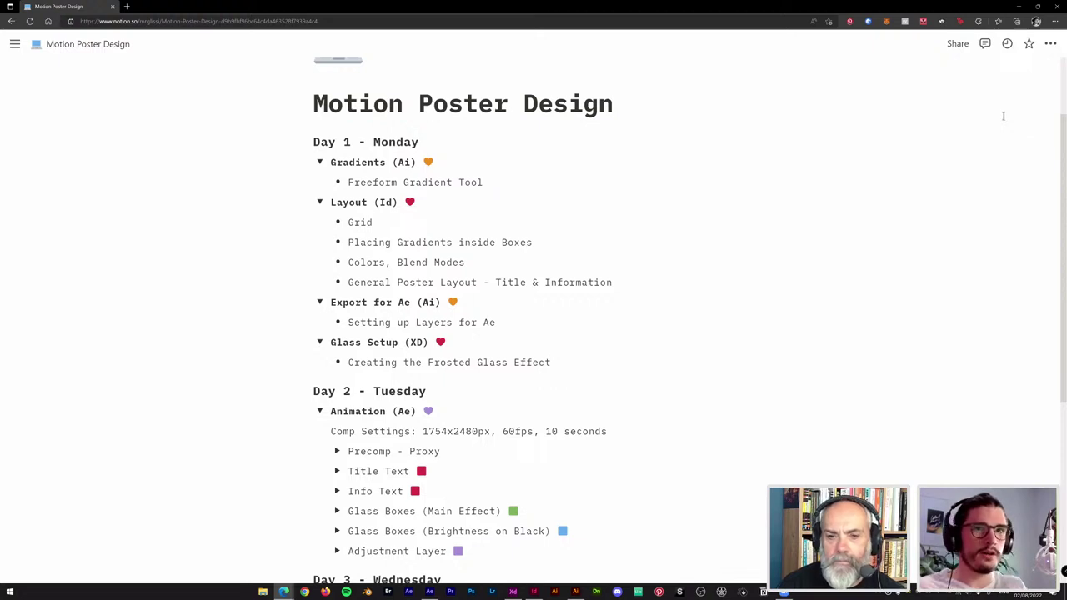
Step: Examine the Precomp - Proxy notes under Day 2 - Tuesday, including the effect settings listed for its adjustment layer
scroll(953, 195, down, 2)
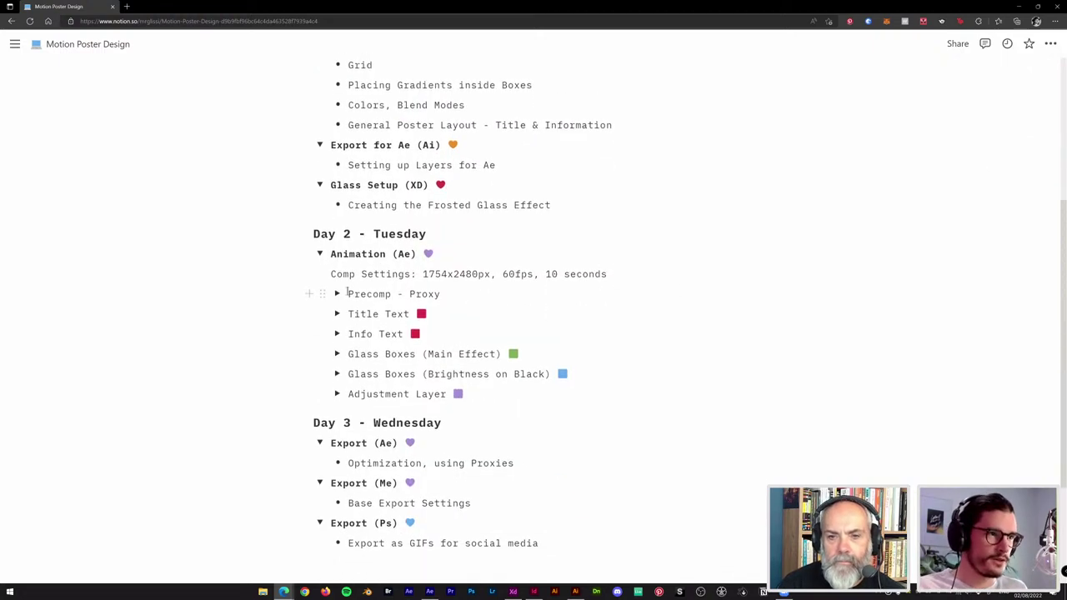
click(337, 293)
scroll(352, 289, down, 1)
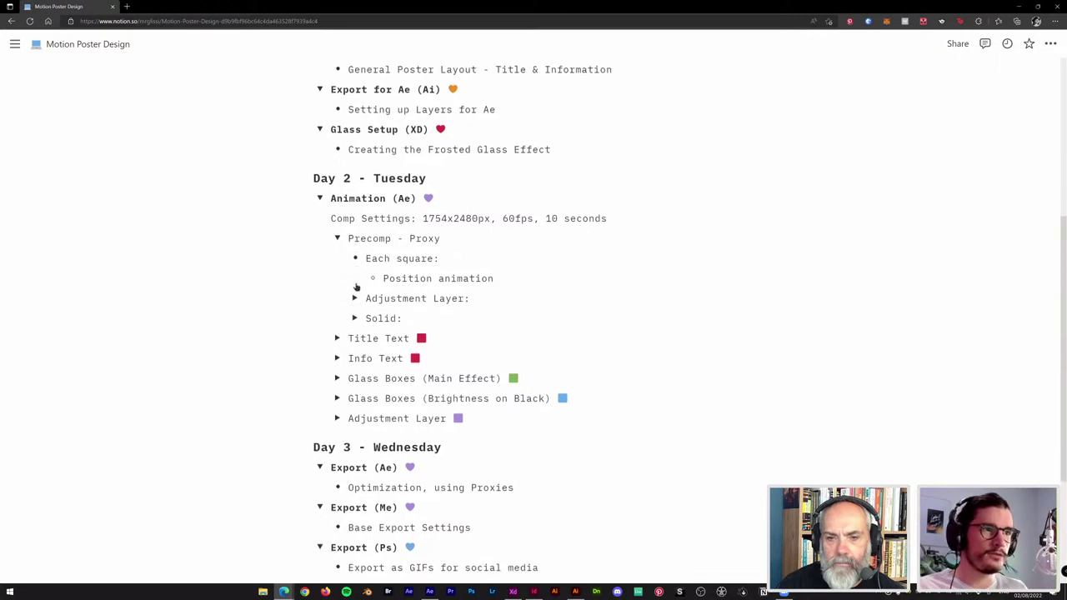
click(355, 290)
scroll(367, 500, down, 3)
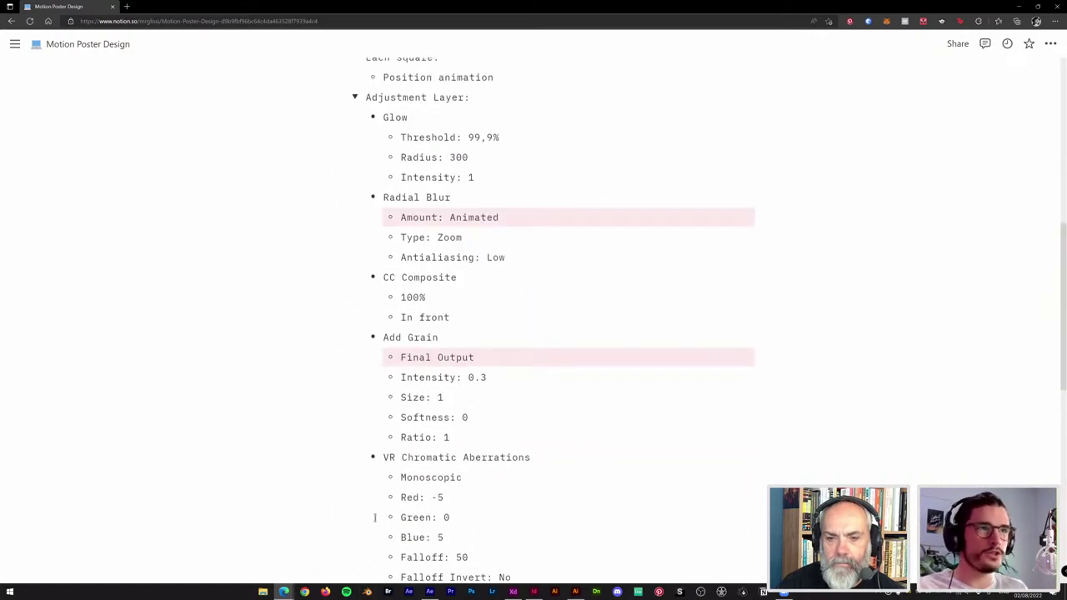
scroll(374, 518, up, 2)
click(356, 208)
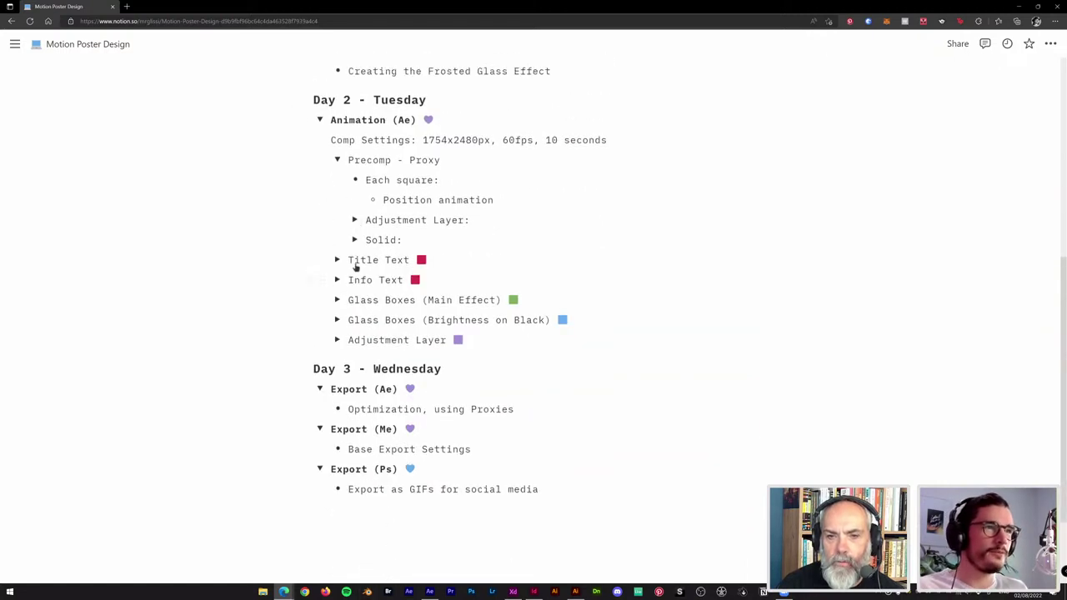
Step: Read the Title Text, Info Text and Glass Boxes (Main Effect) notes, and collapse the Day 2 animation sections again
scroll(350, 291, up, 2)
click(337, 322)
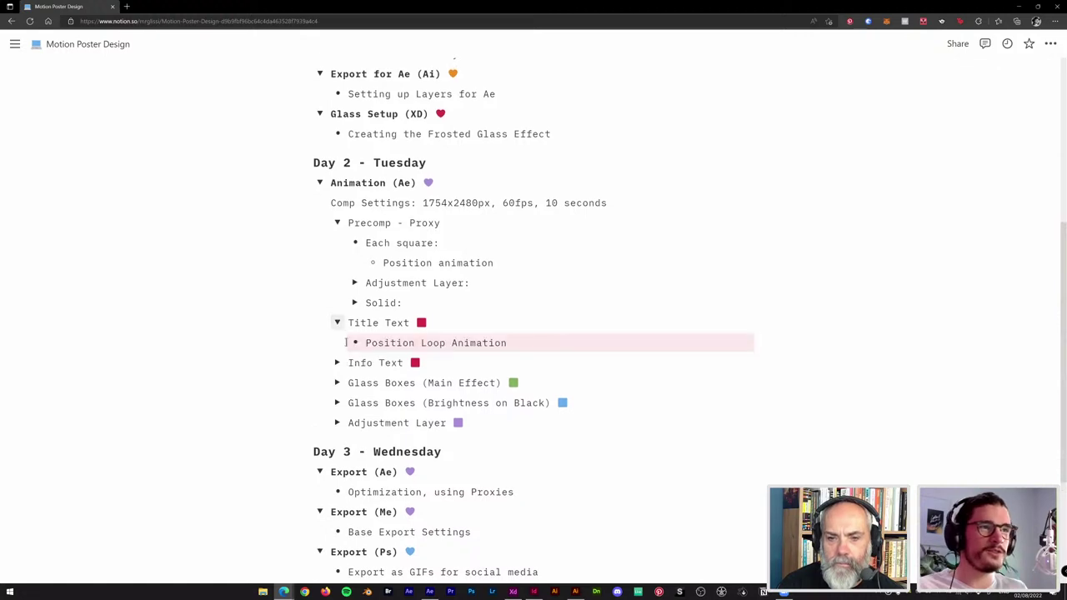
click(339, 363)
scroll(343, 364, down, 1)
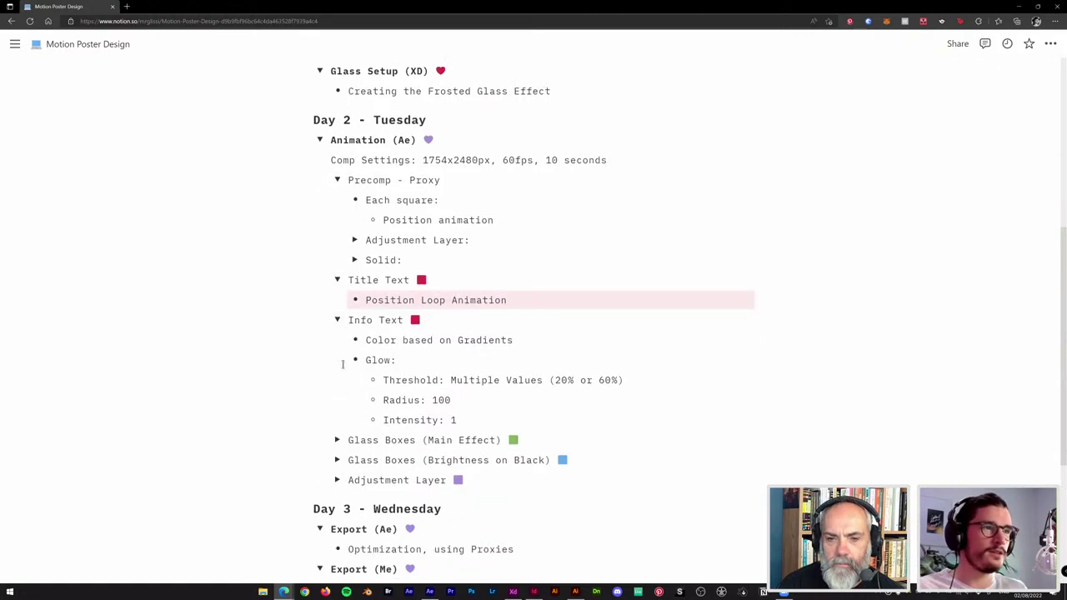
click(337, 404)
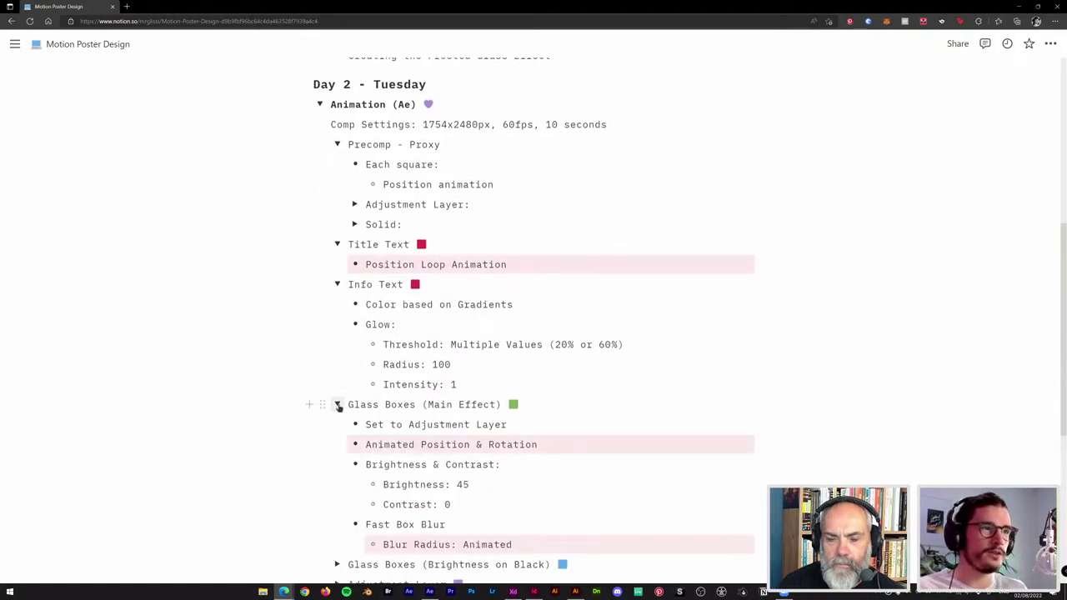
click(337, 284)
click(337, 244)
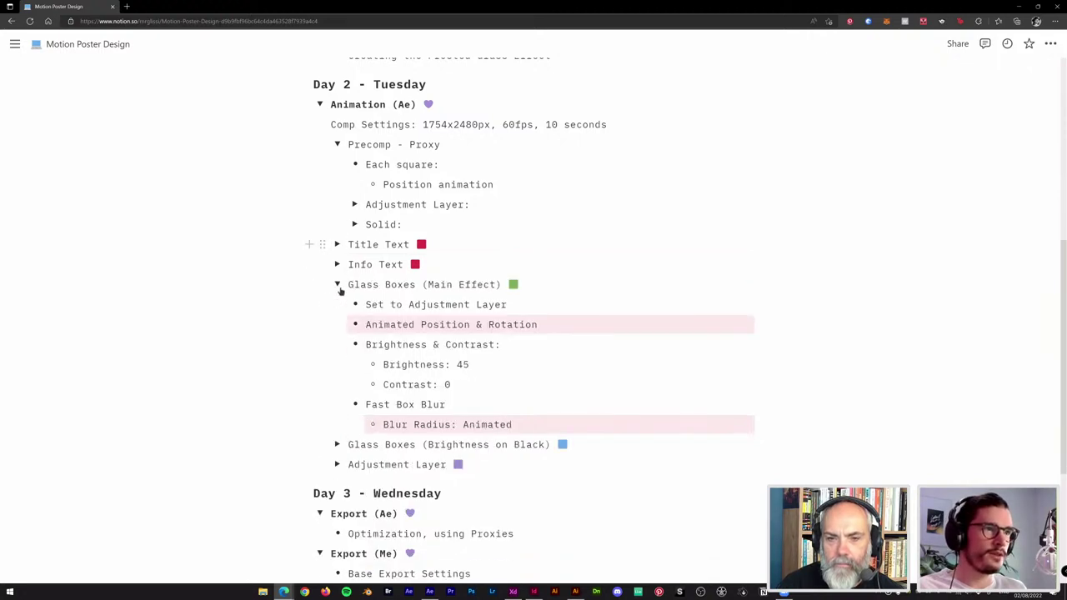
click(339, 286)
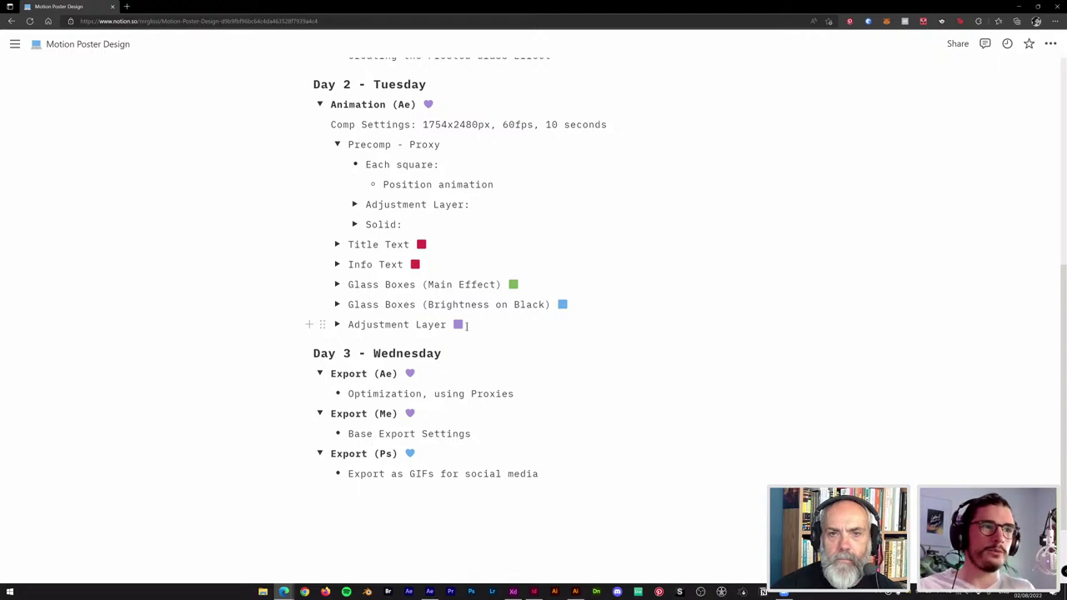
scroll(467, 326, up, 2)
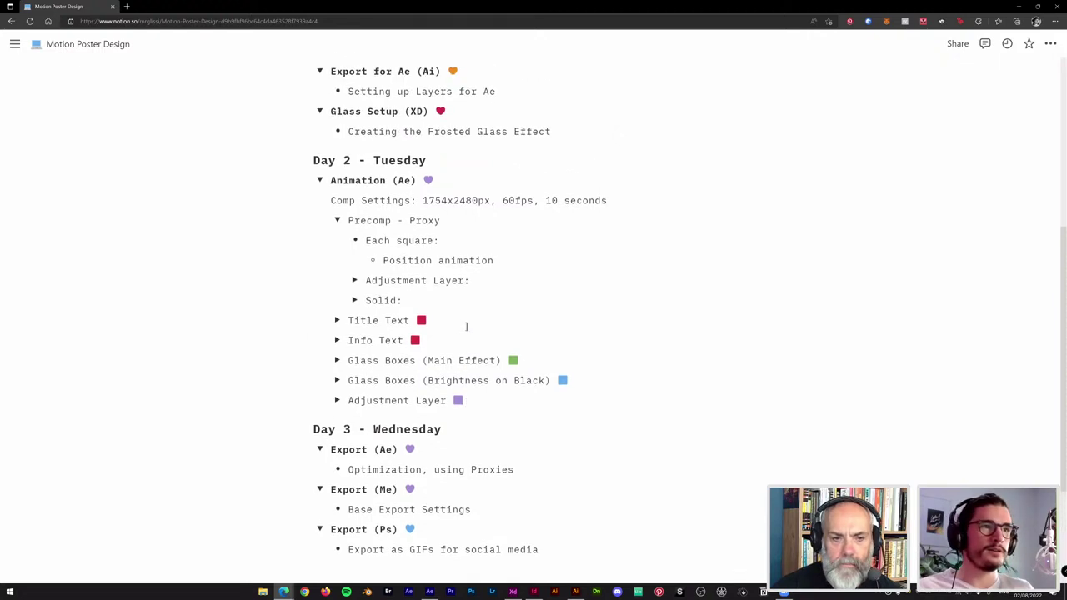
click(338, 223)
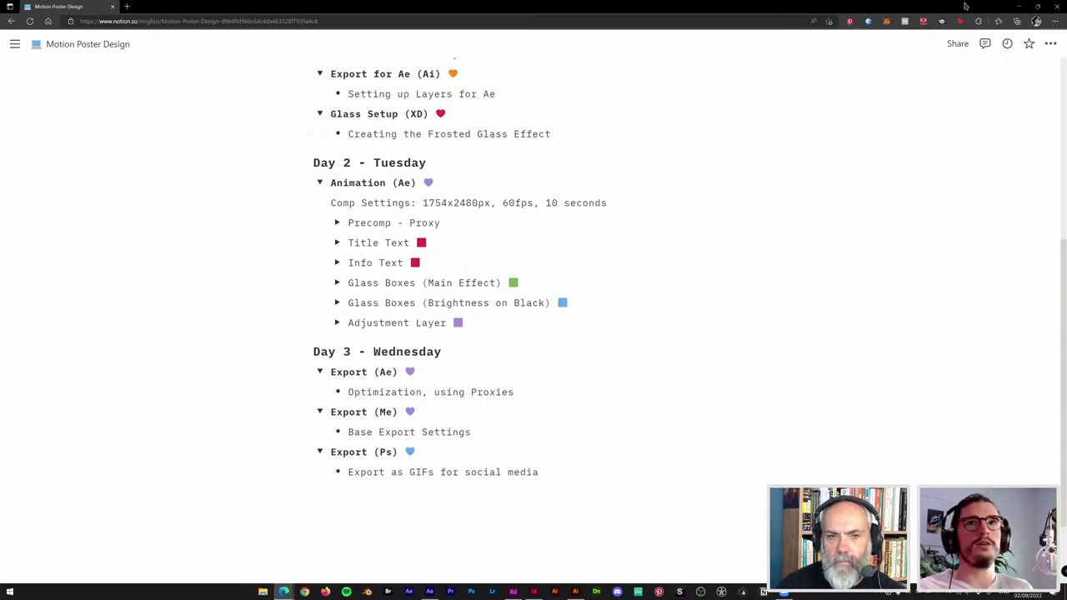
Step: Look through the Geometric Monument poster series on Behance as far as the 040 Sticky Notes poster
mouse_move(2, 121)
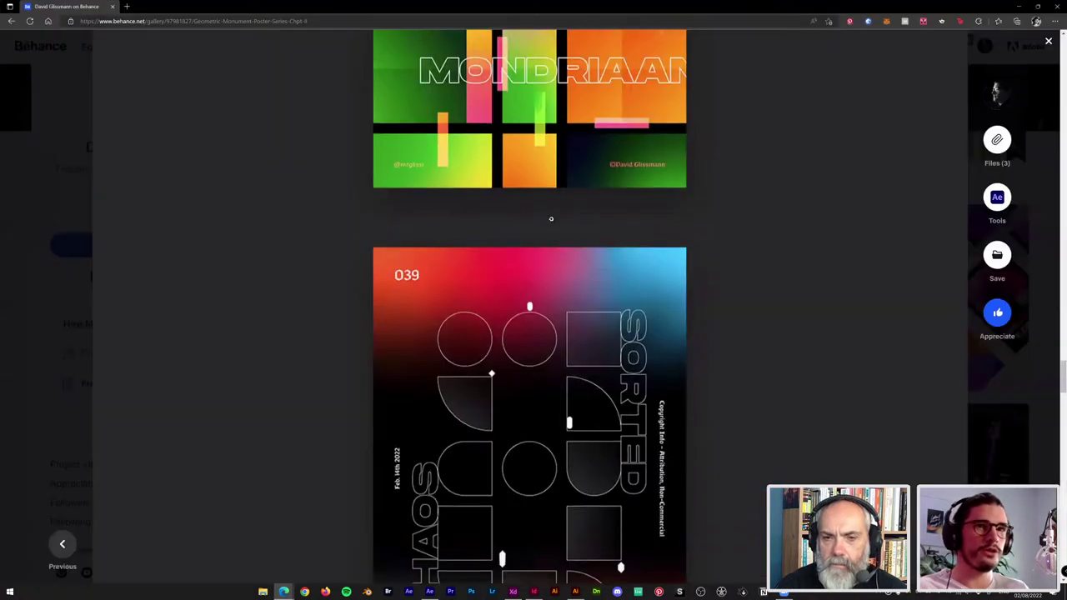
scroll(586, 224, down, 10)
scroll(586, 225, up, 2)
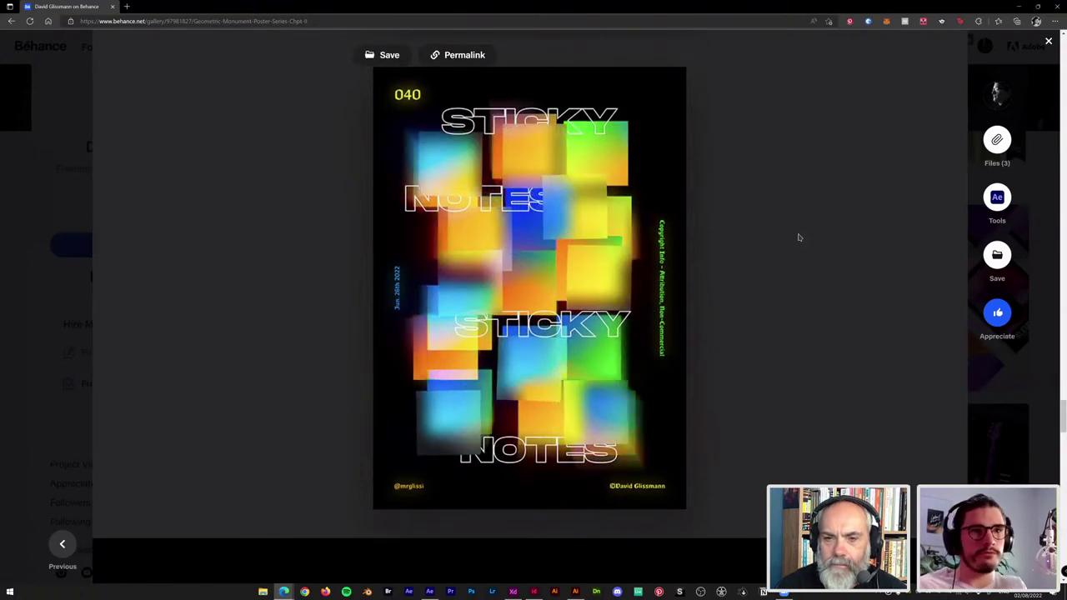
scroll(798, 238, up, 1)
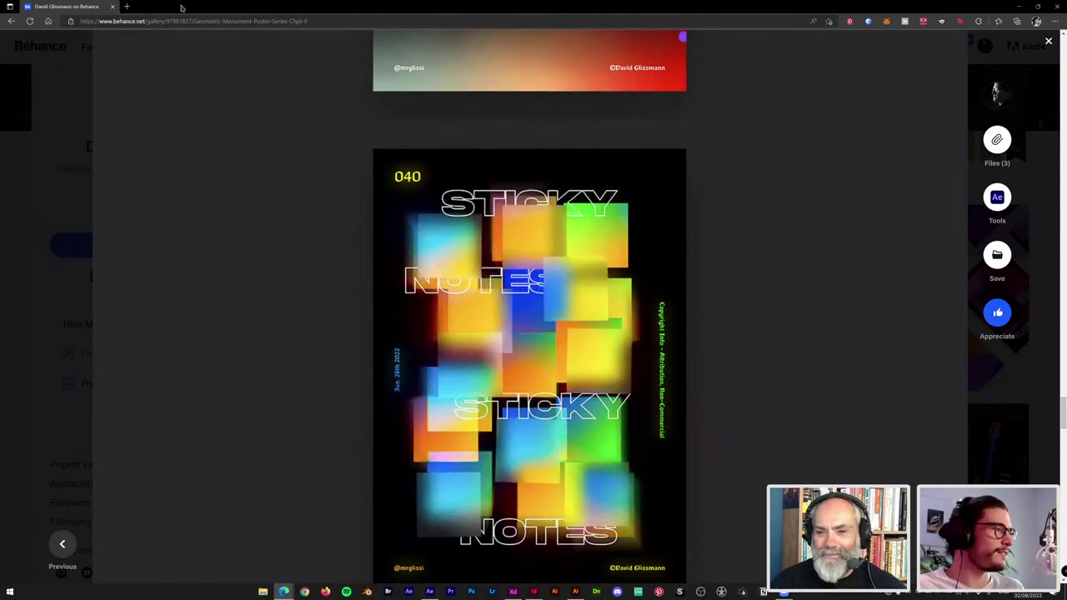
Step: Return to the Motion Poster Design plan in Notion and highlight the 1754x2480px size in the comp settings
drag(181, 8, 0, 8)
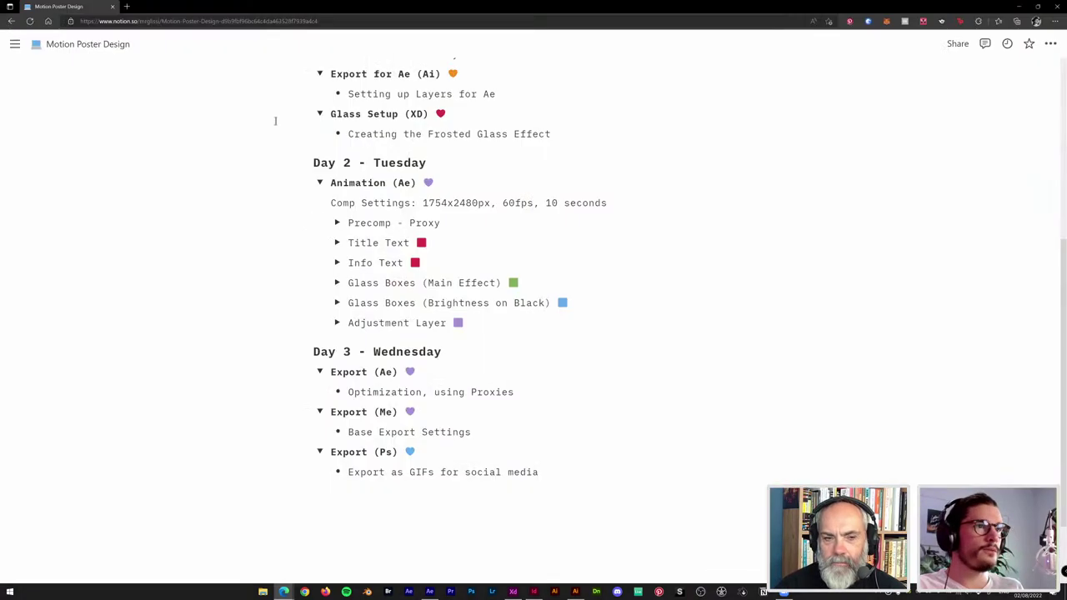
scroll(372, 267, up, 2)
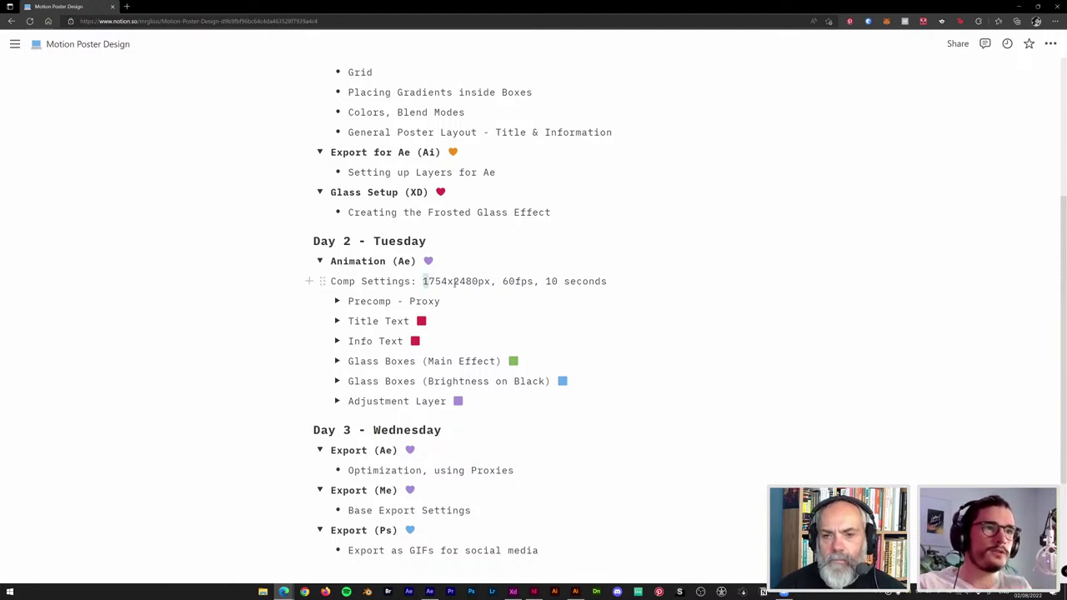
drag(422, 281, 493, 282)
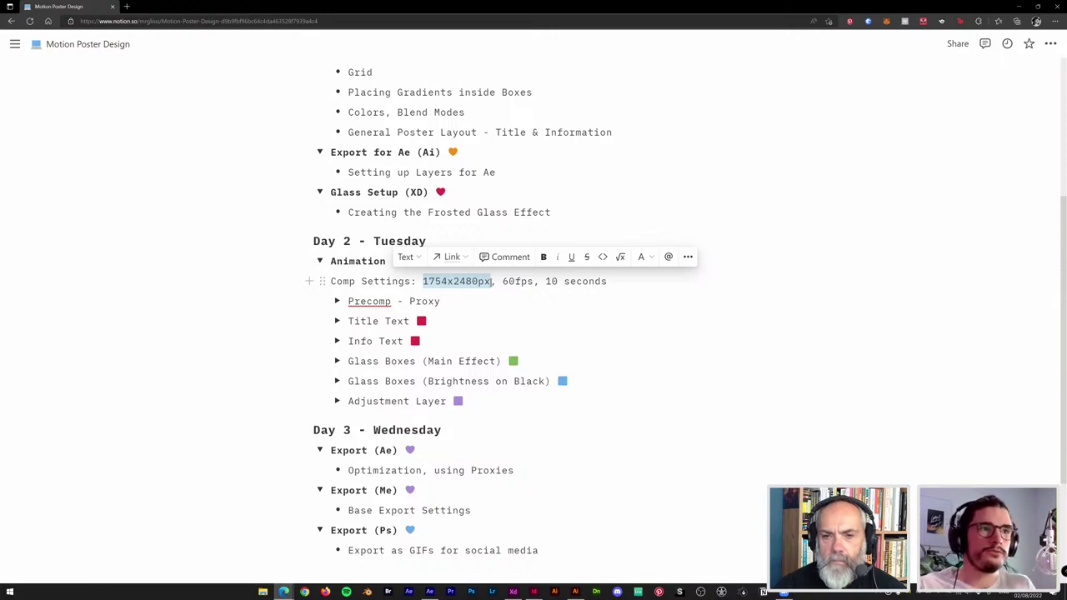
click(774, 276)
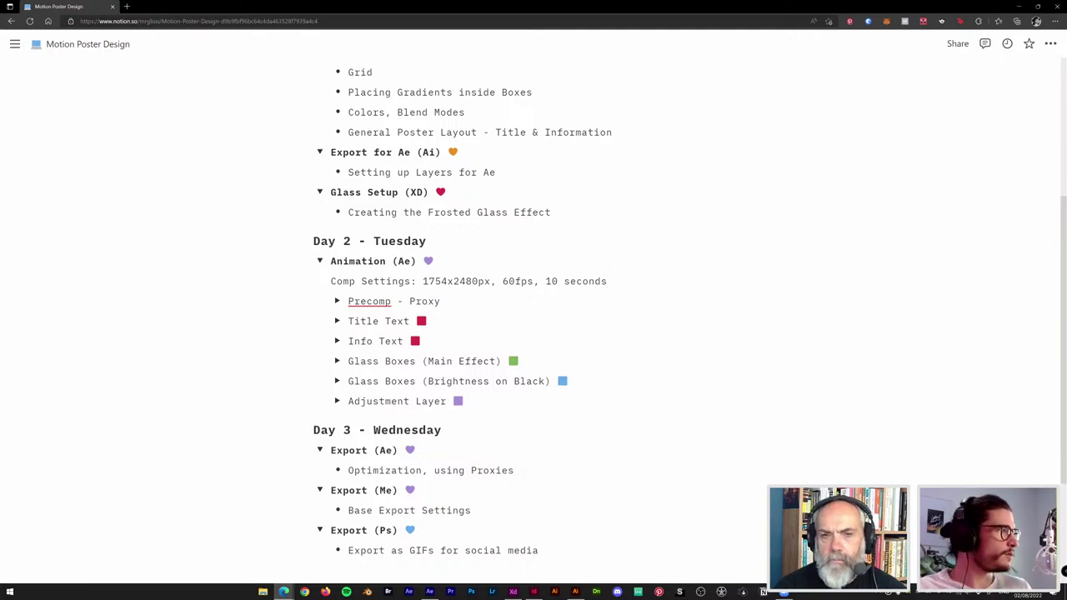
Step: Switch to After Effects and start a file import into the StickyNotes project
key(alt+Tab)
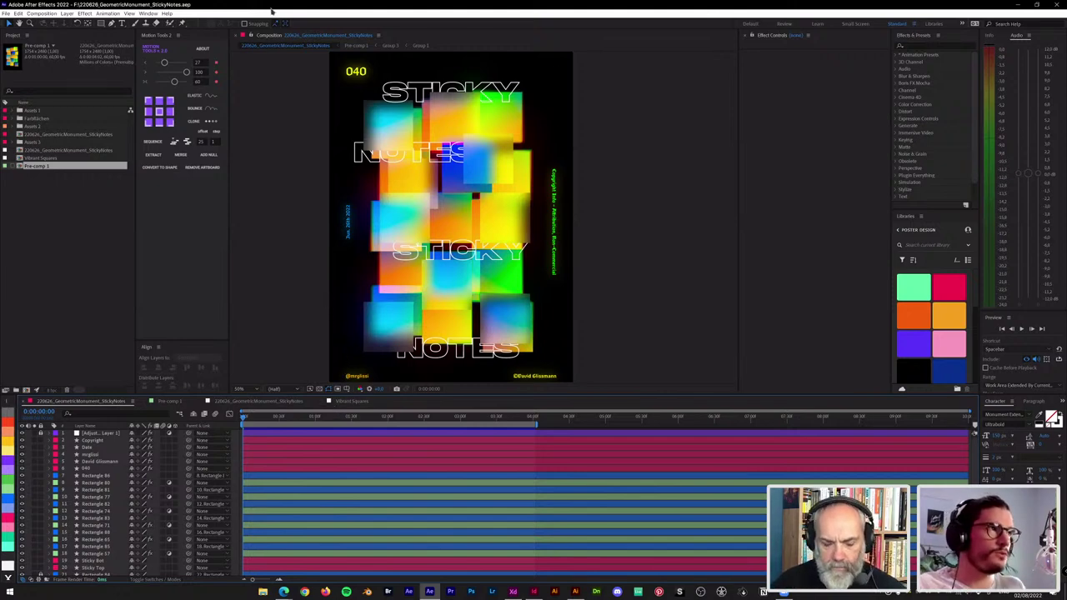
click(6, 14)
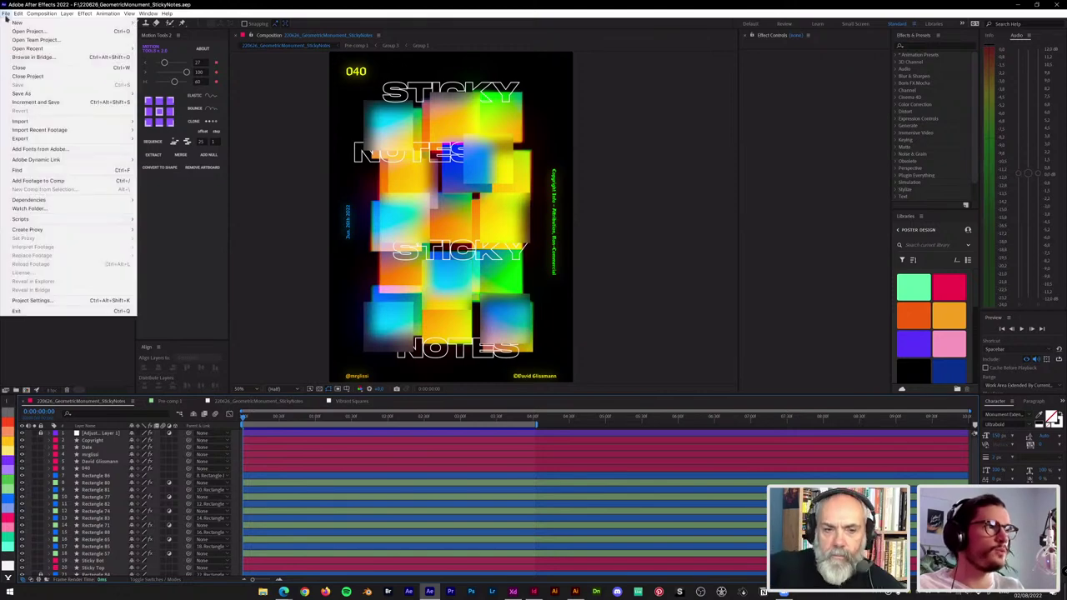
mouse_move(70, 125)
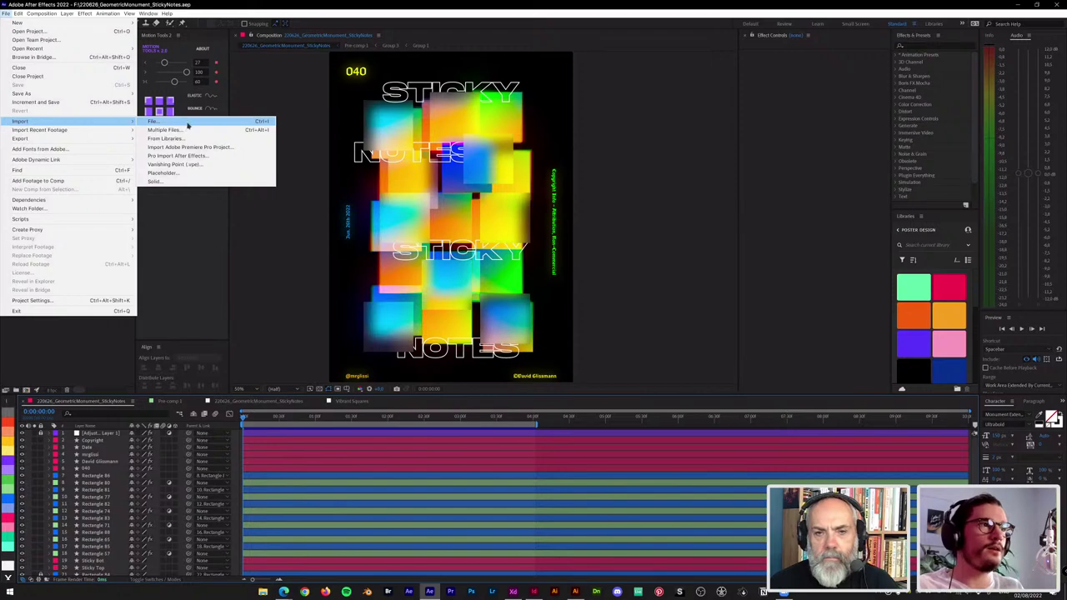
click(186, 129)
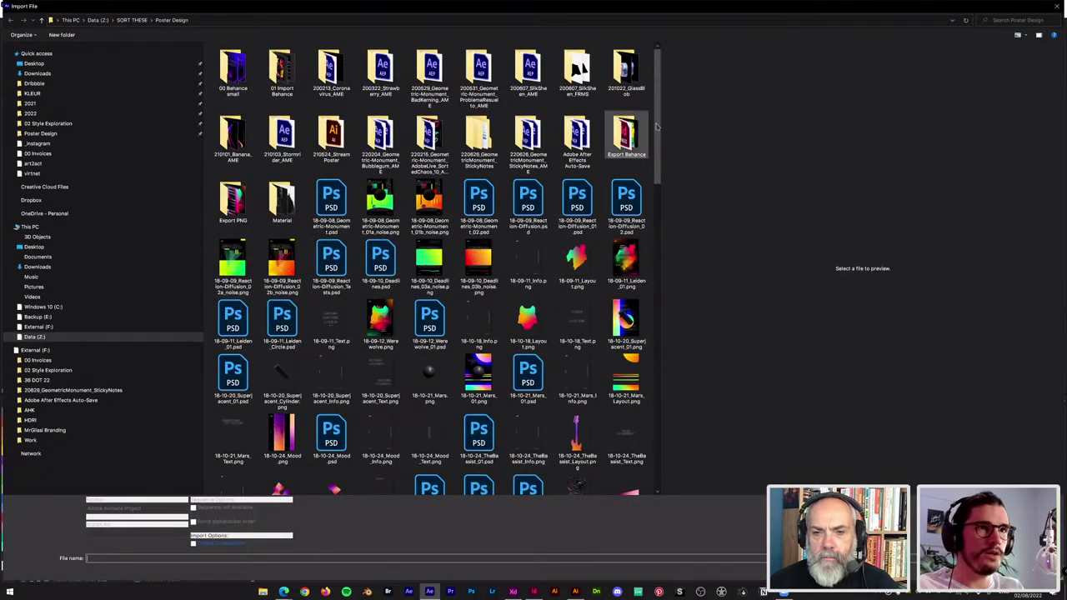
drag(658, 174, 666, 83)
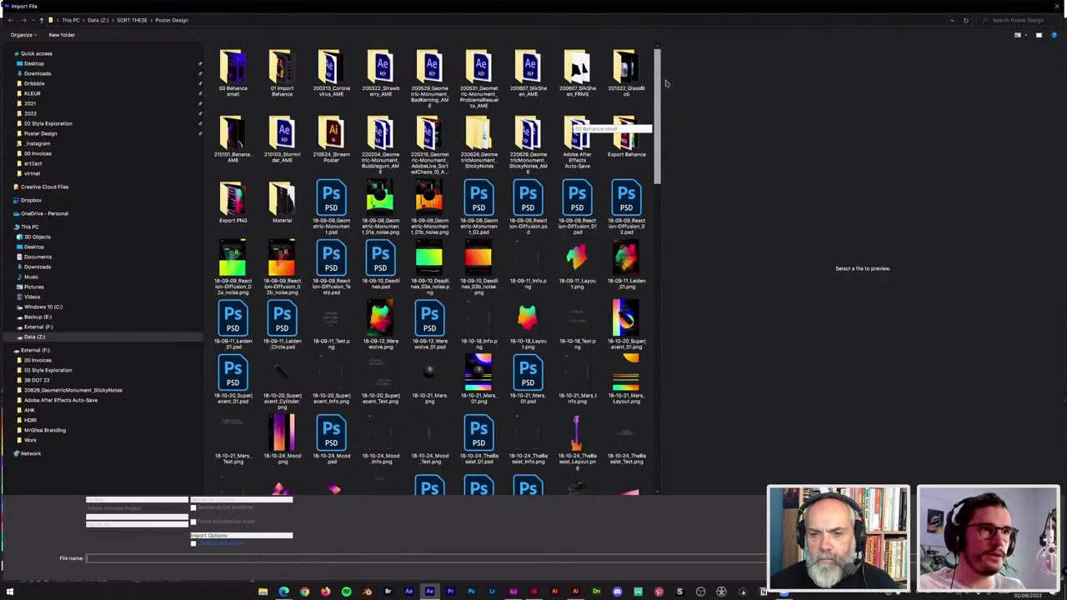
double_click(310, 125)
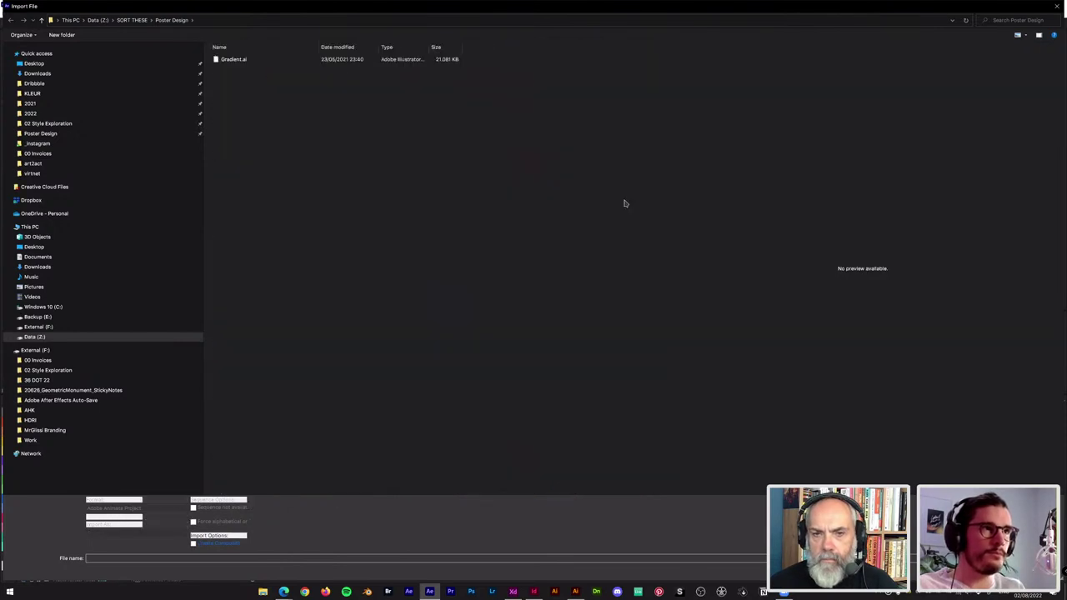
click(244, 61)
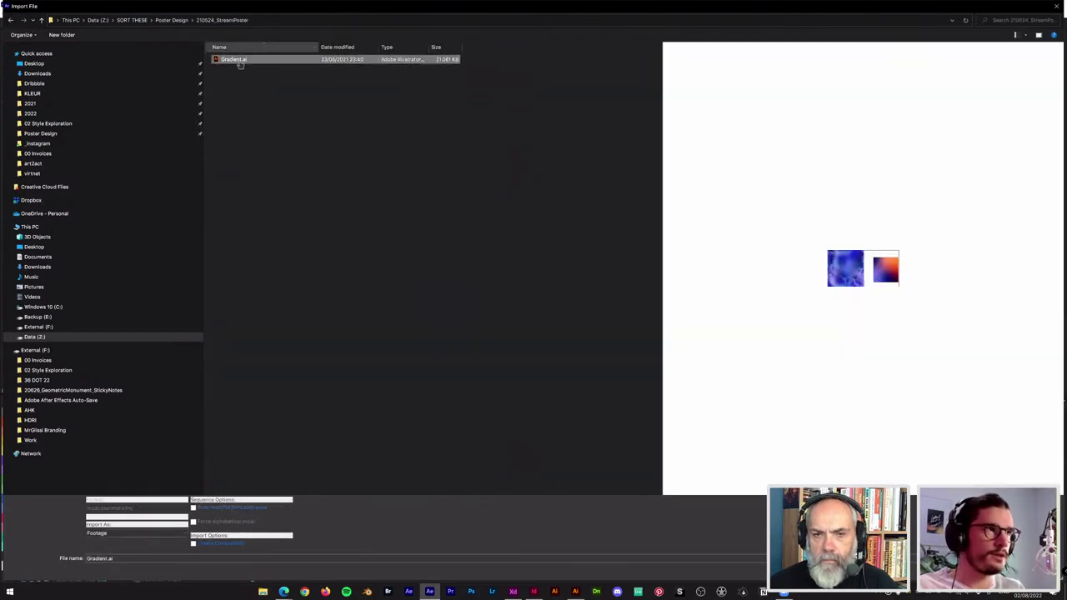
click(174, 20)
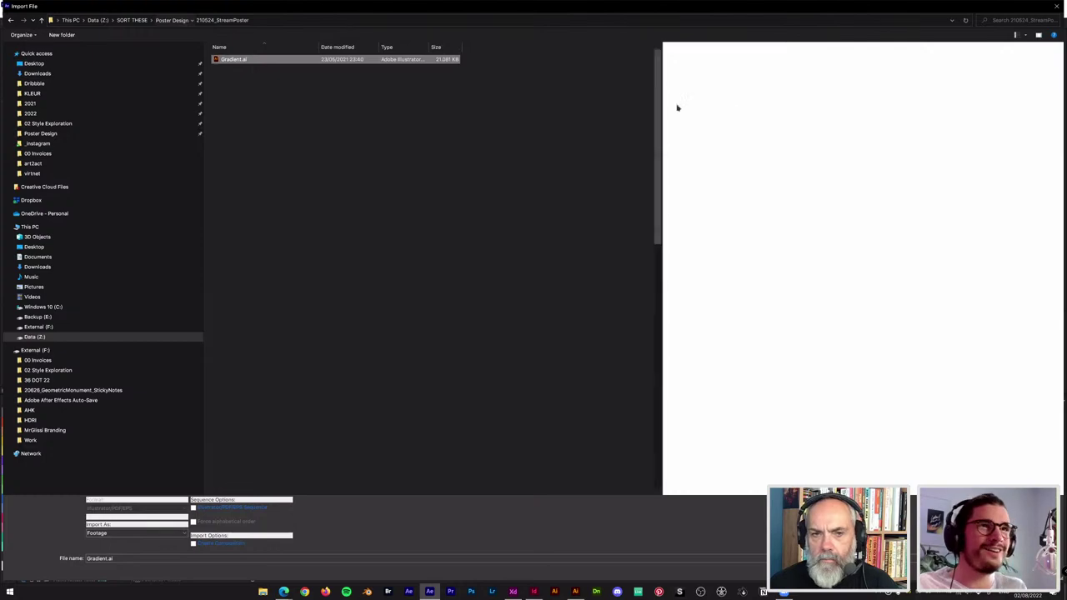
Step: Preview the BadKerning, Bubblegum and AdobeLive Illustrator files in the Poster Design folder and check the available Import As options
scroll(572, 293, down, 15)
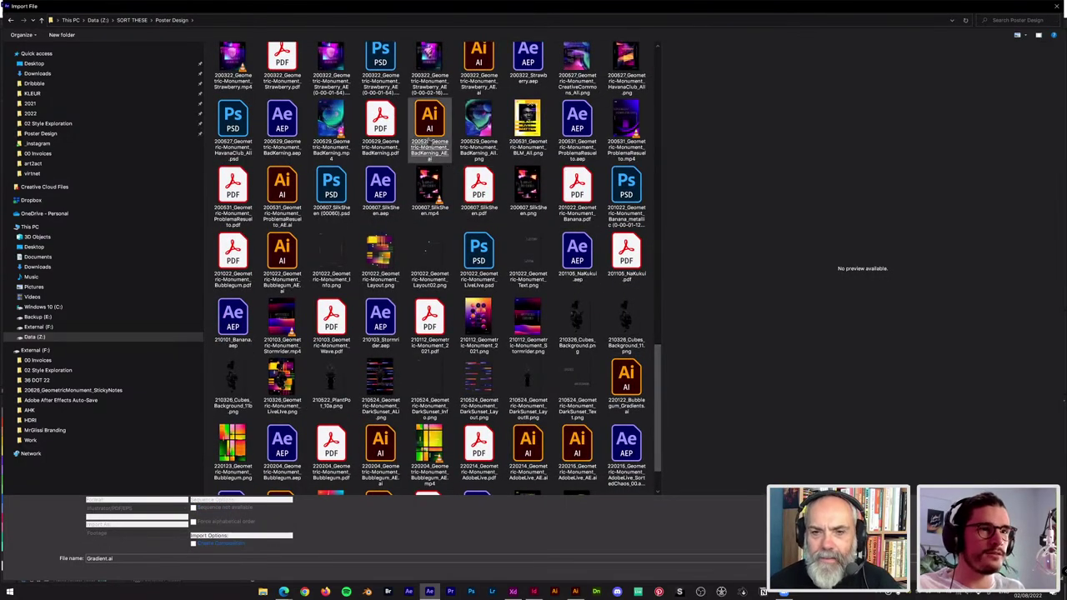
click(432, 147)
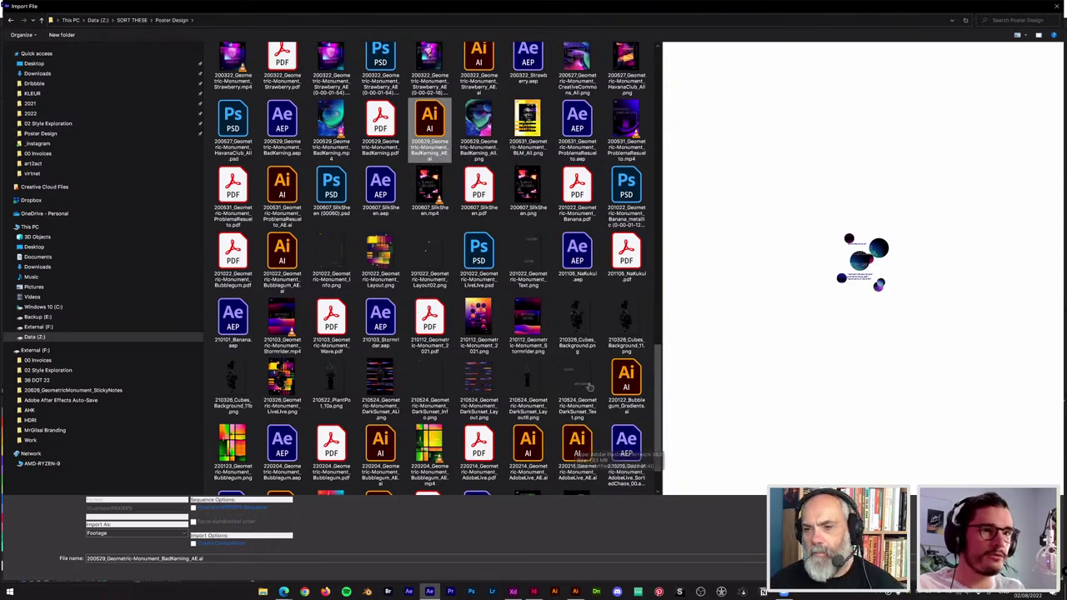
click(615, 385)
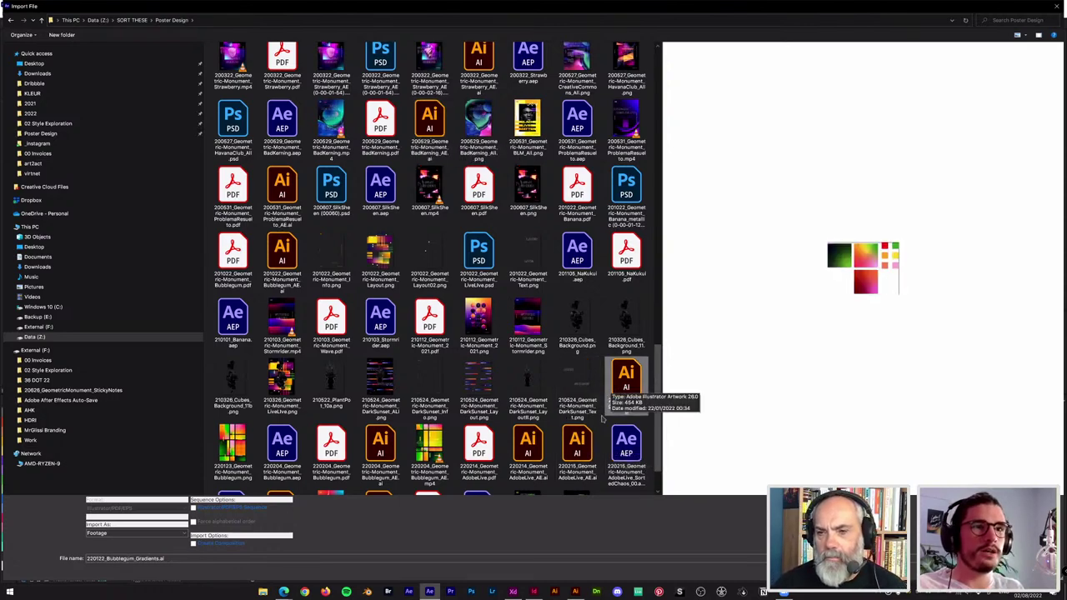
scroll(615, 388, down, 1)
click(575, 398)
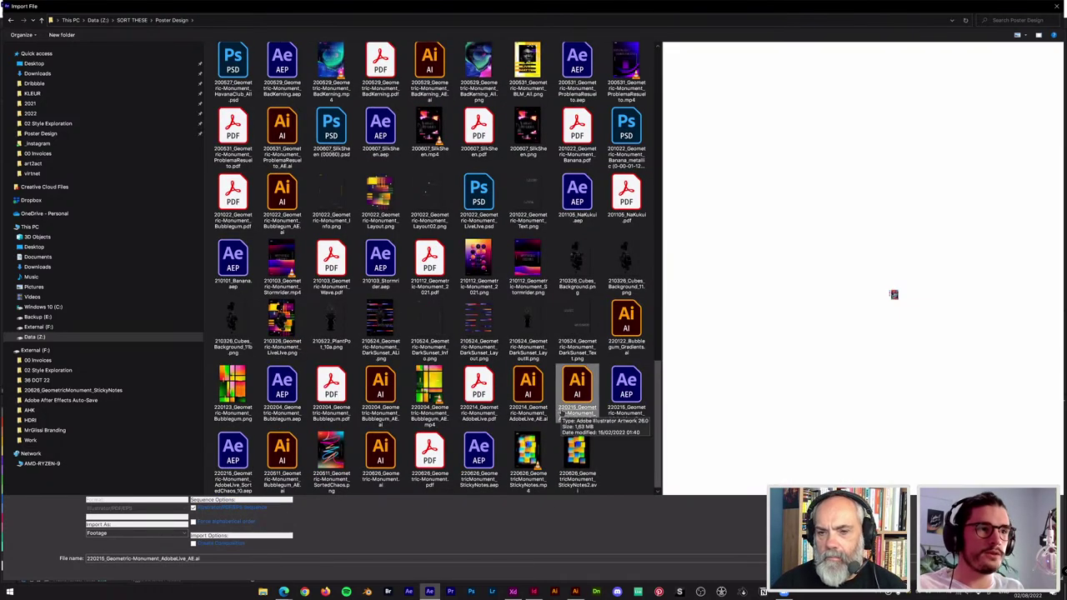
click(134, 533)
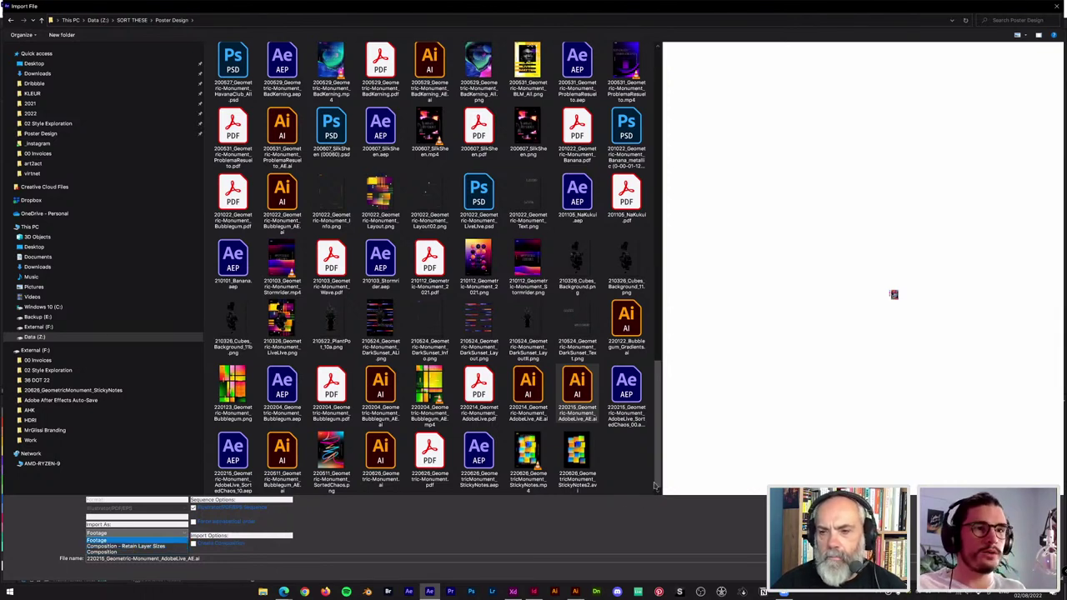
click(671, 517)
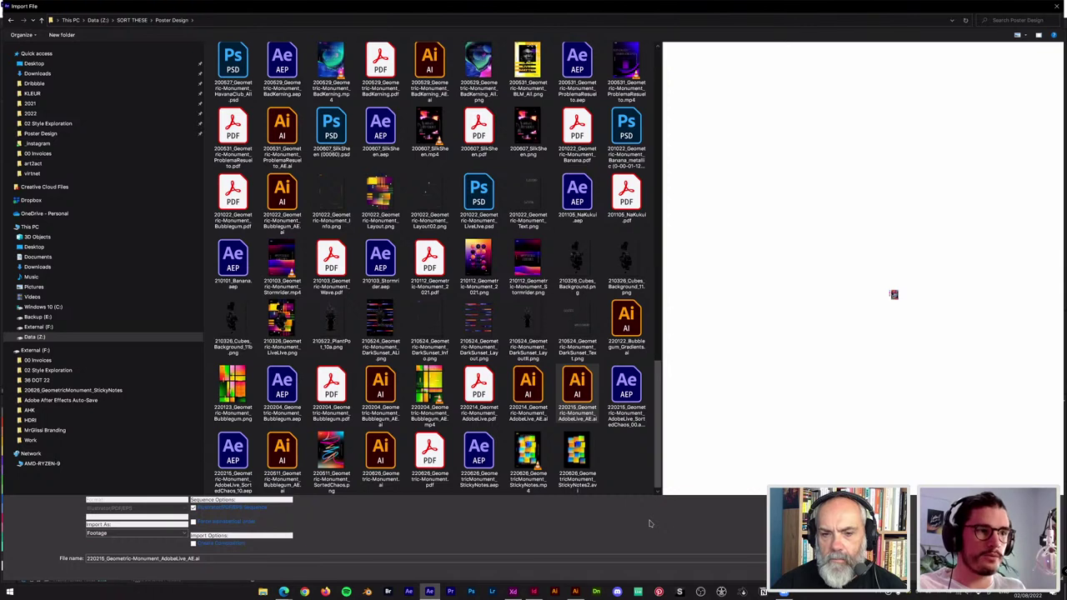
click(293, 483)
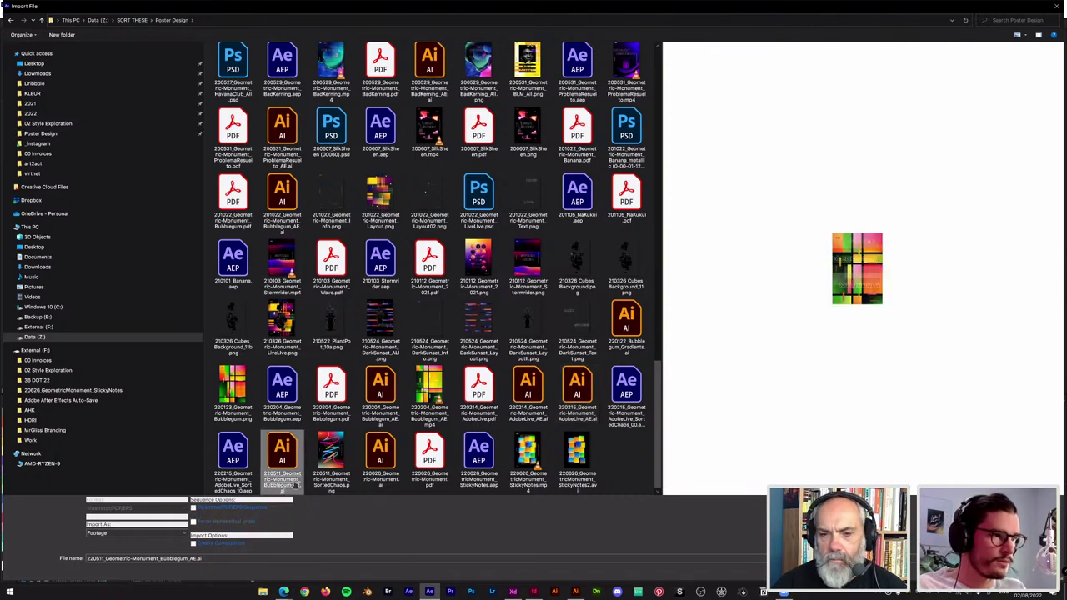
Step: Import 220626_Geometric-Monument.ai as Composition - Retain Layer Sizes
click(396, 487)
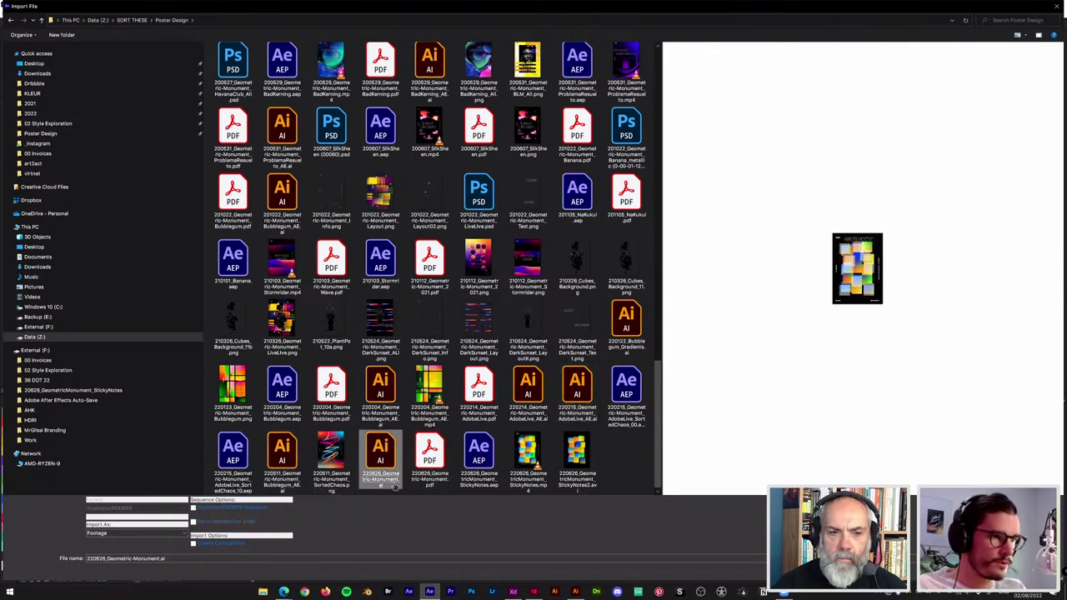
click(140, 534)
click(133, 550)
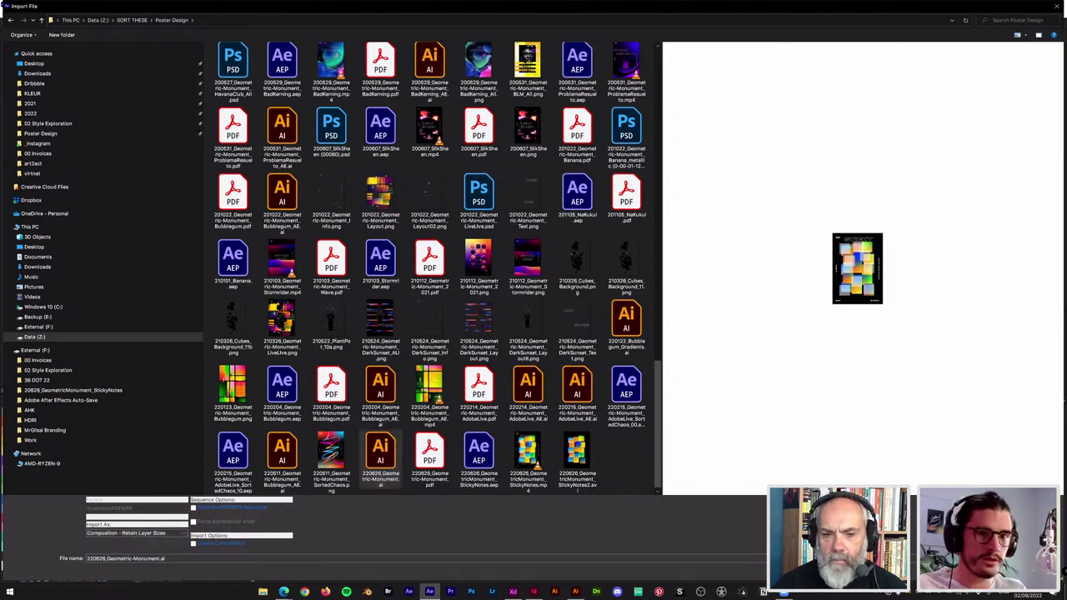
key(Return)
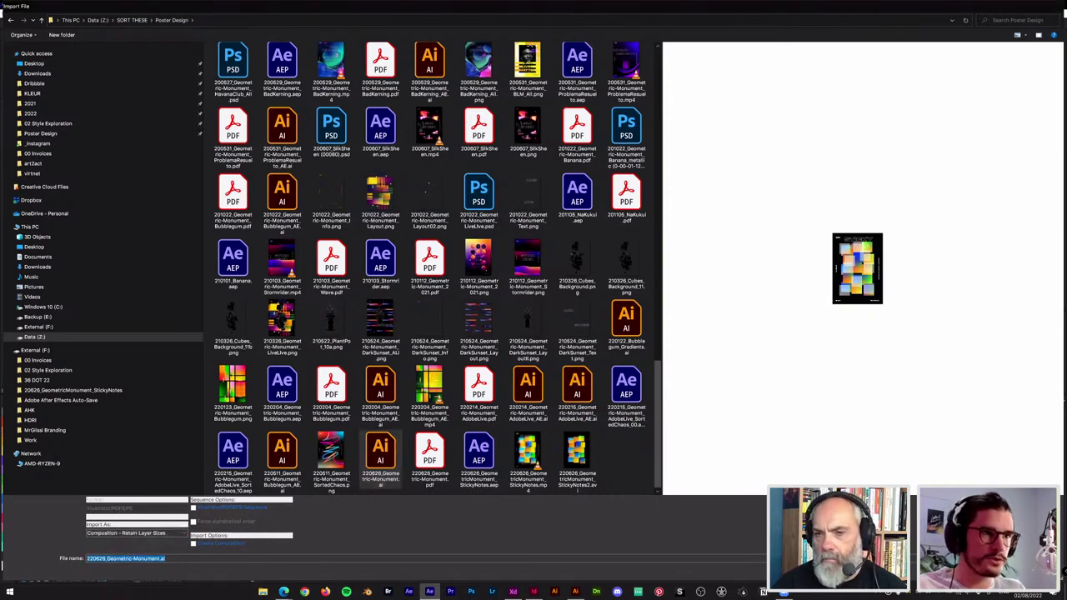
key(Return)
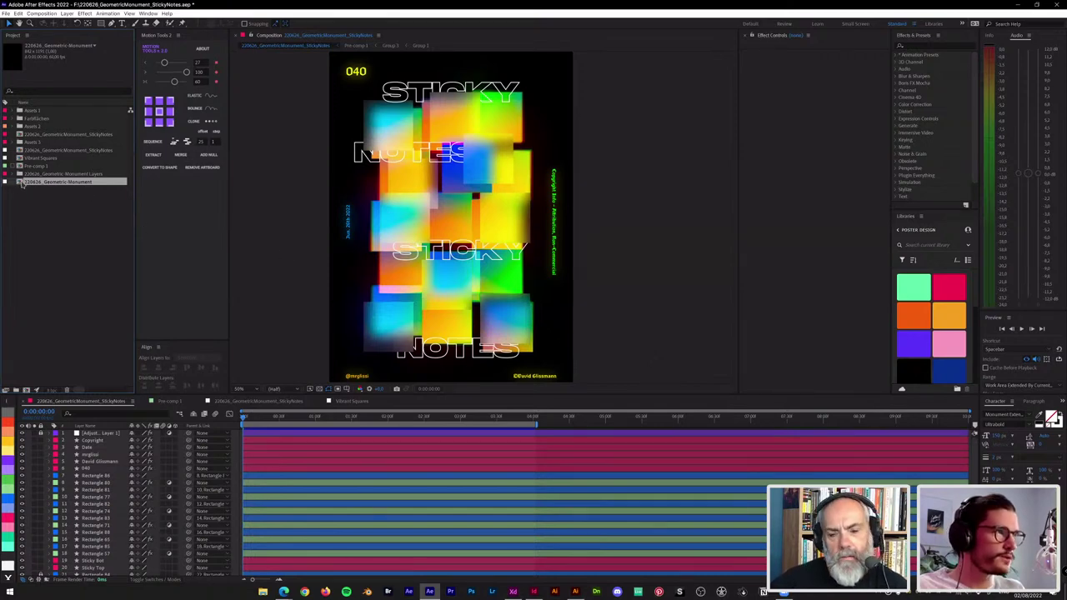
Step: Open the imported 220626_Geometric-Monument composition and look through its artwork and layer list
double_click(22, 184)
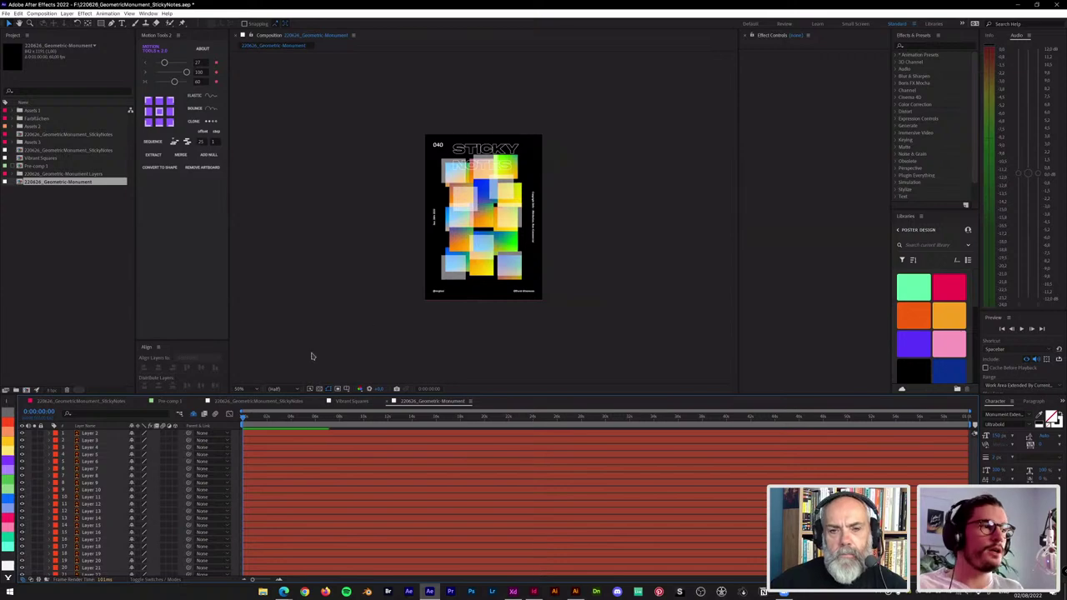
scroll(288, 291, up, 1)
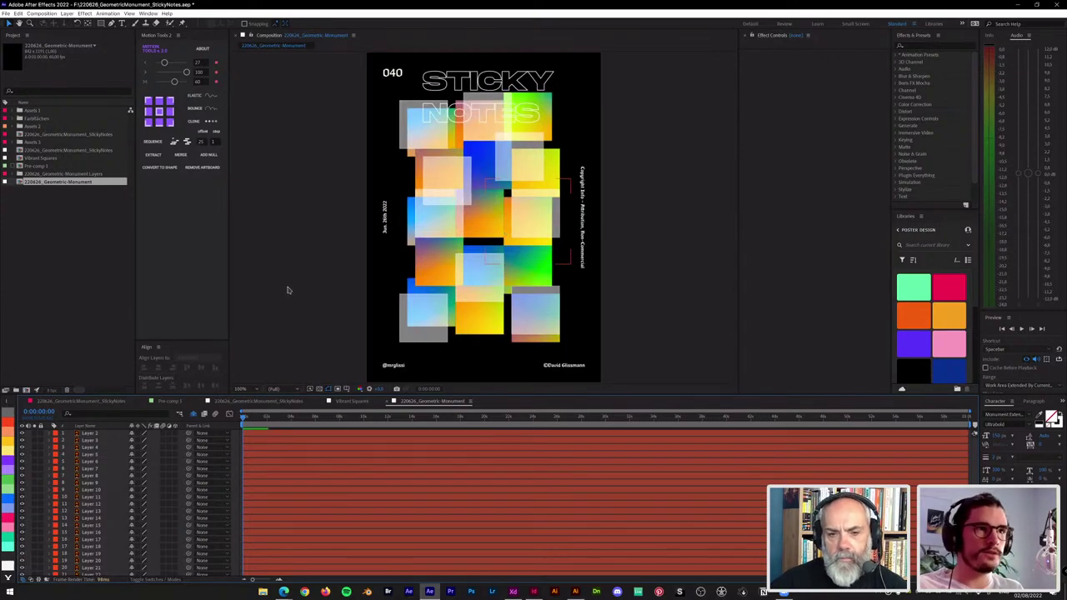
scroll(94, 443, down, 5)
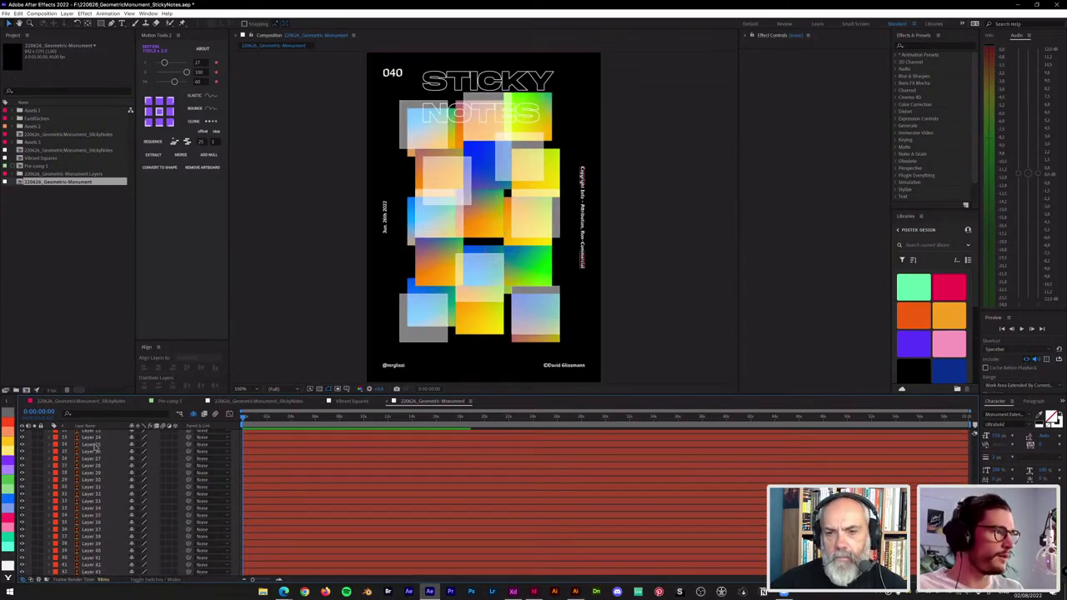
Step: Try moving the blue gradient square on Layer 35 sideways out of the poster grid, and undo the move
click(93, 515)
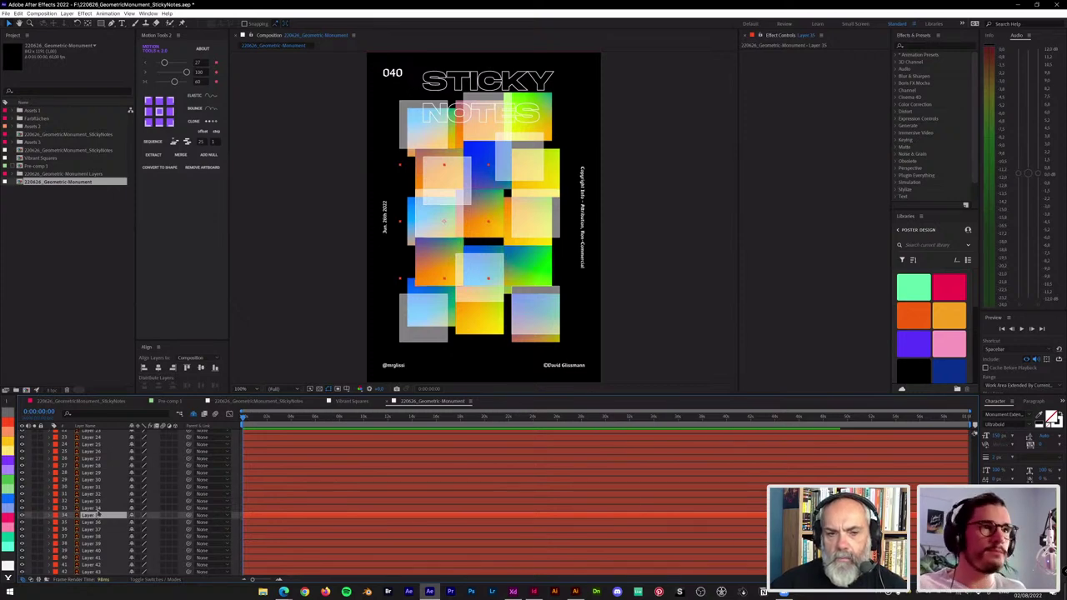
drag(461, 232, 419, 232)
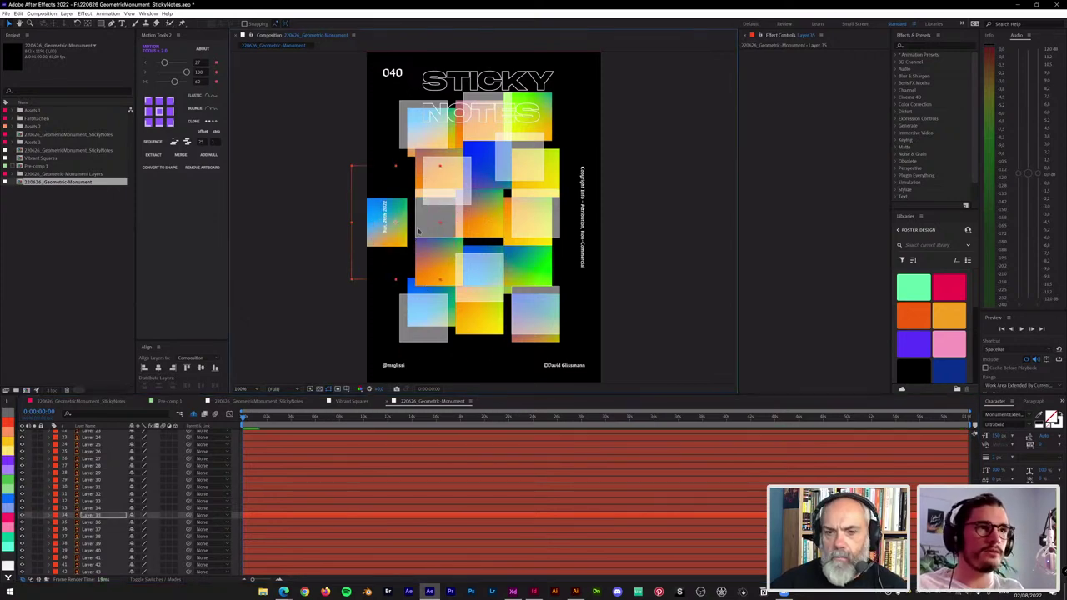
key(ctrl+z)
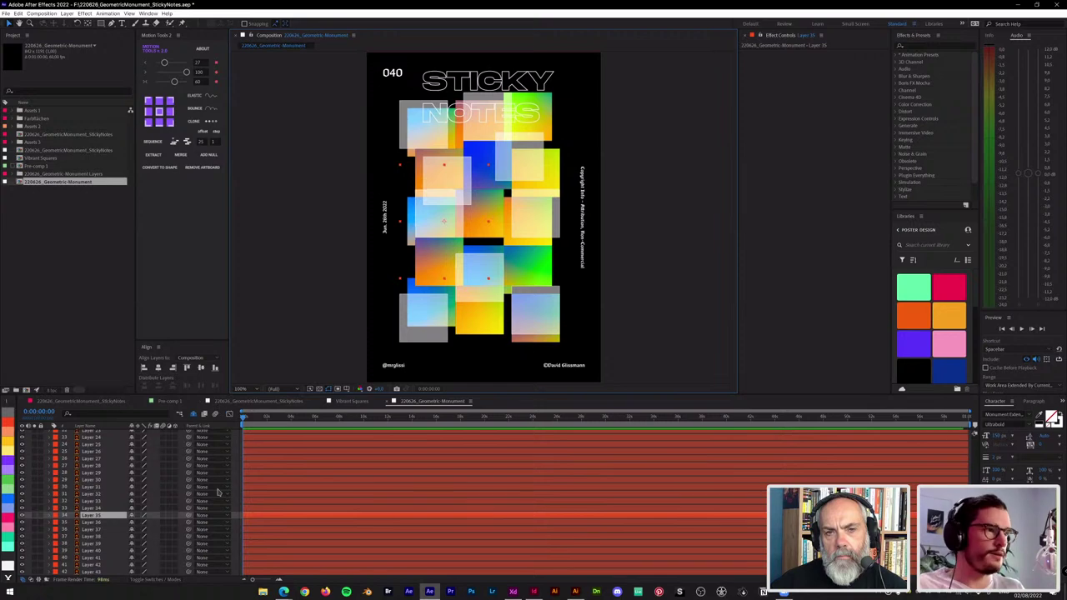
Step: Close the imported 220626_Geometric-Monument composition and delete it together with its layers folder from the project
scroll(214, 496, up, 6)
scroll(214, 498, up, 2)
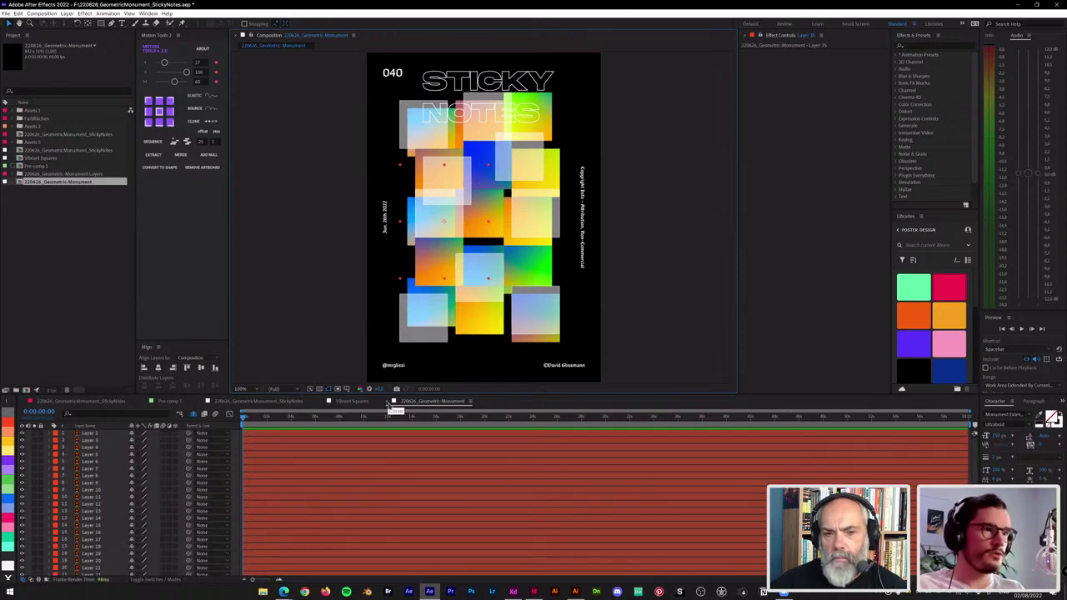
click(388, 403)
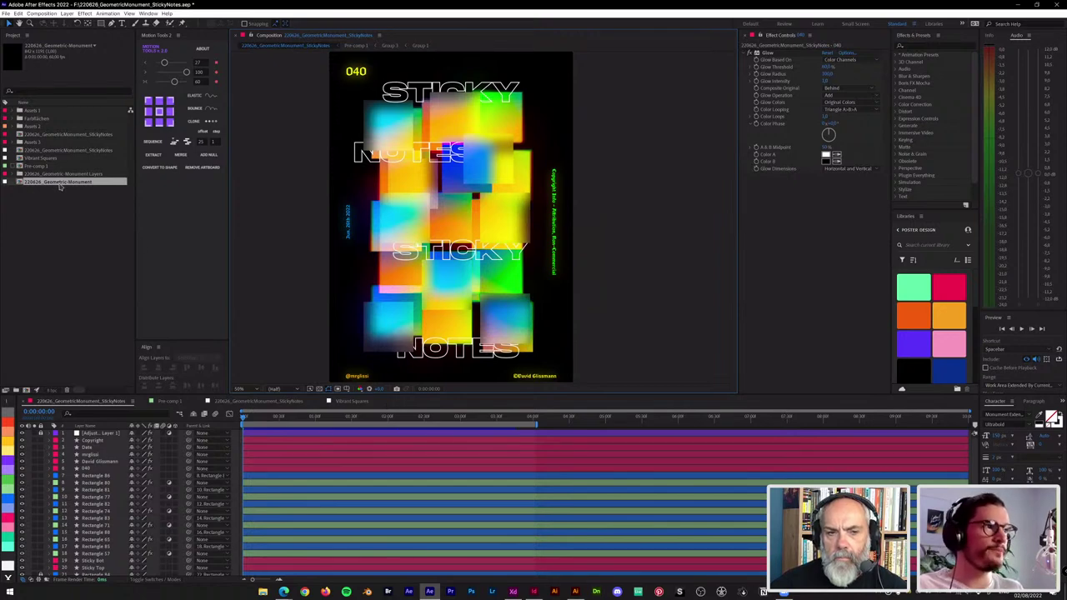
key(Delete)
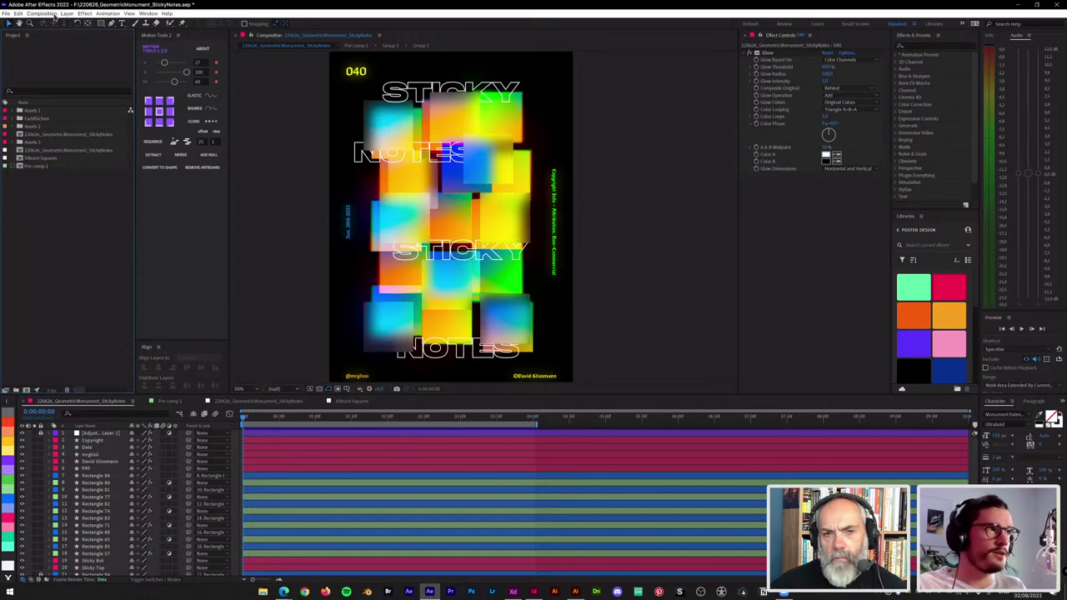
Step: Review the size, frame rate and duration in the animated StickyNotes composition's settings, and close them without changes
click(53, 15)
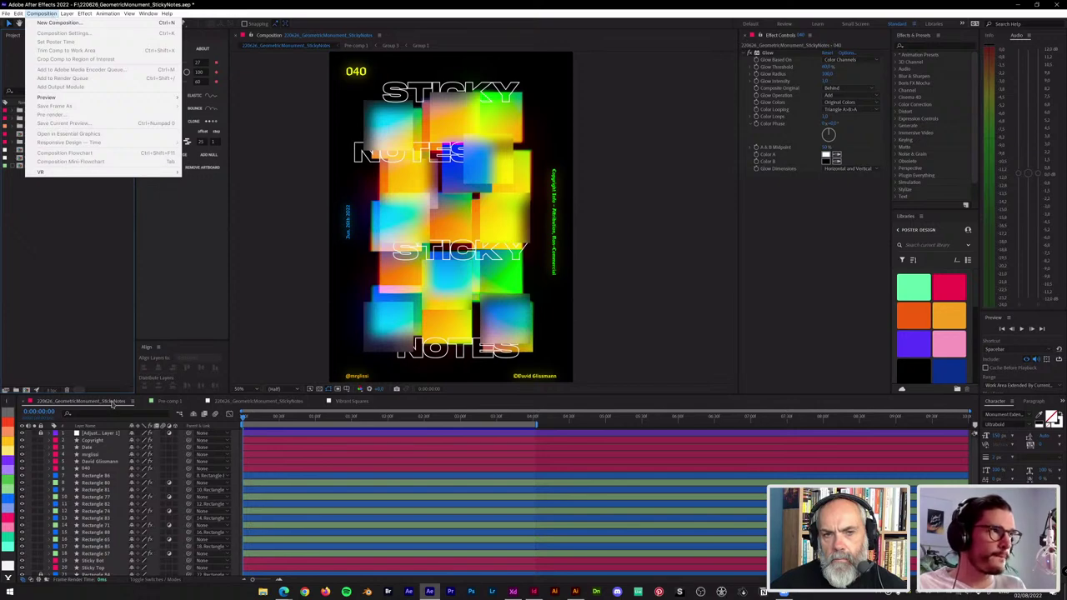
click(112, 402)
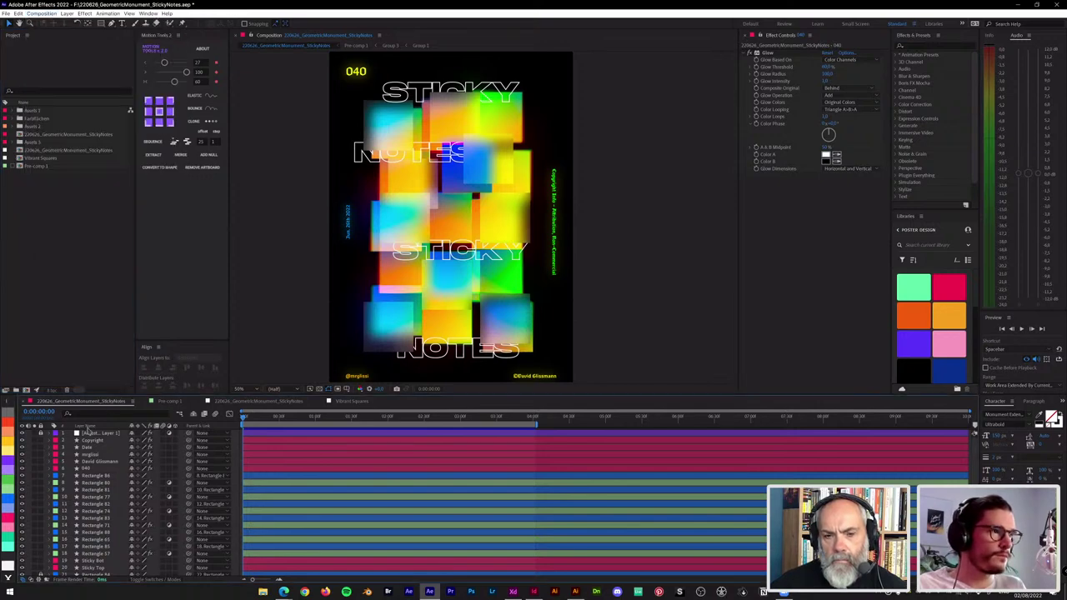
click(49, 15)
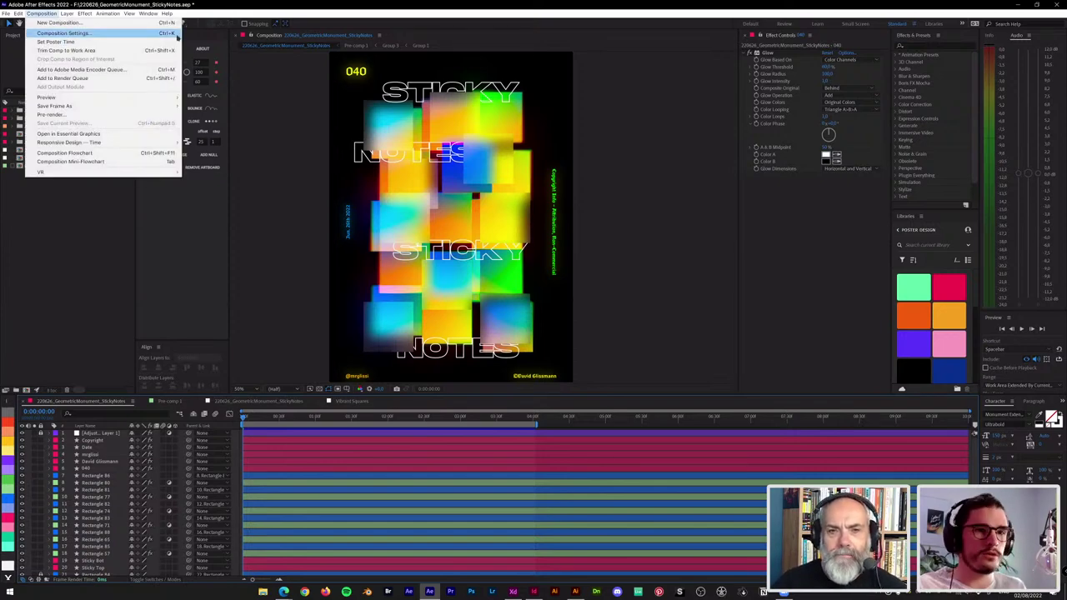
click(178, 37)
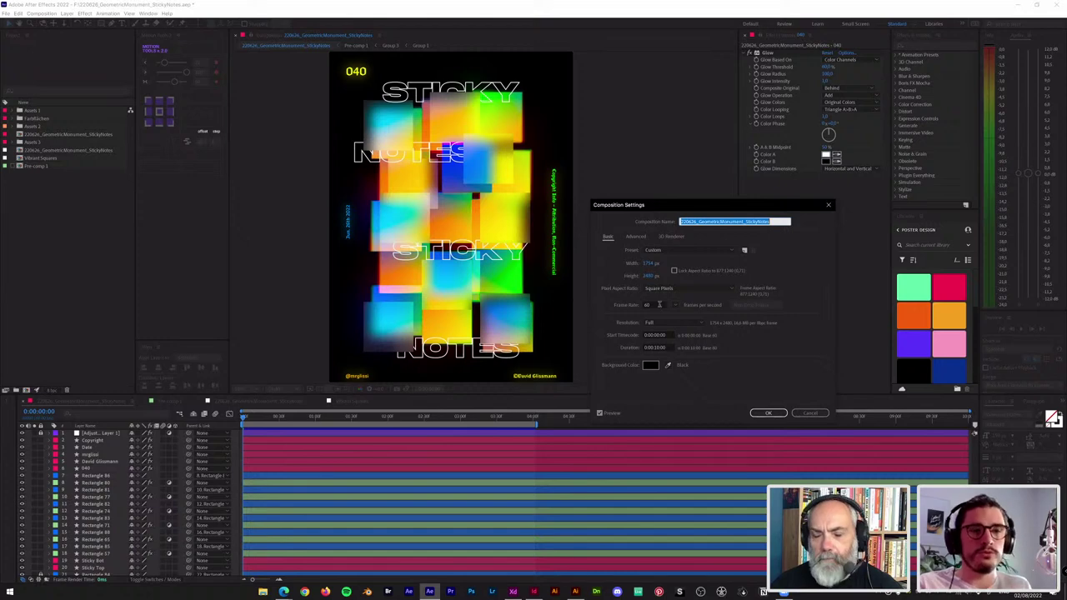
click(669, 347)
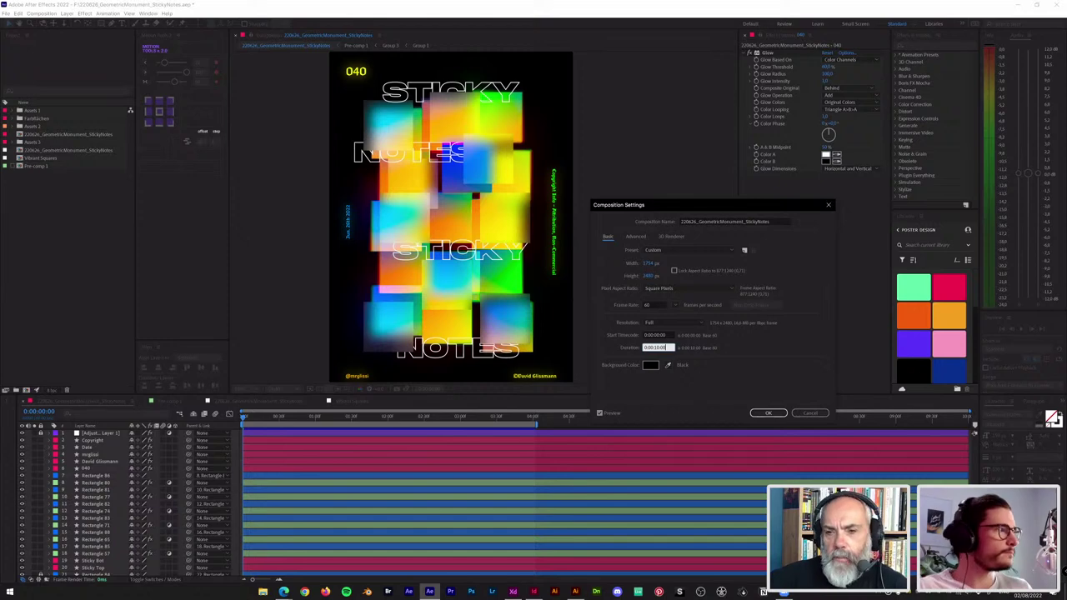
click(283, 592)
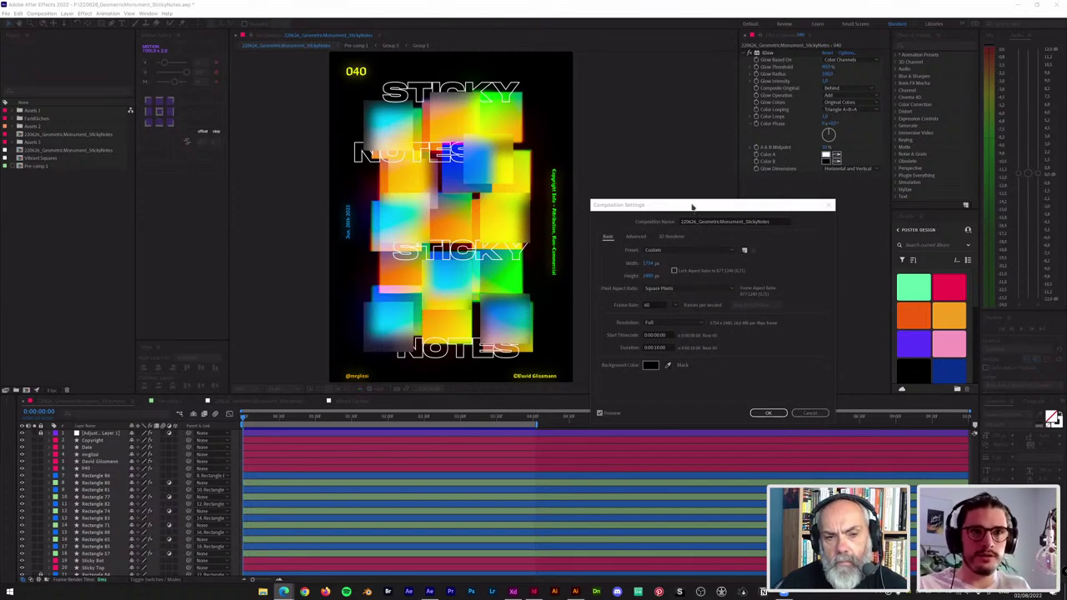
drag(692, 206, 652, 134)
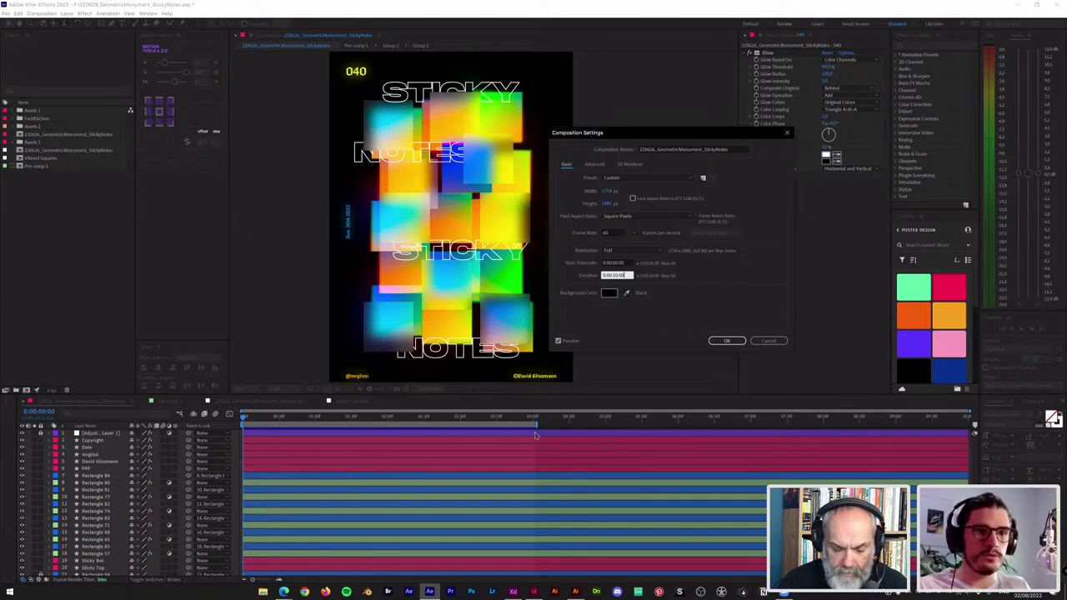
click(769, 342)
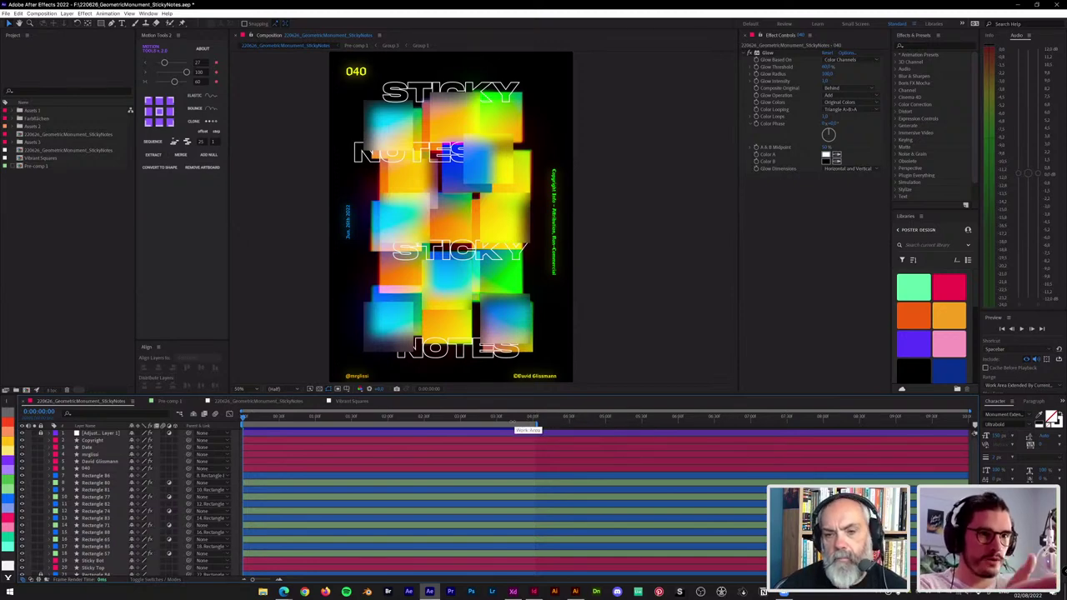
Step: Play back the work area of the animated StickyNotes composition and deselect all layers
scroll(817, 465, down, 1)
scroll(817, 465, up, 2)
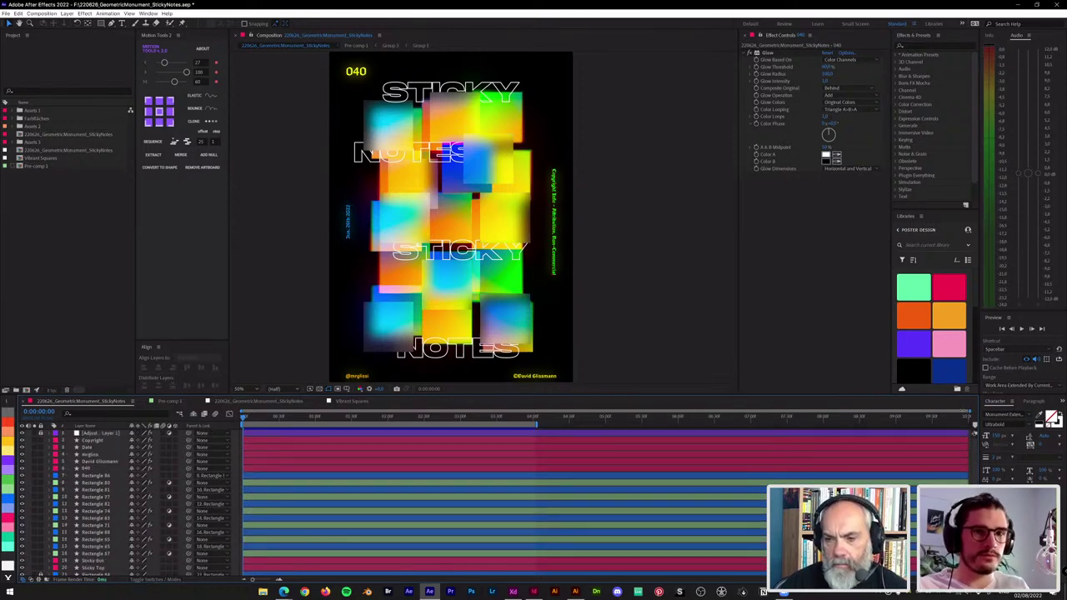
drag(969, 412, 803, 412)
scroll(974, 424, up, 1)
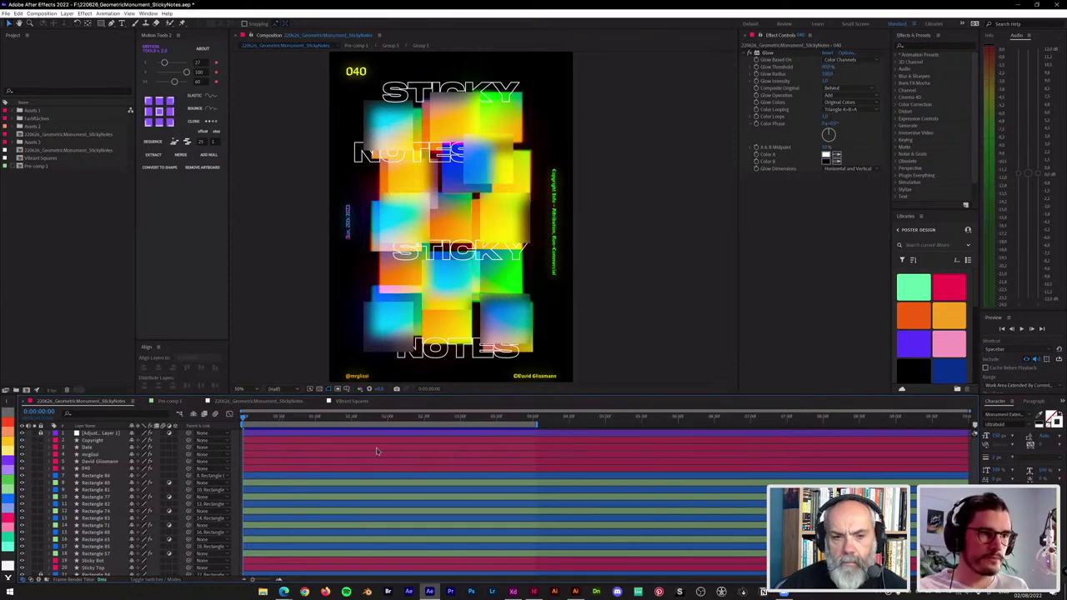
key(space)
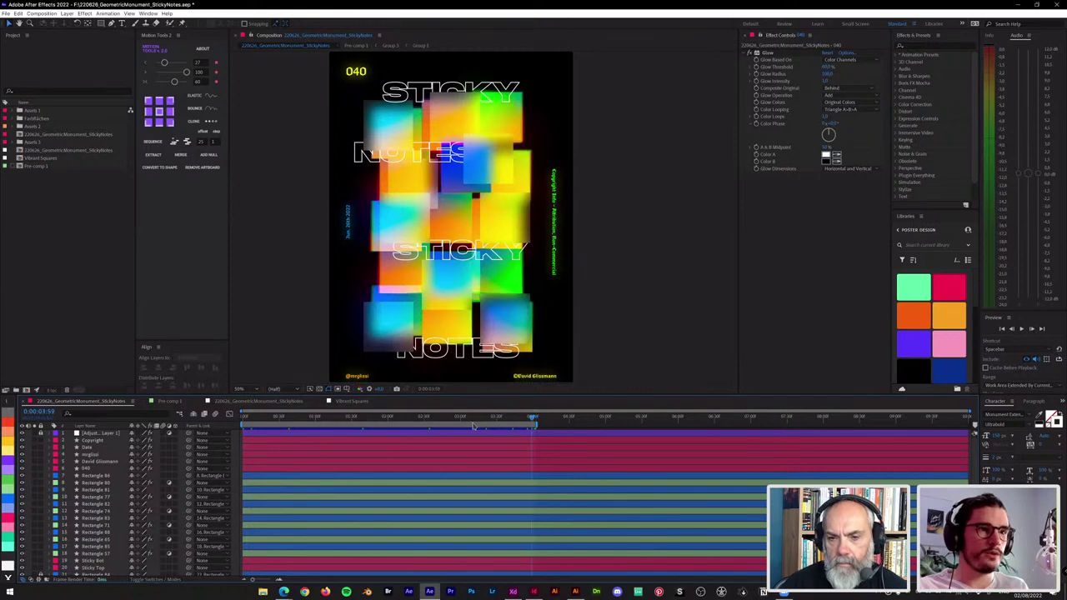
key(space)
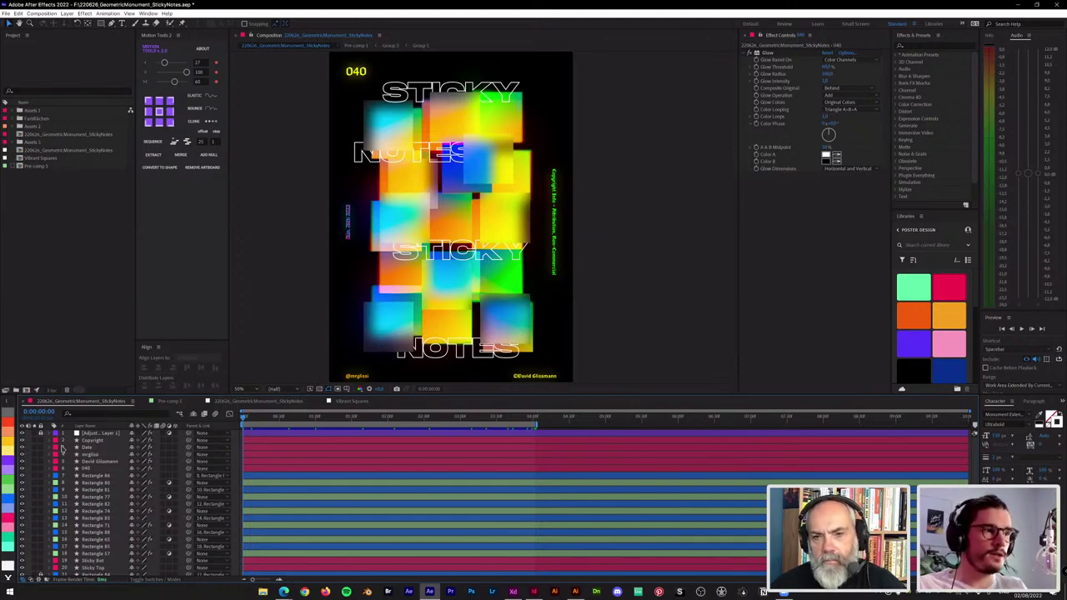
key(F2)
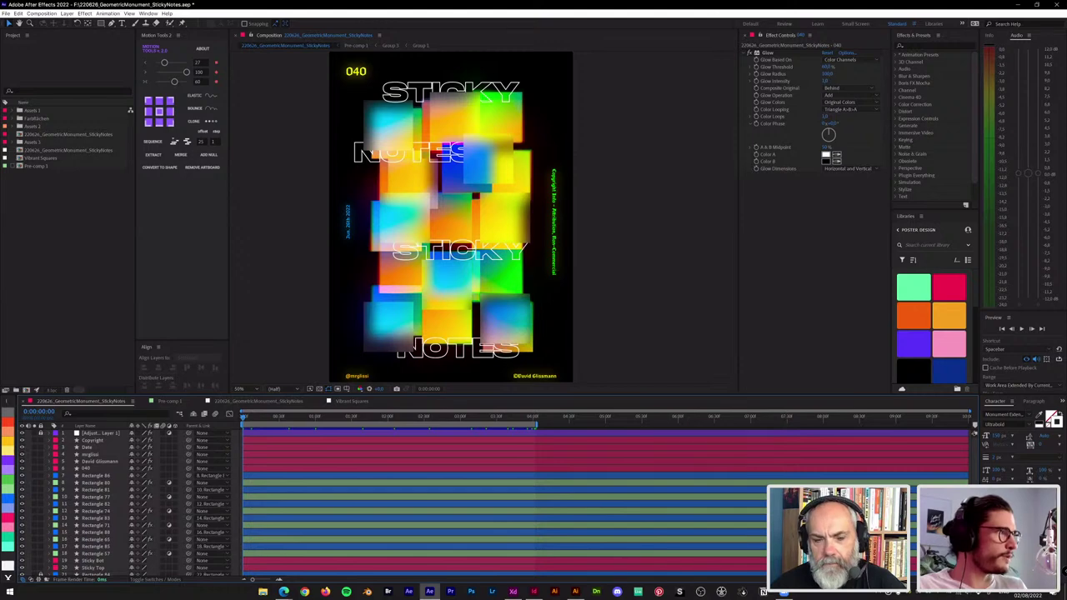
Step: Examine the lower layers of the animated poster, and open the other StickyNotes composition with its Vibrant Squares layer selected
key(alt+Tab)
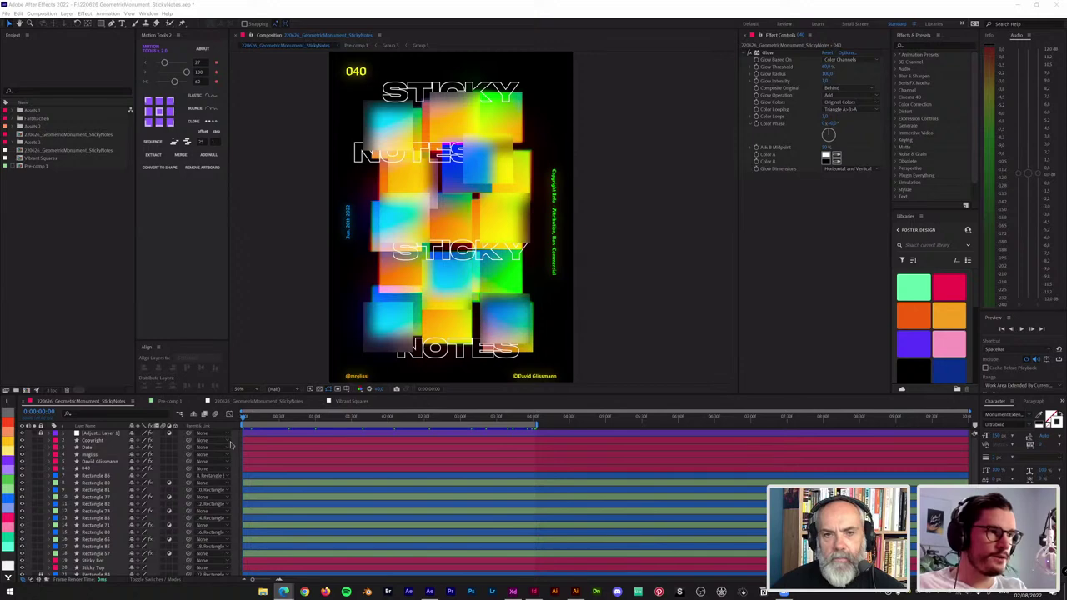
scroll(202, 464, down, 3)
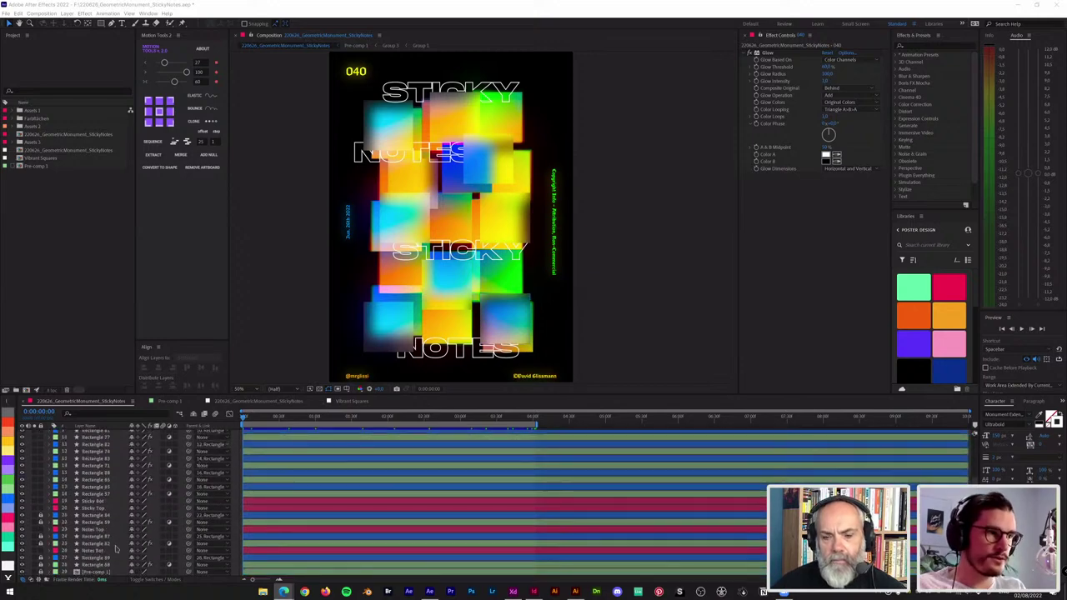
click(93, 574)
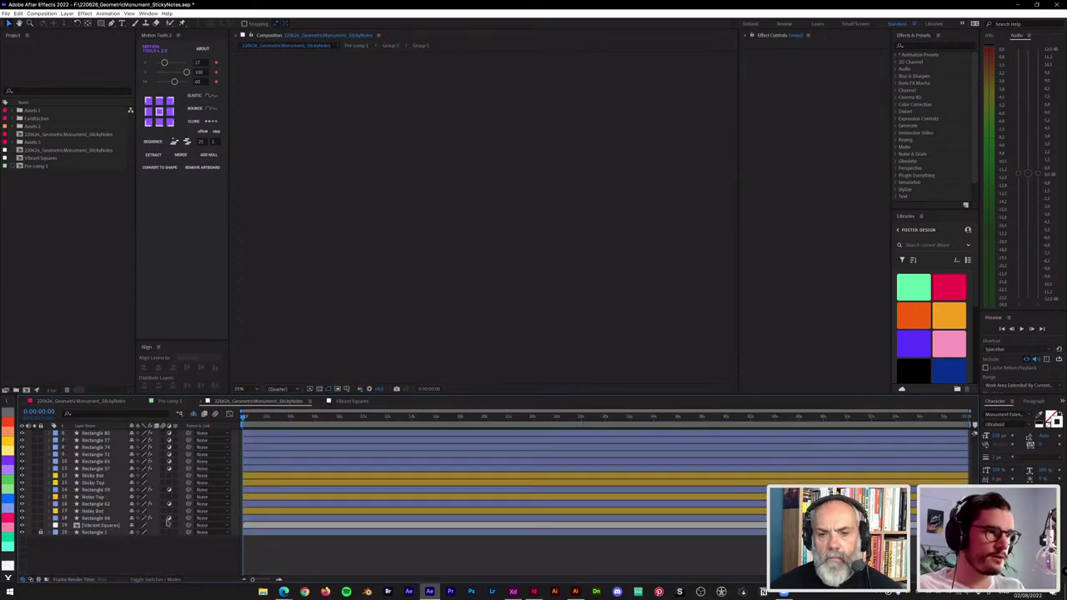
click(97, 526)
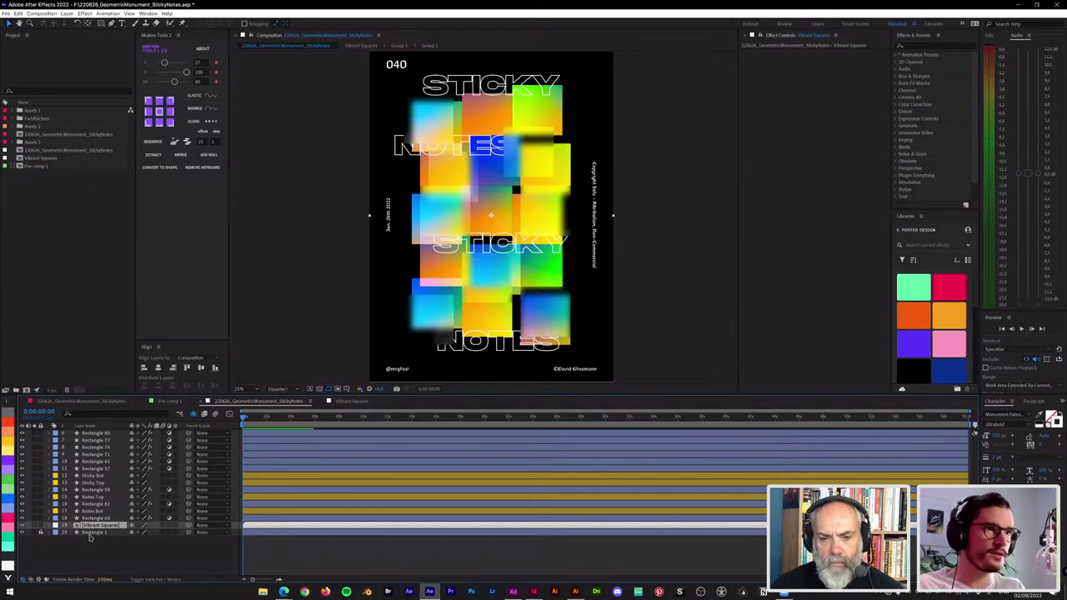
Step: Unlock and hide the Rectangle 1 background layer, and check the poster briefly against the transparency grid
click(26, 534)
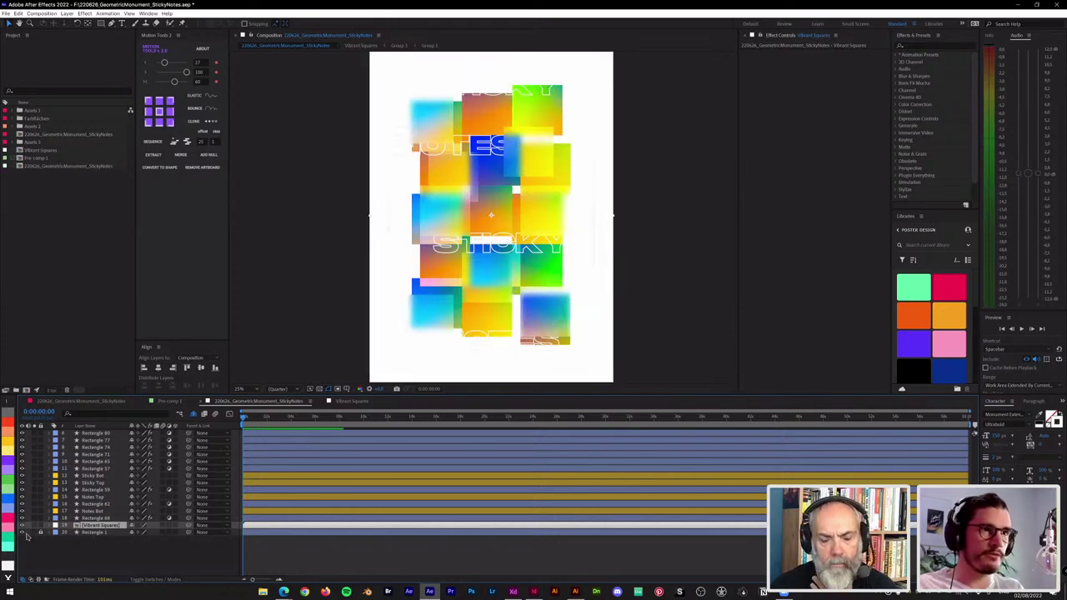
click(25, 534)
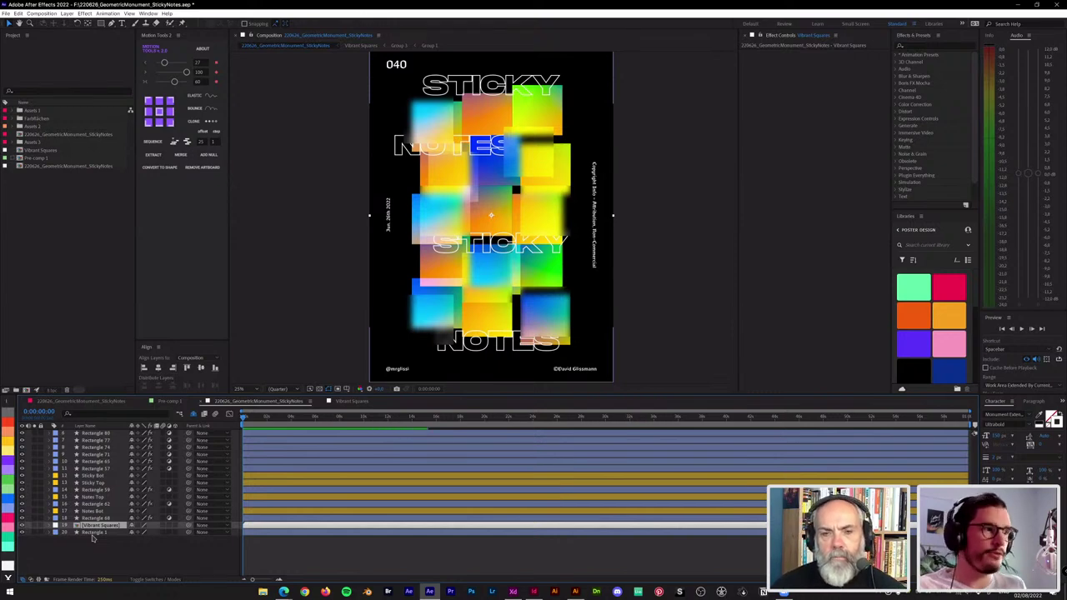
click(22, 535)
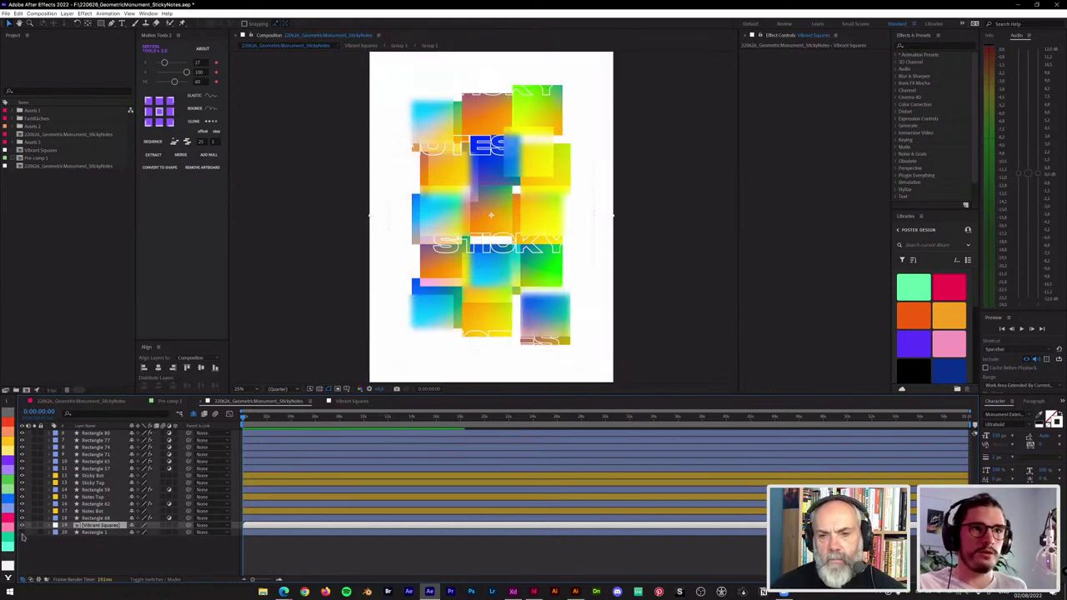
click(319, 391)
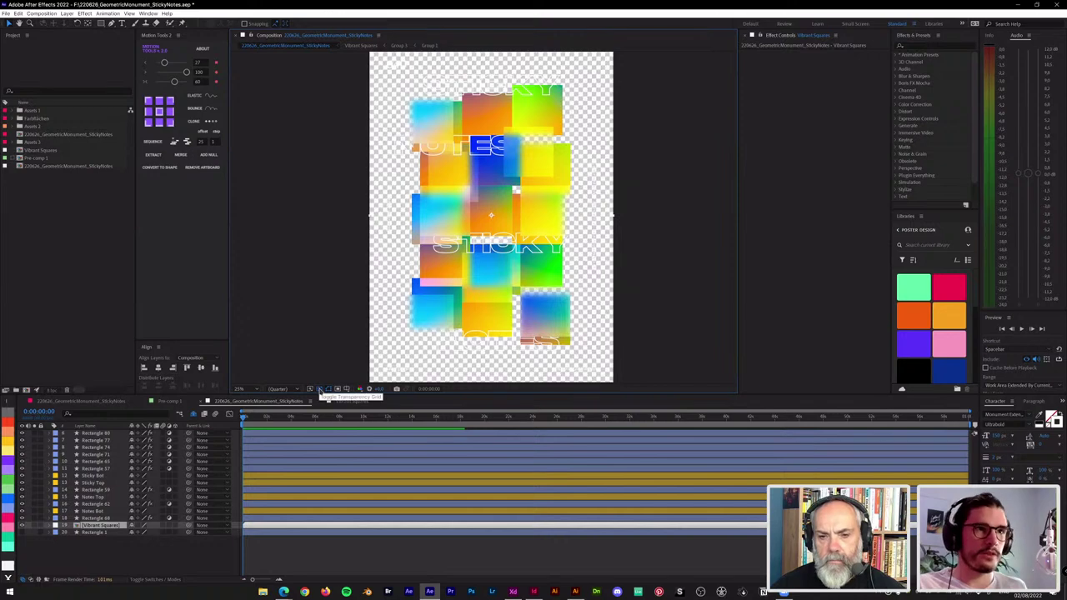
click(319, 390)
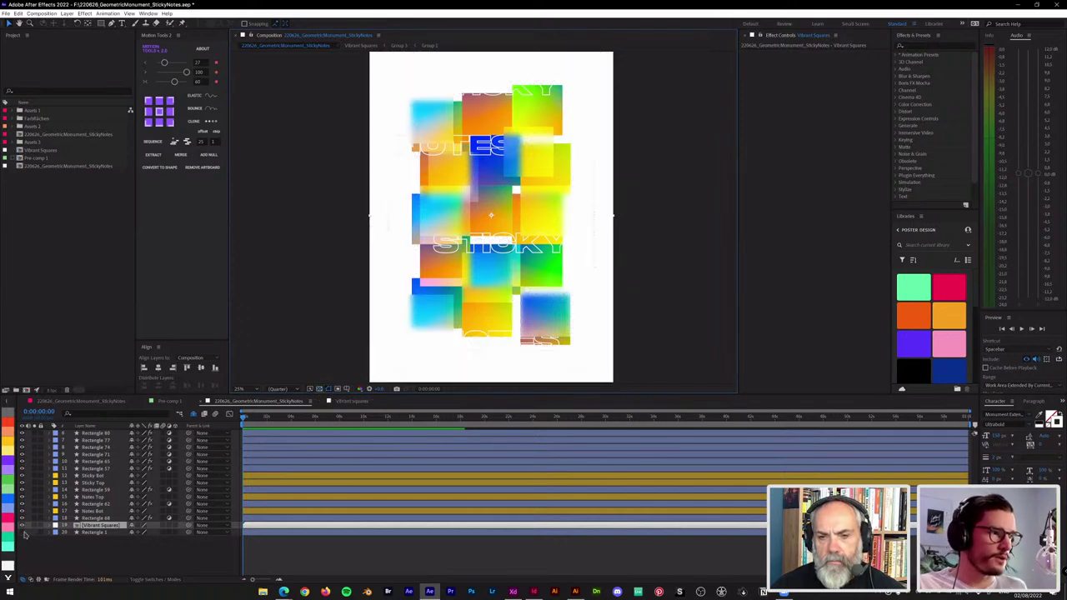
Step: Undo hiding the Rectangle 1 background layer and delete that layer from the StickyNotes composition
key(ctrl+z)
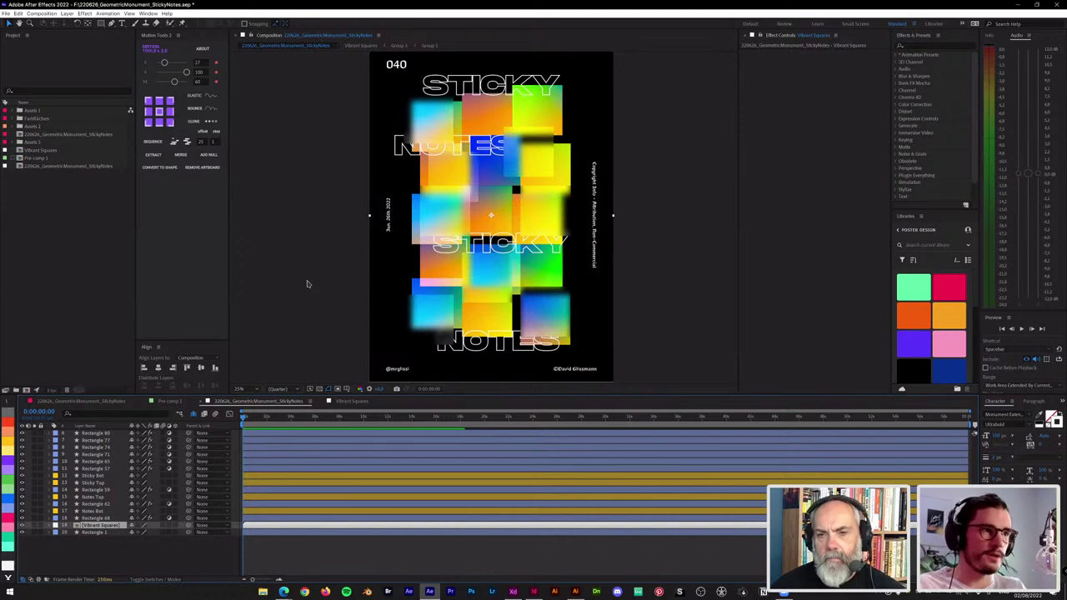
click(104, 532)
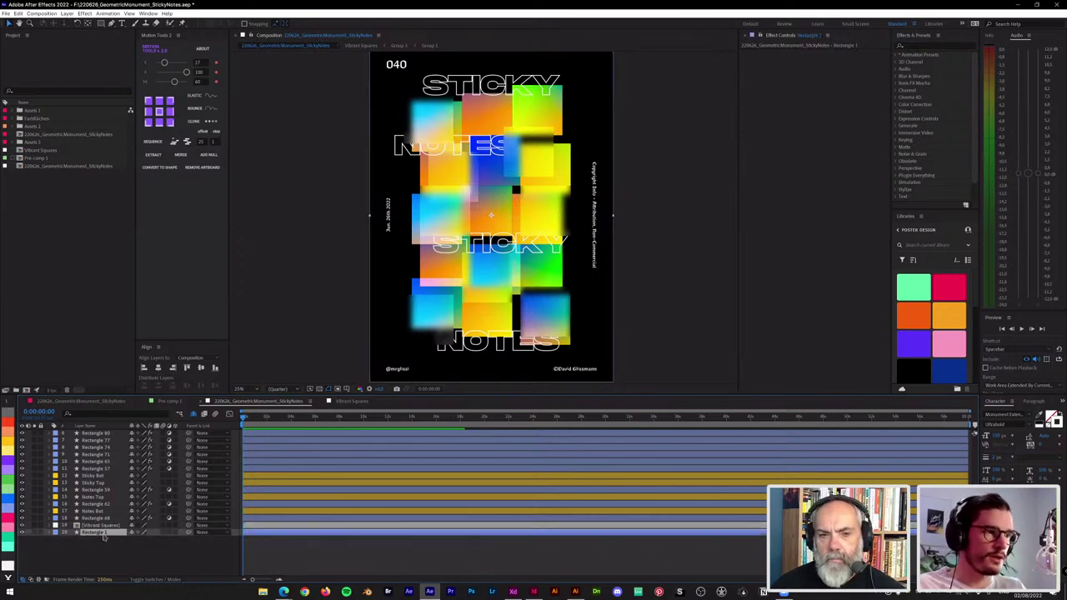
key(Delete)
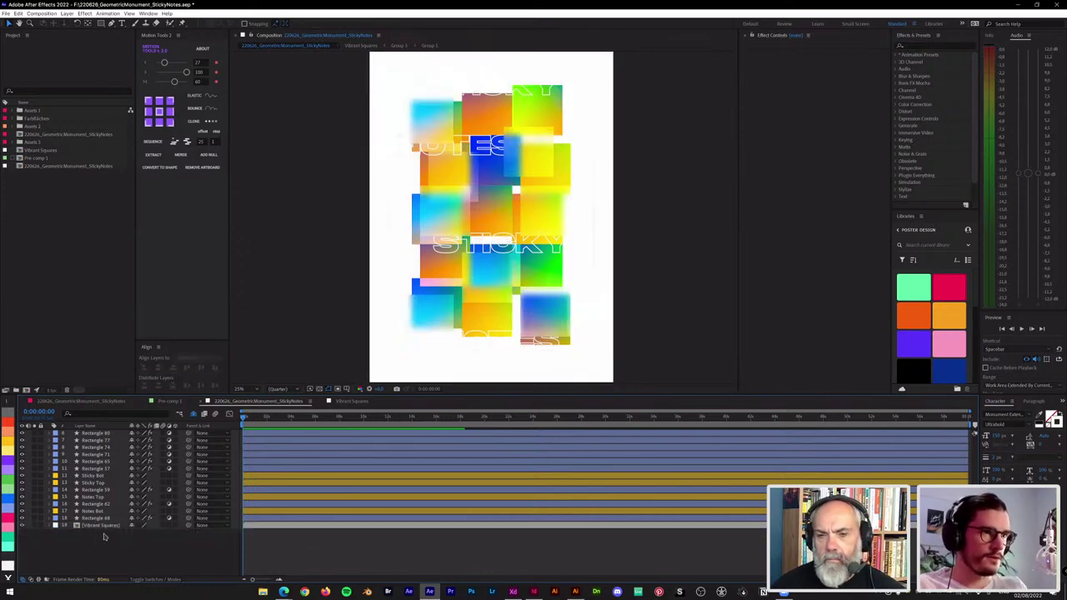
Step: Set the StickyNotes composition's background color to black in its composition settings
key(ctrl+k)
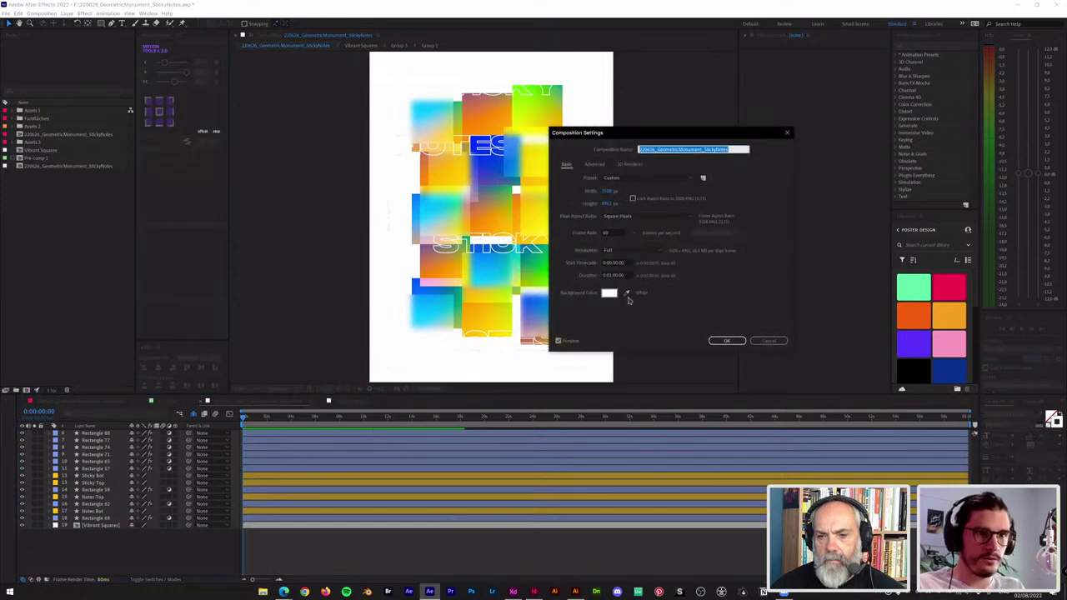
click(613, 292)
drag(662, 390, 653, 408)
click(836, 309)
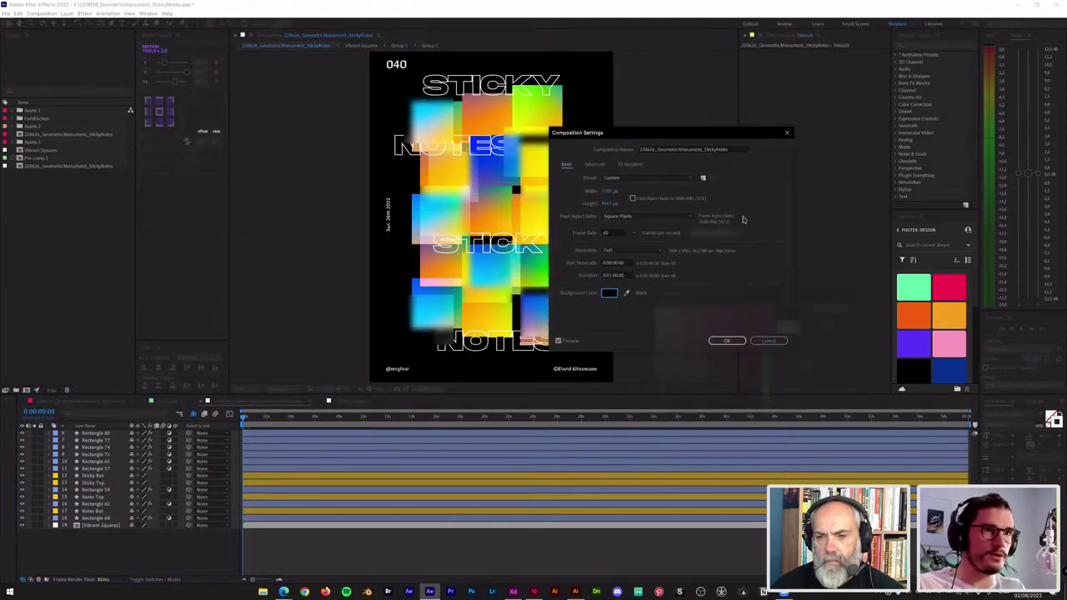
click(728, 341)
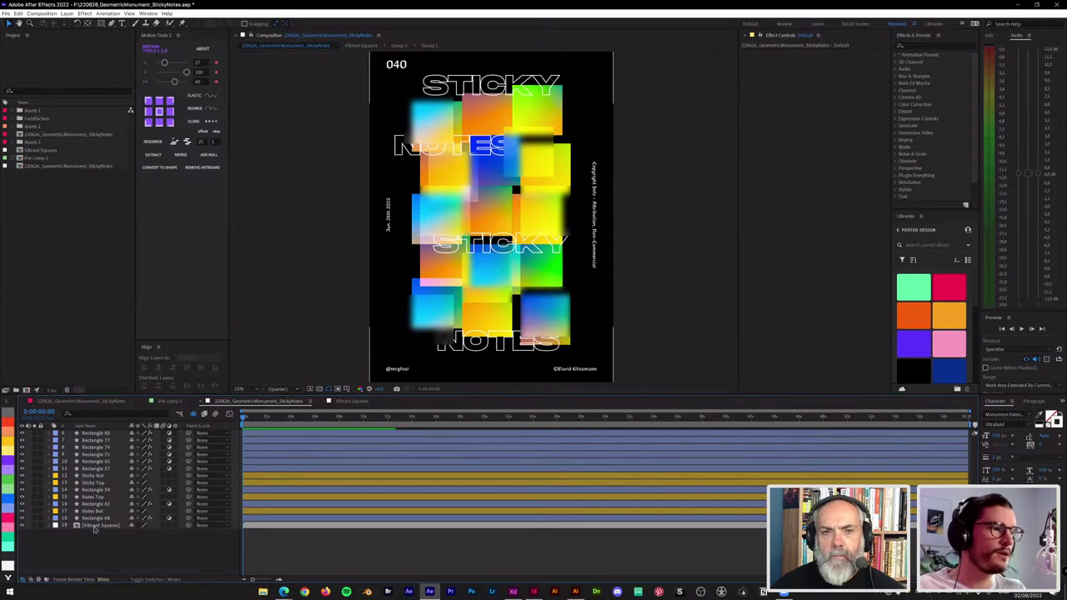
Step: Open the Vibrant Squares composition and start Position keyframing at 0:00 on the yellow square, Group 11
click(95, 526)
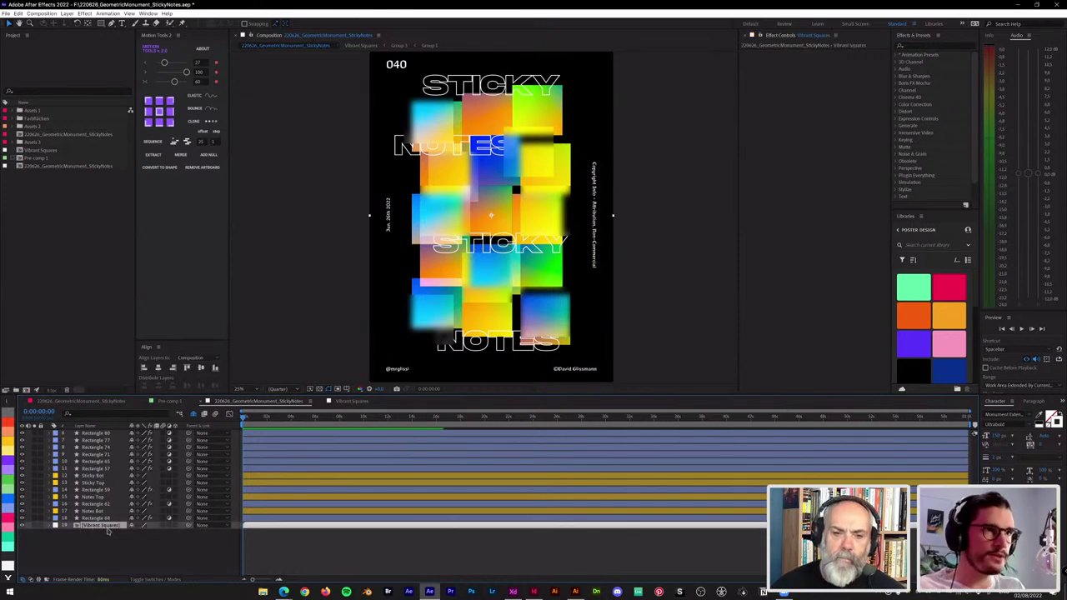
click(349, 401)
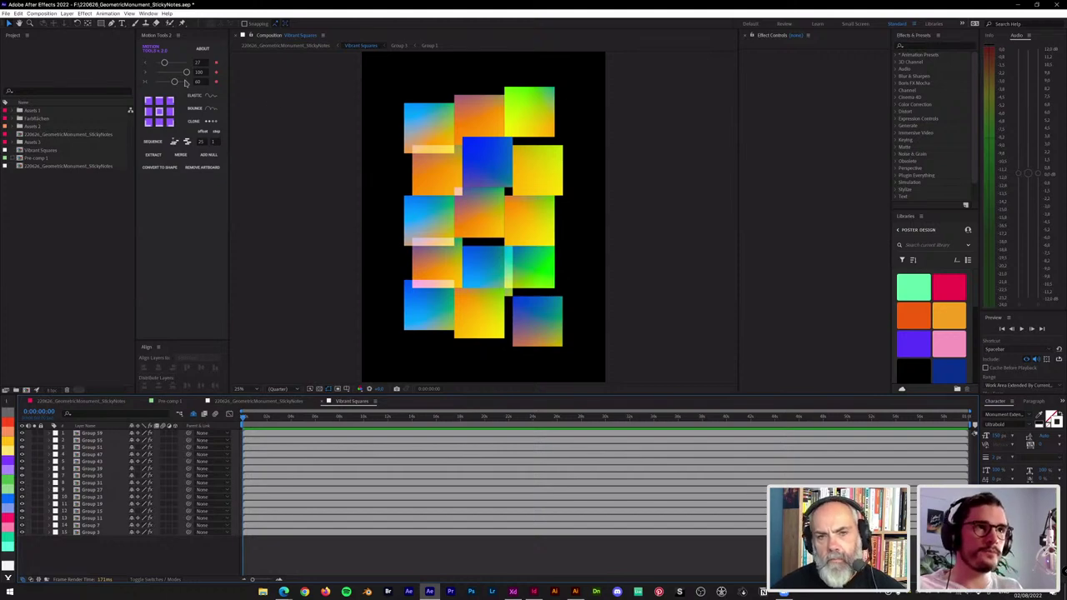
click(540, 123)
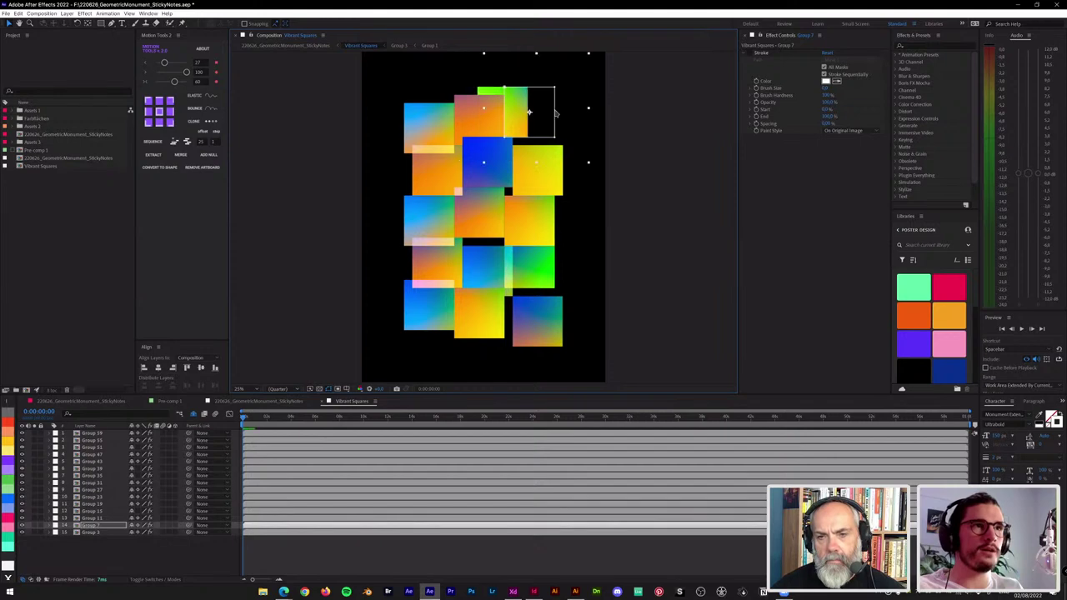
mouse_move(544, 175)
mouse_down()
mouse_move(546, 192)
mouse_move(537, 170)
mouse_up()
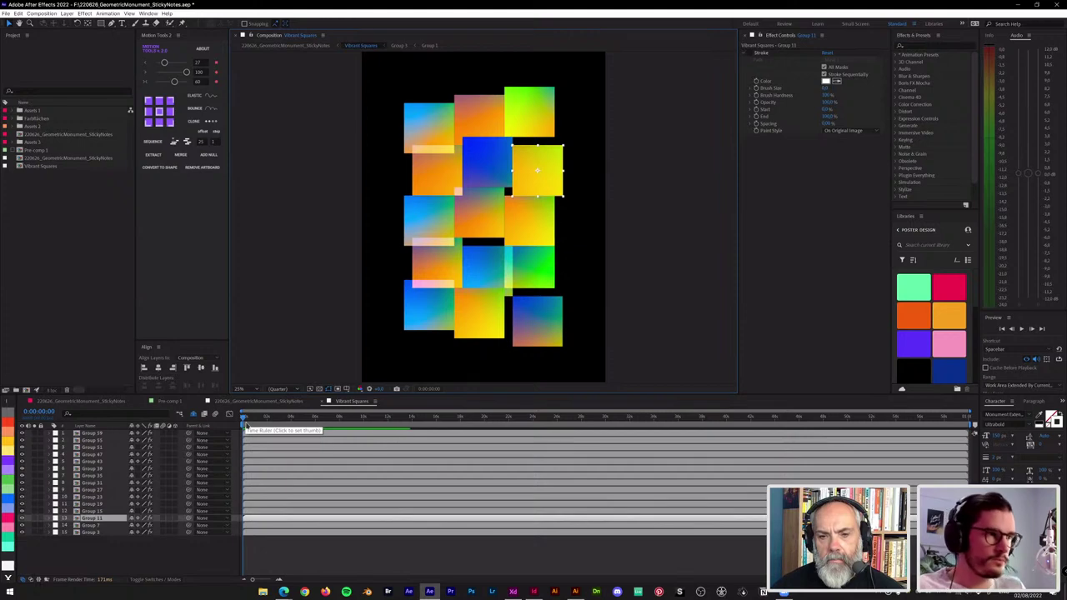
key(p)
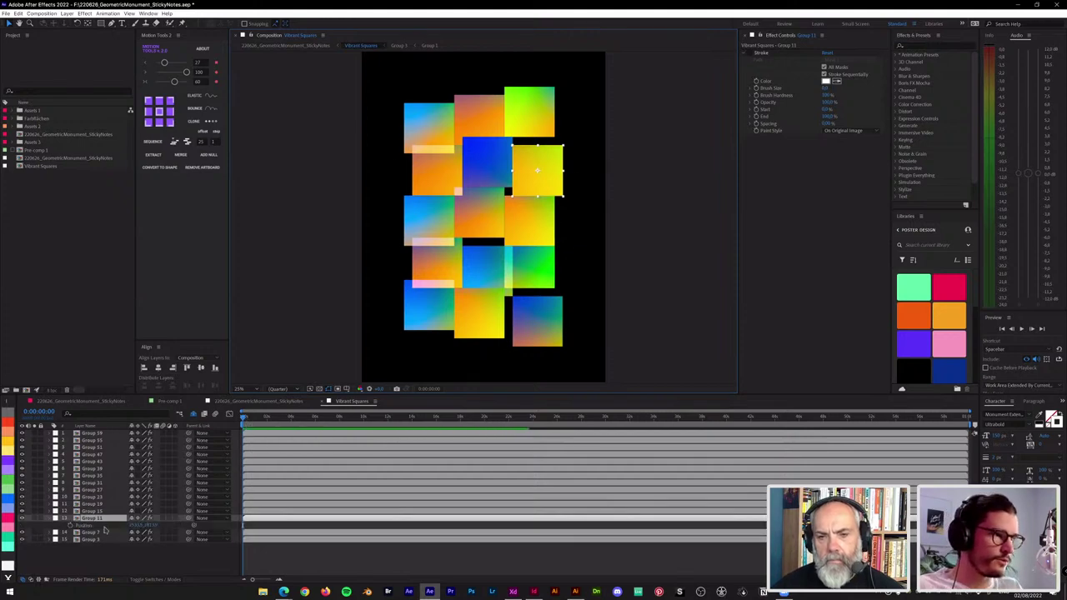
click(70, 525)
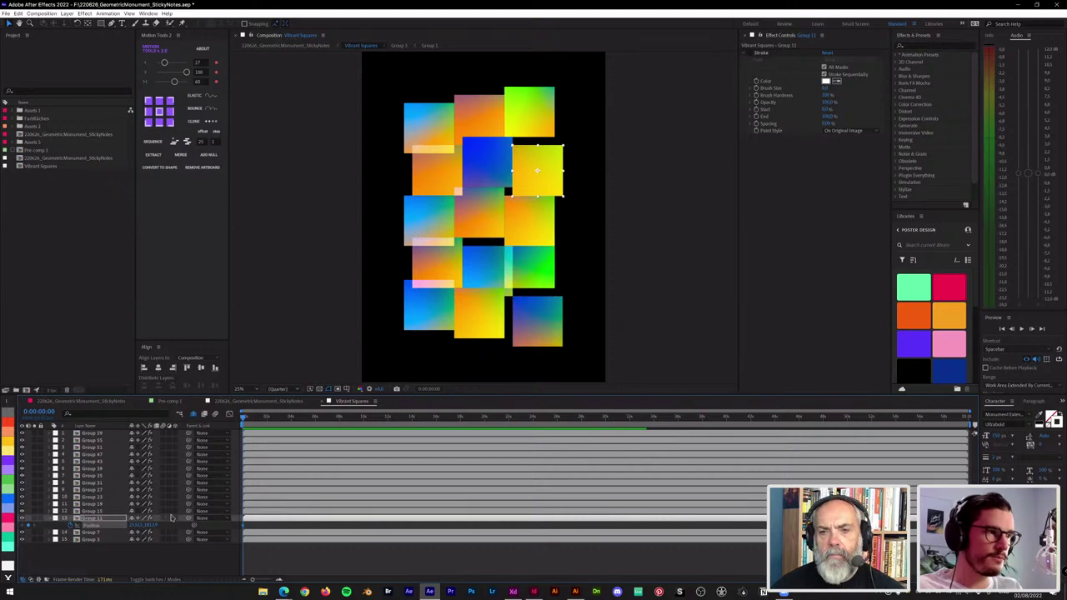
Step: Set the Vibrant Squares composition's duration to 10 seconds in its composition settings
drag(260, 421, 267, 422)
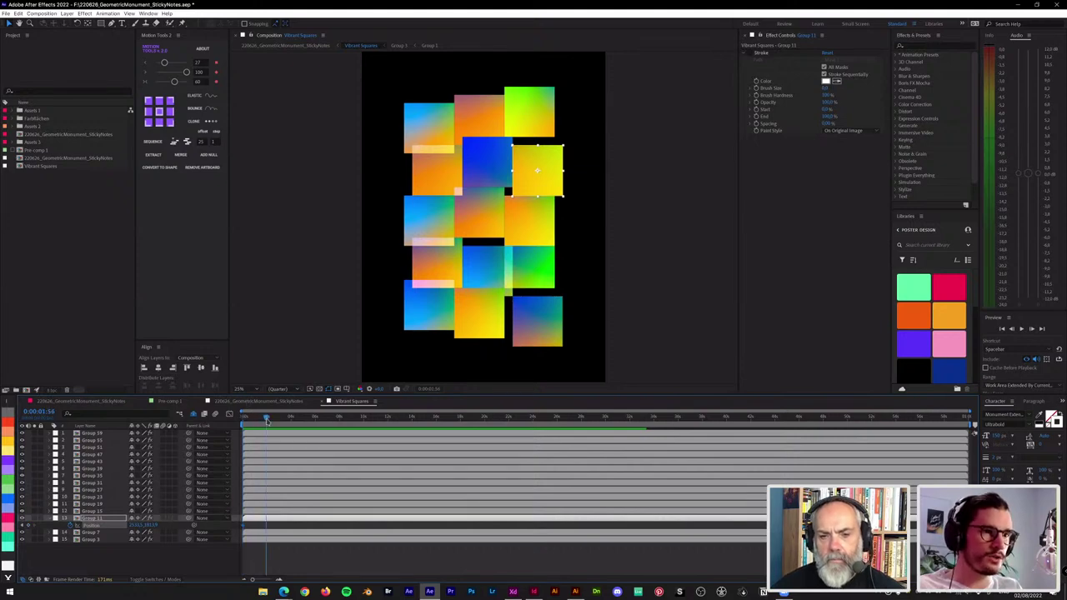
key(ctrl+k)
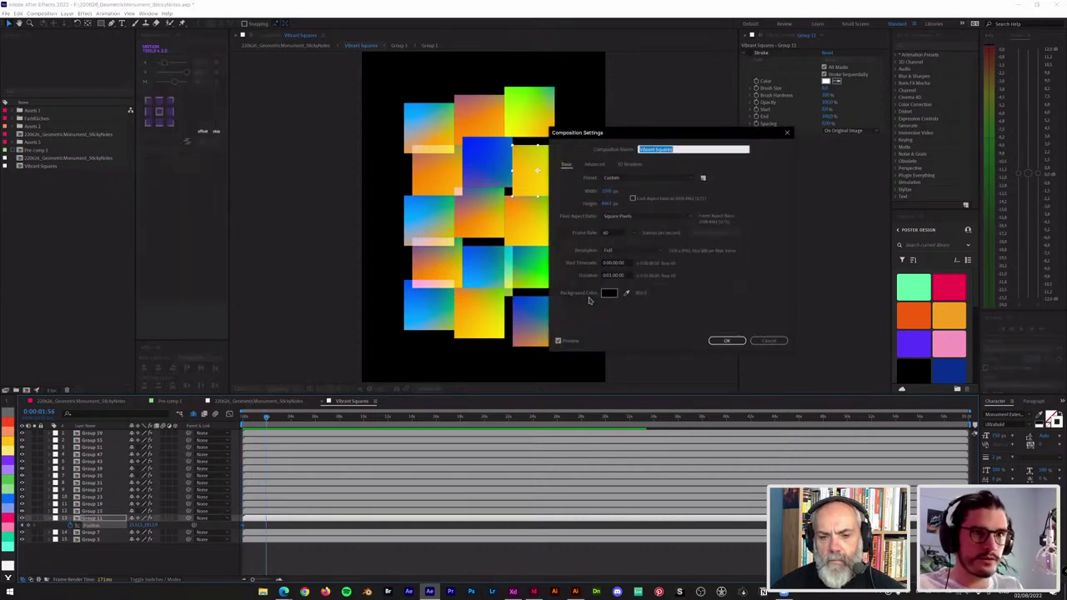
click(630, 276)
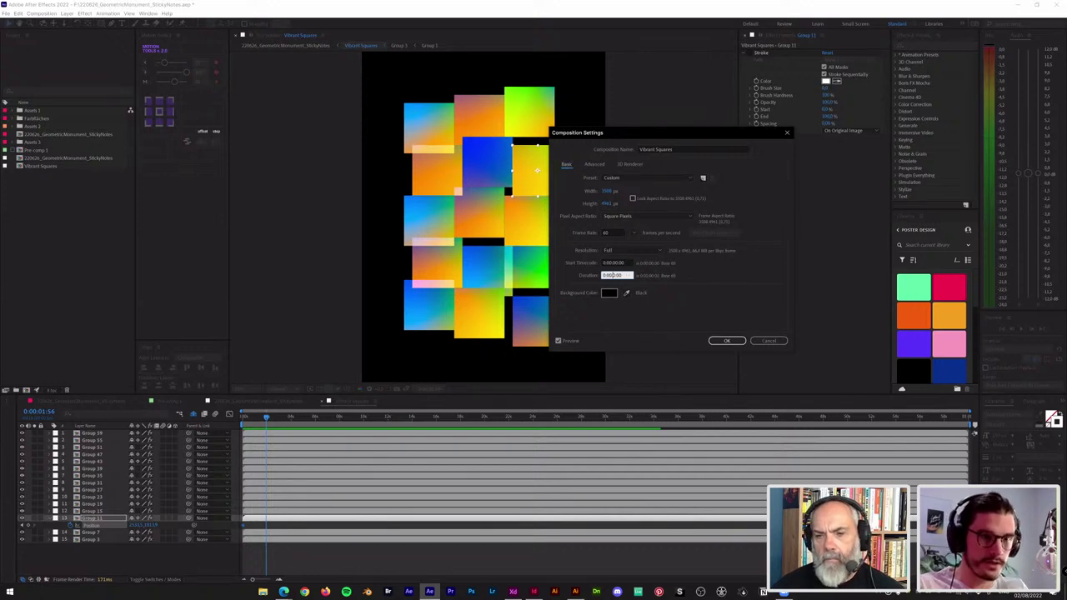
key(Delete)
text(1)
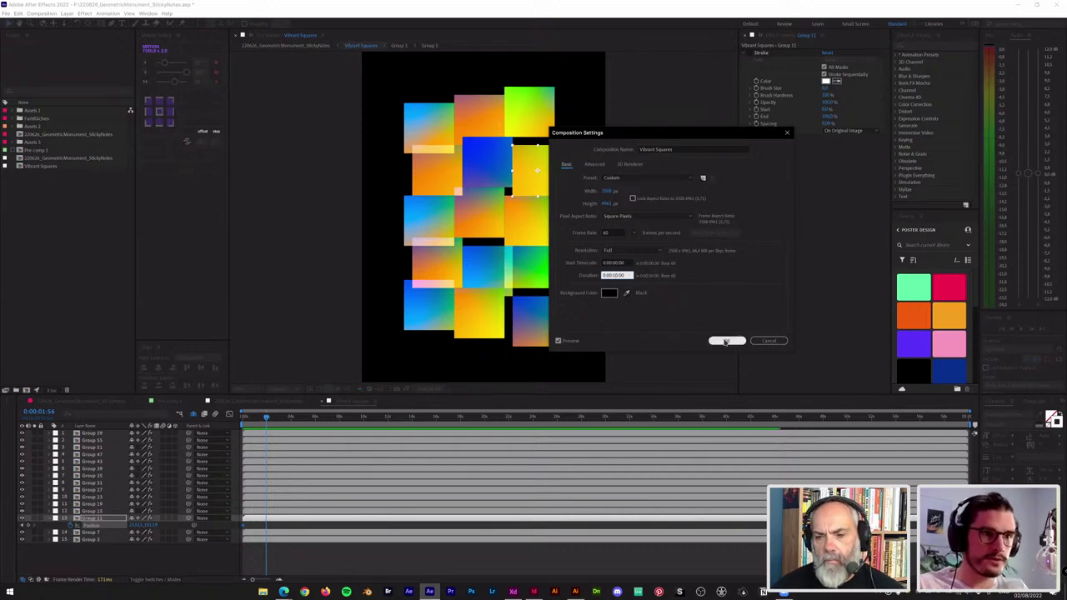
click(726, 340)
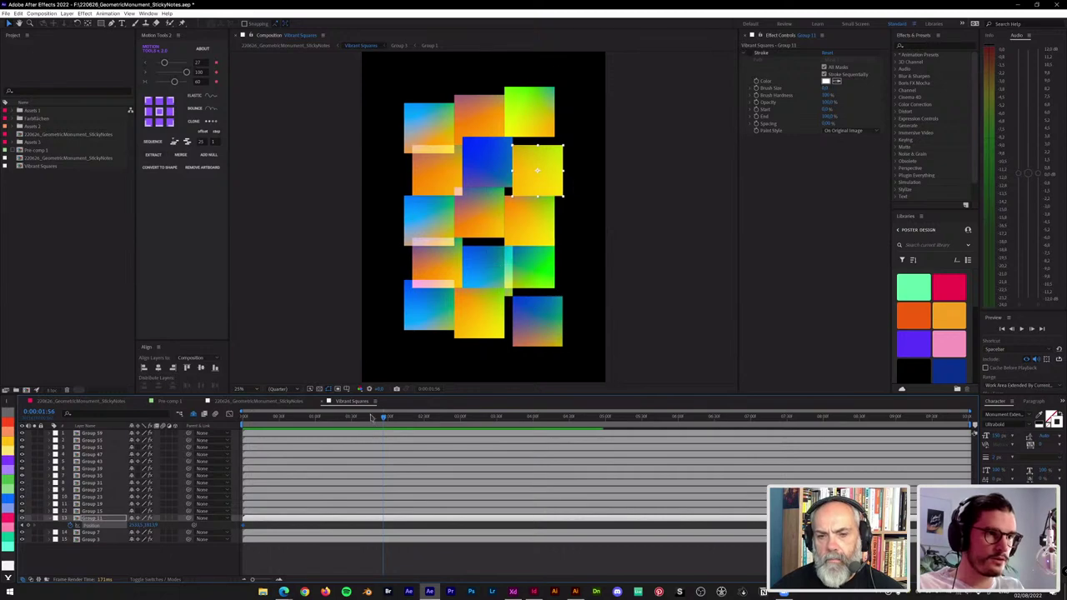
Step: At 0:00:02:00, move the yellow Group 11 square slightly straight down to create its second Position keyframe
click(380, 417)
mouse_move(405, 417)
mouse_down()
mouse_move(429, 417)
mouse_move(389, 421)
mouse_up()
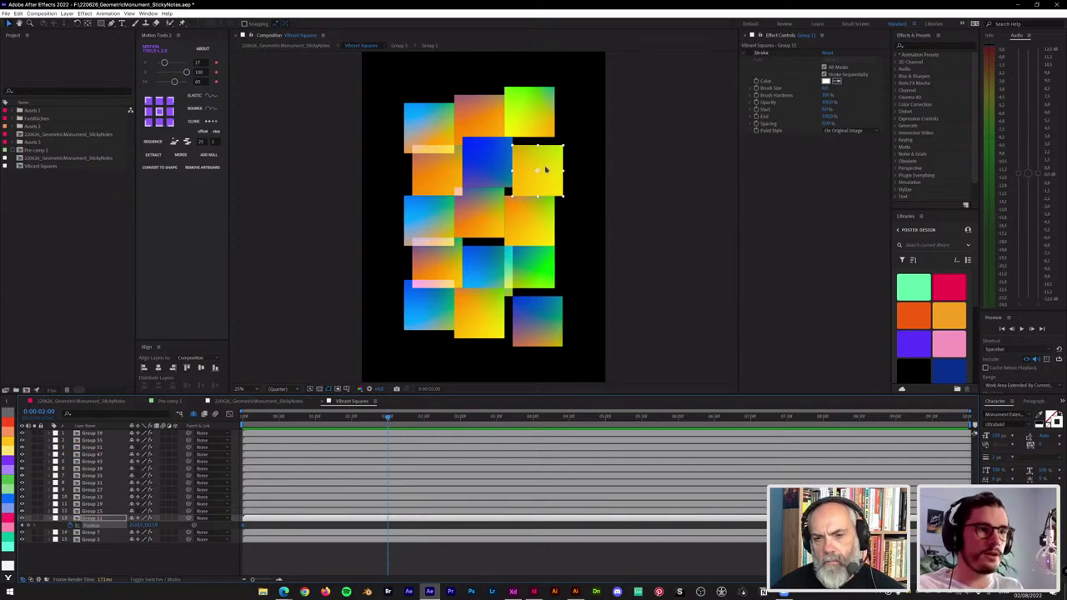
drag(546, 169, 547, 175)
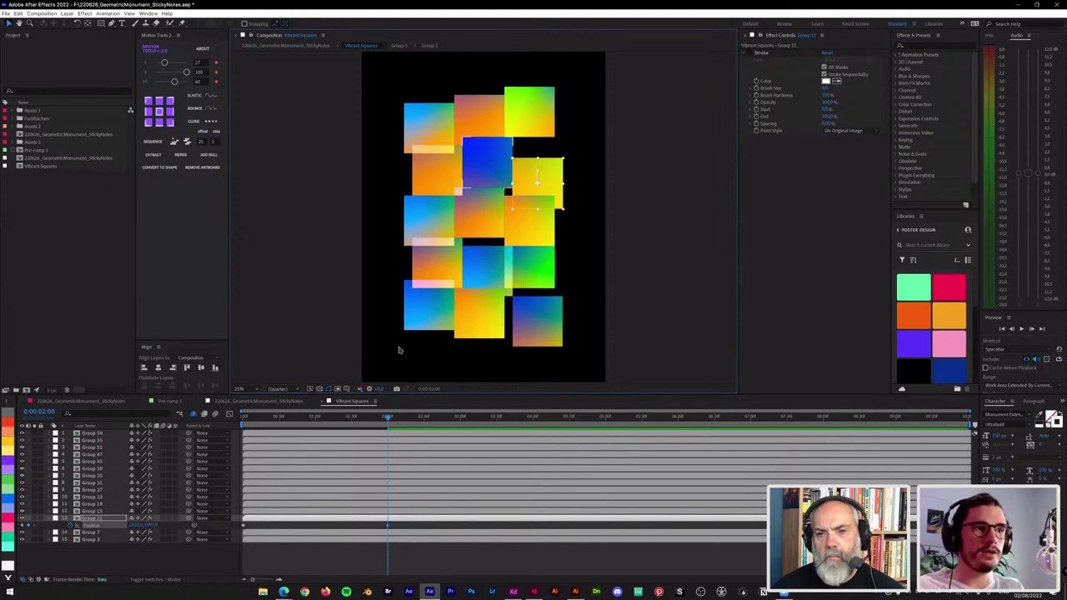
Step: Return to the start of the Vibrant Squares composition and preview the yellow square's movement
drag(275, 421, 225, 424)
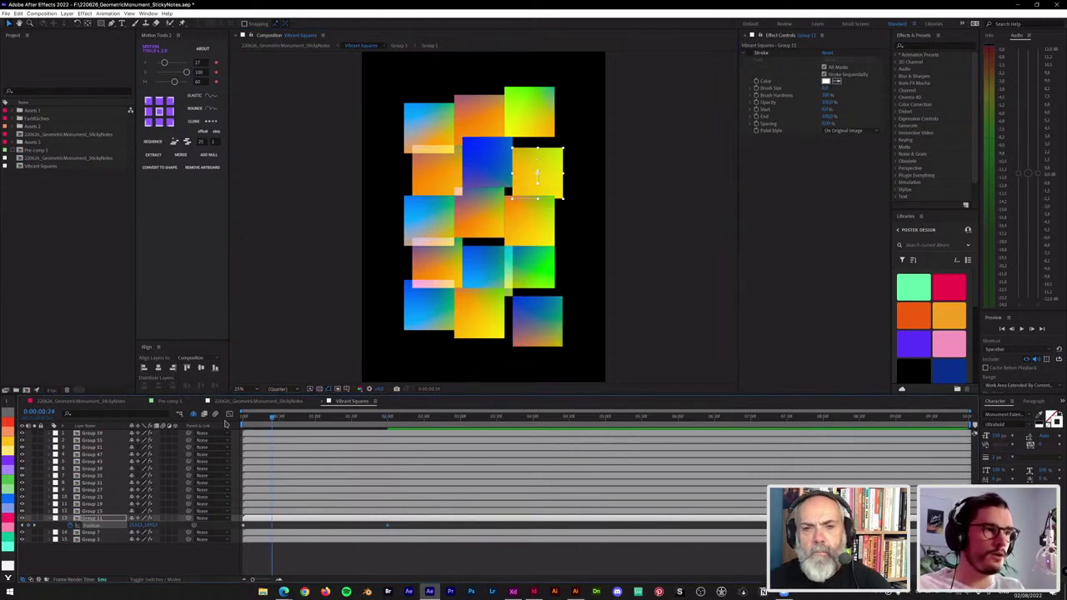
key(Home)
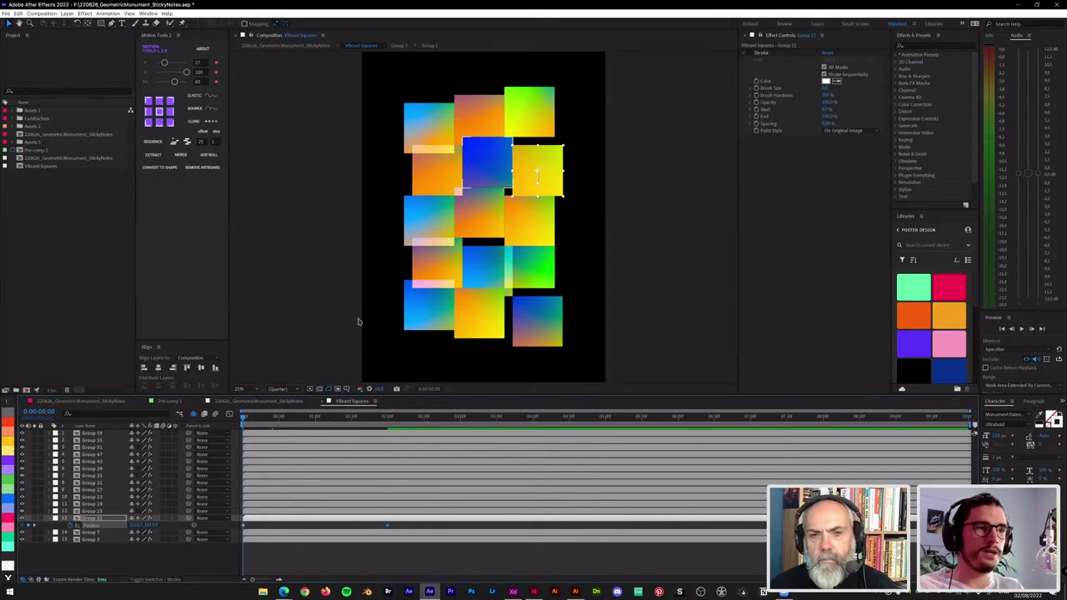
key(space)
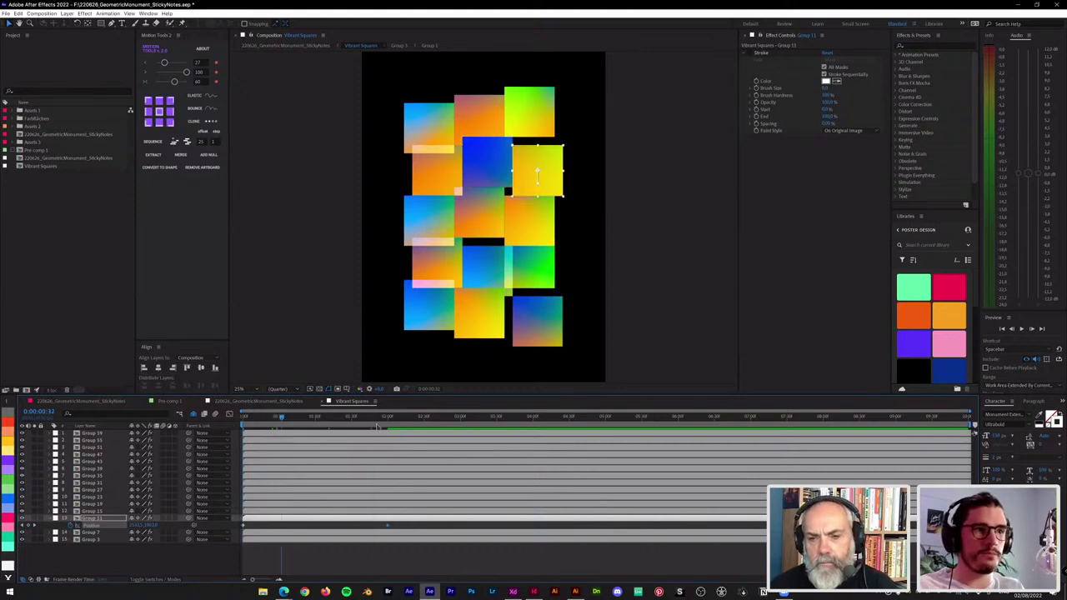
key(space)
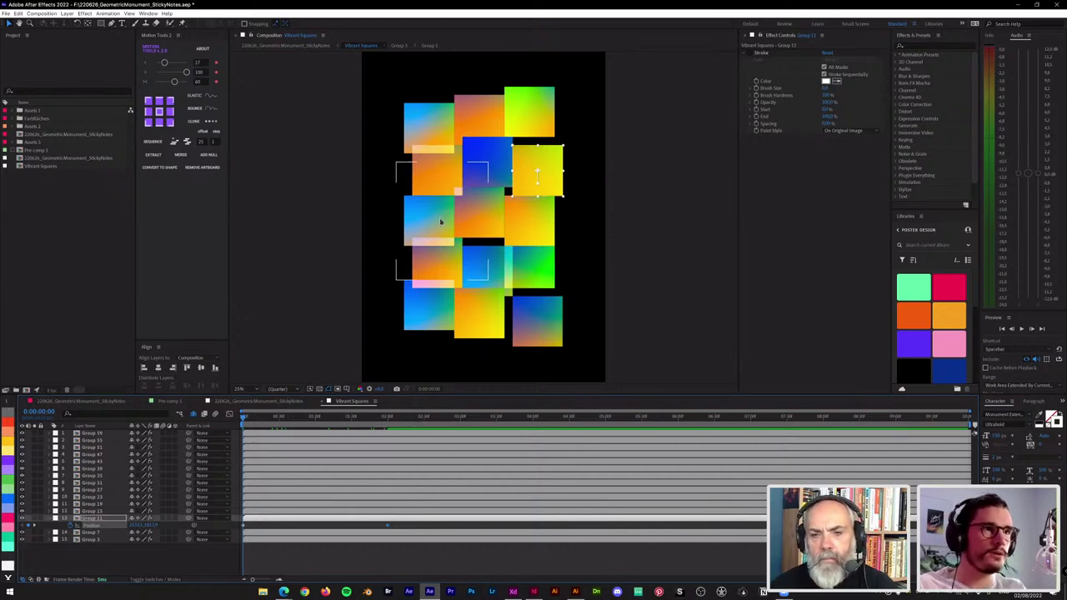
Step: Undo a trial move of the Group 31 square, and set Position keyframes at 0:00 on all the remaining squares
drag(440, 219, 438, 224)
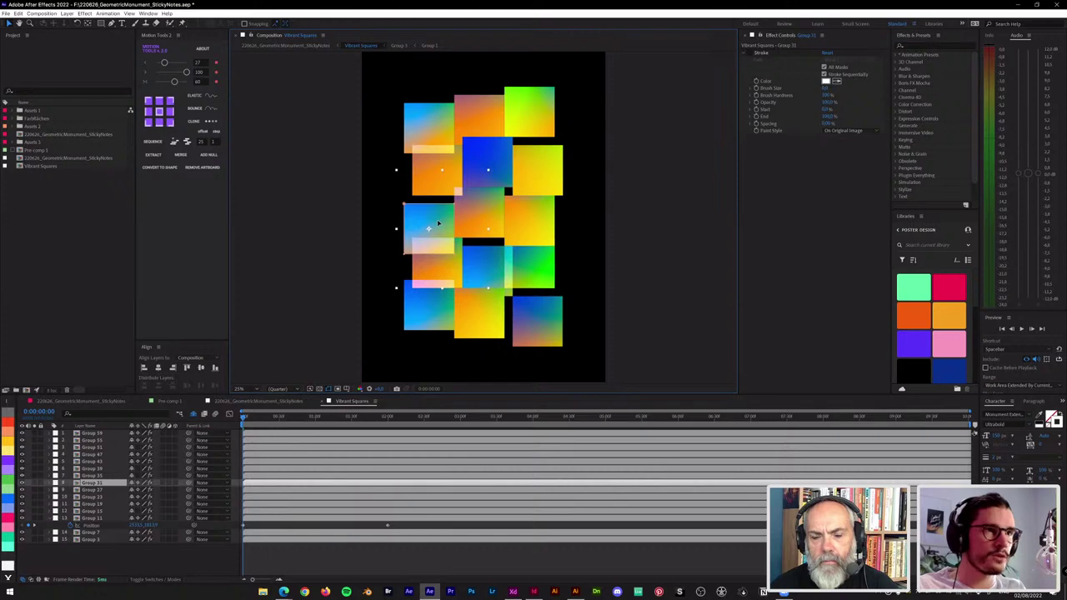
key(ctrl+z)
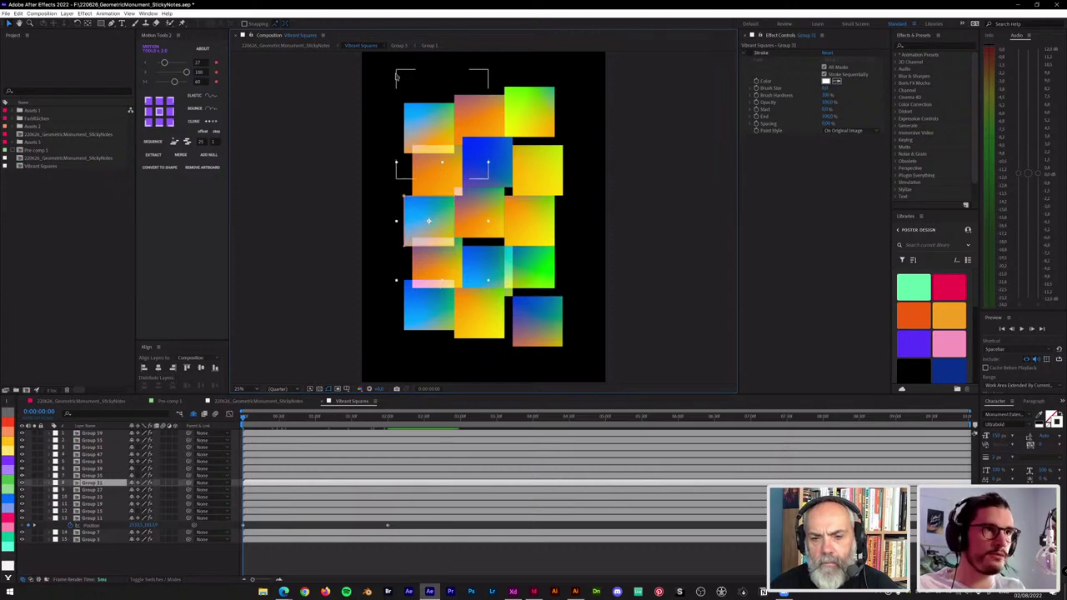
drag(357, 53, 547, 327)
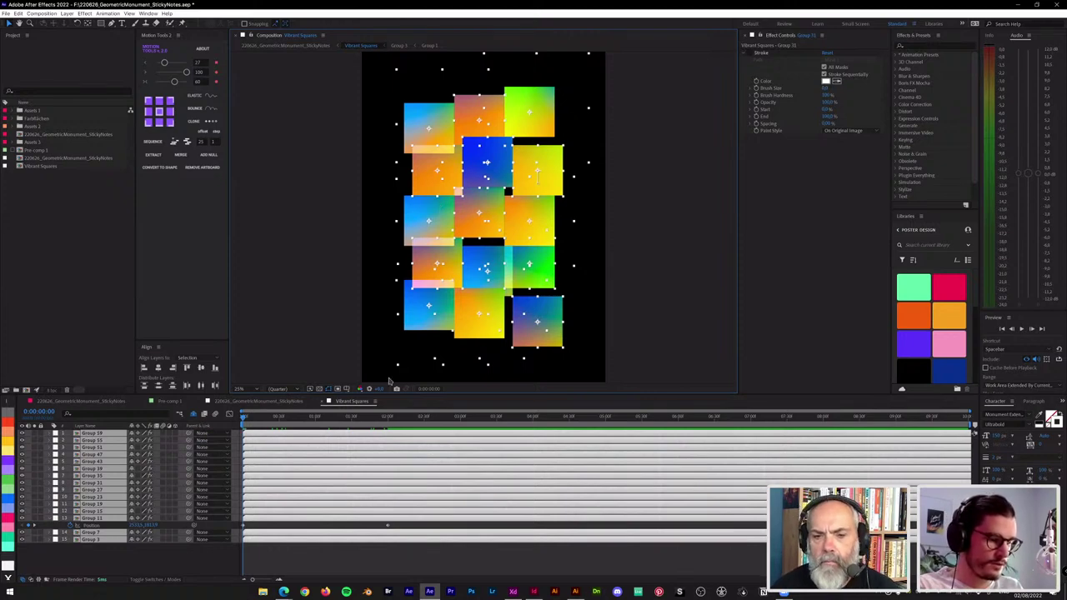
key(p)
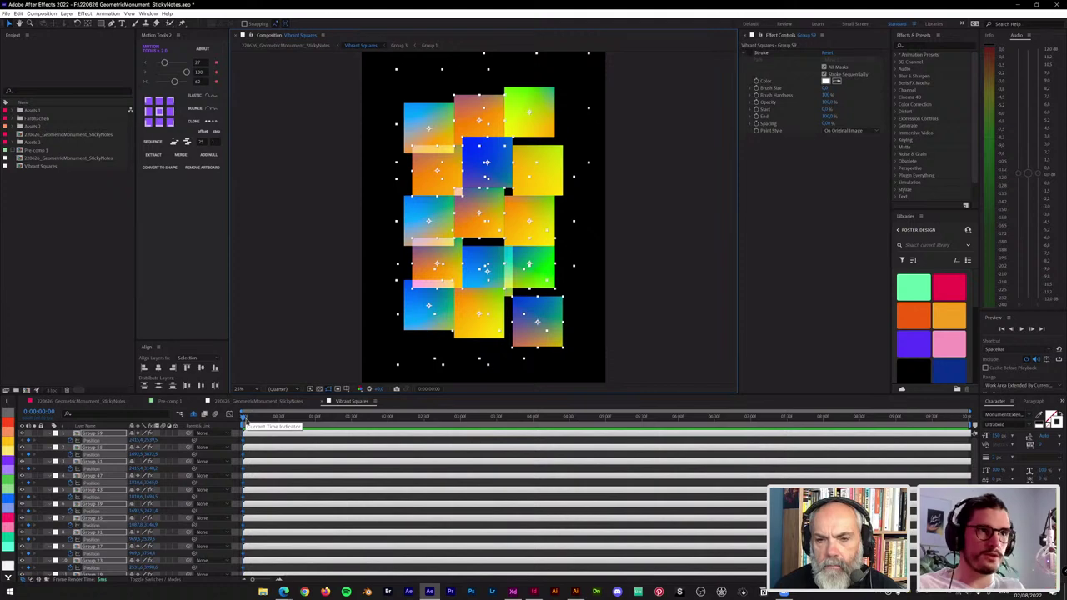
Step: At 0:00:02:00, move the upper-left blue and orange square, Group 3, straight up
drag(244, 420, 389, 428)
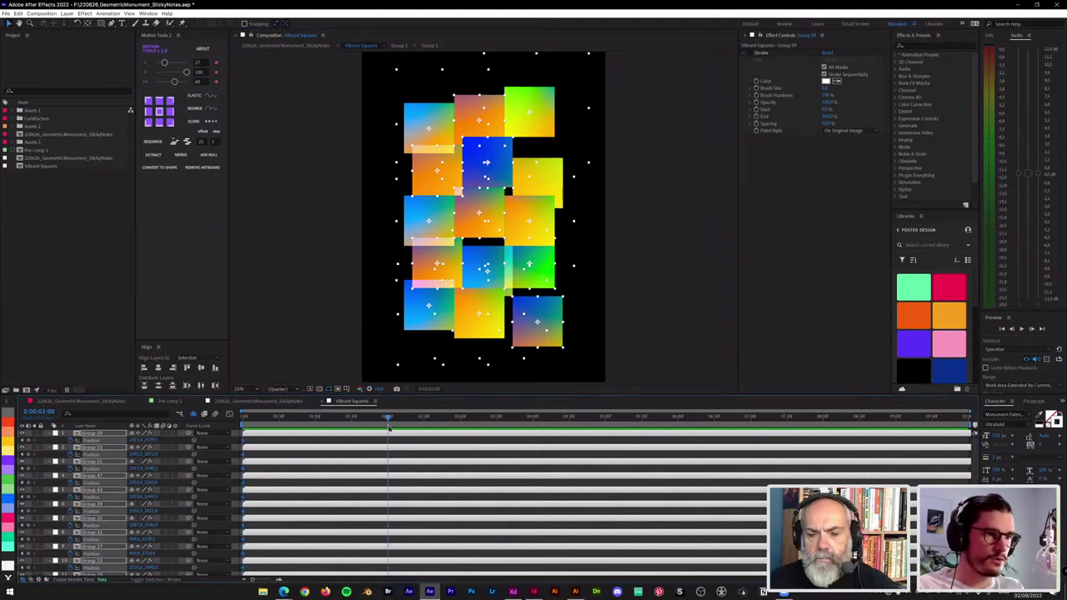
click(326, 191)
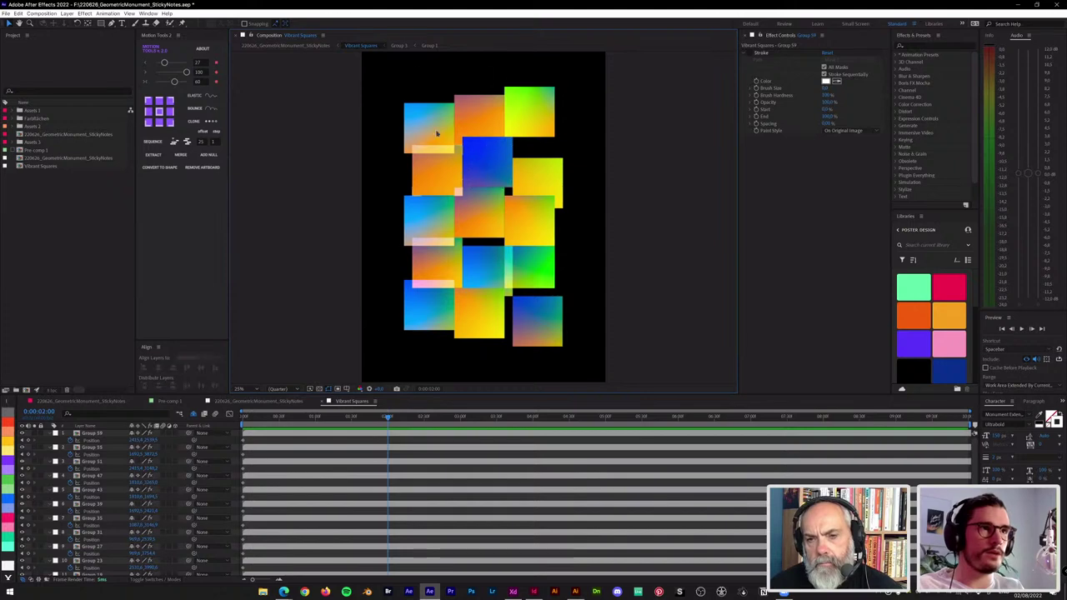
click(432, 118)
drag(433, 120, 433, 99)
Step: Still at 0:00:02:00, move the dark blue Group 43 square left and the central orange Group 39 square right
click(487, 162)
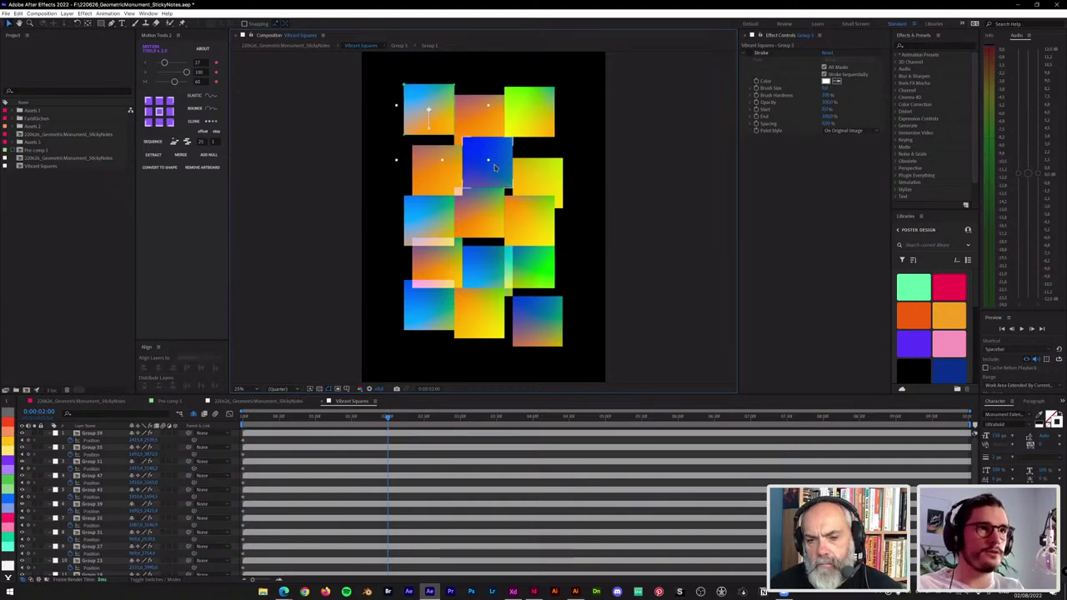
drag(487, 163, 464, 163)
click(480, 214)
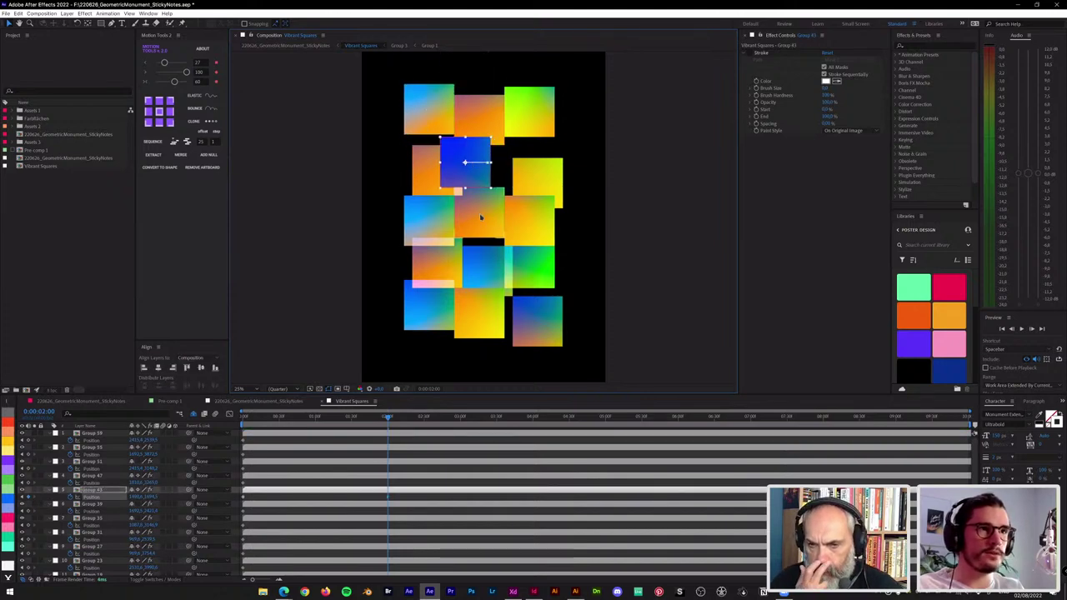
drag(489, 215, 507, 215)
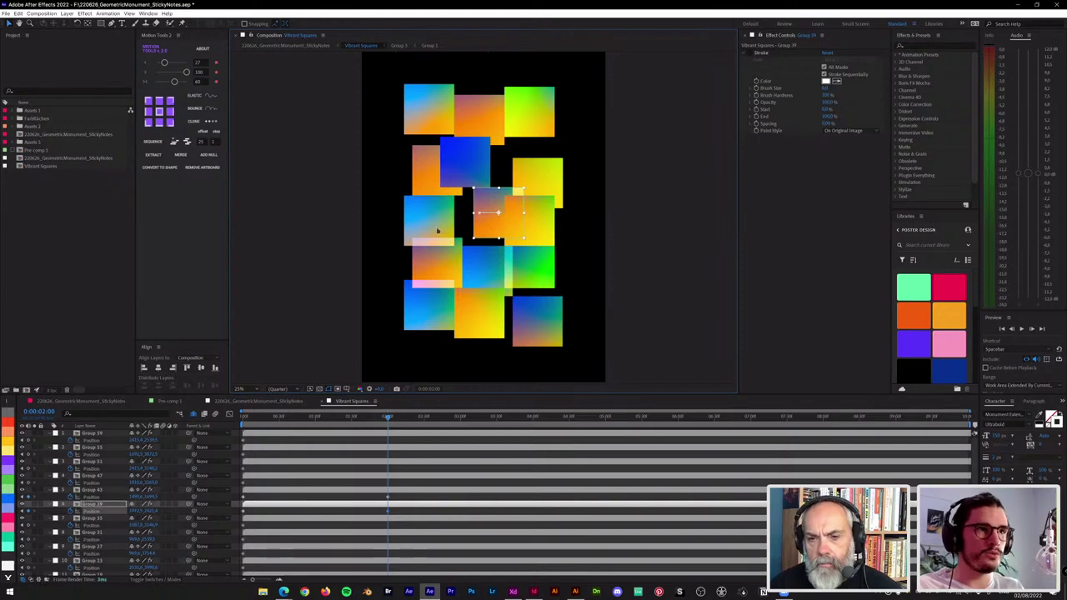
Step: Move the middle-left blue square, Group 31, up and the lower-center yellow square, Group 55, slightly down at 0:00:02:00
click(433, 217)
drag(432, 217, 433, 195)
click(452, 260)
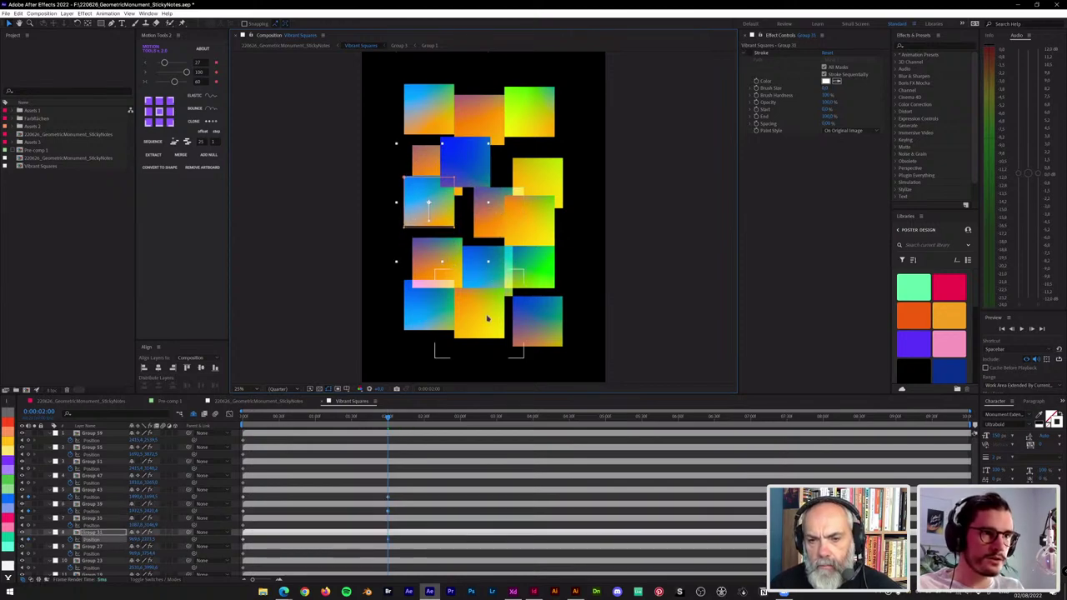
mouse_move(486, 318)
mouse_down()
mouse_move(486, 330)
mouse_move(483, 322)
mouse_up()
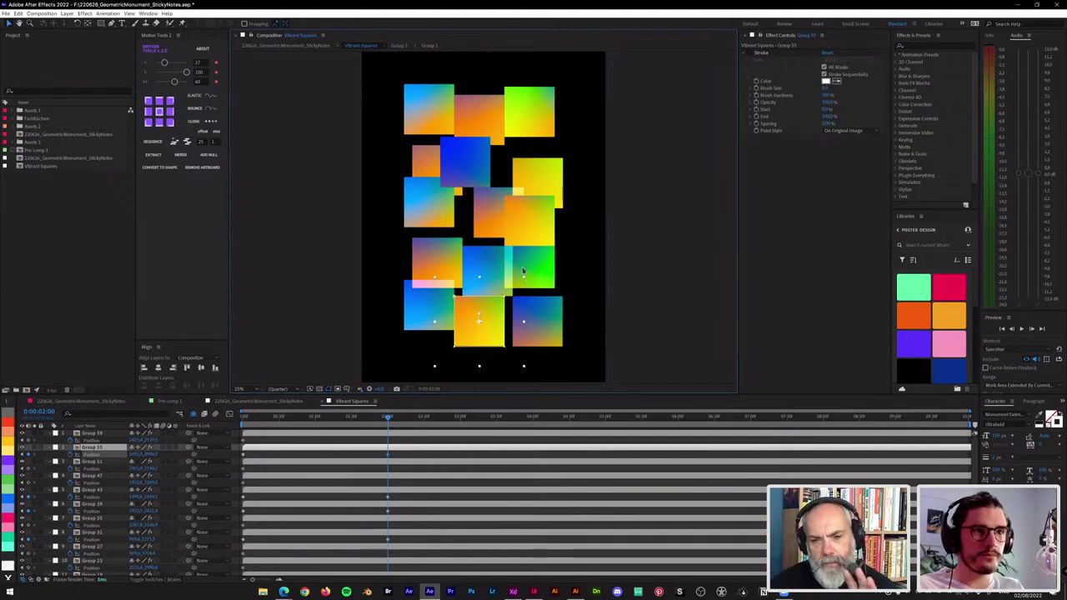
Step: Nudge the yellow-orange Group 59 square in the third row slightly to the right at 0:00:02:00
click(542, 268)
key(Right)
key(Right)
key(Right)
key(Right)
key(Right)
key(Right)
key(Right)
key(Right)
key(Right)
key(Right)
key(Right)
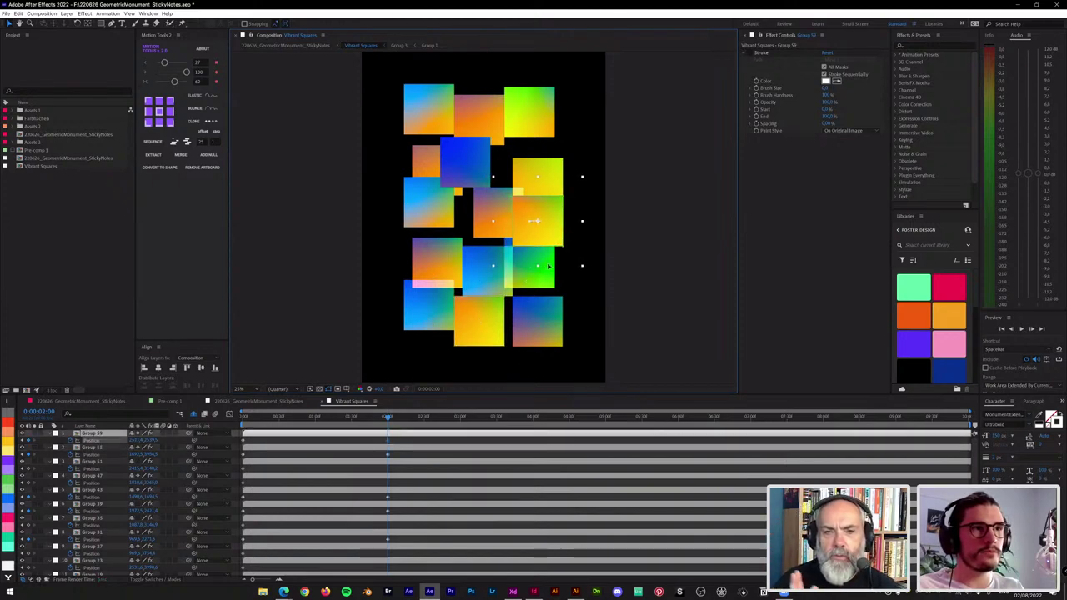
Step: Shift the yellow-orange Group 59 square in the third row left over the central orange square at 0:00:02:00
key(shift+Left)
key(shift+Left)
key(shift+Left)
key(shift+Left)
key(shift+Left)
key(shift+Left)
key(shift+Left)
key(shift+Left)
key(shift+Left)
key(shift+Left)
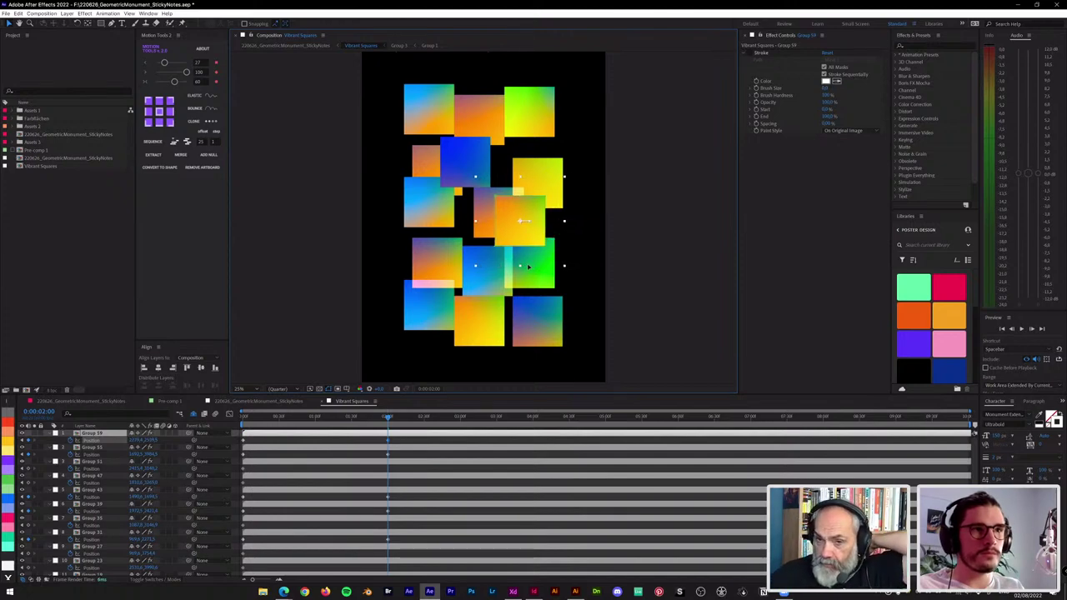
Step: At 0:00:02:00, move the lower-right blue Group 23 square up and the blue Group 47 square in the fourth row slightly down
click(539, 317)
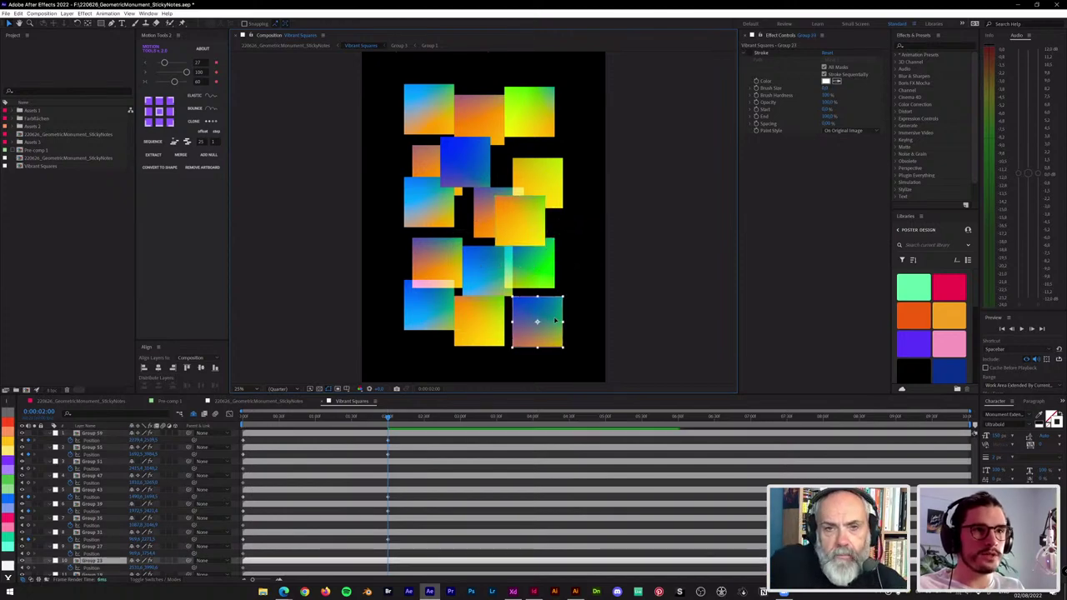
drag(555, 315, 552, 308)
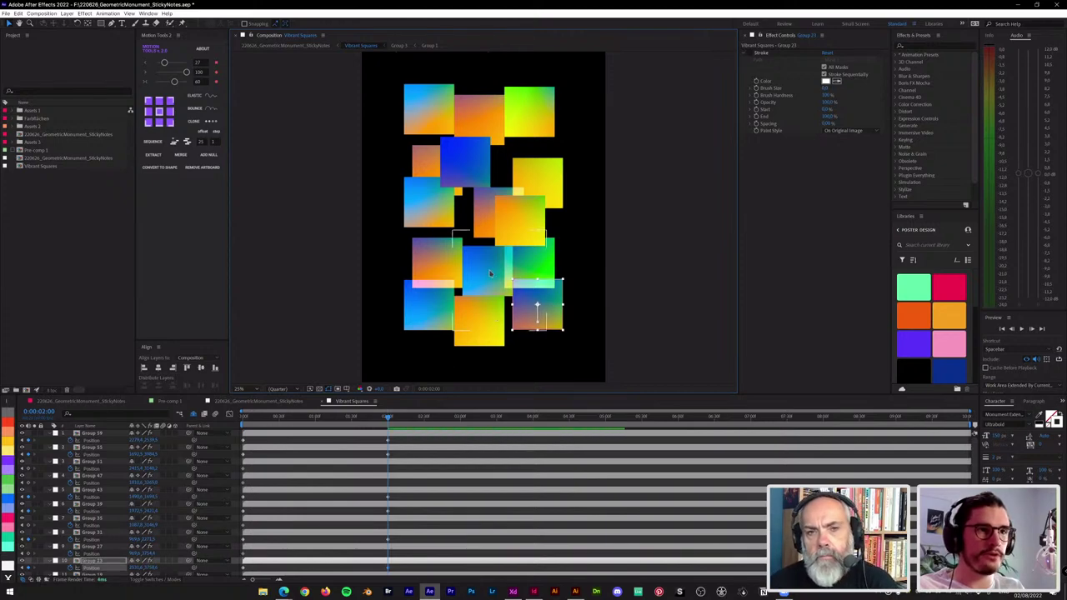
drag(490, 273, 487, 277)
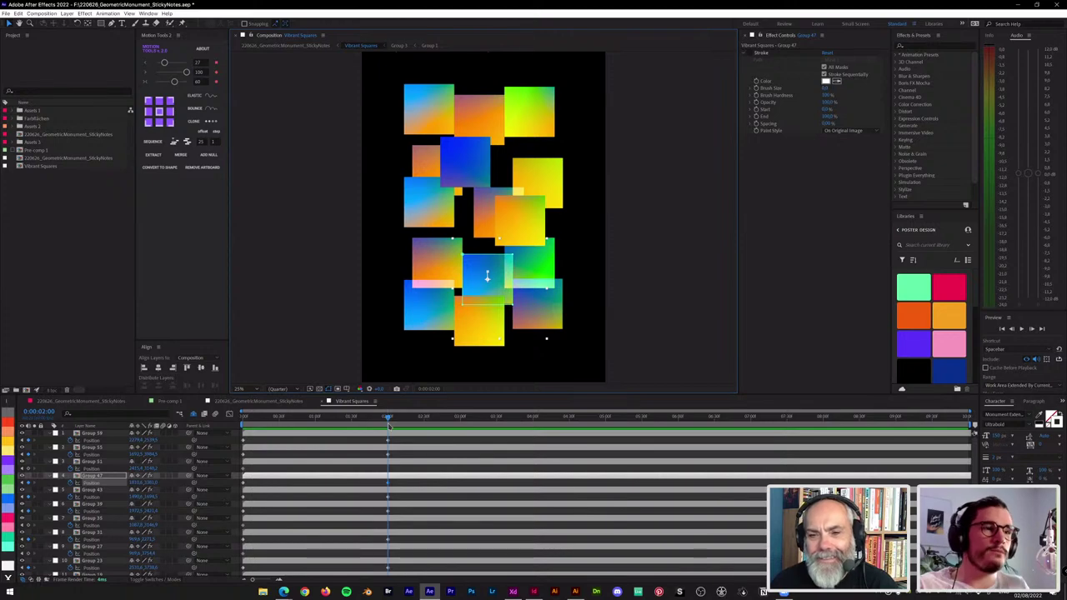
Step: Preview the squares' movement by scrubbing and playing the Vibrant Squares composition from the start
drag(384, 421, 260, 424)
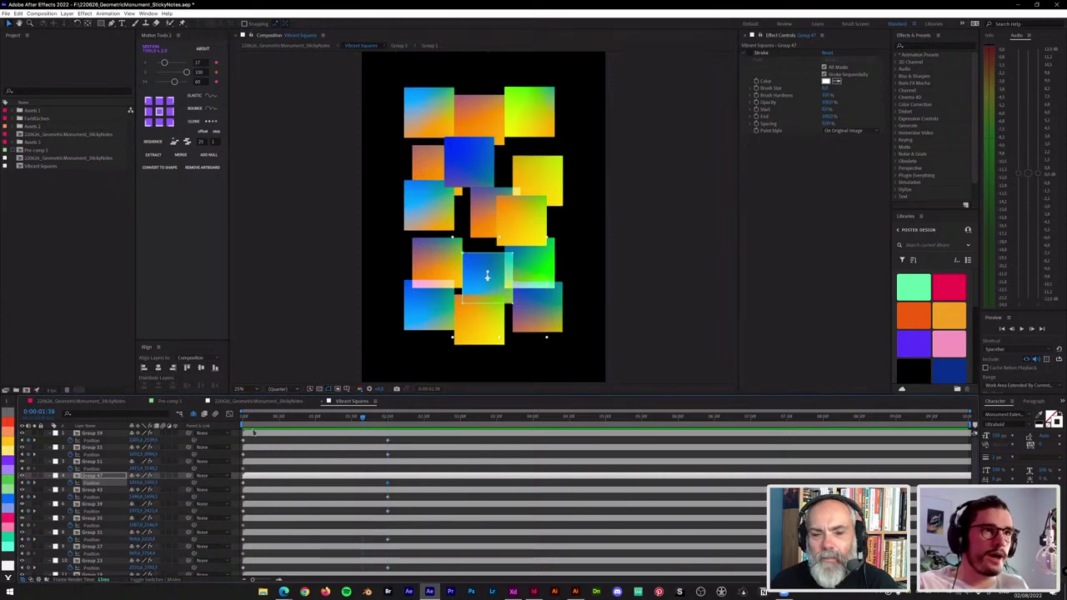
key(space)
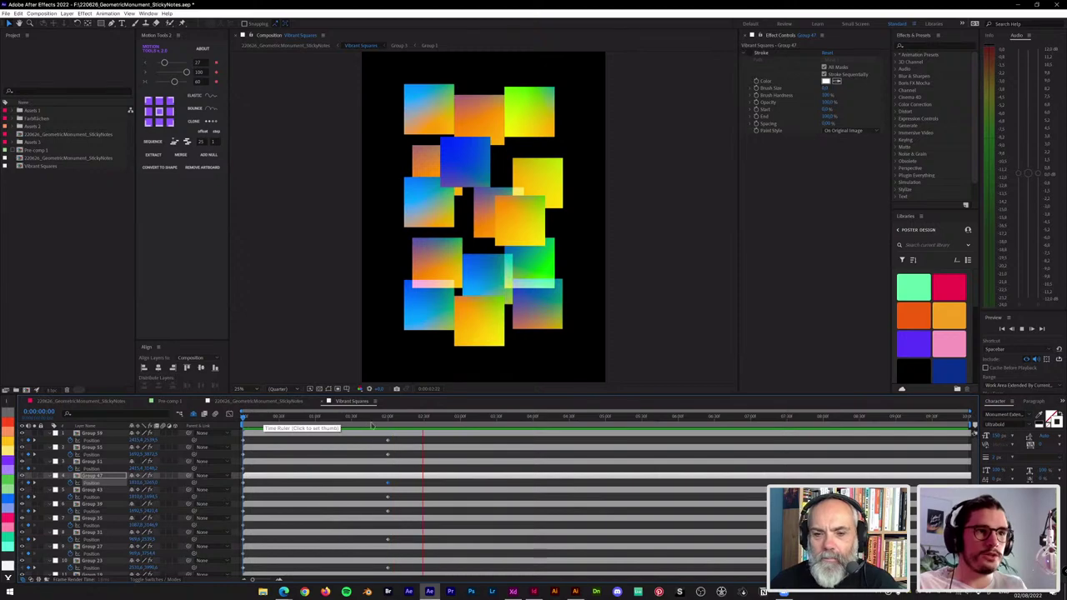
drag(385, 421, 243, 421)
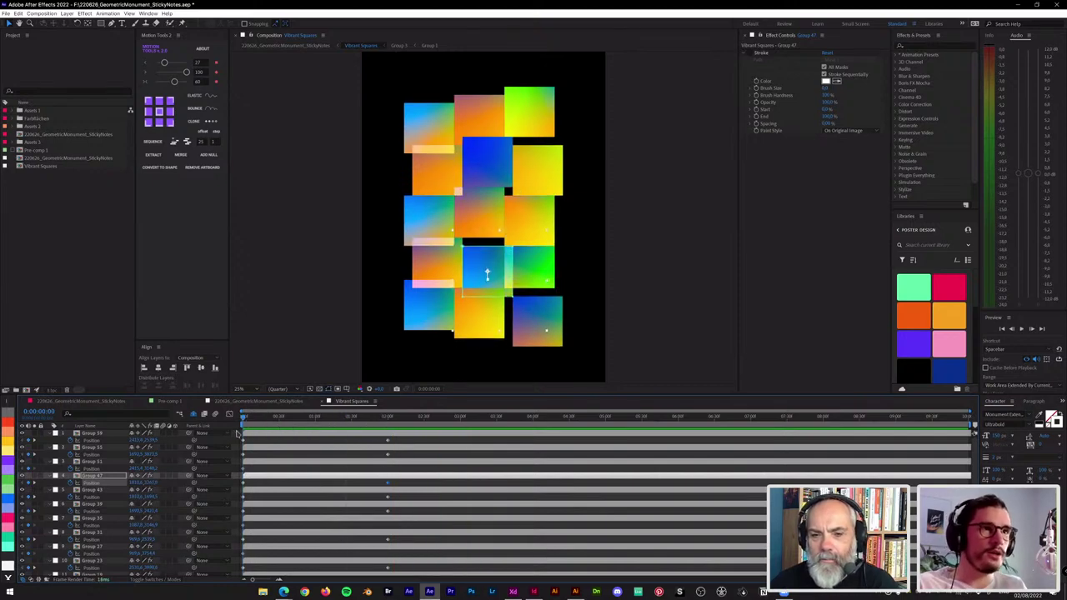
key(space)
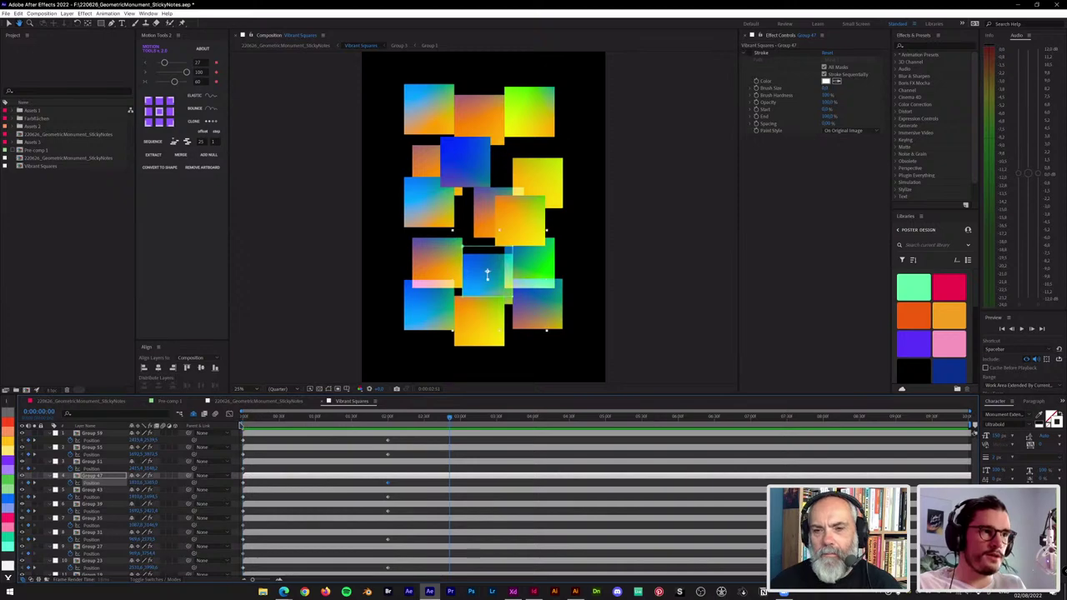
key(space)
key(space)
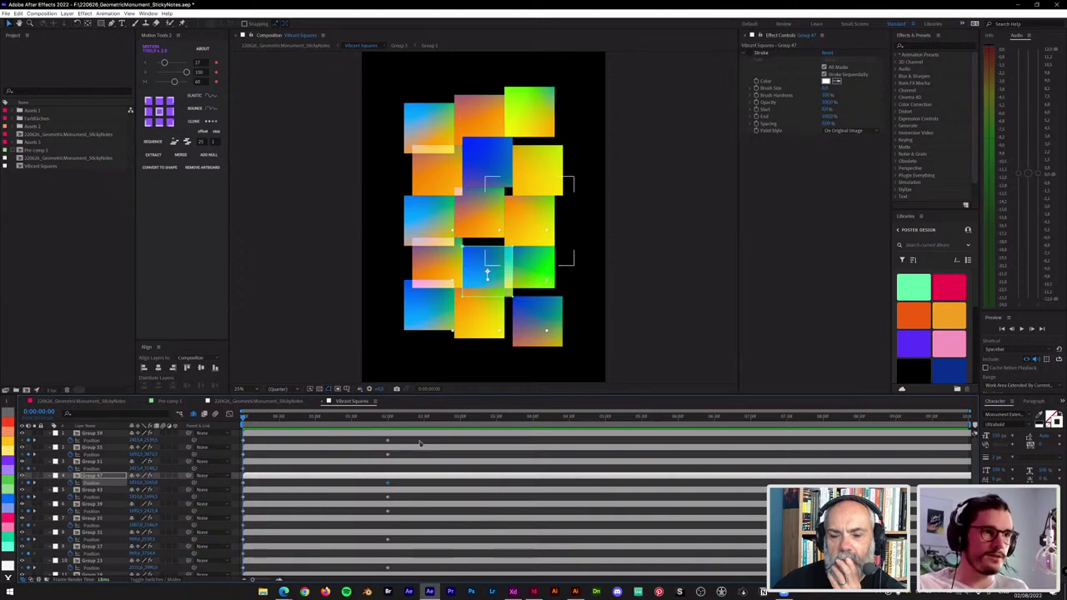
Step: Select all squares' Position keyframes and stagger them in random order with the Motion Tools Sequence function
click(419, 440)
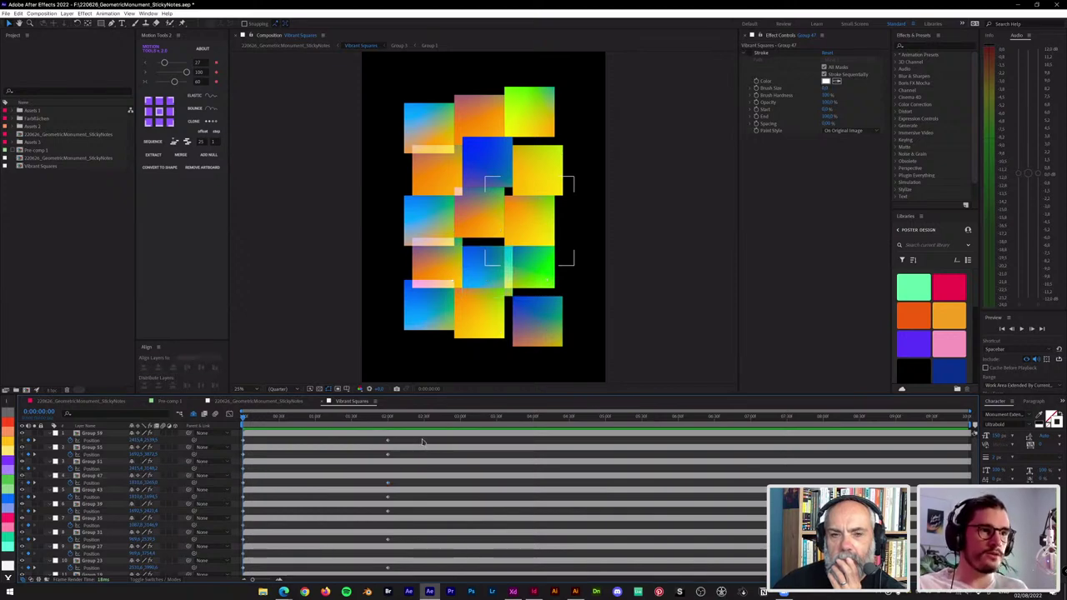
click(418, 433)
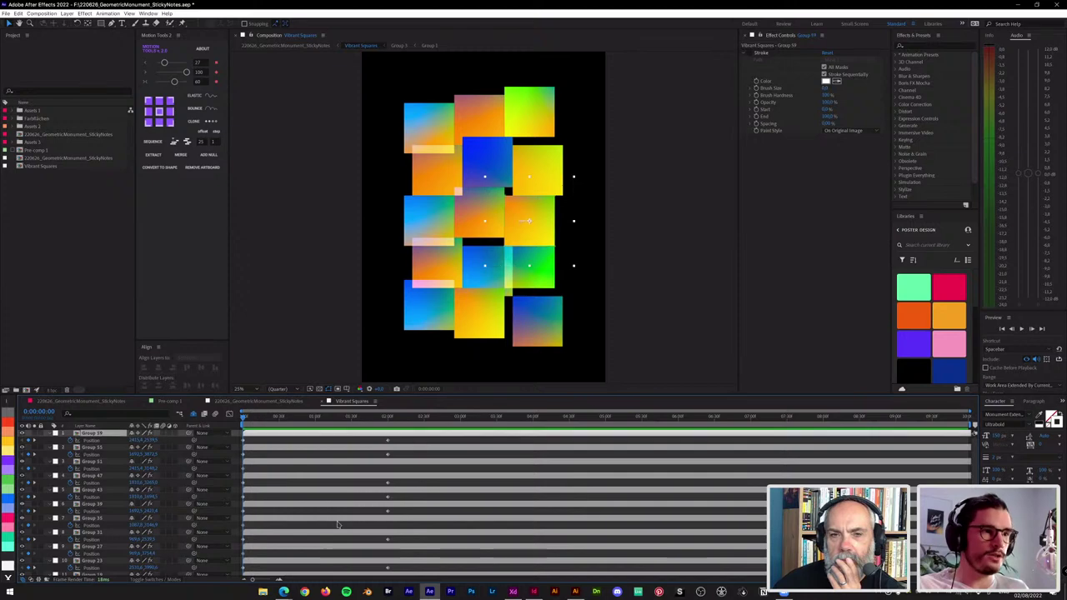
key(ctrl+z)
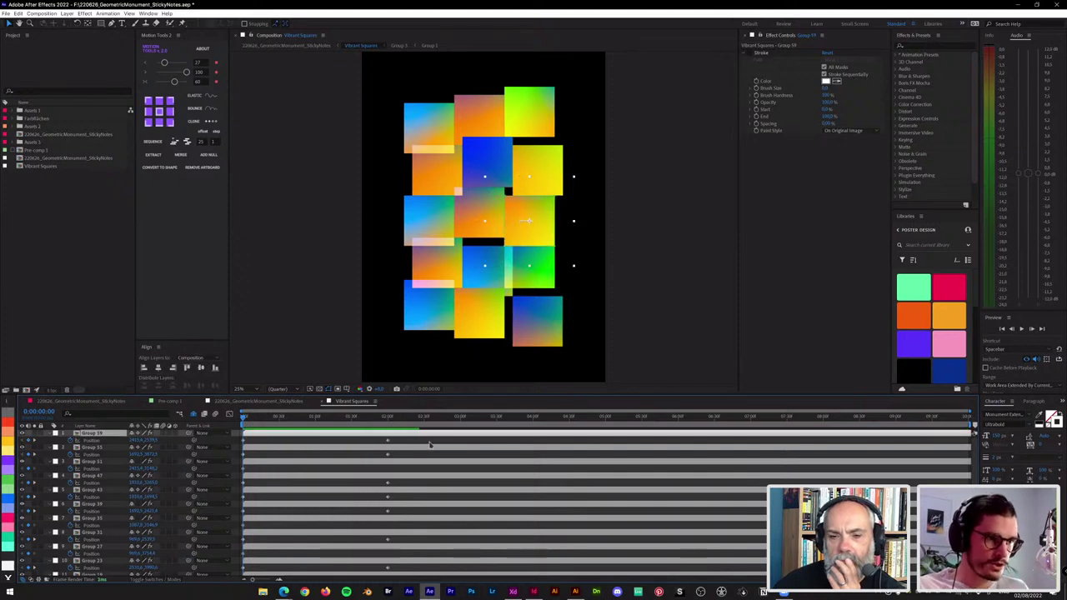
click(427, 442)
drag(315, 513, 236, 573)
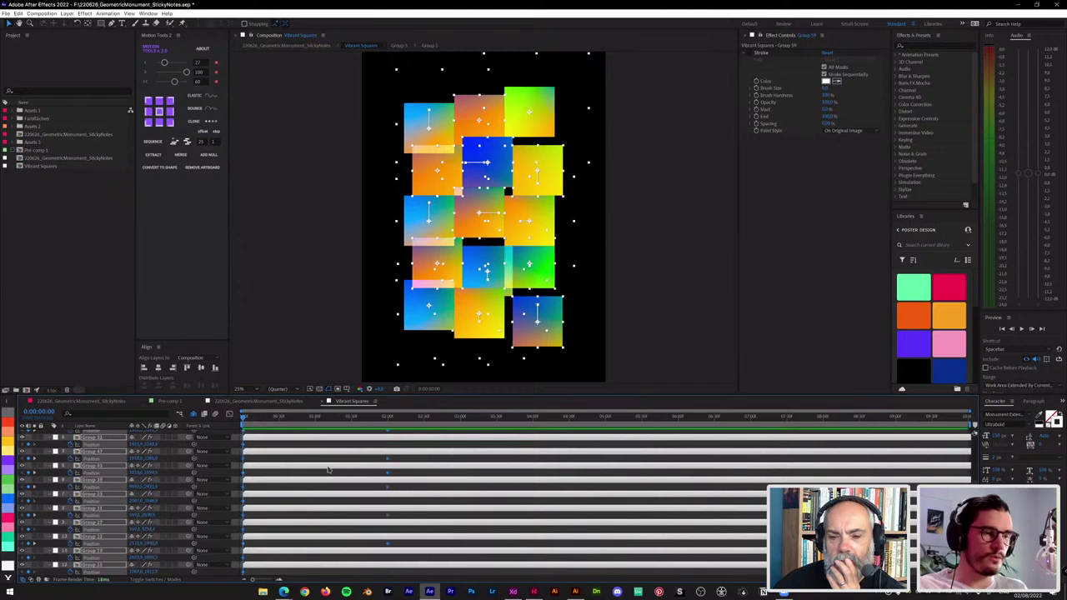
scroll(323, 479, up, 3)
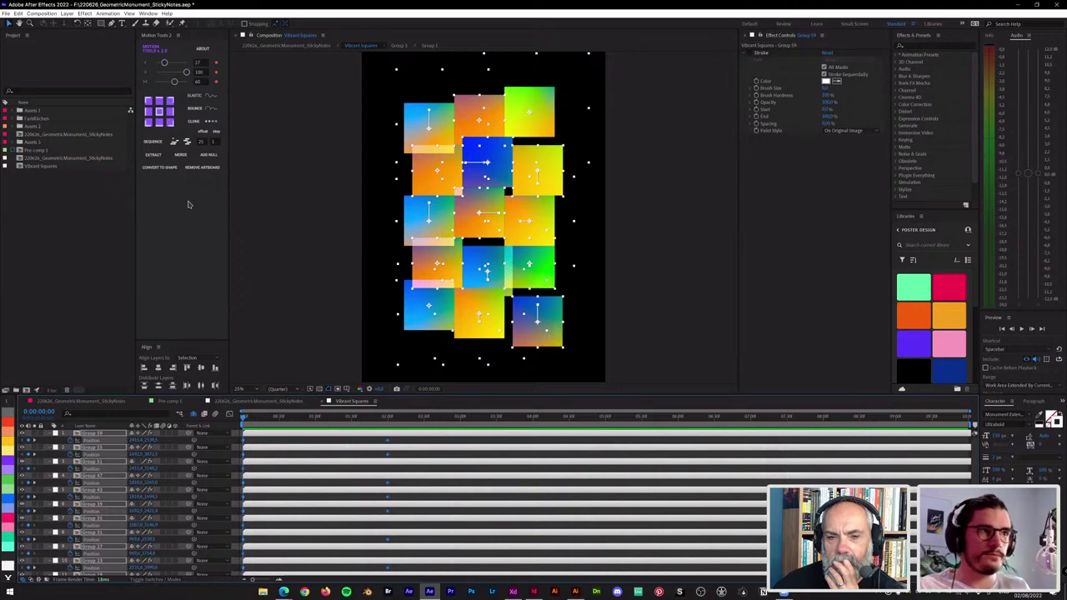
click(177, 143)
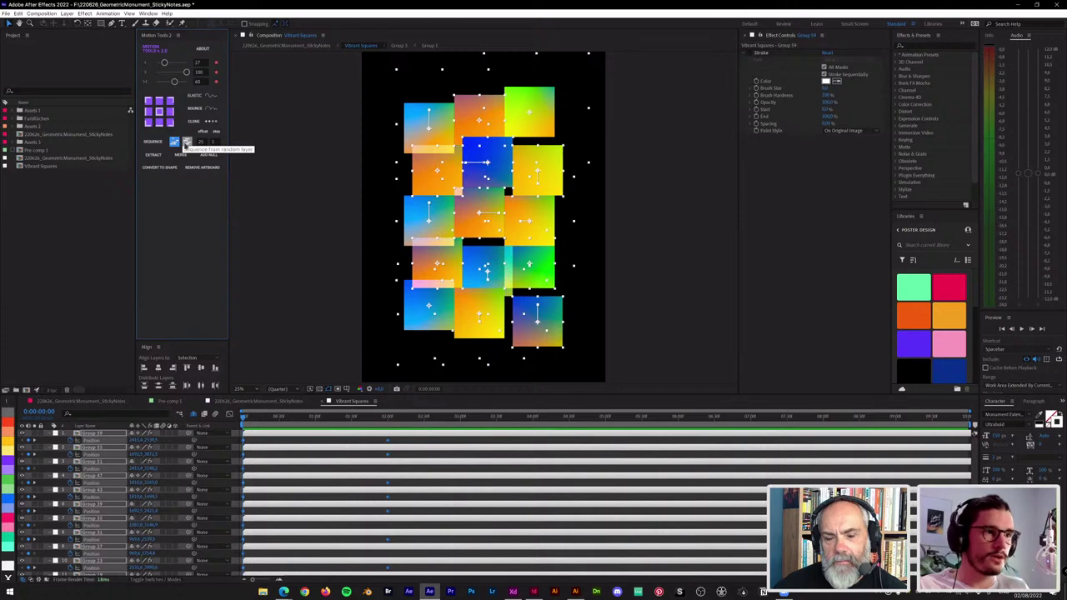
click(202, 143)
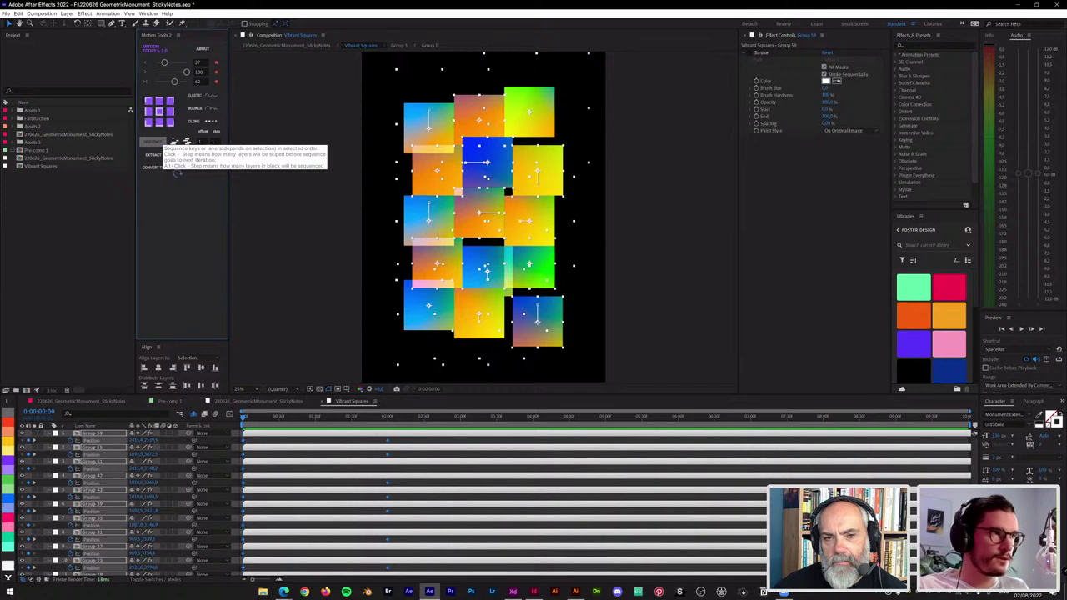
click(163, 146)
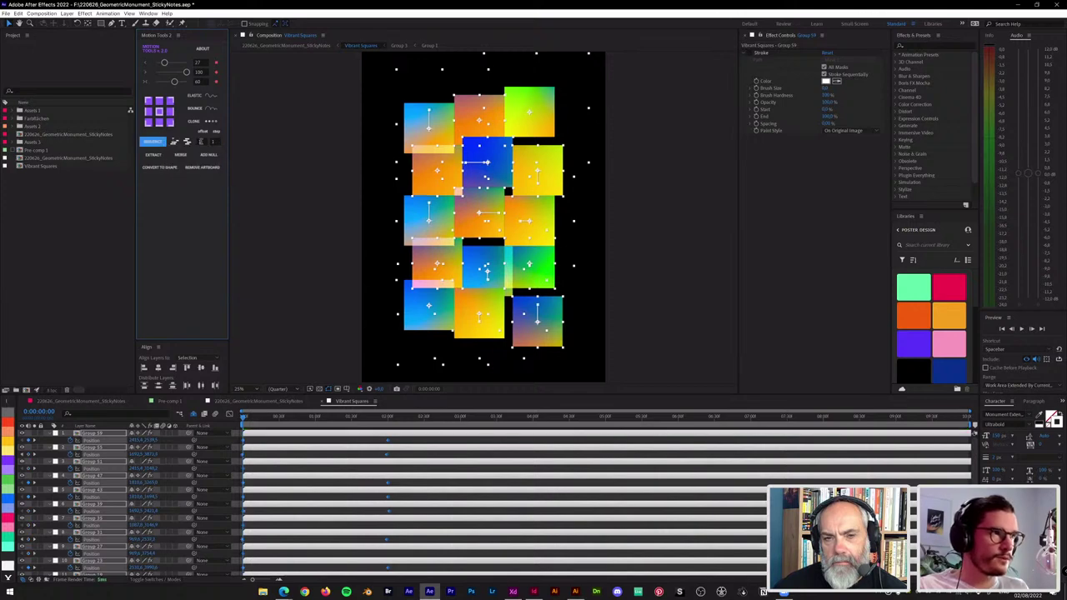
Step: Set the sequence offset to 25, stagger the selected Position keyframes again, and preview the result
click(200, 143)
text(25)
click(157, 146)
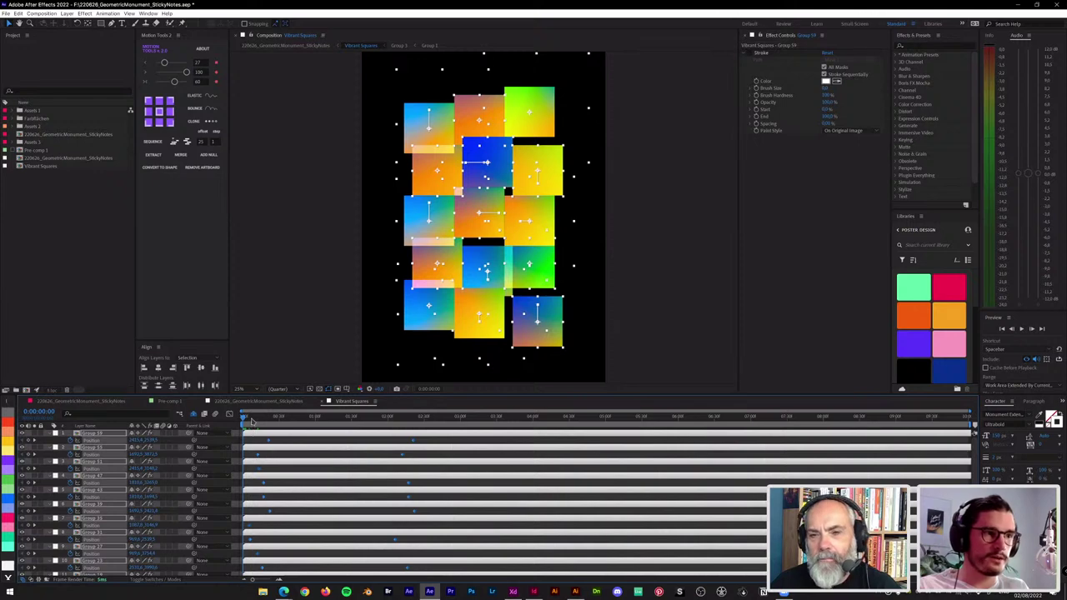
key(space)
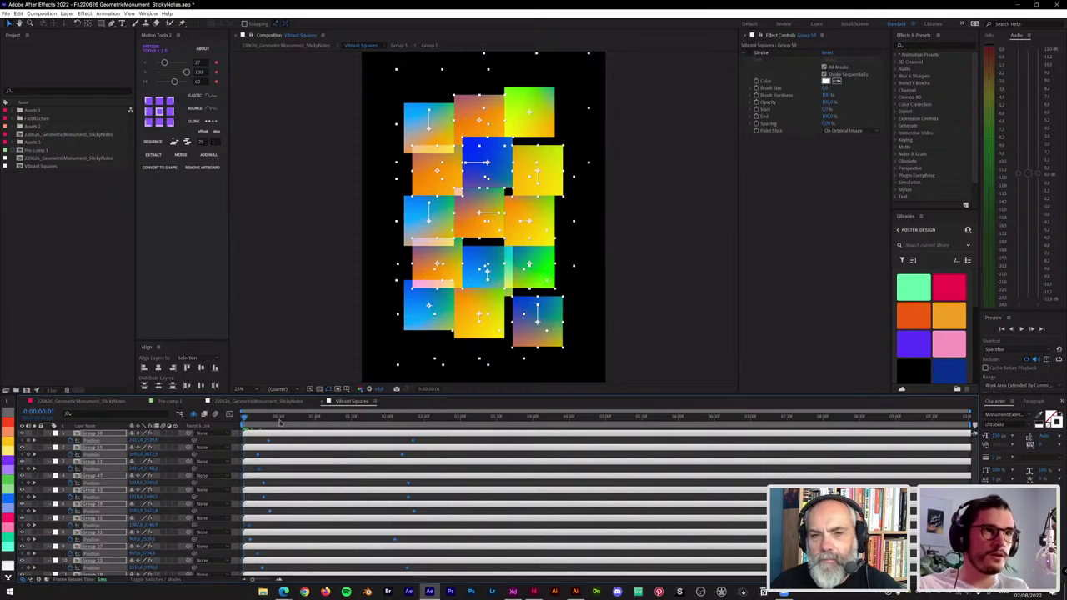
drag(356, 426, 315, 426)
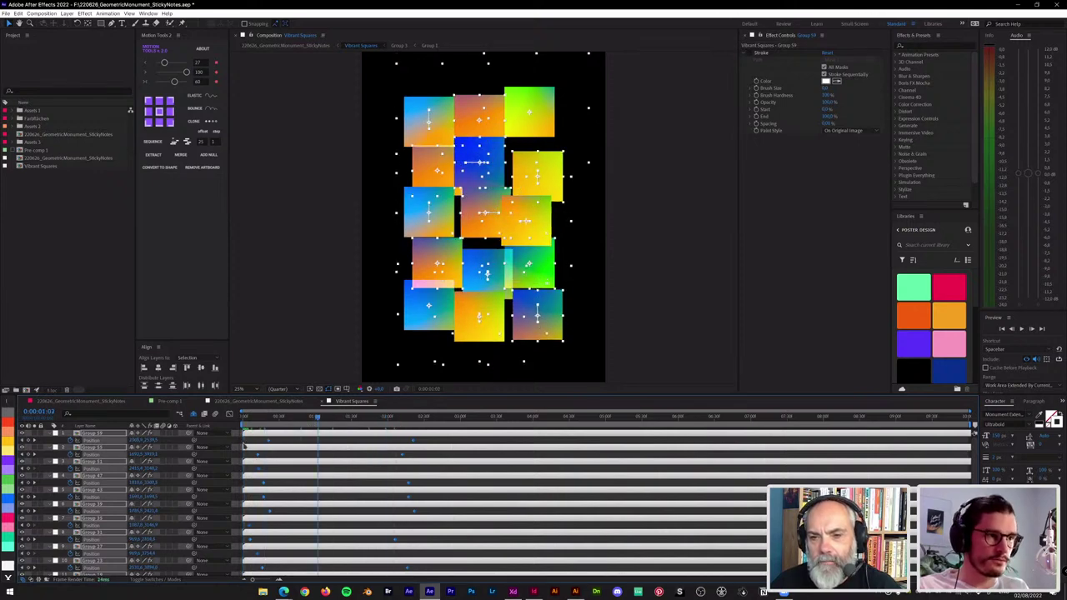
Step: Delay both Position keyframes of Group 59 by about half a second and those of Group 47 by about one second
click(401, 442)
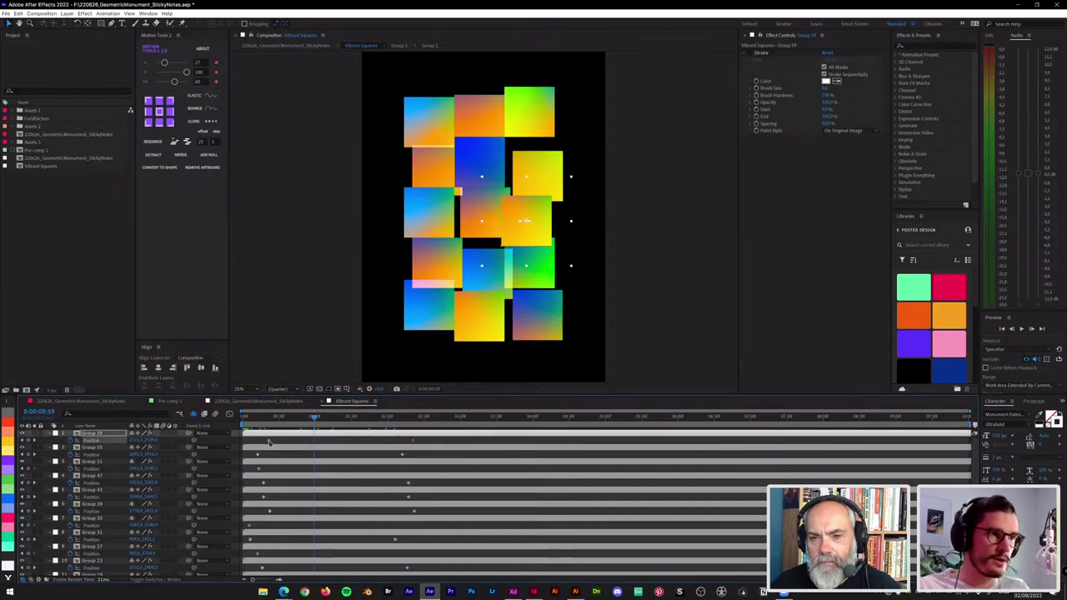
drag(295, 443, 304, 443)
drag(253, 468, 336, 486)
Step: Play the animation from near the start to check the staggered timing of the squares
drag(301, 420, 254, 421)
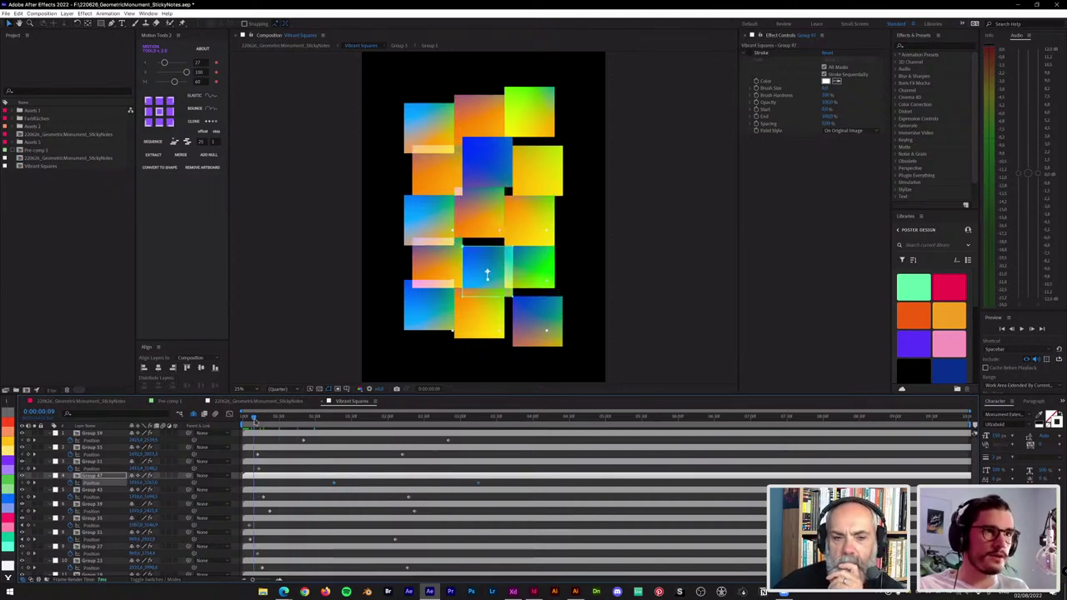
key(space)
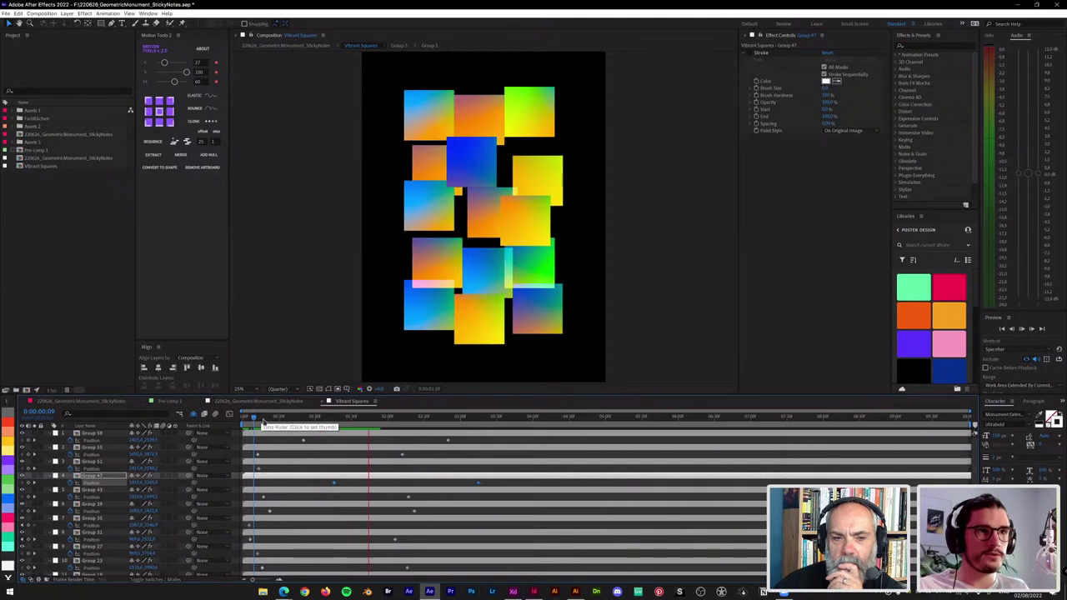
key(space)
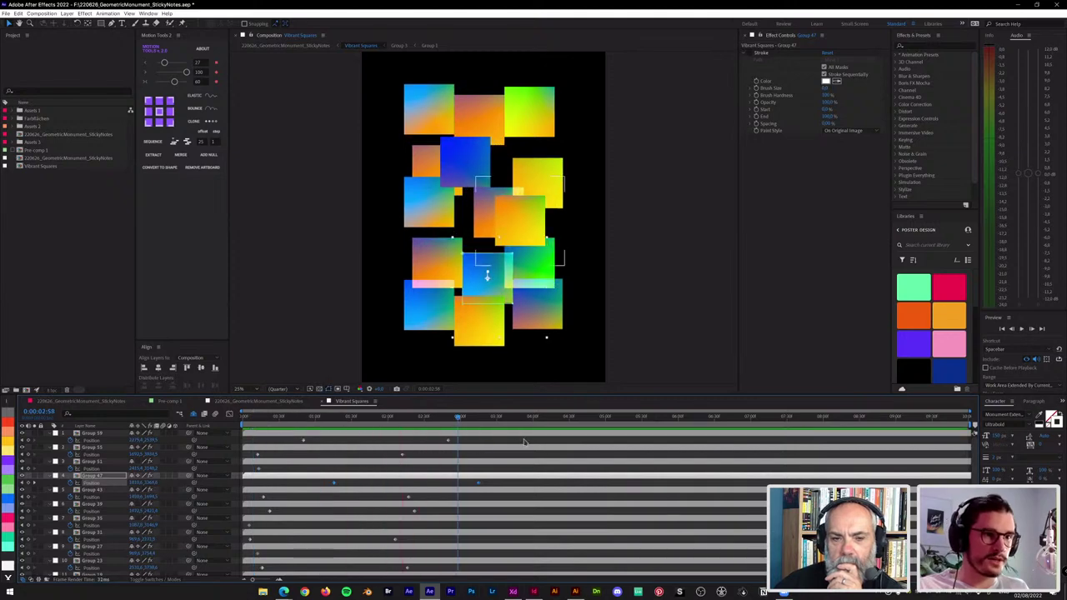
Step: Select the Position keyframes of all the square layers and apply Easy Ease to them
drag(523, 440, 234, 581)
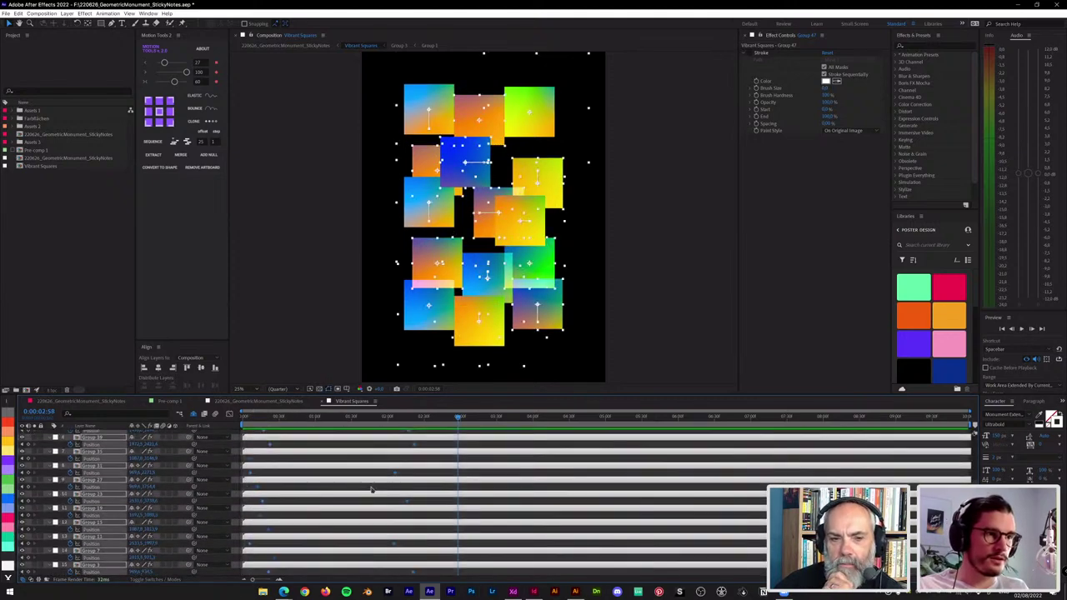
right_click(258, 490)
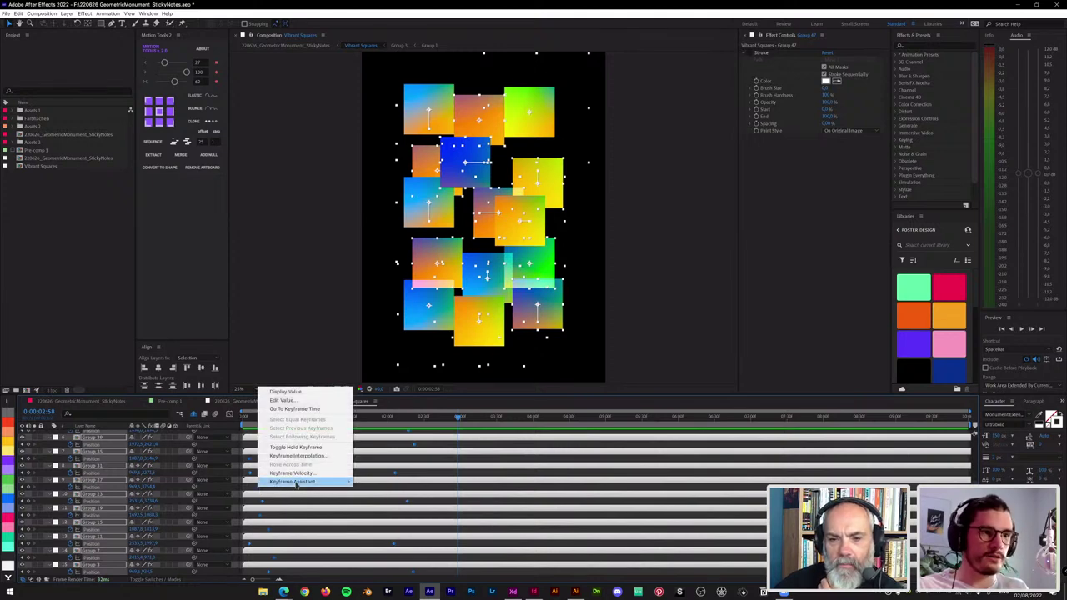
mouse_move(349, 482)
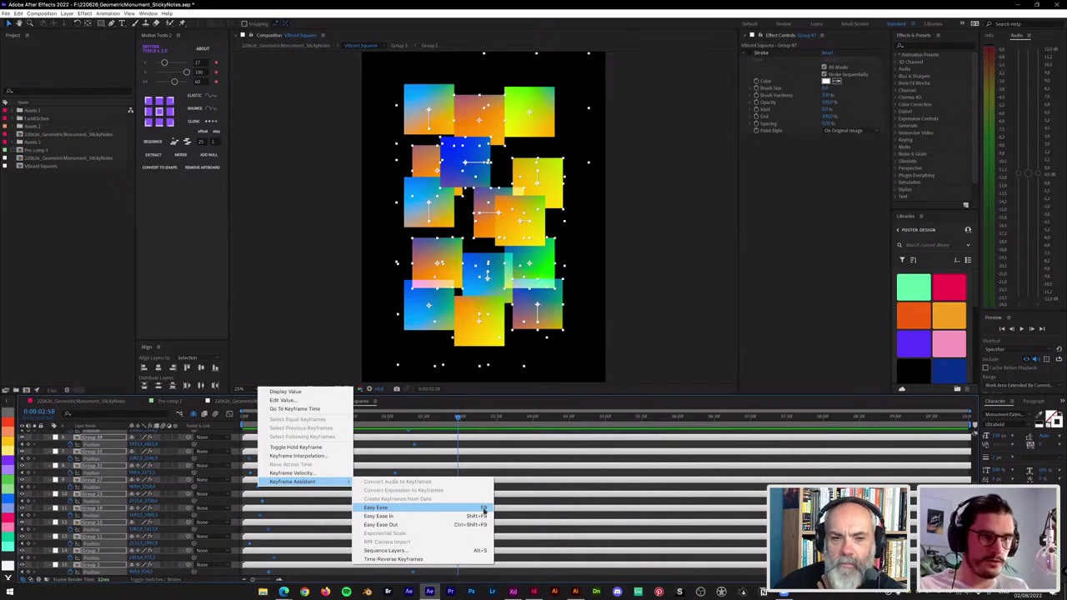
click(484, 508)
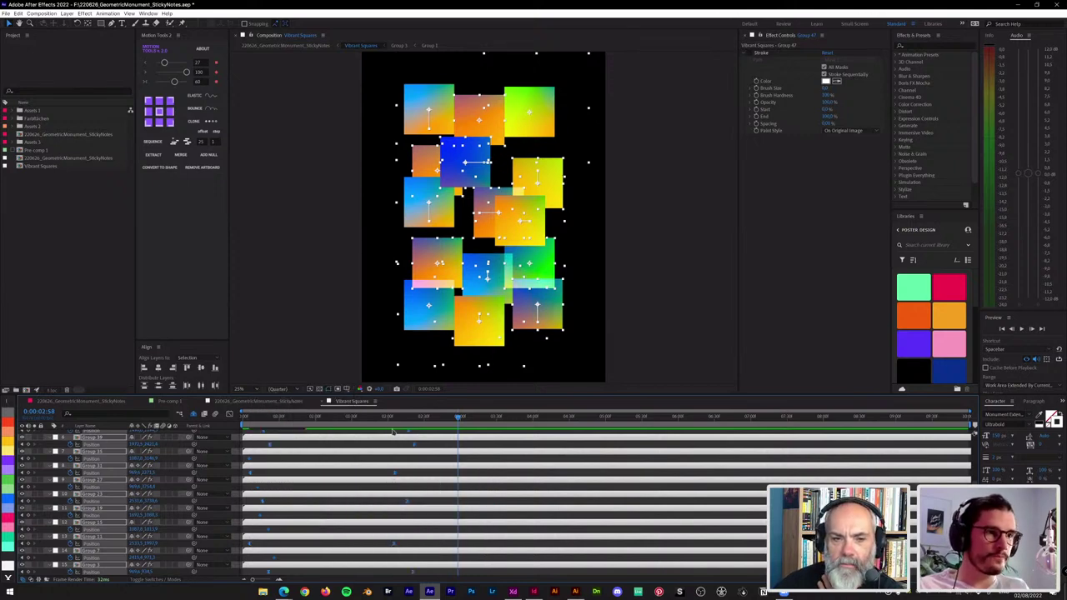
Step: Preview the eased movement of the squares from the beginning and return the current time to 0:00:00:00
drag(375, 421, 244, 424)
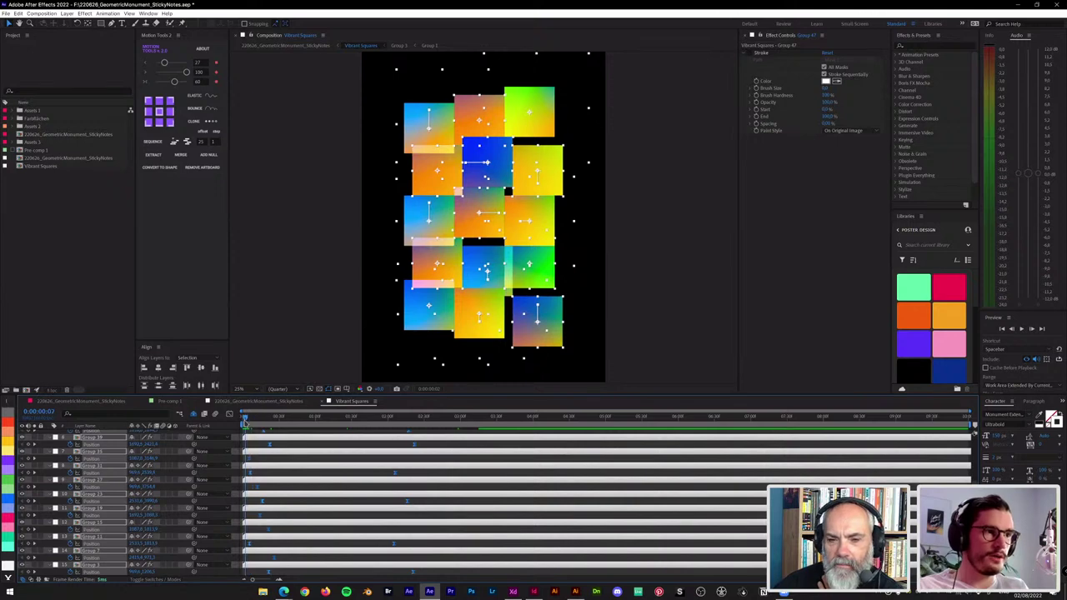
key(space)
key(space)
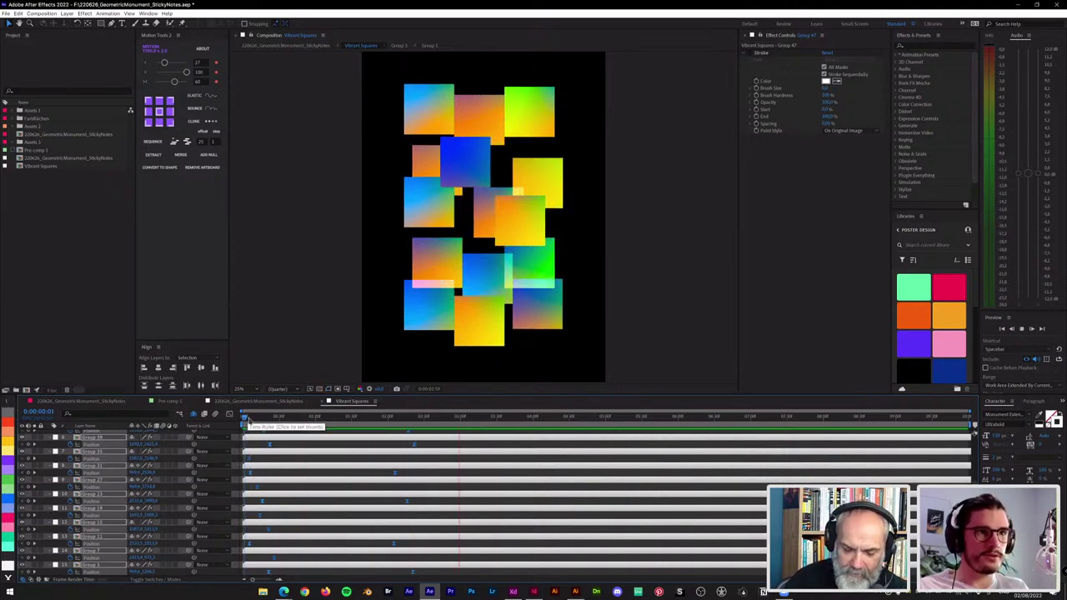
key(space)
click(252, 421)
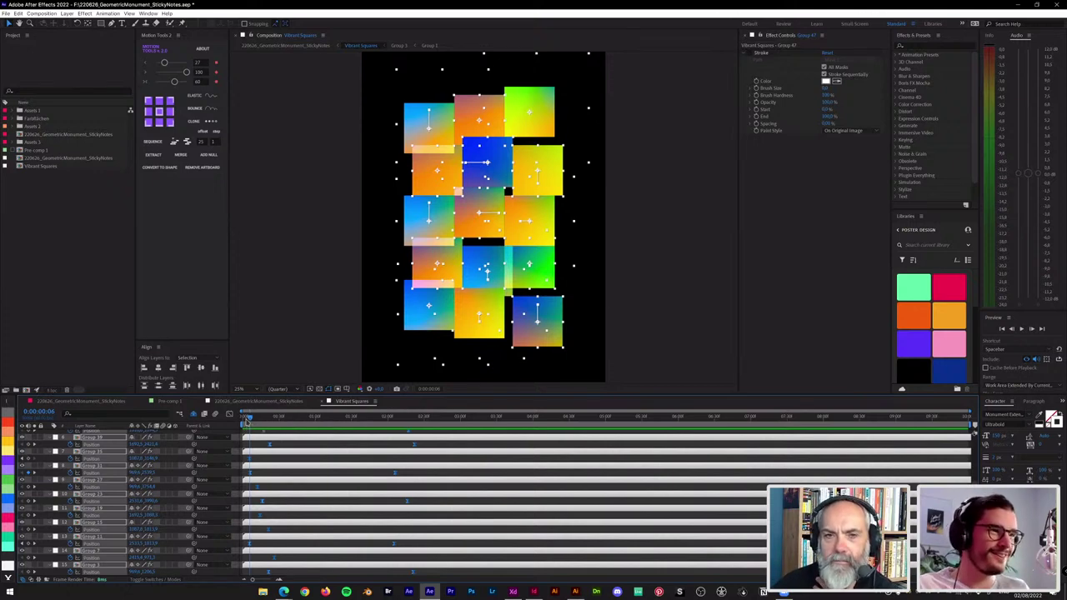
drag(246, 421, 251, 423)
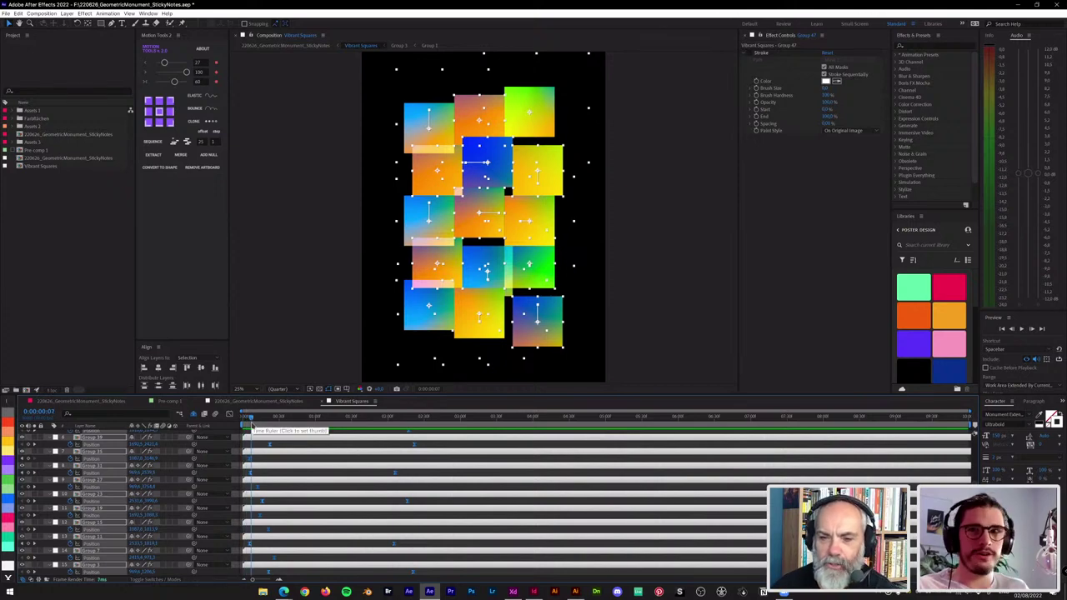
drag(252, 425, 243, 422)
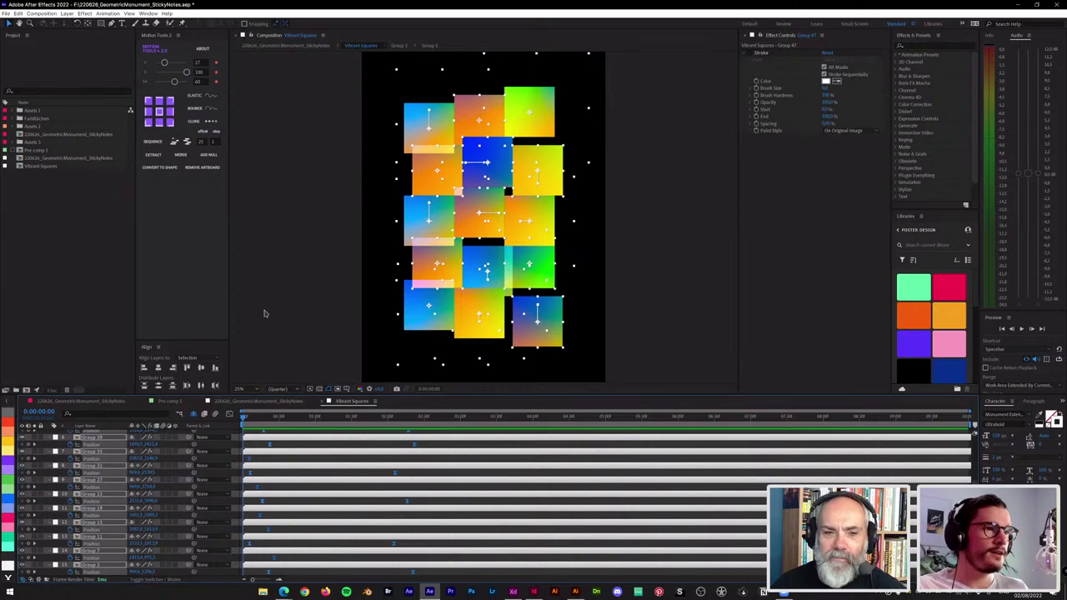
Step: Show the selected Position keyframes in the Graph Editor as a speed graph
click(229, 415)
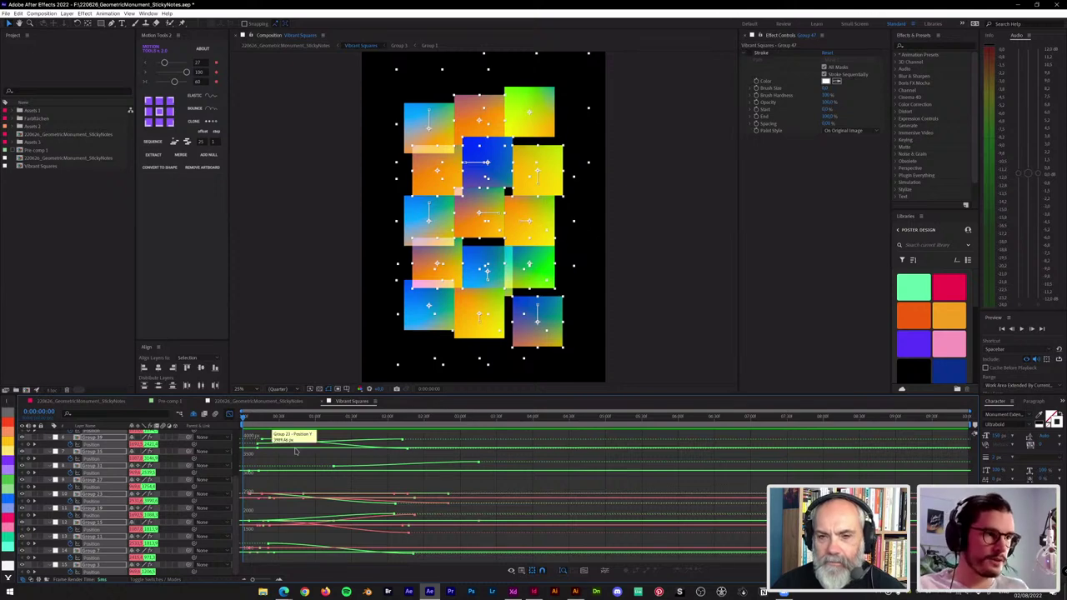
right_click(296, 449)
click(331, 508)
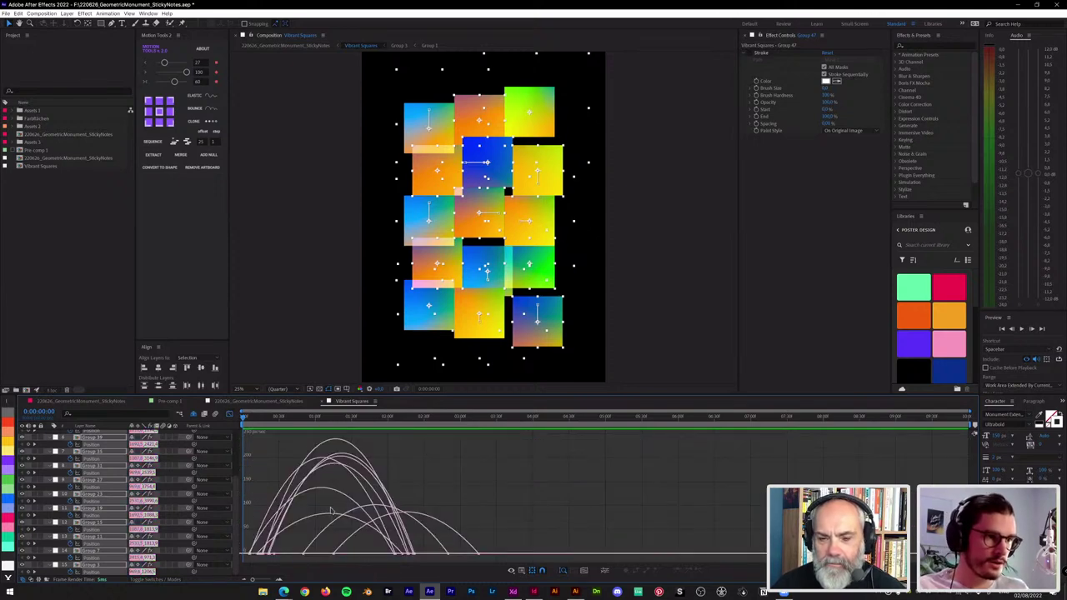
Step: Show the selected Position keyframes as a value graph and return the Graph Editor to the speed graph
right_click(342, 484)
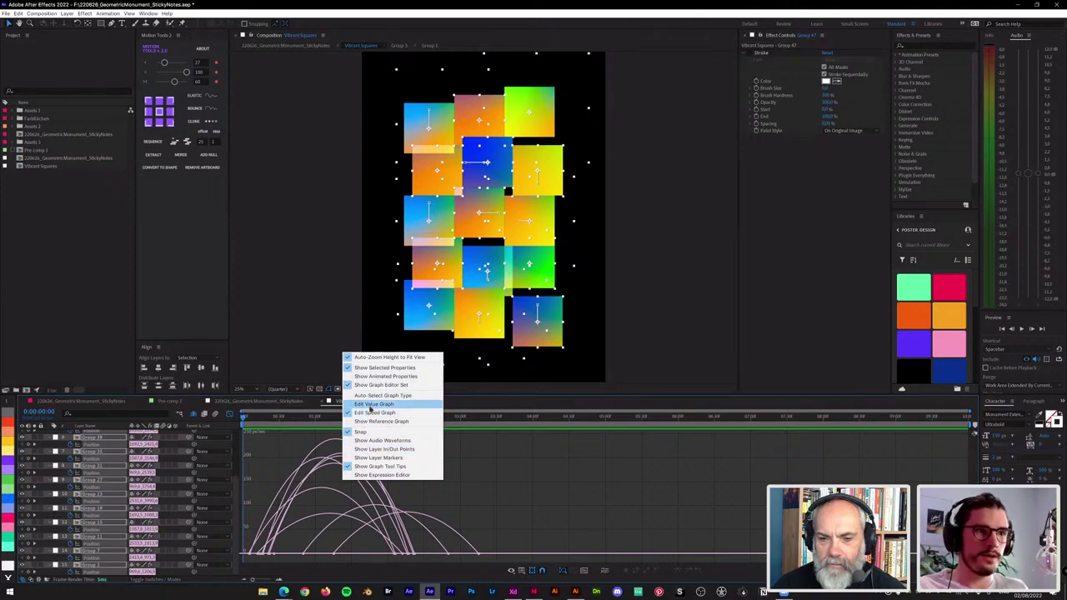
click(371, 404)
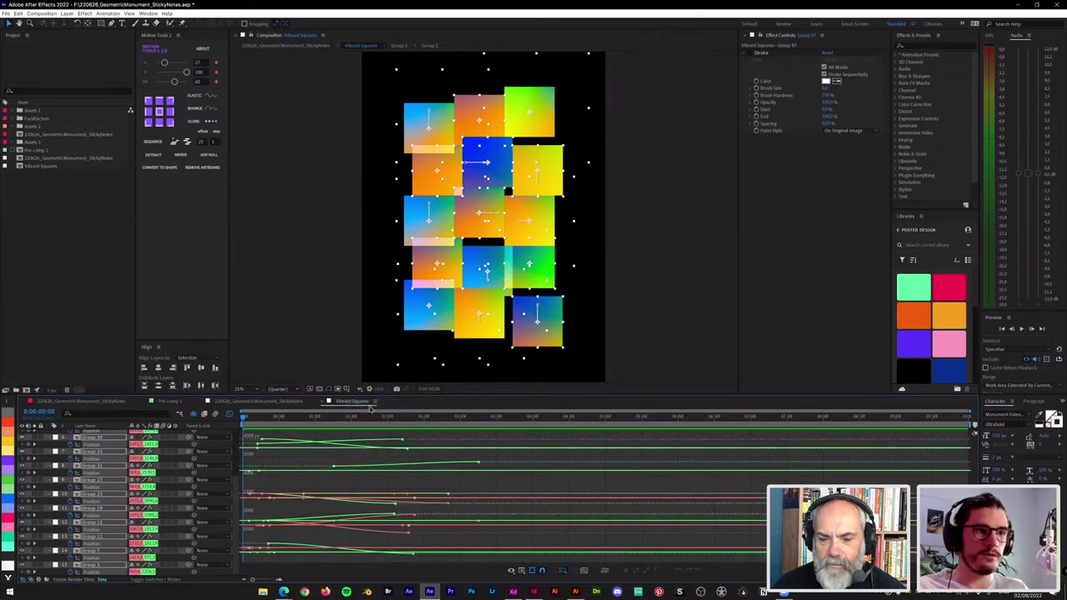
right_click(353, 459)
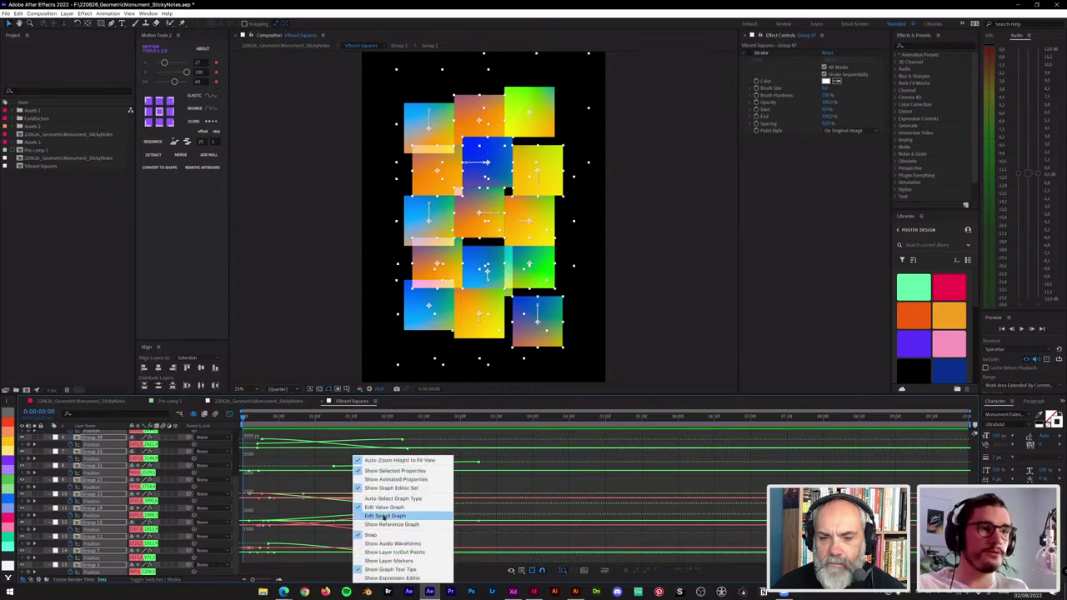
click(384, 516)
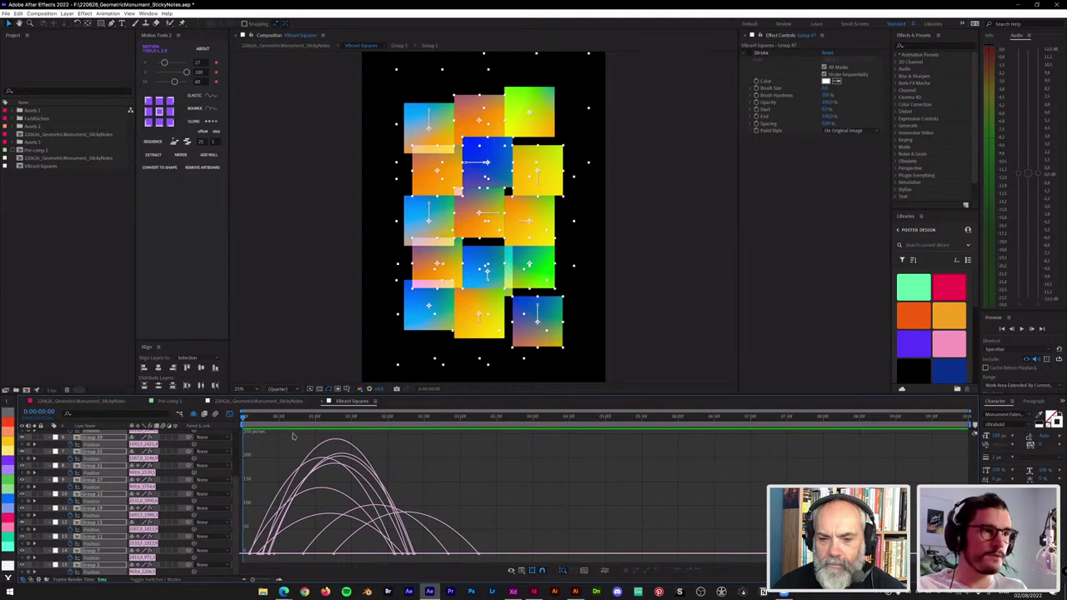
Step: Isolate Group 39's Position in the speed graph and reshape its curve into a slow start with a sharp peak near 0:00:02:00
click(182, 461)
click(95, 459)
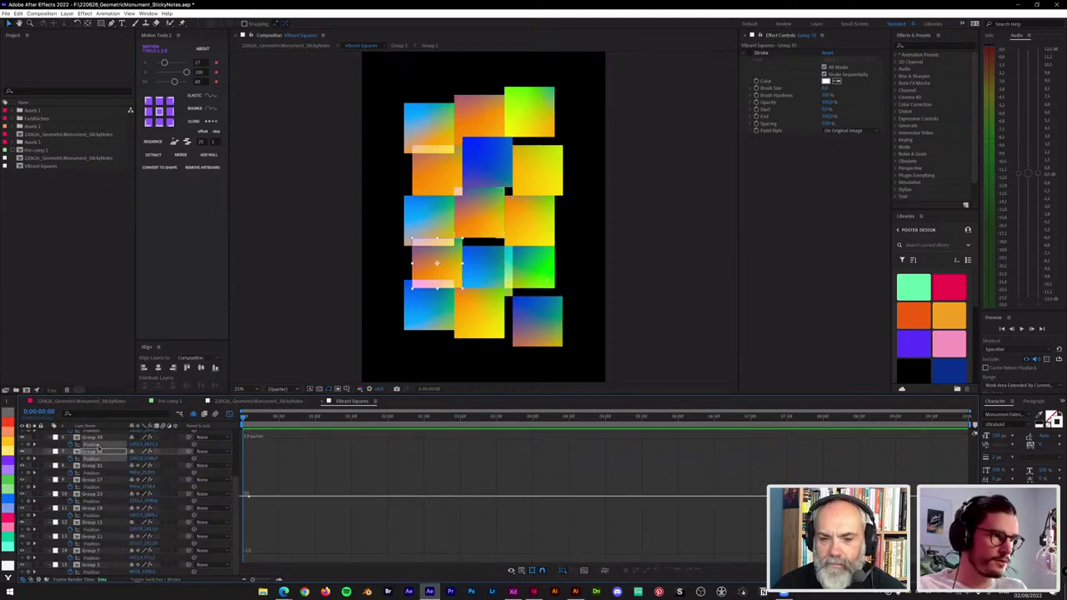
click(92, 445)
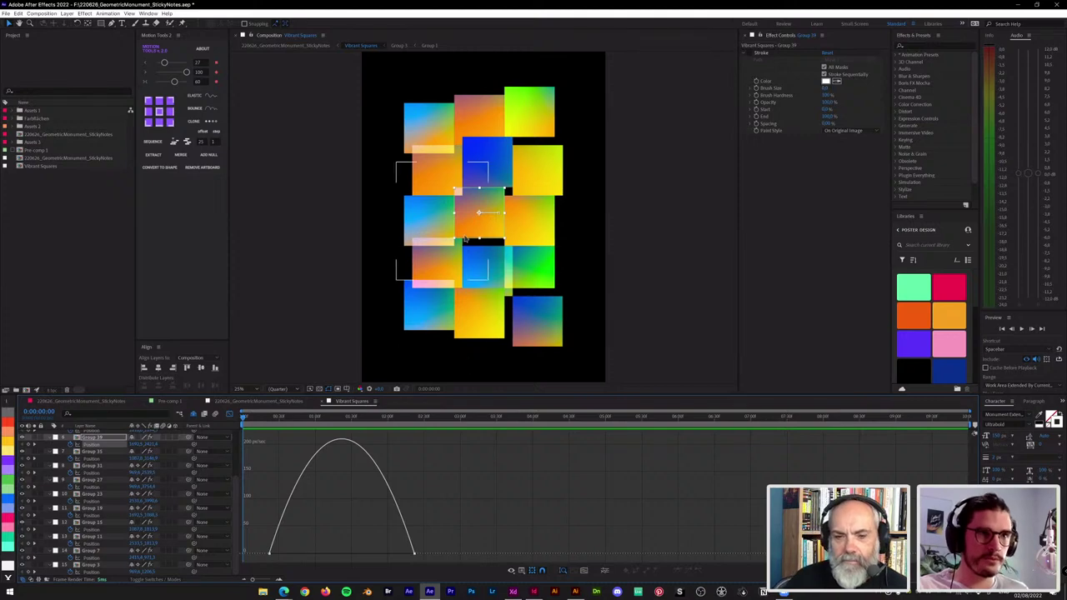
drag(312, 544, 351, 550)
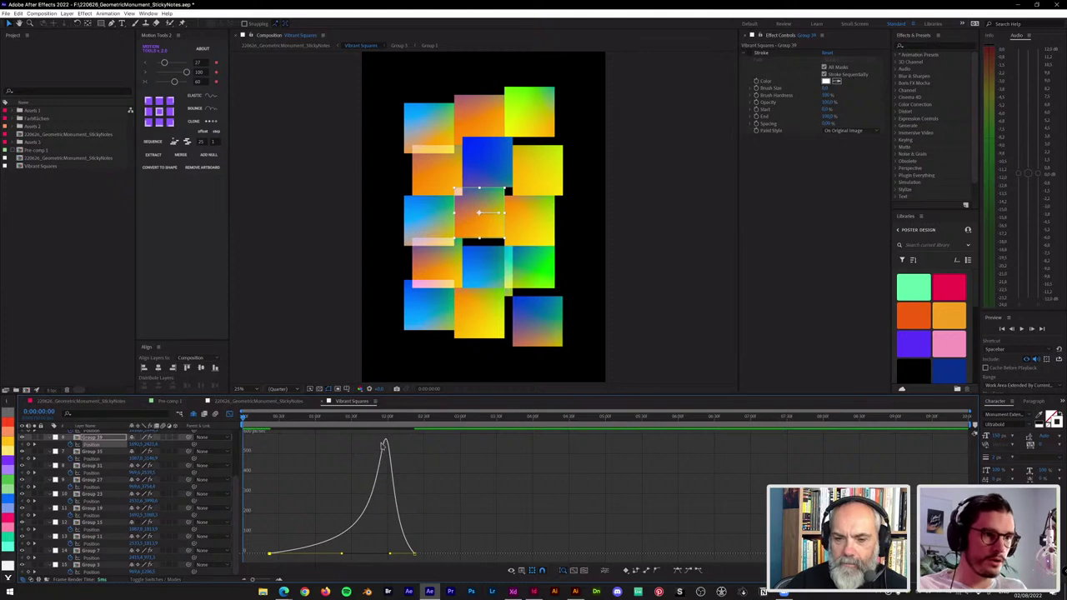
mouse_move(385, 442)
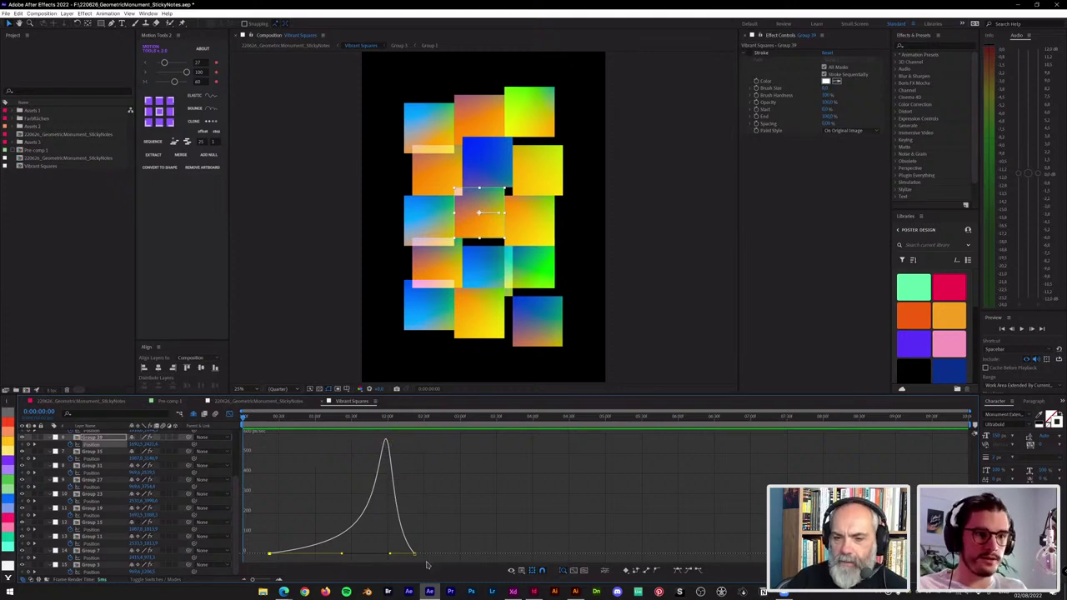
Step: Play the animation to check the reshaped motion of Group 39 and return the current time to 0:00:00:03
key(space)
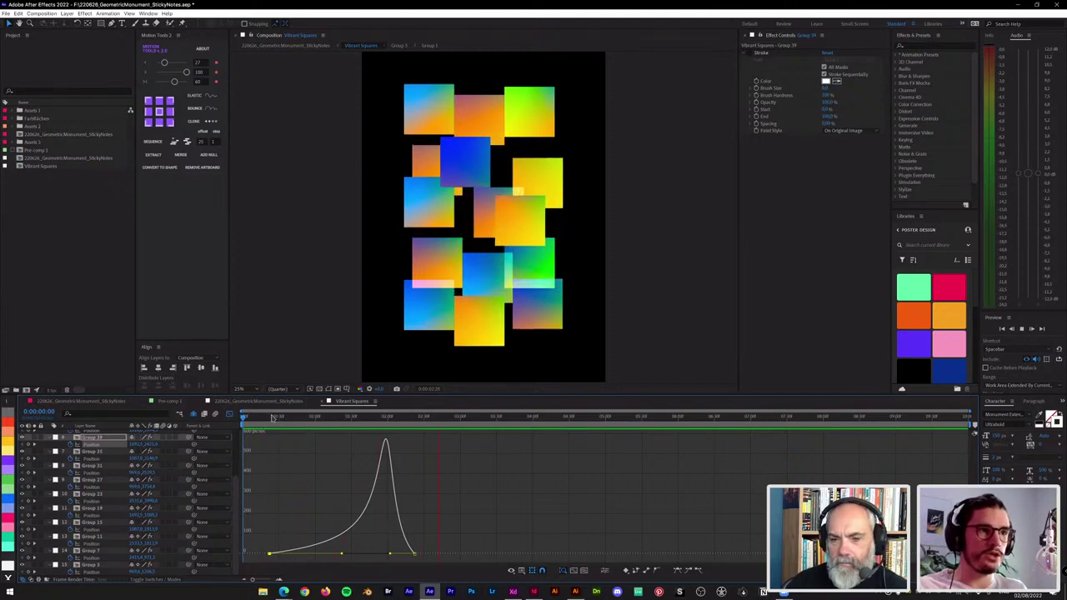
click(253, 420)
key(space)
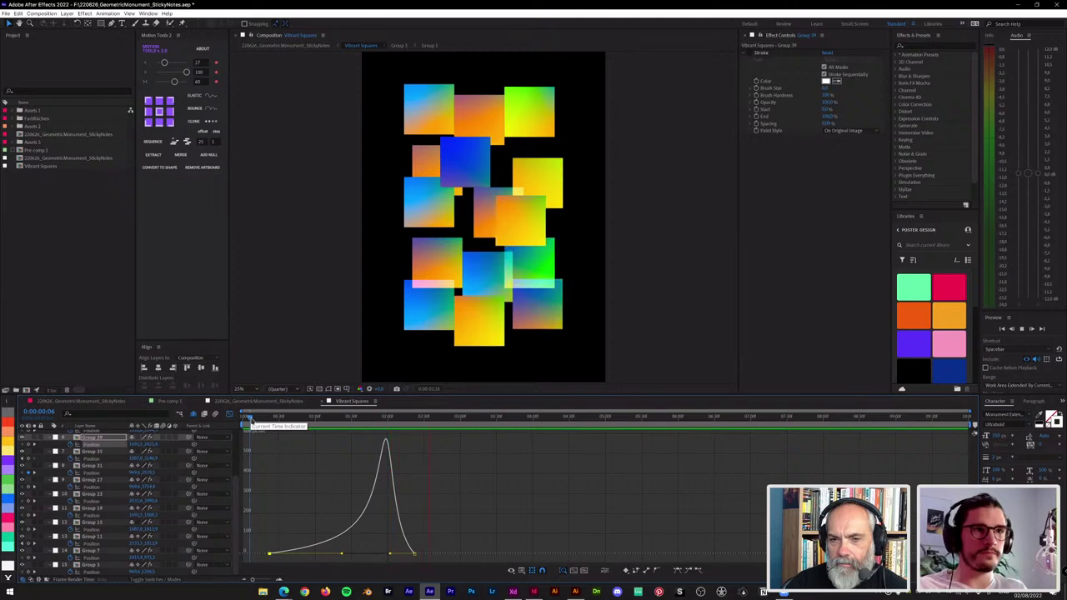
key(space)
drag(265, 419, 245, 419)
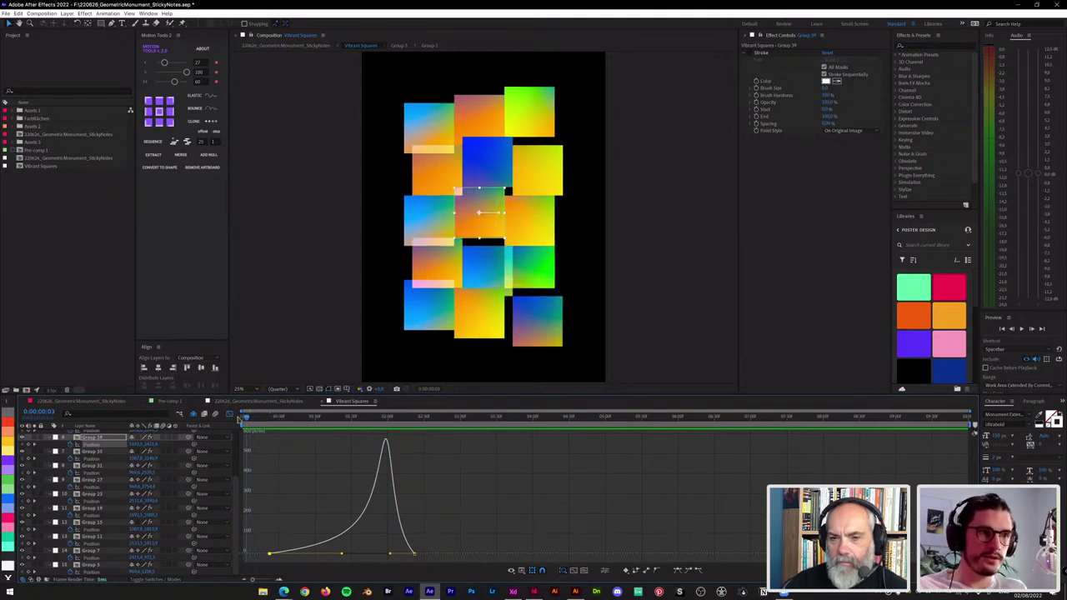
Step: Leave the Graph Editor, select the Position keyframes of all the square layers and set their Motion Tools 2 easing to 99
click(230, 415)
key(ctrl+a)
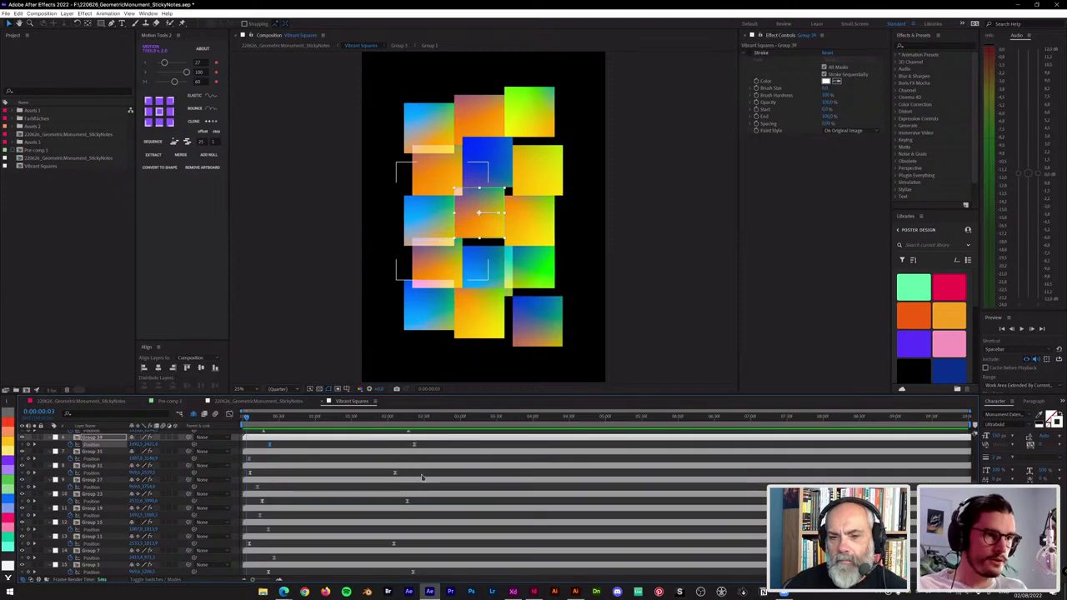
scroll(445, 455, up, 2)
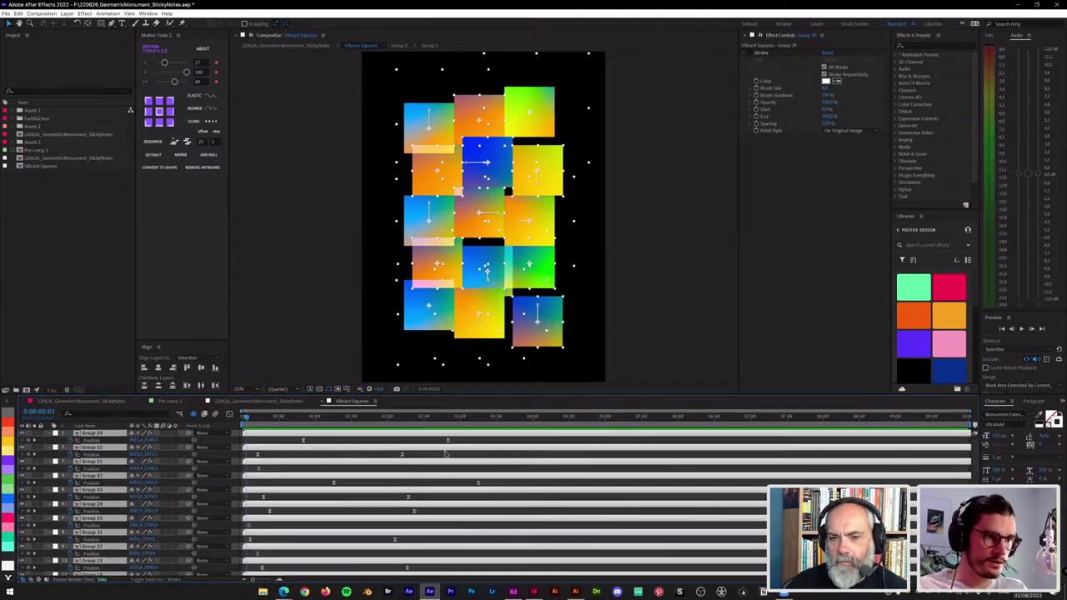
drag(500, 438, 234, 575)
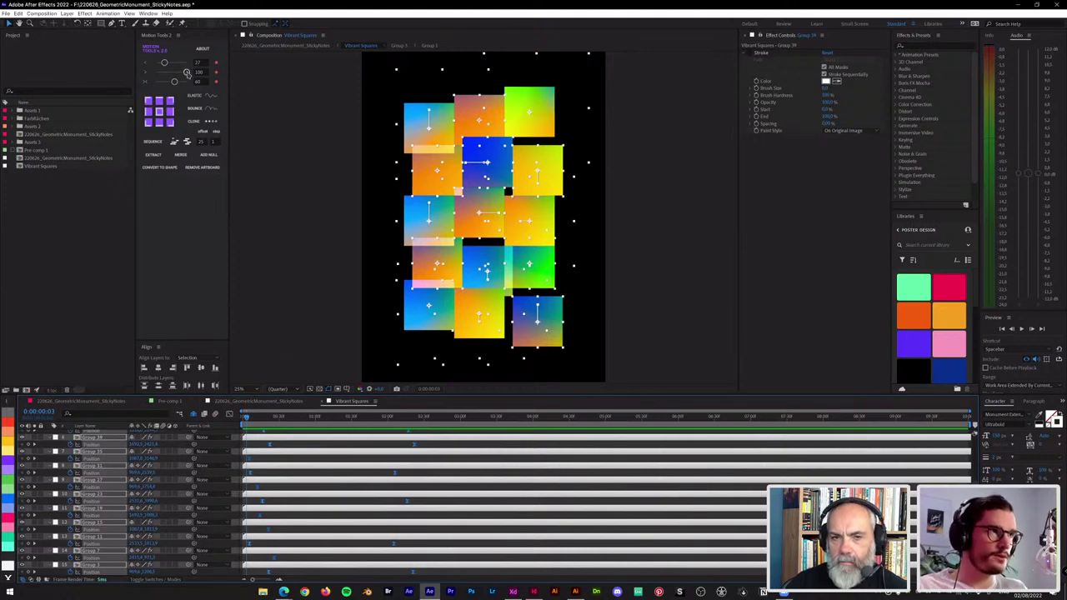
drag(187, 72, 185, 73)
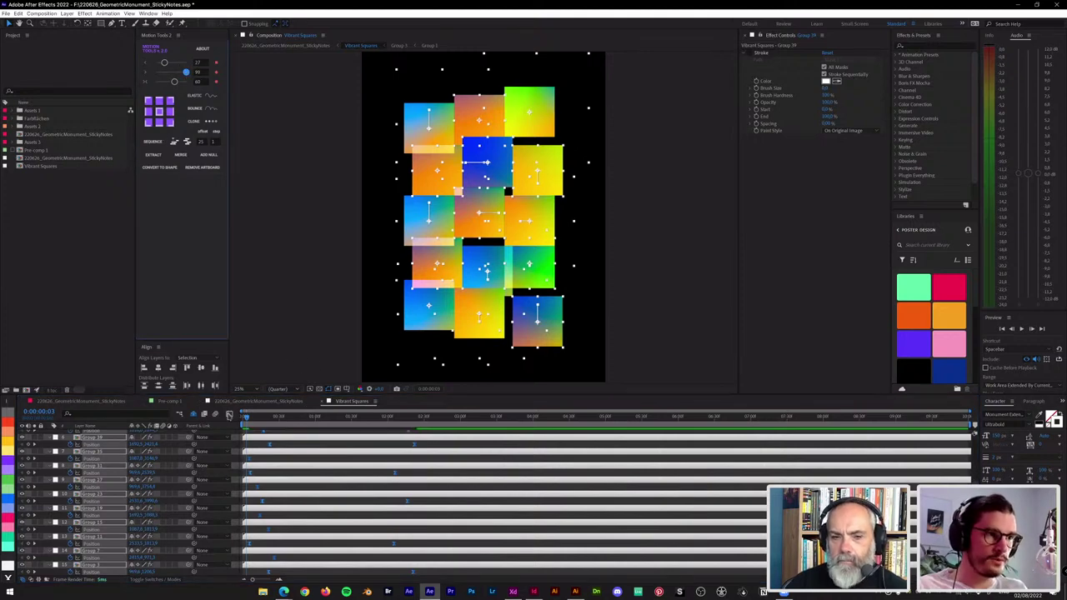
Step: Inspect the speed graph of the newly eased keyframes and preview the squares' movement from 0:00:00:01
click(229, 415)
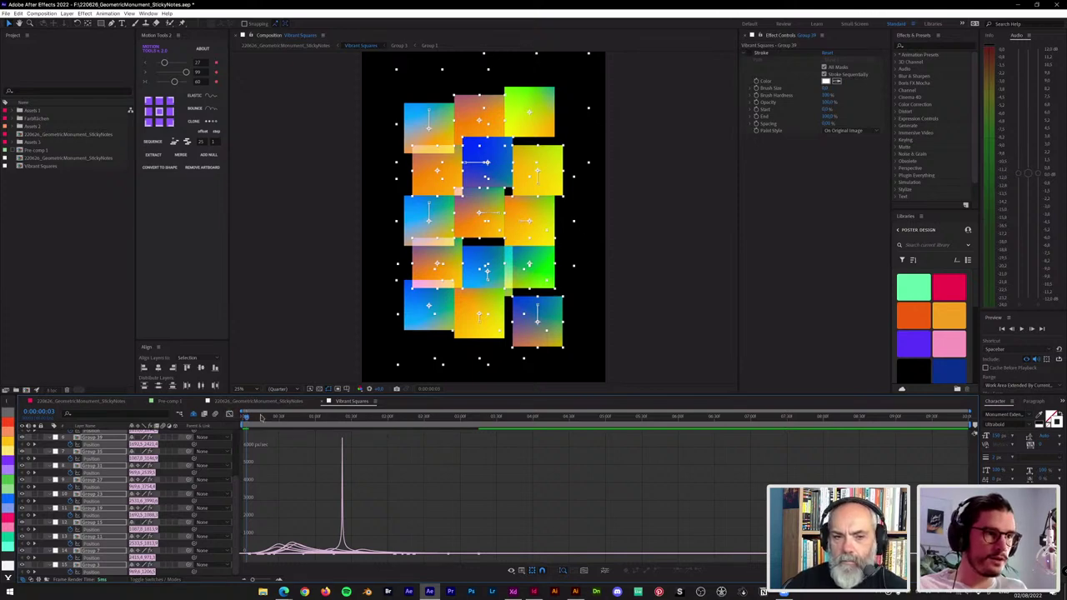
click(230, 415)
click(246, 419)
key(space)
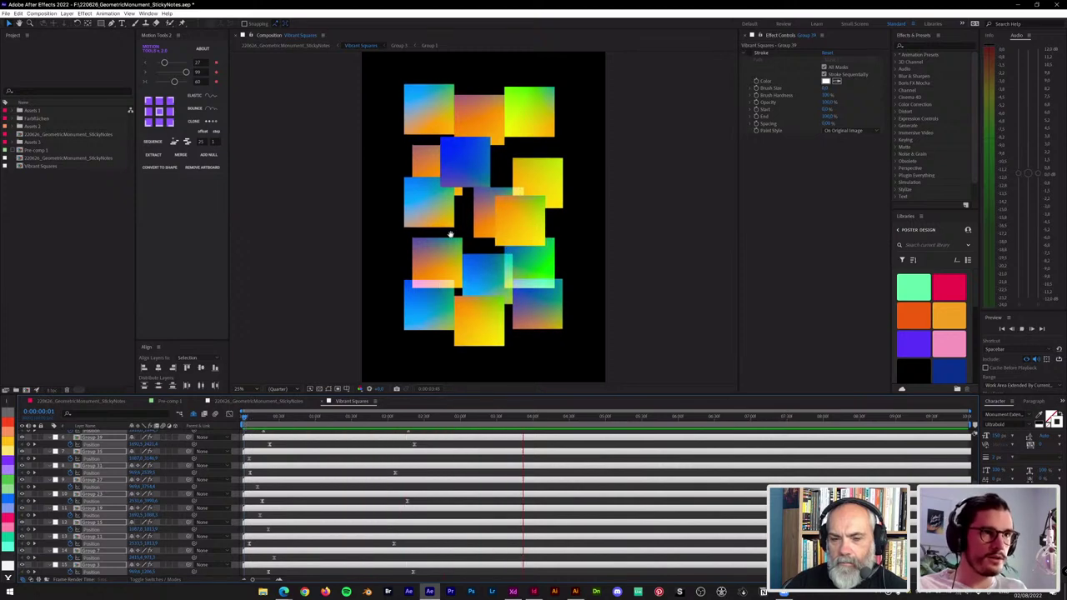
key(space)
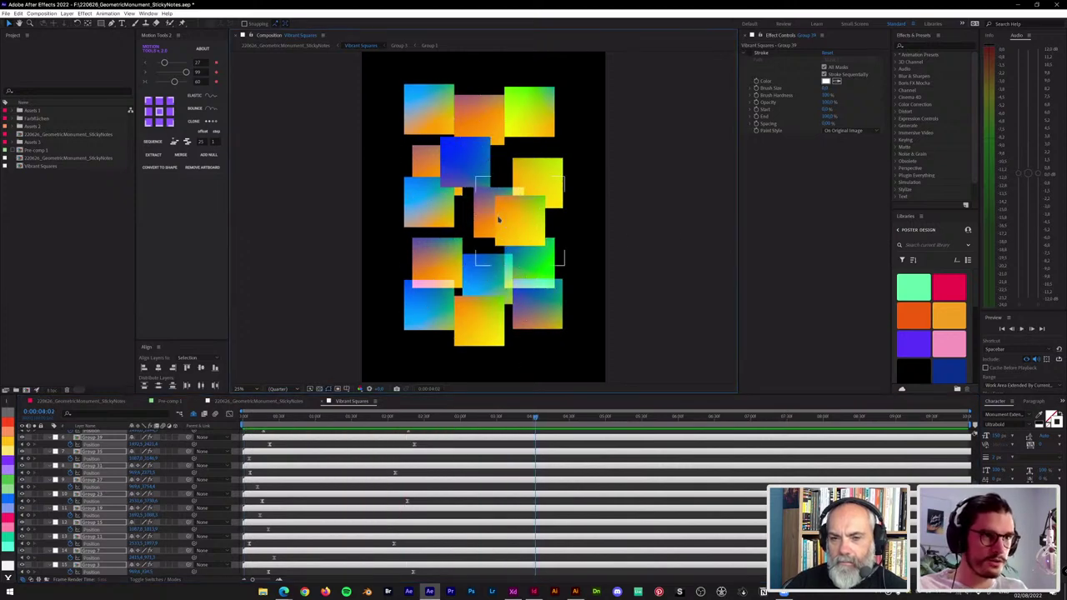
Step: Adjust the easing of Group 39's ending Position keyframe in the speed graph and return to the layer bars at 0:00:00:08
click(496, 216)
click(476, 216)
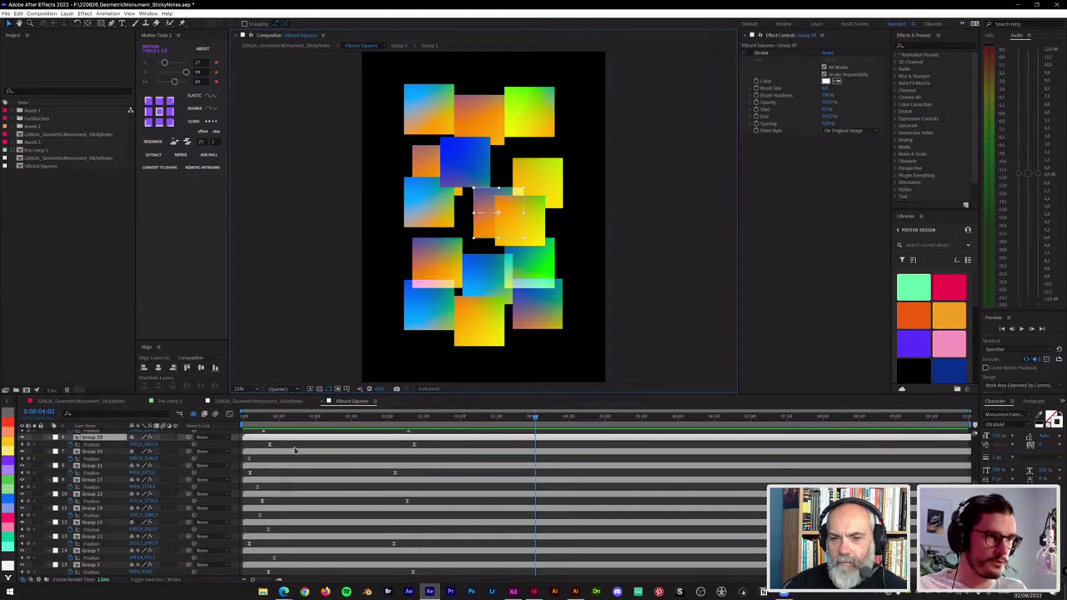
click(230, 414)
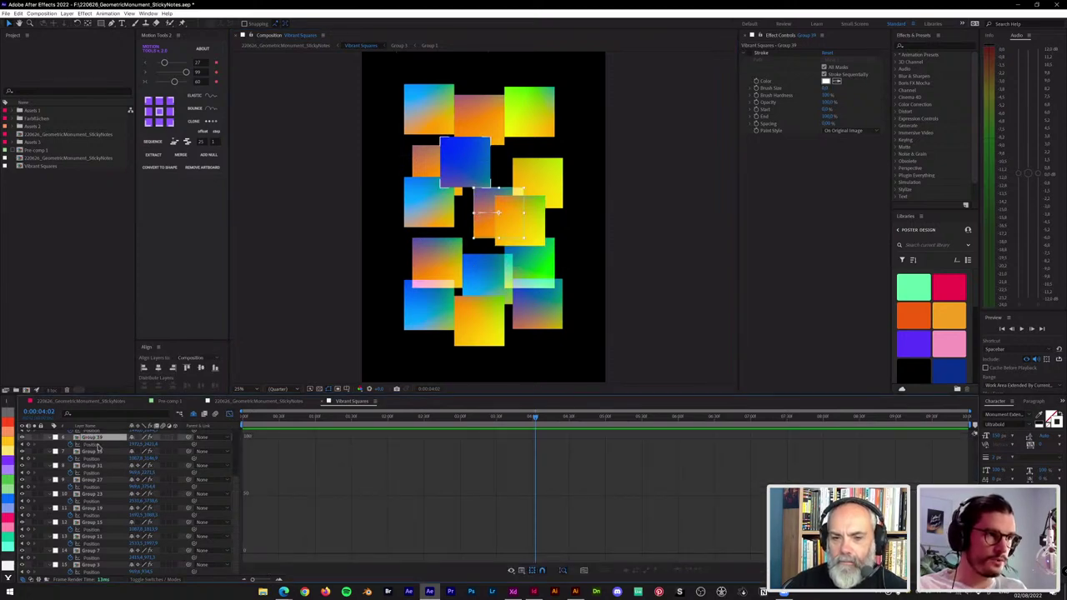
click(211, 446)
mouse_move(342, 417)
mouse_down()
mouse_move(292, 423)
mouse_move(345, 429)
mouse_up()
drag(432, 536, 390, 557)
drag(330, 420, 253, 422)
click(229, 414)
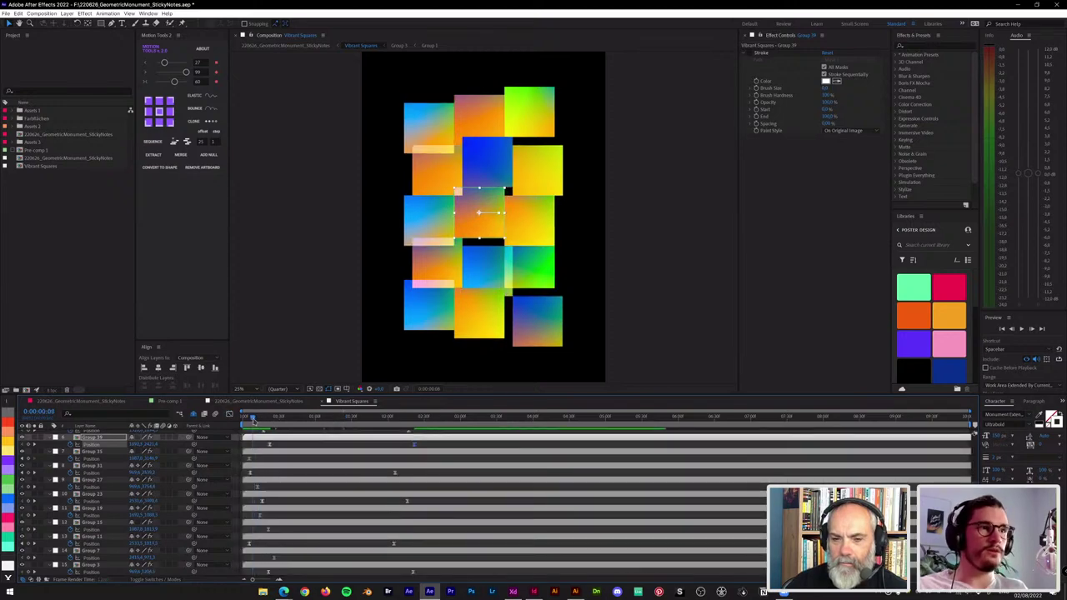
Step: Preview and scrub the adjusted movement of the squares, including a playback from the beginning
key(space)
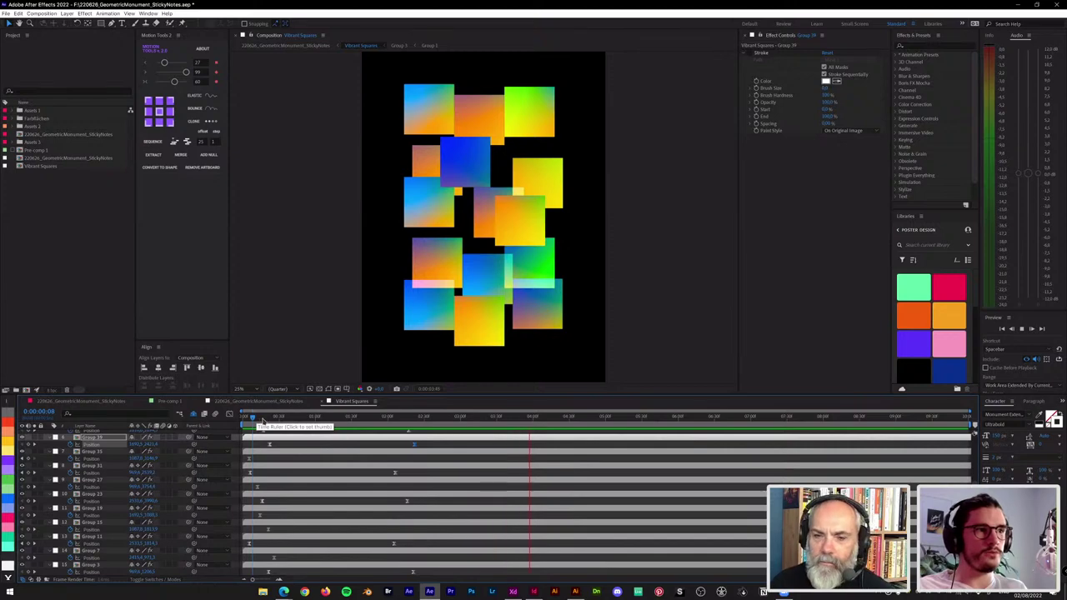
click(260, 422)
drag(255, 423, 248, 423)
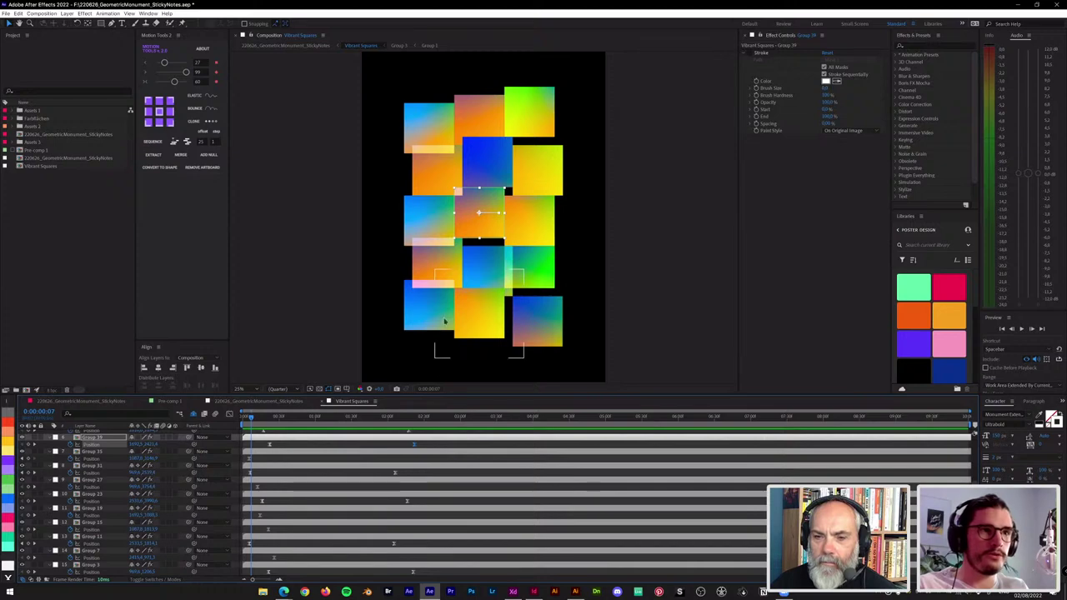
drag(276, 420, 426, 416)
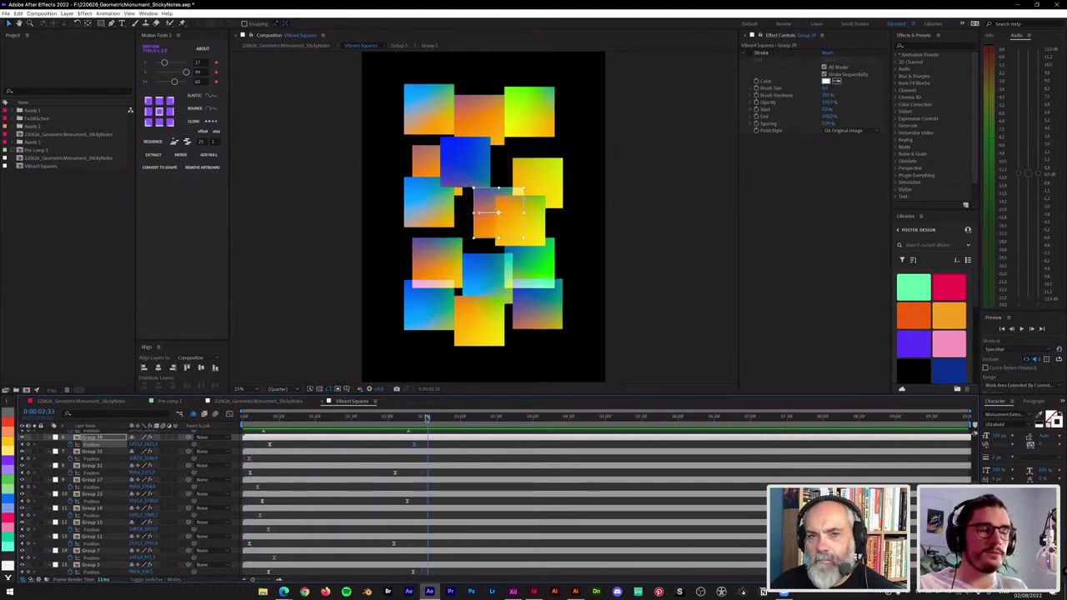
key(Home)
key(space)
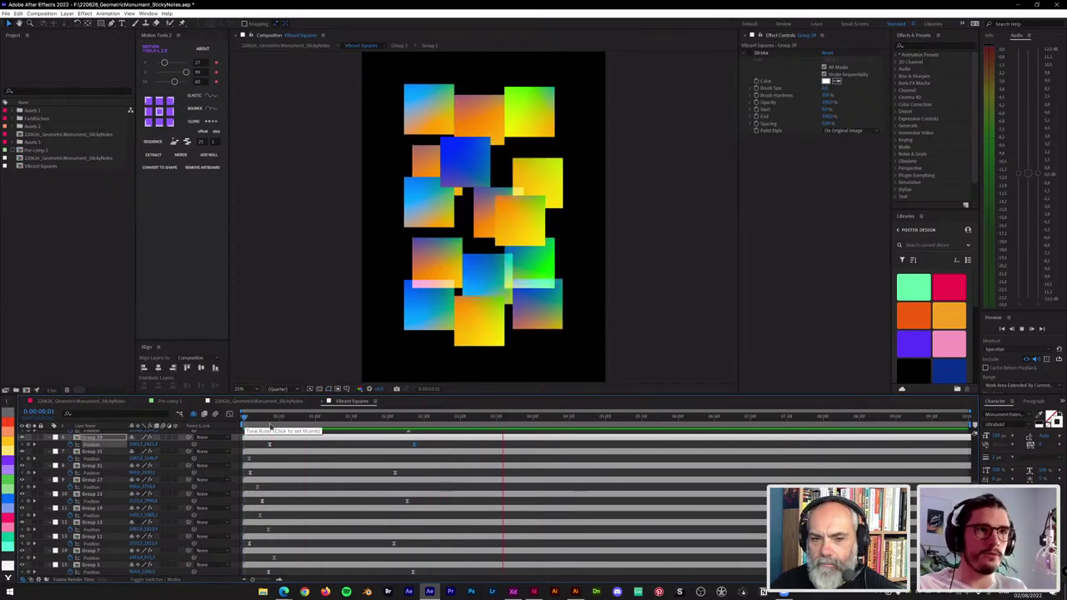
key(space)
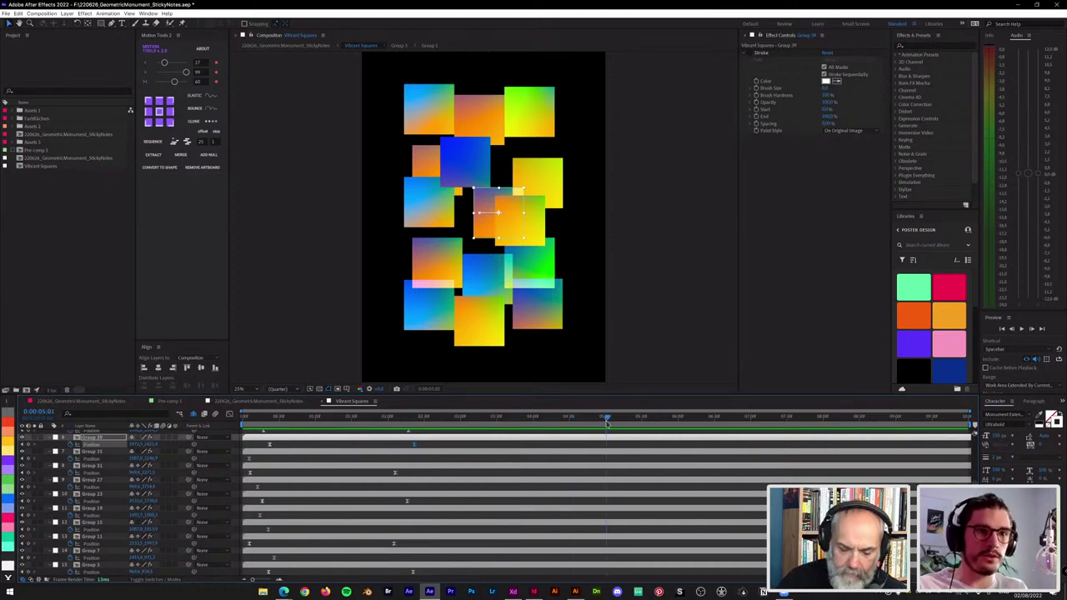
Step: Select the starting Position keyframes of the square layers and clone them at 0:00:05:00 with Motion Tools 2
scroll(283, 429, up, 3)
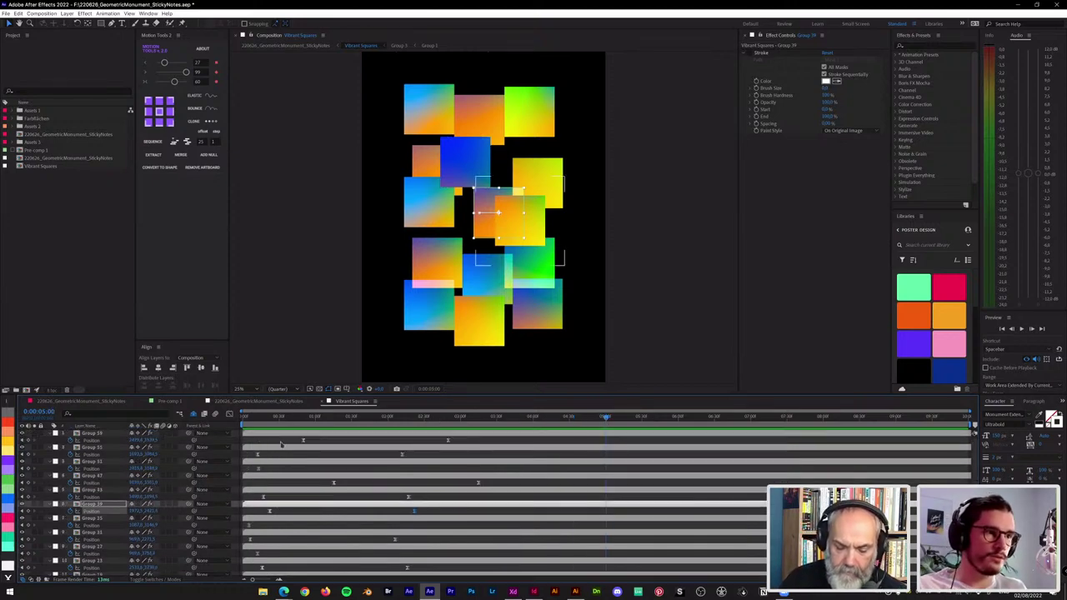
drag(322, 440, 232, 573)
key(ctrl+a)
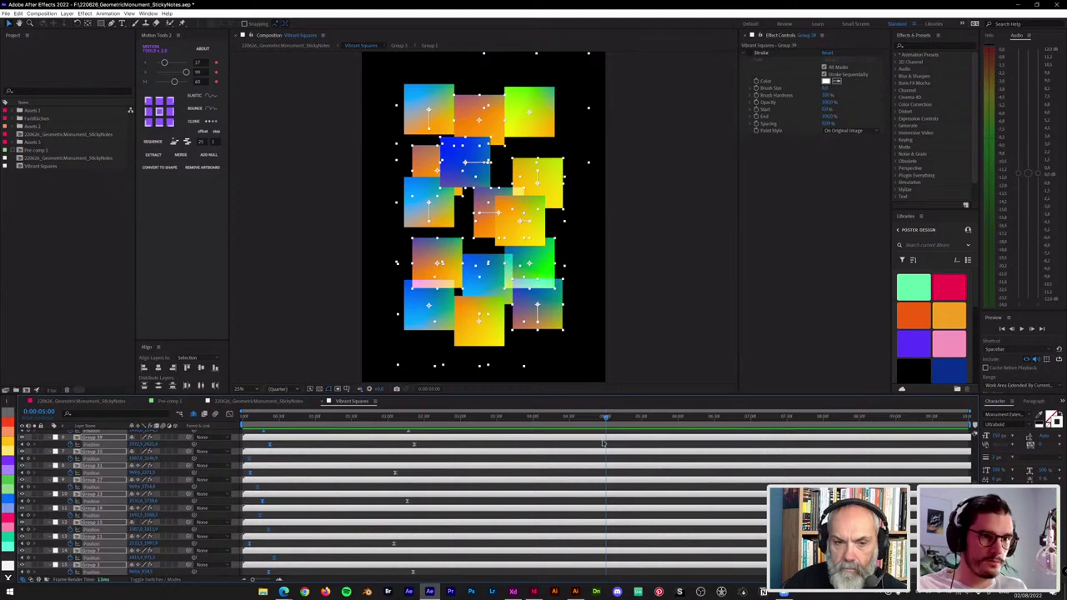
scroll(604, 443, down, 3)
scroll(325, 460, down, 2)
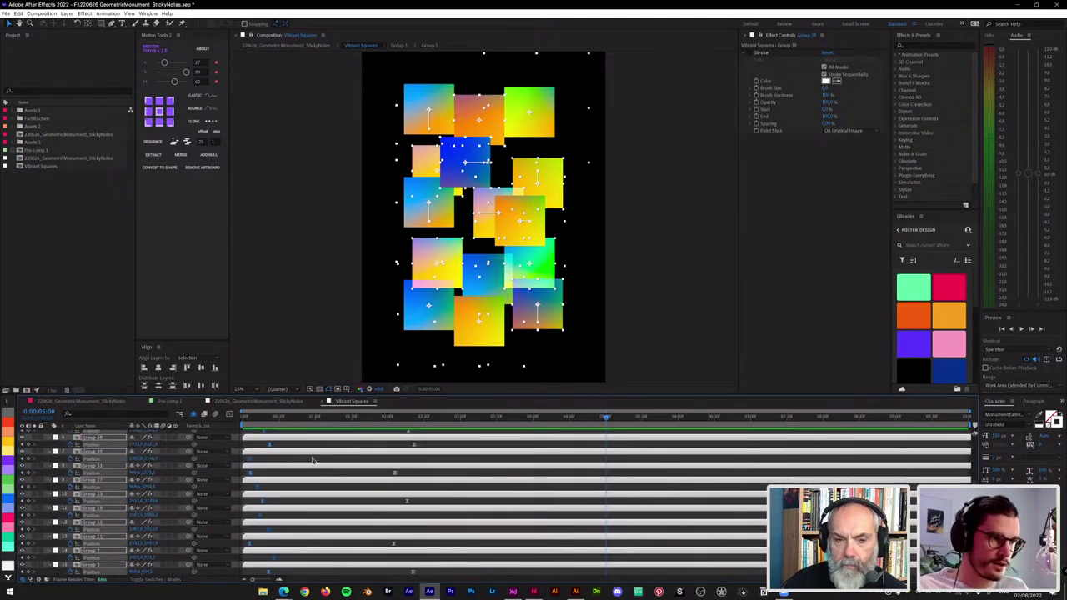
scroll(302, 451, down, 2)
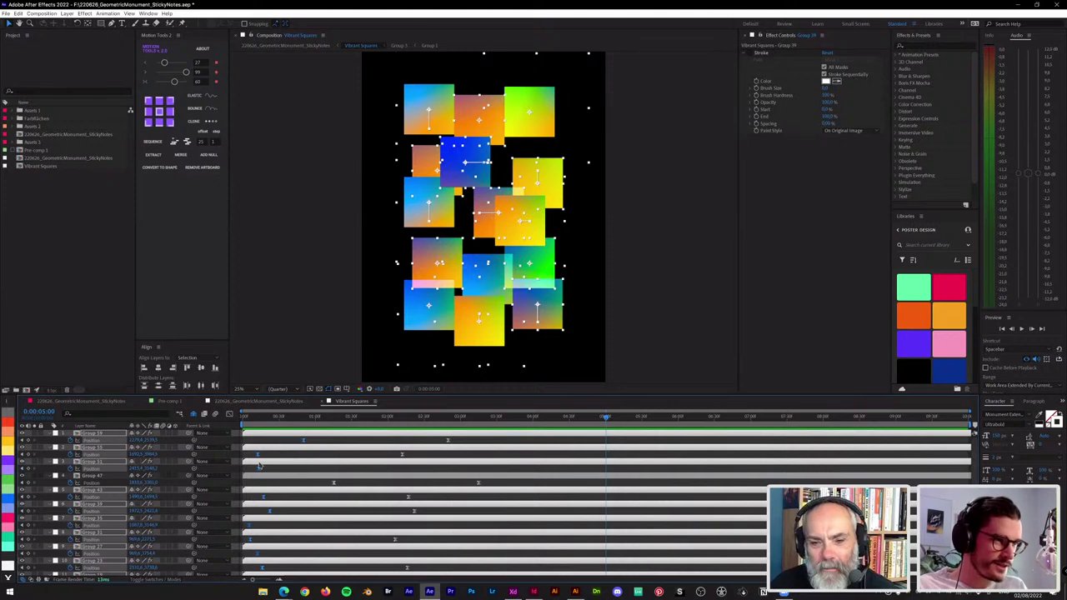
click(202, 121)
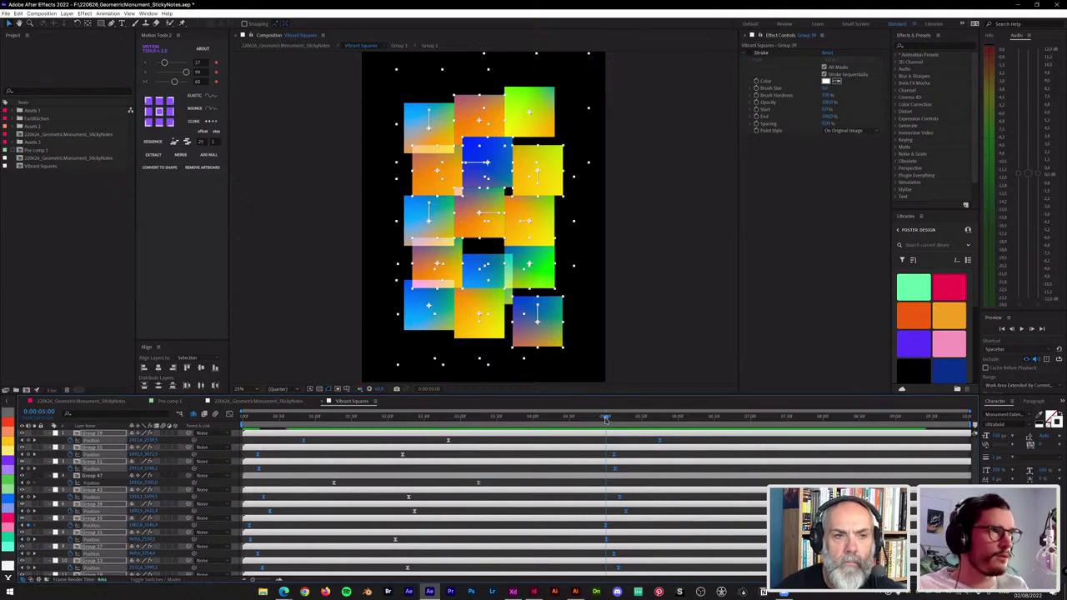
Step: Return the current time to 0:00:00:00 and preview the squares moving out and back to their starting positions
drag(607, 420, 236, 438)
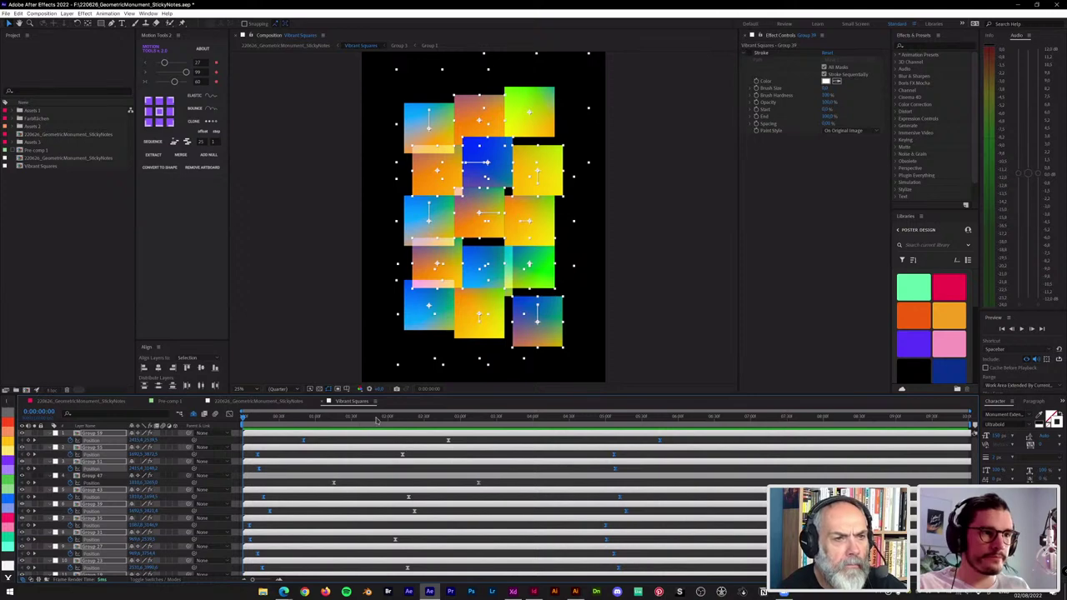
drag(376, 420, 213, 414)
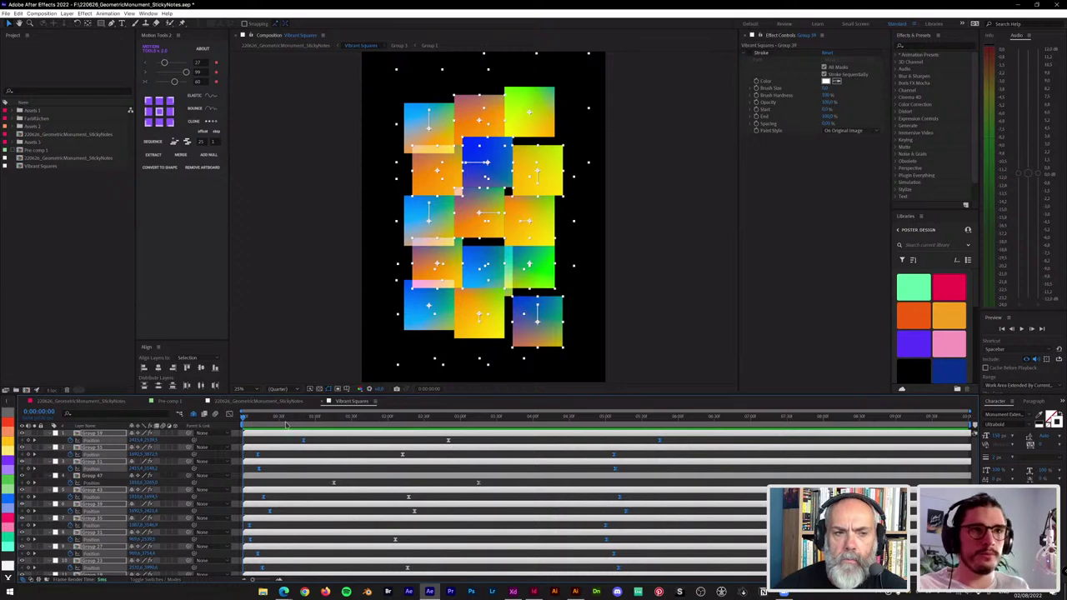
click(247, 419)
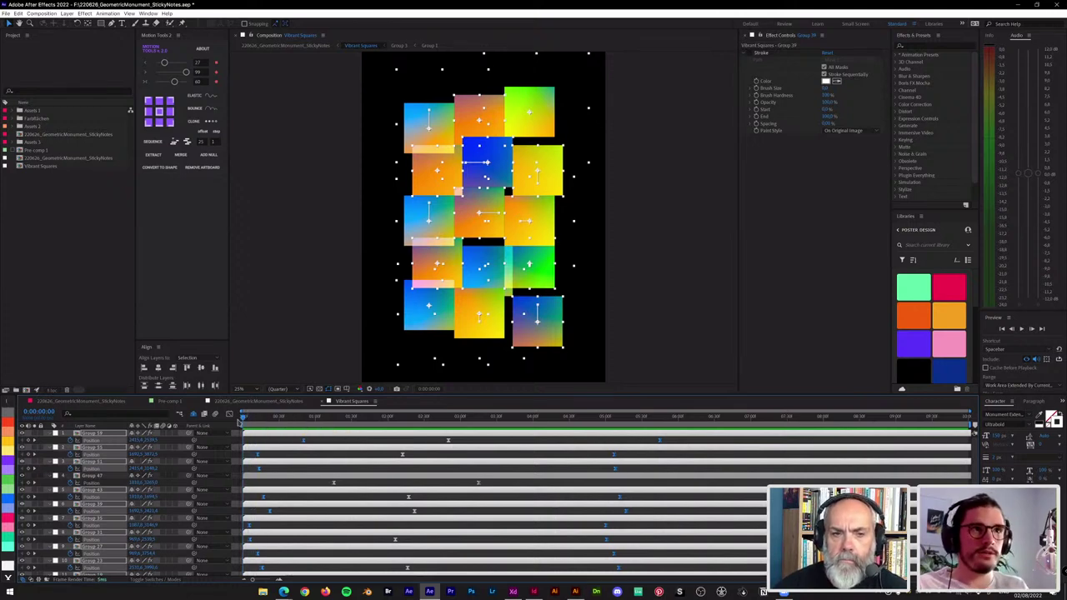
key(space)
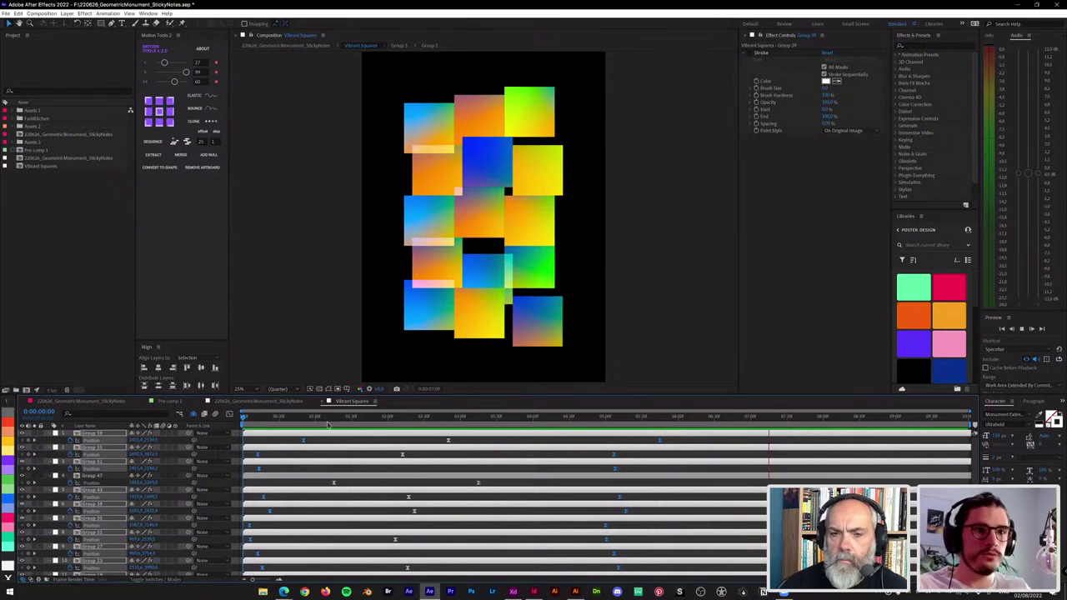
Step: Shorten the work area so it ends at 0:00:06:00 and preview the squares' loop from the beginning
key(space)
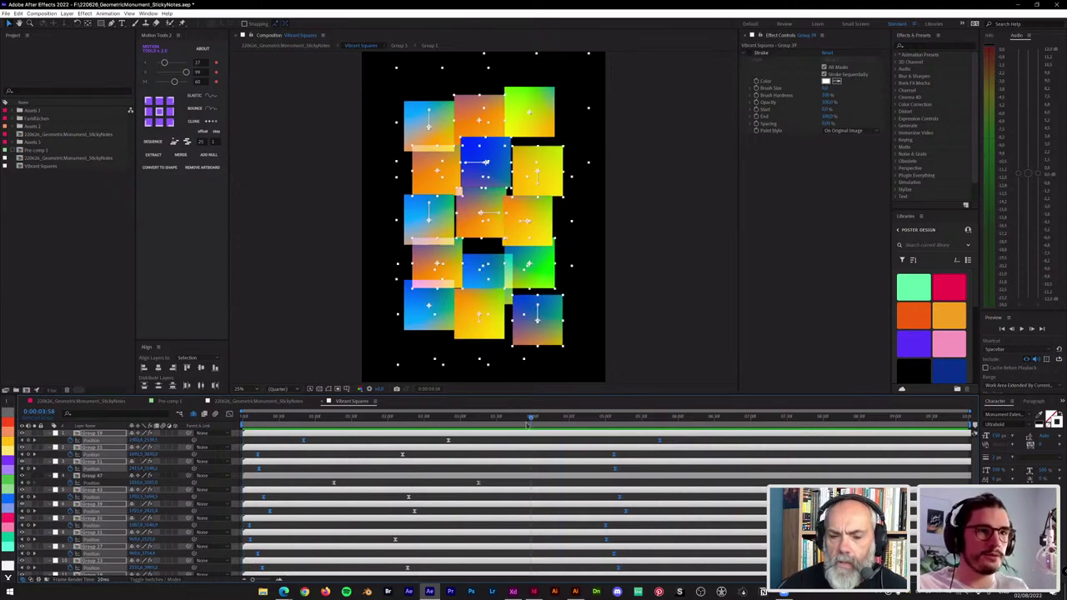
drag(660, 425, 679, 424)
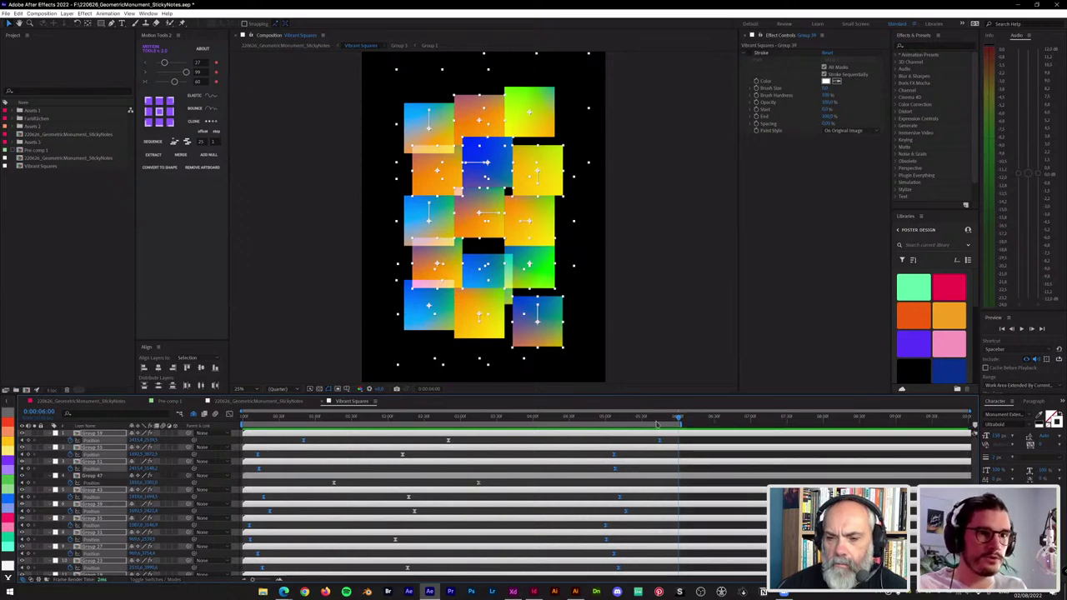
drag(657, 421, 546, 423)
click(247, 417)
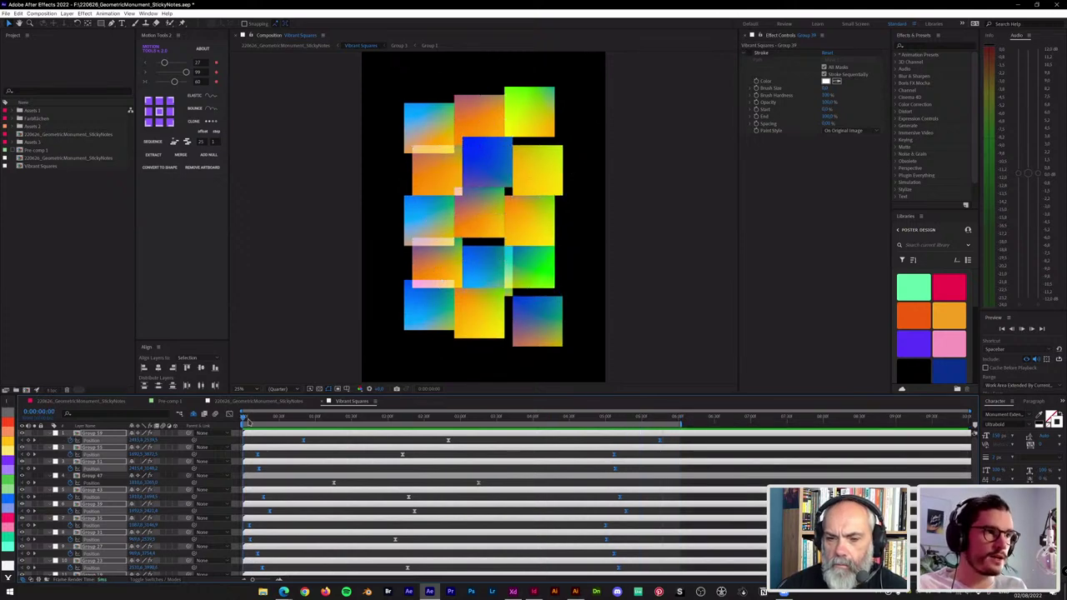
key(space)
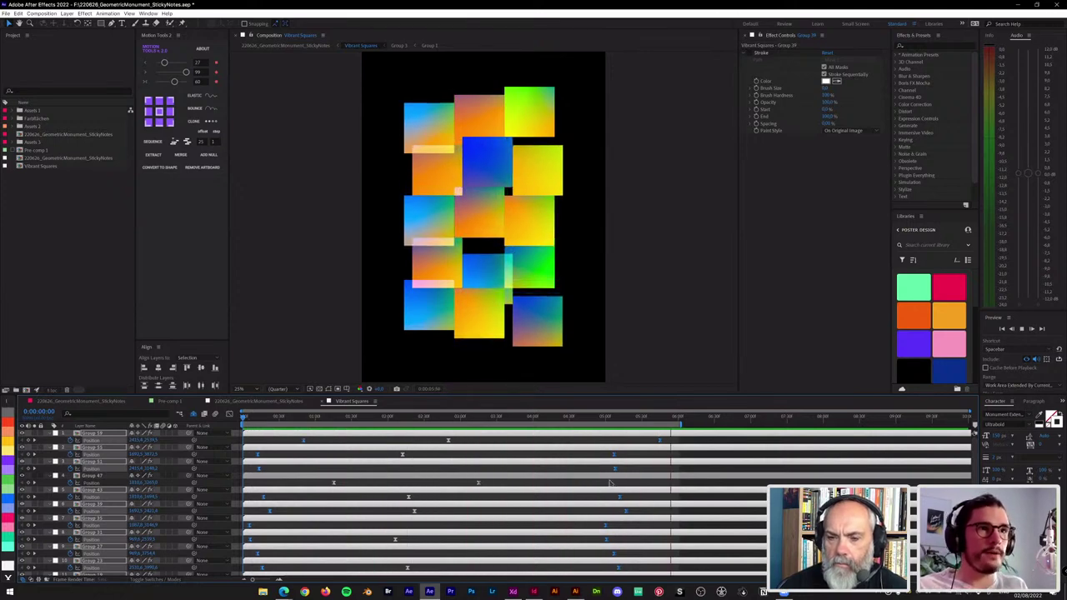
scroll(673, 505, down, 1)
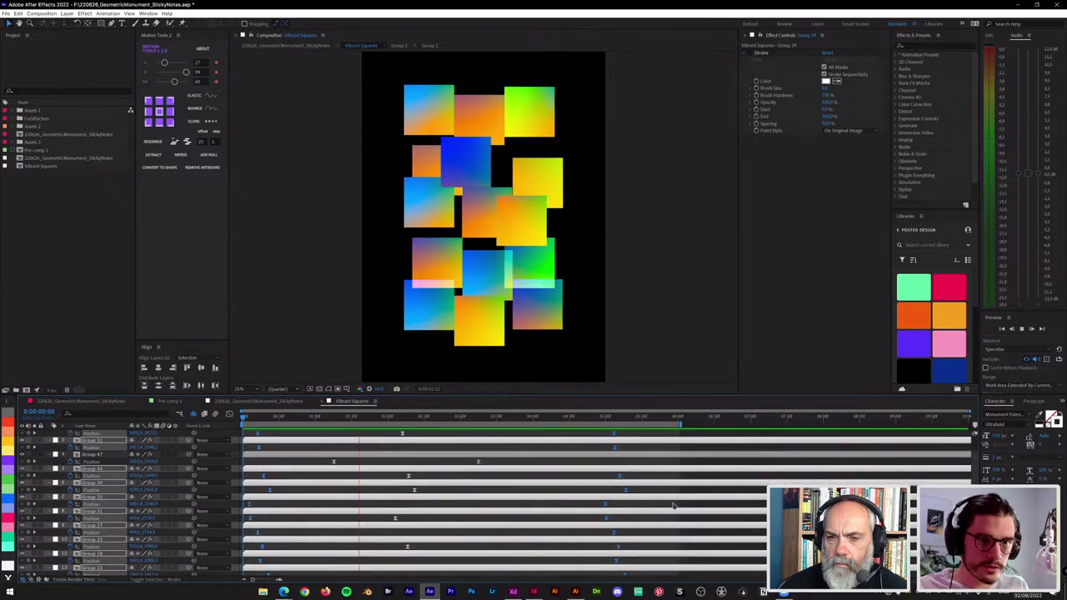
scroll(677, 506, up, 1)
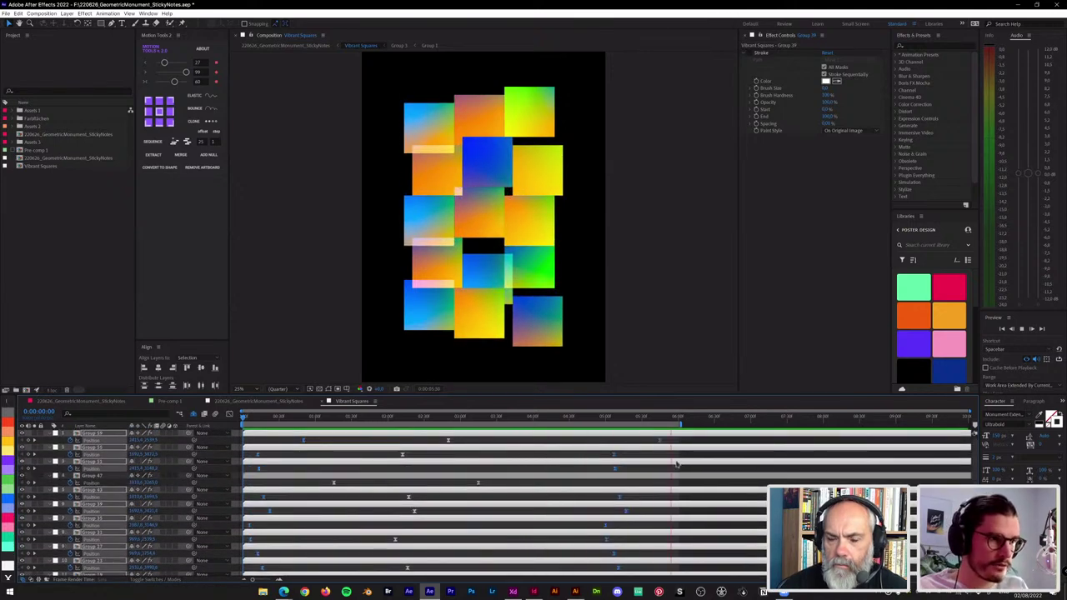
Step: Clone Group 47's starting Position keyframe at 0:00:05:37 and preview its return movement within the loop
click(307, 483)
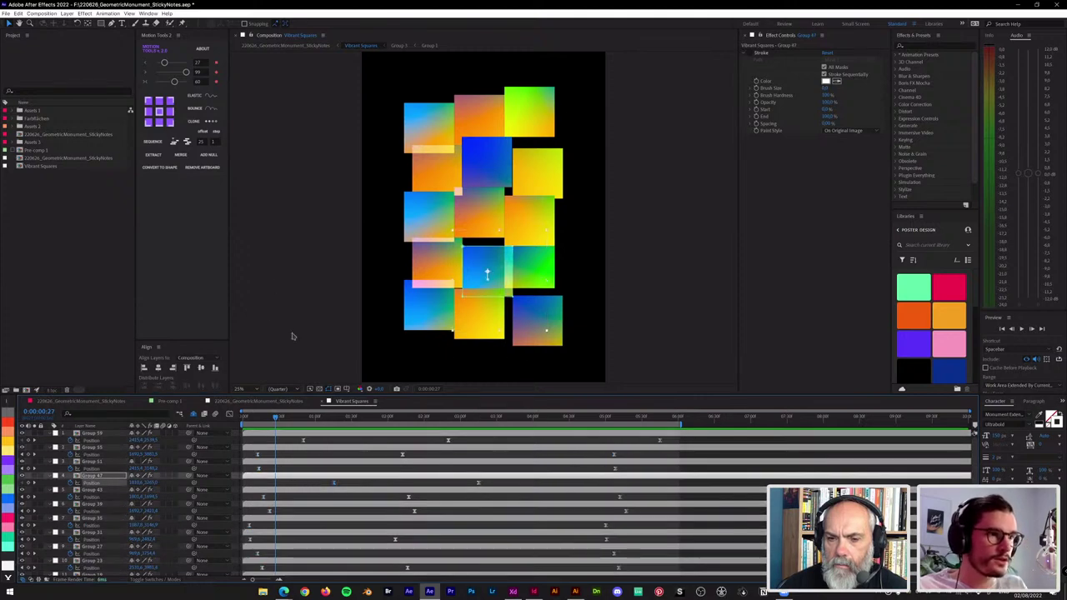
click(652, 425)
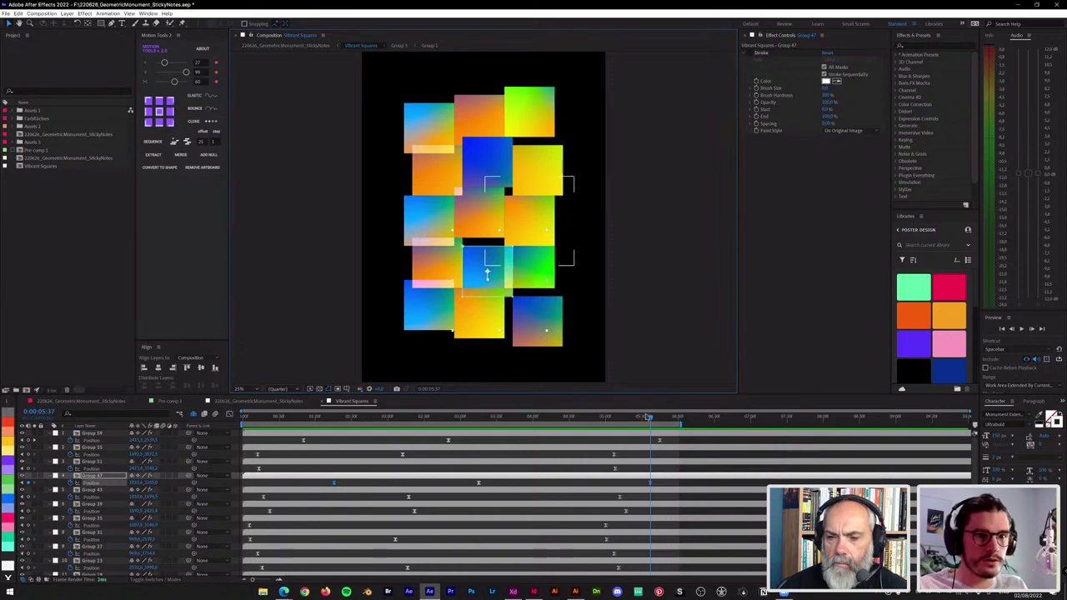
click(640, 421)
key(space)
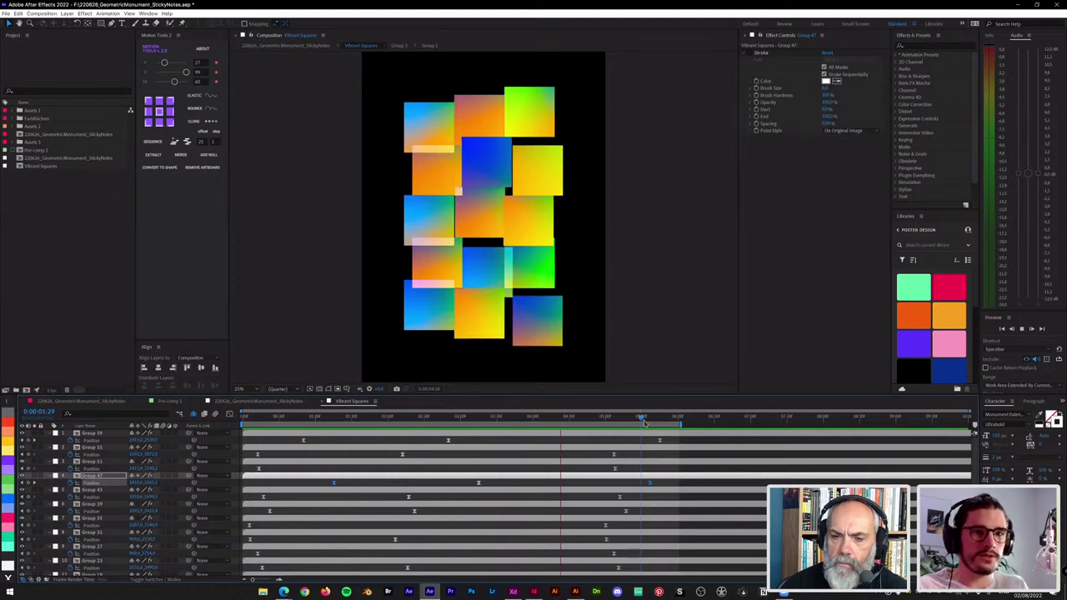
key(space)
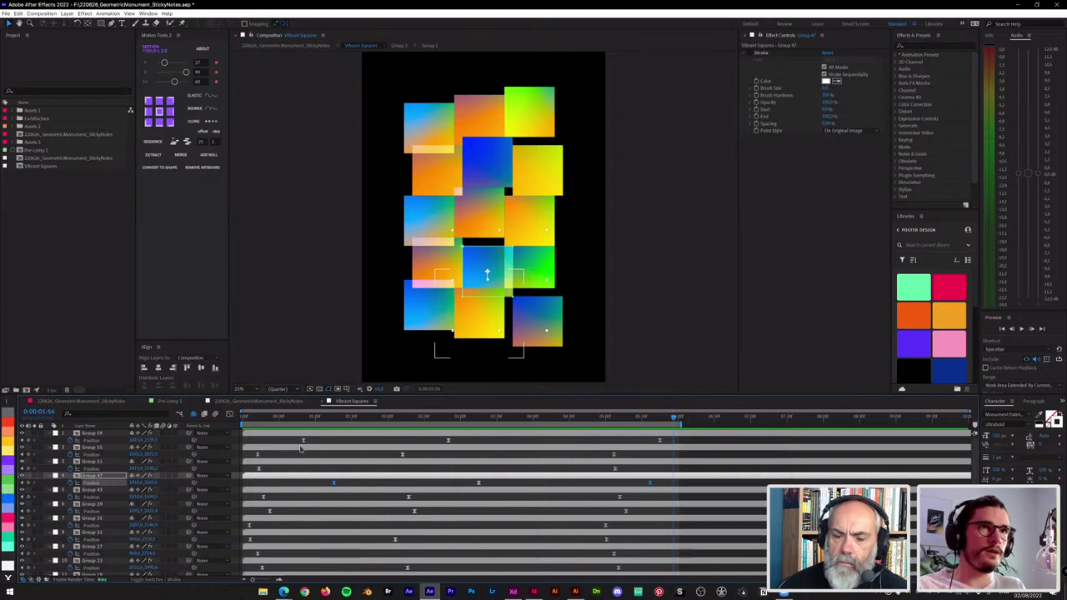
Step: Shift Group 59's Position keyframes so the first sits at about 0:00:04:00, scrub the loop's end and return to 0:00:00:00
drag(291, 443, 874, 437)
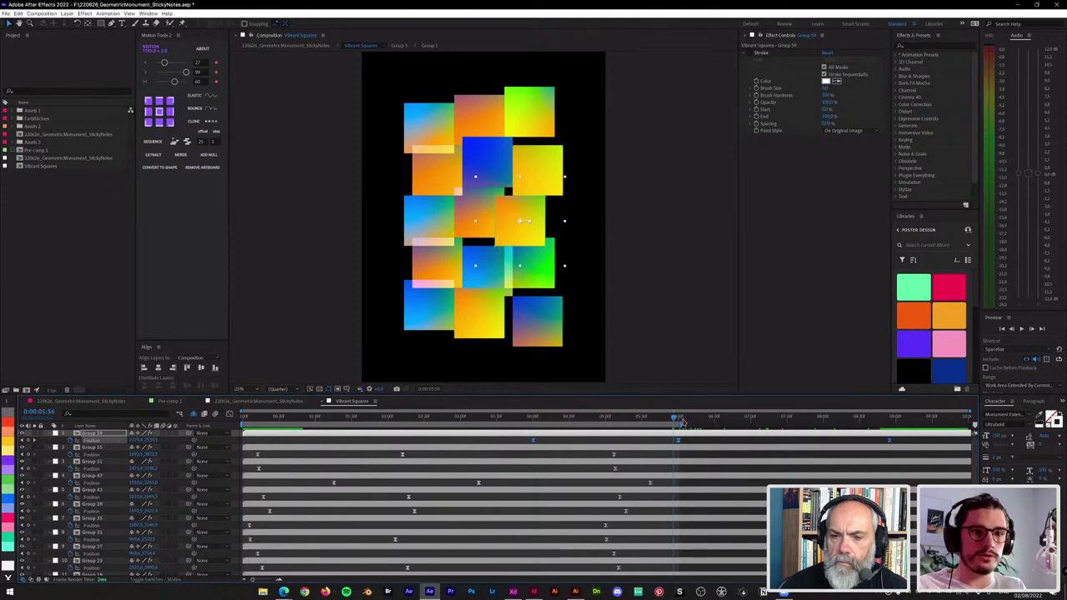
drag(679, 419, 675, 419)
drag(410, 420, 241, 429)
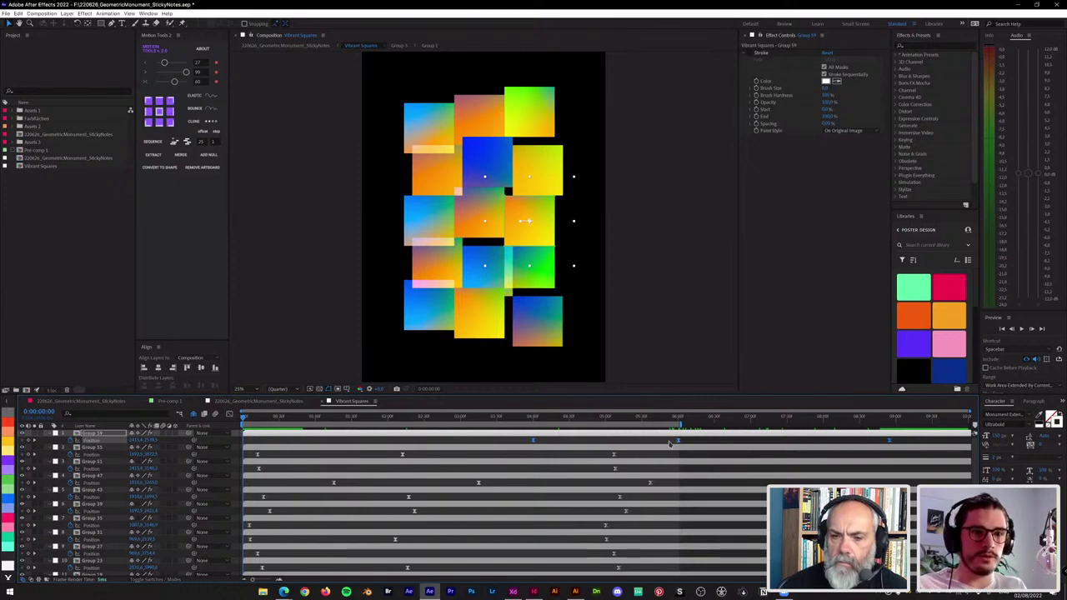
Step: Clone Group 59's last two Position keyframes at 0:00:00:00 with Motion Tools 2 and preview the movement across the loop
drag(670, 438, 921, 451)
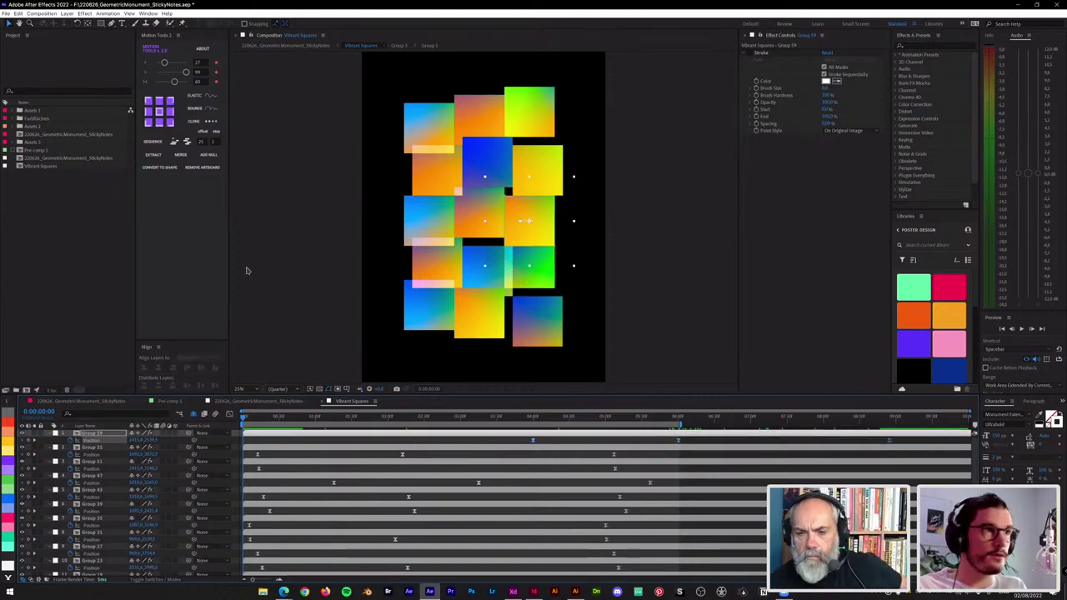
click(199, 122)
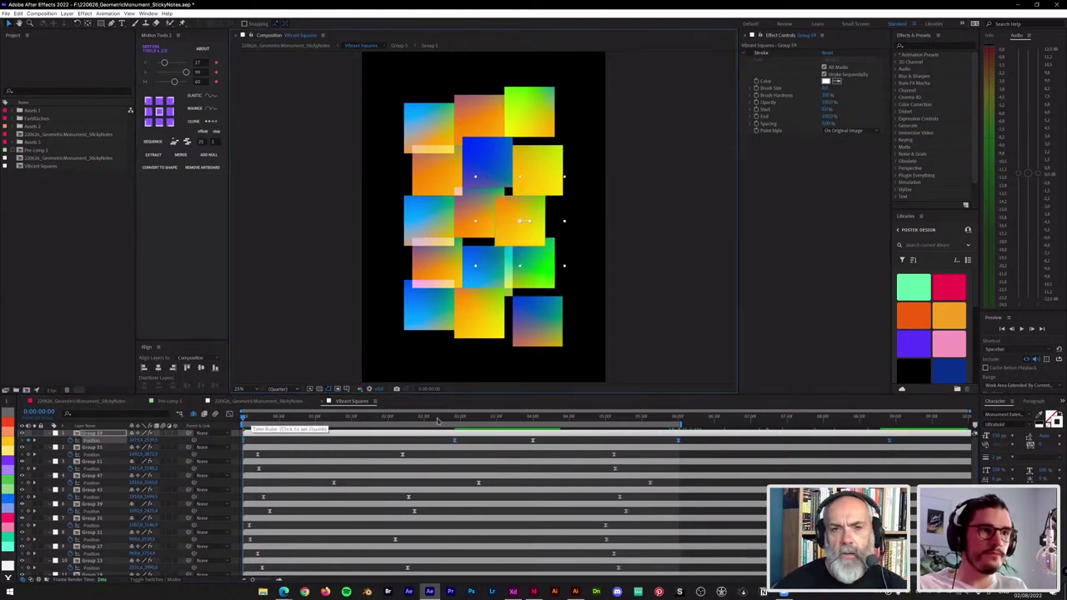
click(532, 418)
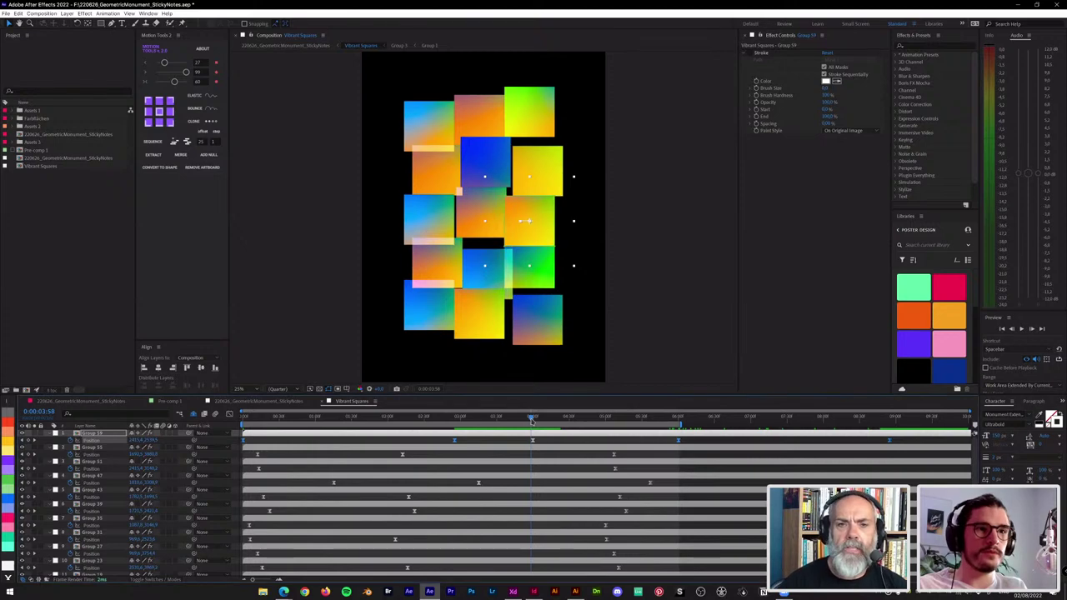
click(533, 419)
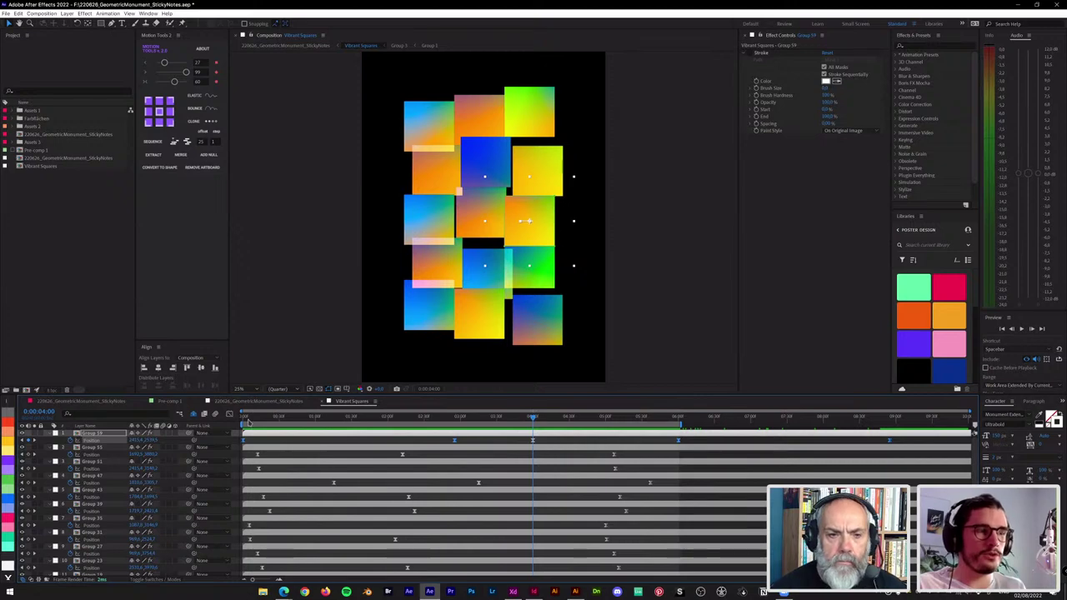
click(567, 419)
key(space)
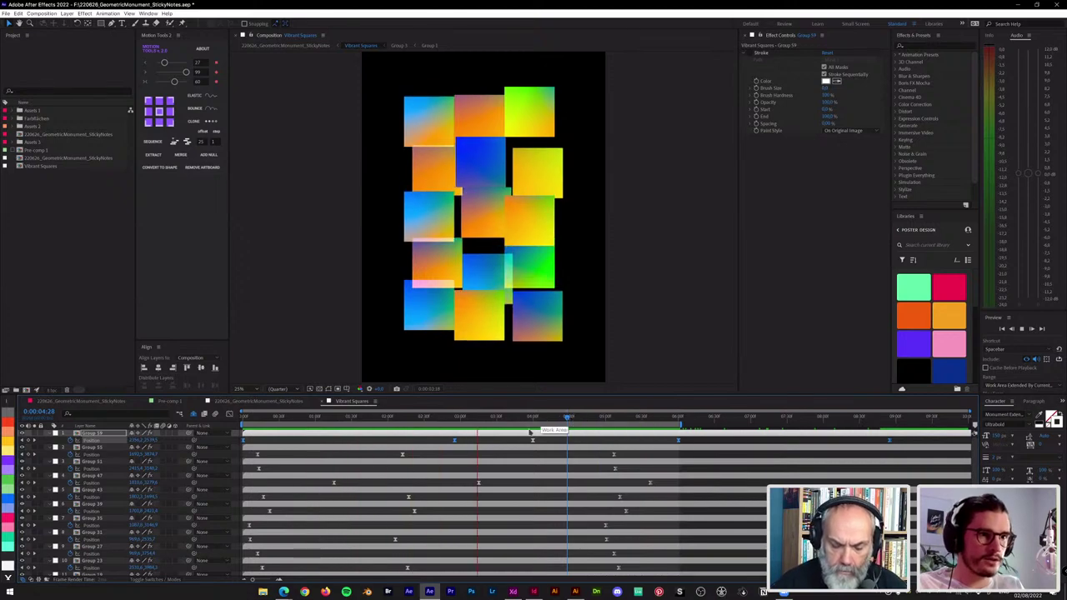
key(space)
drag(536, 420, 680, 424)
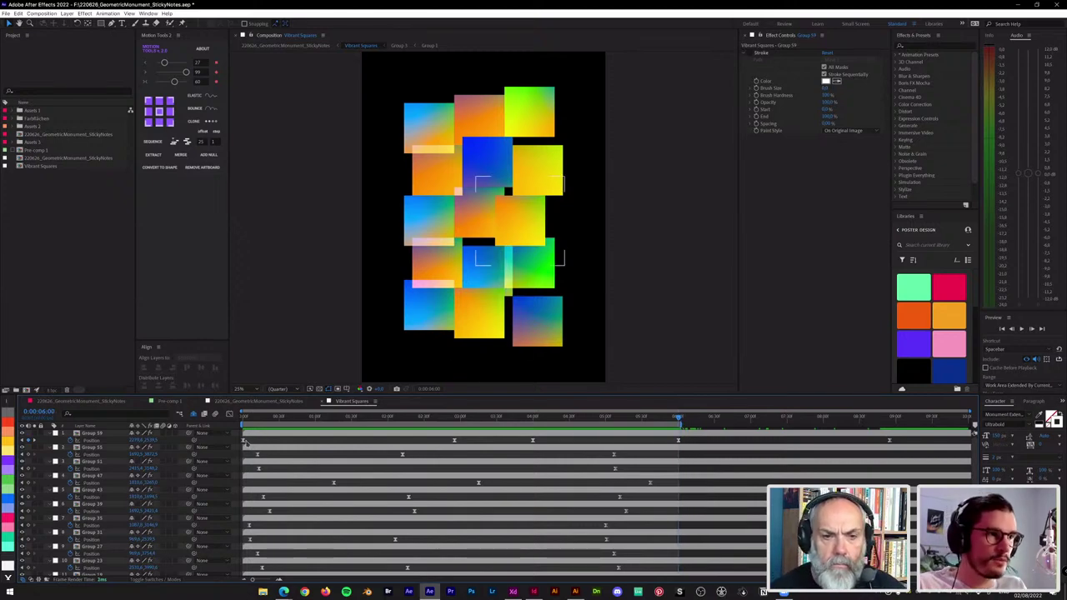
Step: Select all of Group 59's Position keyframes and shift them together a little over one second later
drag(240, 443, 896, 442)
click(898, 442)
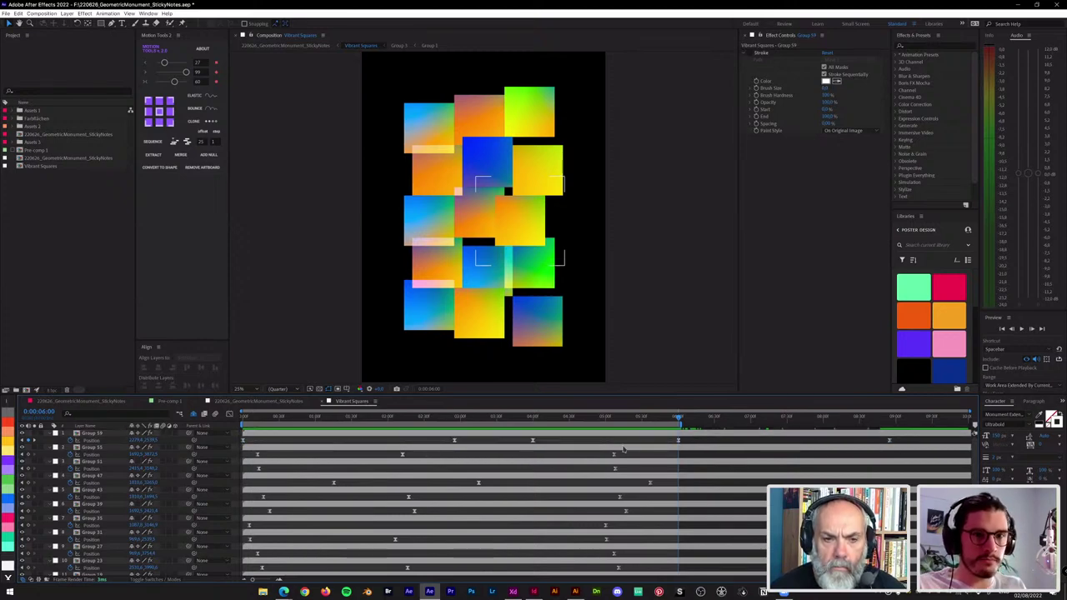
click(243, 441)
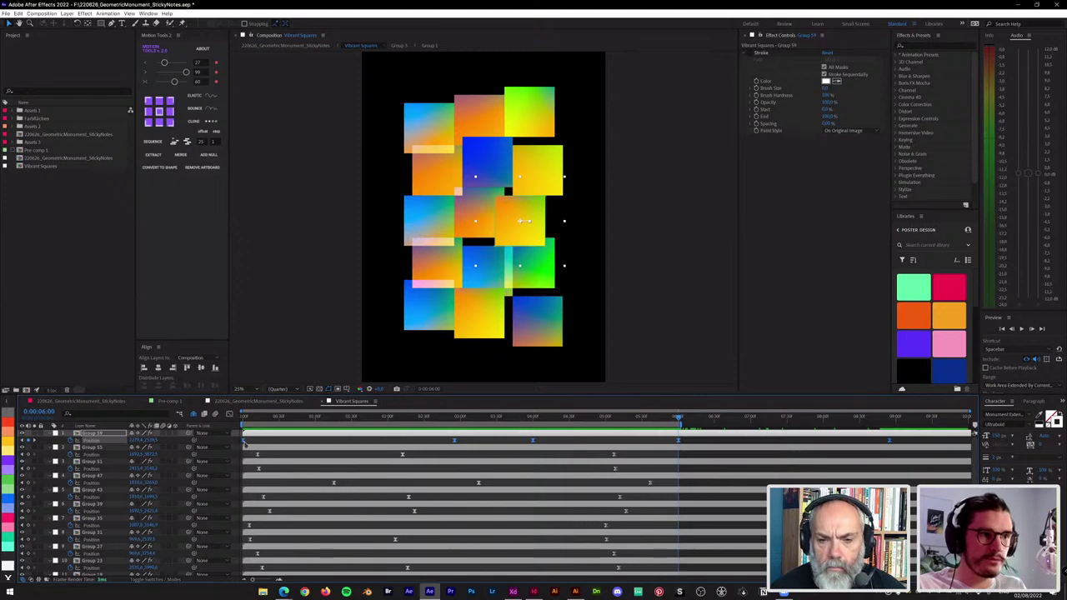
drag(244, 443, 334, 446)
click(601, 451)
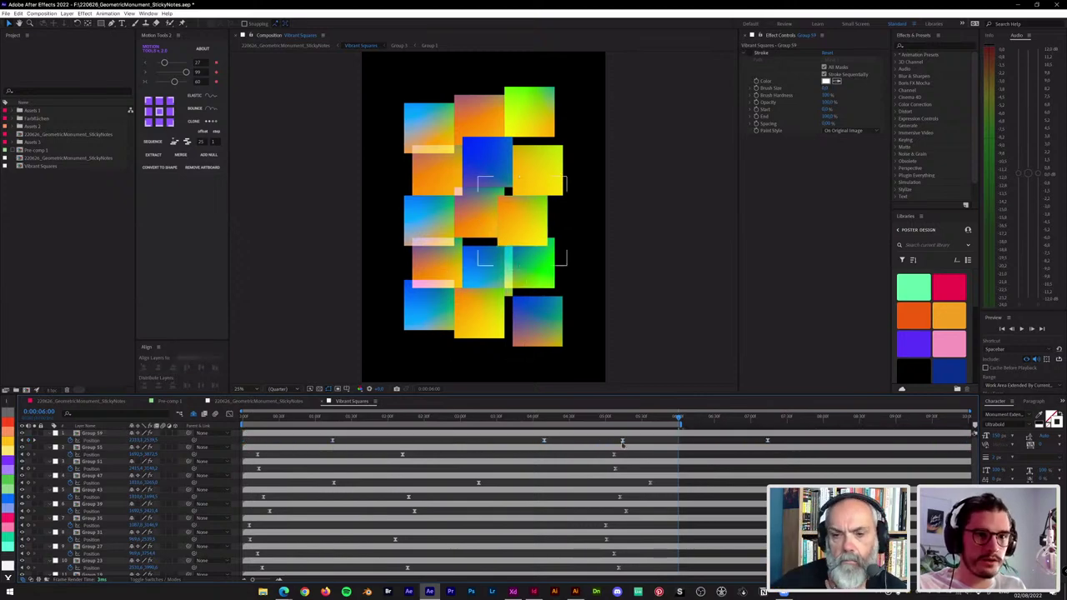
Step: Examine Group 59's Position easing around the work area's end in the speed graph and return to the layer bars
click(622, 442)
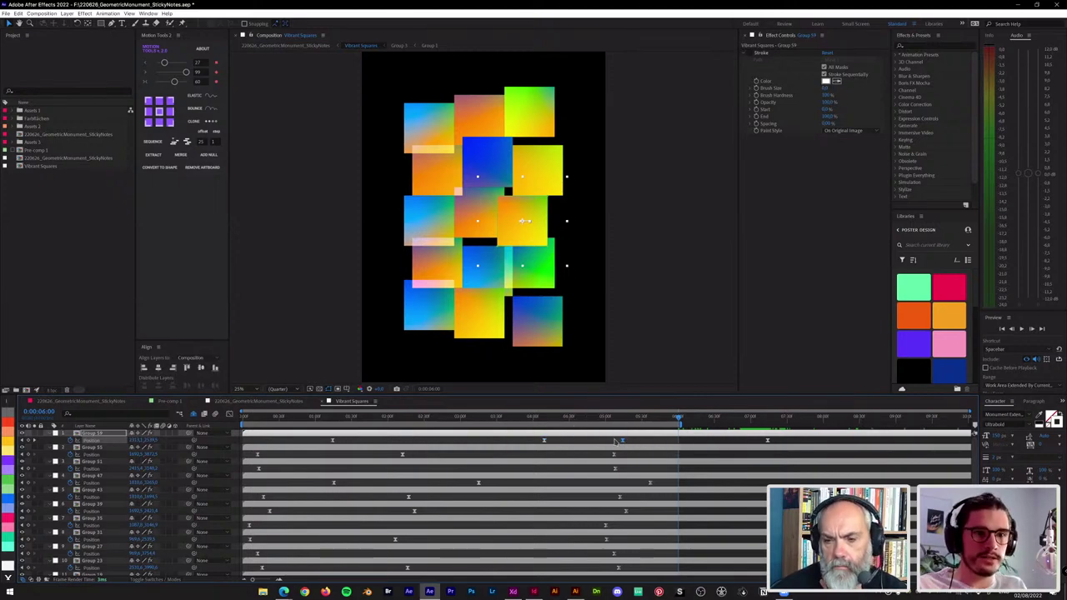
drag(612, 444, 815, 435)
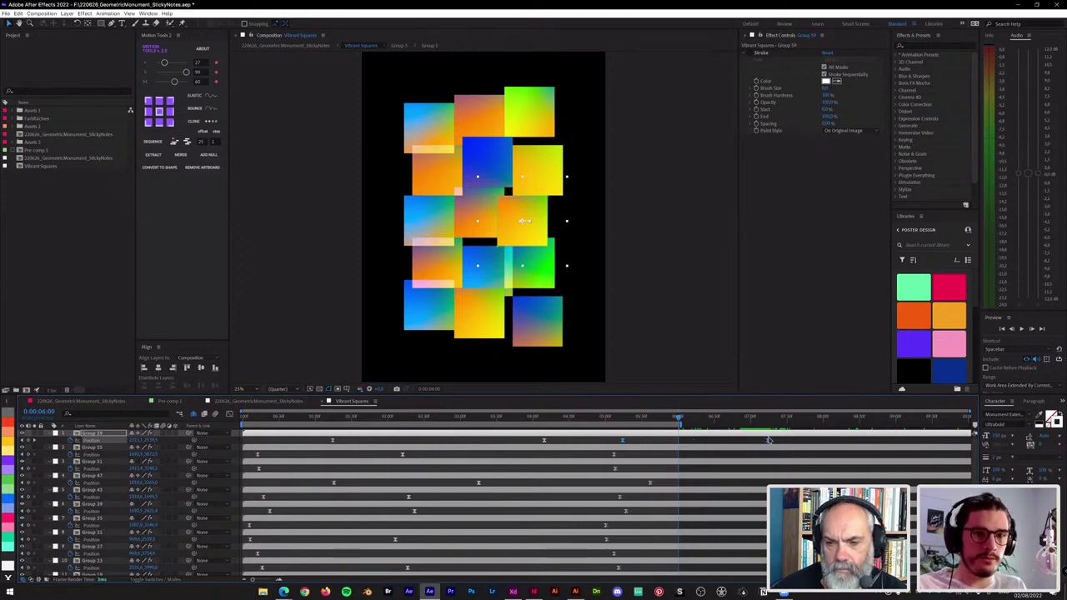
key(shift+F3)
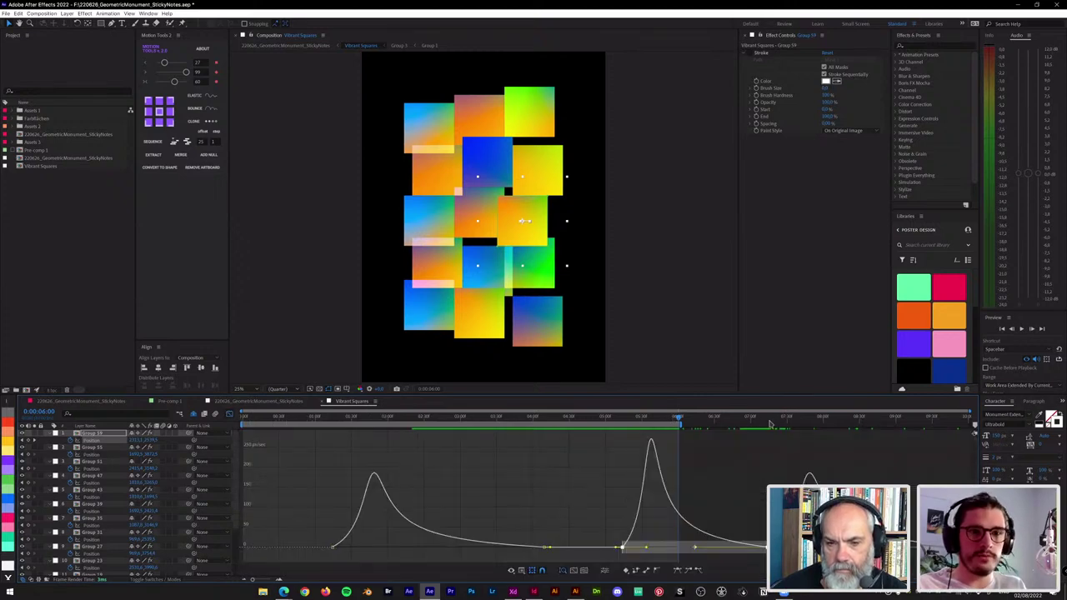
drag(773, 419, 689, 422)
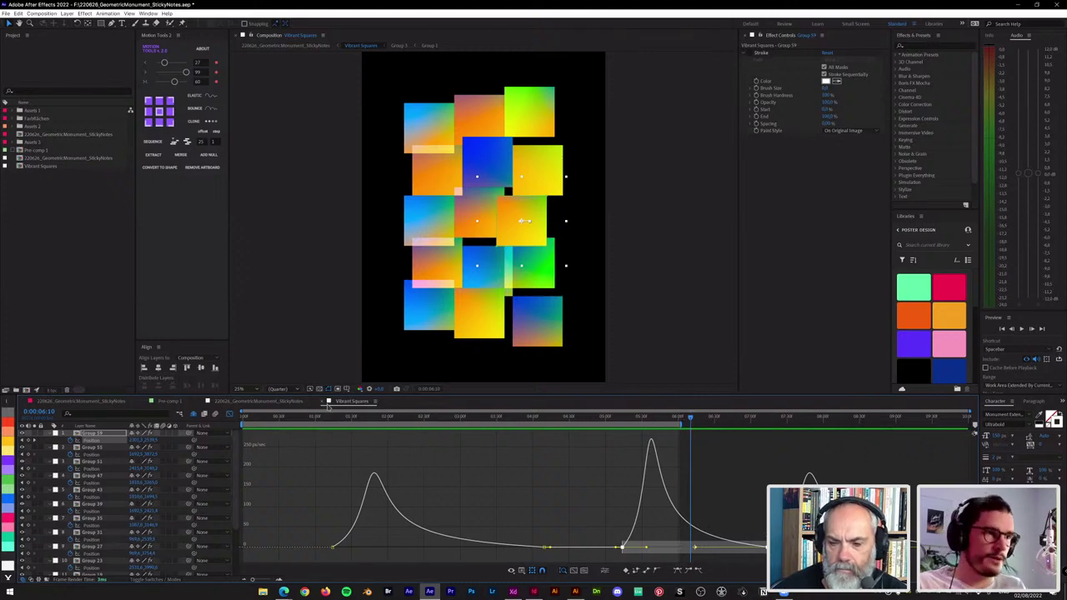
click(229, 415)
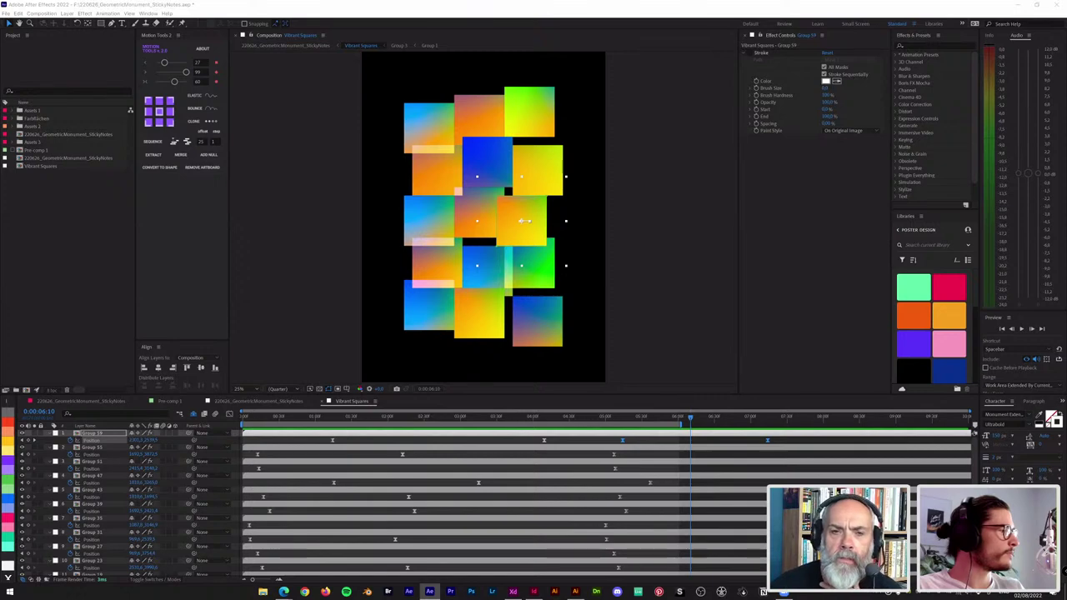
Step: Switch to the Behance page in the browser, examine the animated Silk Sheen poster, and return to After Effects
key(alt+Tab)
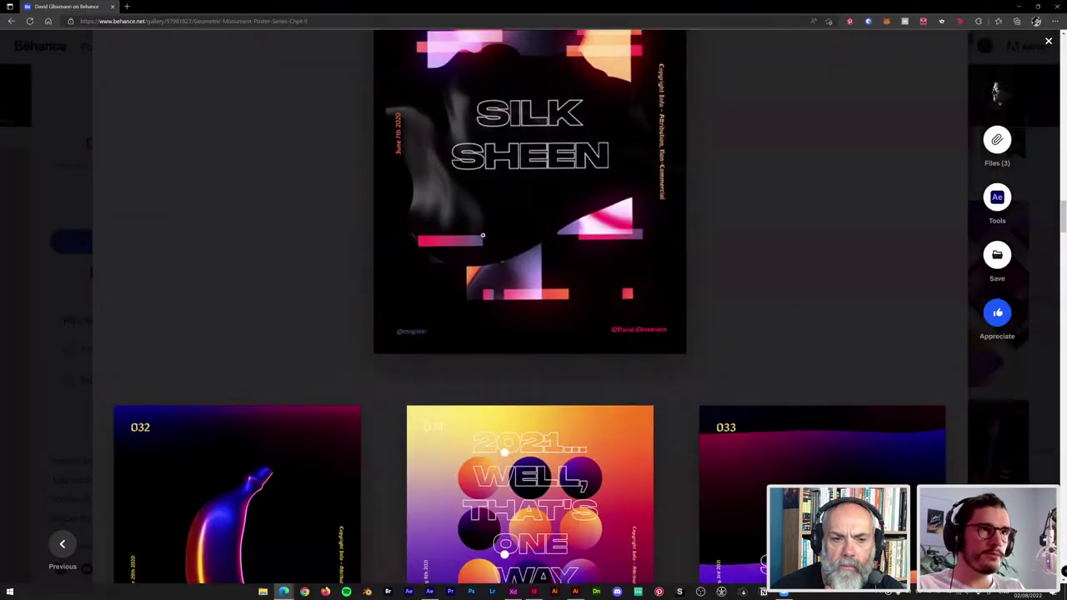
scroll(488, 258, down, 10)
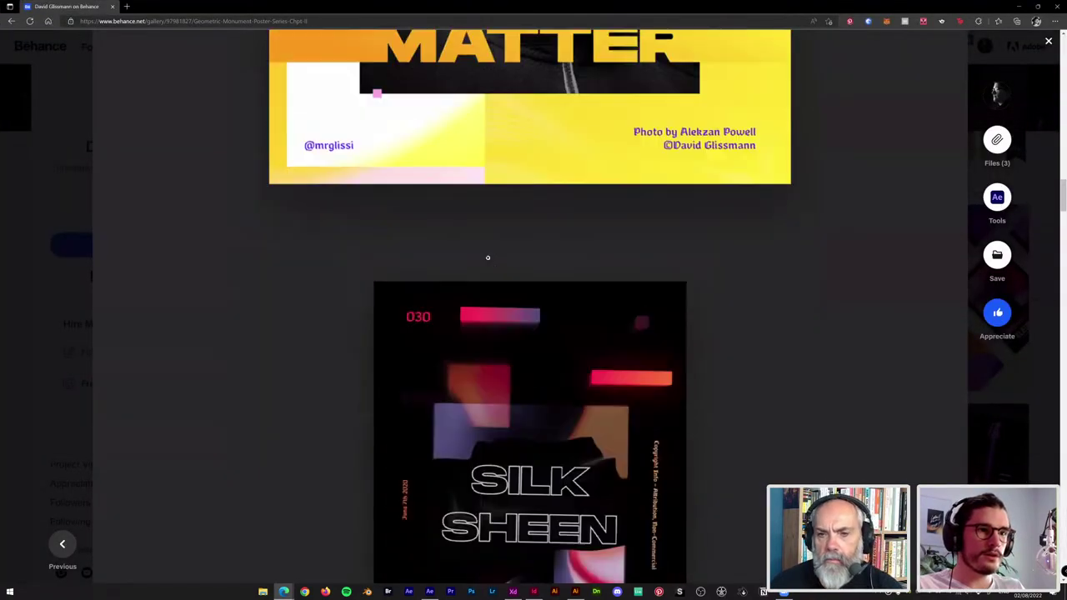
scroll(488, 257, down, 3)
scroll(567, 288, up, 2)
scroll(570, 289, down, 1)
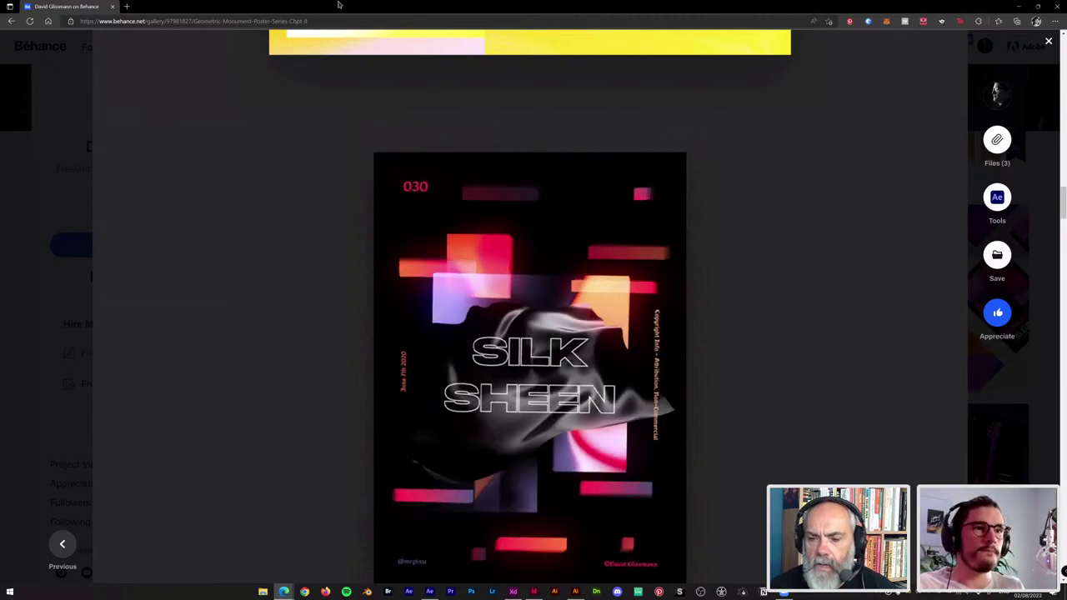
key(alt+Tab)
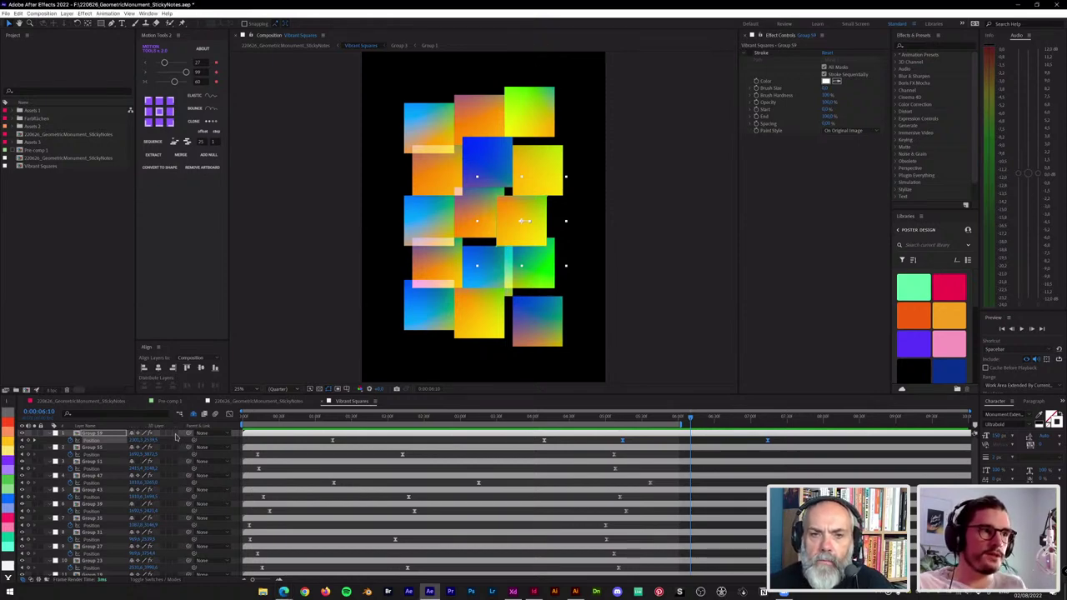
Step: Make Group 59 a 3D layer, try moving its square along the Z axis, and undo the move
click(176, 434)
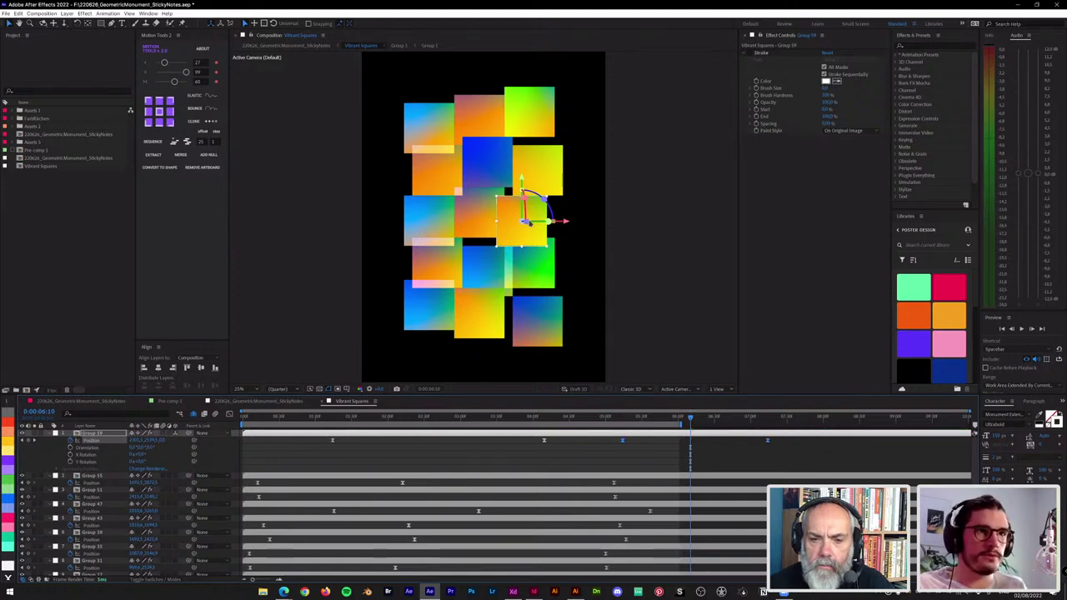
drag(542, 236, 573, 261)
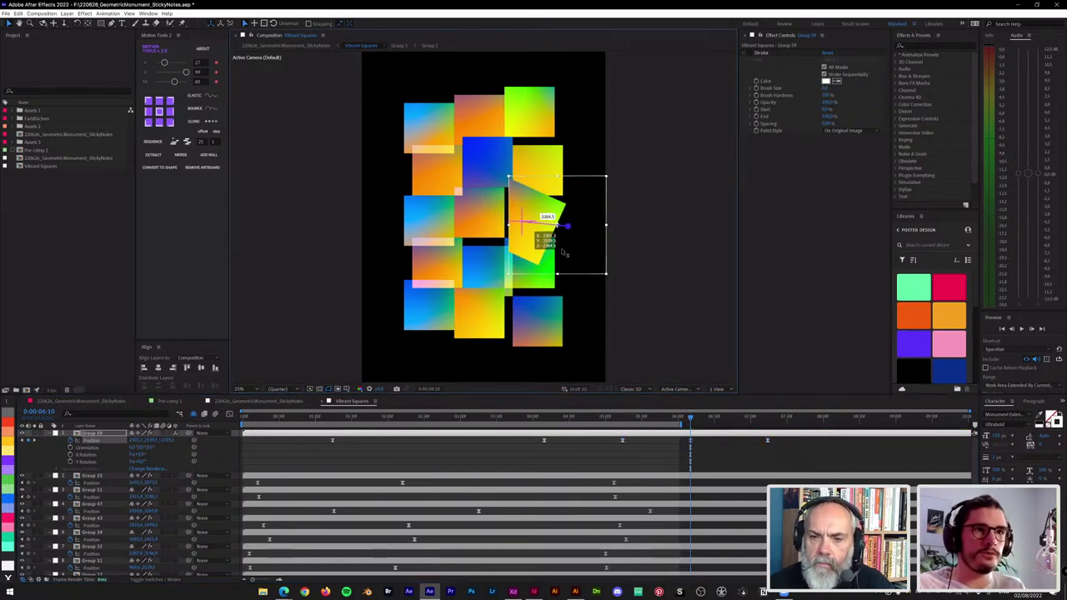
drag(536, 231, 559, 259)
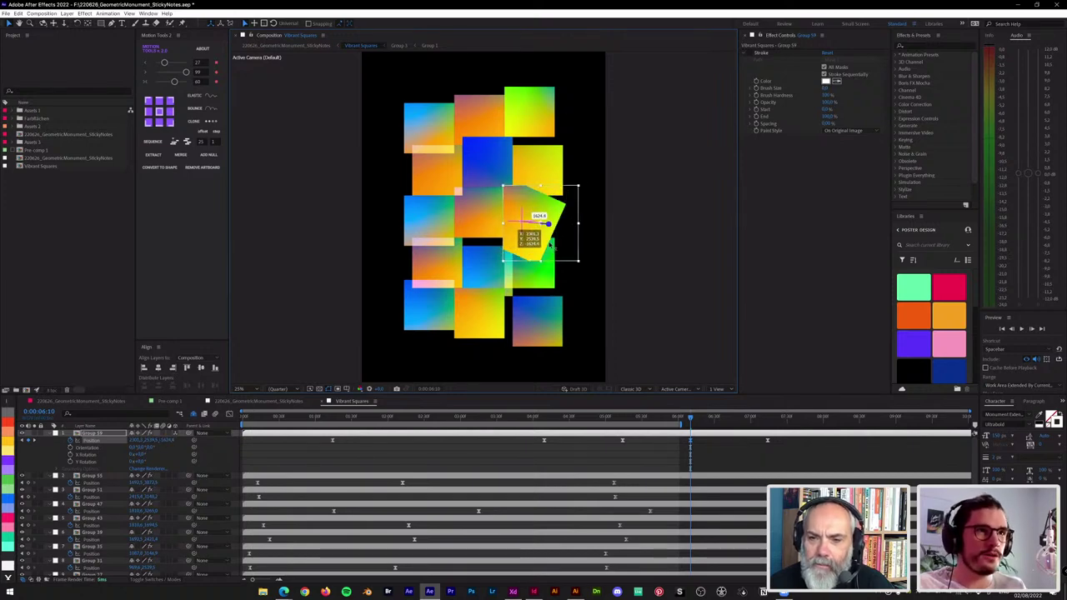
drag(540, 238, 541, 236)
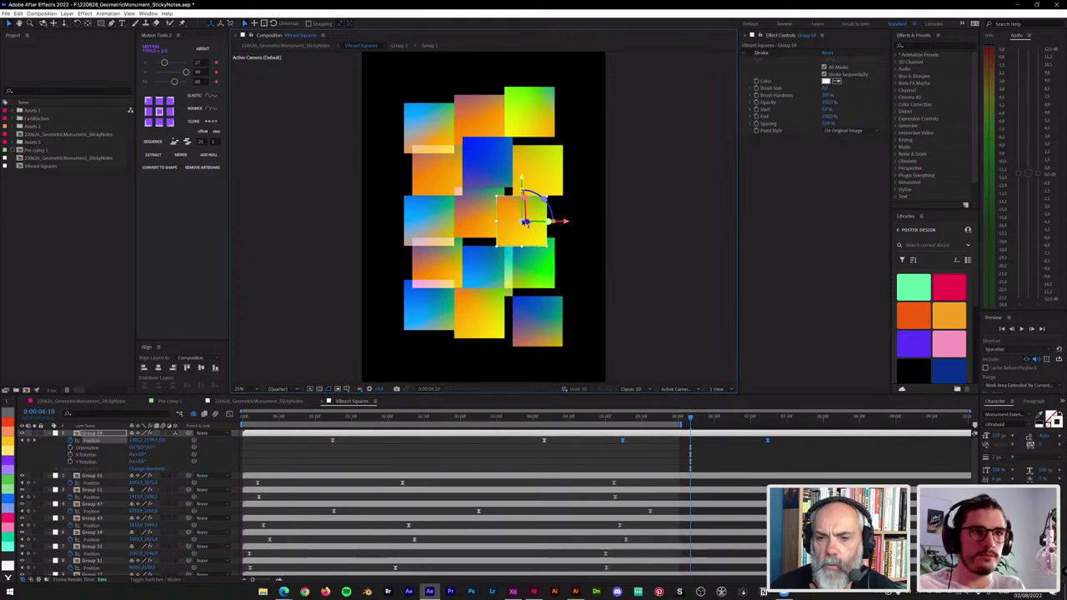
mouse_move(518, 219)
mouse_down()
mouse_move(557, 226)
mouse_move(528, 221)
mouse_up()
key(ctrl+z)
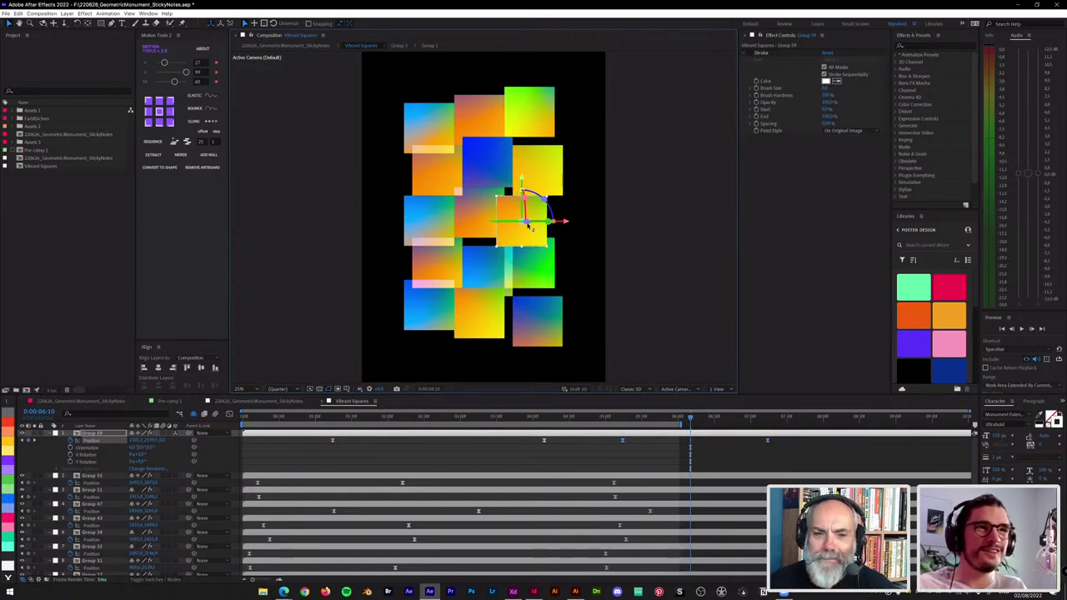
Step: Try tilting Group 59's square in 3D, undo the tilt, and make it a 2D layer again with nothing selected
drag(524, 198, 524, 223)
key(ctrl+z)
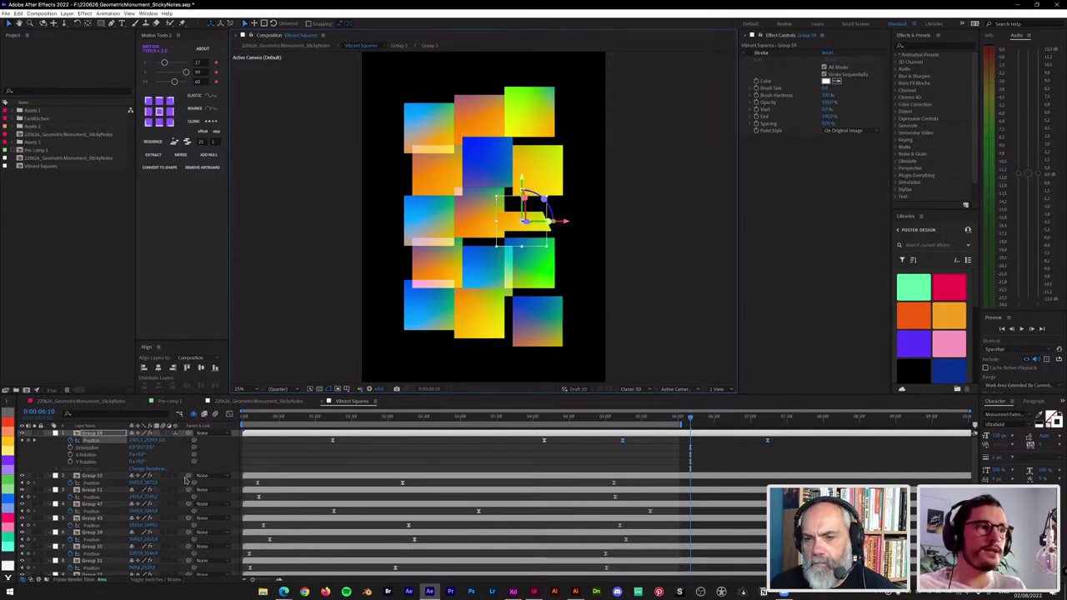
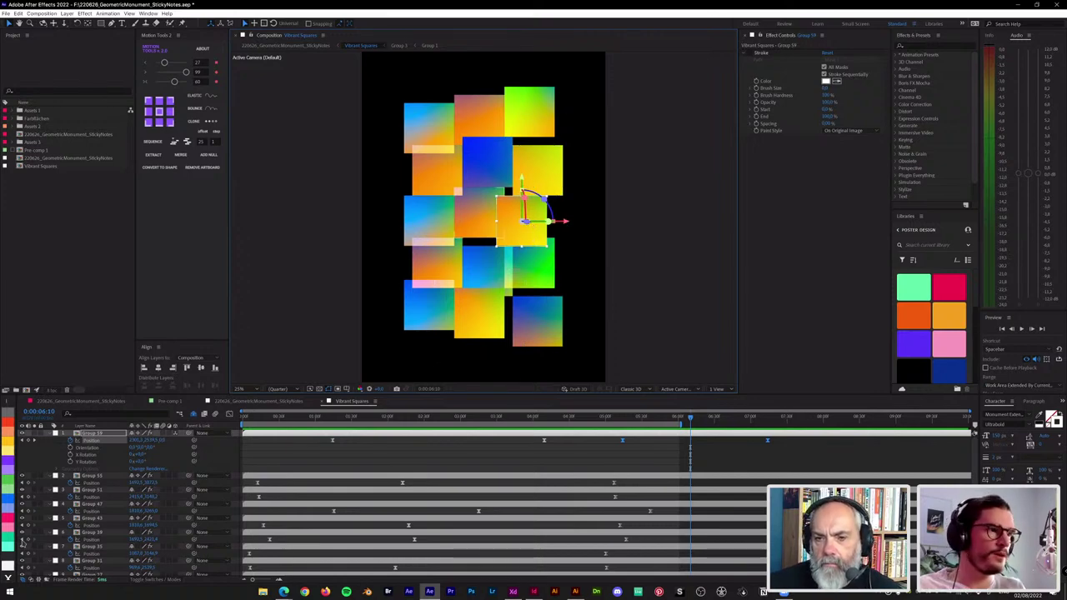
click(175, 434)
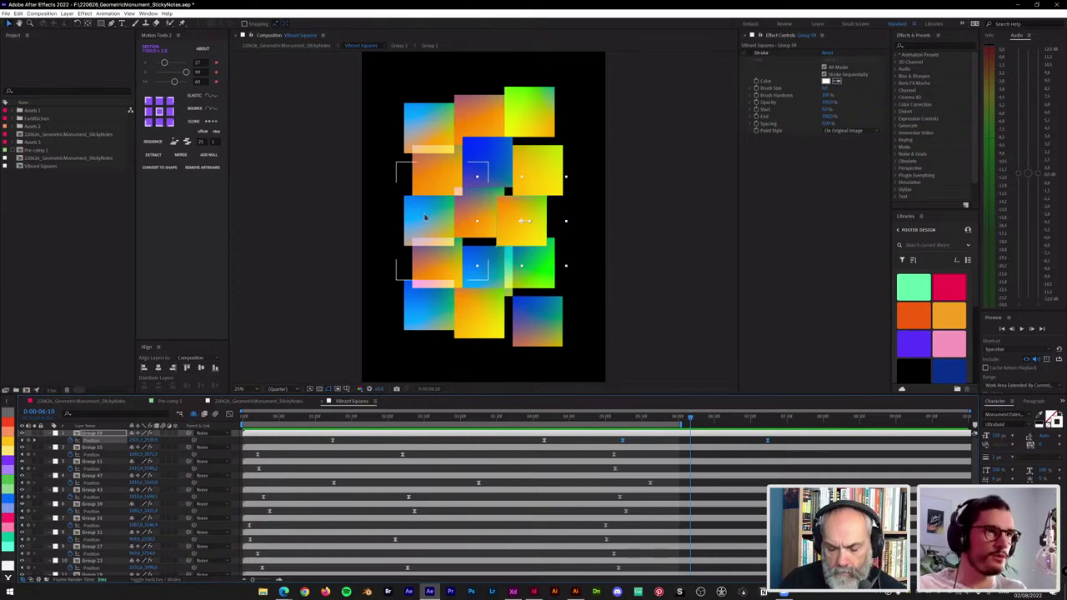
click(426, 220)
click(337, 300)
click(292, 454)
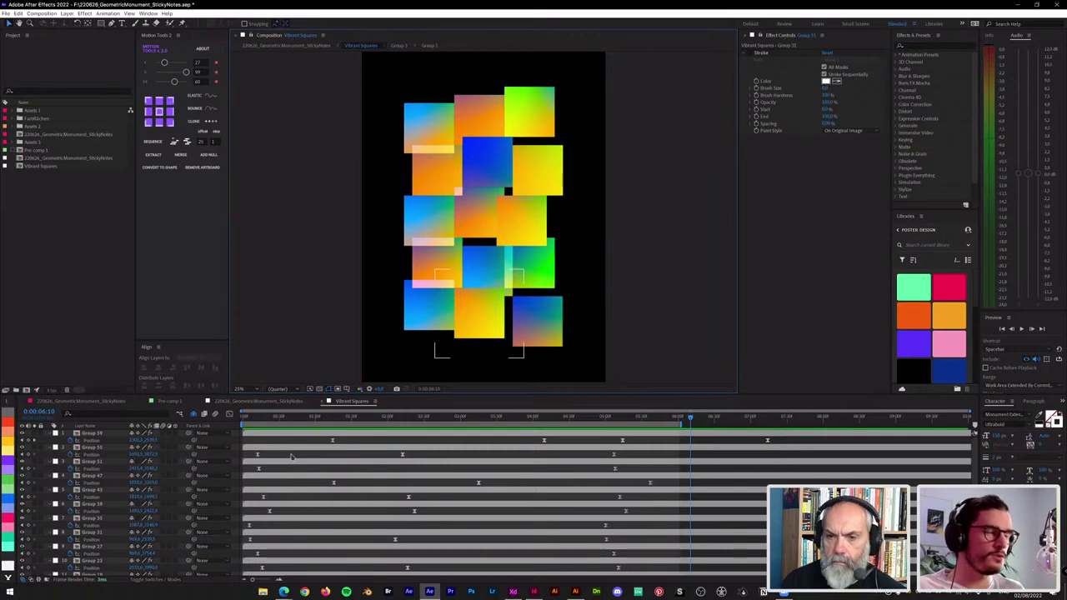
key(ctrl+shift+a)
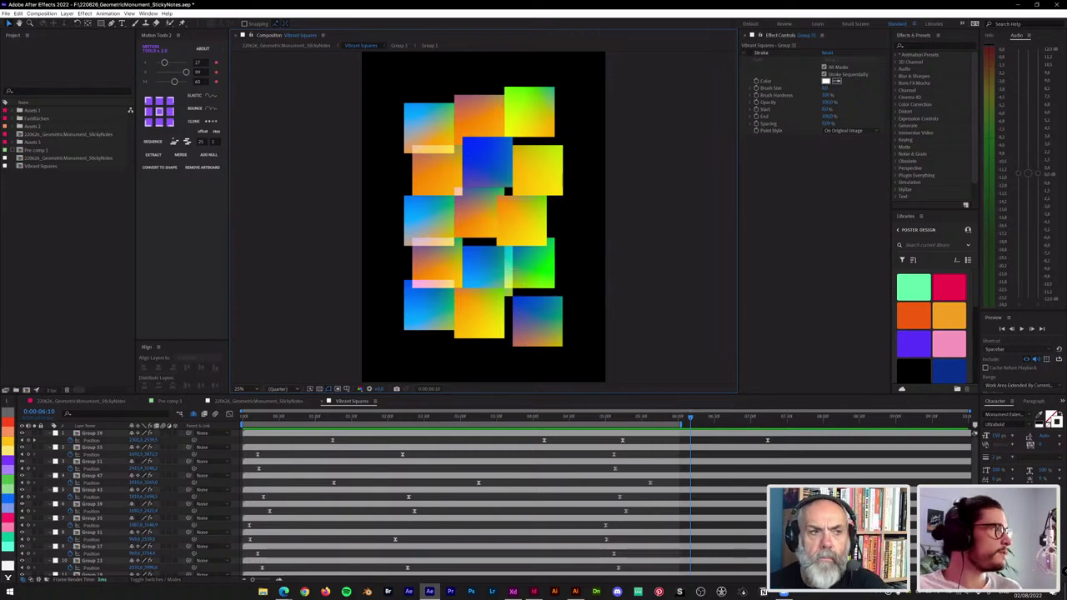
key(alt+Tab)
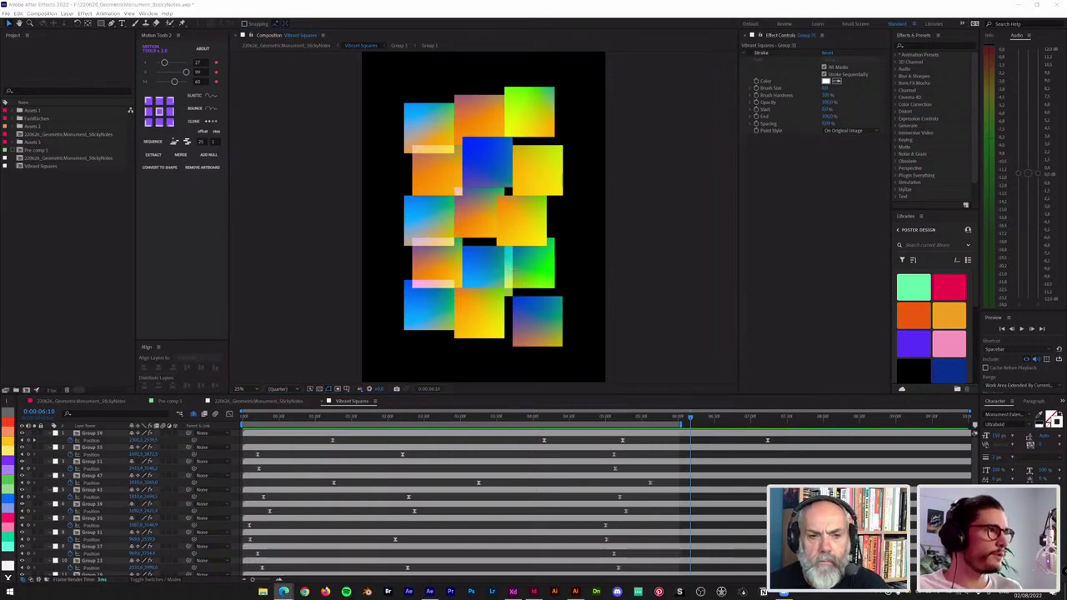
key(alt+Tab)
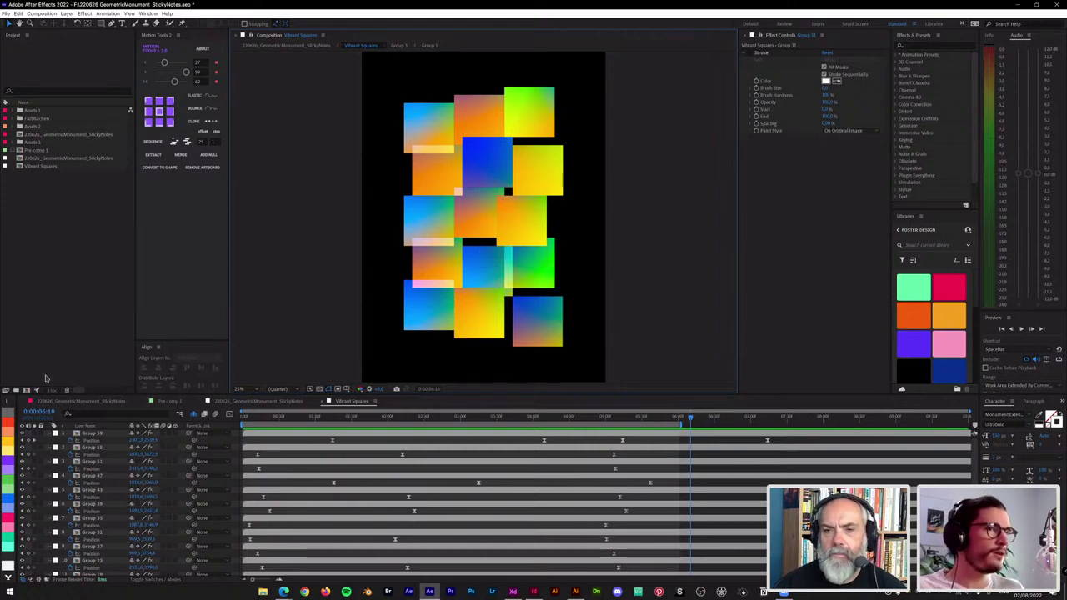
Step: Try rotating Group 59's square into a diamond orientation and undo the rotation
click(496, 231)
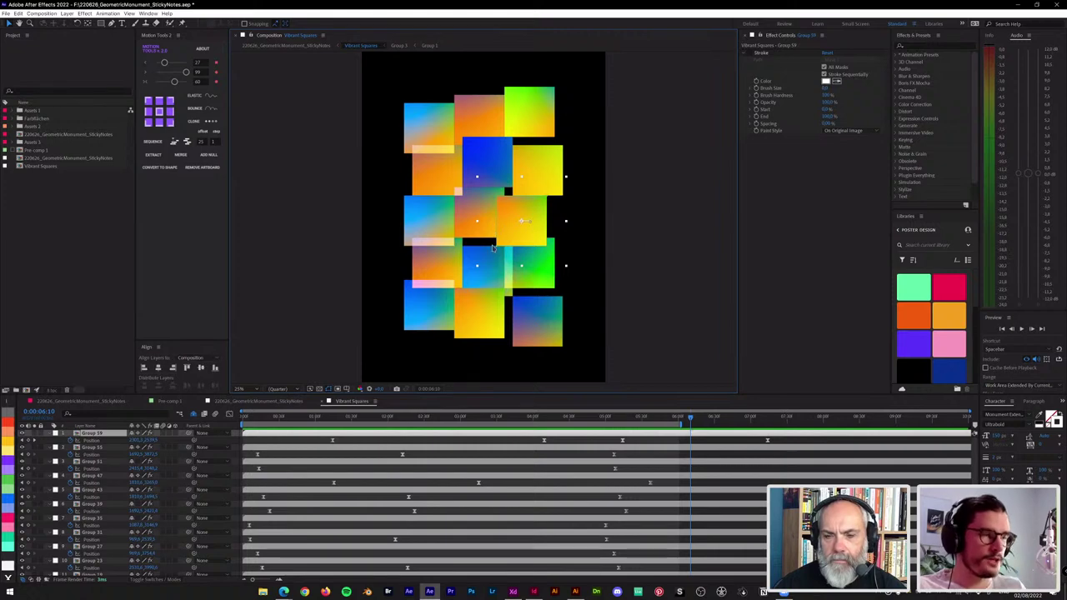
key(r)
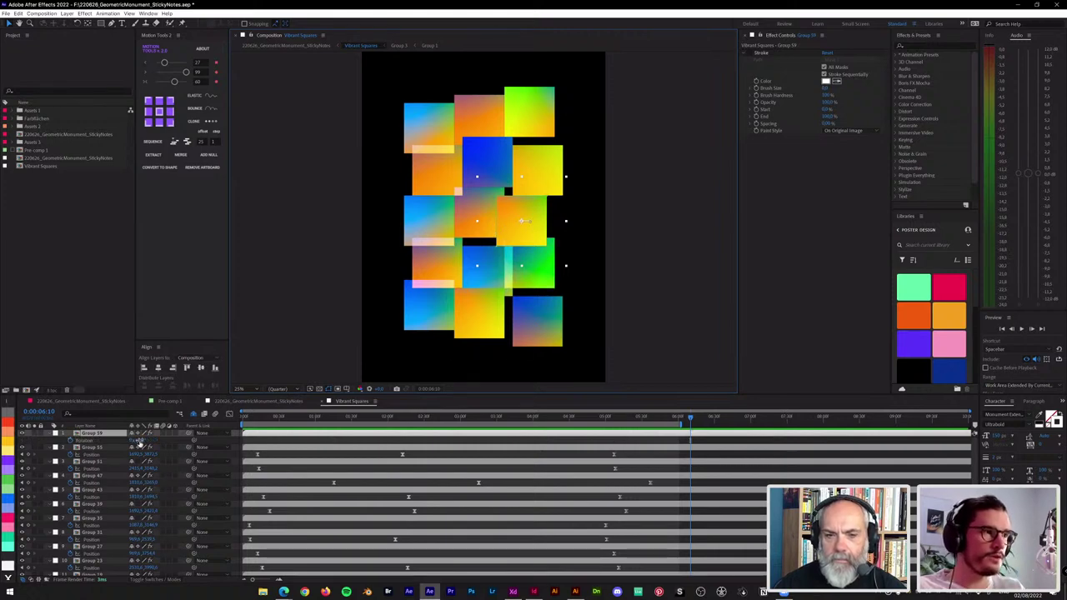
drag(138, 441, 163, 443)
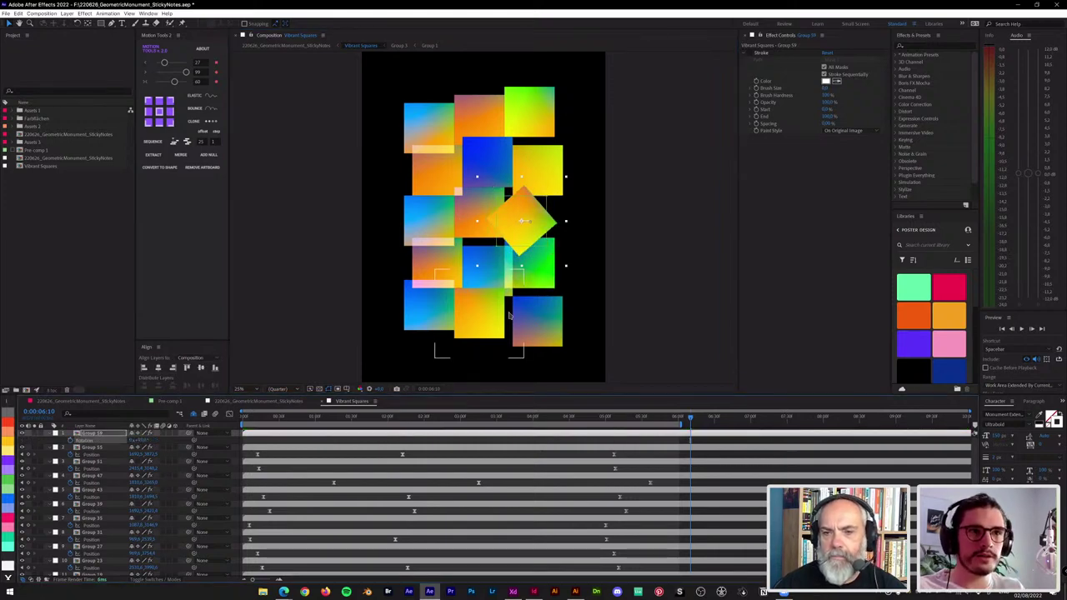
key(ctrl+z)
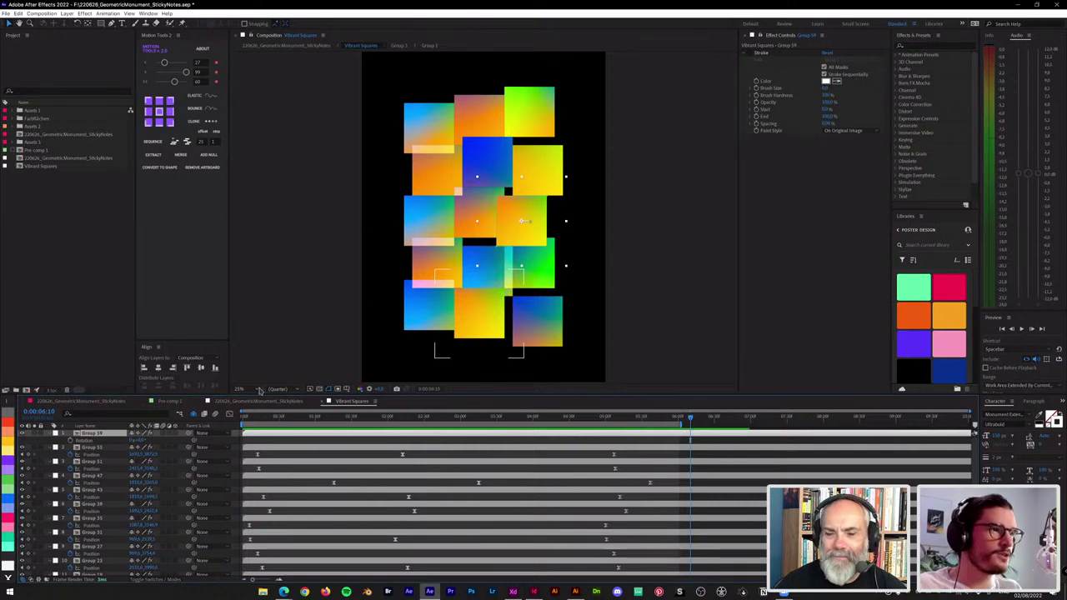
Step: Return to the start of the timeline and add a new adjustment layer above the Vibrant Squares layers
drag(246, 420, 241, 424)
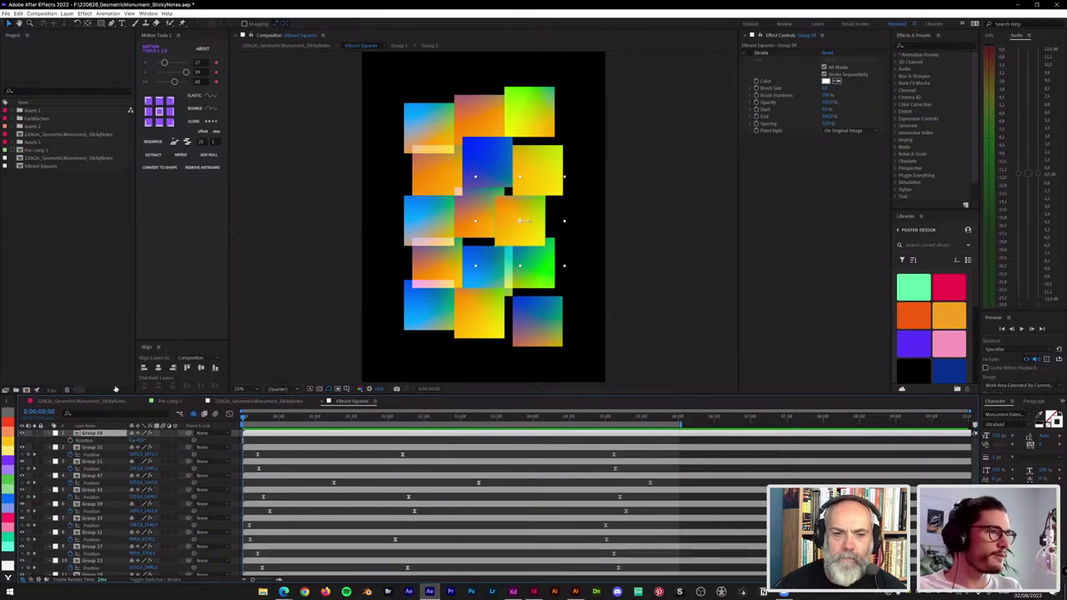
click(66, 14)
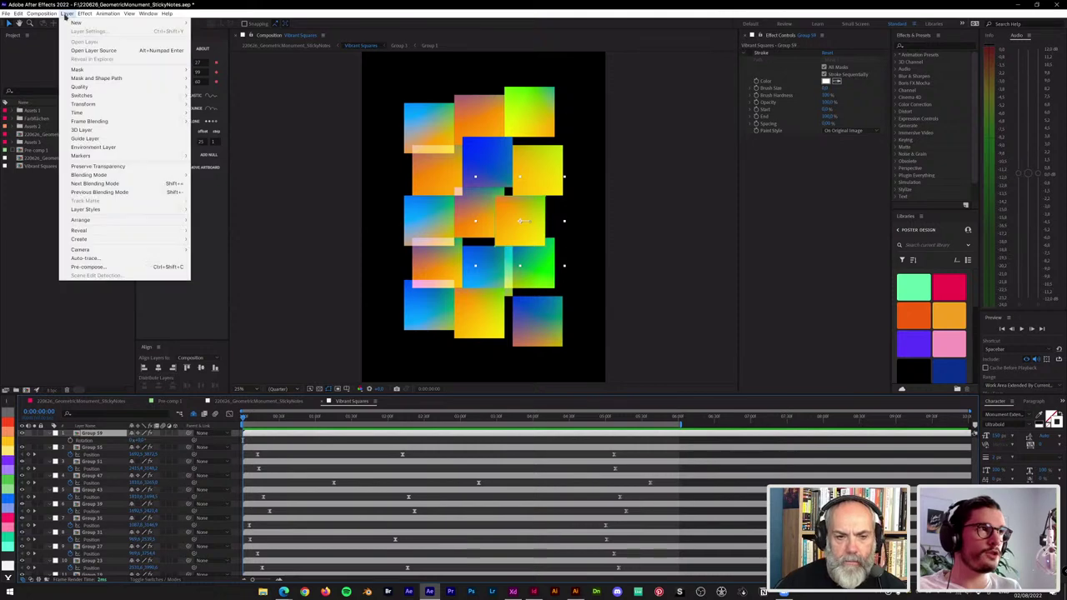
mouse_move(77, 23)
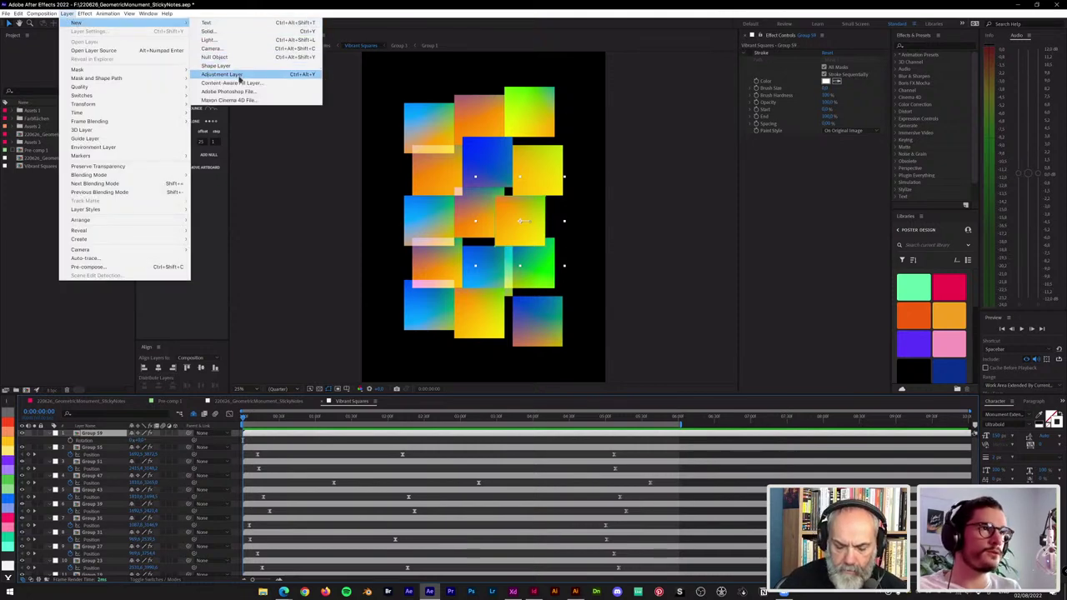
click(303, 76)
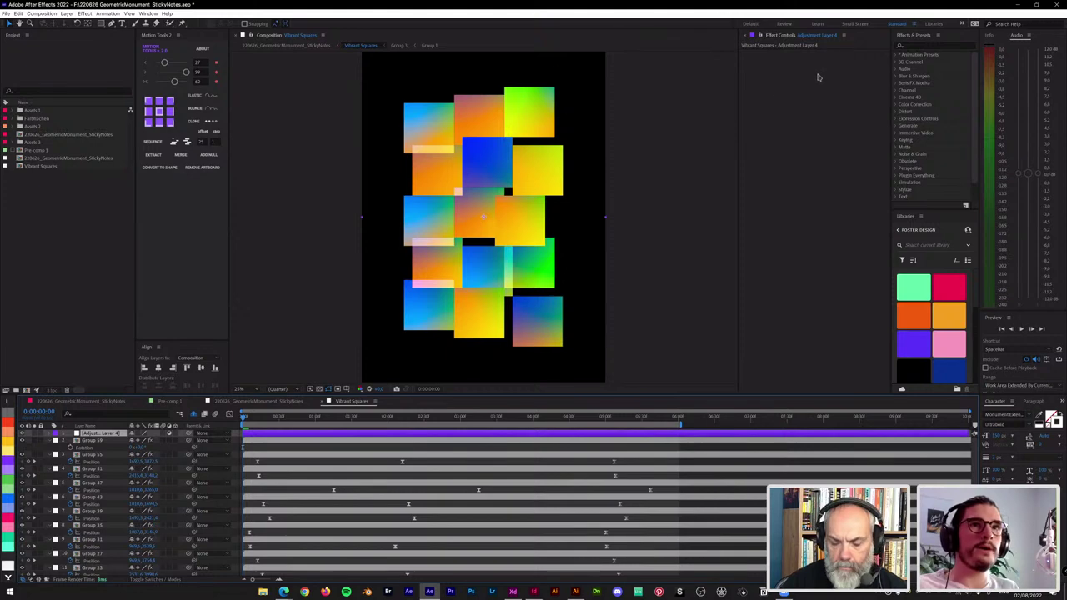
Step: Find the Stylize Glow effect and apply it to the adjustment layer
click(921, 45)
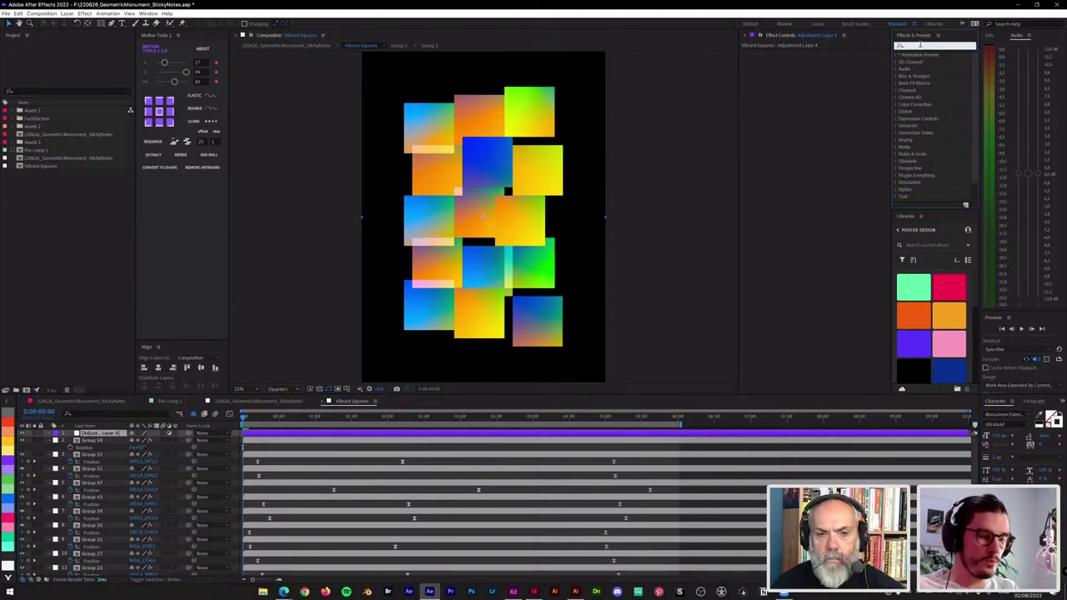
text(glow)
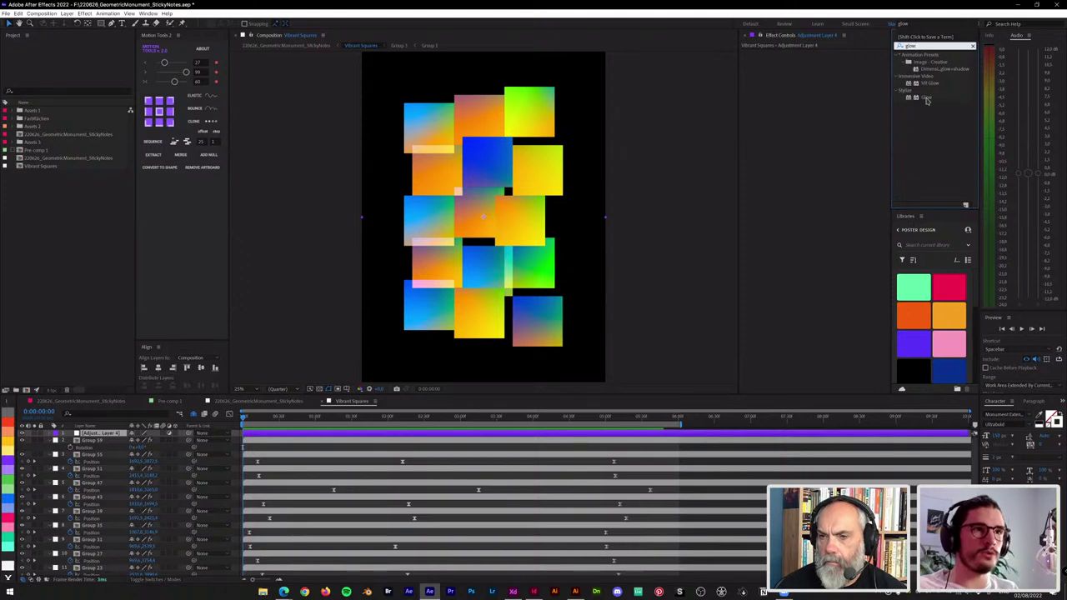
drag(927, 101, 802, 63)
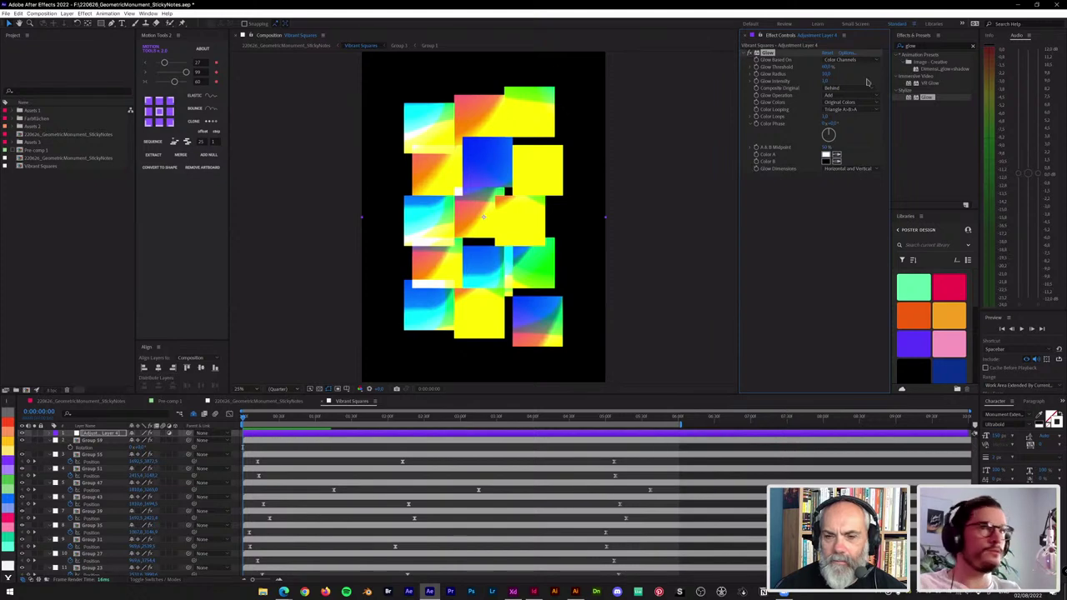
Step: Set the adjustment layer's Glow Threshold to 99.9%
click(827, 67)
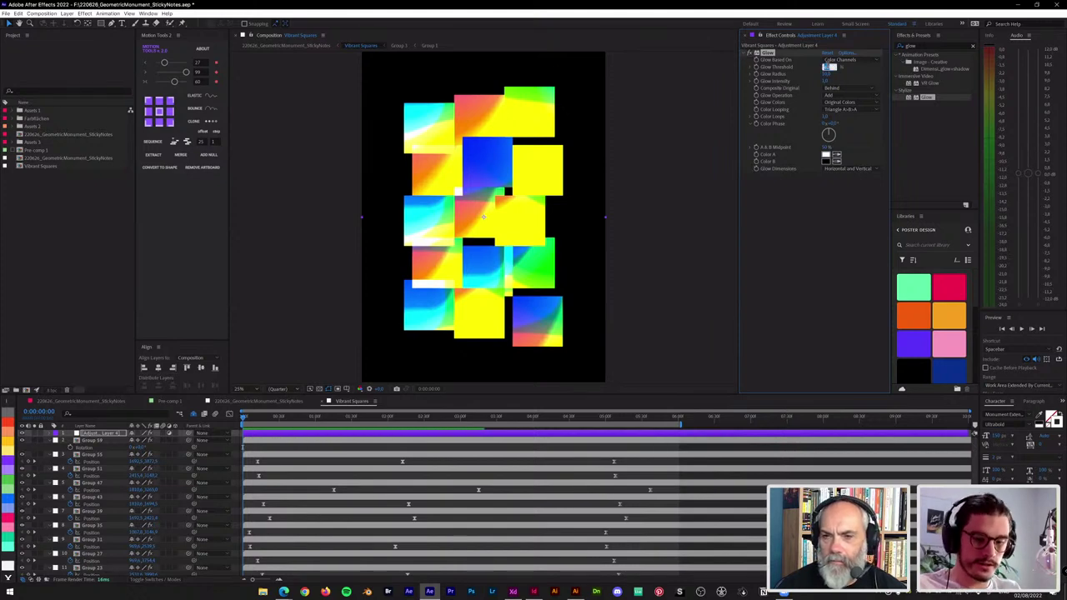
text(90)
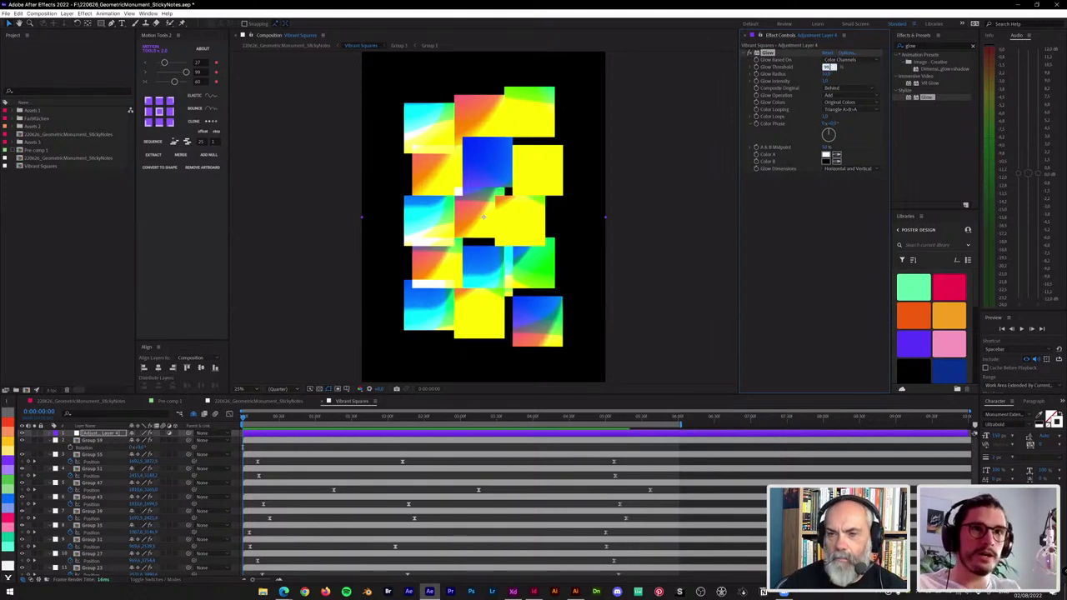
text(9)
key(Return)
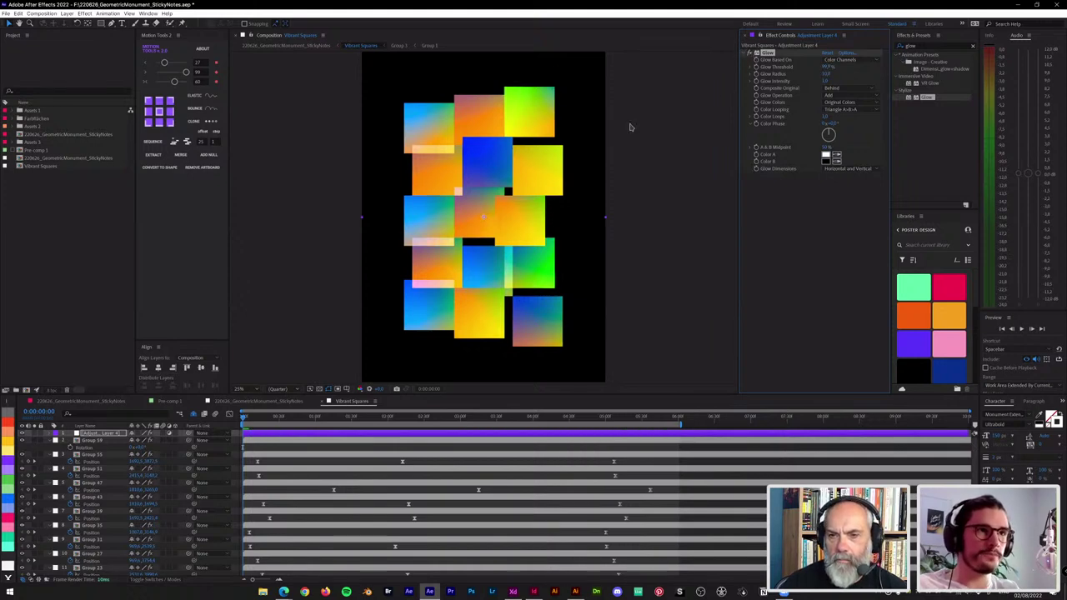
key(period)
key(comma)
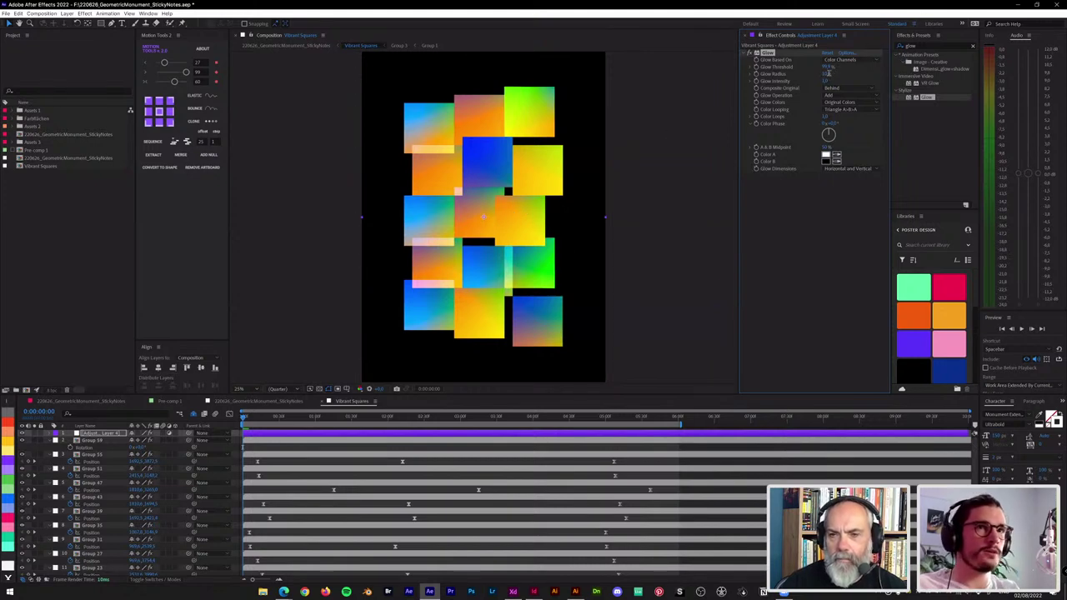
Step: Increase the Glow Radius and compare the squares with the Glow effect off and on
click(828, 74)
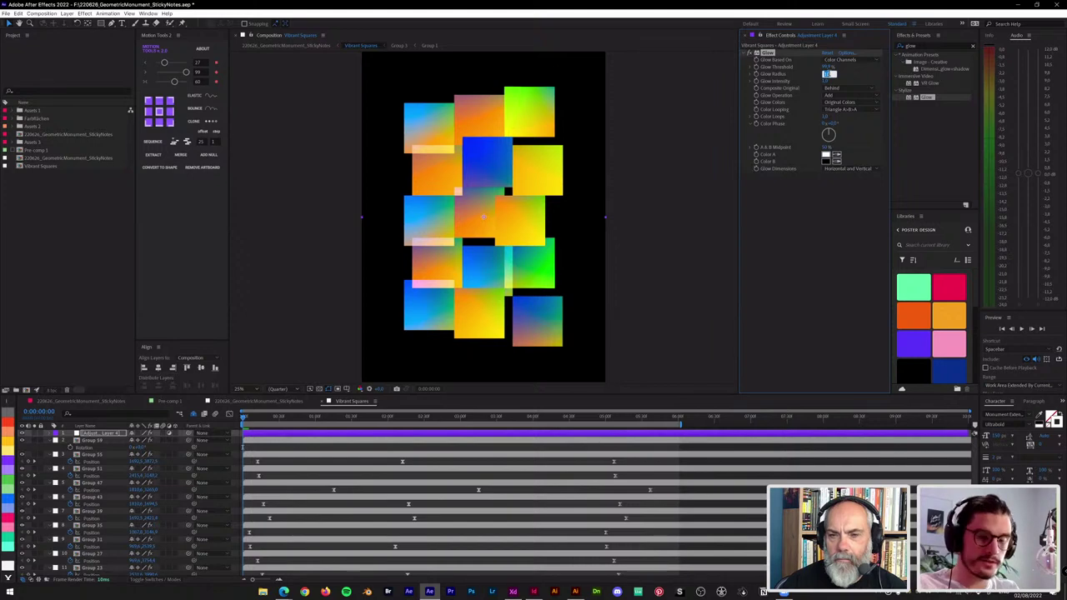
text(5)
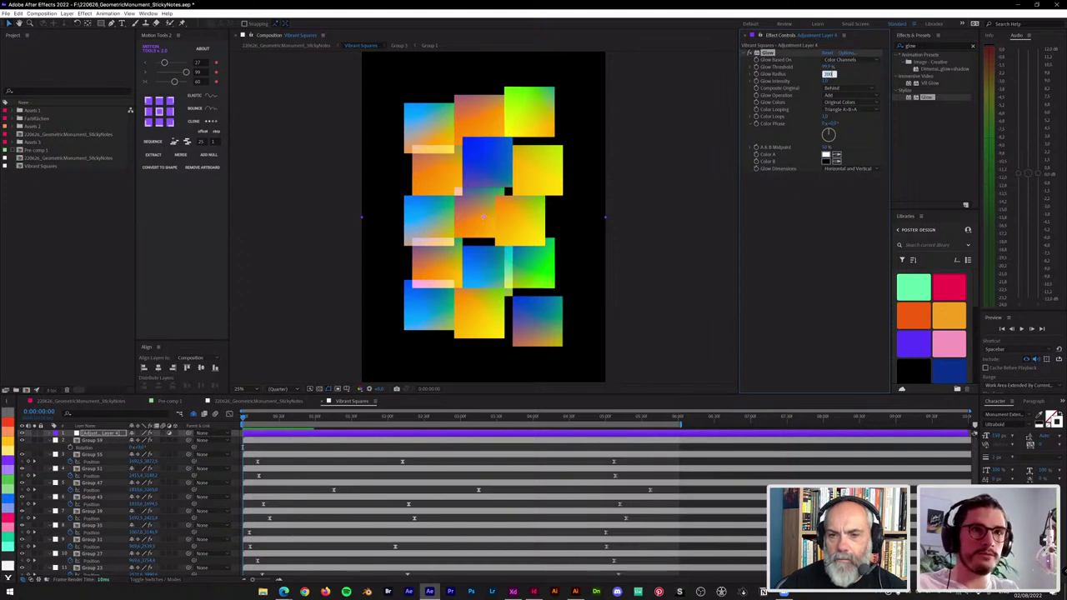
key(Return)
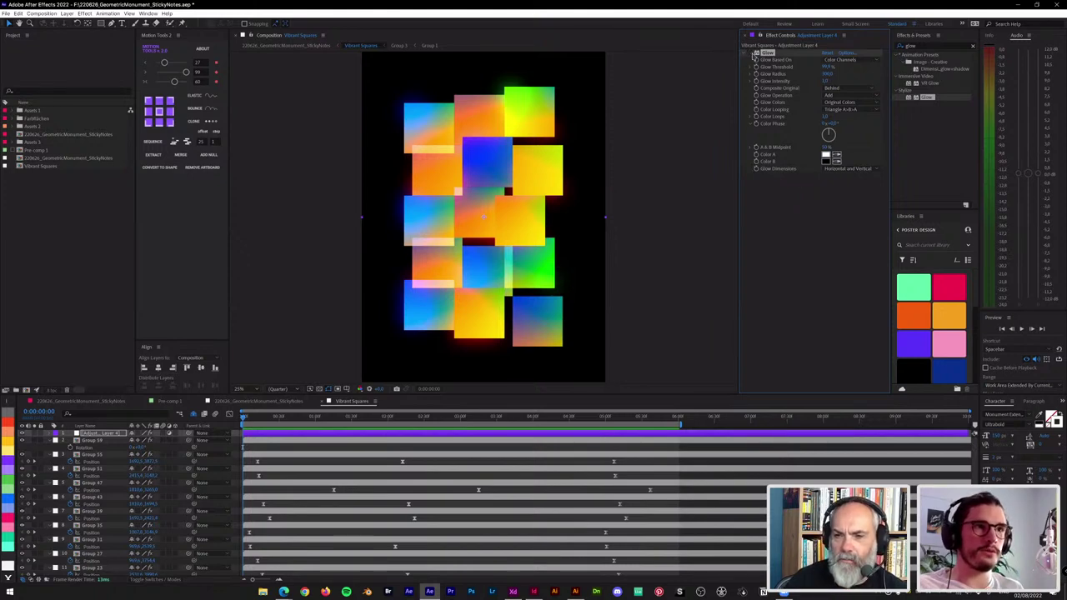
click(756, 53)
click(755, 54)
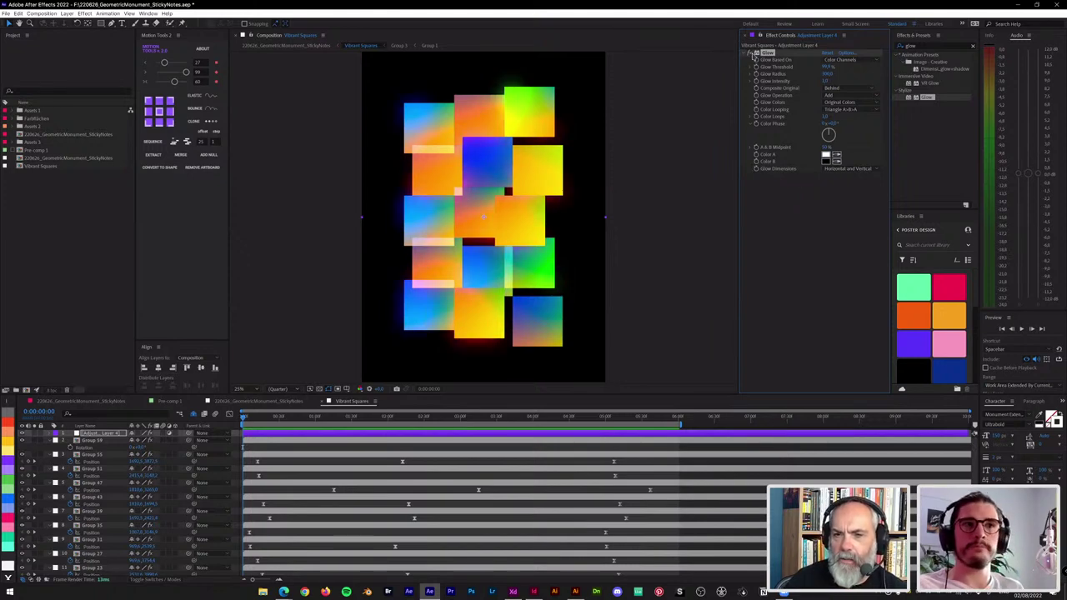
Step: Try a Glow Radius of 400 and raise it further to 800
click(830, 74)
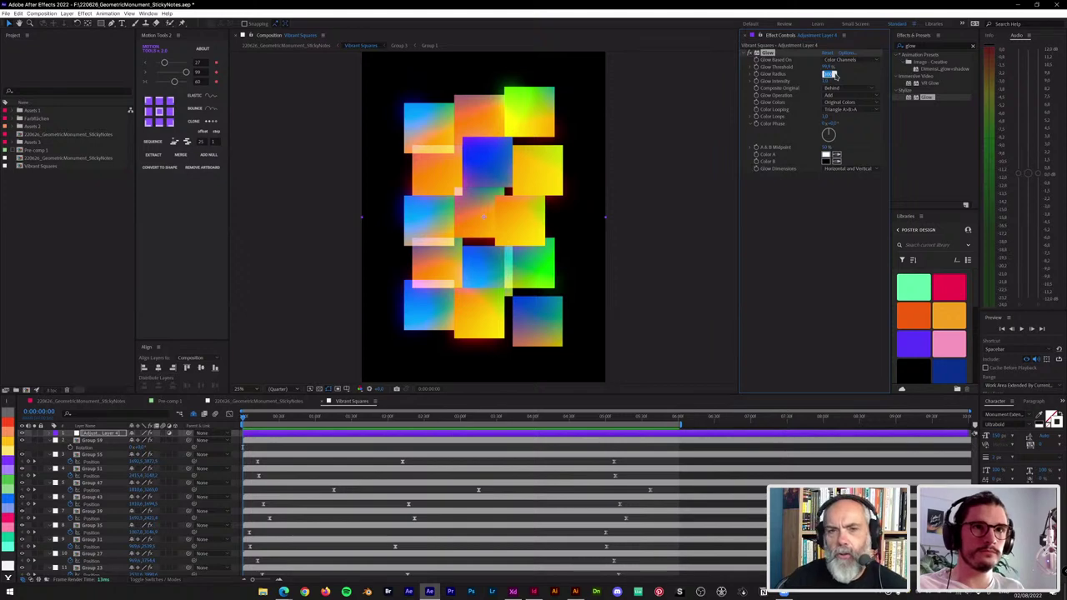
text(400)
key(Return)
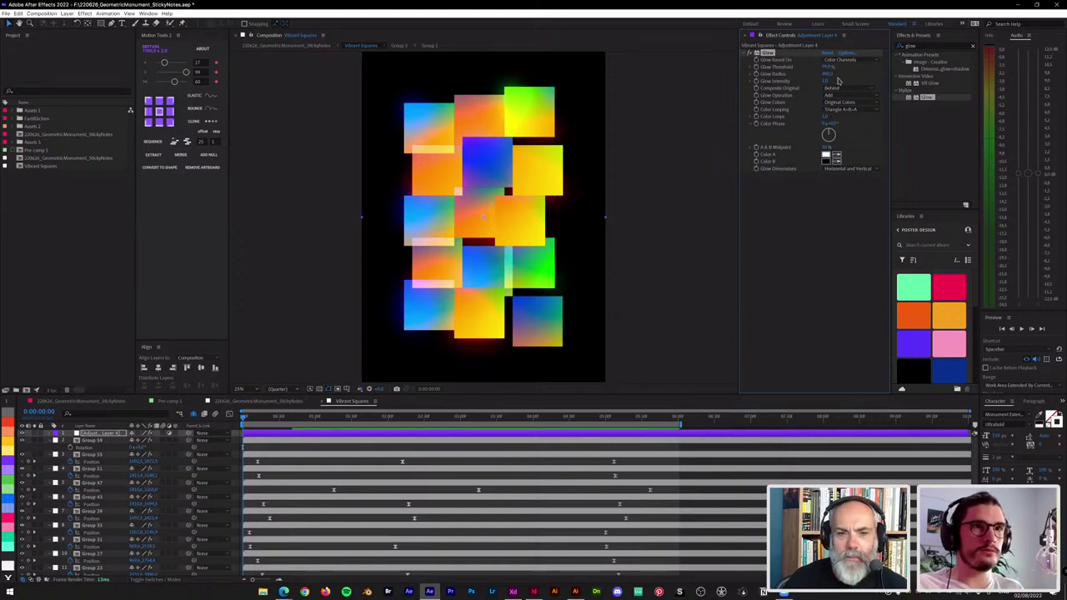
click(829, 74)
text(800)
key(Return)
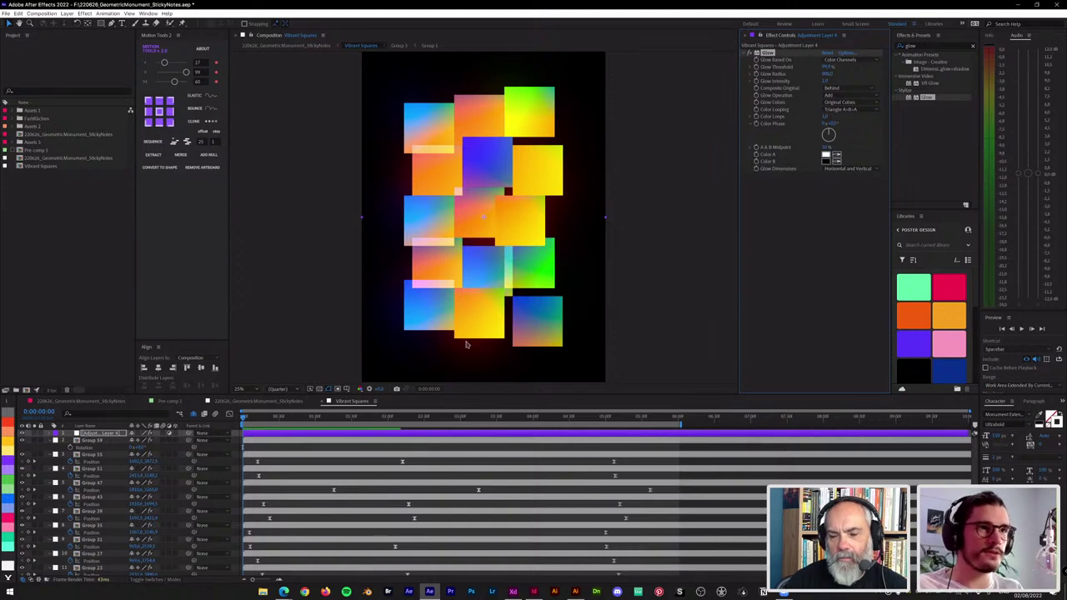
Step: Try a duplicate of the Glow effect with a smaller radius on the adjustment layer, and delete the duplicate
key(ctrl+d)
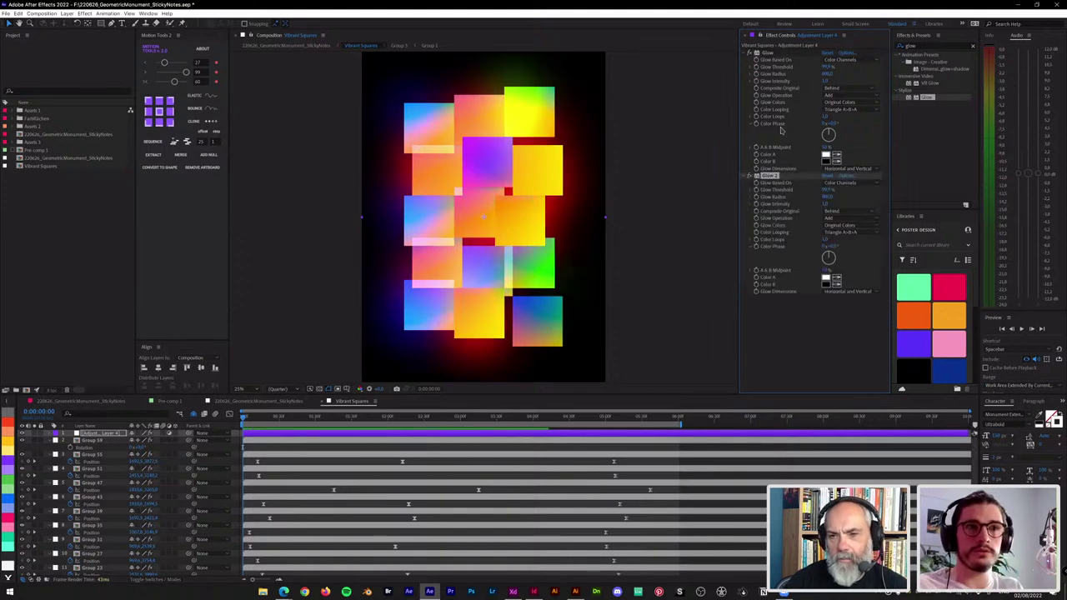
click(829, 197)
text(40)
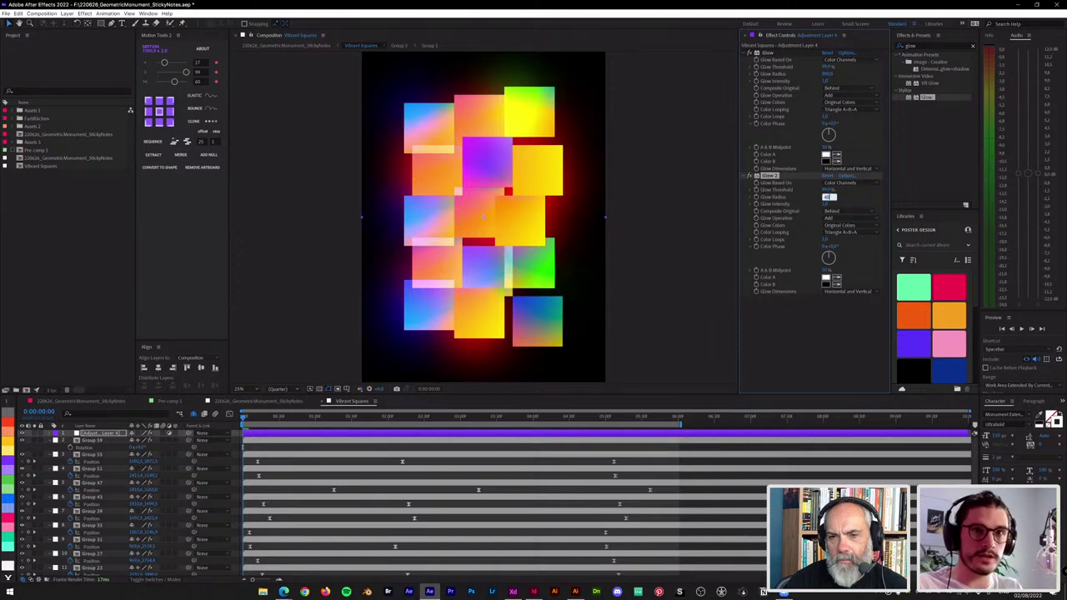
key(Return)
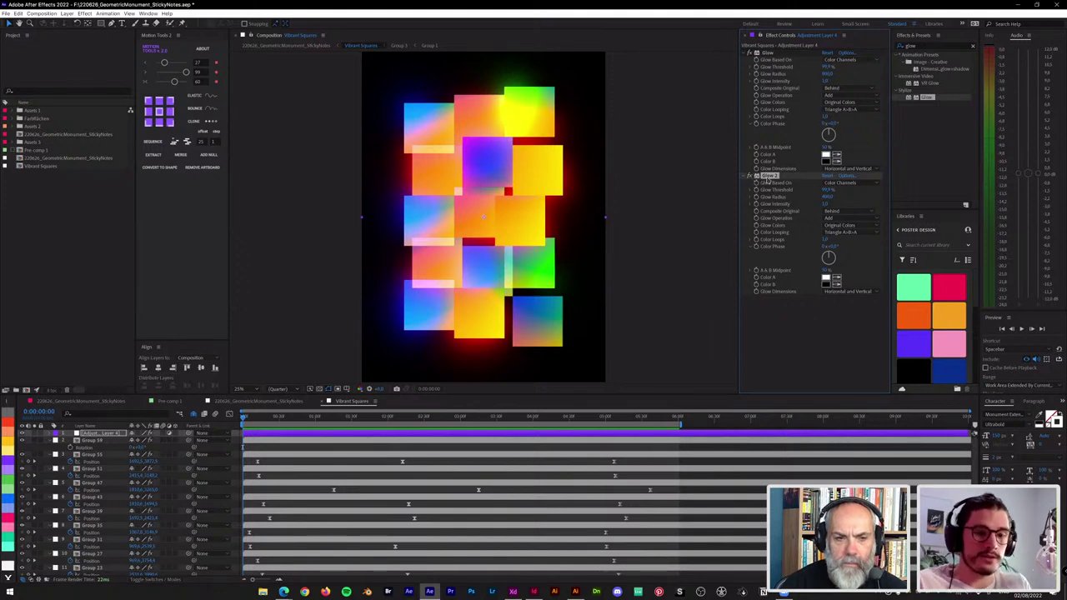
key(Delete)
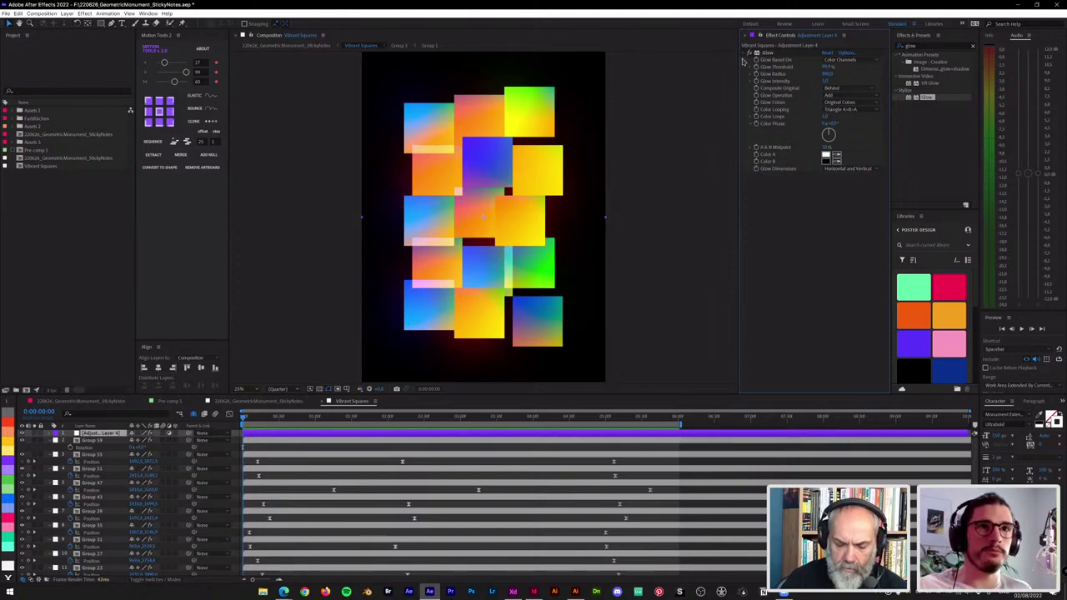
Step: Collapse the Glow settings and apply the Radial Blur effect to the adjustment layer below Glow
click(749, 53)
click(921, 47)
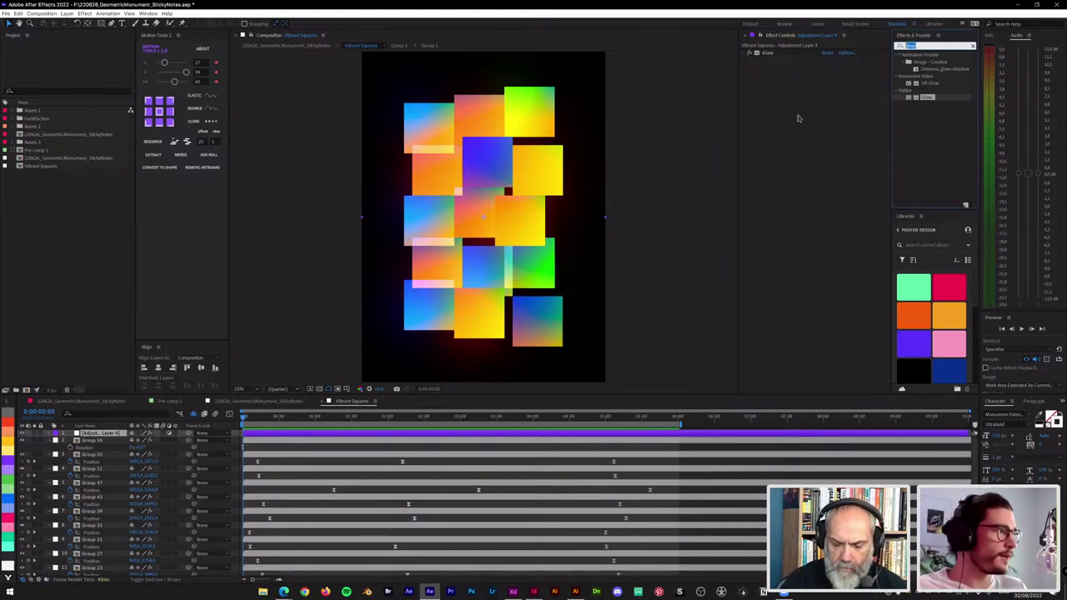
text(raddial)
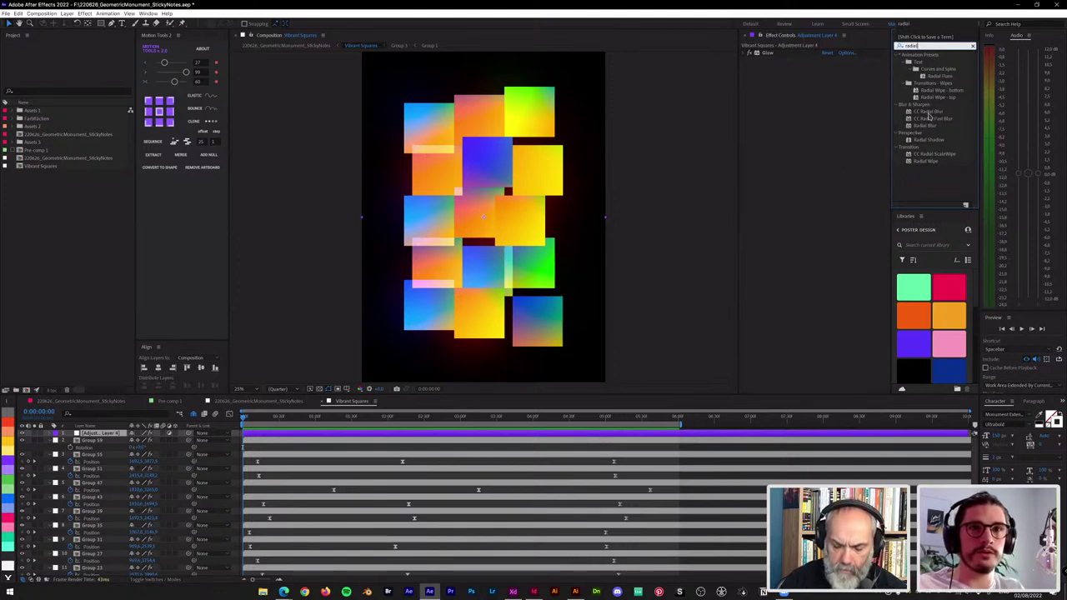
drag(928, 125, 765, 75)
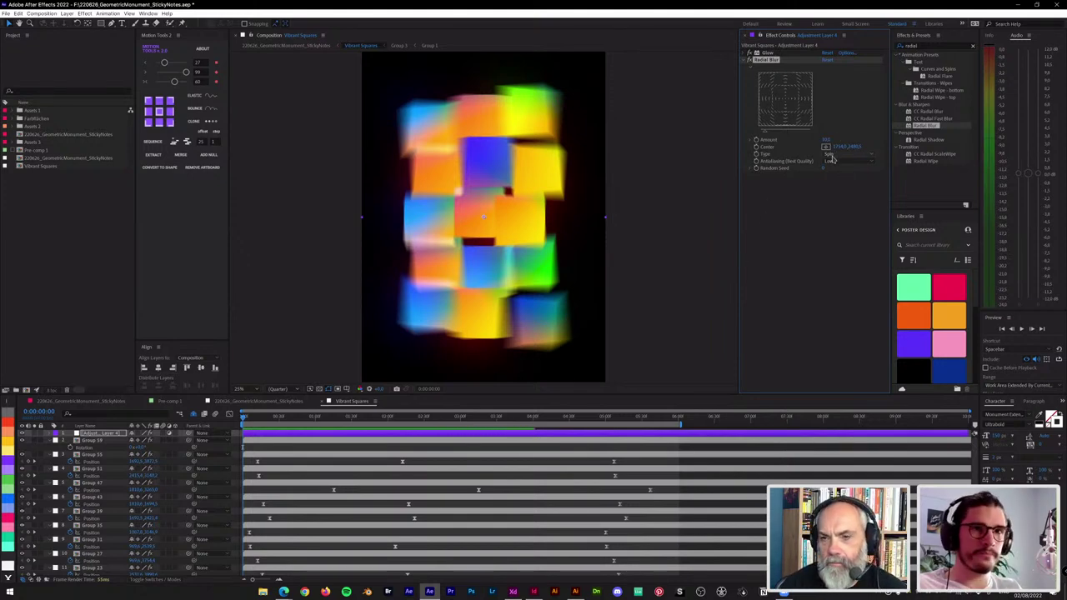
Step: Set the Radial Blur's Type to Zoom and its Amount to 20
click(834, 158)
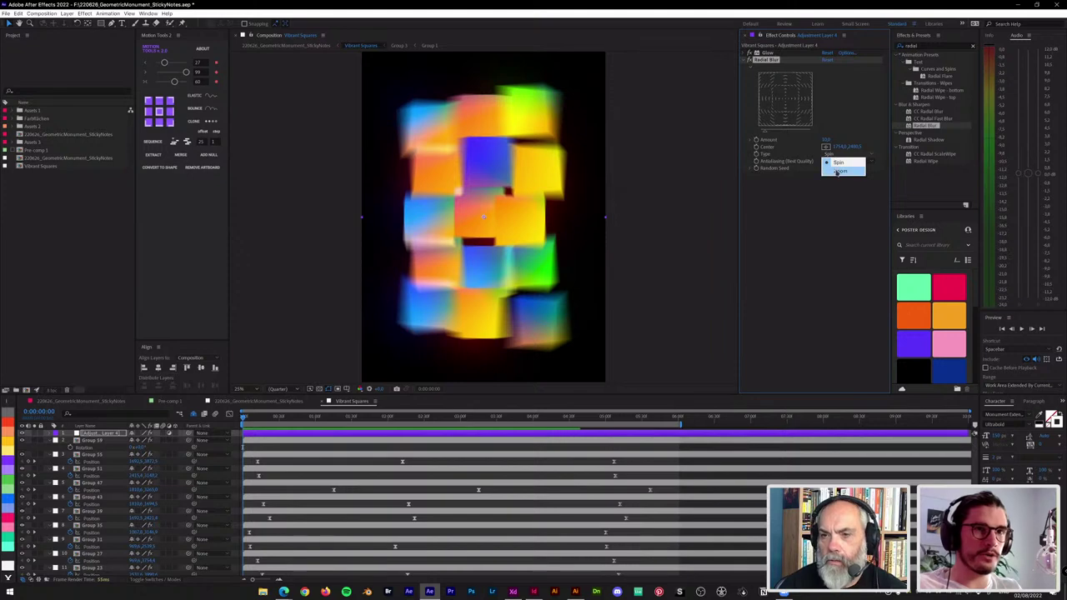
click(838, 171)
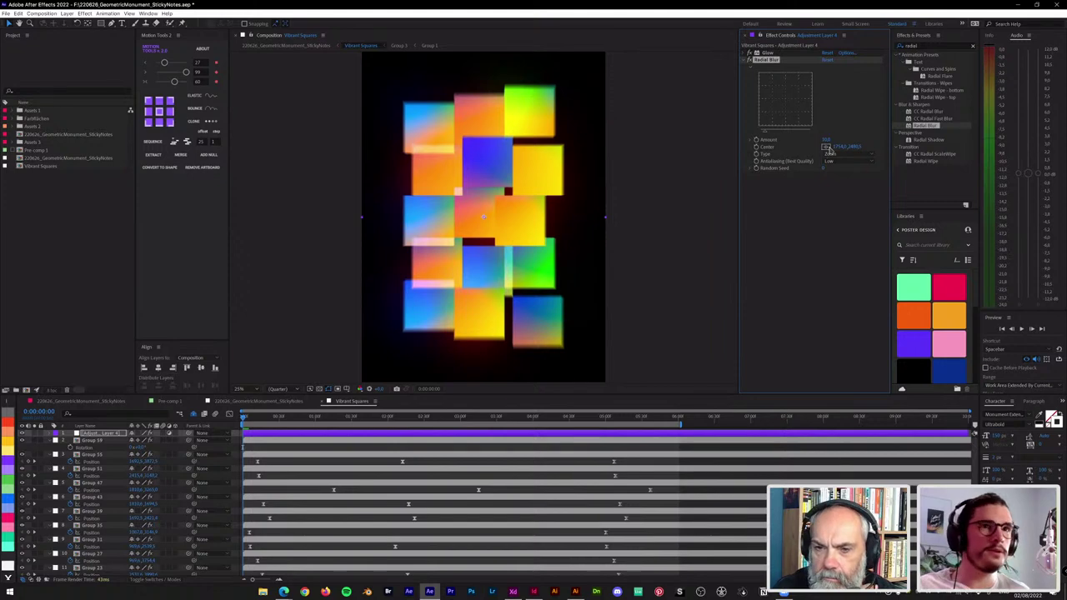
mouse_move(826, 140)
mouse_down()
mouse_move(840, 140)
mouse_move(826, 138)
mouse_up()
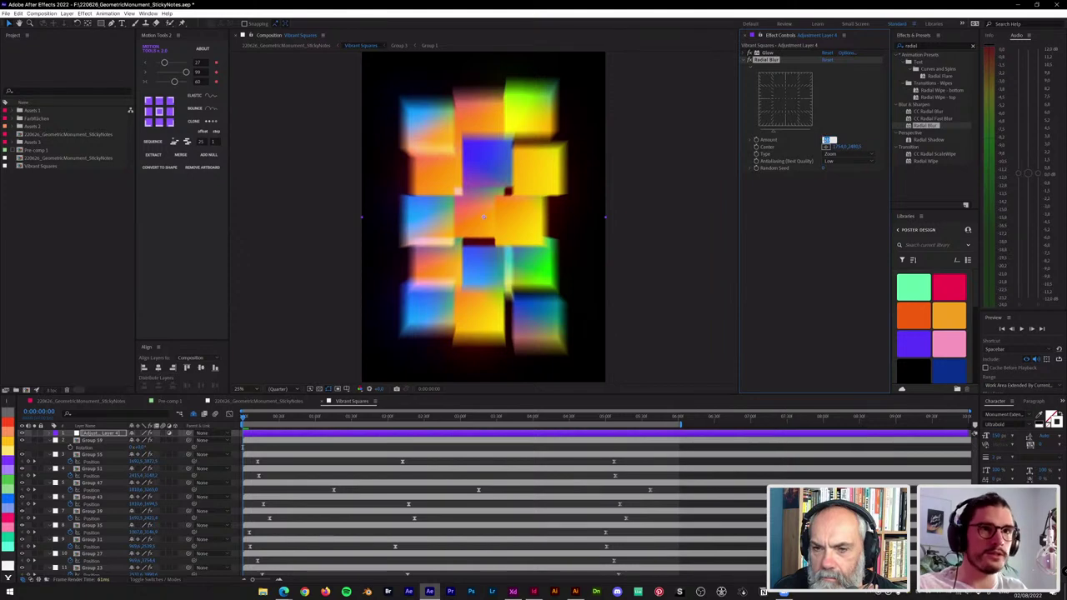
text(20)
key(Return)
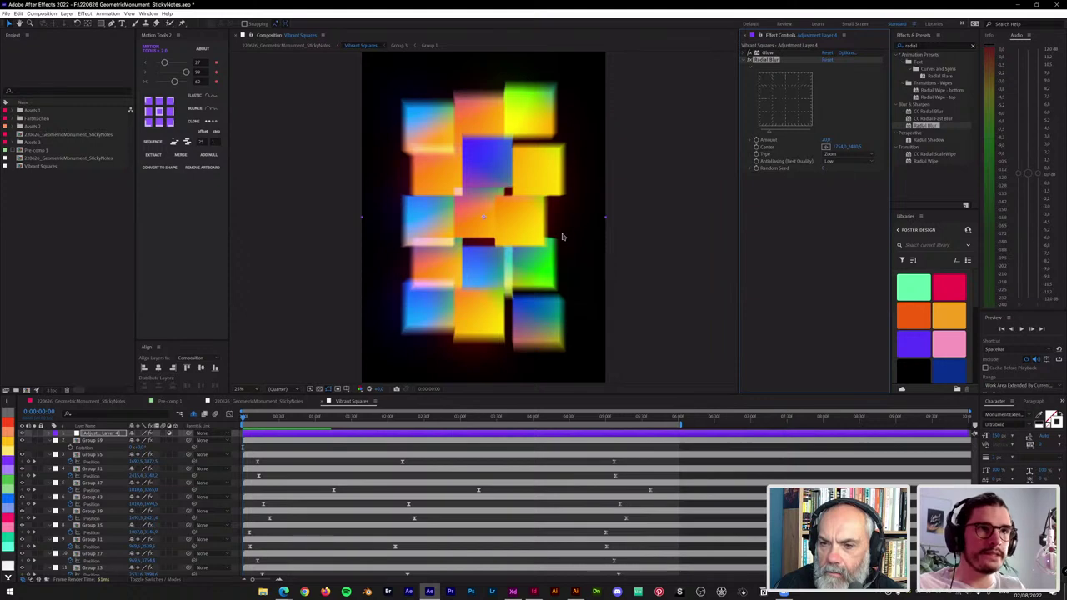
Step: Try a higher Random Seed for the Radial Blur, check the blurred square edges, and set the seed back to 0
scroll(565, 237, up, 3)
drag(642, 244, 531, 242)
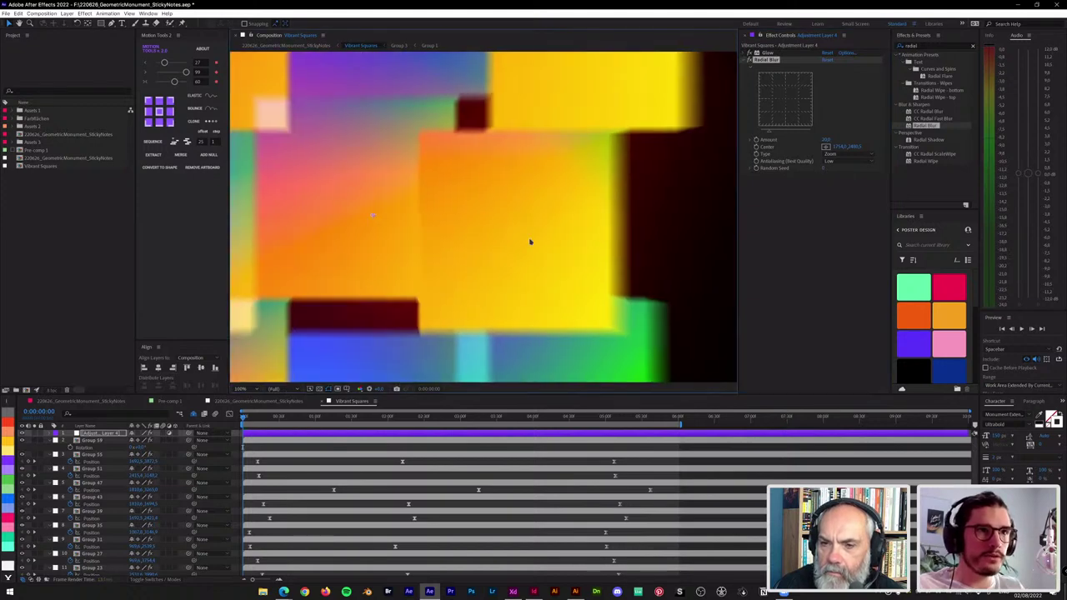
drag(823, 167, 845, 173)
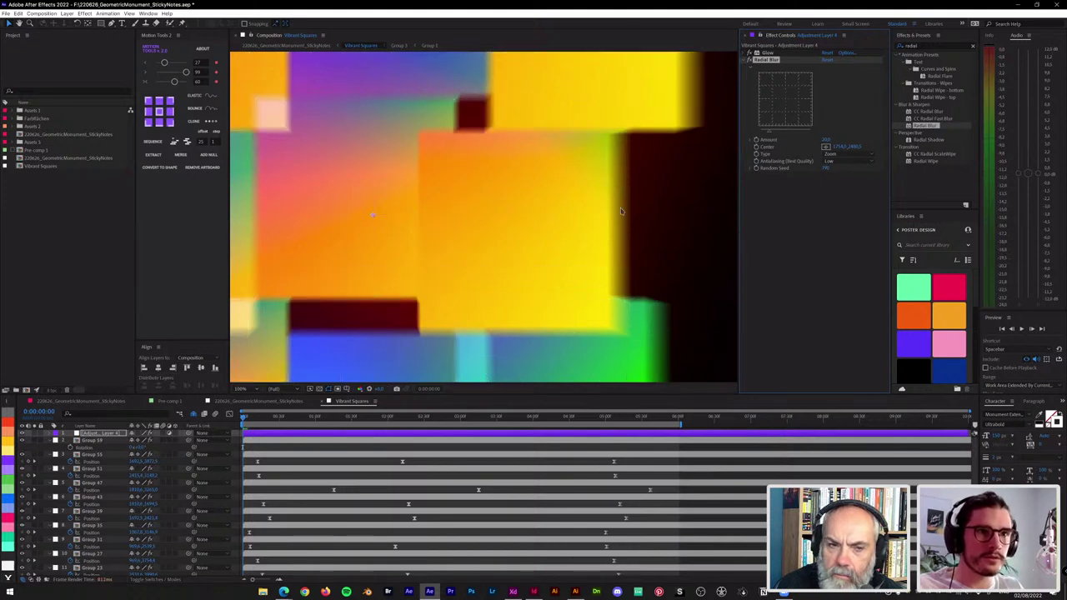
scroll(618, 189, down, 4)
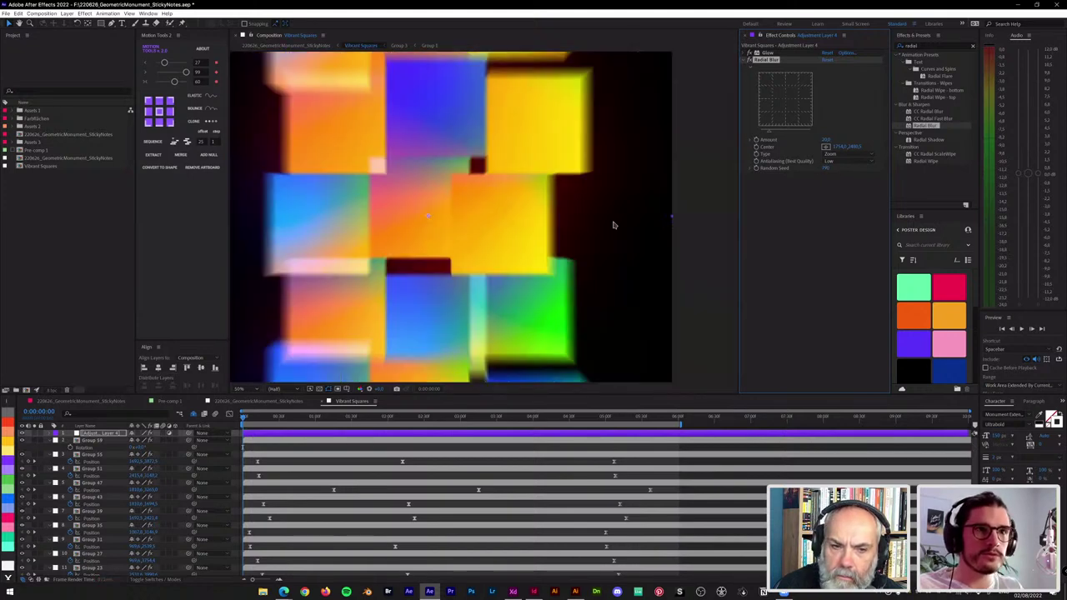
scroll(549, 192, up, 2)
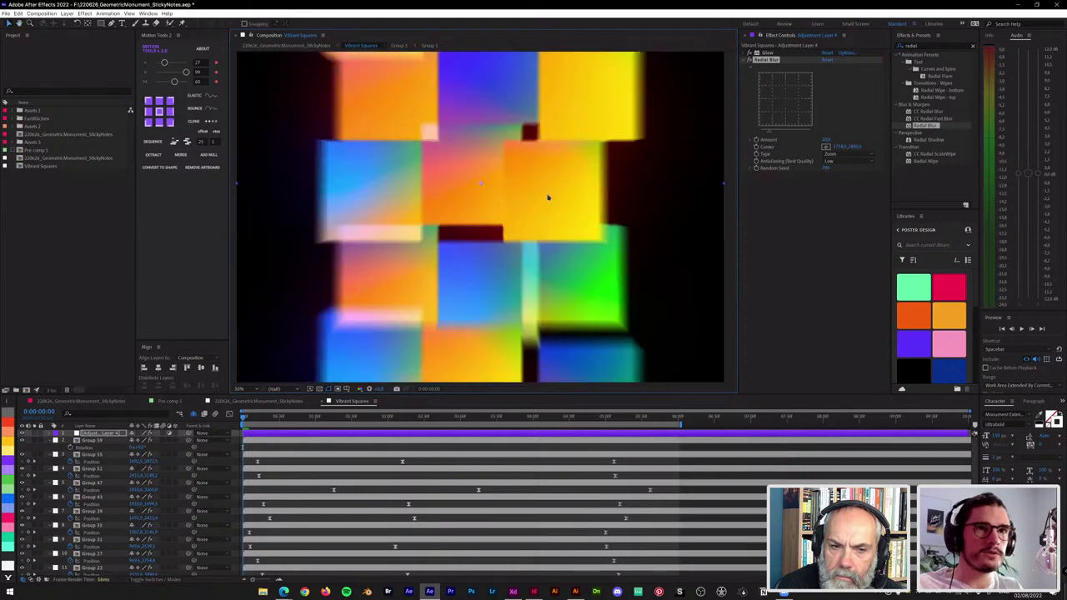
click(827, 169)
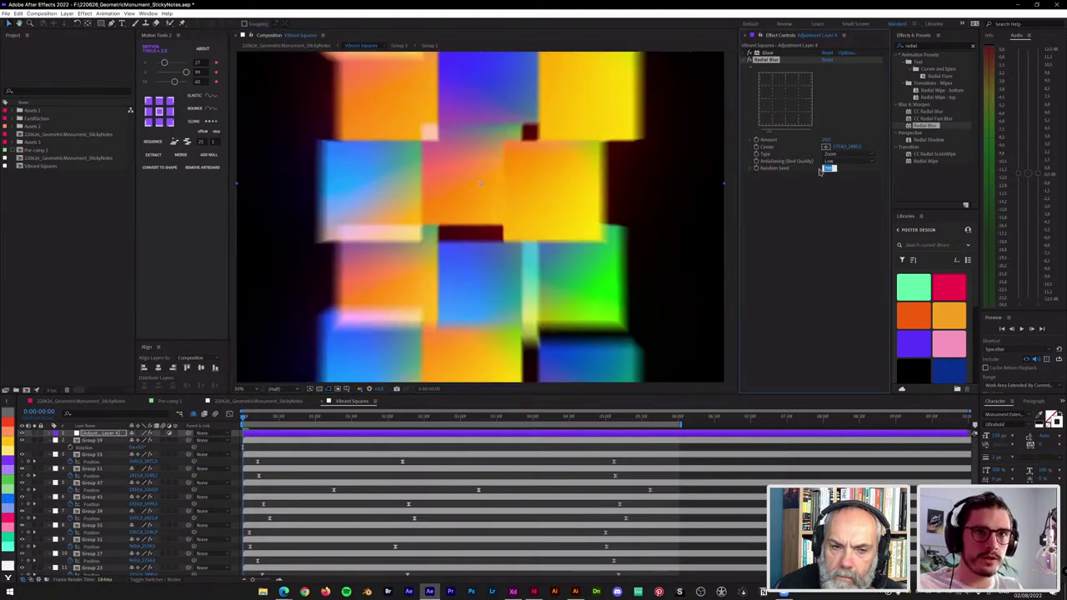
text(0)
key(Return)
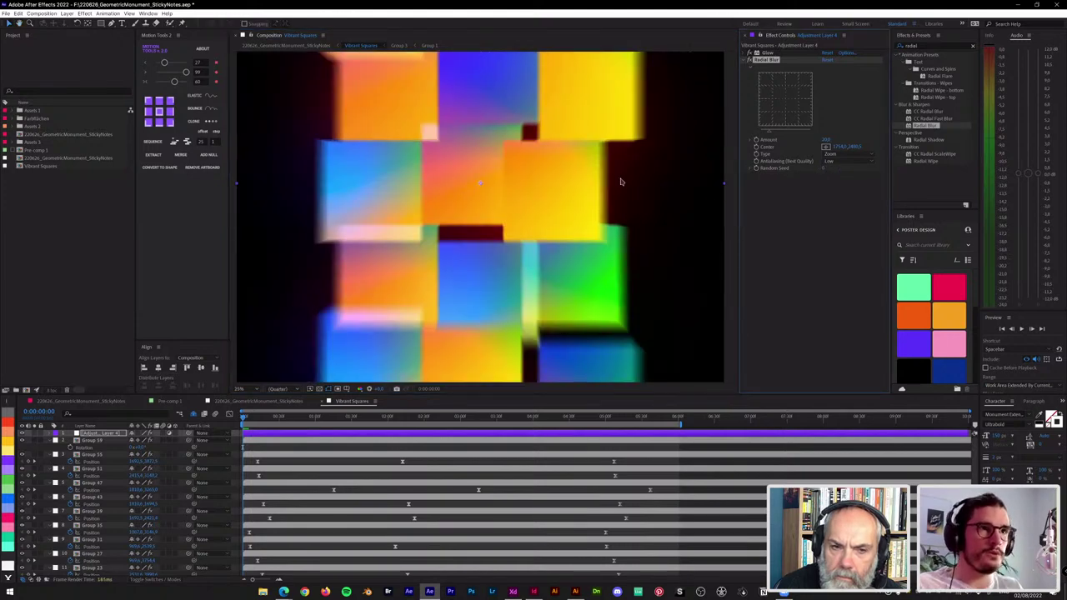
scroll(620, 181, down, 2)
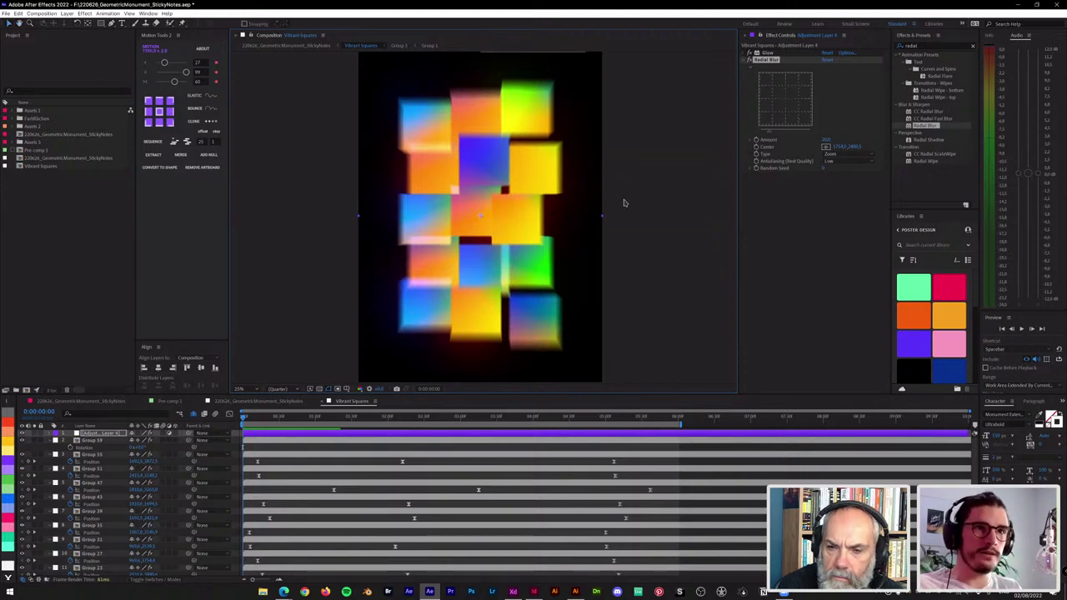
Step: Add the CC Composite effect below Radial Blur and compare the squares with CC Composite off and on
click(908, 46)
text(cc)
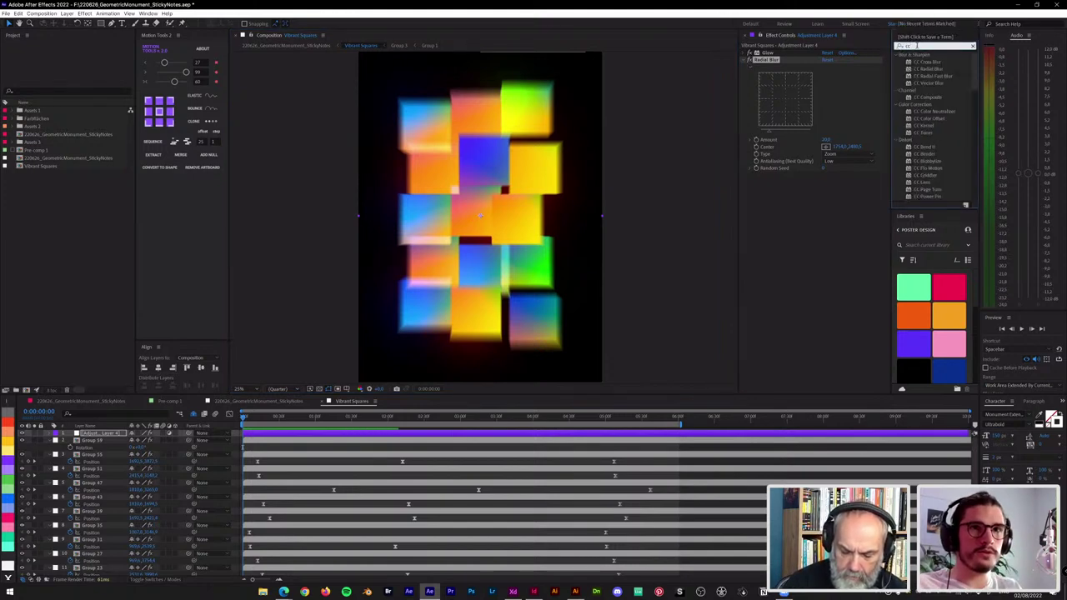
text( compo)
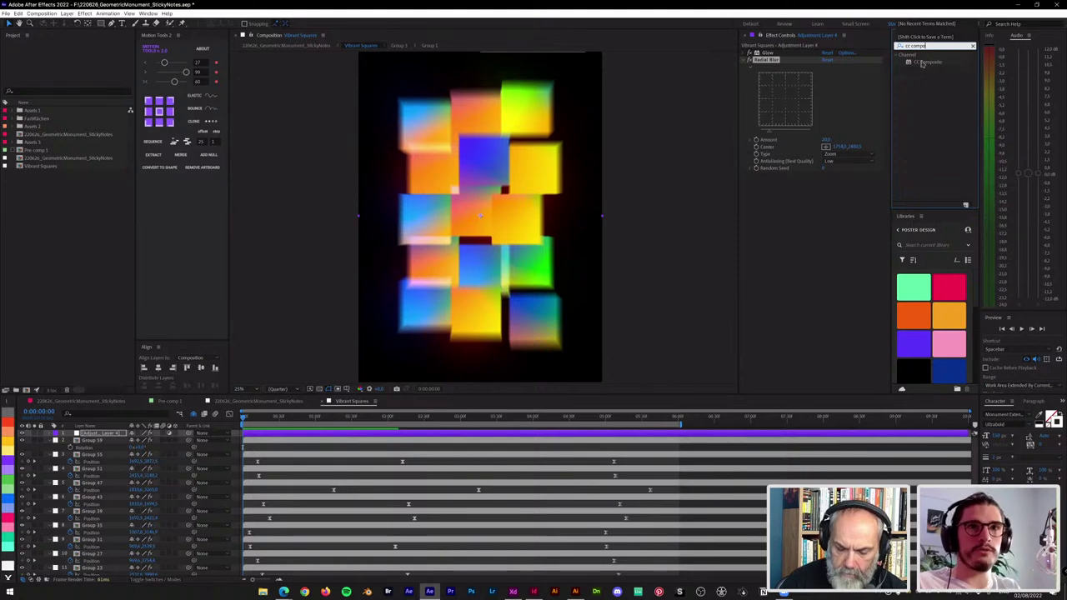
drag(932, 69, 825, 192)
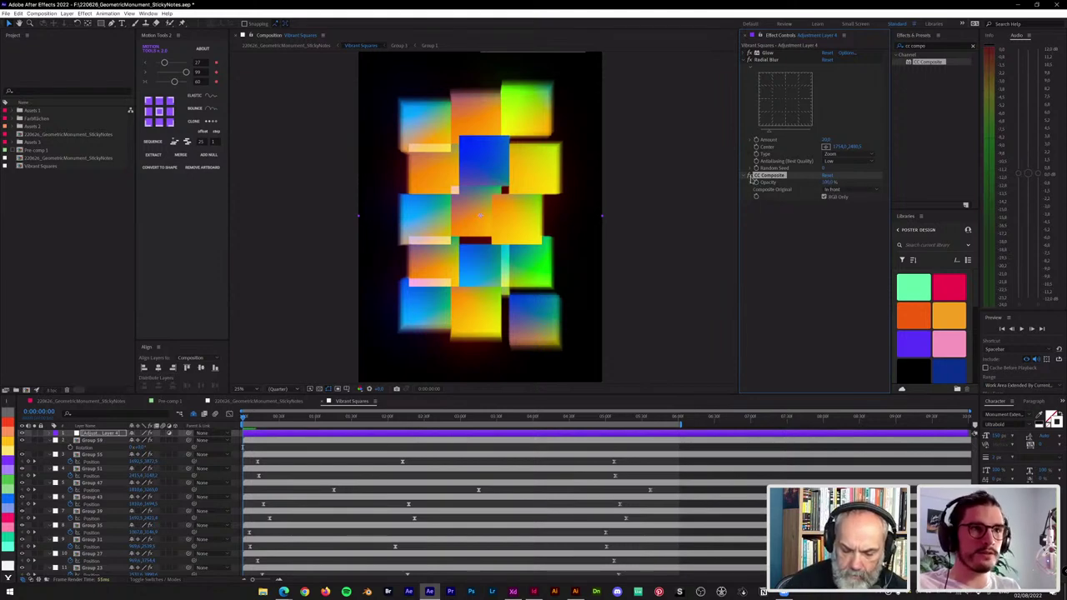
click(751, 177)
click(751, 177)
click(751, 177)
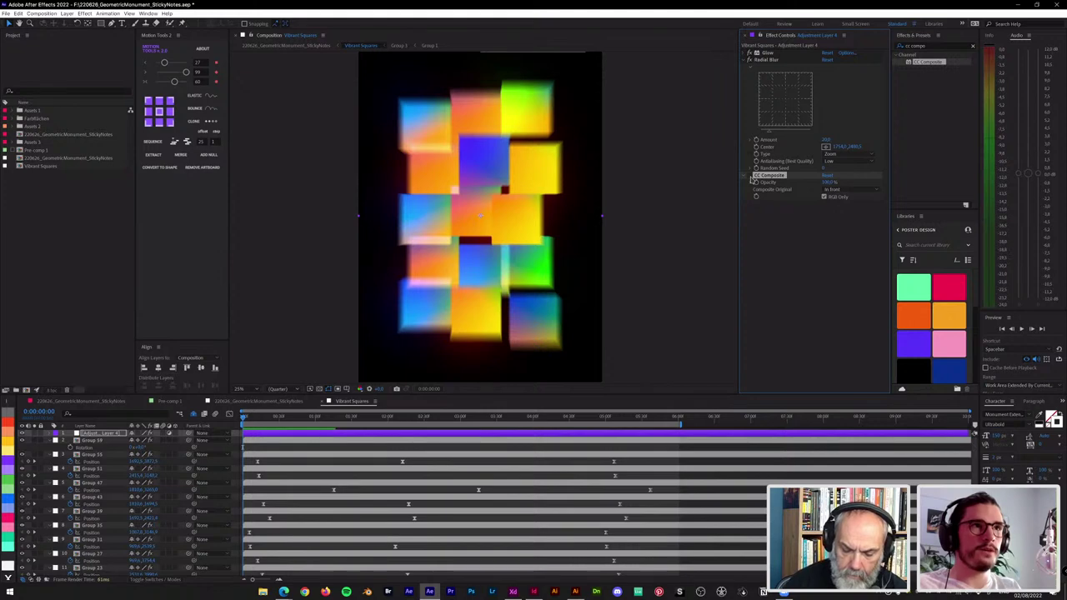
click(753, 177)
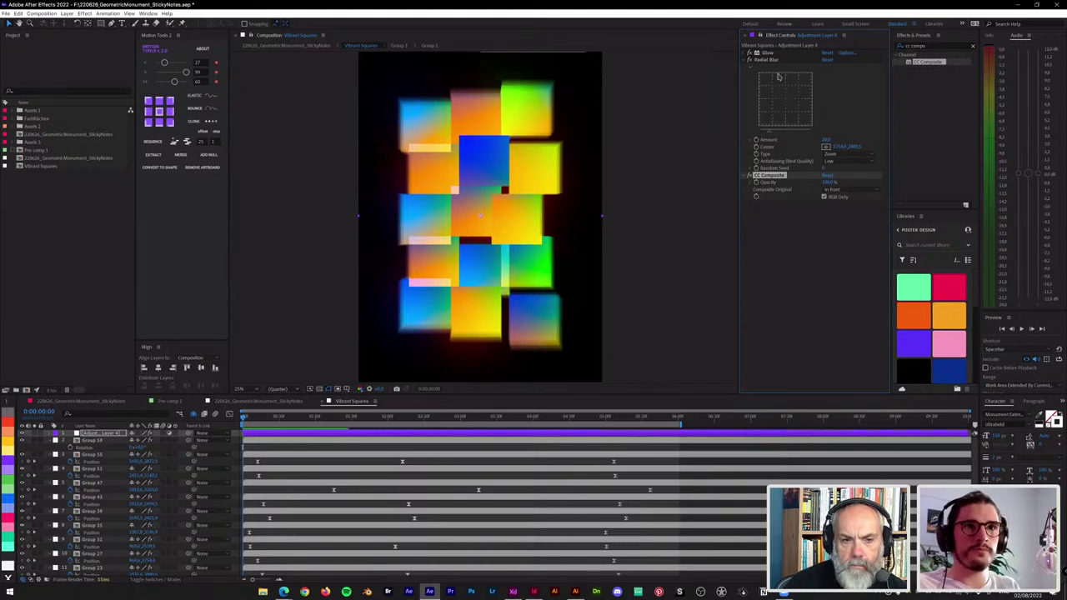
Step: Try a much stronger Radial Blur Amount, compare it with CC Composite off and on, and undo the Amount change
mouse_move(830, 141)
mouse_down()
mouse_move(889, 141)
mouse_move(876, 144)
mouse_up()
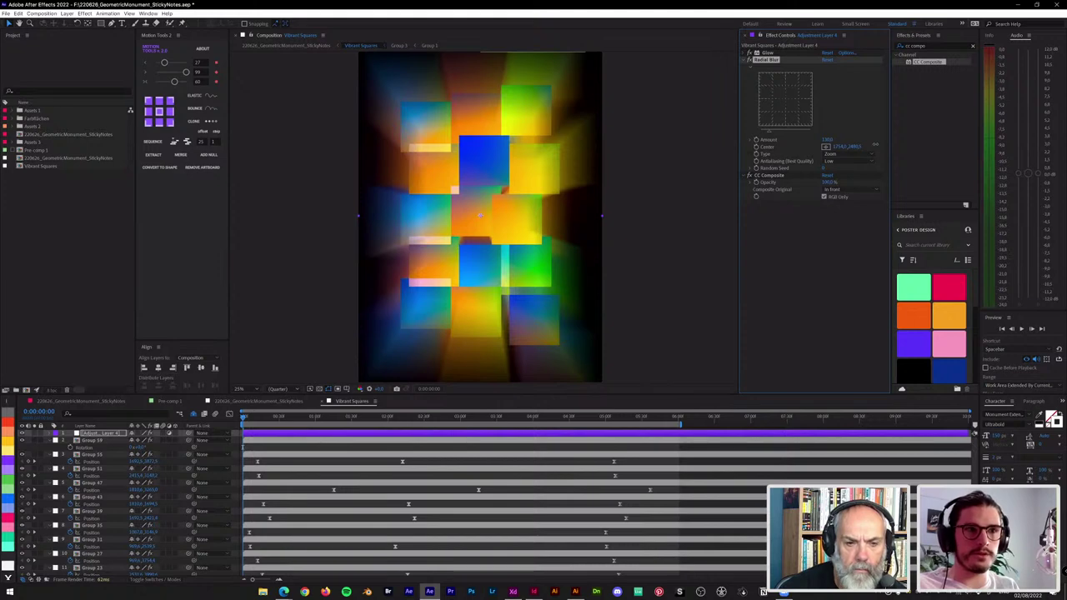
click(751, 176)
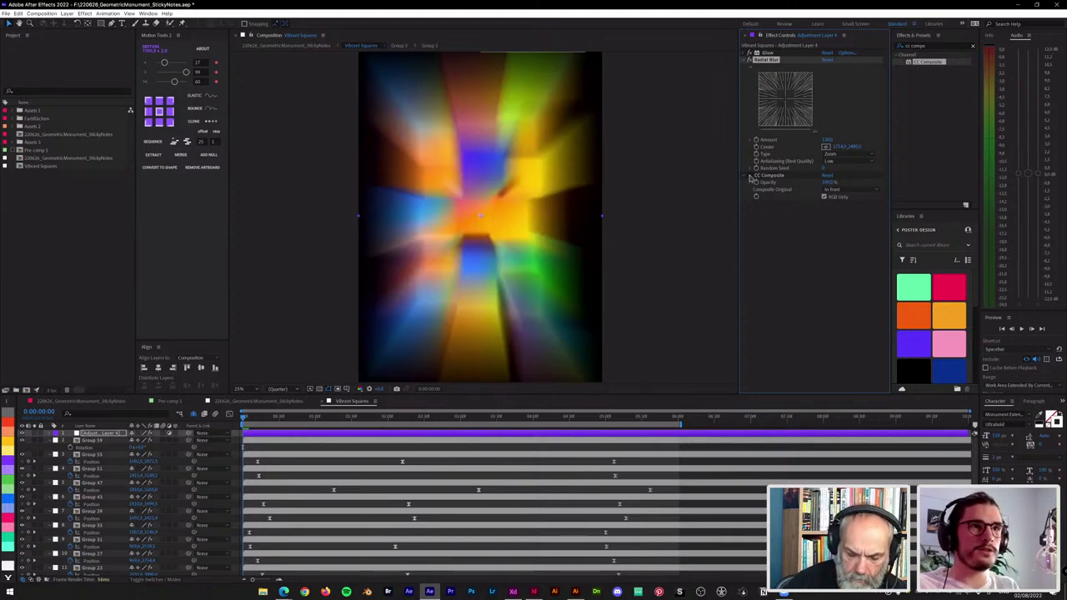
click(751, 178)
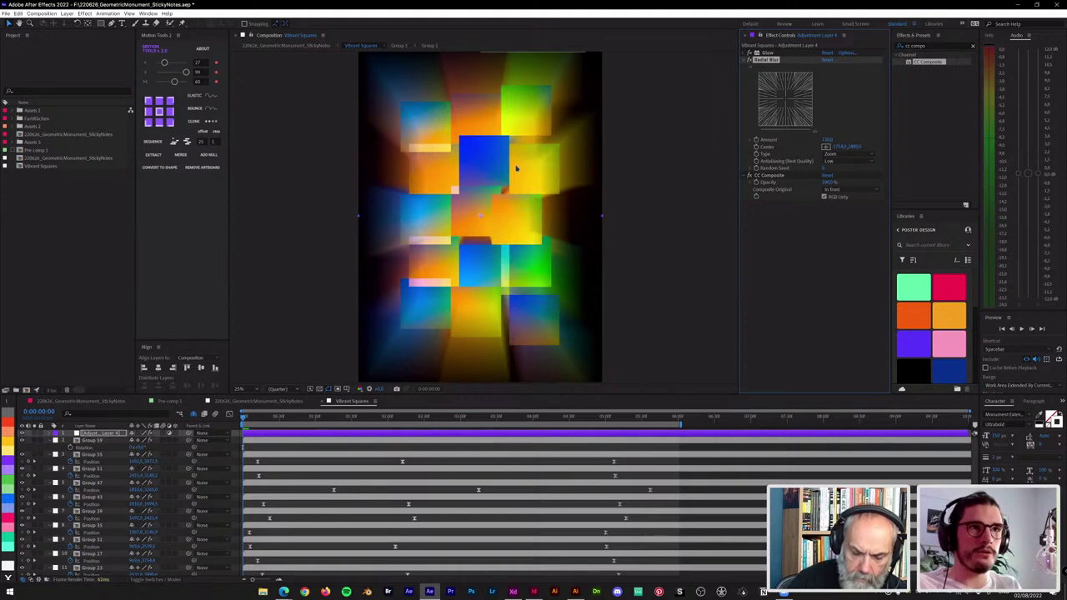
key(ctrl+z)
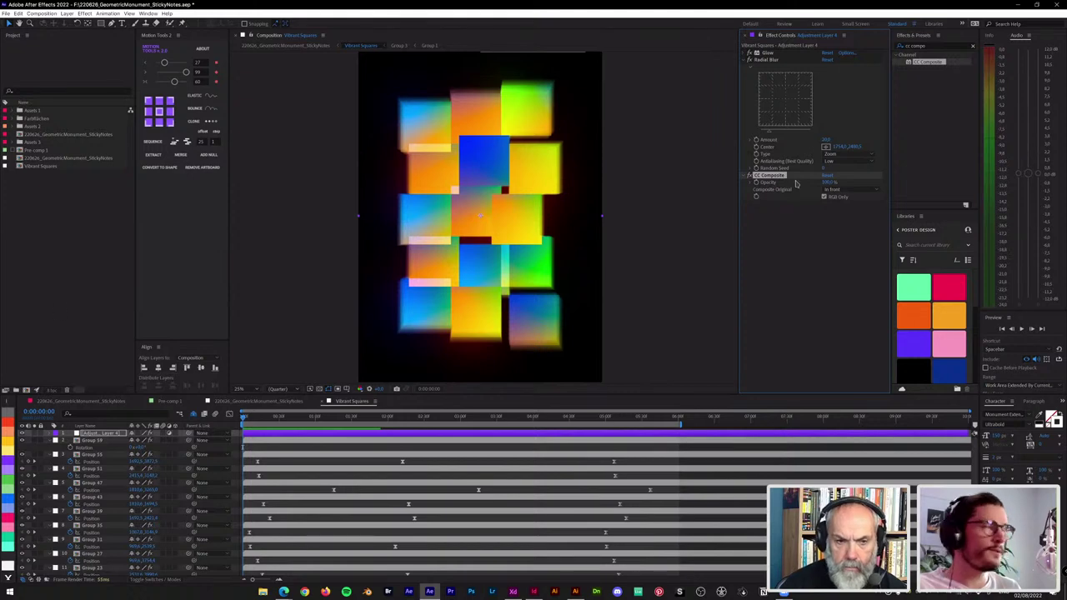
Step: Apply the Add Grain effect to the adjustment layer below CC Composite, keeping its Viewing Mode on Preview
click(810, 237)
key(ctrl+space)
text(add g)
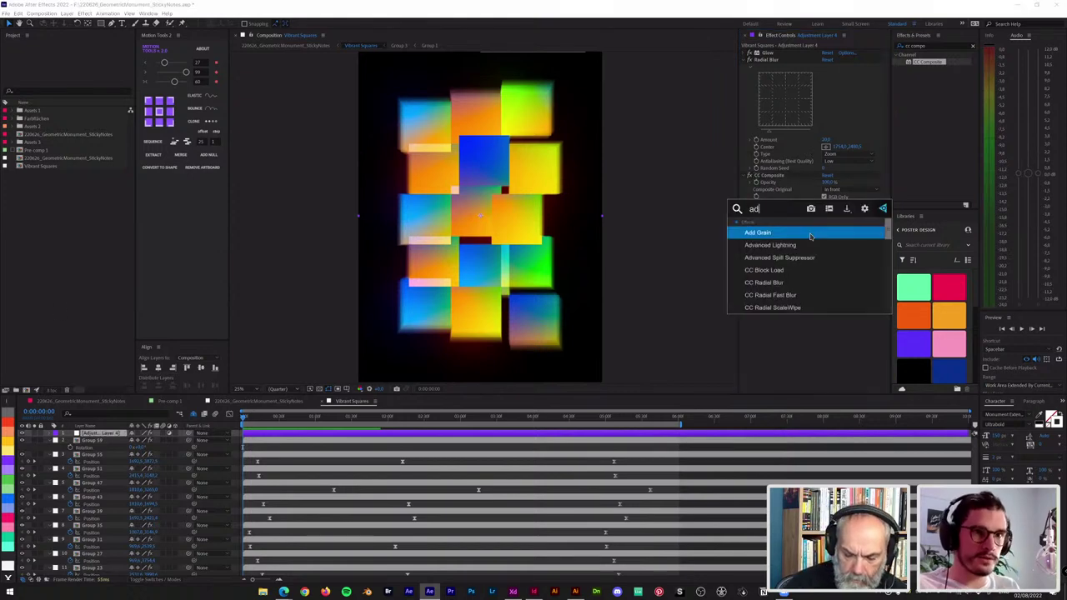
key(Return)
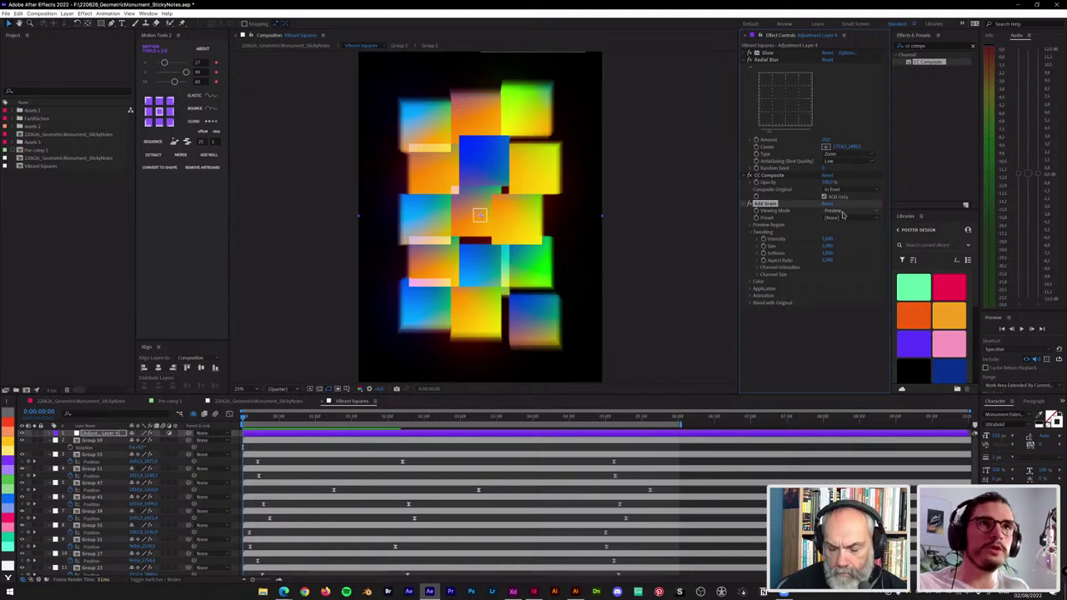
click(842, 215)
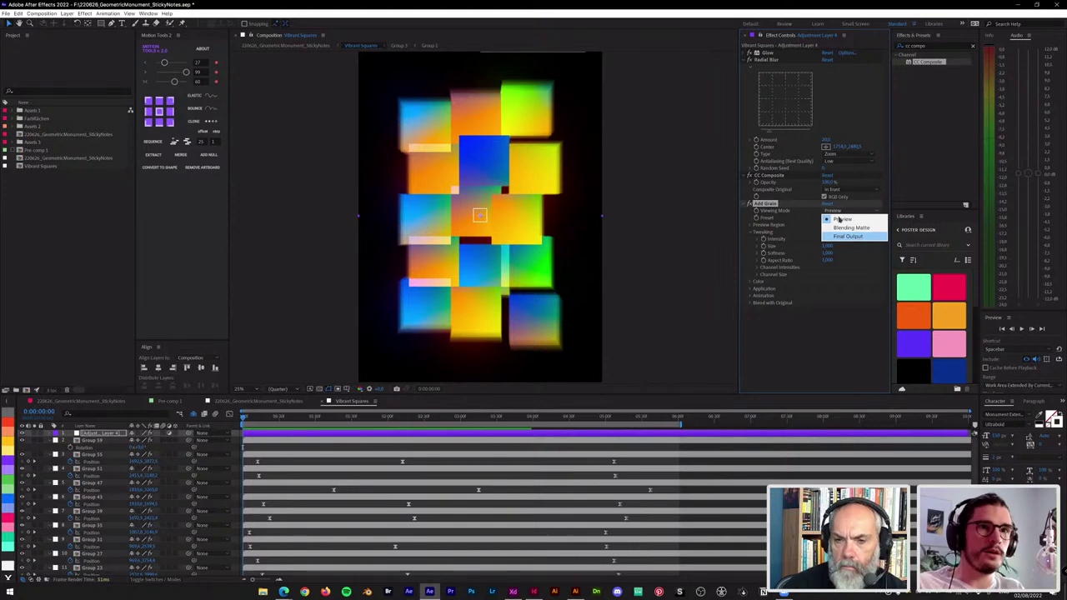
click(477, 221)
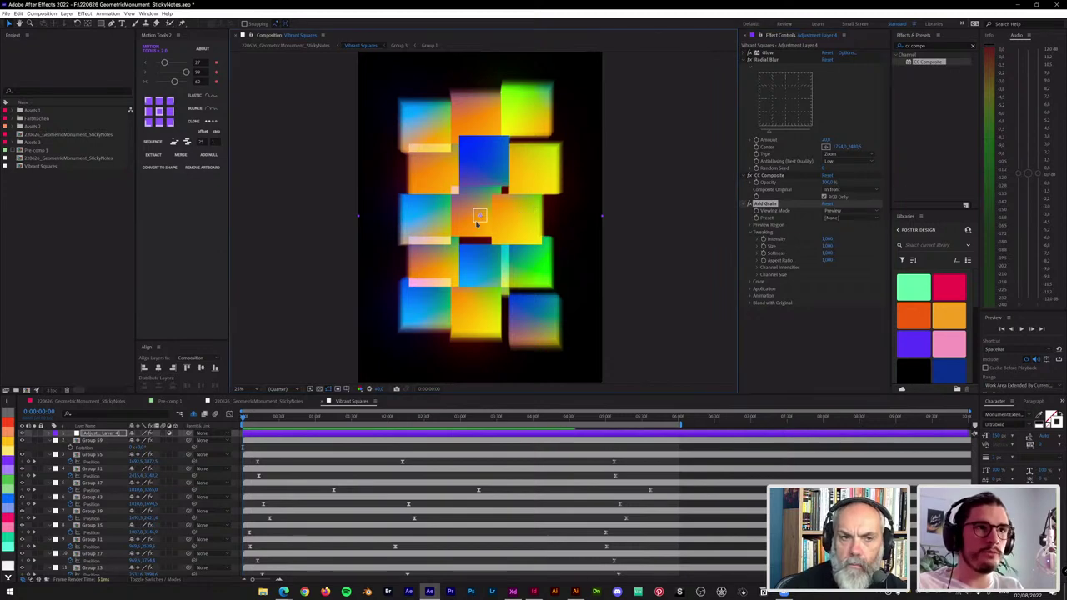
Step: Expand Add Grain's Preview Region settings, examine the grain inside the preview box up close, and return to the first frame after a brief playback
scroll(480, 221, up, 3)
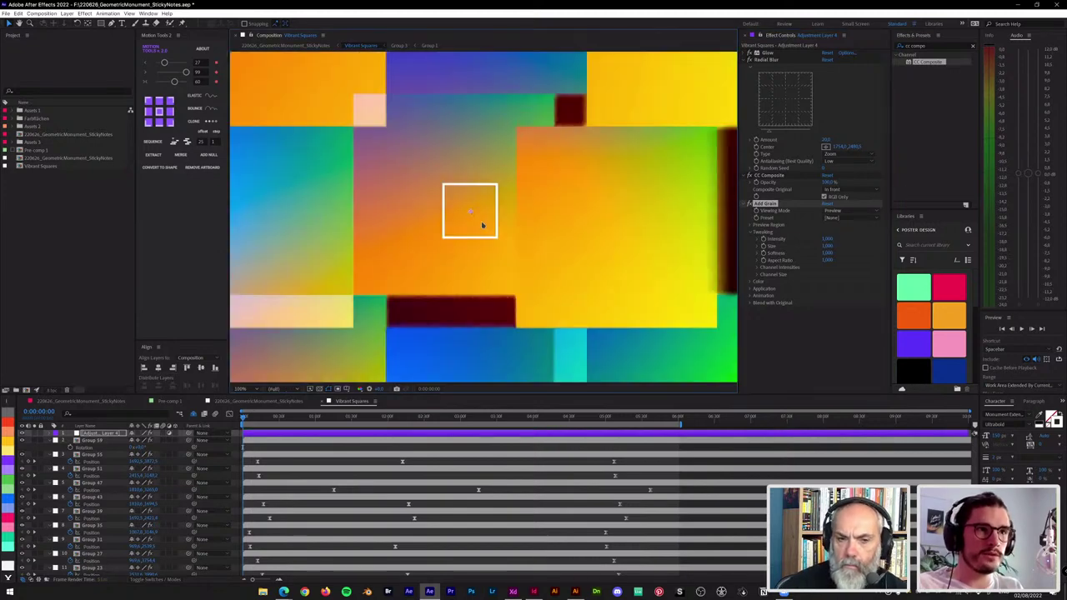
click(754, 226)
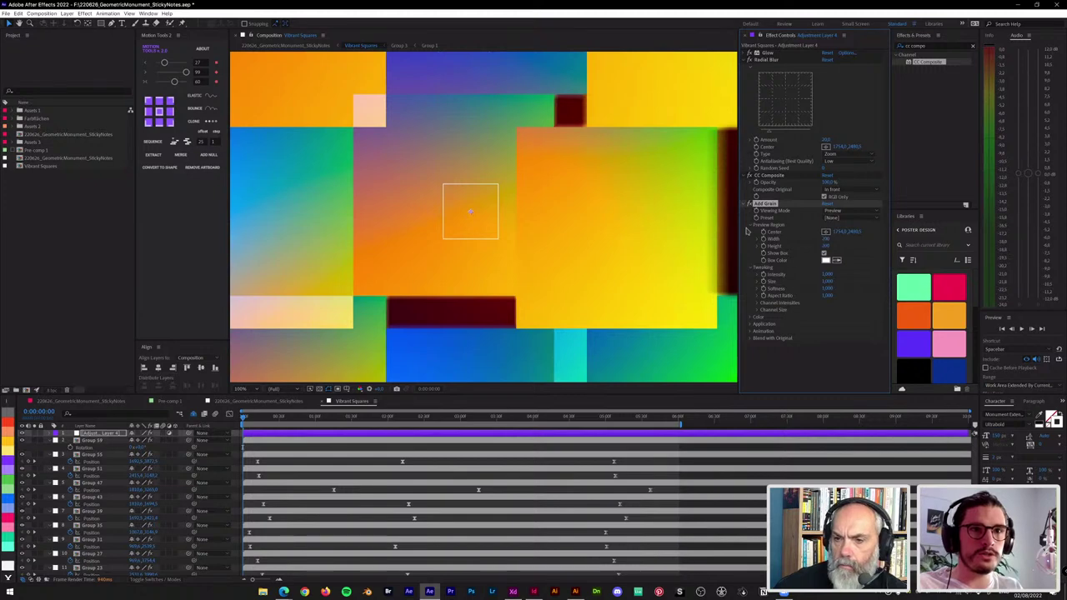
key(period)
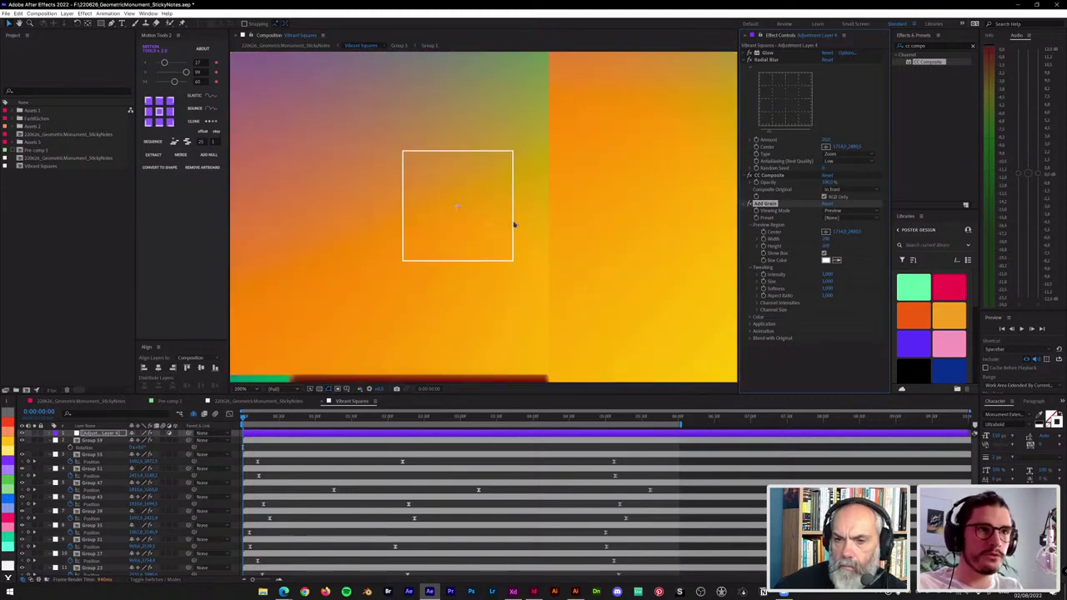
key(period)
drag(458, 192, 523, 212)
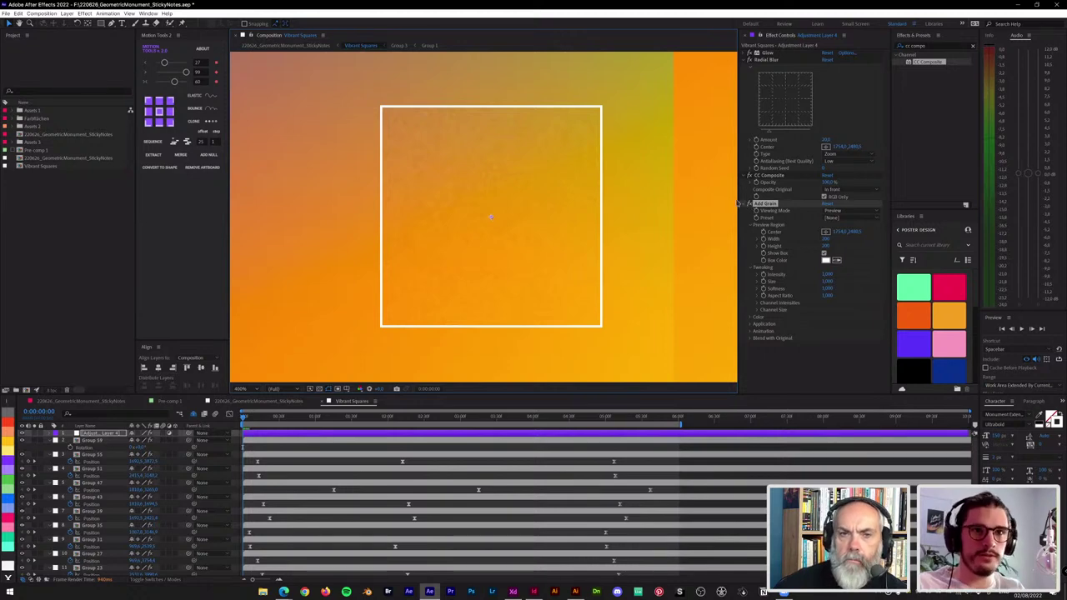
scroll(660, 186, down, 4)
scroll(680, 209, right, 3)
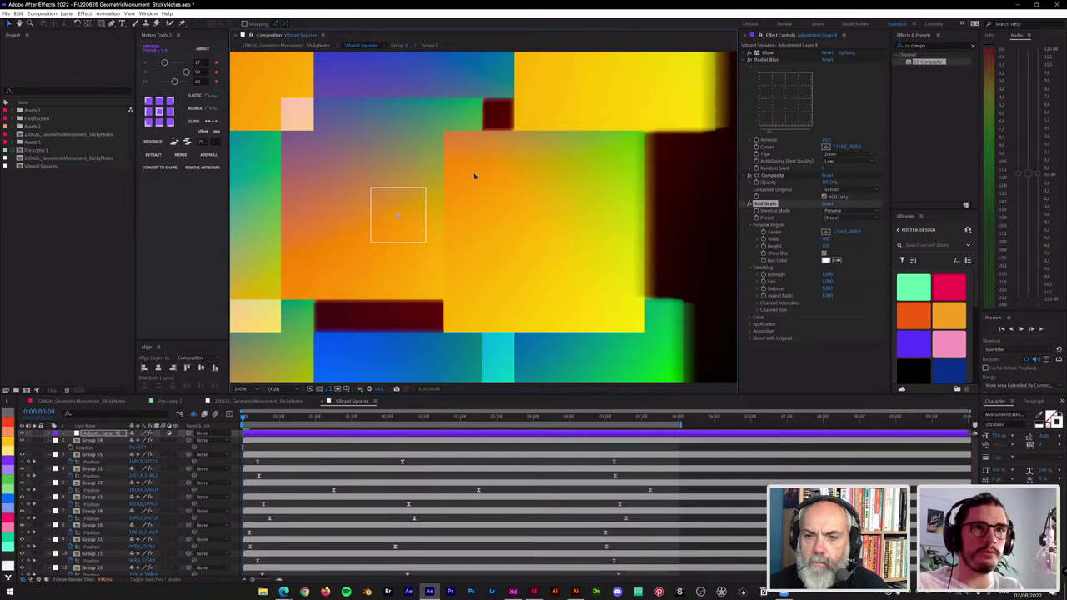
scroll(459, 174, down, 2)
scroll(449, 193, up, 2)
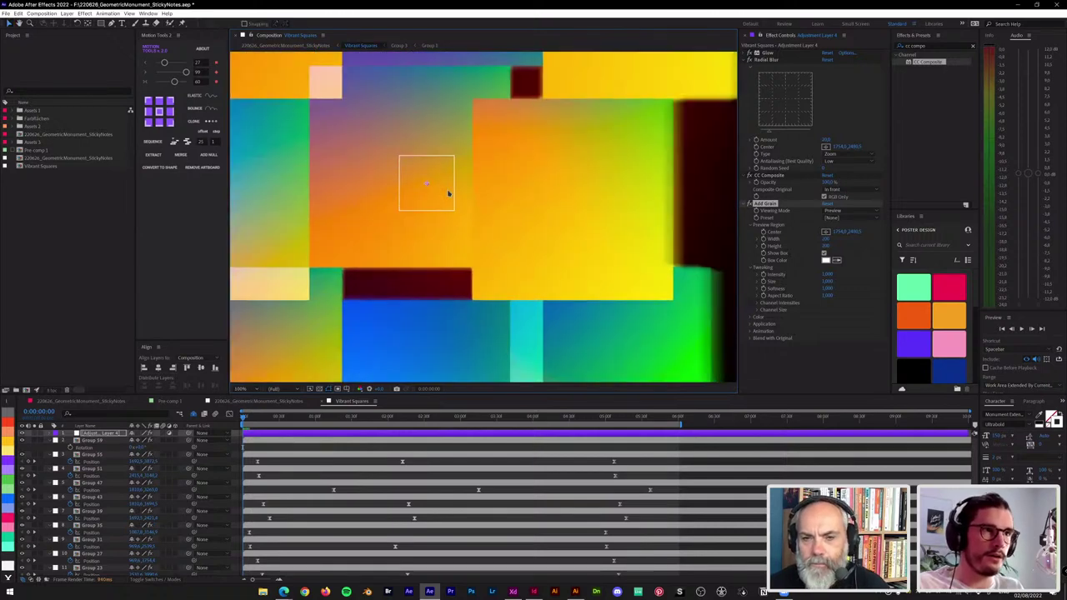
scroll(488, 192, left, 3)
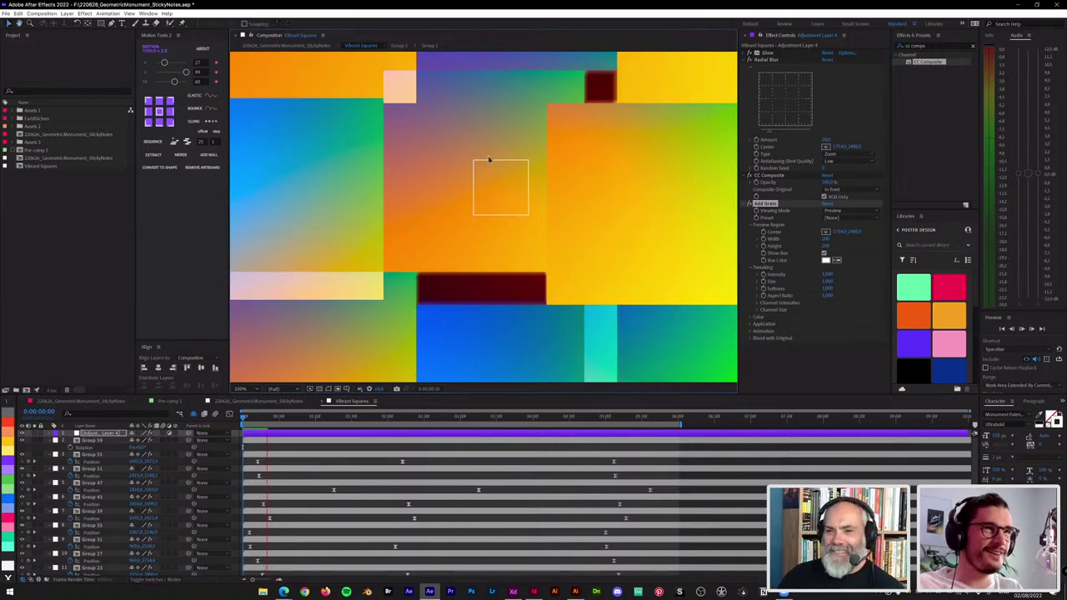
click(246, 420)
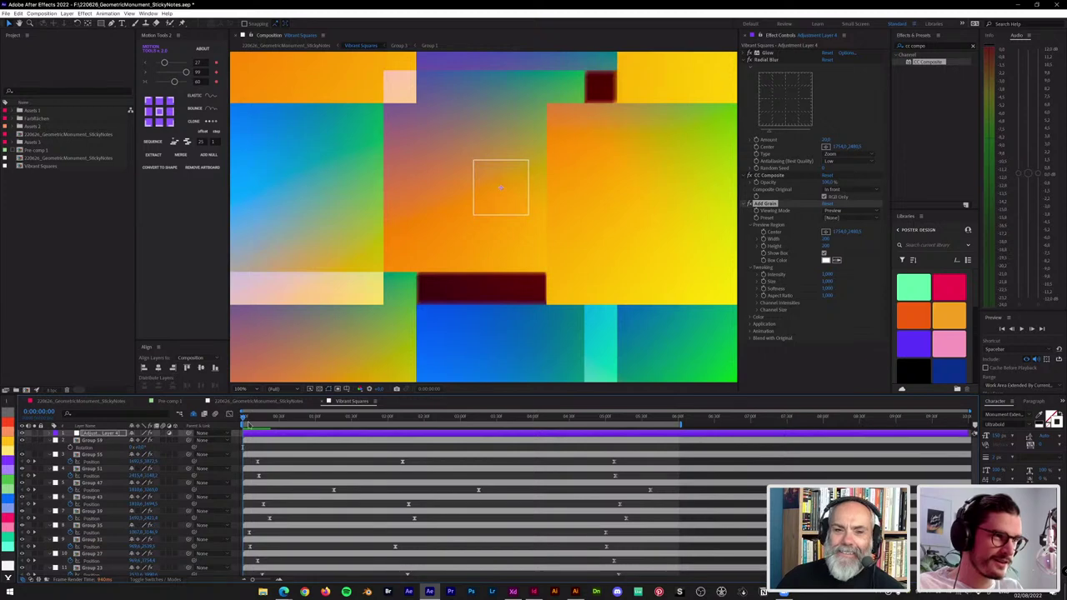
Step: Set Add Grain's Intensity to 0.3 in its Tweaking settings
scroll(444, 248, down, 2)
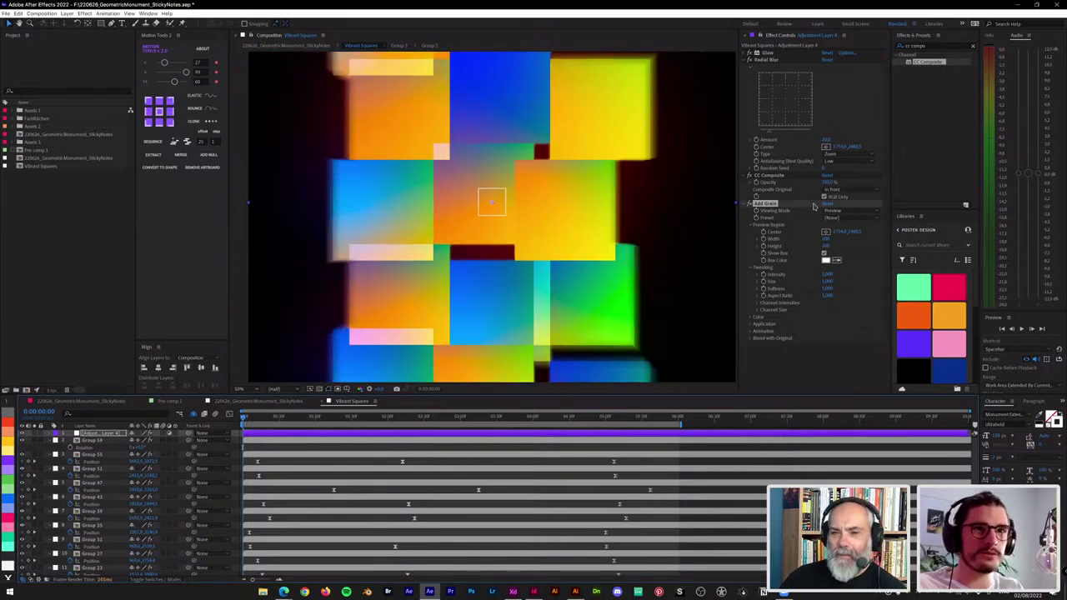
click(767, 207)
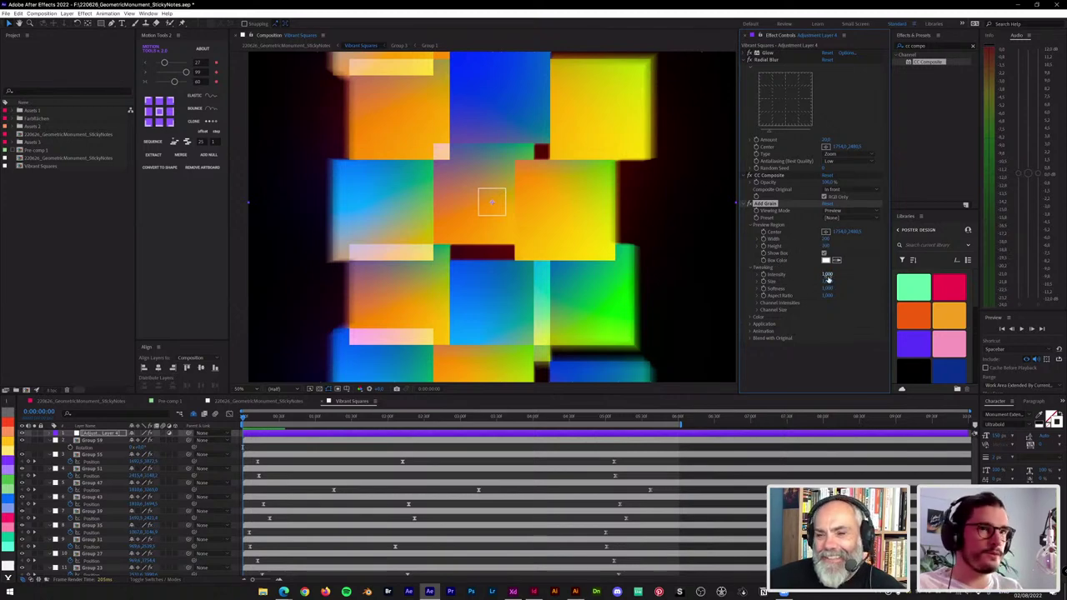
click(829, 277)
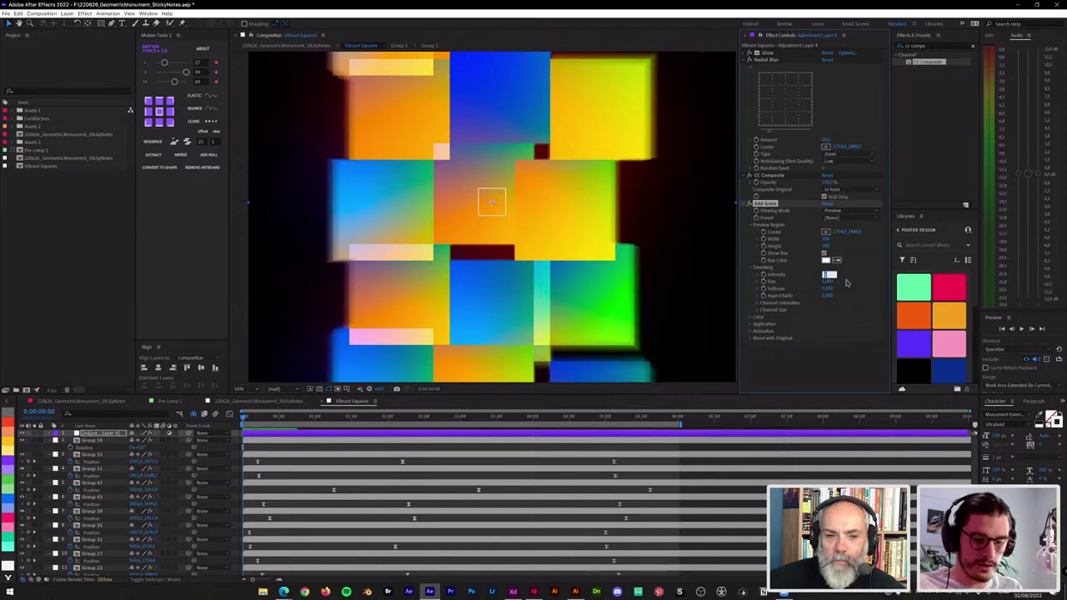
text(3)
key(Return)
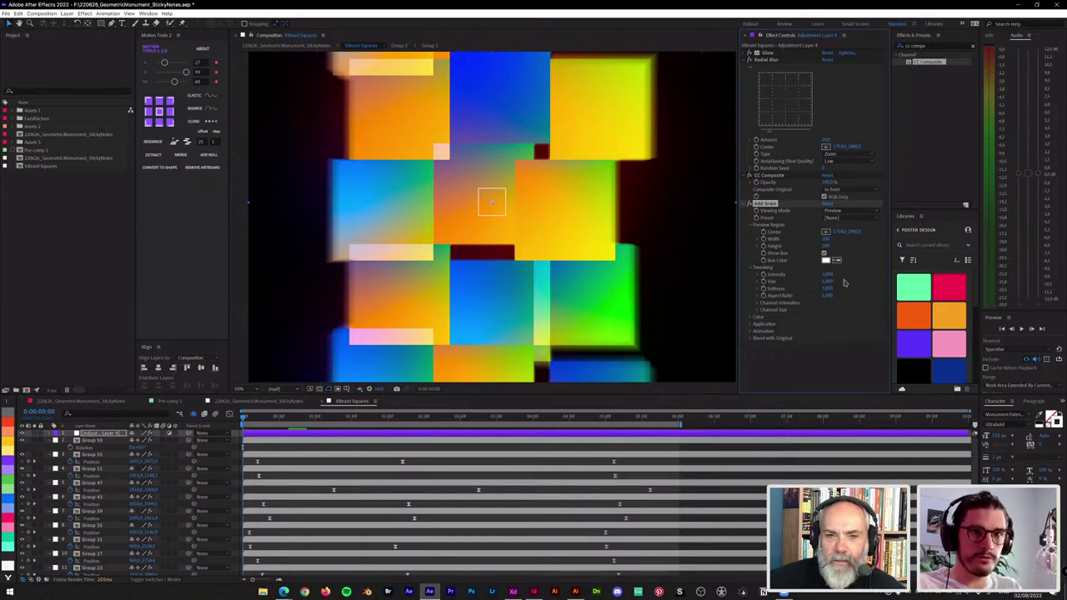
click(824, 276)
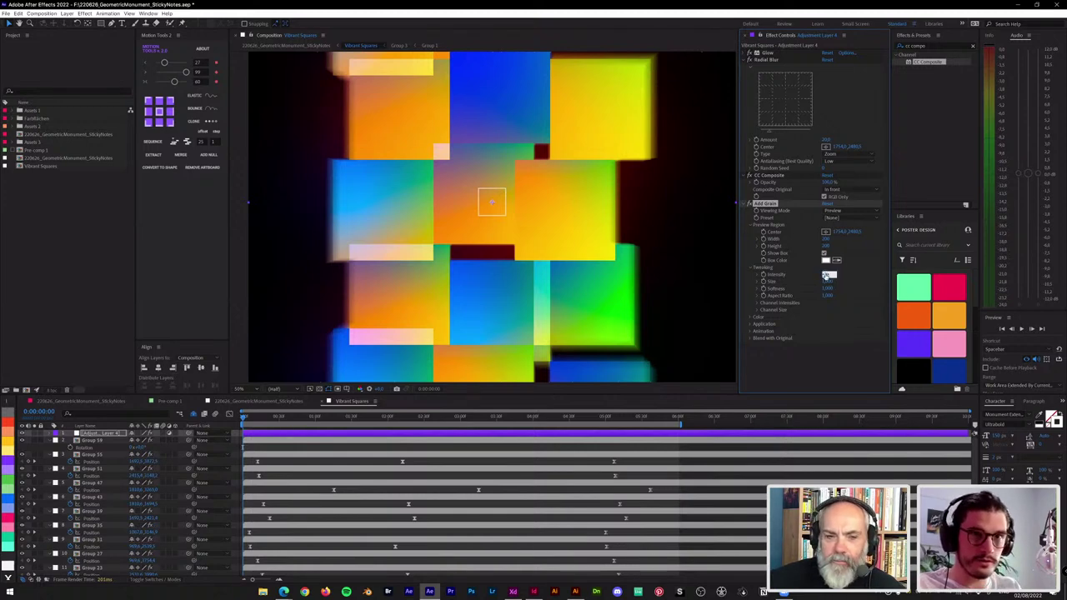
text(0,3)
key(Return)
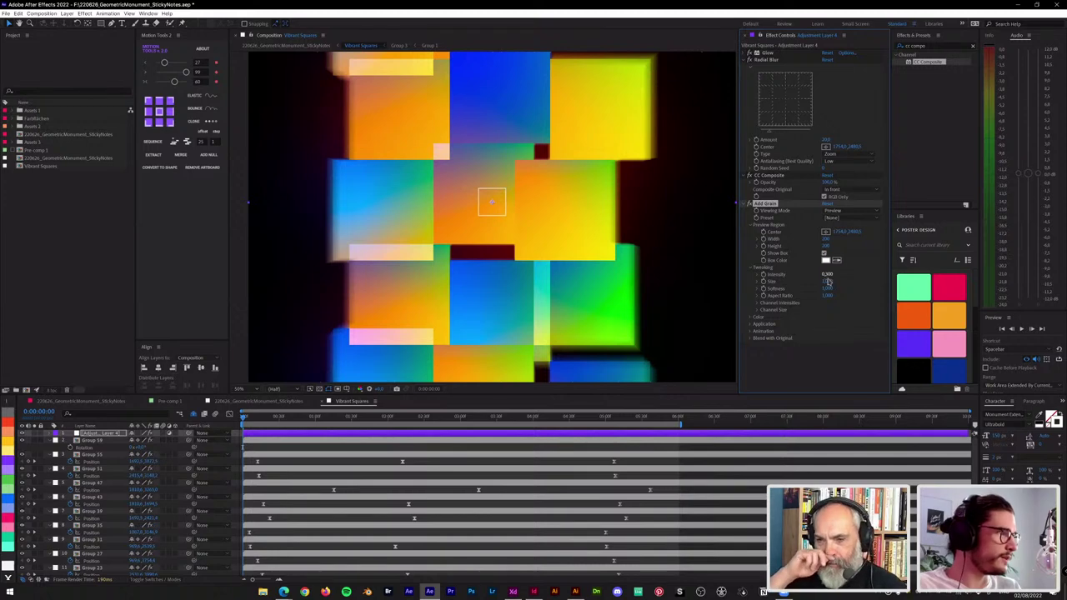
Step: Lower Add Grain's Softness to 0
click(826, 282)
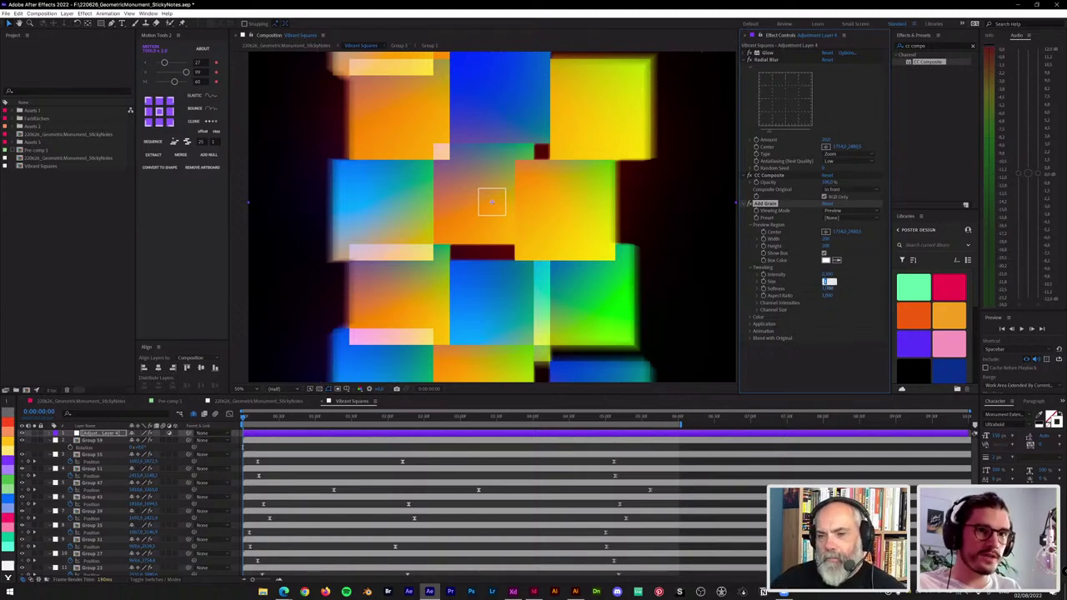
click(828, 290)
text(0)
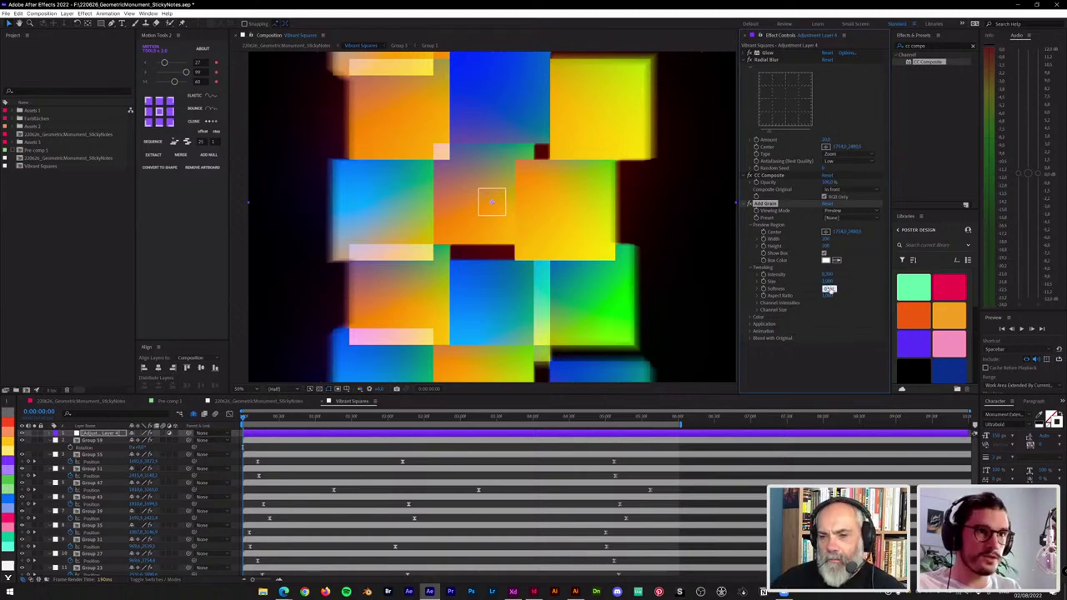
key(Return)
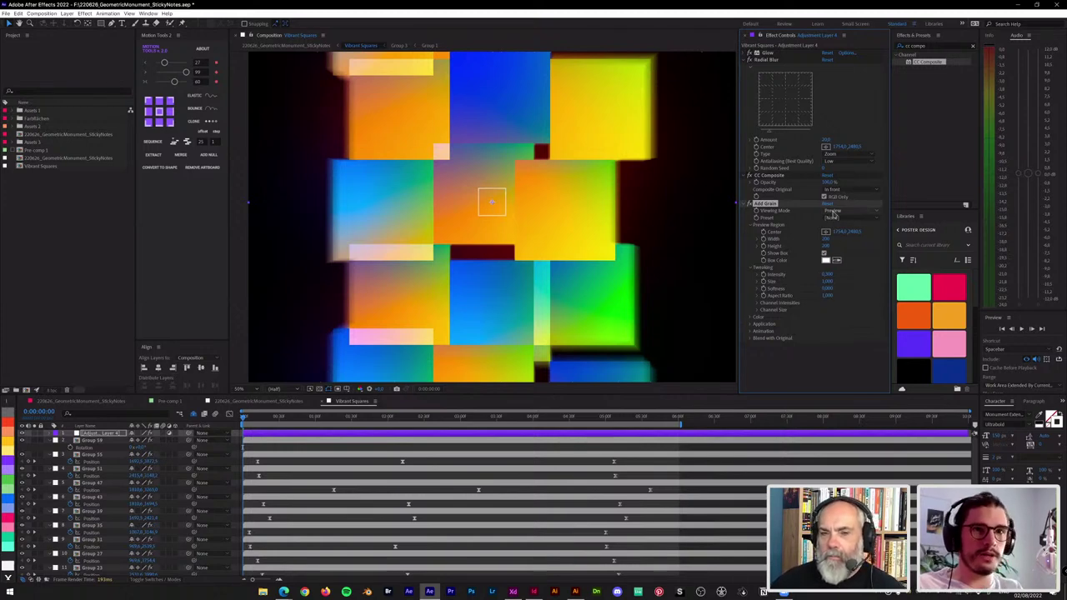
Step: Change Add Grain's Viewing Mode to Final Output and examine the grain up close on the central squares
click(834, 213)
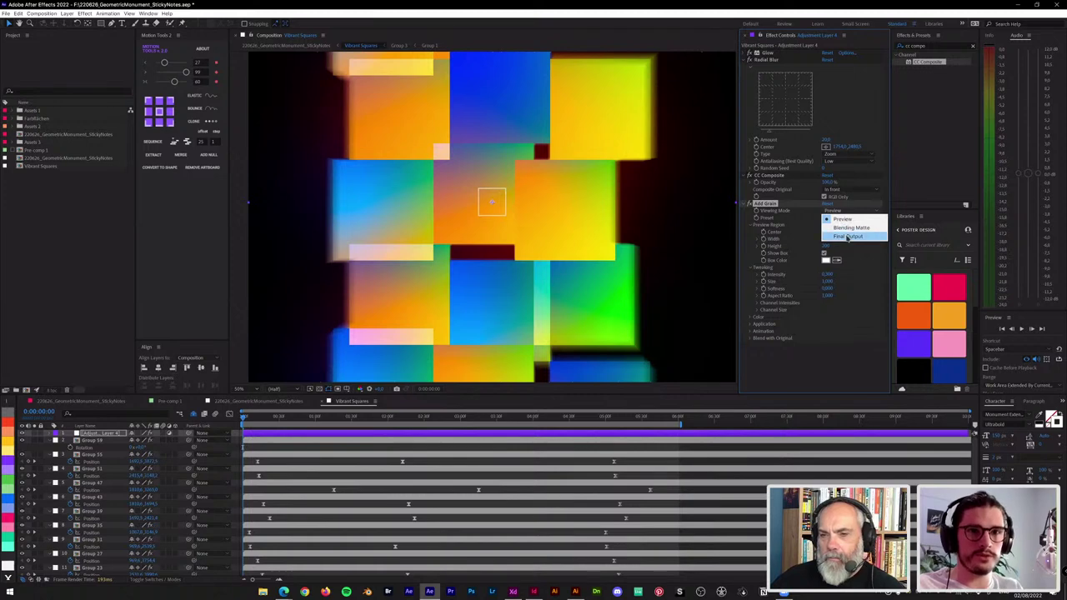
click(848, 236)
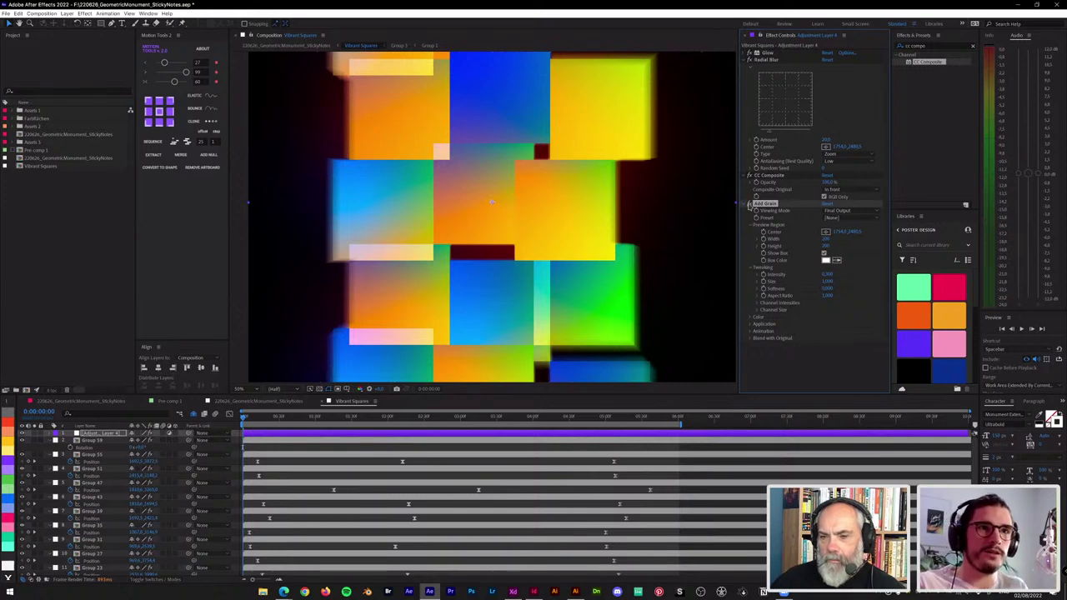
scroll(604, 208, up, 4)
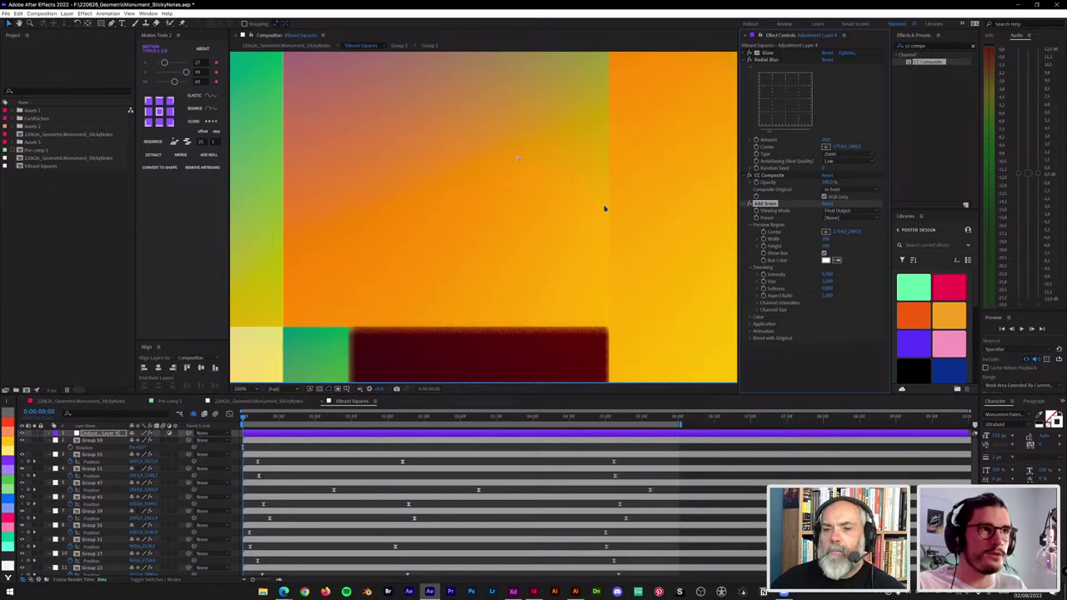
scroll(606, 205, down, 4)
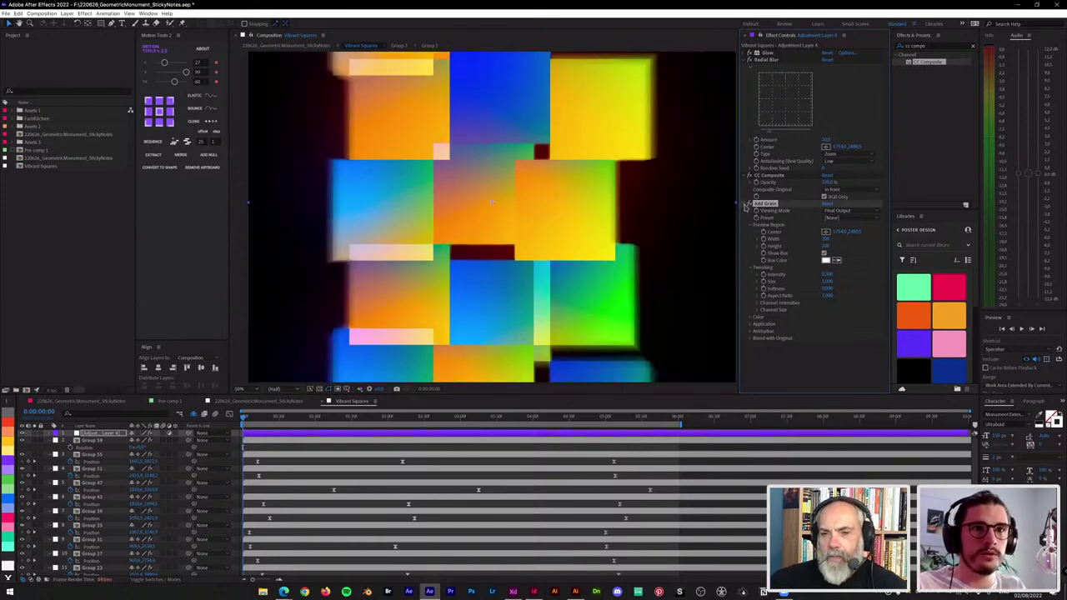
Step: Turn off the Add Grain effect and collapse the CC Composite and Add Grain settings
click(749, 176)
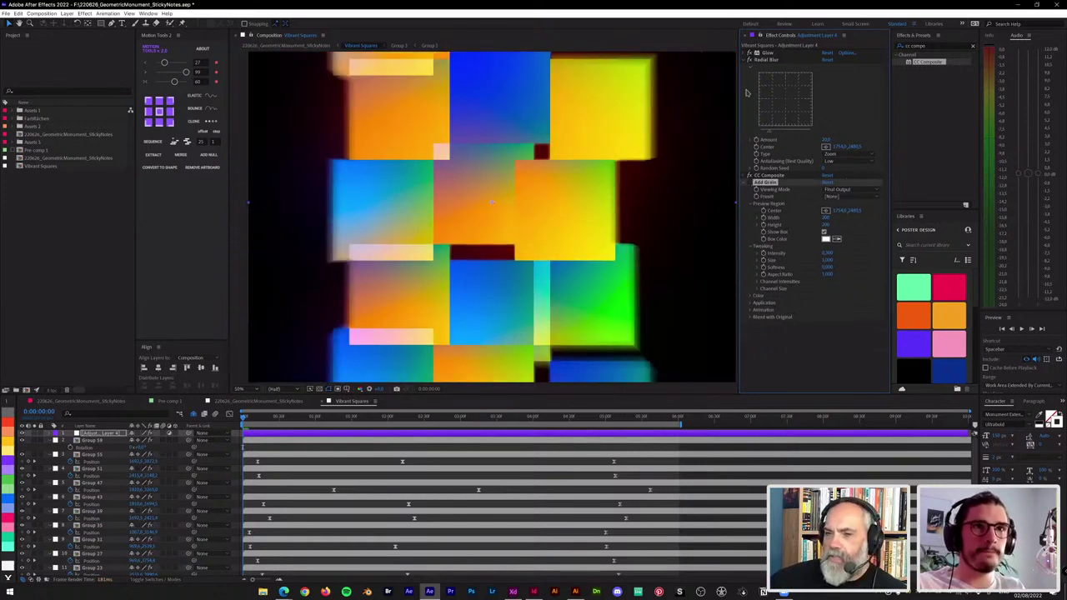
click(747, 182)
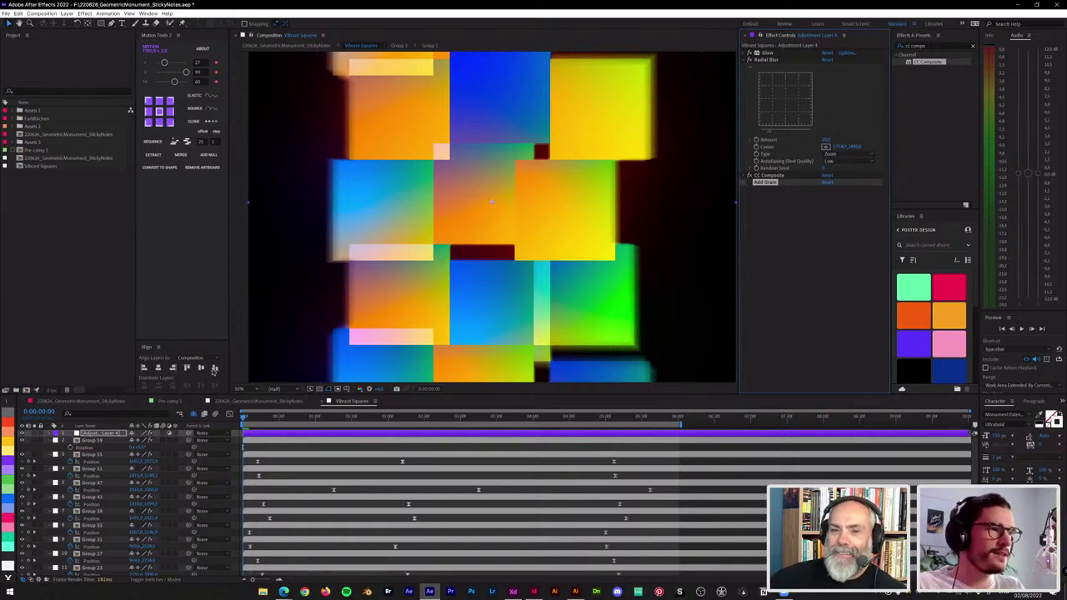
Step: Check the main Sticky Notes poster composition, return to Vibrant Squares and save the project
click(110, 402)
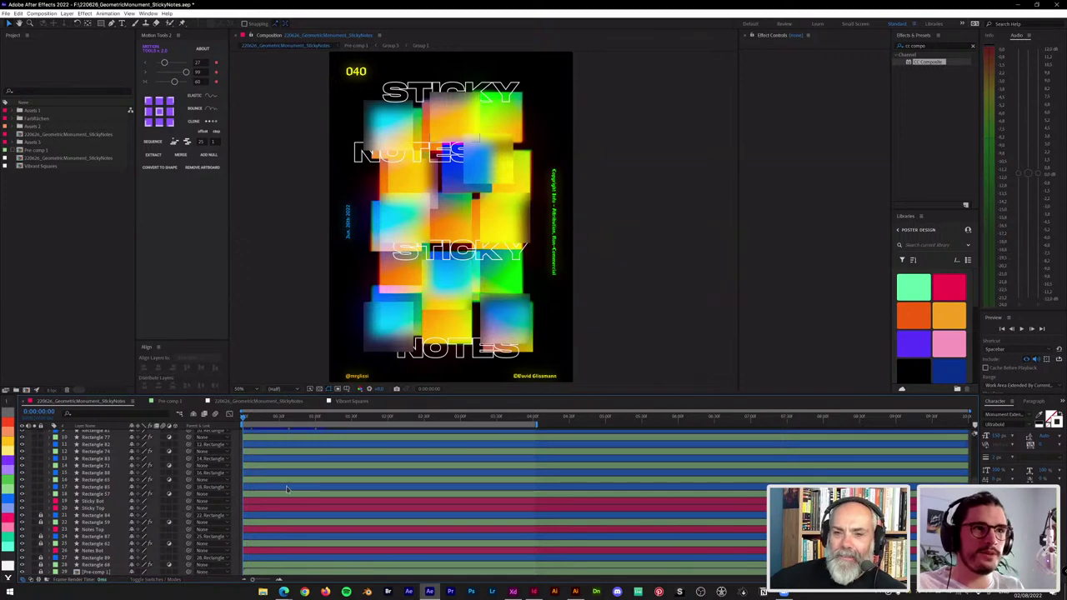
click(352, 402)
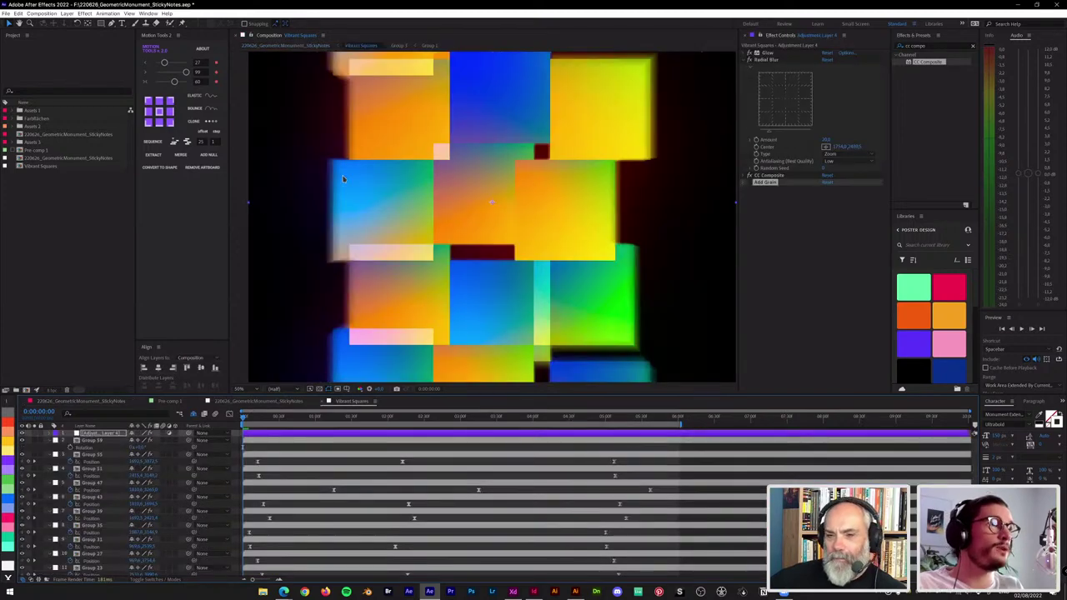
key(ctrl+s)
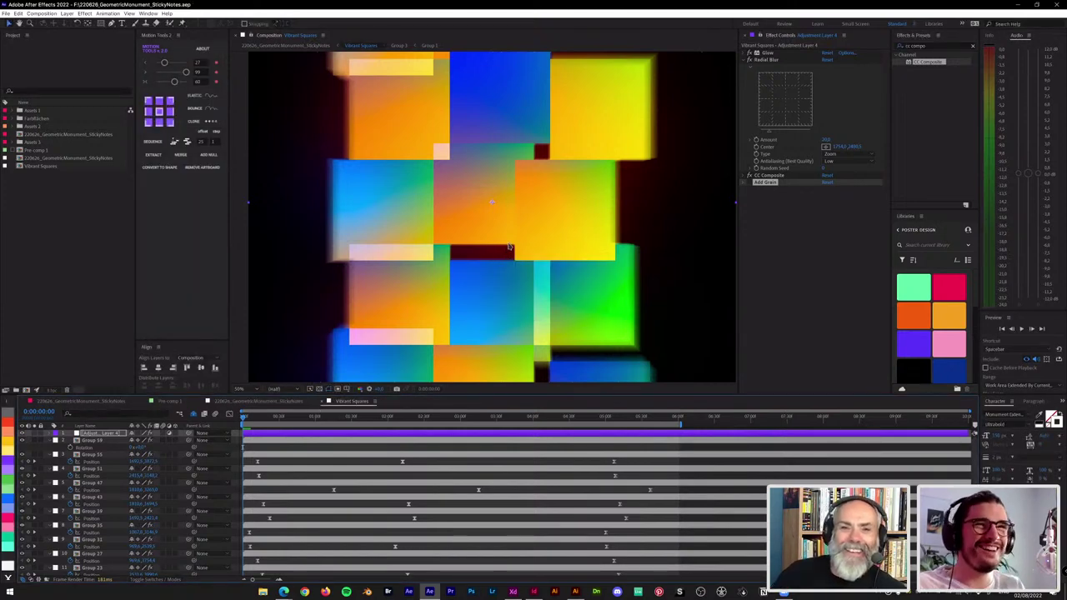
Step: Search the effects for "vr" and apply VR Chromatic Aberrations to the adjustment layer below Add Grain
click(774, 203)
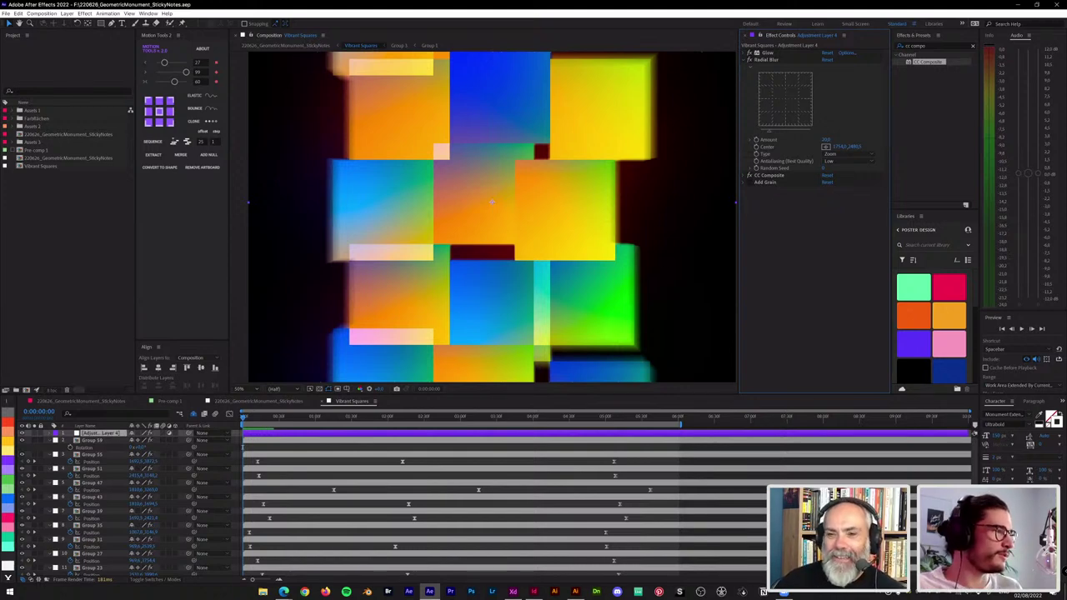
scroll(484, 221, down, 2)
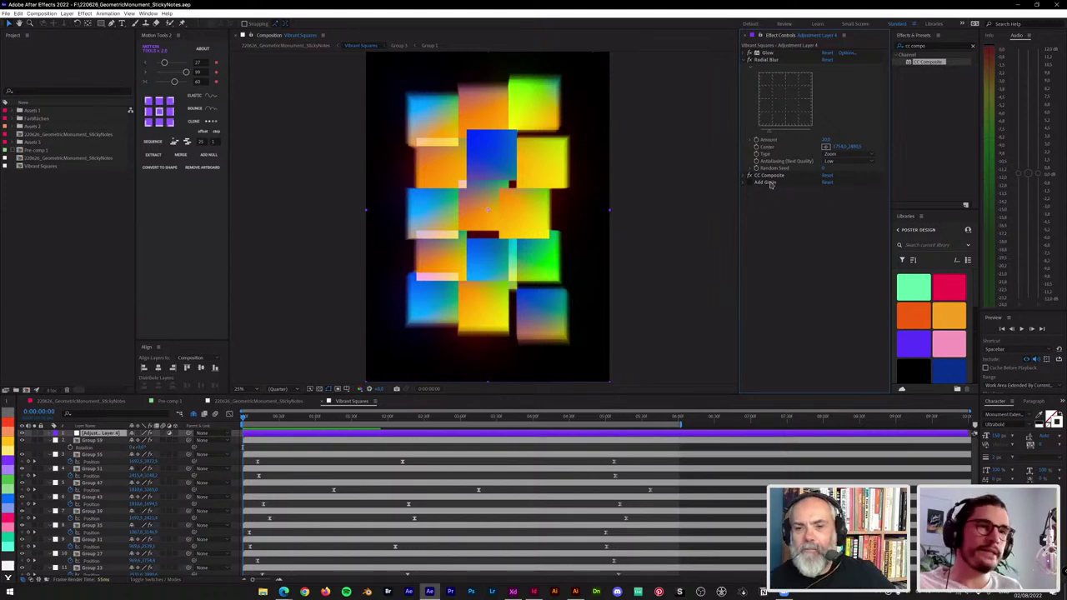
click(932, 45)
text(vr)
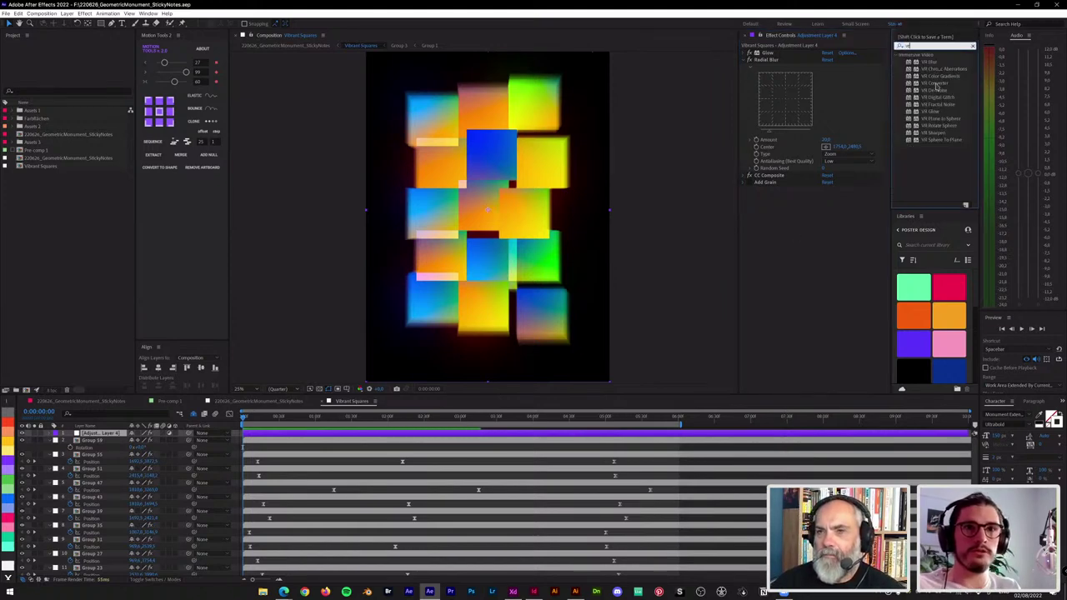
drag(934, 70, 786, 250)
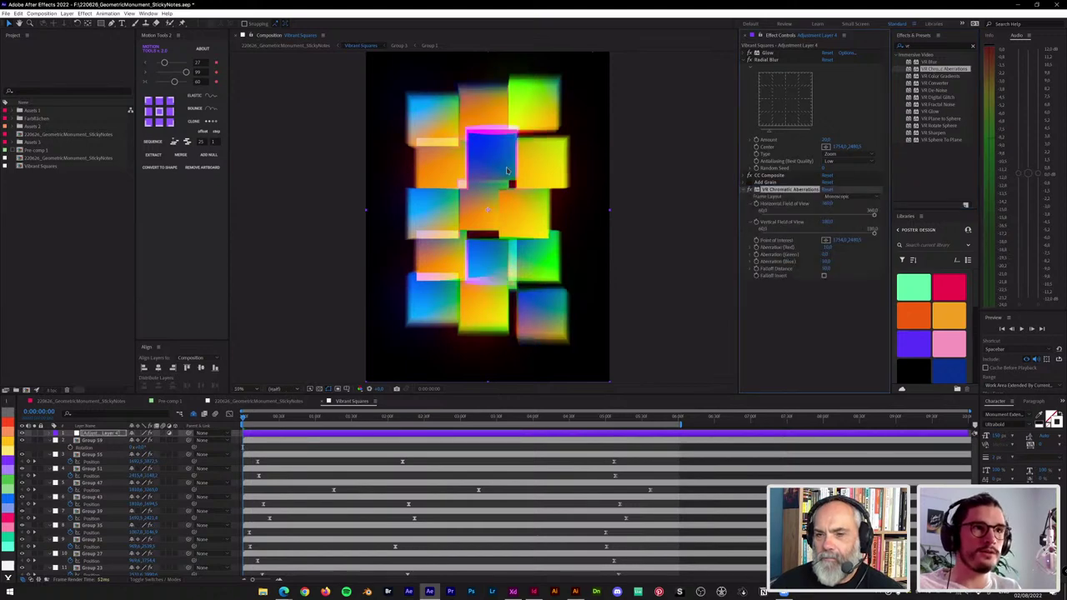
key(period)
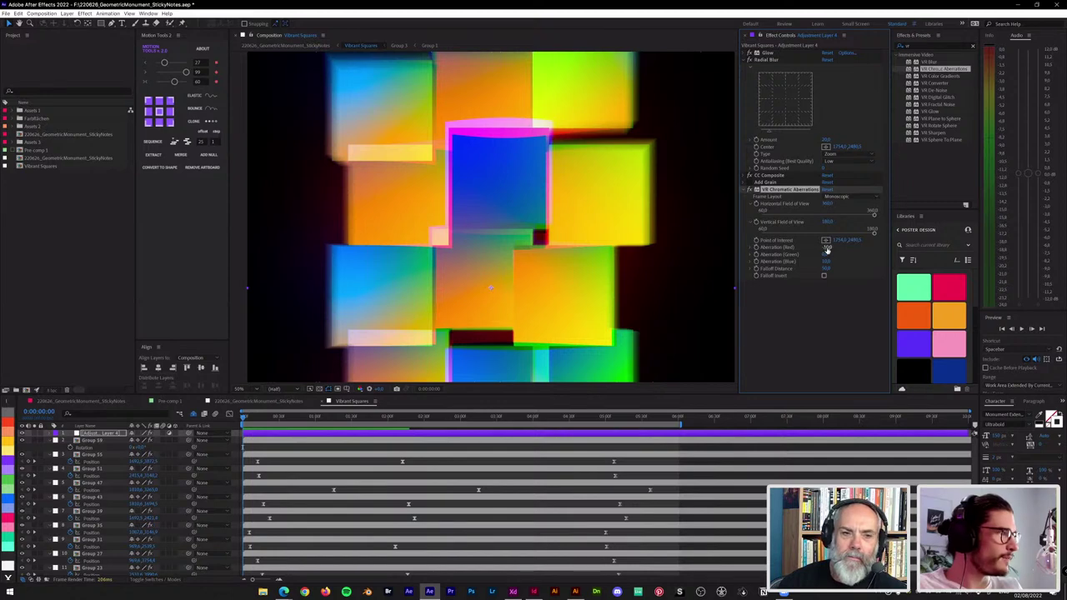
Step: Set VR Chromatic Aberrations' Aberration (Red) to -5 and Aberration (Blue) to 5
drag(826, 248, 813, 249)
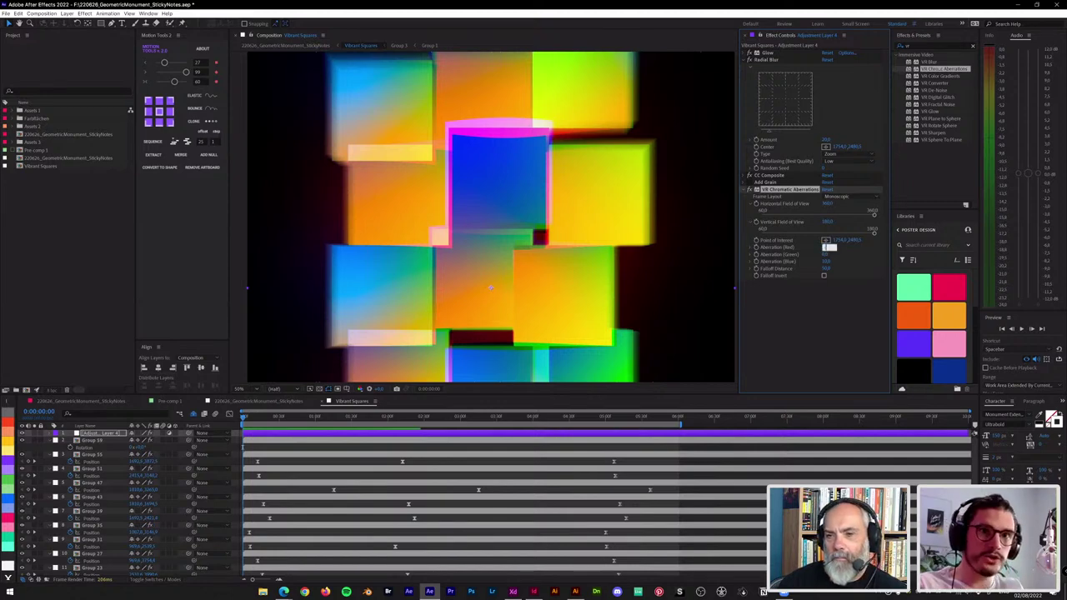
key(Return)
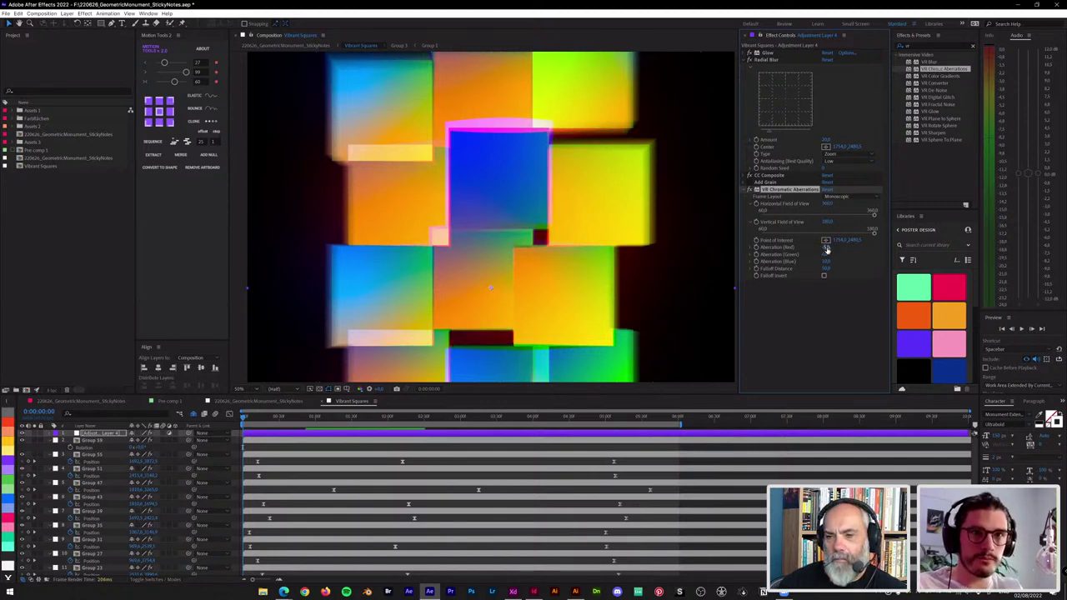
click(825, 269)
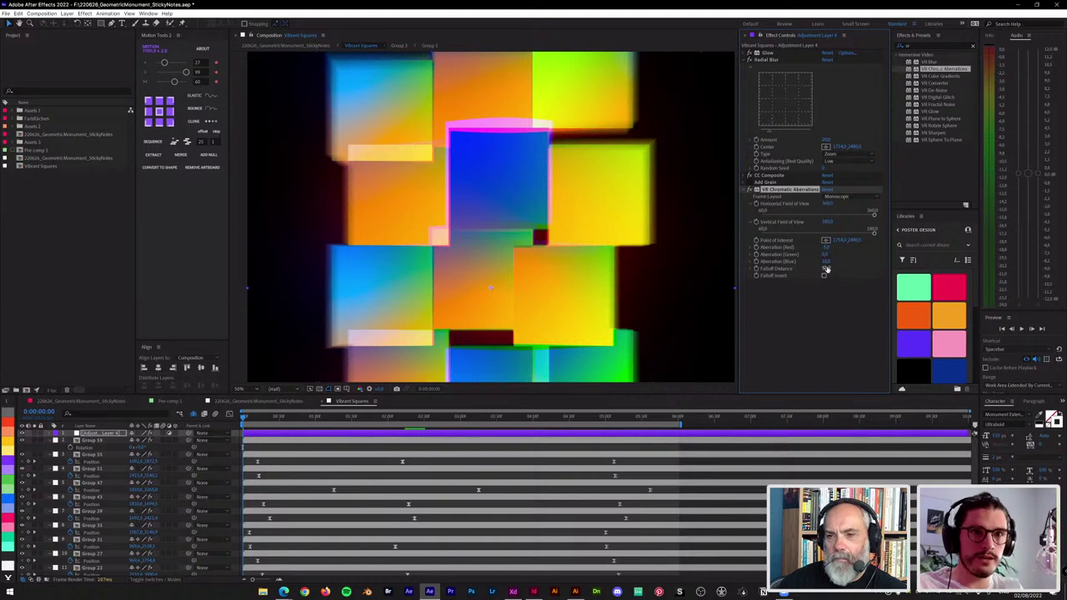
click(827, 261)
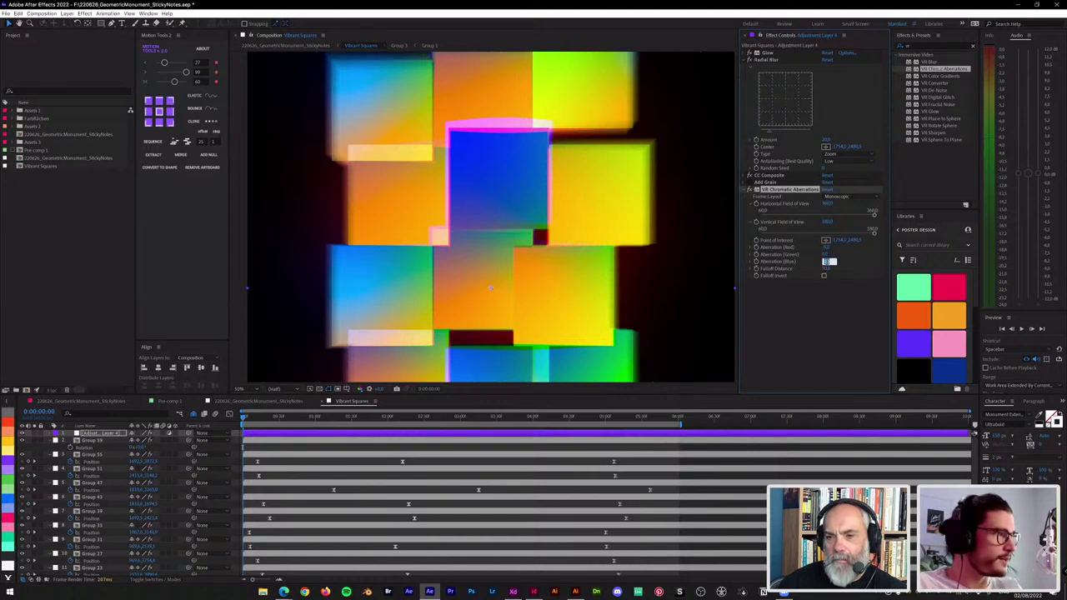
text(0)
key(Return)
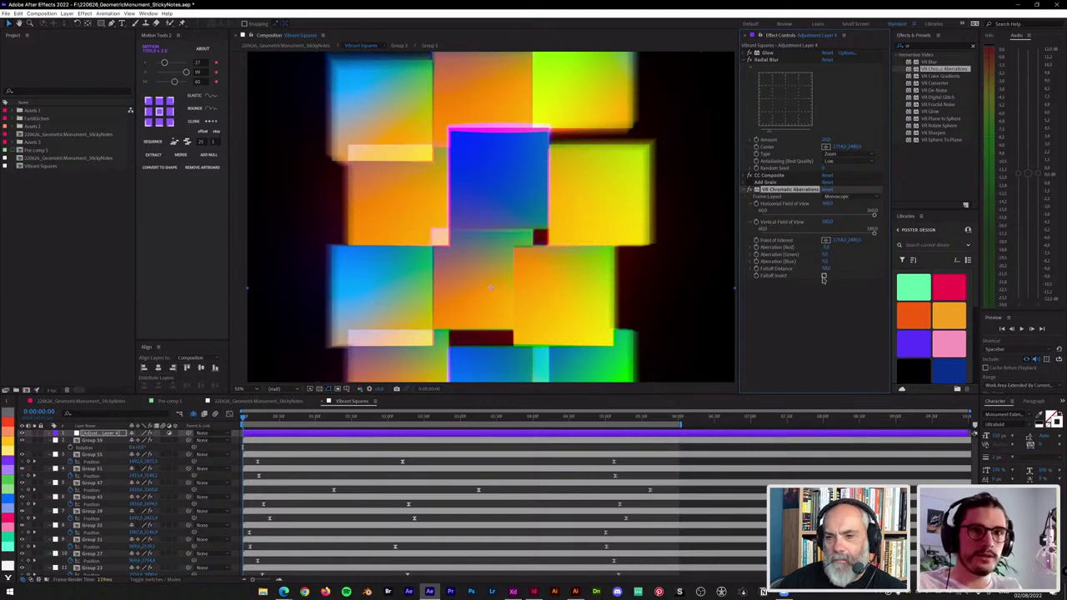
click(825, 269)
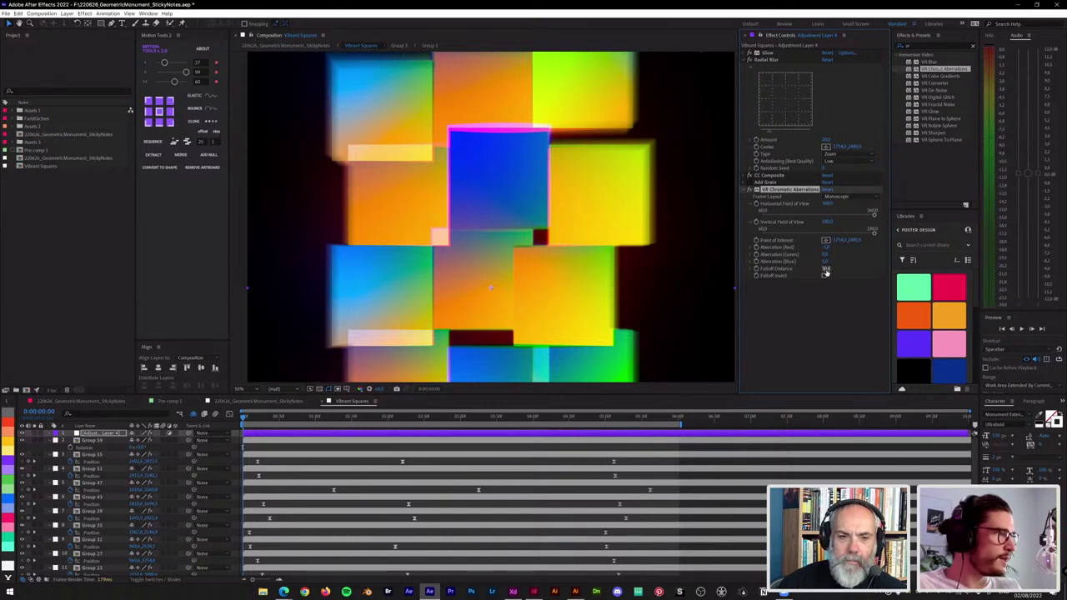
key(Return)
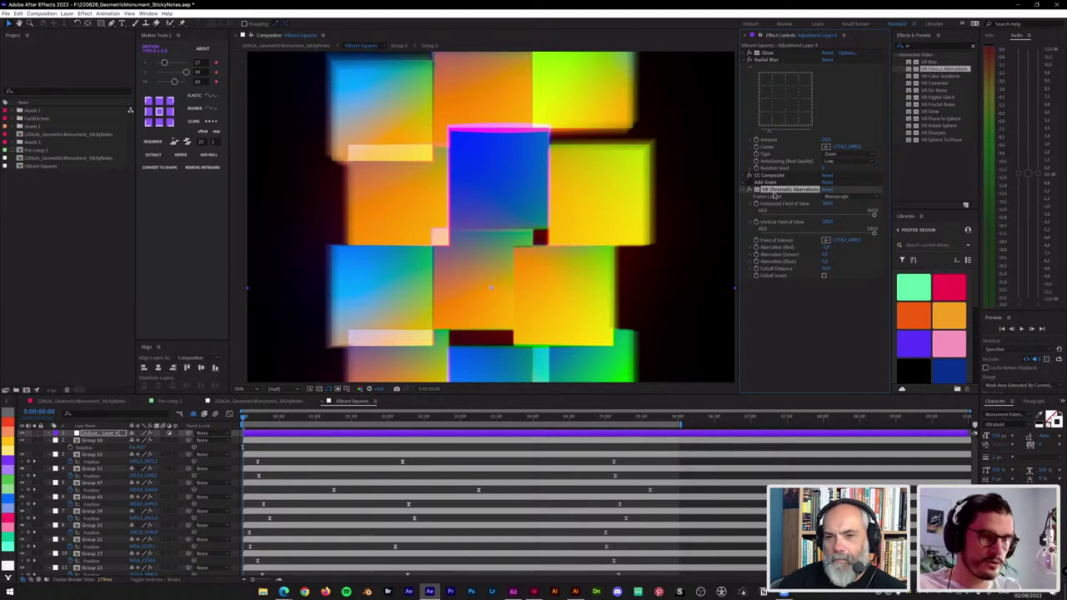
Step: Add a second VR Chromatic Aberrations effect with Falloff Invert enabled and compare the squares with it off and on
drag(934, 70, 831, 286)
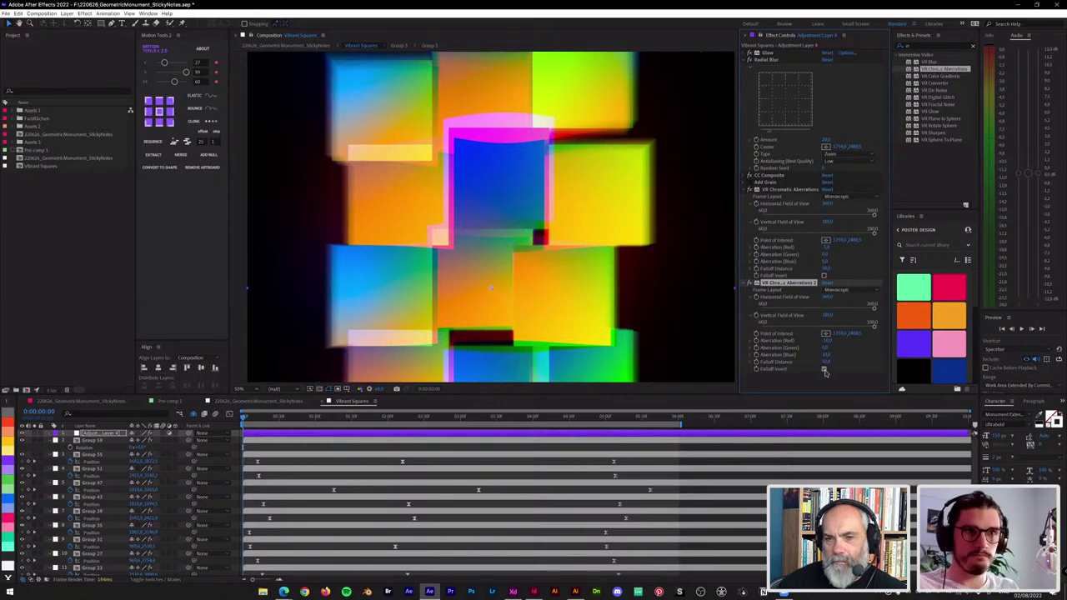
click(824, 371)
key(comma)
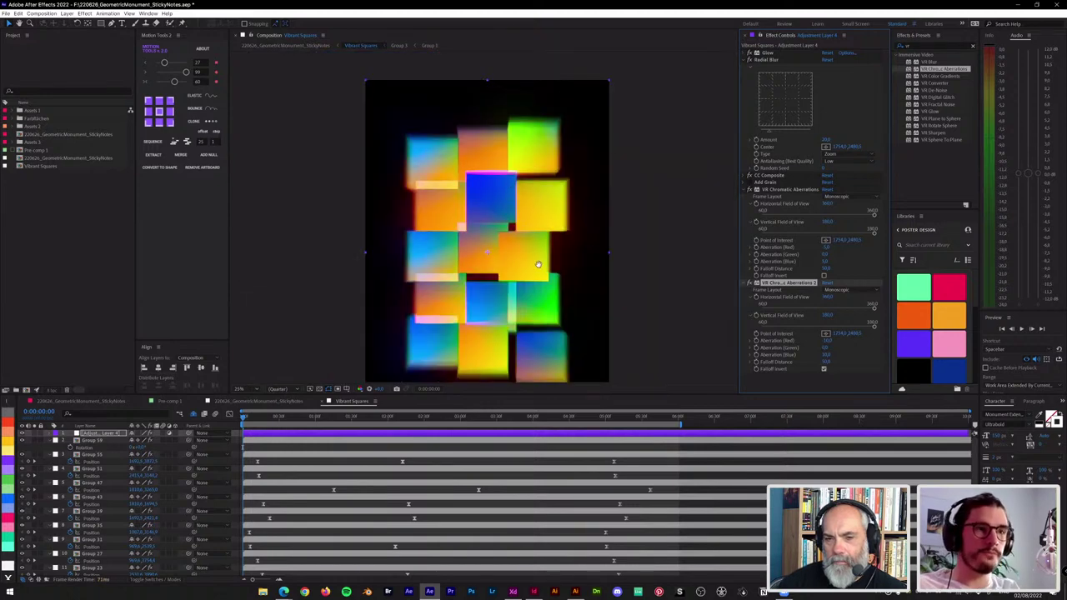
drag(538, 264, 537, 205)
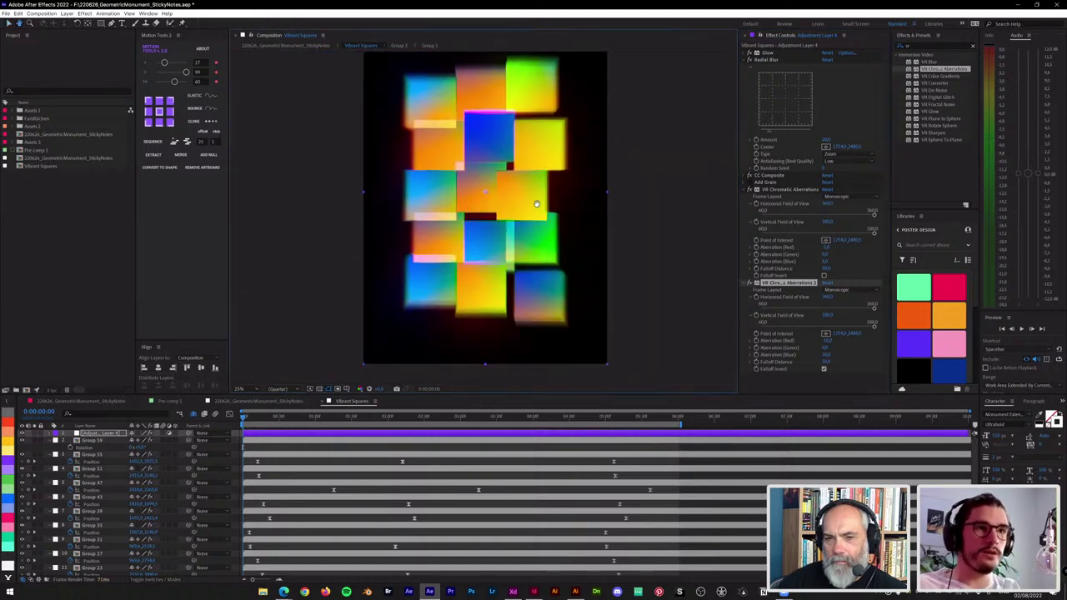
click(750, 283)
click(751, 283)
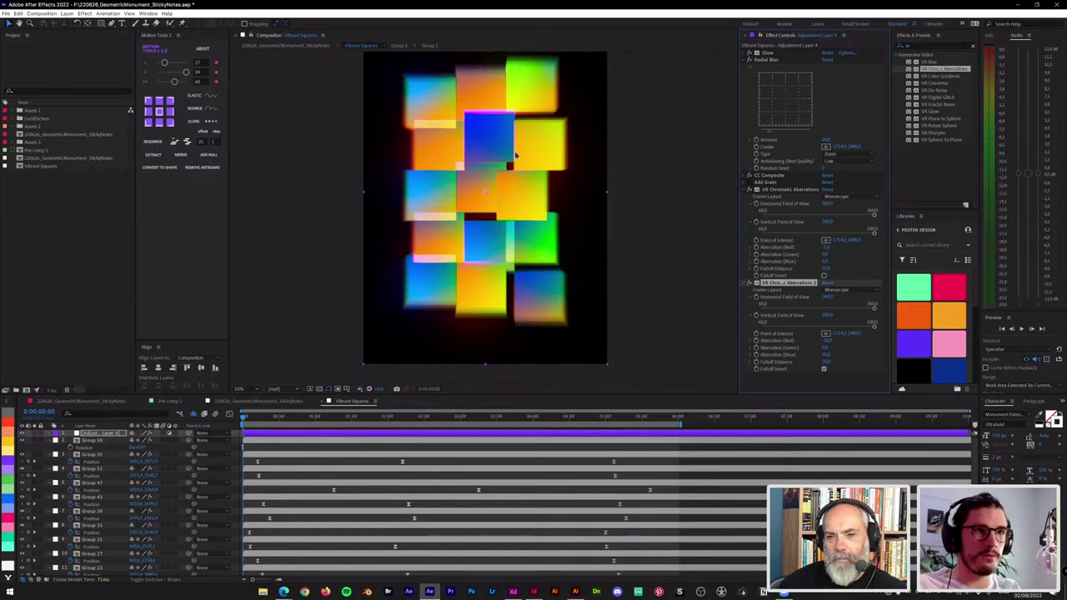
Step: Collapse the settings of both VR Chromatic Aberrations effects on Adjustment Layer 4
scroll(512, 163, up, 1)
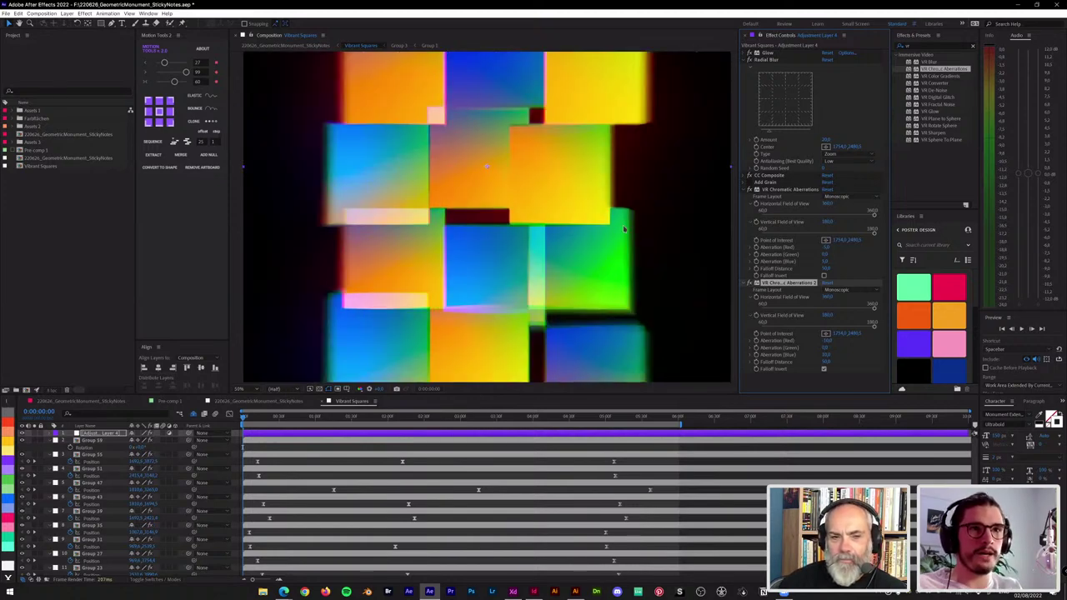
click(744, 193)
click(743, 197)
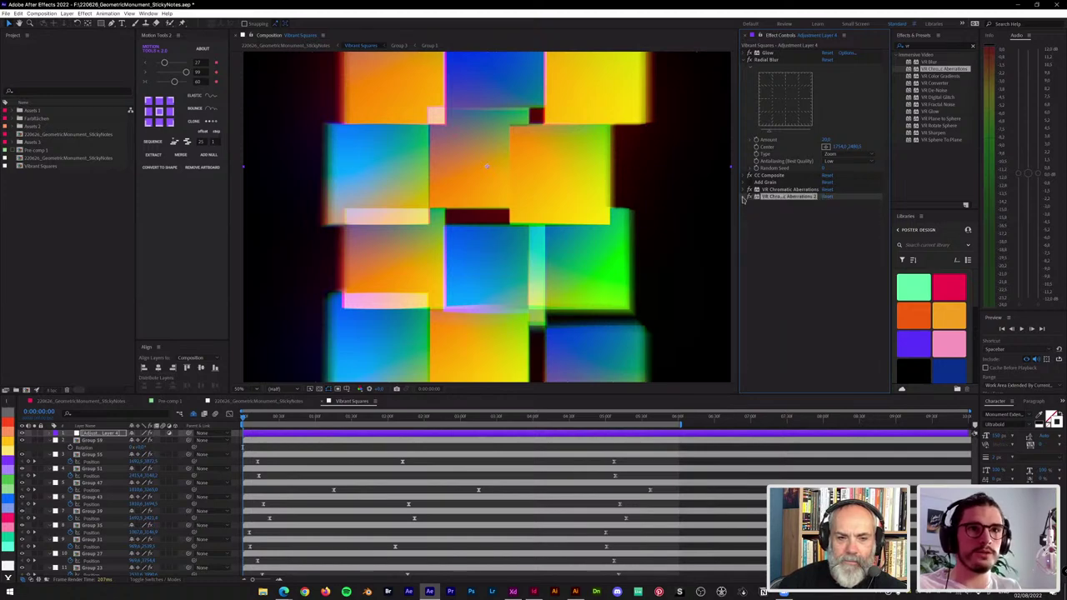
scroll(531, 201, down, 2)
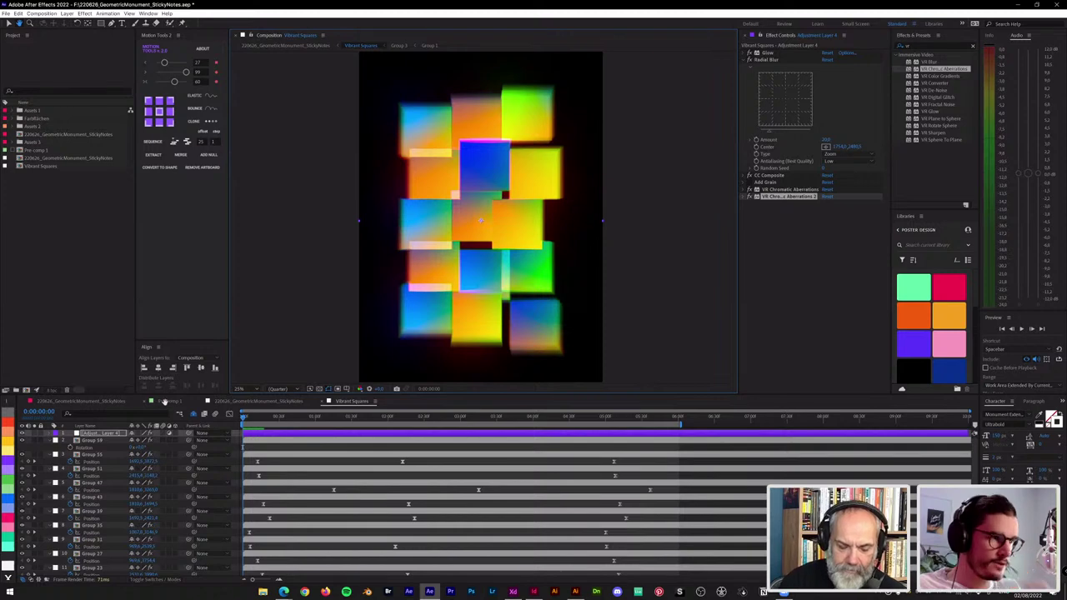
Step: Inspect the effects on White Solid 1 and Adjustment Layer 2 in Pre-comp 1
click(172, 402)
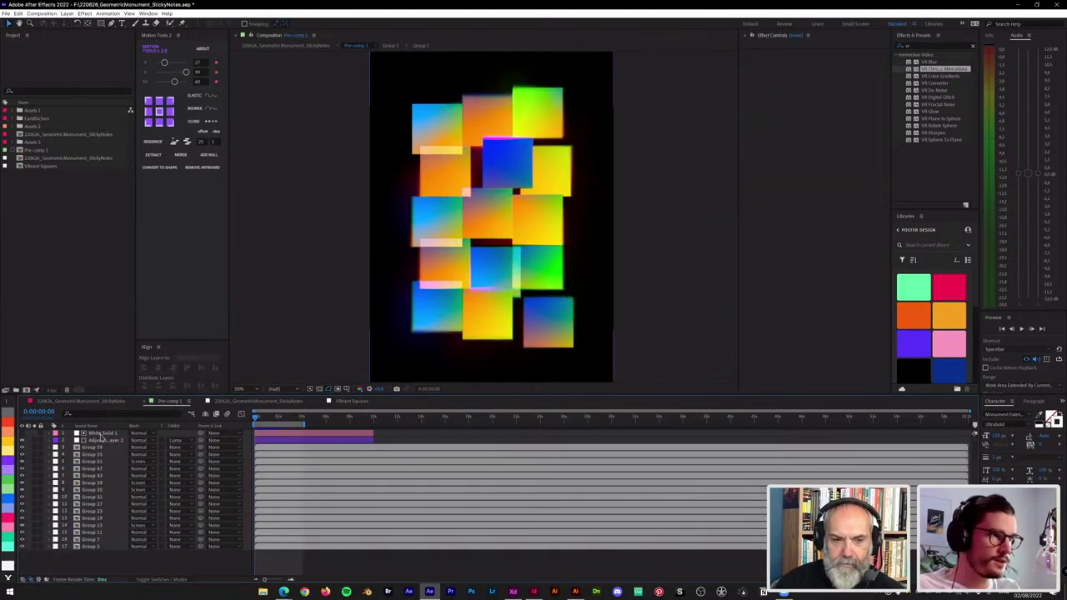
click(101, 435)
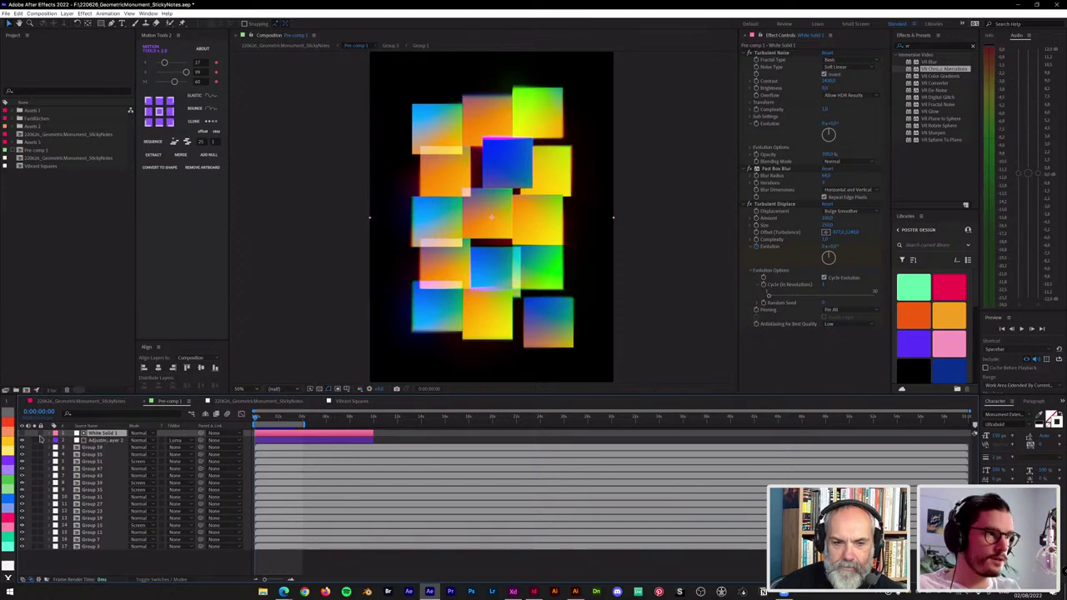
click(98, 441)
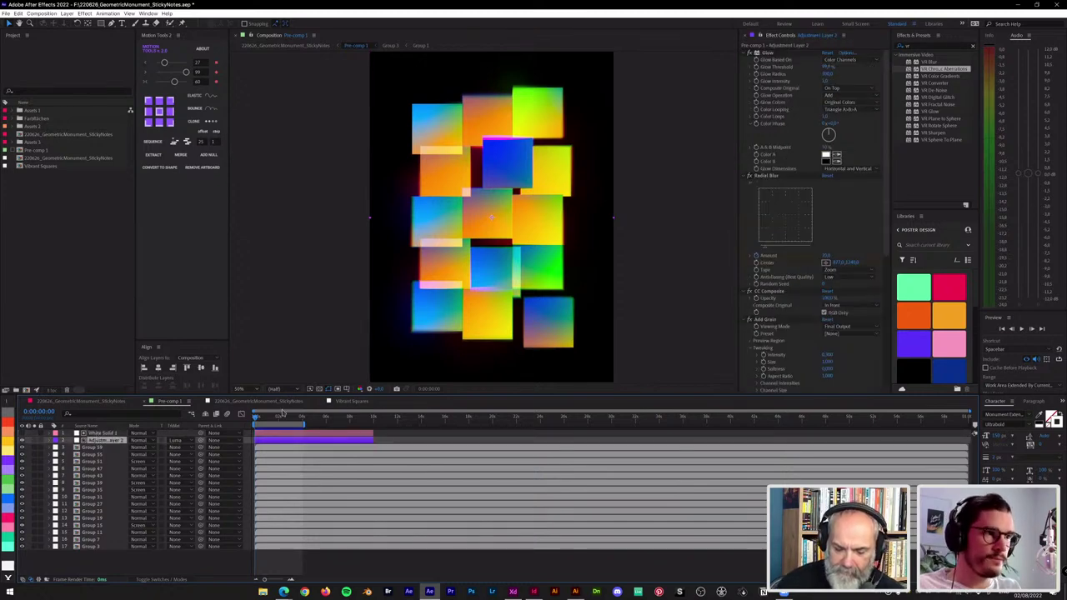
Step: Return to the Vibrant Squares composition, hide the keyframed properties of all Group layers and clear the selection
click(351, 402)
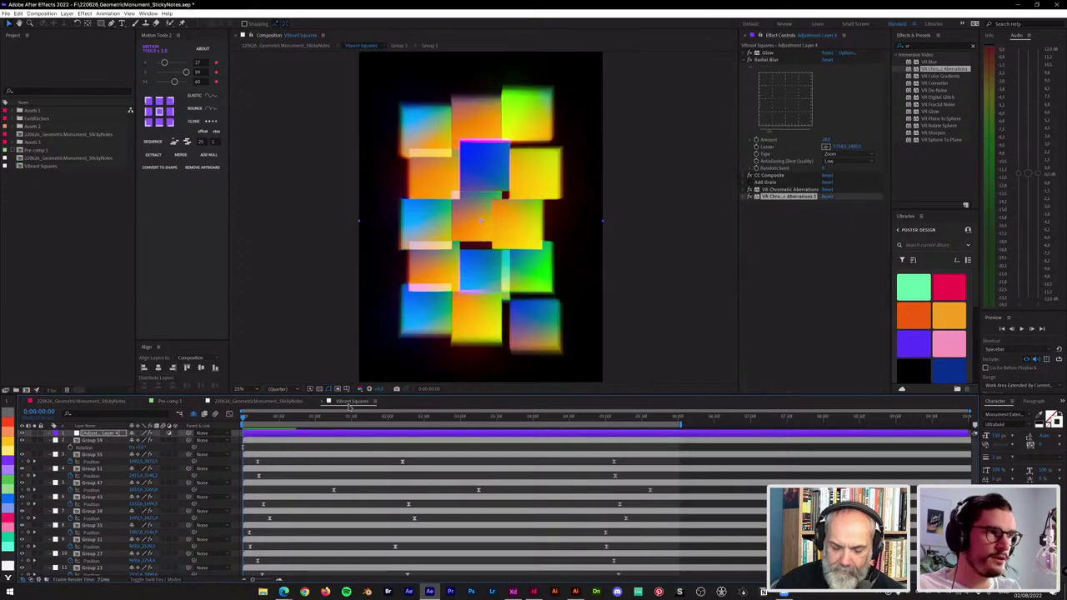
click(325, 443)
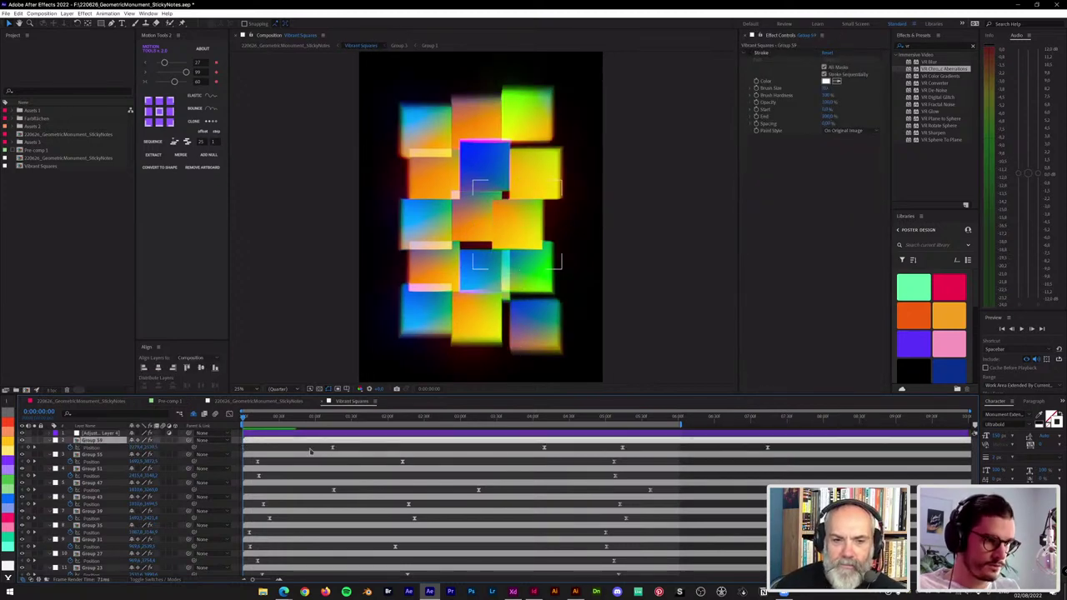
click(312, 450)
key(u)
key(F2)
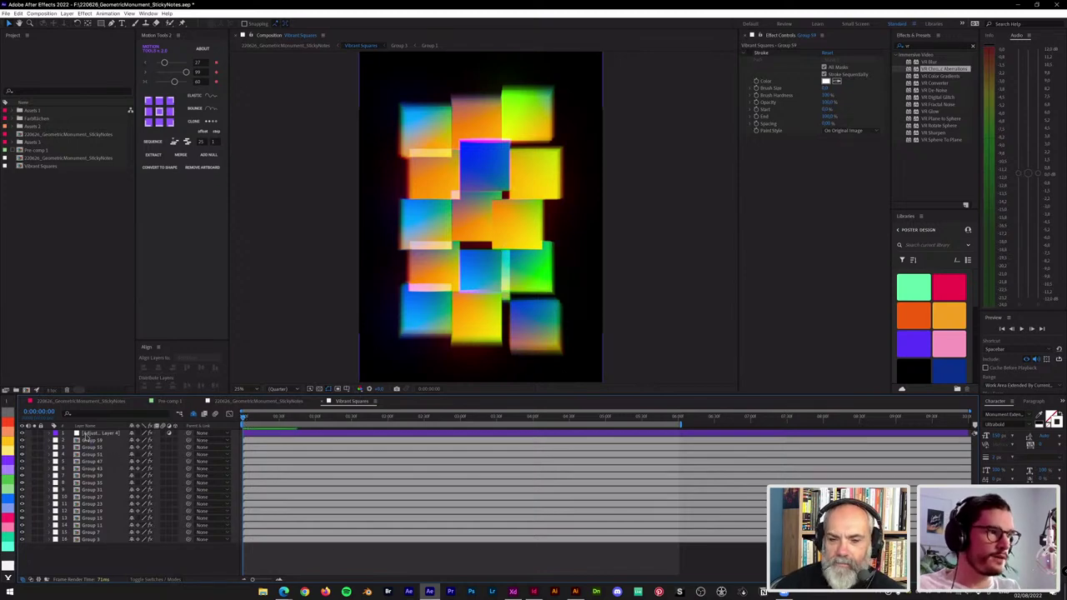
Step: Enable keyframing for Adjustment Layer 4's Radial Blur Amount at the composition start and reveal the keyframe in the timeline
click(88, 435)
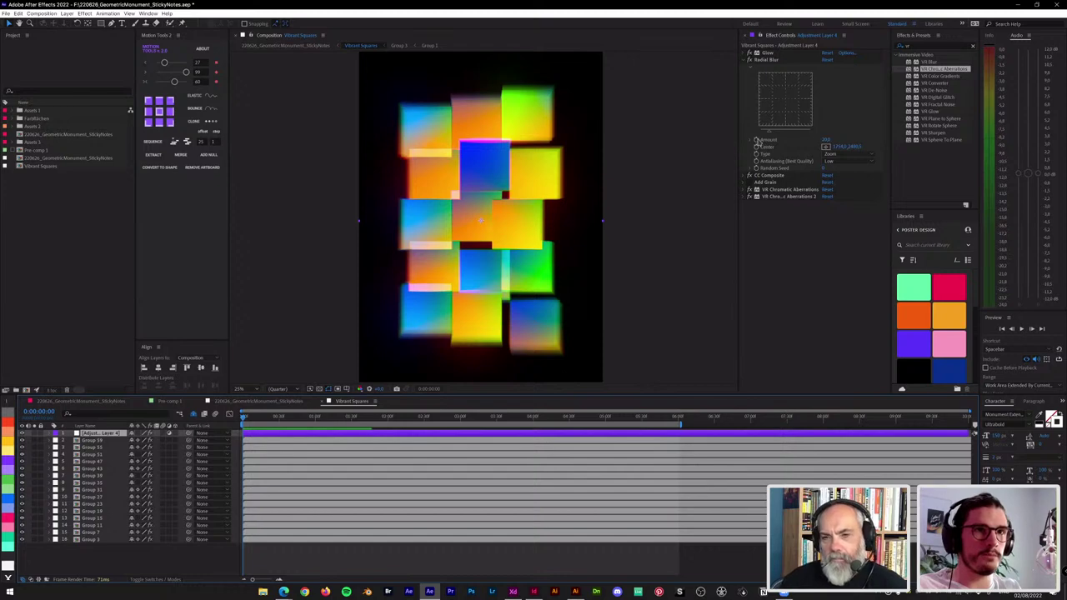
click(756, 140)
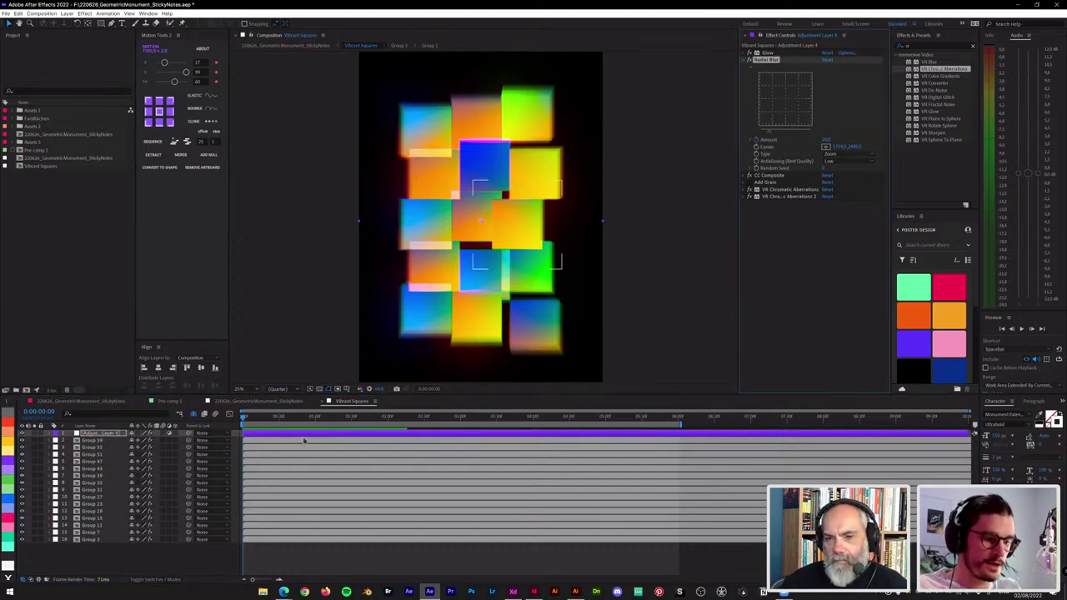
key(u)
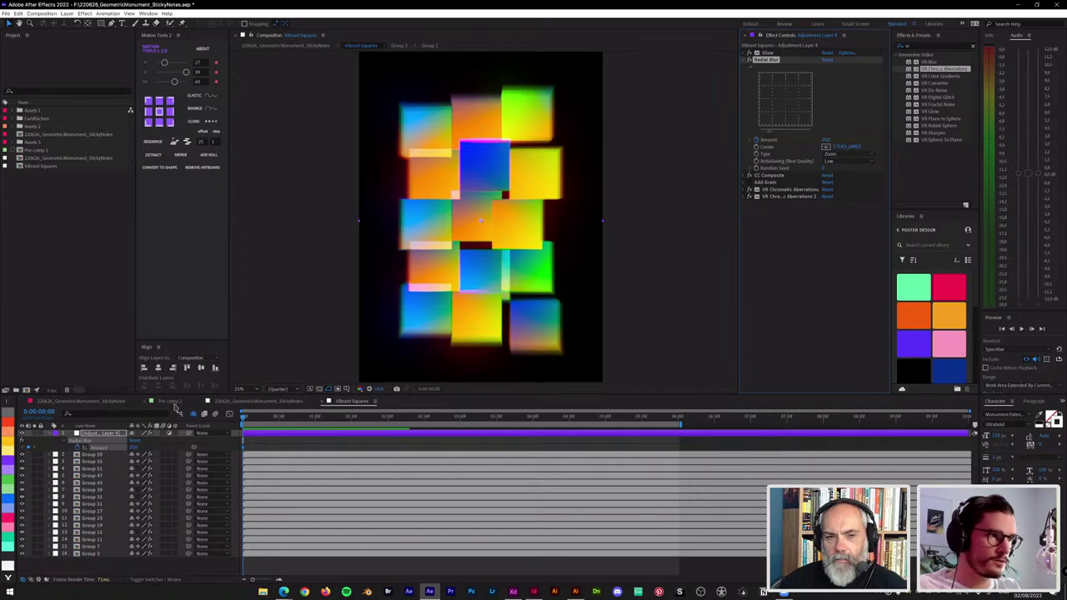
Step: Examine the Radial Blur Amount keyframes of Adjustment Layer 2 in Pre-comp 1
click(171, 403)
click(108, 442)
key(u)
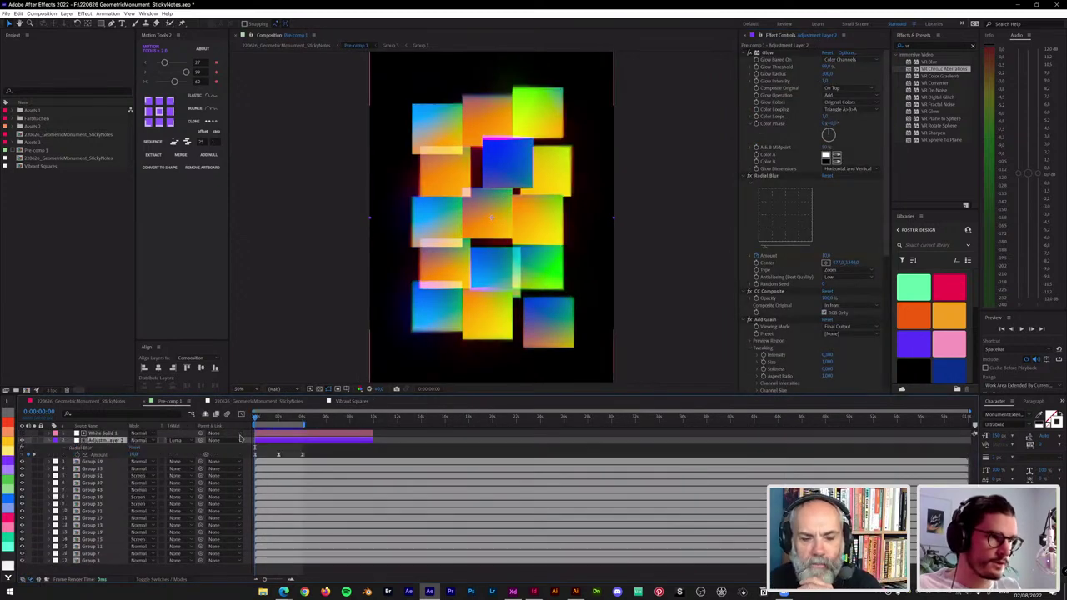
click(279, 419)
drag(280, 419, 235, 419)
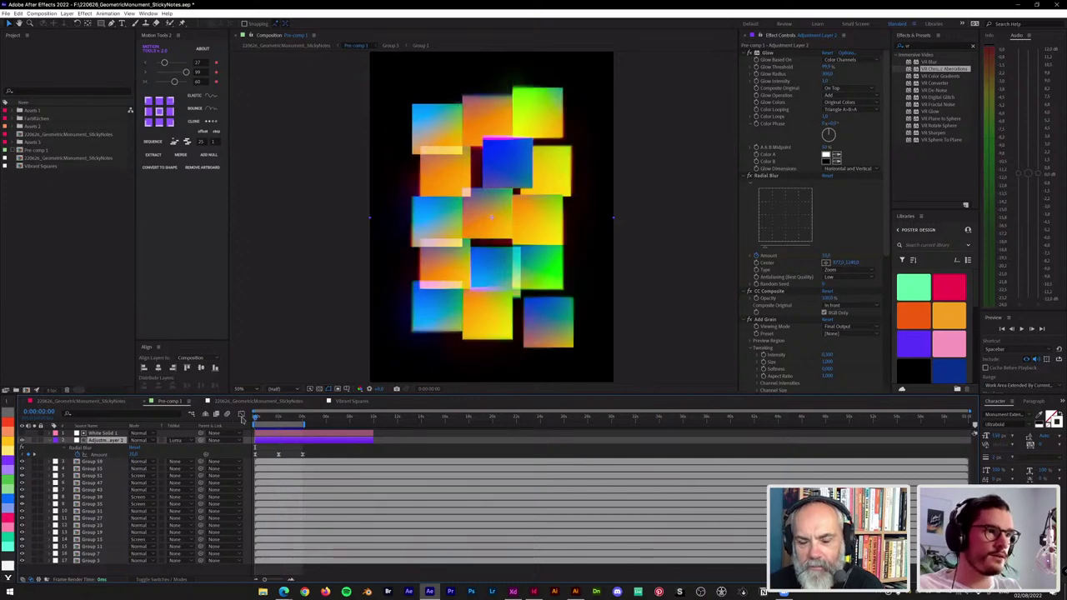
Step: In Vibrant Squares, keyframe Adjustment Layer 4's current Radial Blur Amount at 6 seconds and raise the Amount at 0:00:02:59
click(349, 402)
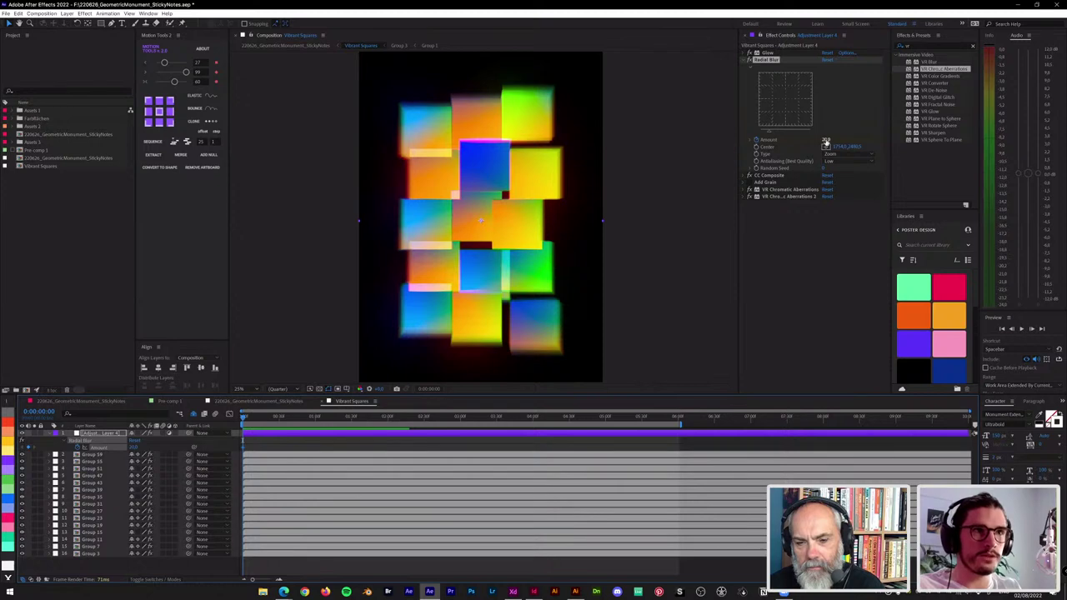
click(678, 417)
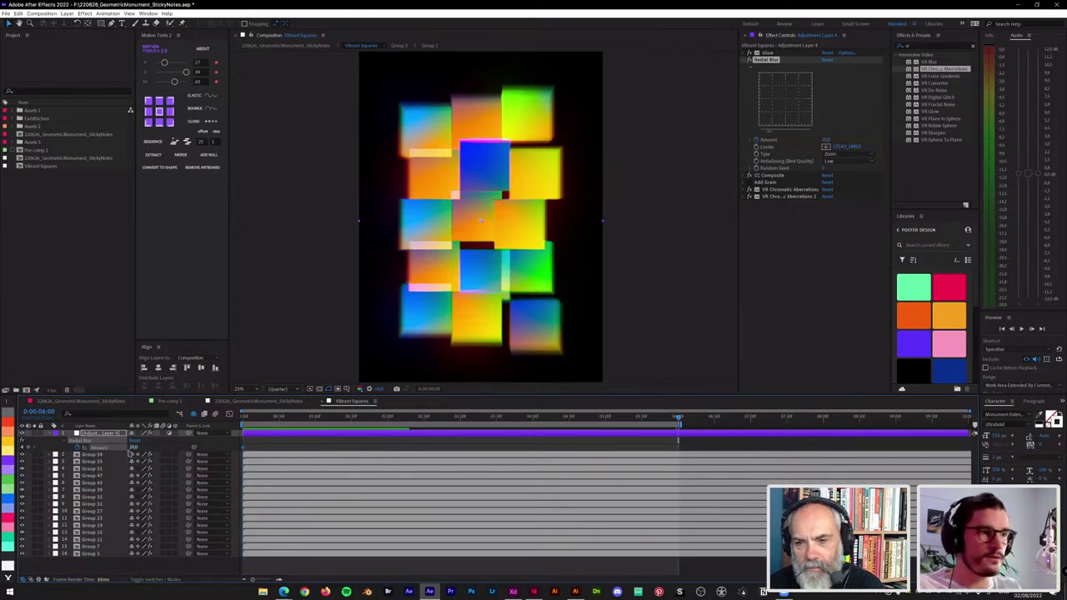
click(30, 450)
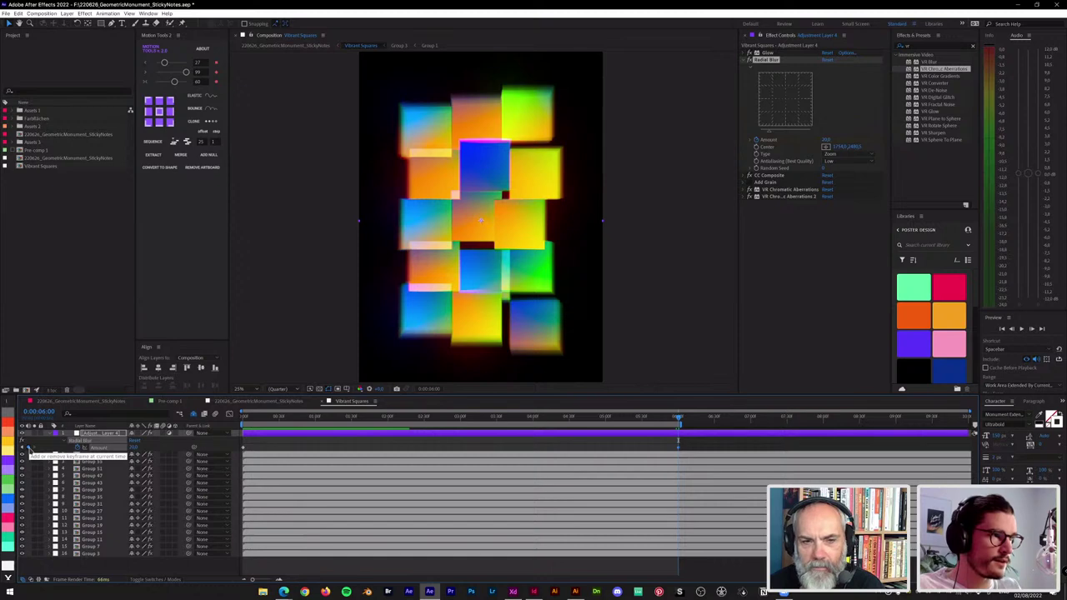
click(461, 420)
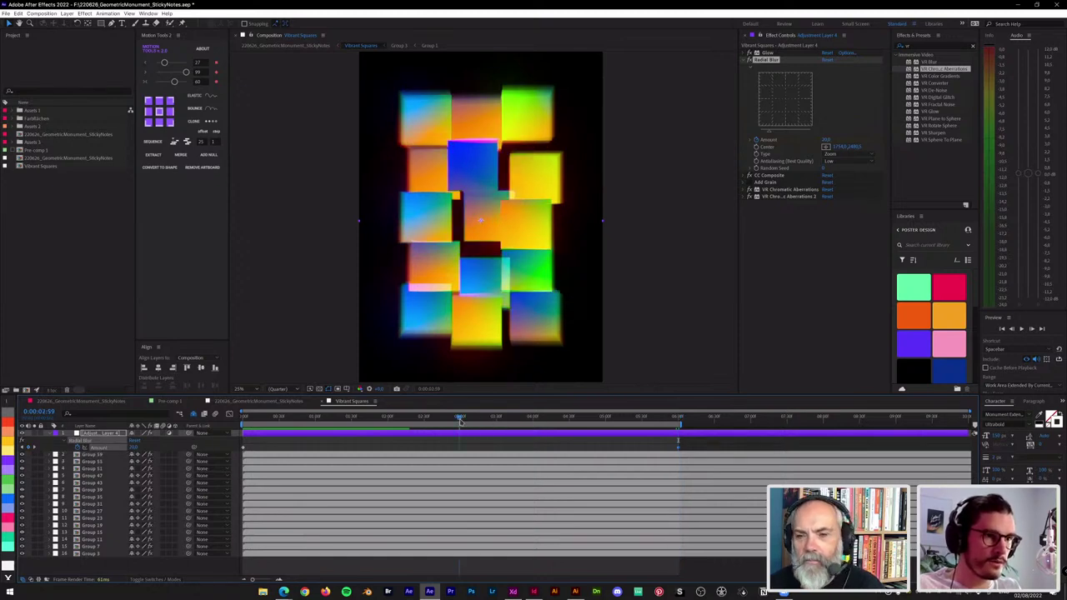
click(826, 140)
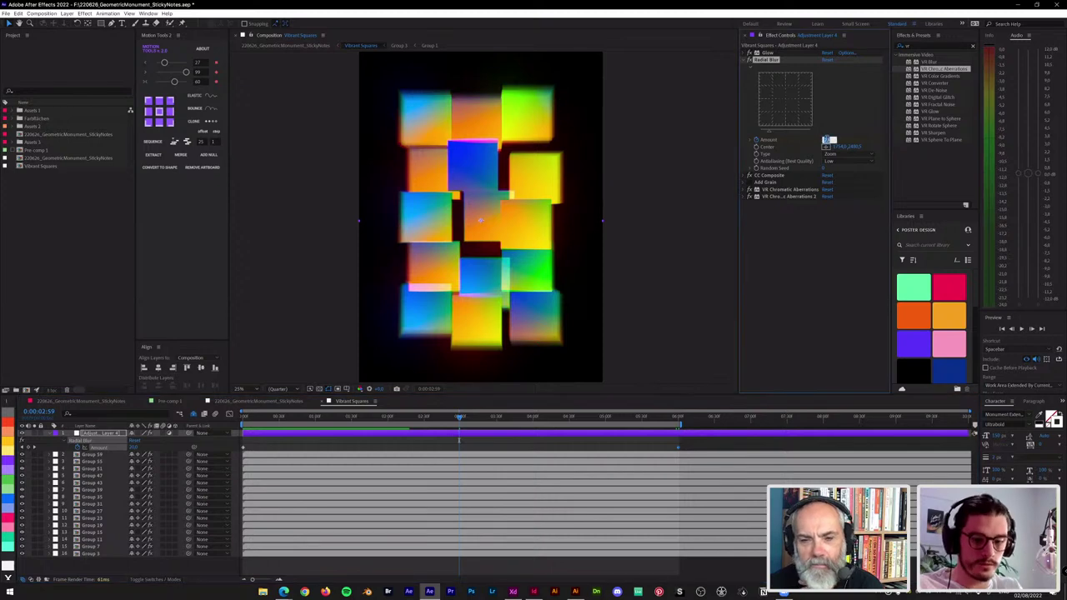
key(Return)
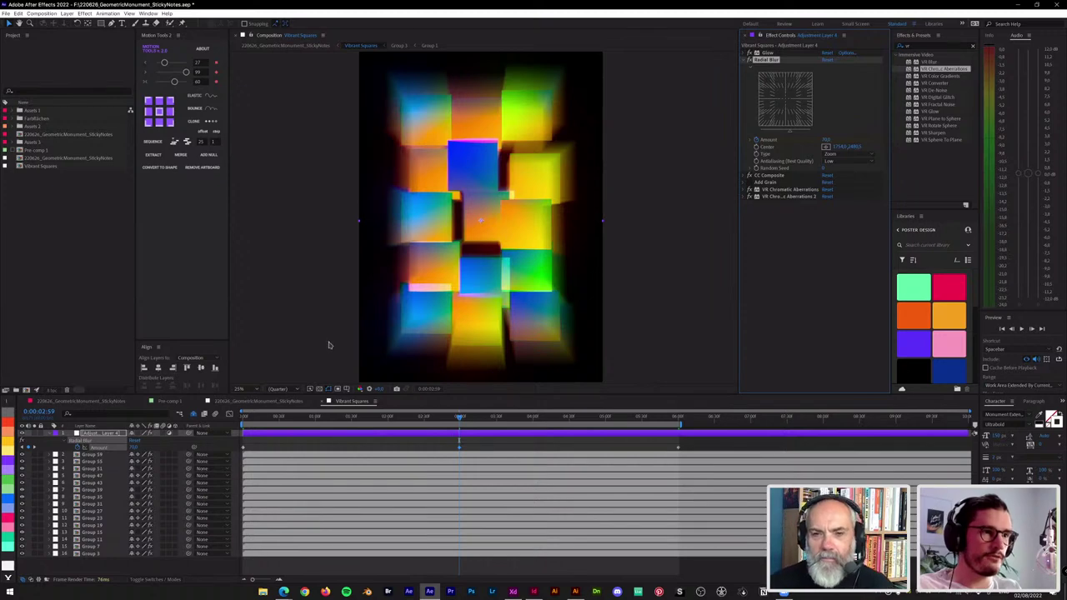
Step: Scrub through the Vibrant Squares timeline to preview the animated Radial Blur
click(455, 420)
click(436, 418)
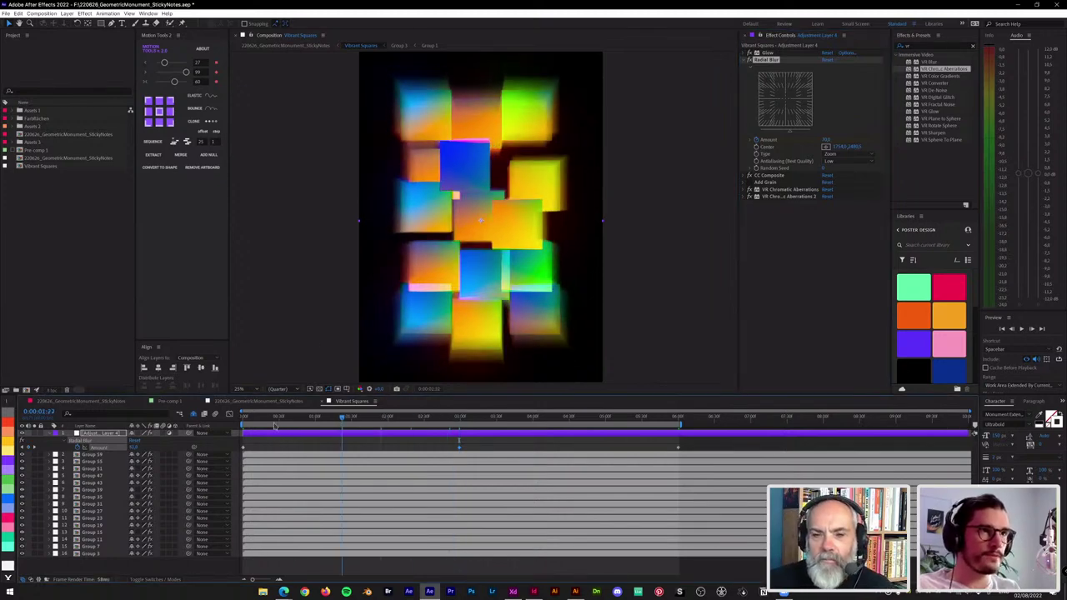
click(455, 425)
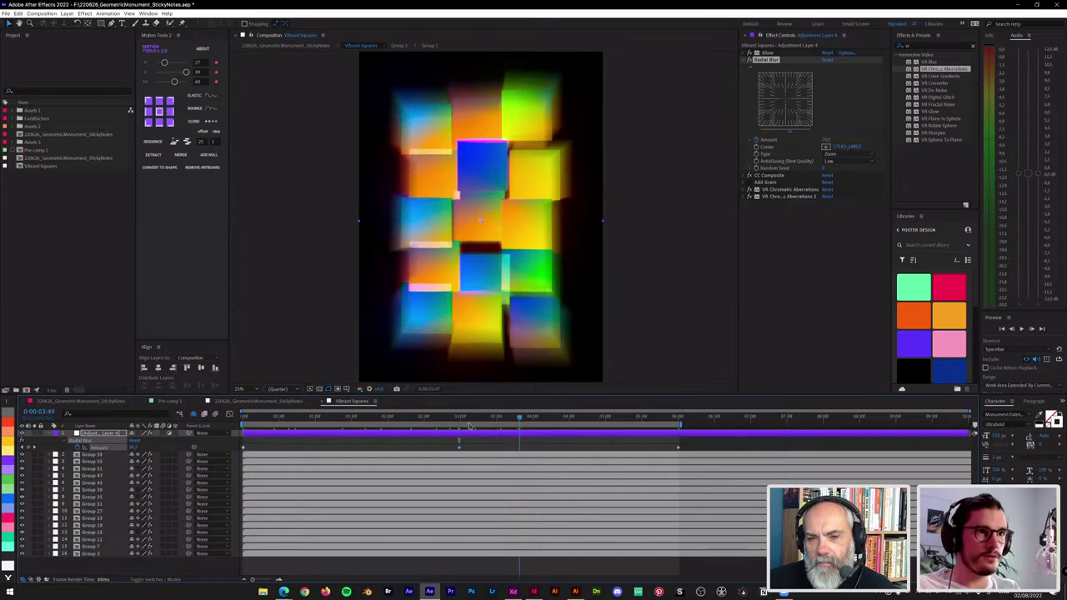
click(244, 426)
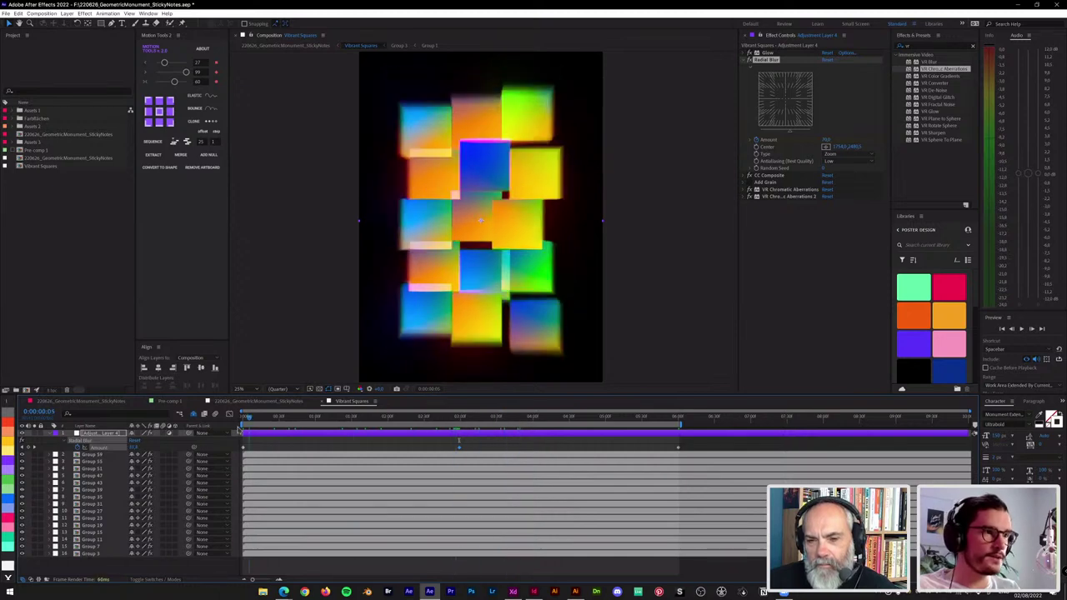
Step: Preview Pre-comp 1's blur animation and inspect White Solid 1's noise, blur and displacement effects
click(171, 401)
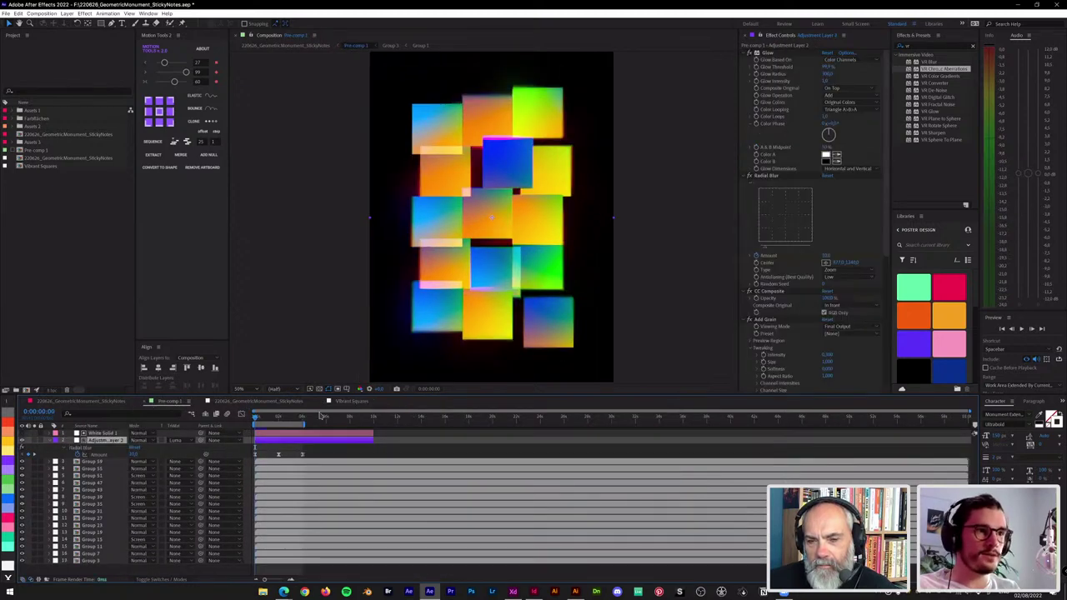
mouse_move(280, 421)
mouse_down()
mouse_move(288, 426)
mouse_move(267, 427)
mouse_up()
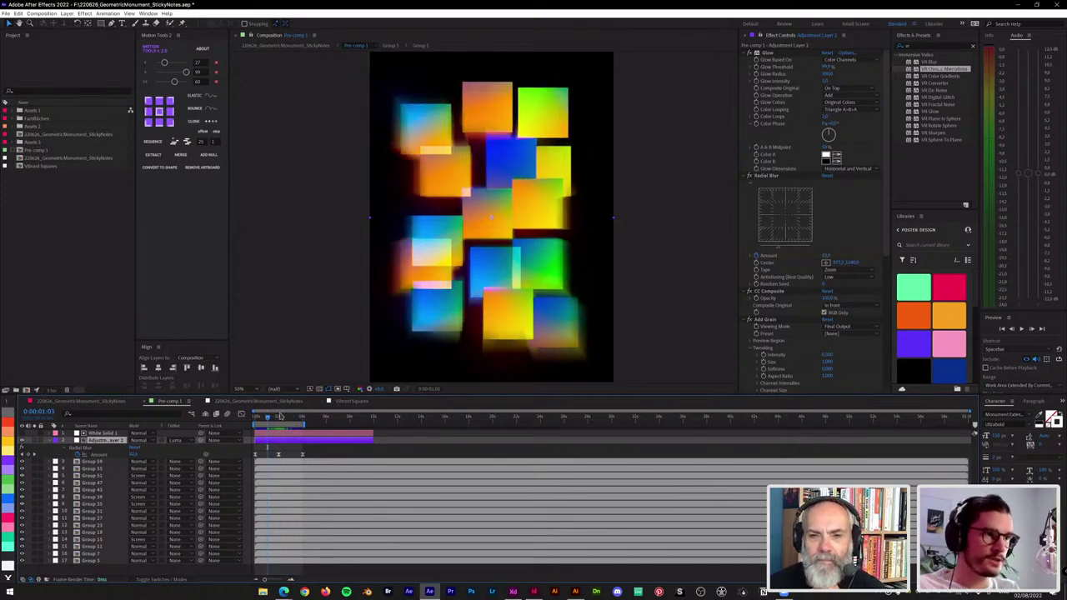
click(210, 435)
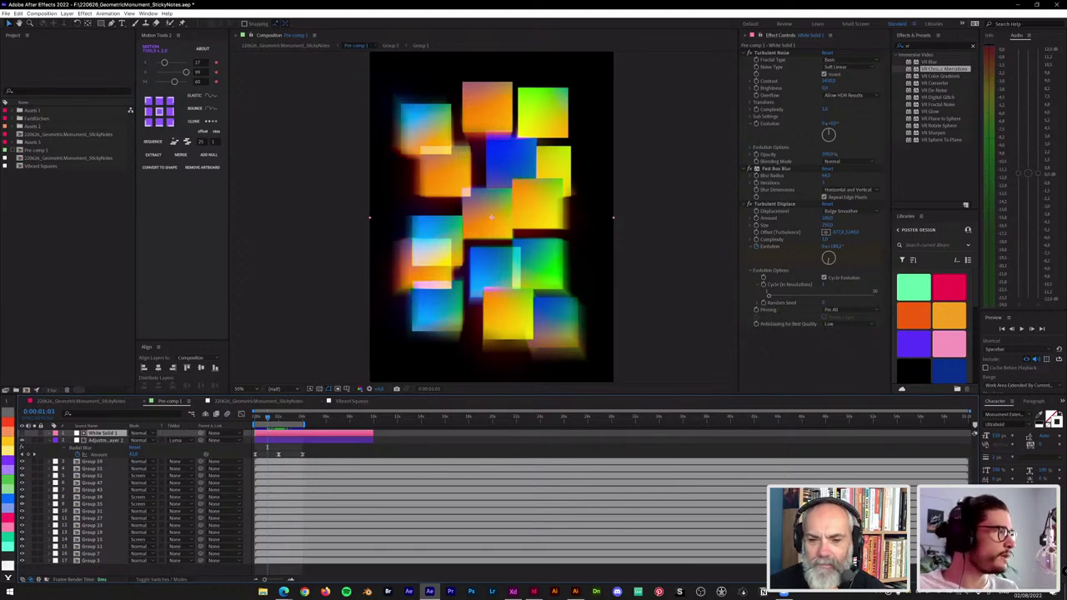
key(alt+Tab)
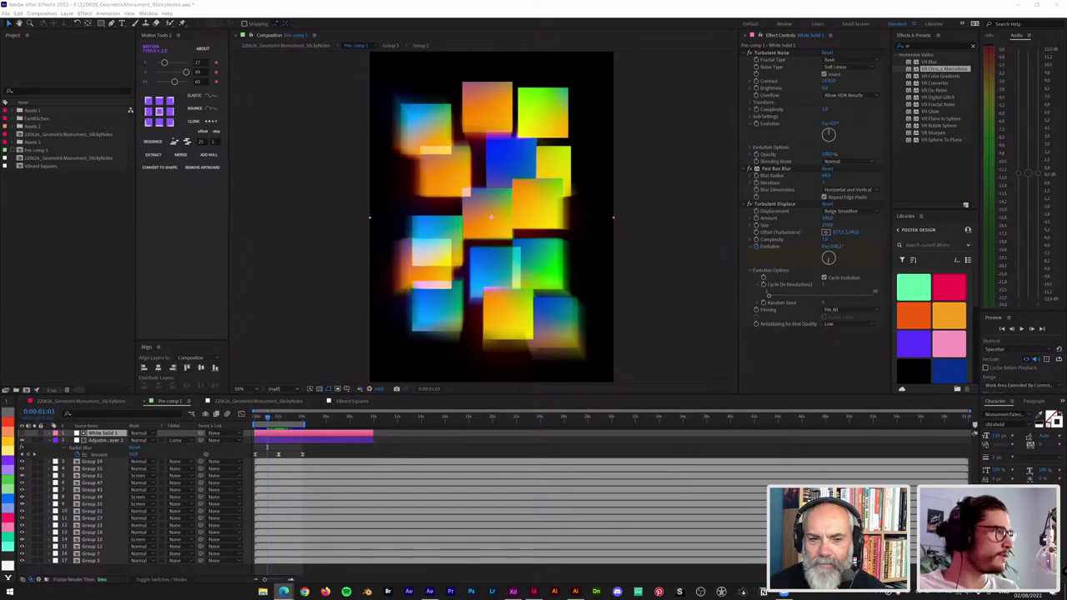
scroll(494, 268, down, 4)
scroll(492, 248, down, 4)
scroll(513, 229, up, 11)
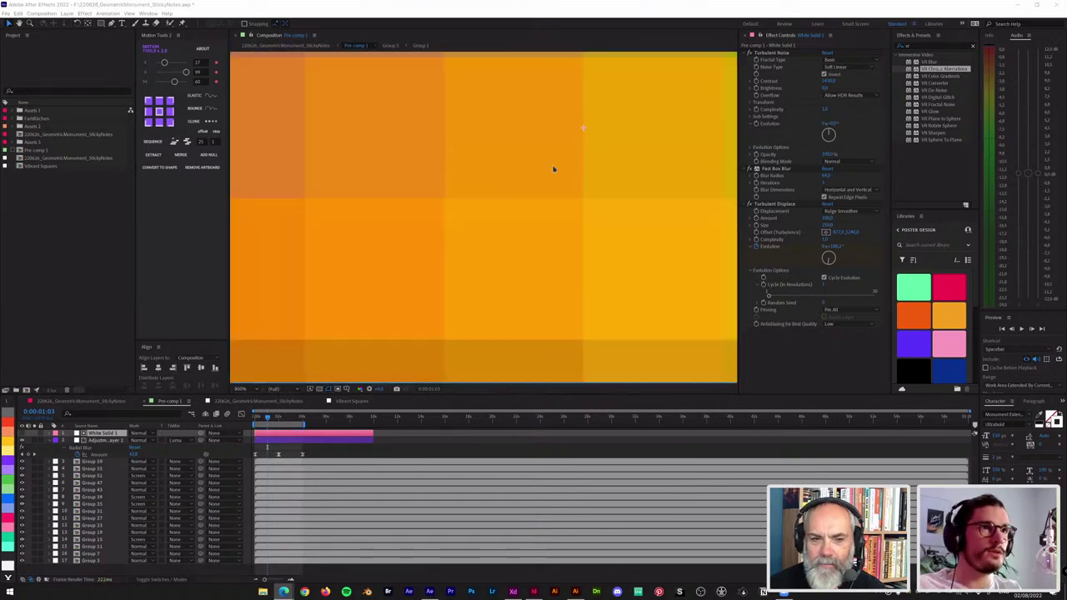
click(516, 5)
scroll(539, 191, down, 6)
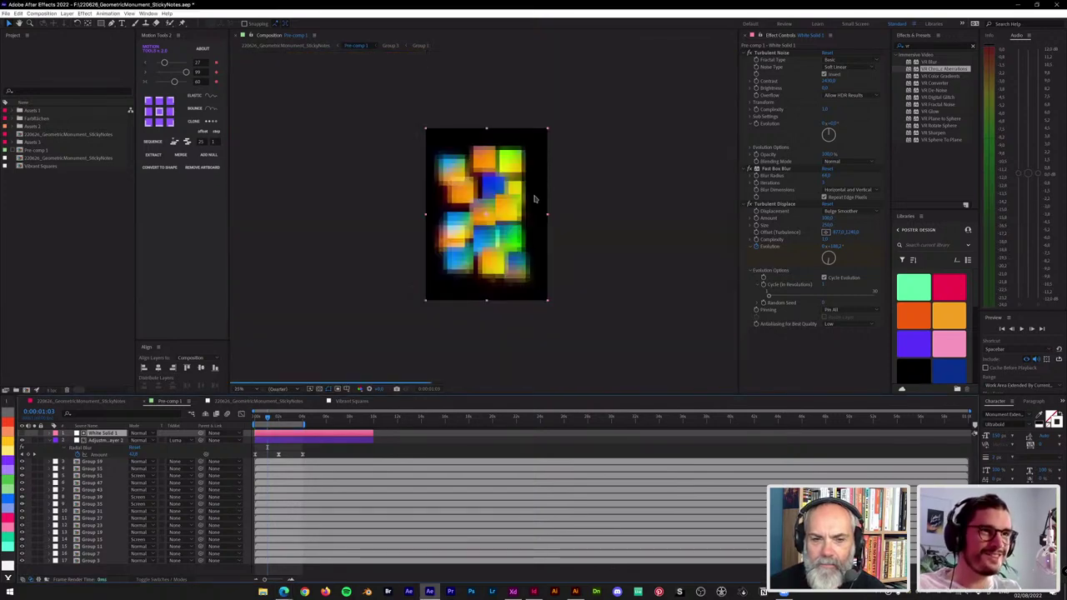
Step: Create a white, composition-sized solid layer in the Vibrant Squares composition
click(347, 402)
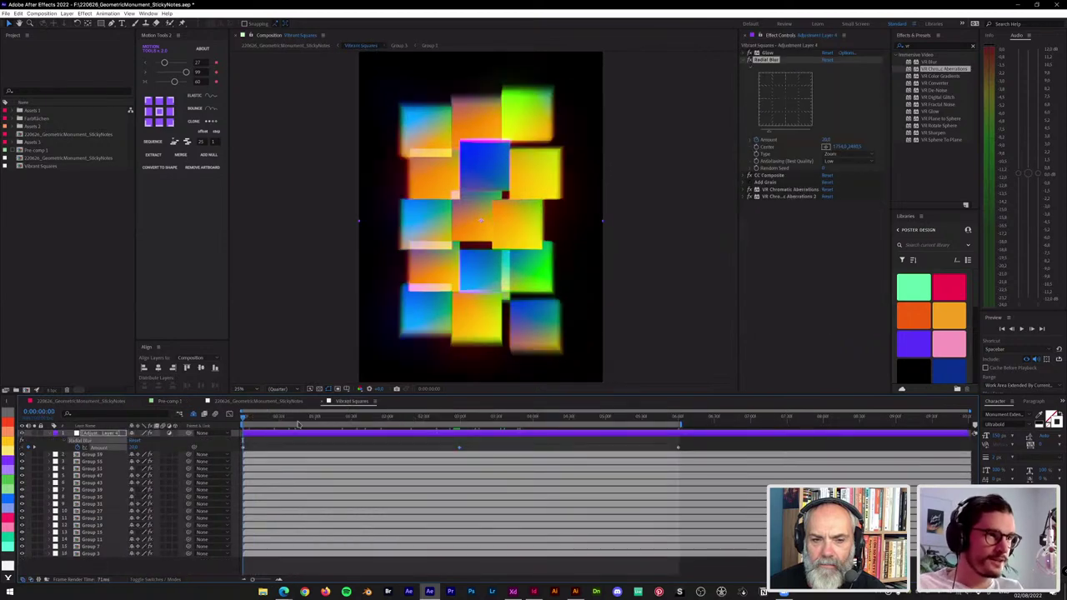
click(67, 14)
mouse_move(83, 22)
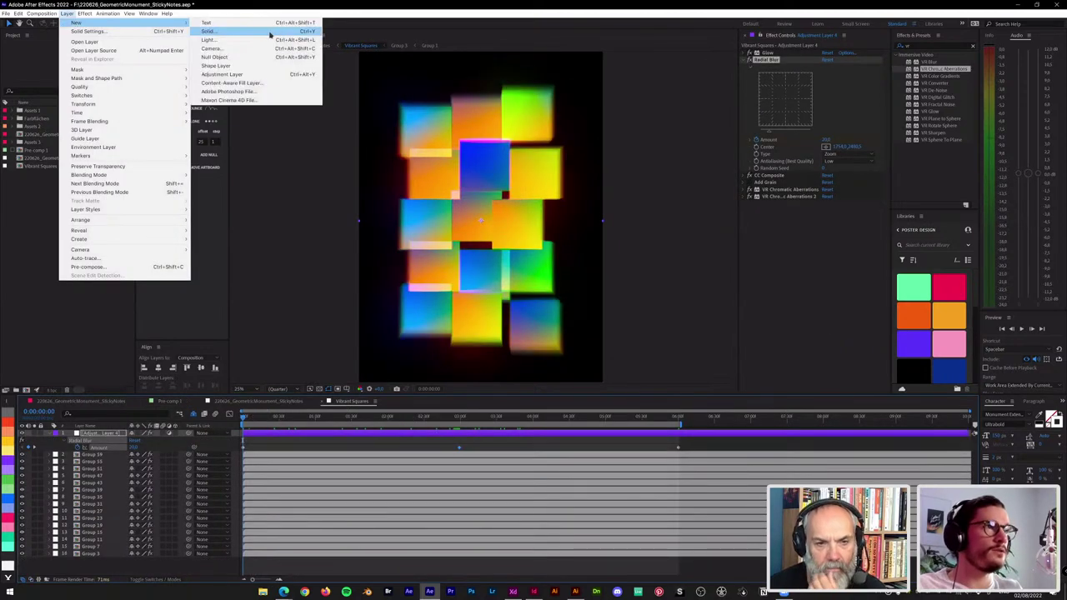
click(265, 33)
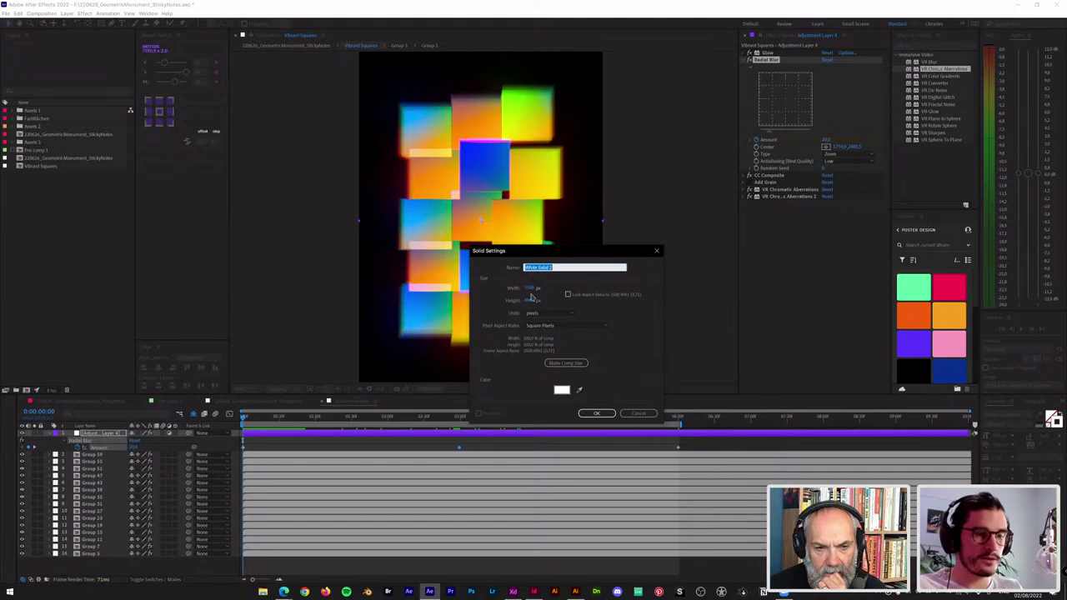
click(599, 414)
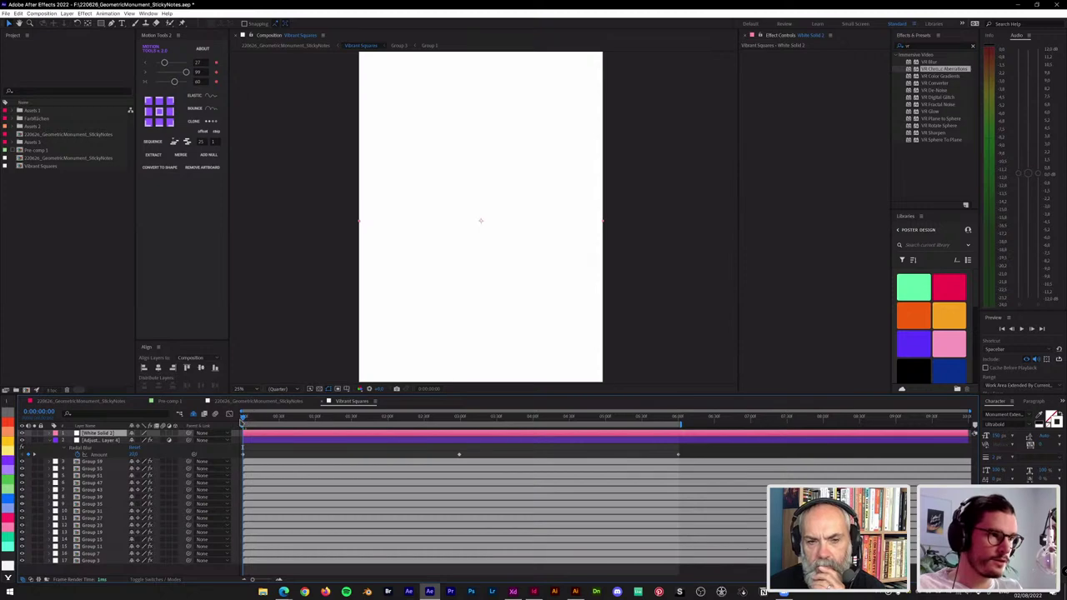
Step: Review Pre-comp 1's composition settings without changing them and return to the Vibrant Squares composition
click(177, 402)
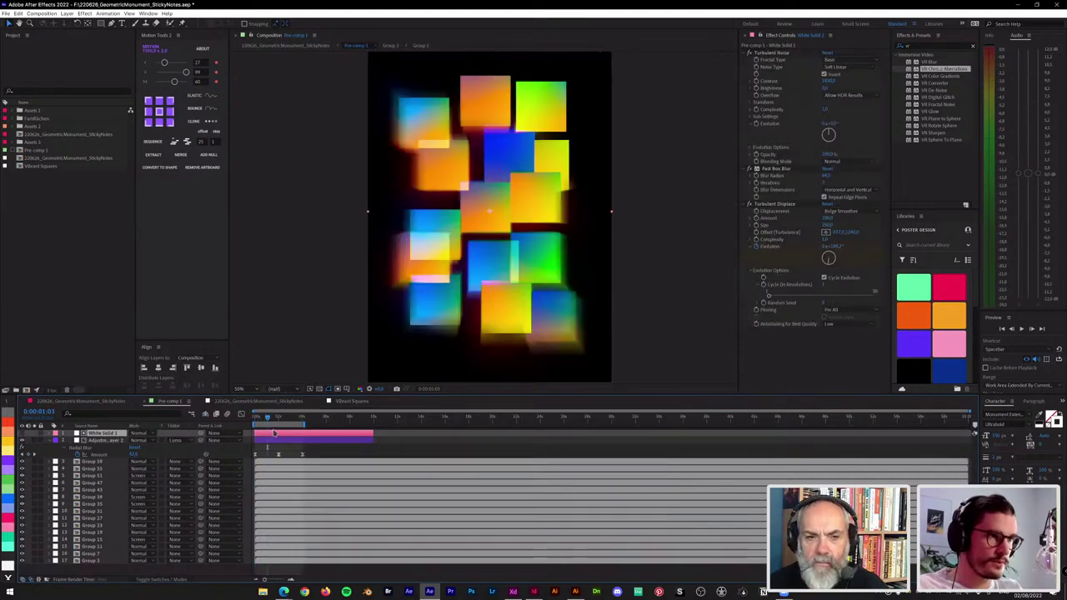
key(ctrl+k)
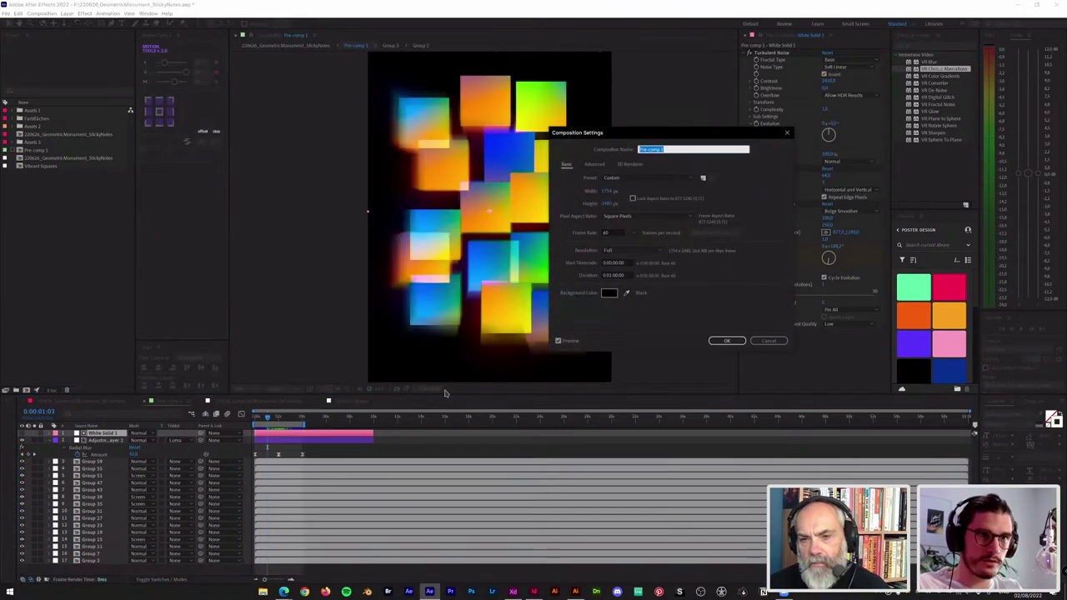
click(768, 340)
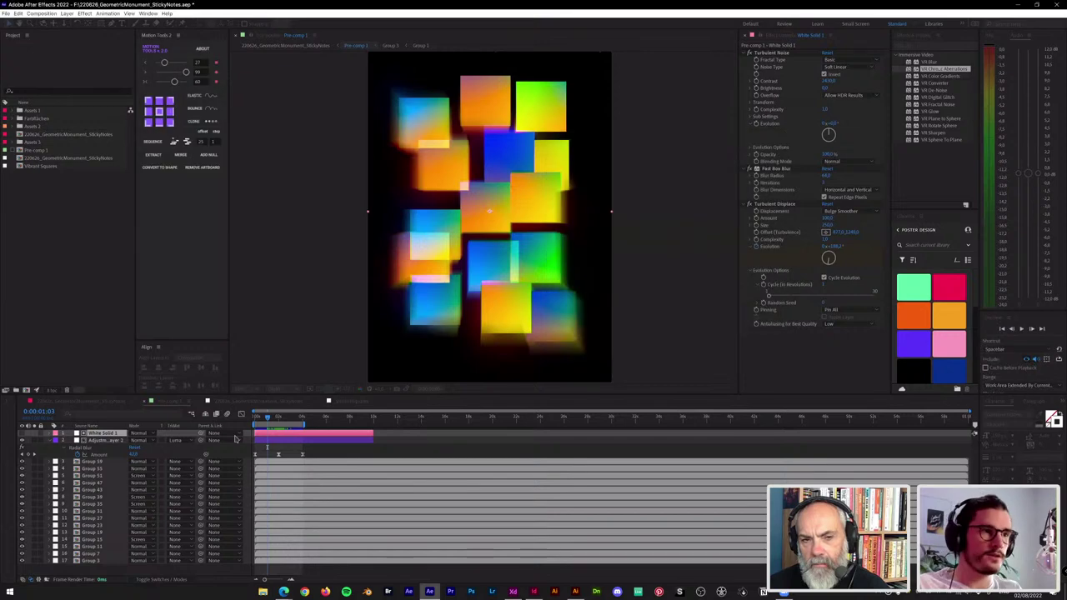
click(350, 402)
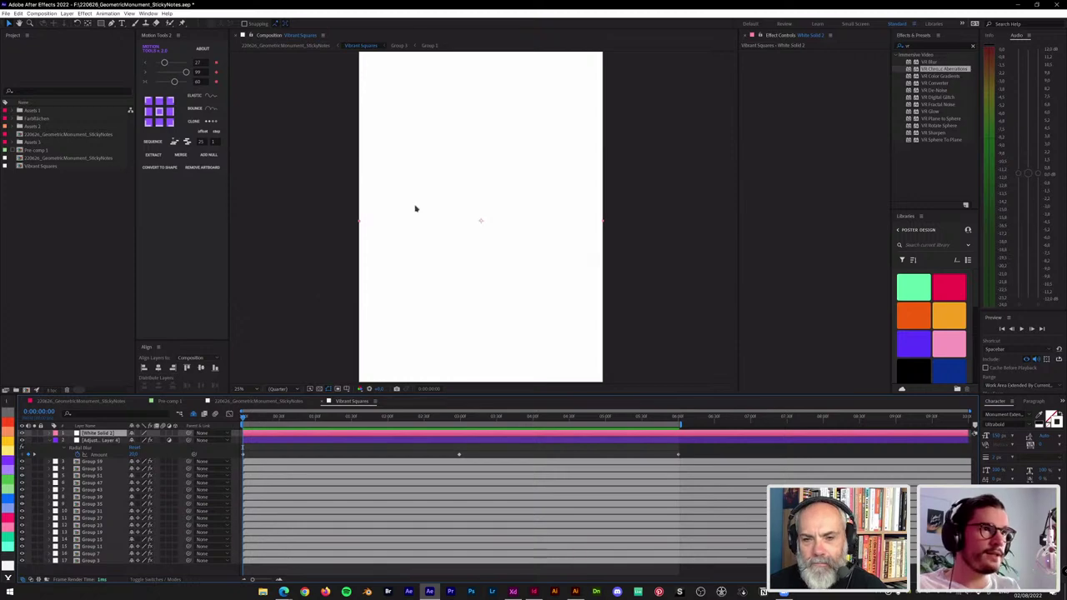
Step: Keyframe White Solid 2's Rotation from 0 at the start of the timeline to one full revolution at 6 seconds
key(r)
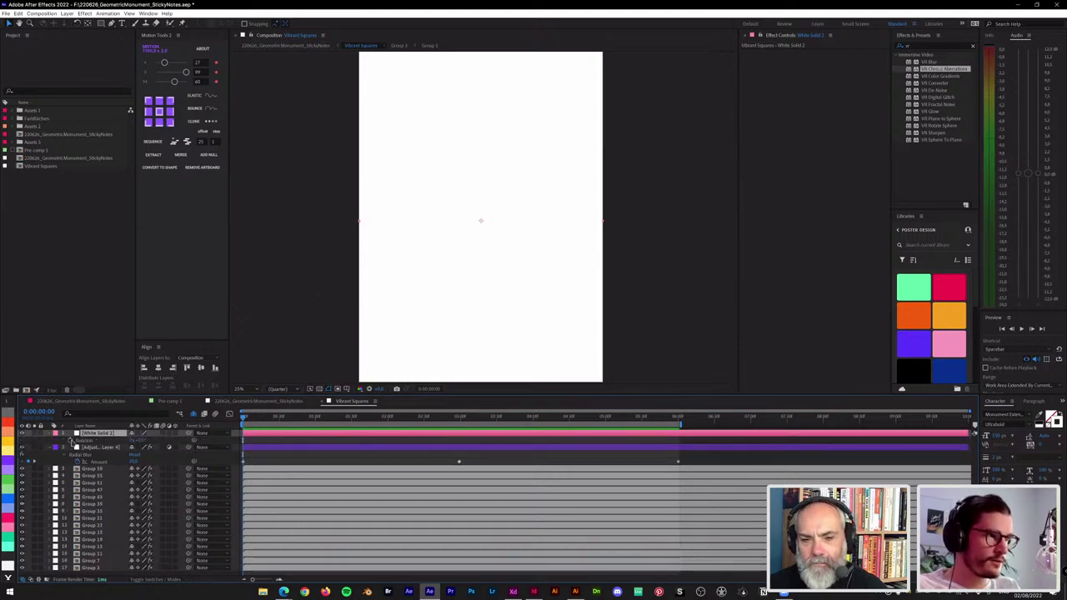
click(680, 420)
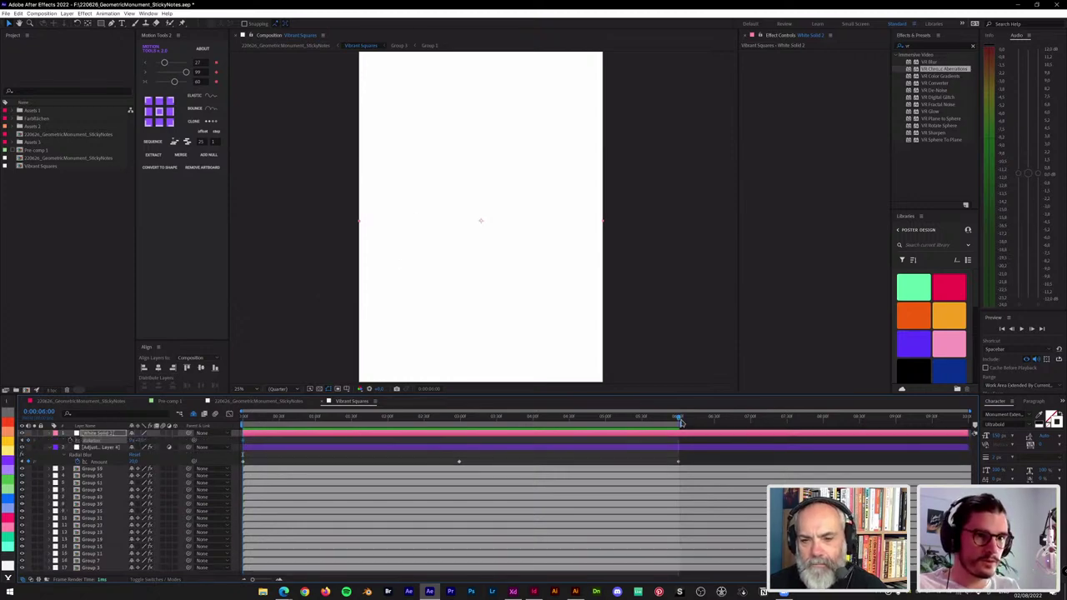
click(131, 441)
text(1)
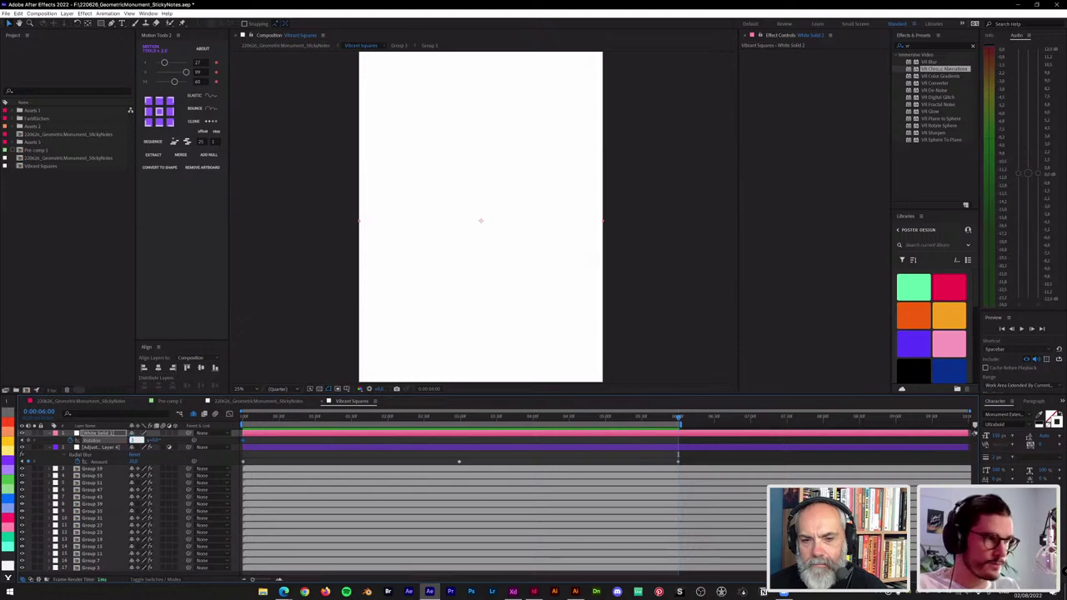
Step: Preview White Solid 2's rotation in Vibrant Squares and compare it with Pre-comp 1, ending at the first frame
key(space)
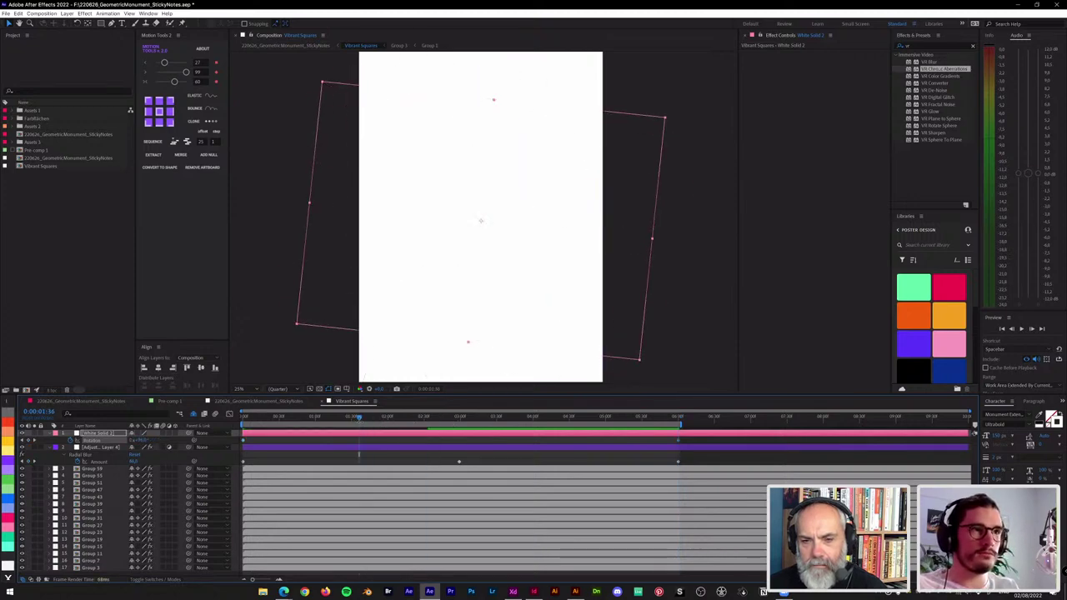
key(space)
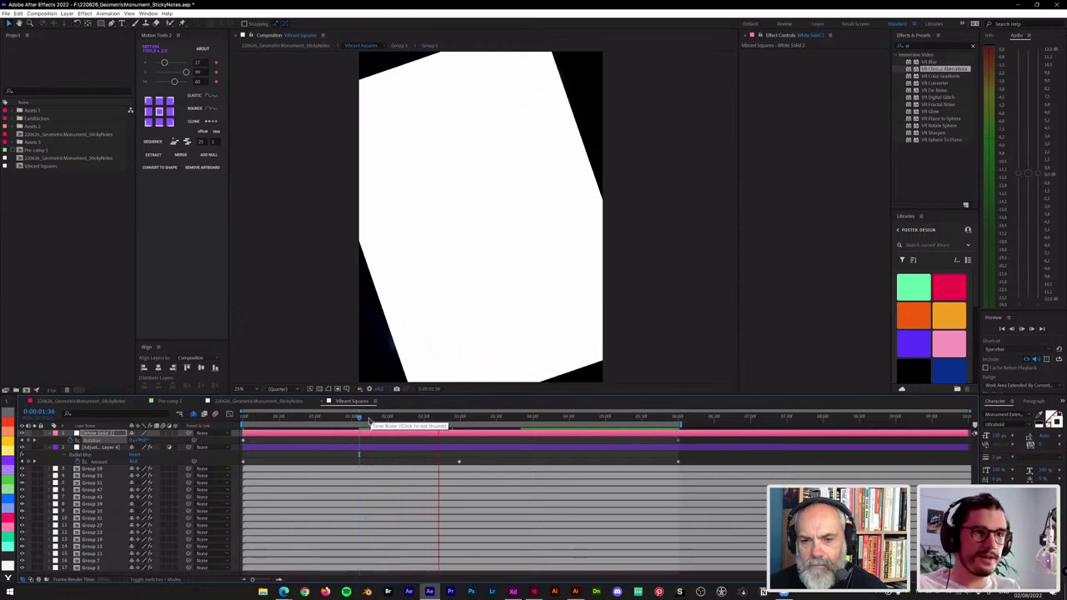
drag(370, 421, 291, 421)
click(177, 402)
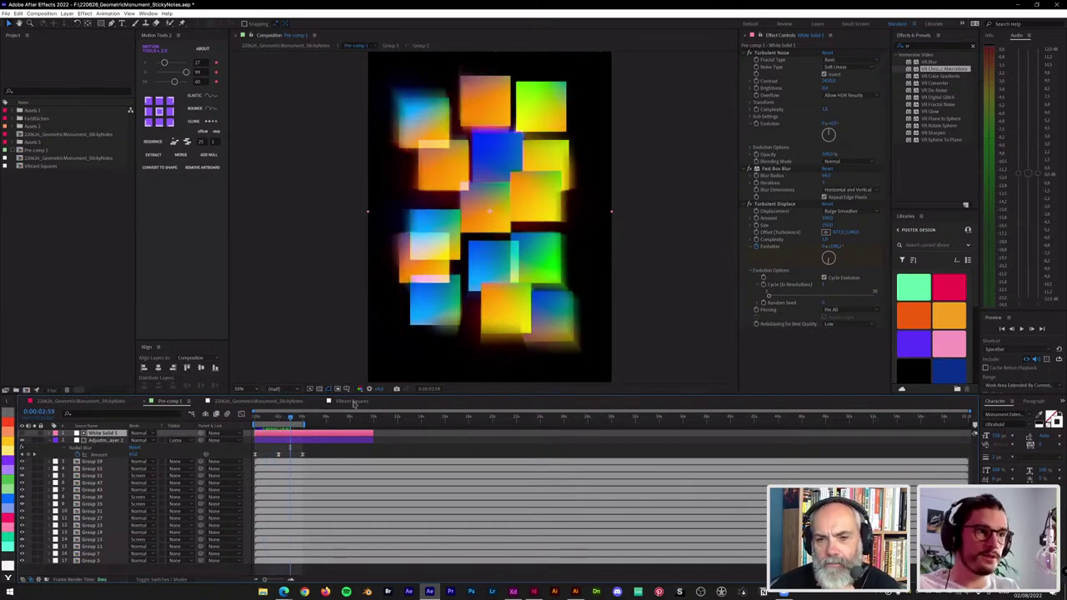
click(351, 401)
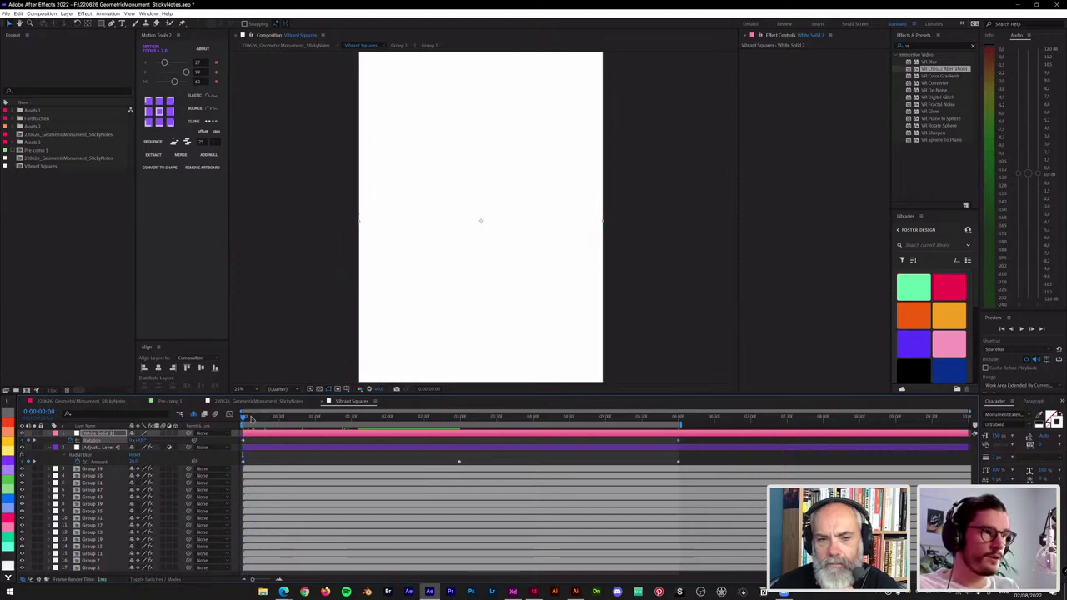
drag(251, 420, 680, 426)
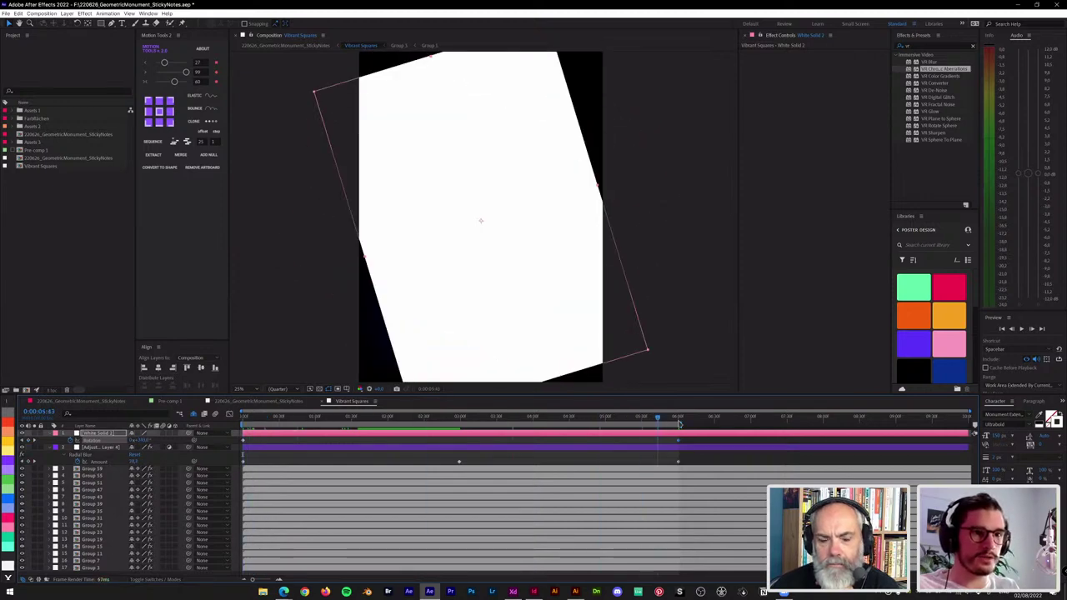
key(Home)
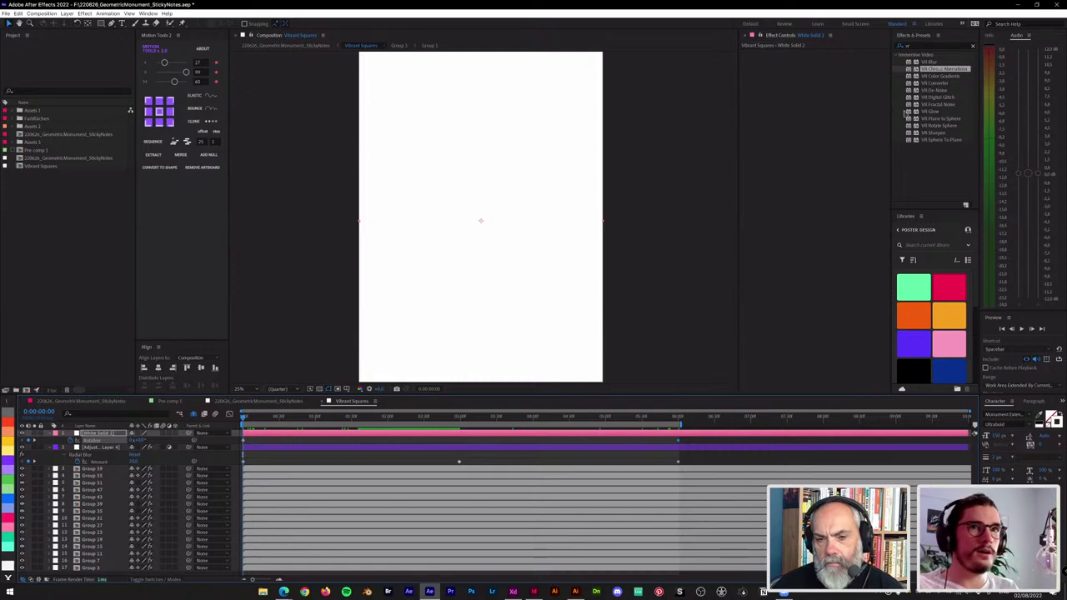
Step: Apply Turbulent Noise to White Solid 2 and raise its Contrast to match White Solid 1's setting in Pre-comp 1
key(ctrl+space)
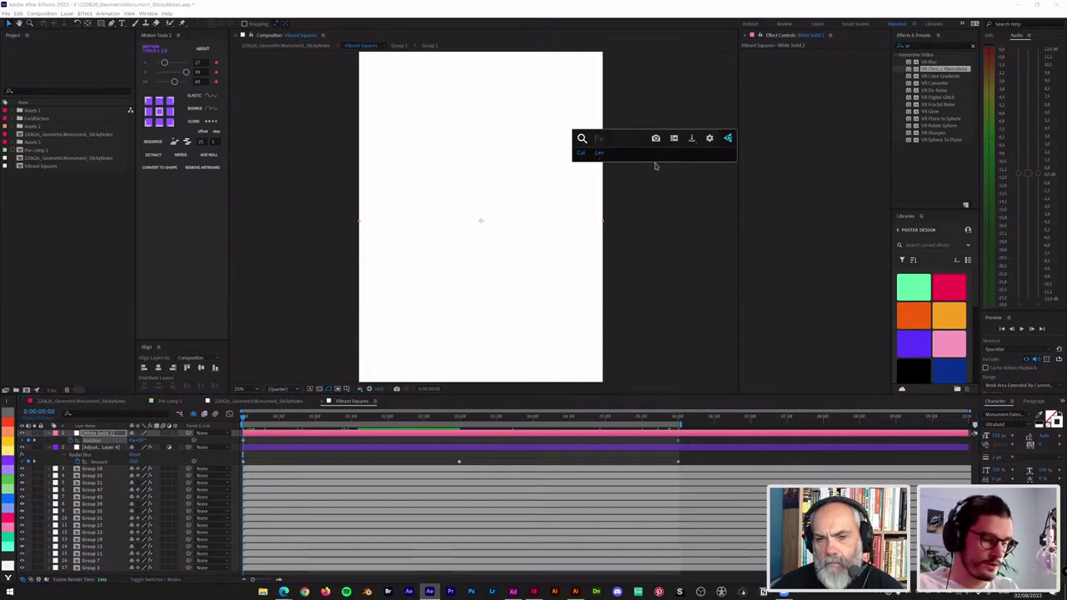
text(turb)
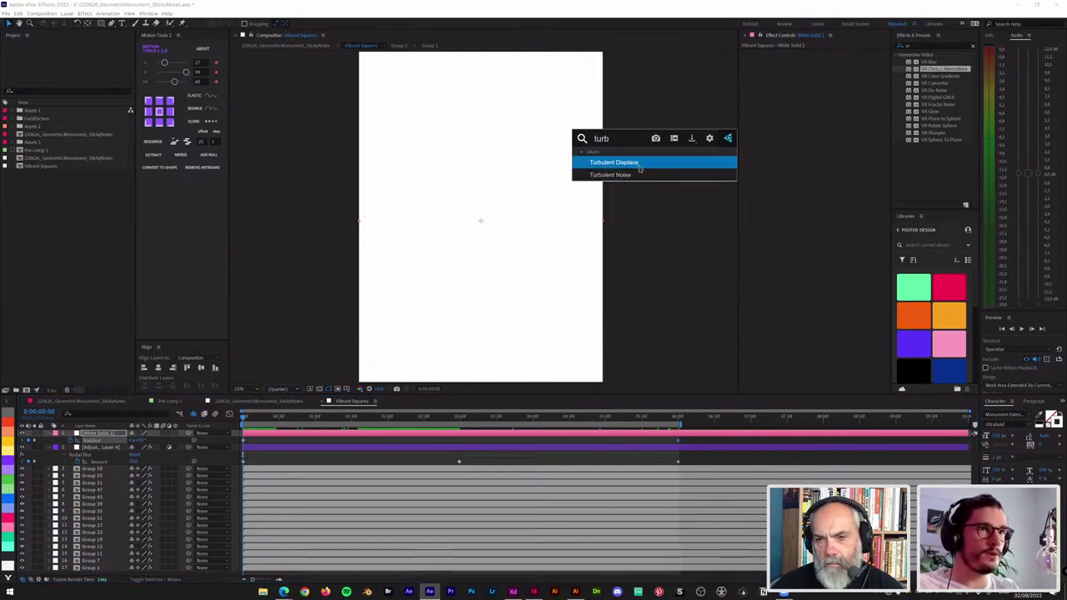
click(627, 174)
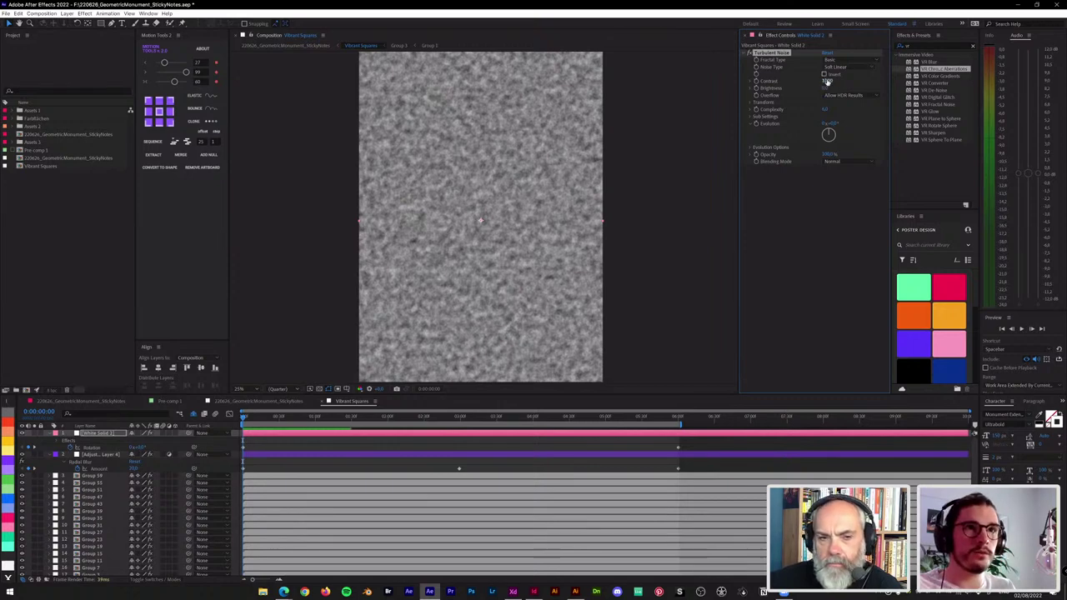
click(827, 81)
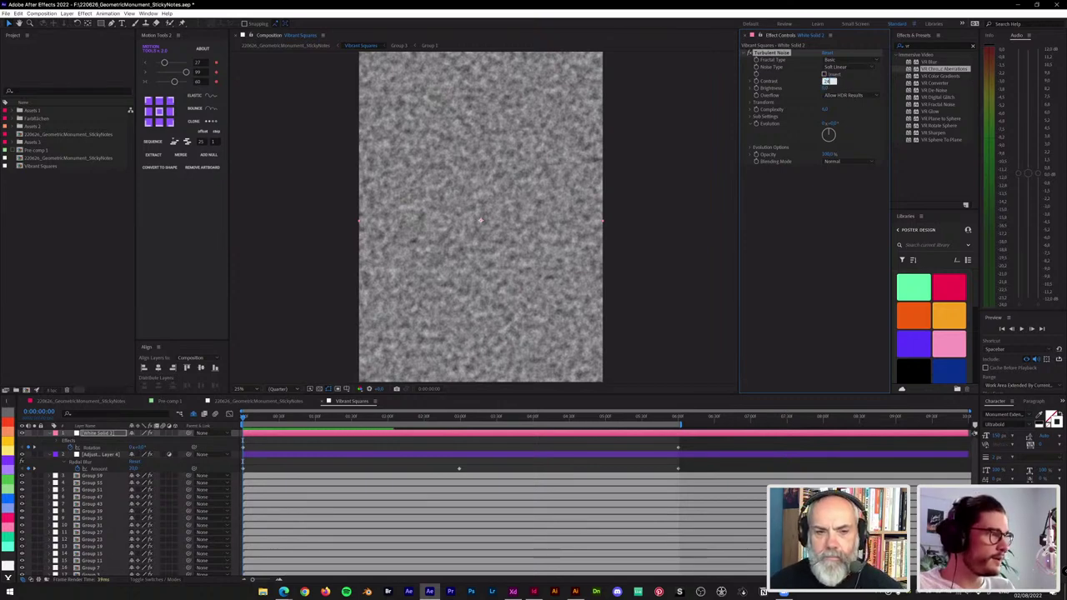
text(500)
key(Return)
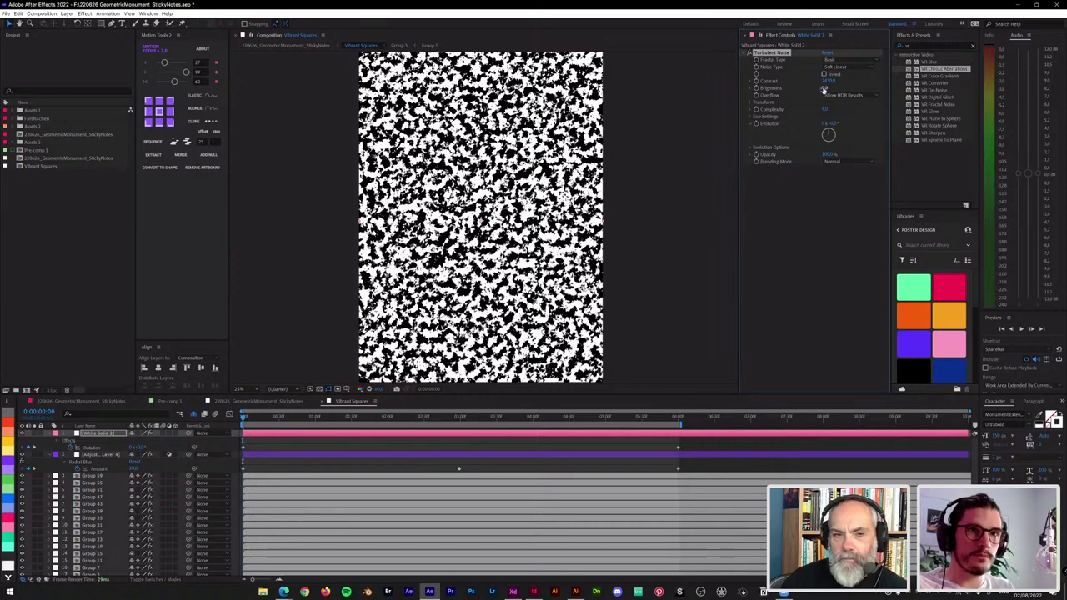
Step: Check the Turbulent Noise Brightness on White Solid 2 and set the Complexity to 1
click(824, 89)
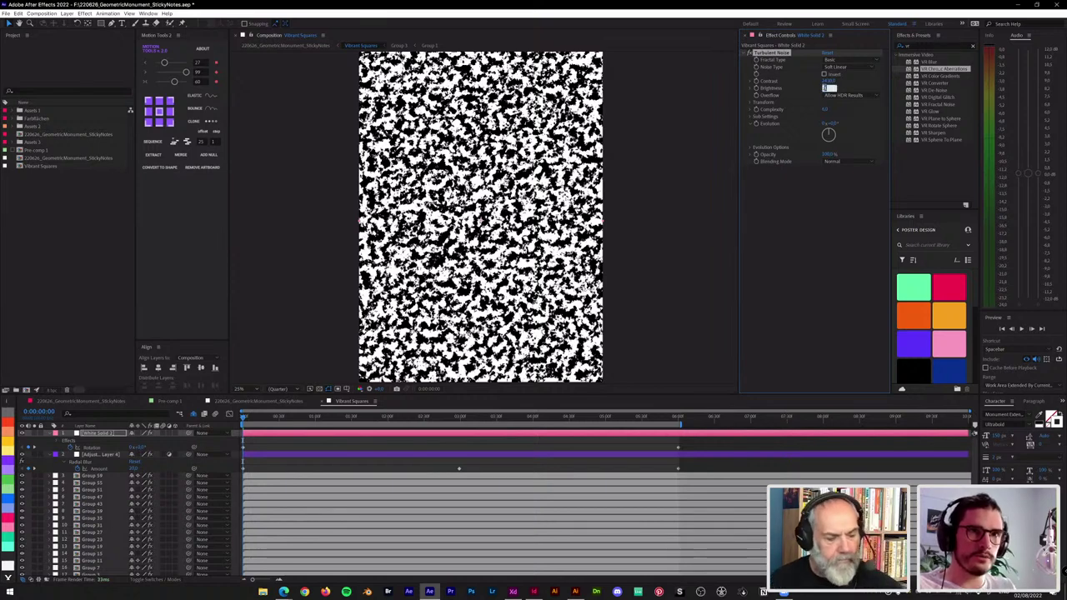
key(Return)
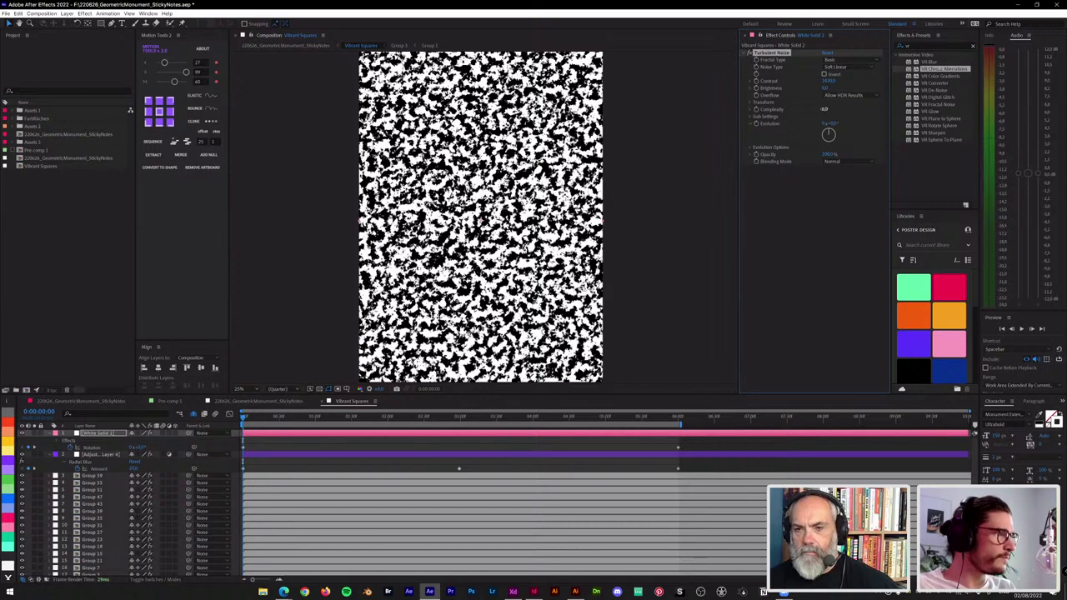
click(826, 110)
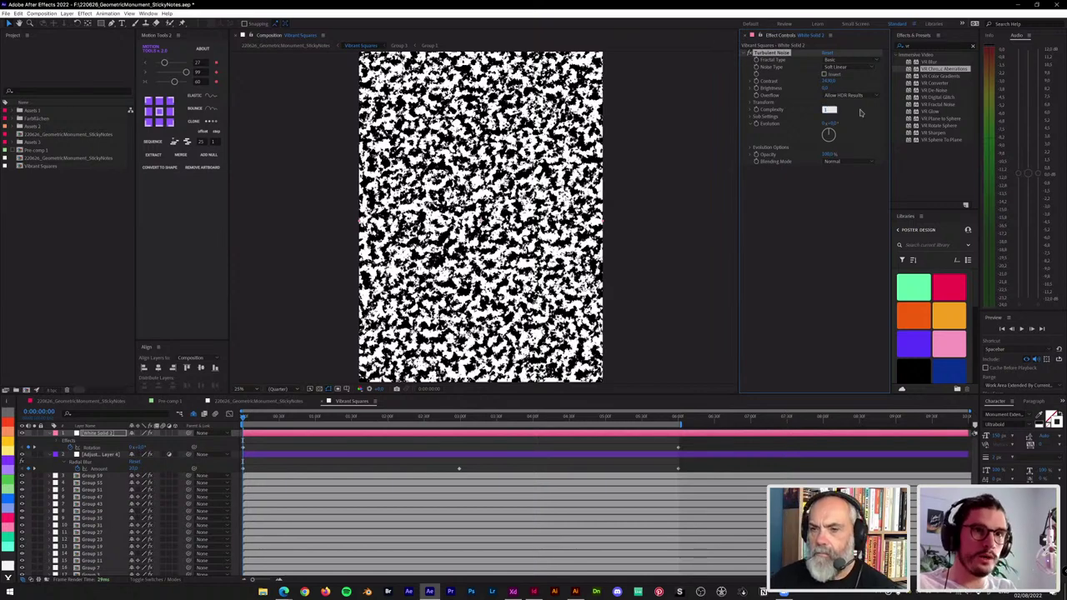
text(1)
key(Return)
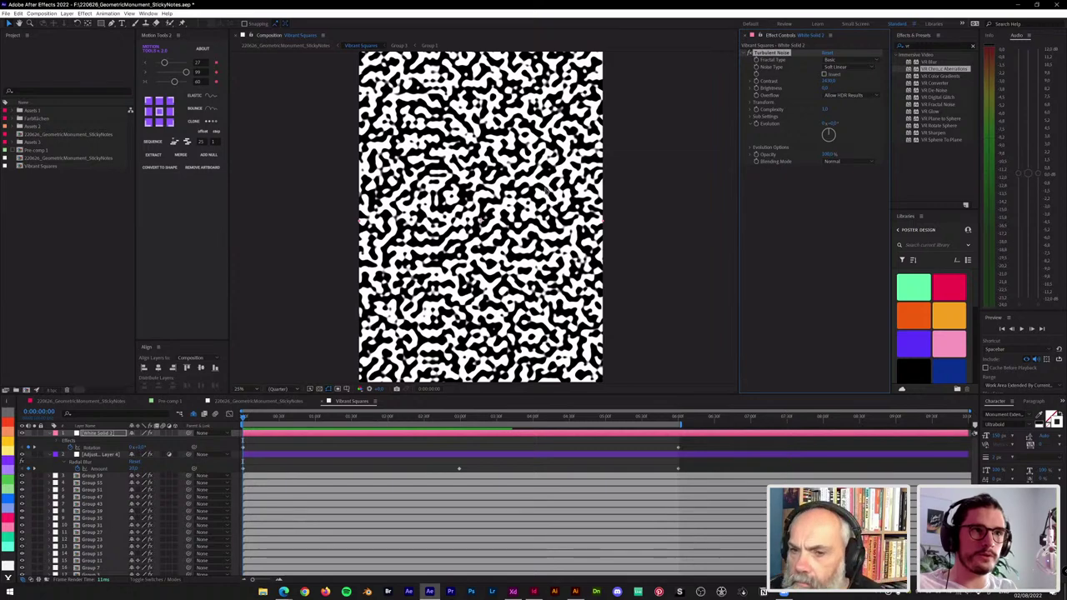
Step: Compare the Turbulent Noise sub settings with White Solid 1's, and show that solid in Pre-comp 1 to inspect its pattern
click(753, 117)
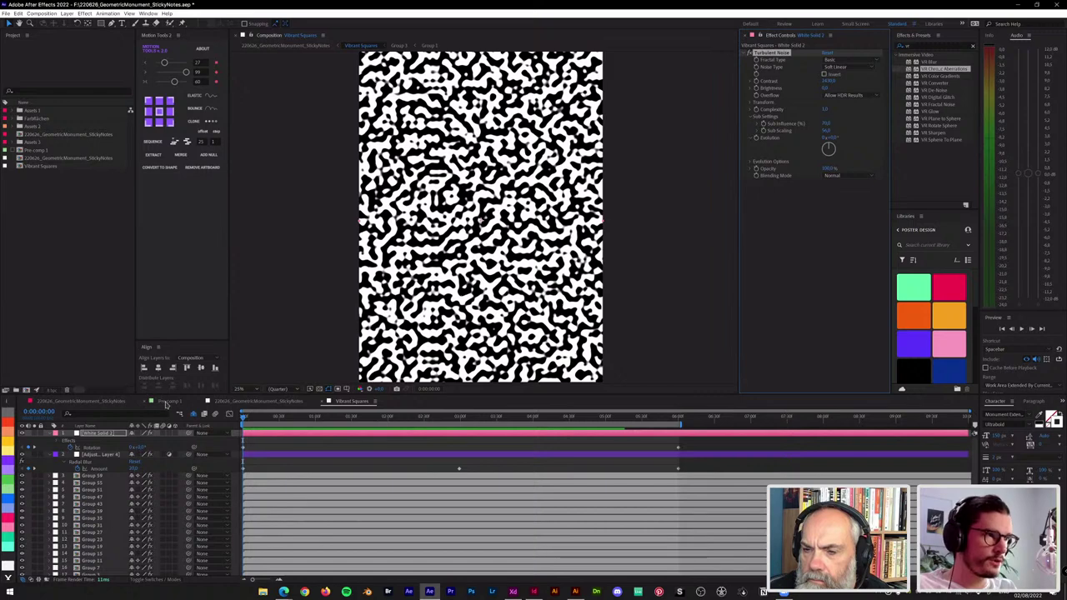
click(175, 401)
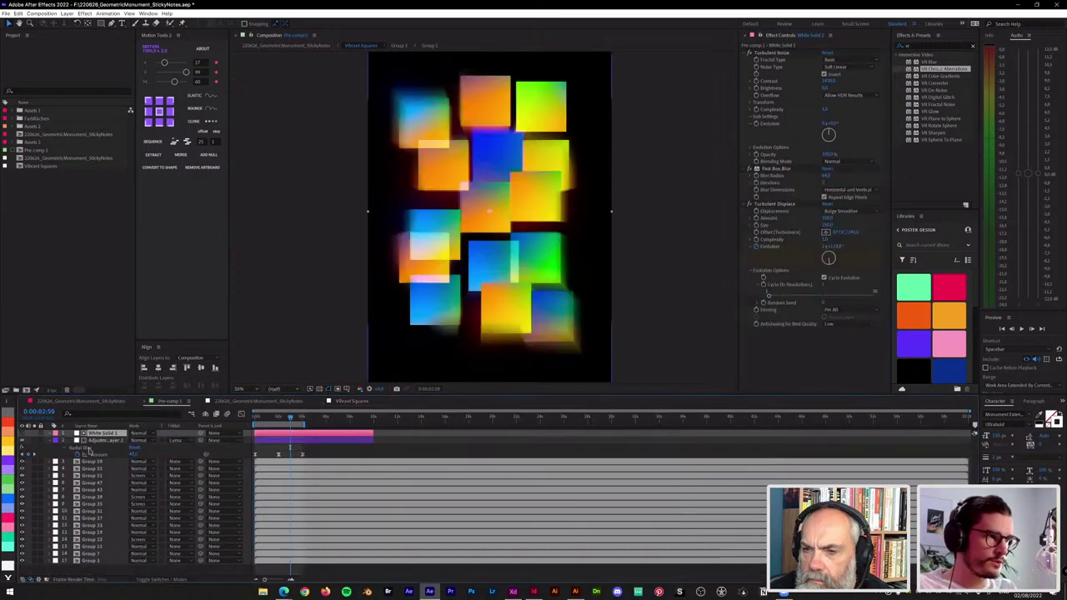
click(753, 117)
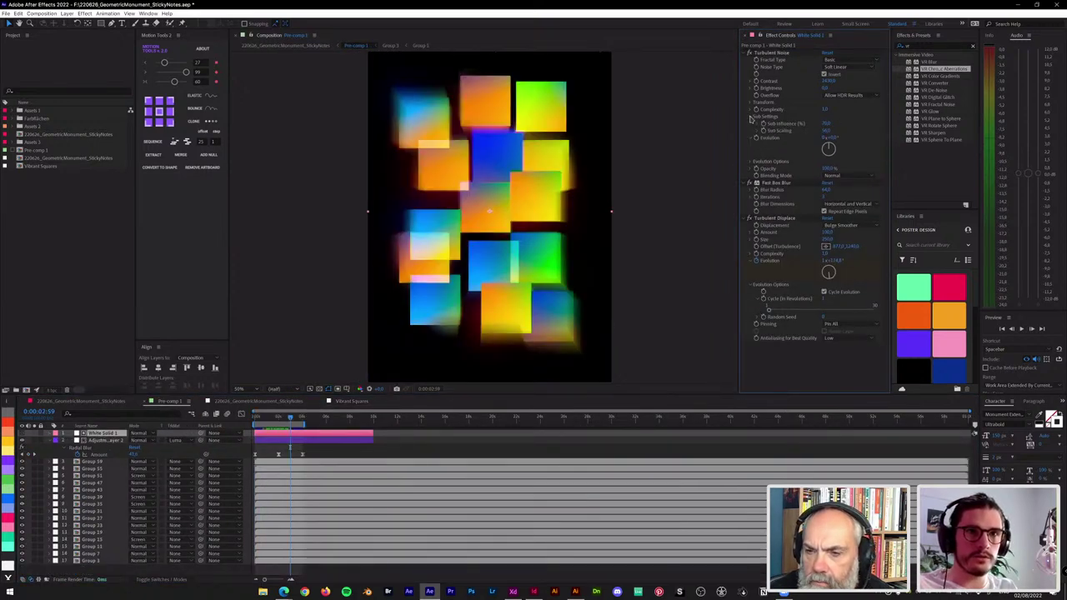
click(22, 433)
click(25, 435)
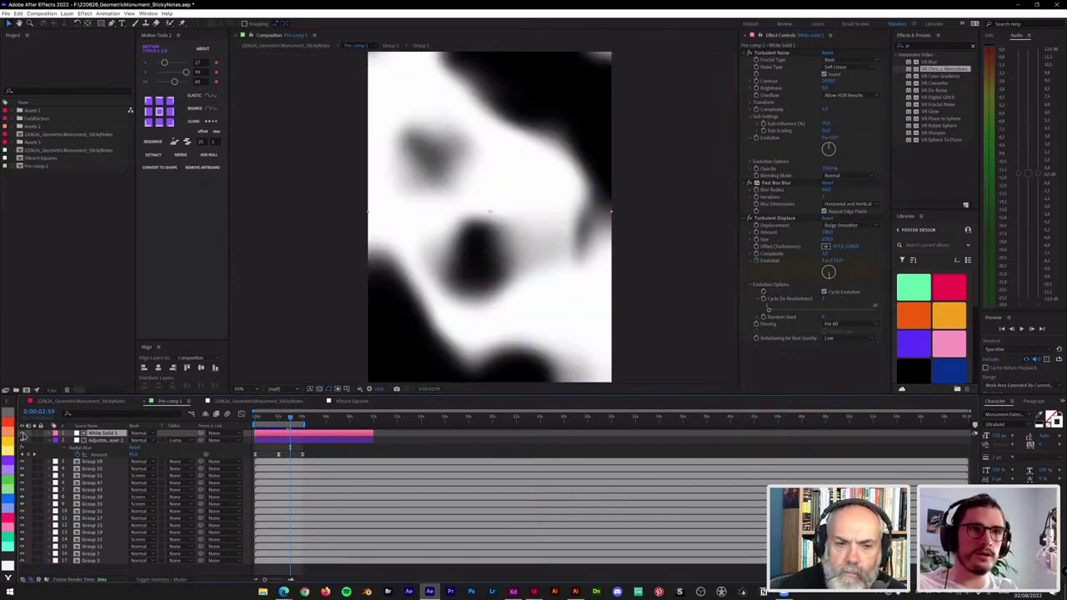
drag(290, 417, 273, 421)
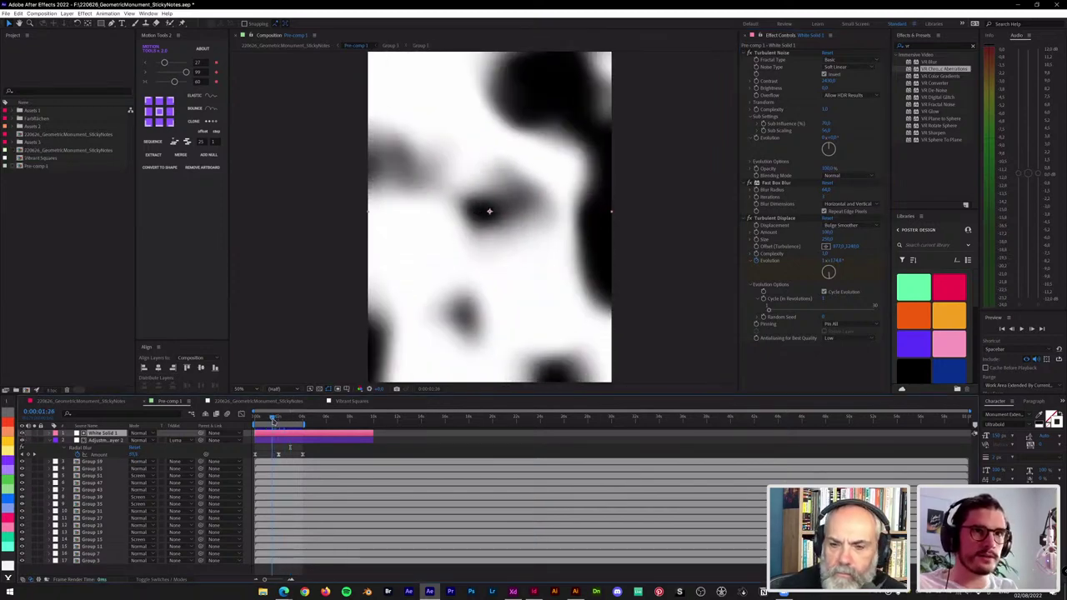
Step: Enable Invert in White Solid 2's Turbulent Noise and check the Vibrant Squares composition settings and noise against Pre-comp 1
click(338, 402)
click(823, 75)
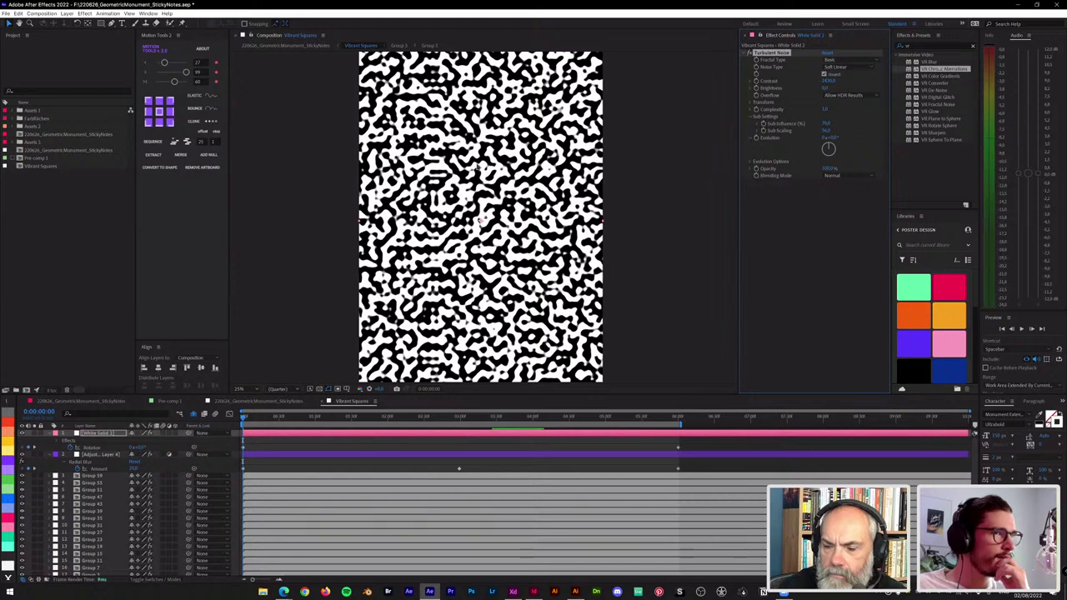
key(ctrl+k)
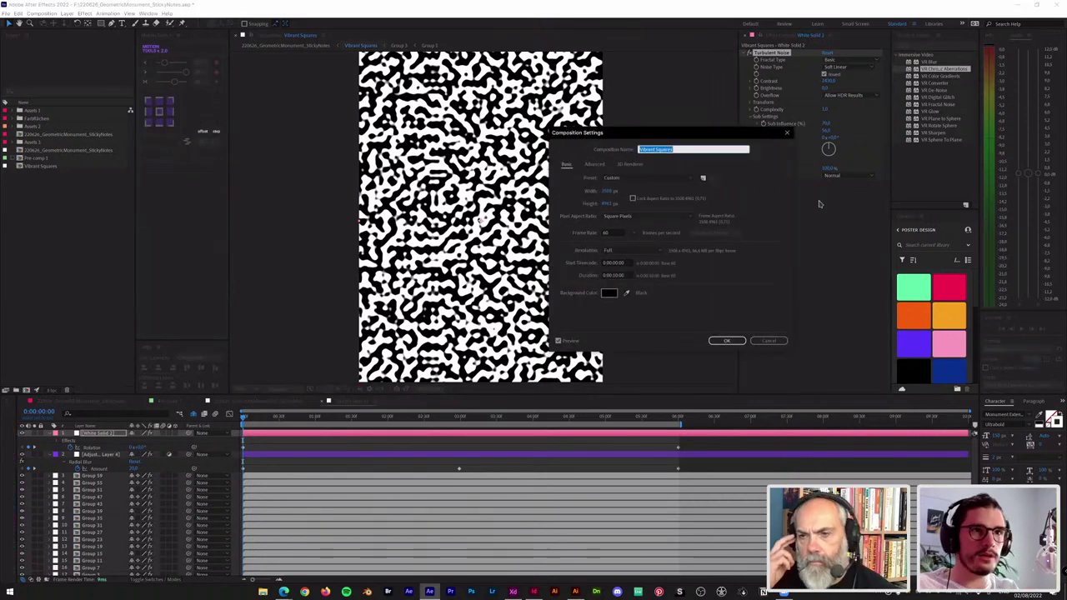
click(769, 340)
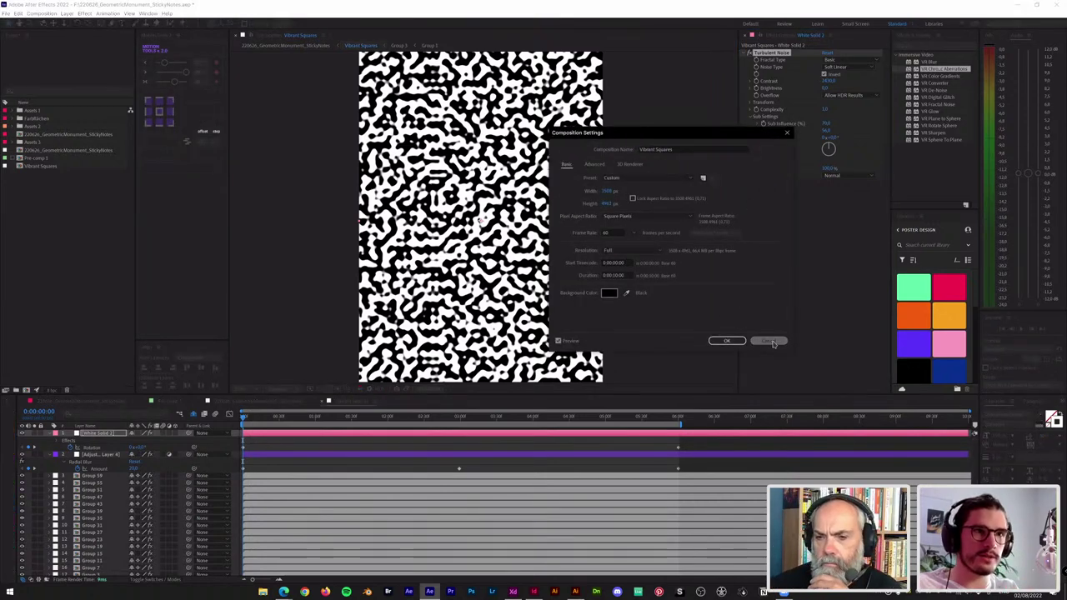
click(168, 402)
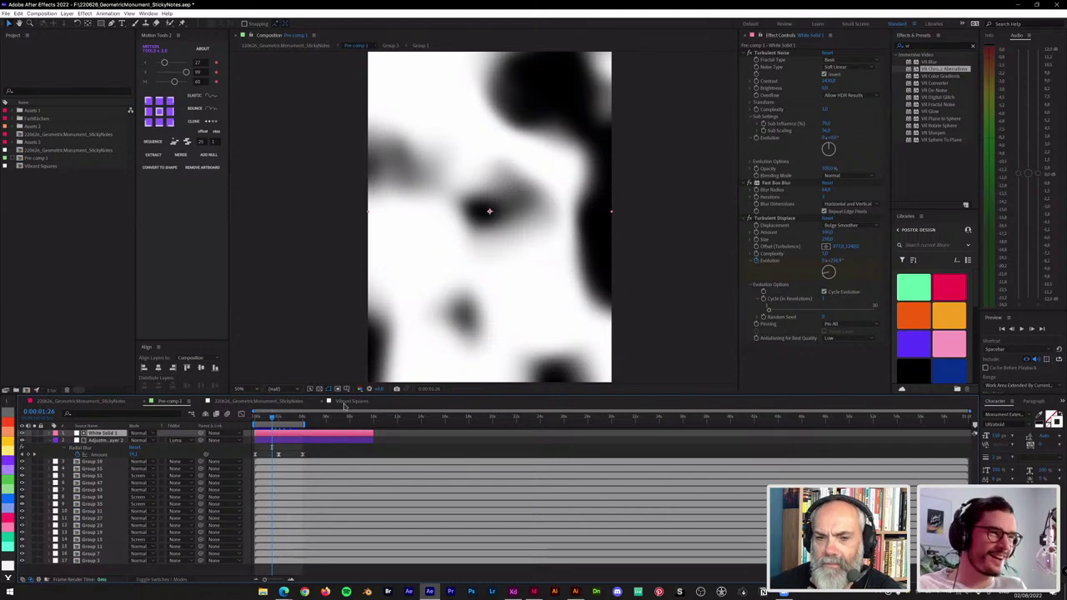
click(345, 404)
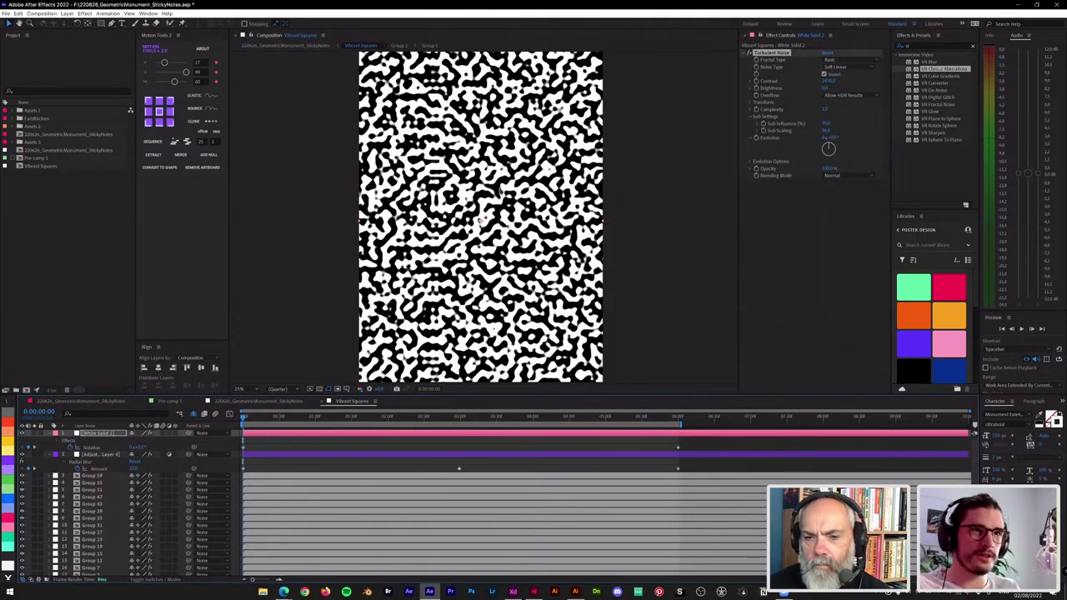
Step: Adjust White Solid 2's Scale in Vibrant Squares and check White Solid 1's Scale in Pre-comp 1 for comparison
key(s)
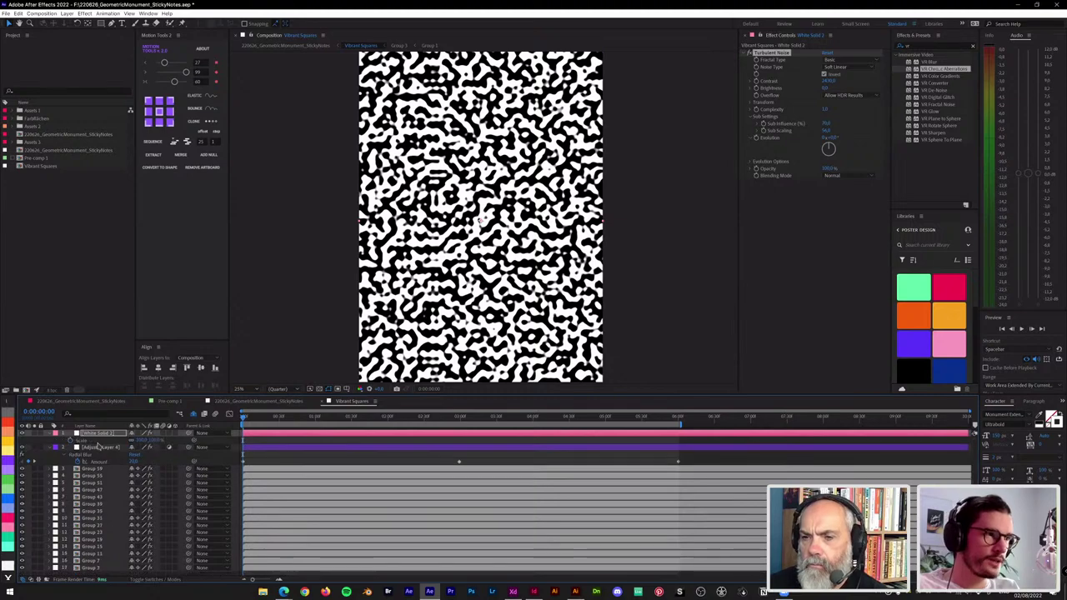
drag(139, 441, 255, 442)
click(170, 402)
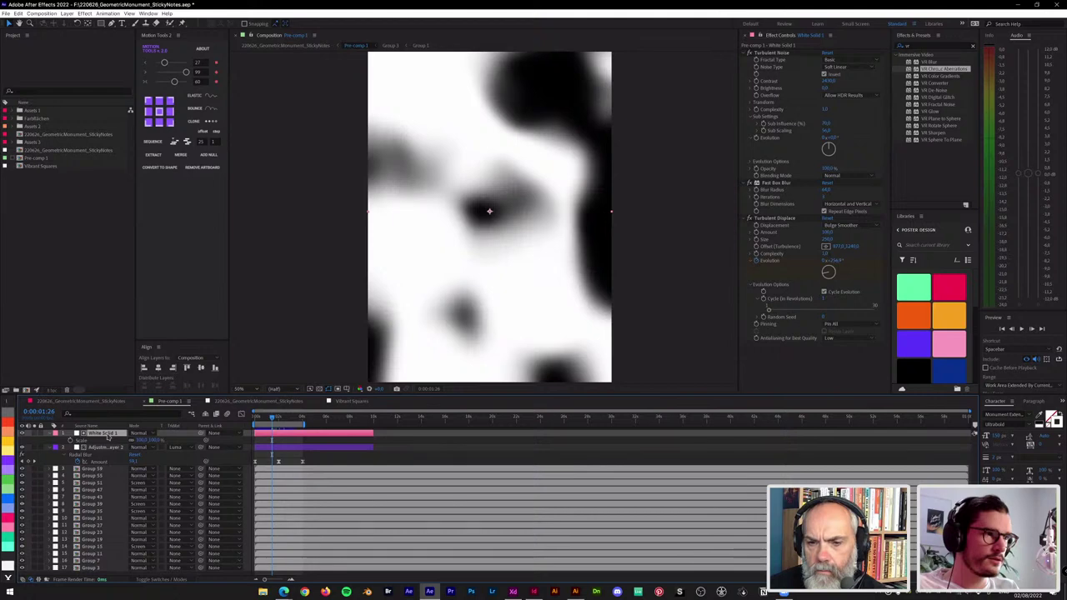
scroll(537, 187, down, 3)
scroll(537, 187, up, 3)
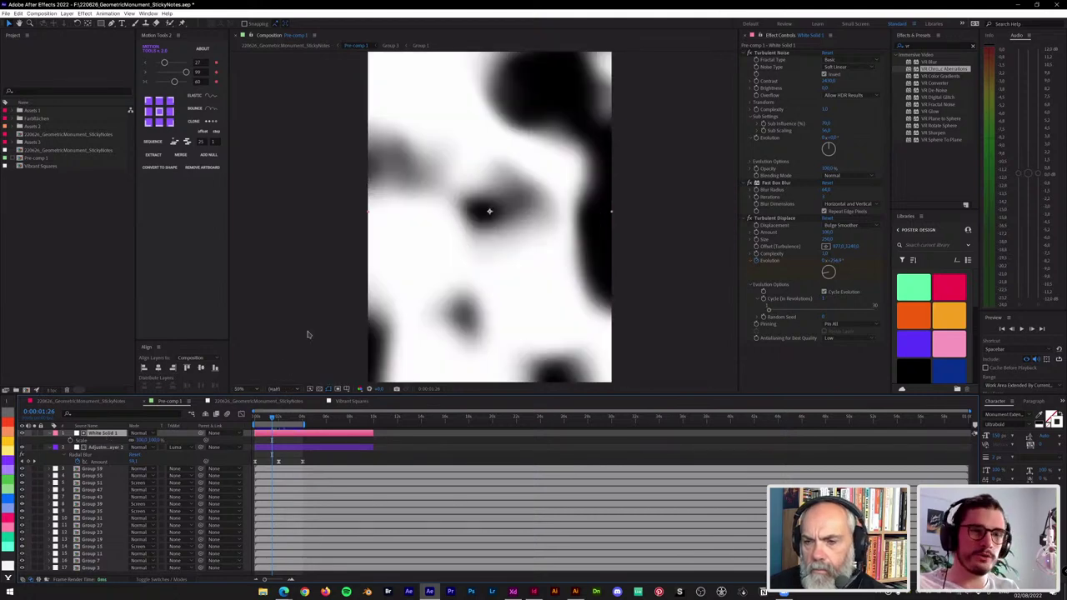
Step: Return to Vibrant Squares and examine the edges of White Solid 2's noise pattern at different magnifications
click(346, 403)
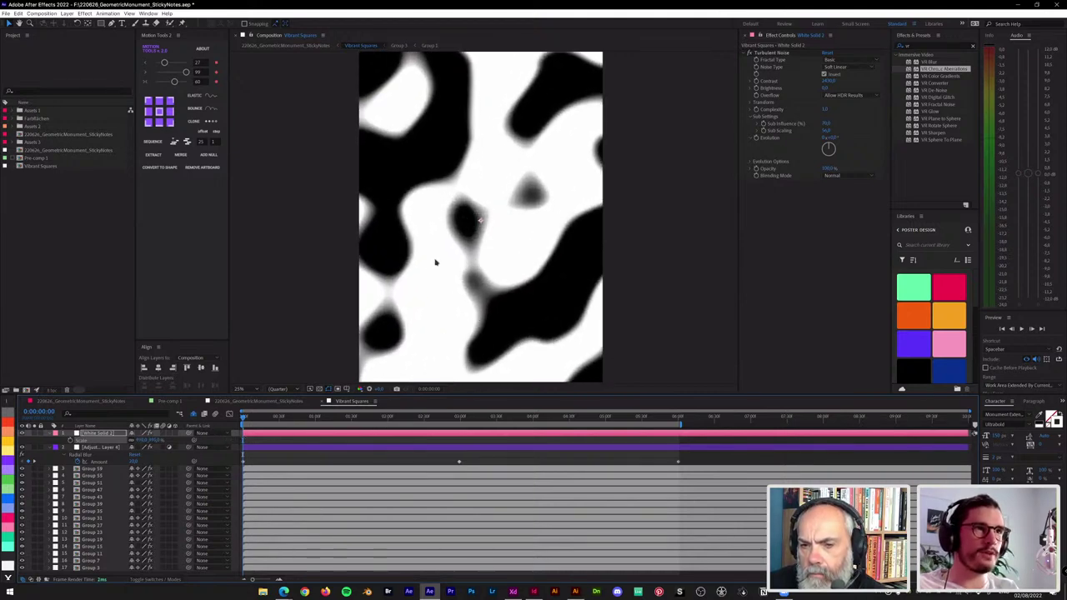
scroll(392, 91, up, 4)
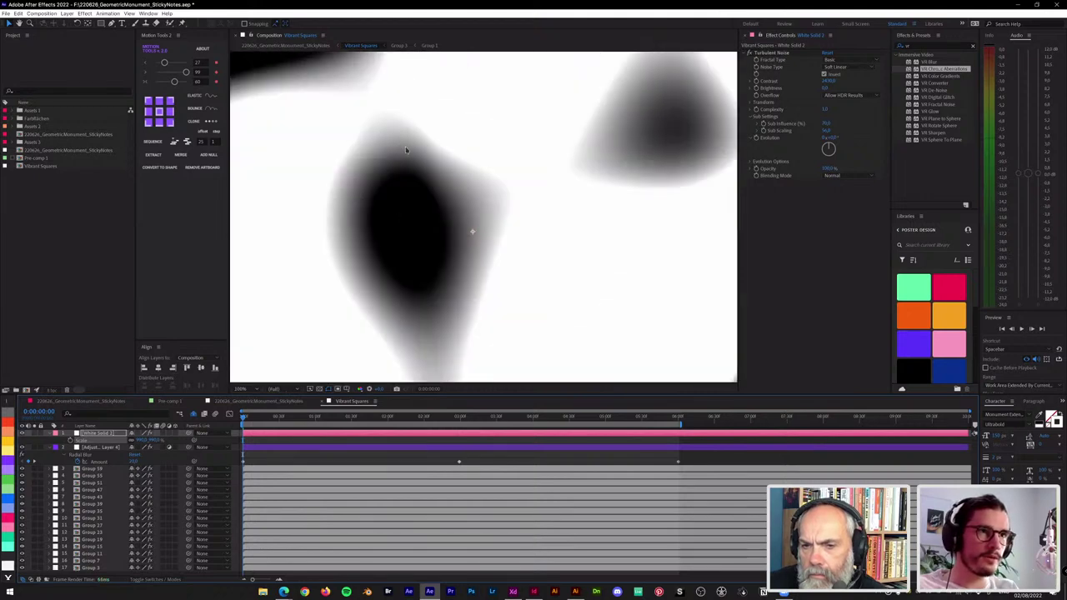
scroll(444, 161, down, 2)
scroll(465, 182, down, 2)
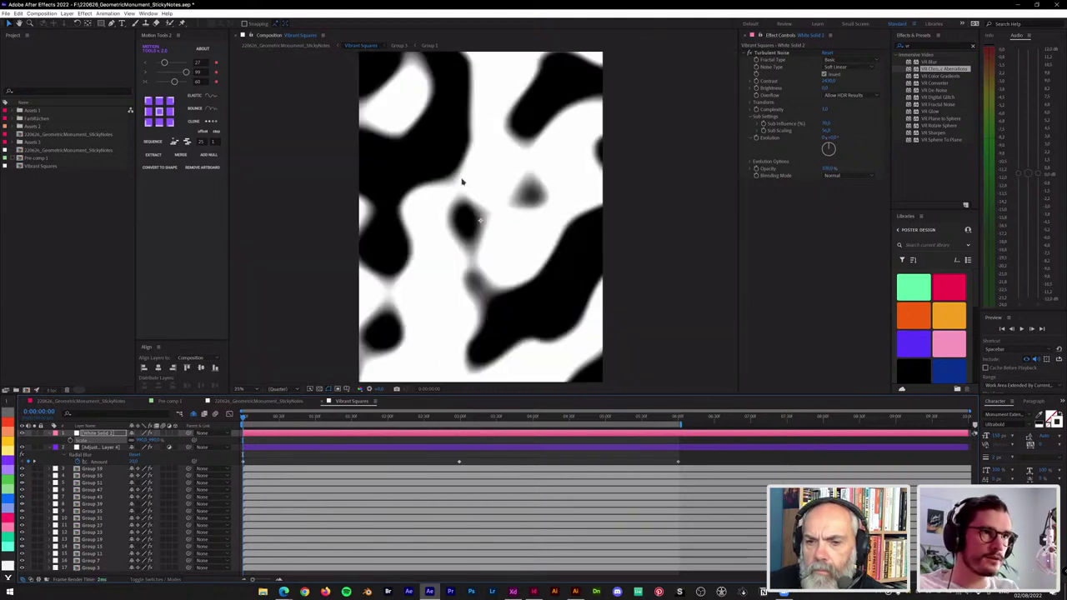
scroll(463, 182, up, 2)
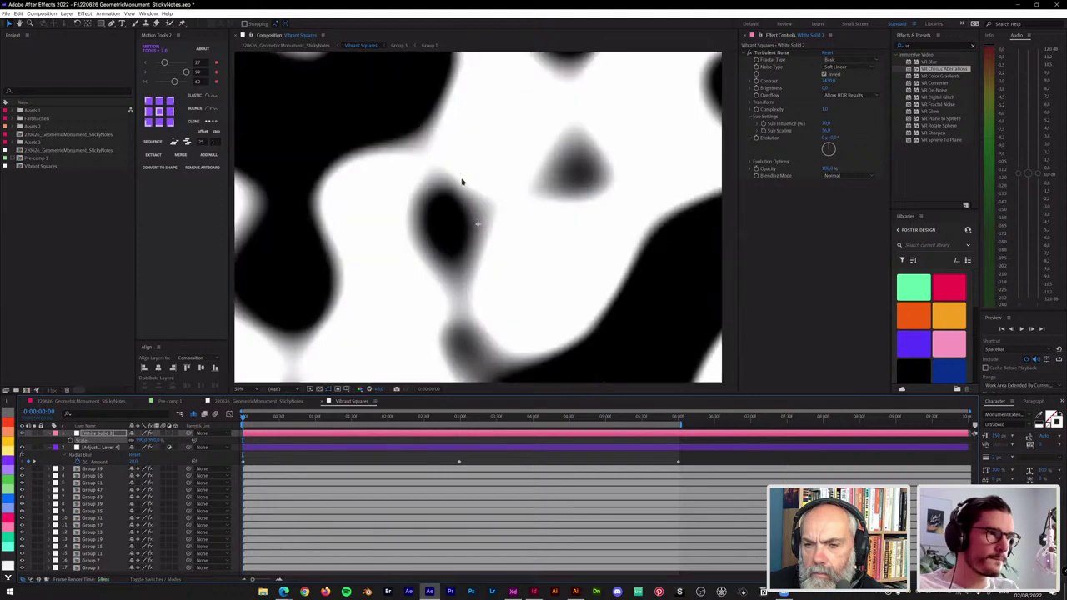
scroll(456, 194, down, 2)
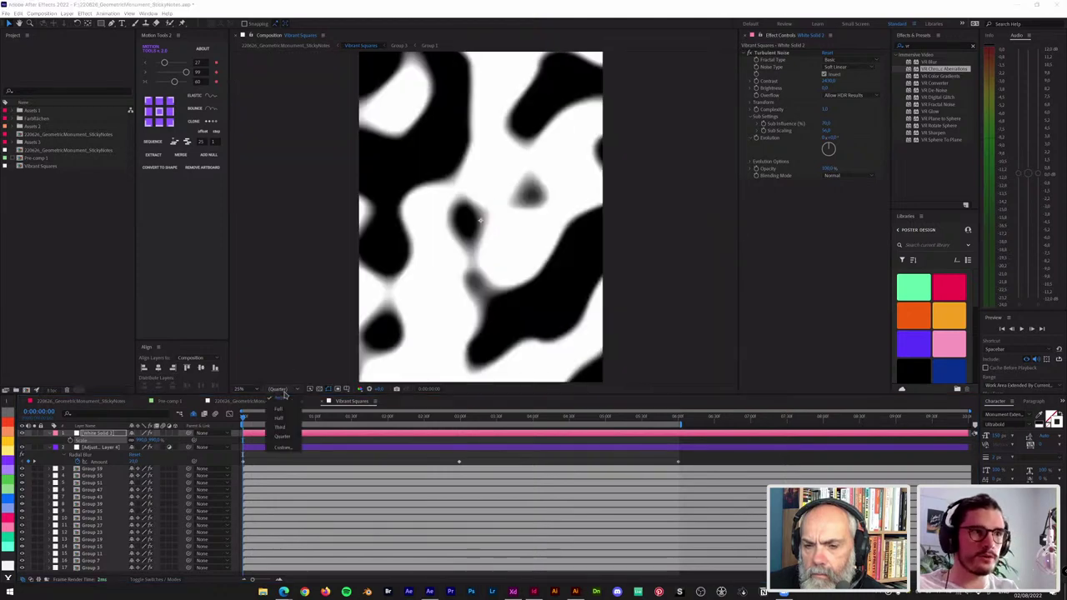
scroll(500, 195, up, 4)
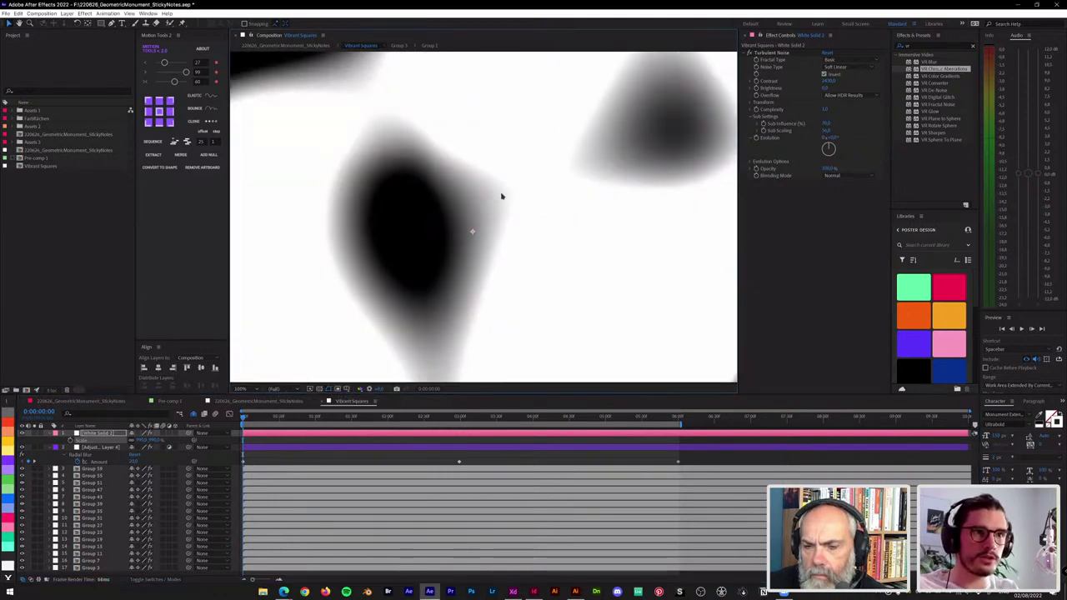
scroll(500, 197, down, 4)
scroll(500, 201, down, 2)
scroll(500, 200, up, 2)
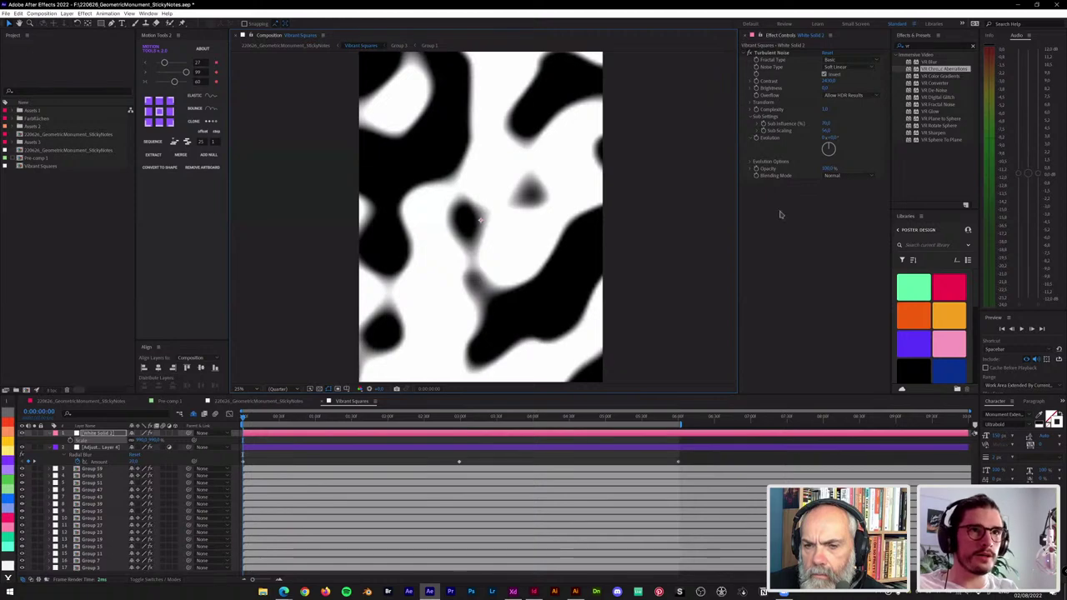
Step: Apply Fast Box Blur to White Solid 2 and set its Blur Radius to 64
key(ctrl+space)
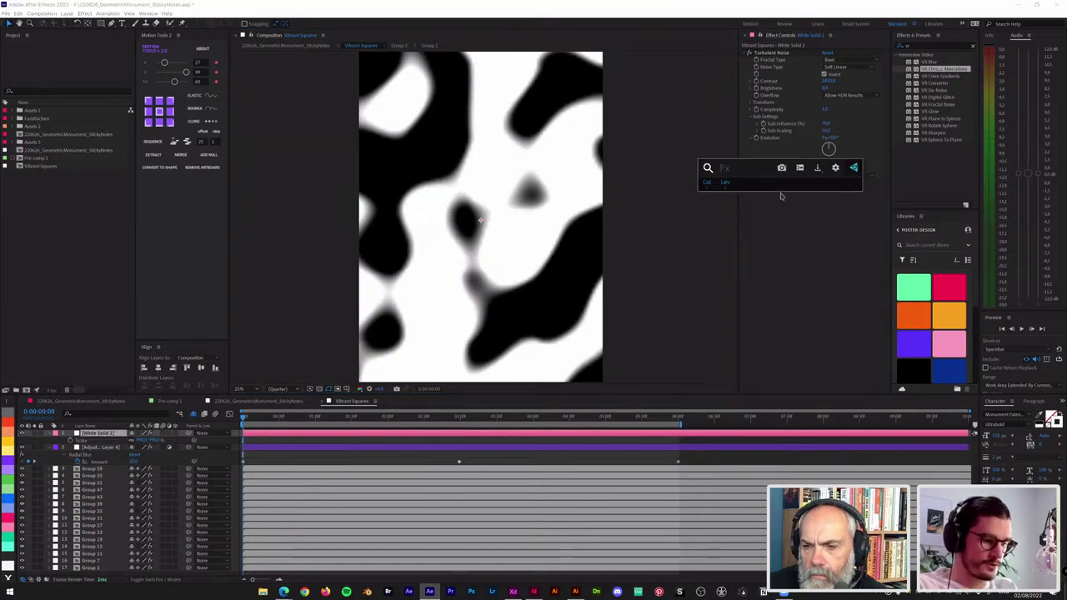
text(fast b)
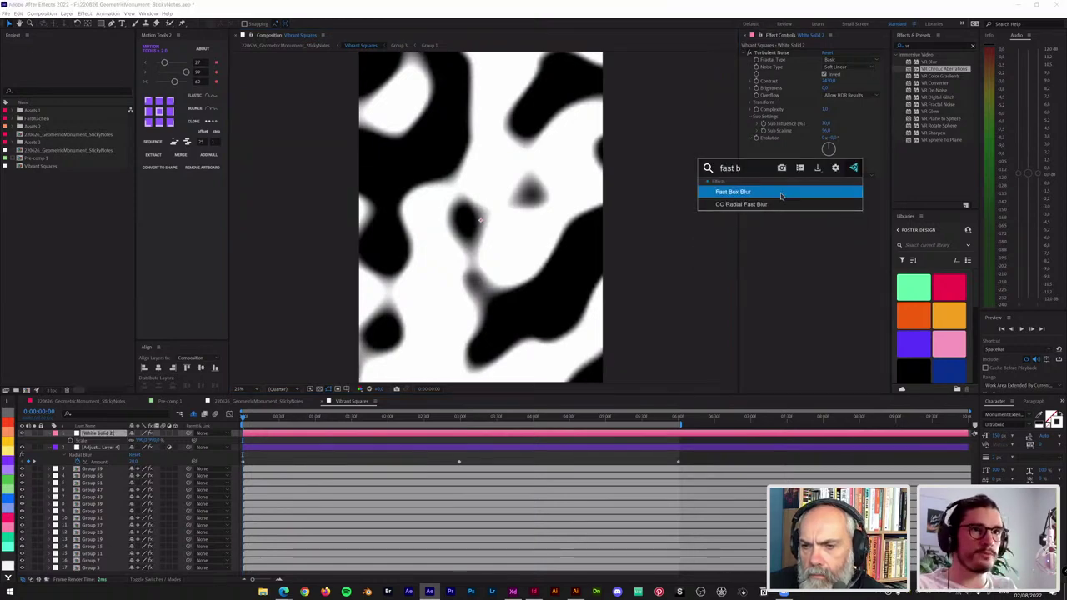
key(Return)
click(825, 190)
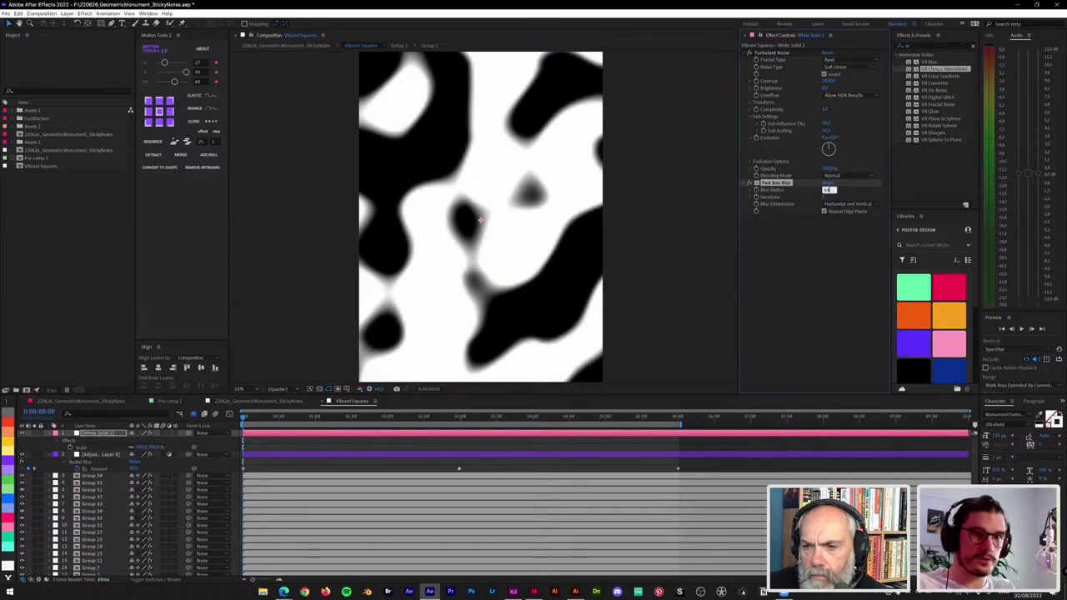
text(64)
key(Return)
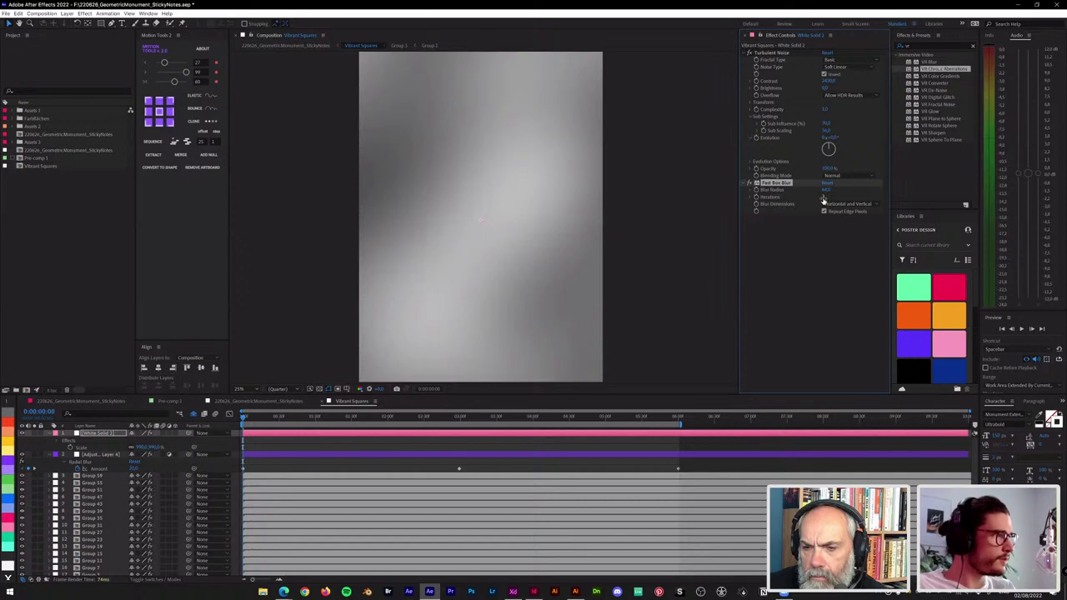
Step: Reduce White Solid 2's Fast Box Blur radius to 10 and fine-tune it slightly upward
click(825, 190)
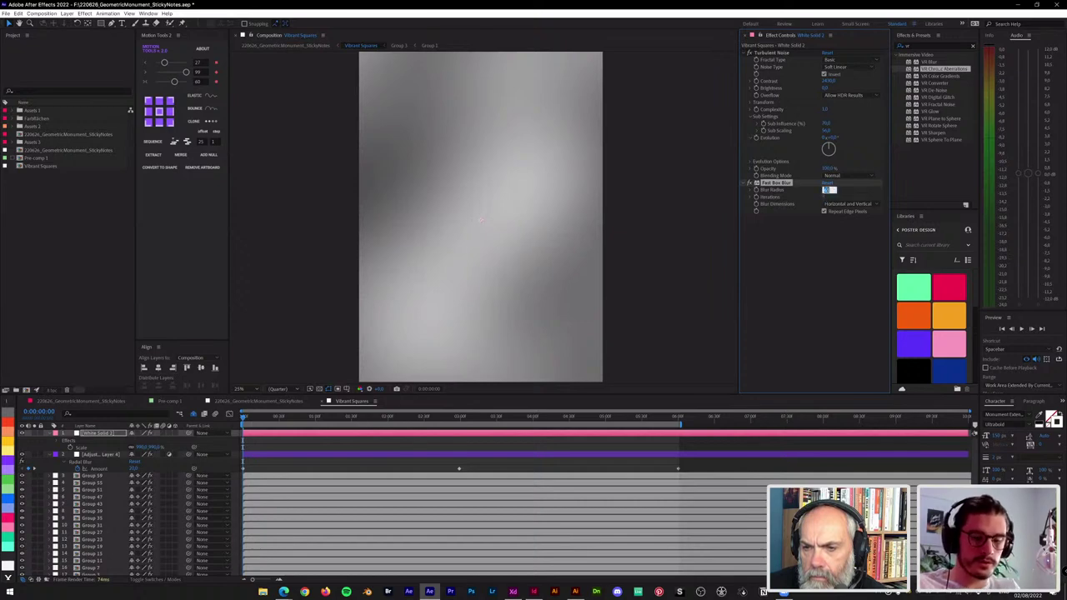
text(10)
key(Return)
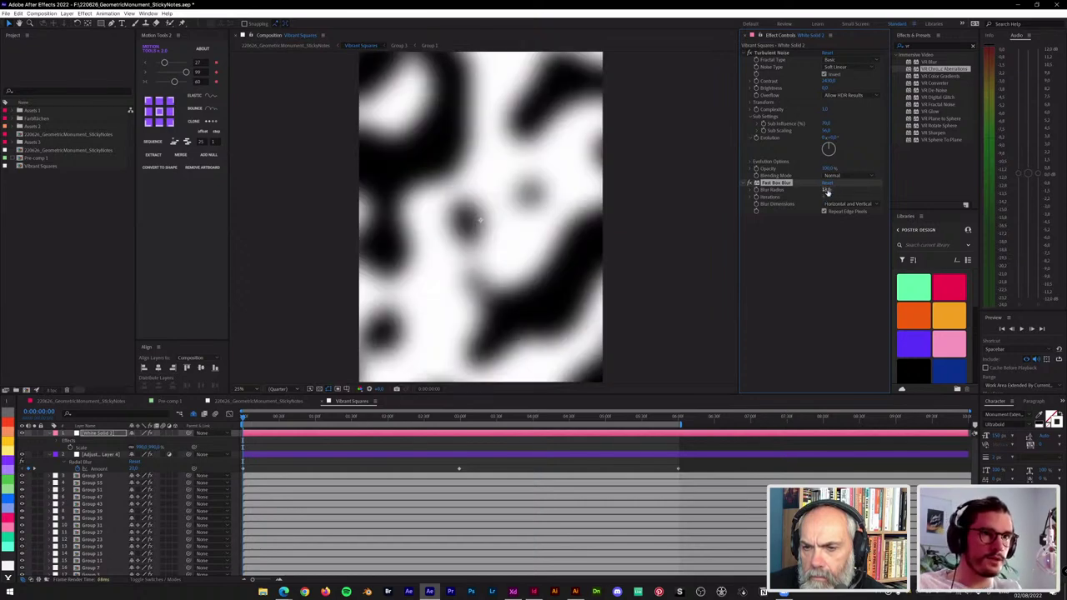
drag(829, 190, 826, 190)
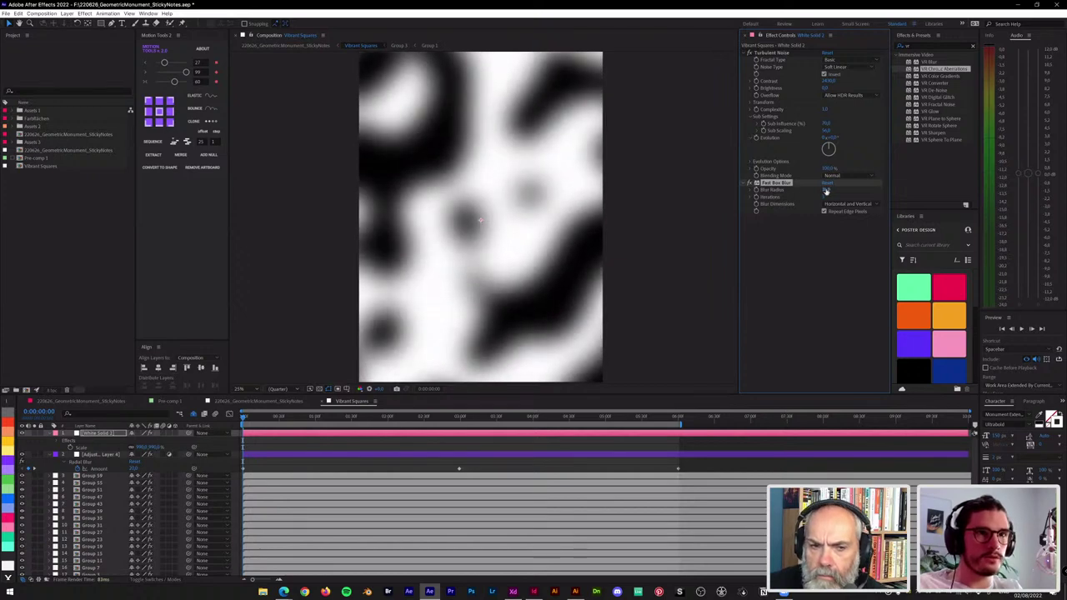
Step: Compare the blurred noise in Vibrant Squares with Pre-comp 1 and review White Solid 2's Fast Box Blur and Turbulent Noise effects
click(165, 401)
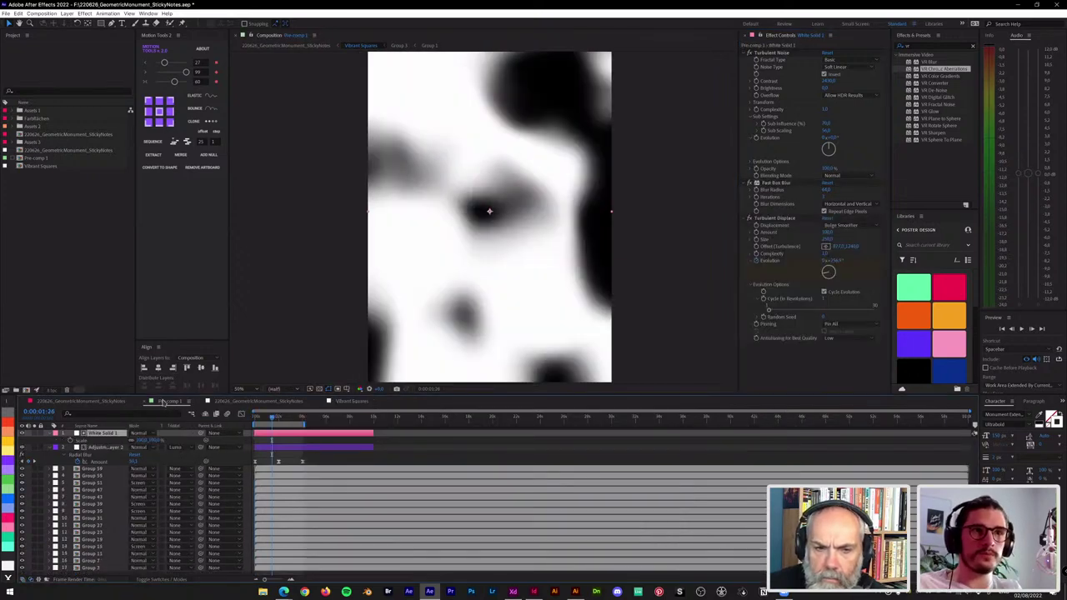
click(353, 402)
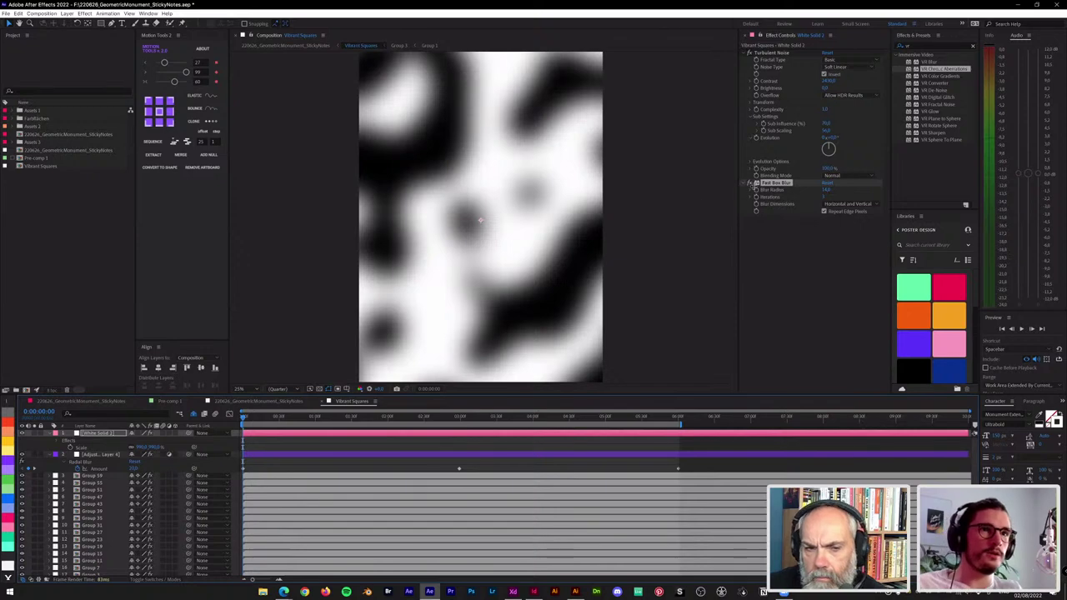
click(774, 186)
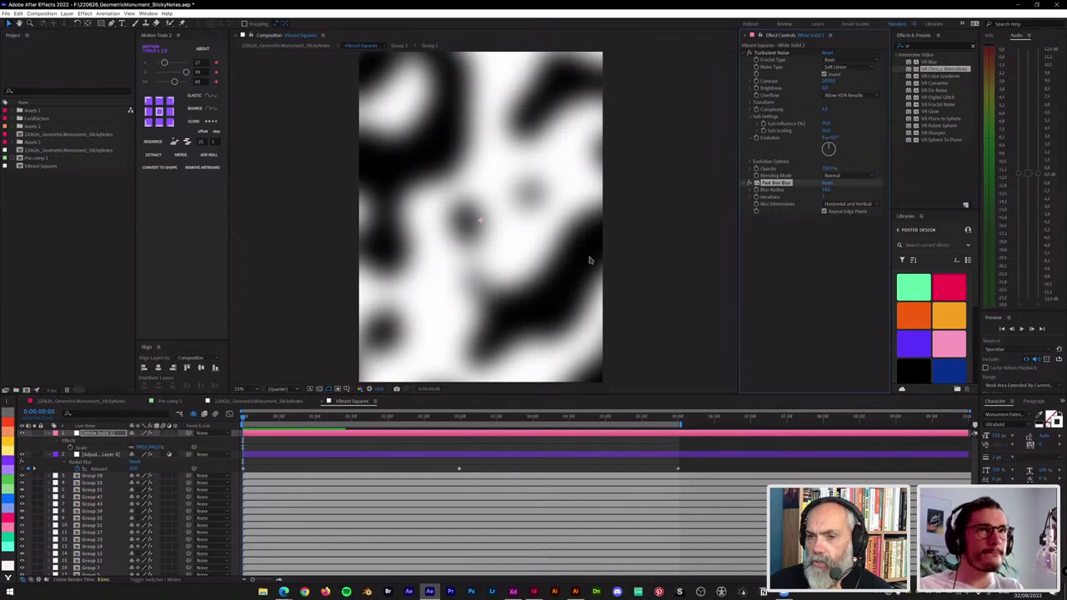
click(773, 54)
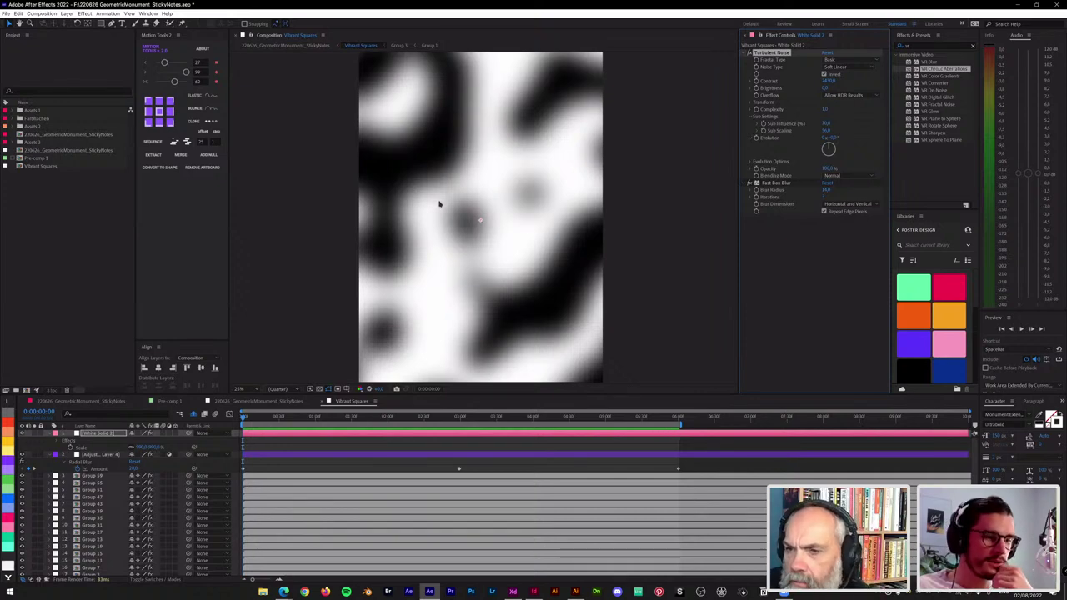
Step: Scale the Vibrant Squares composition to half size with the Scale Composition script's scale factor, and check its composition settings
click(6, 15)
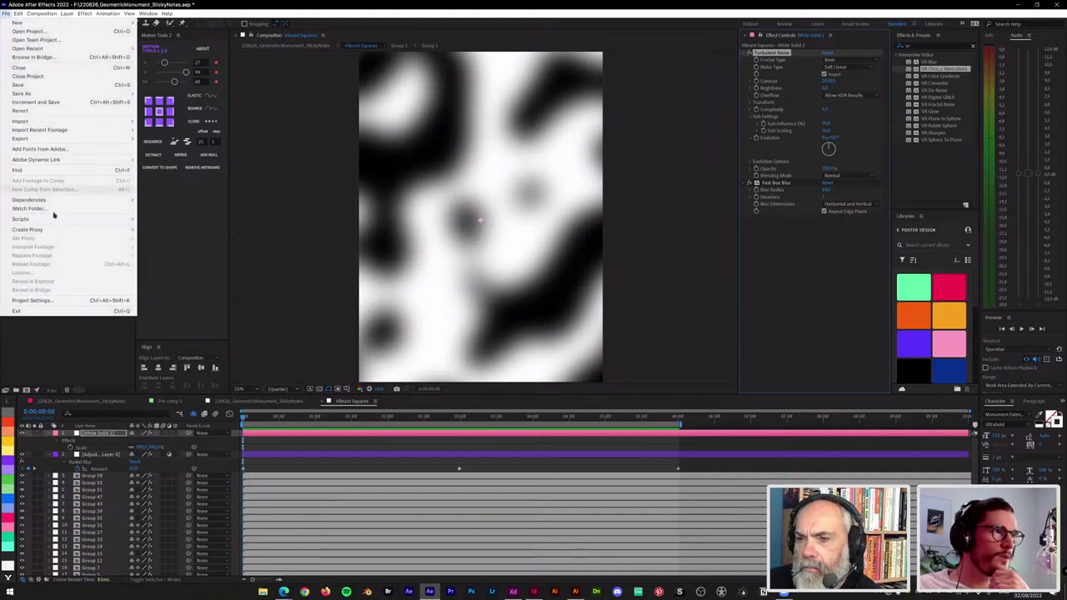
mouse_move(56, 220)
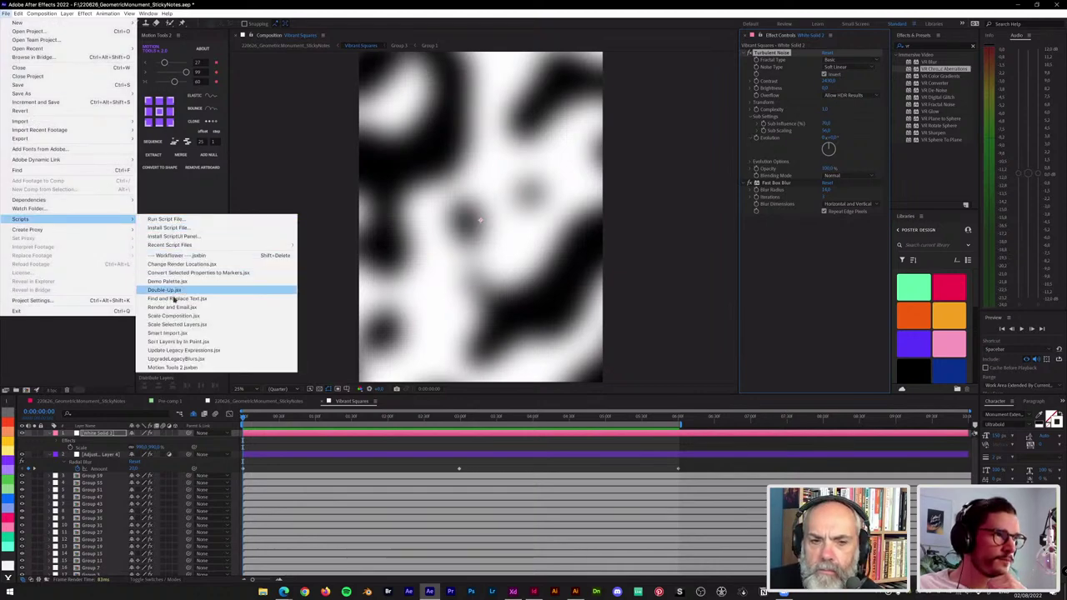
click(175, 316)
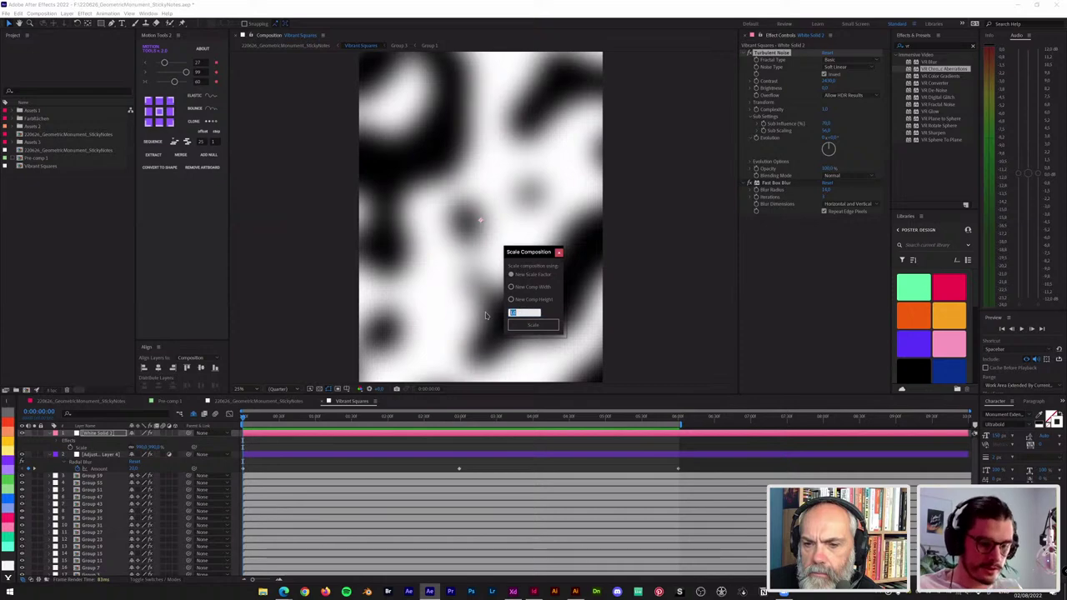
click(527, 323)
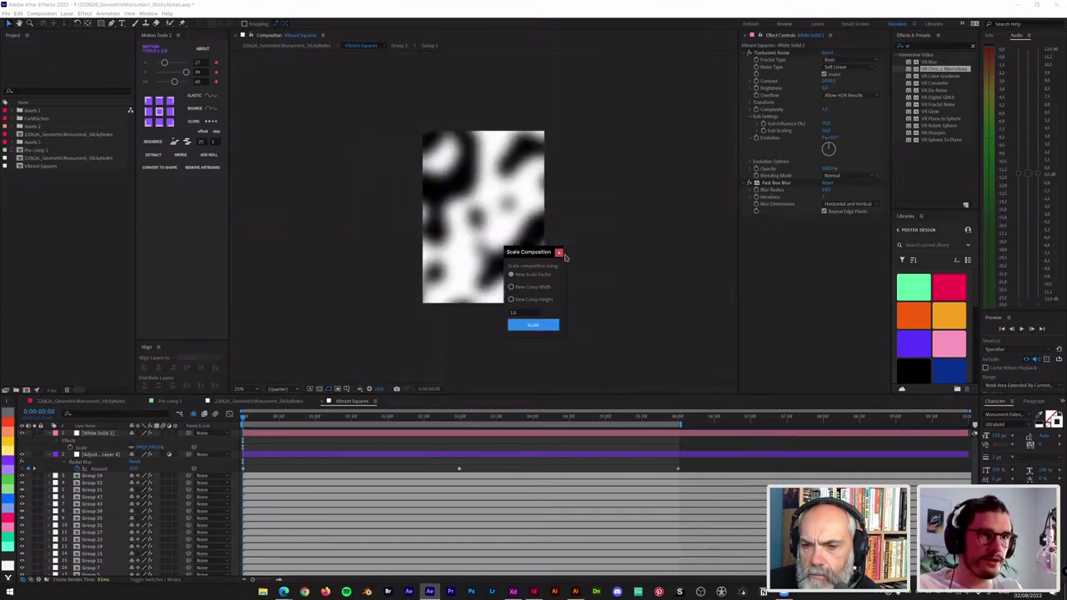
click(559, 253)
scroll(495, 253, up, 2)
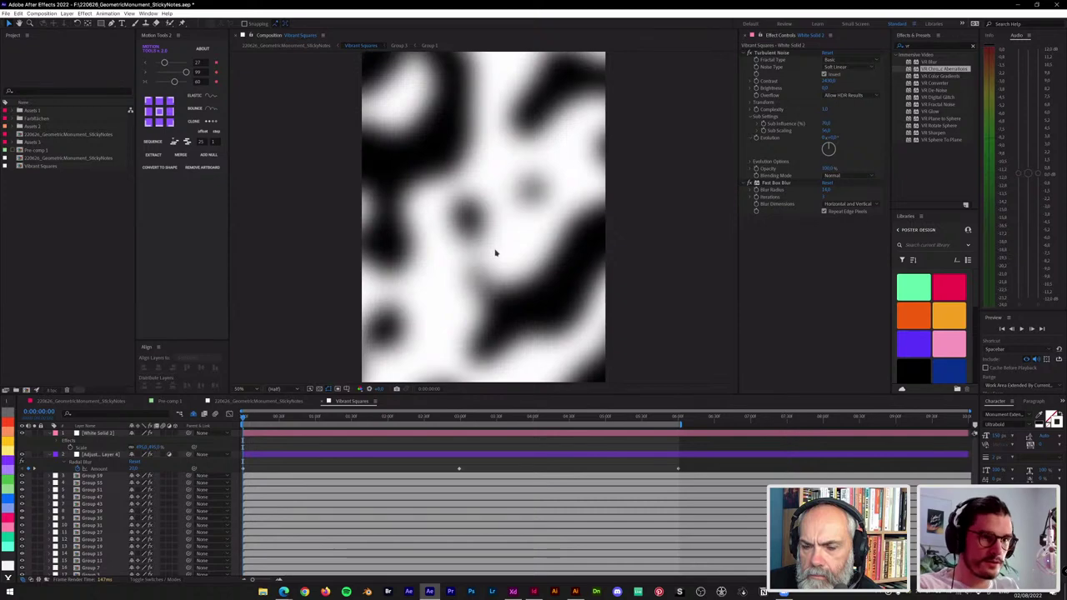
key(ctrl+k)
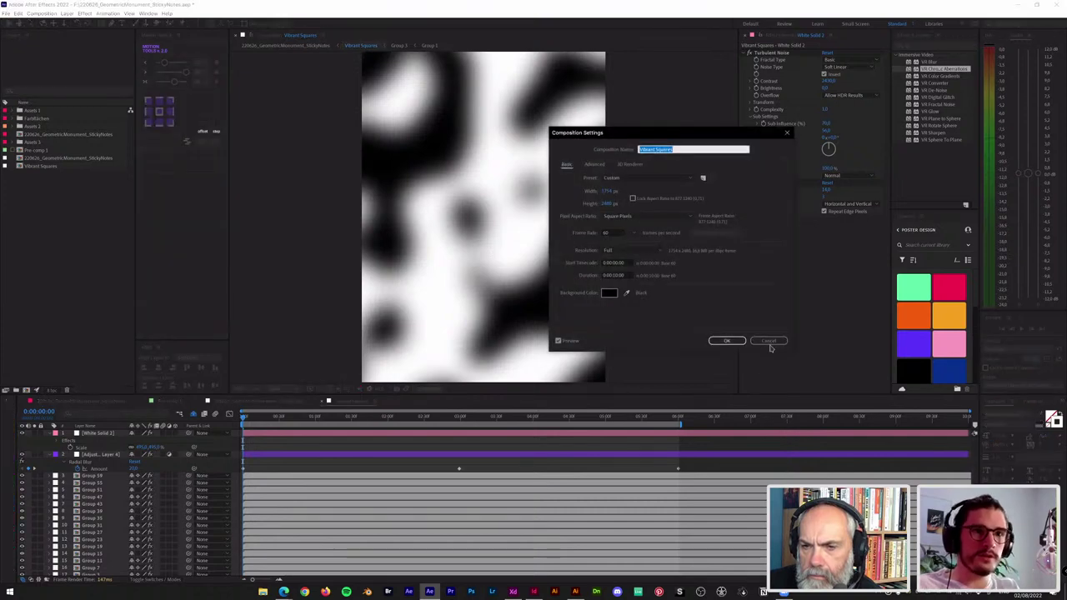
click(769, 344)
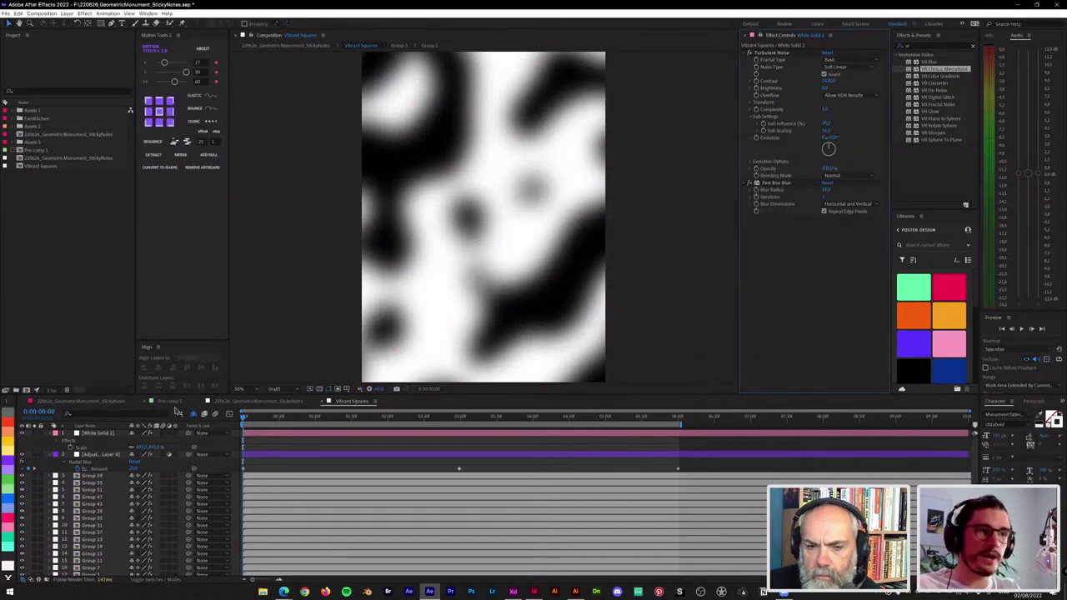
Step: Try White Solid 2's Scale at 100% to view the noise pattern, and undo the change
click(254, 435)
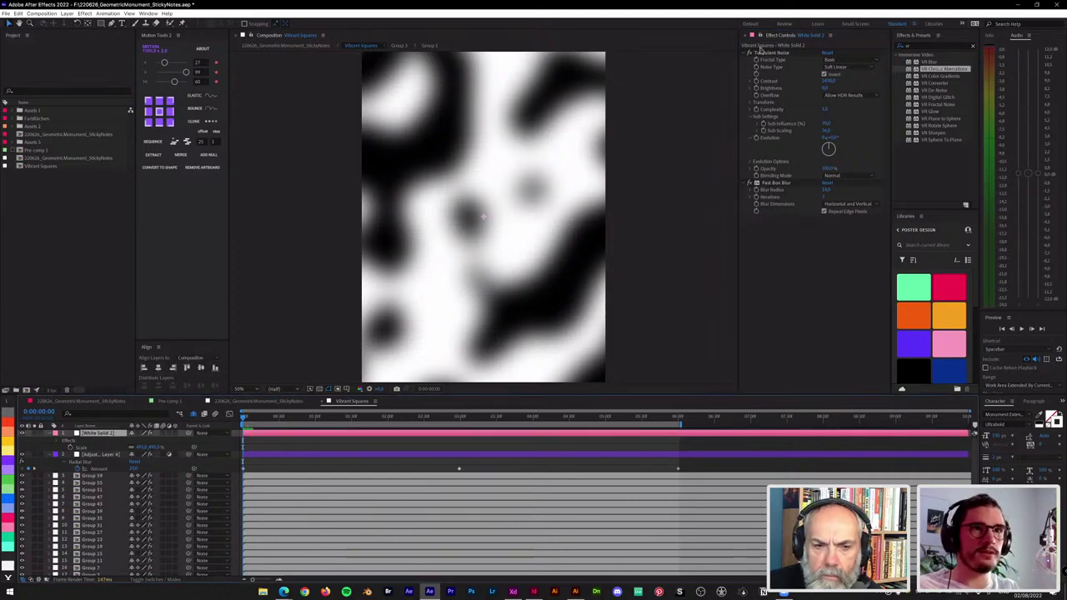
key(s)
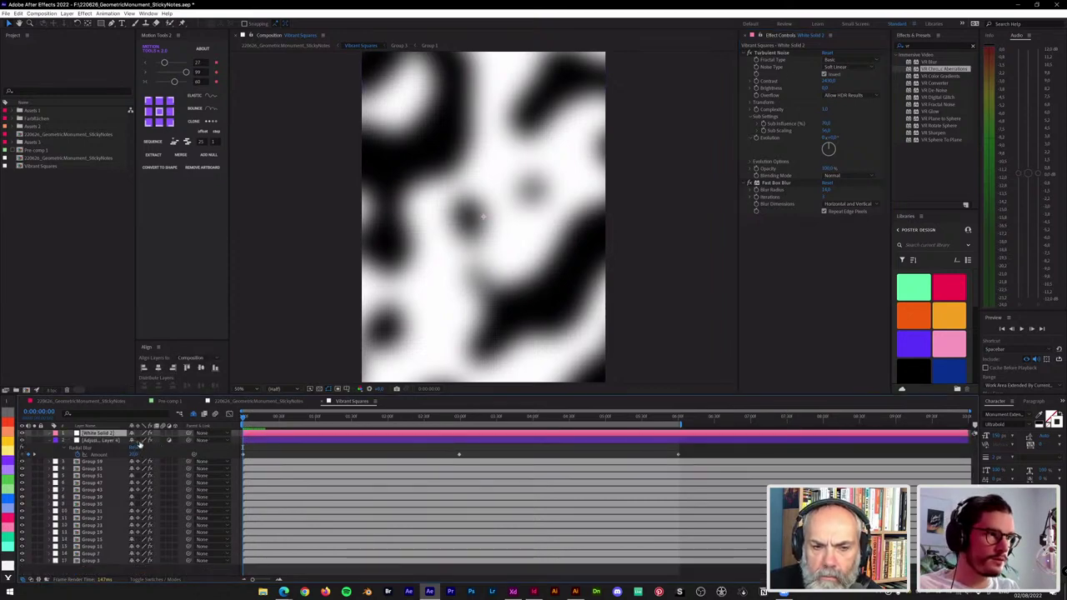
key(s)
click(143, 440)
text(100)
key(Return)
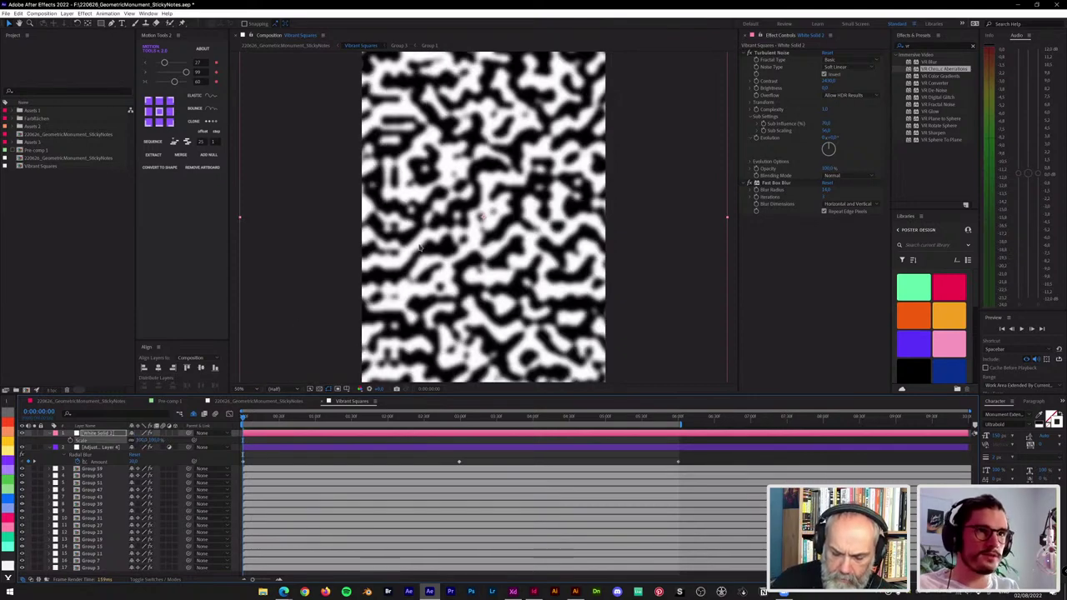
key(ctrl+z)
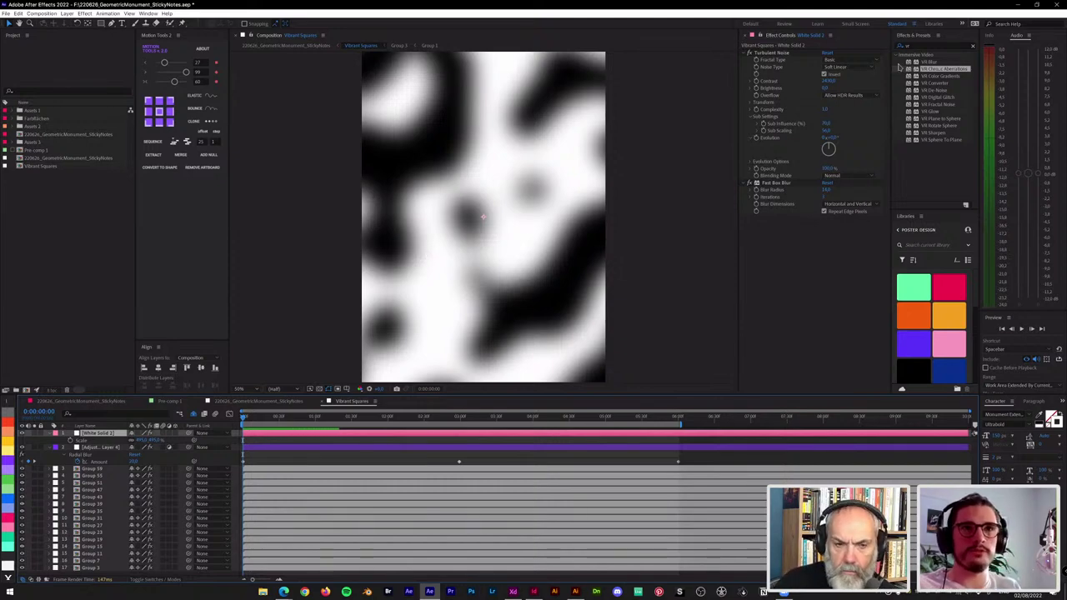
Step: Try the Swirly and Cloudy fractal types in White Solid 2's Turbulent Noise, and set the Fractal Type to Terrain
click(876, 60)
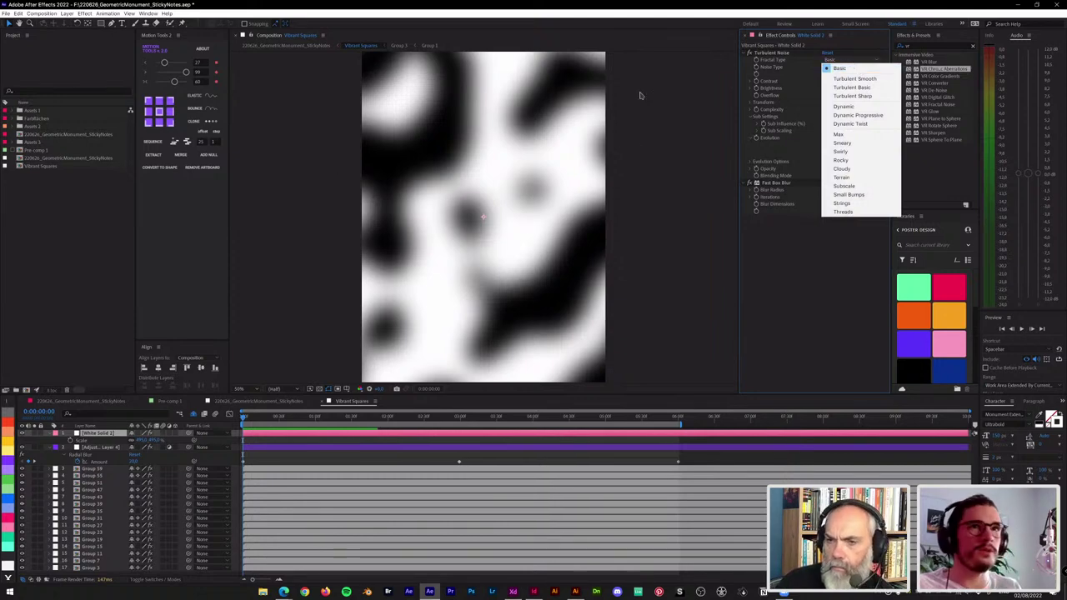
click(807, 357)
click(831, 65)
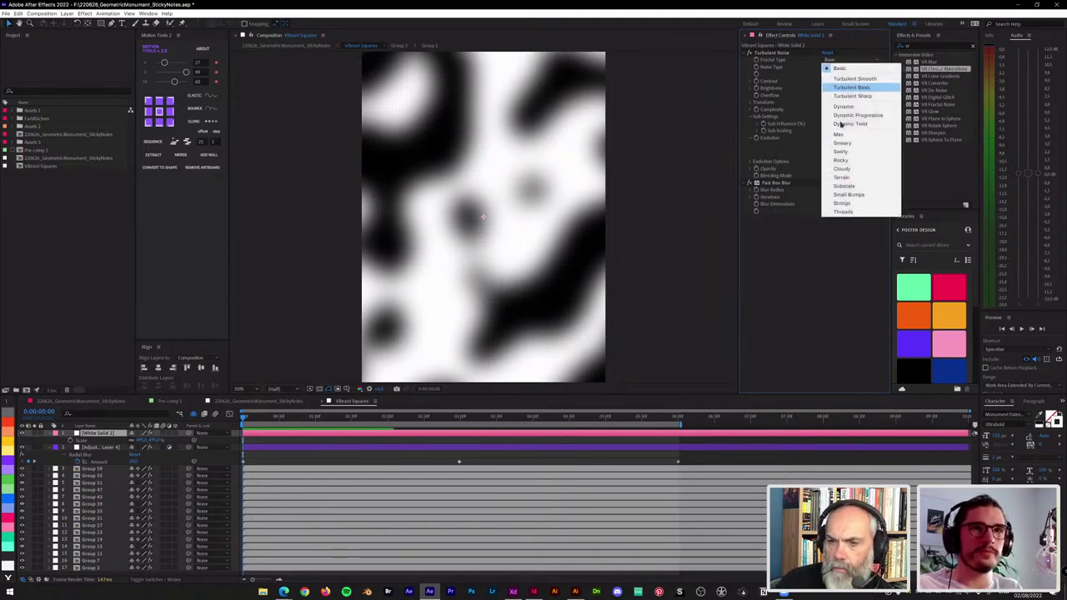
click(849, 150)
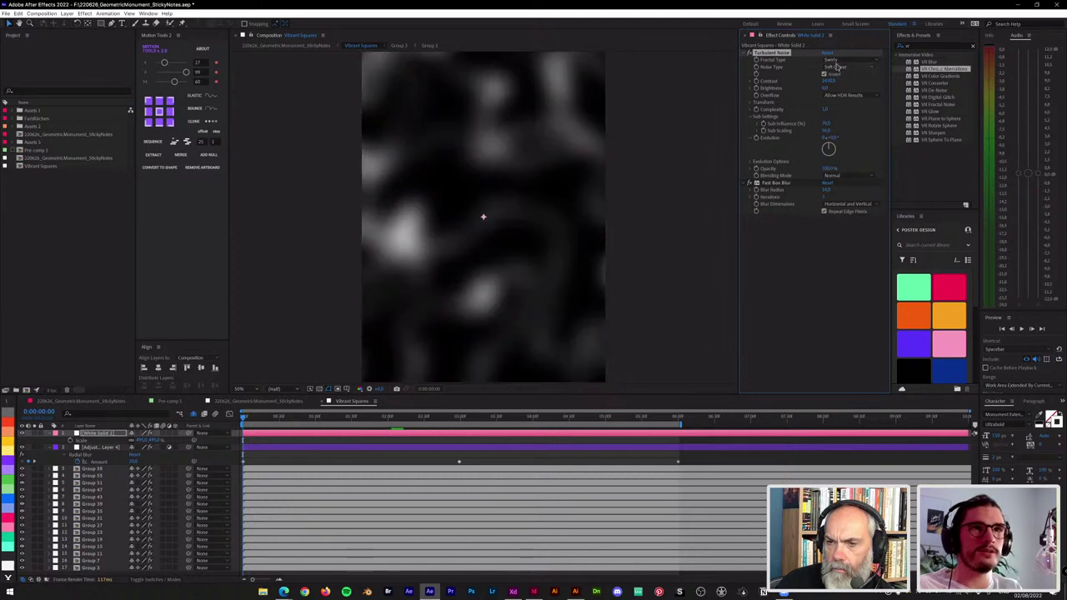
click(834, 60)
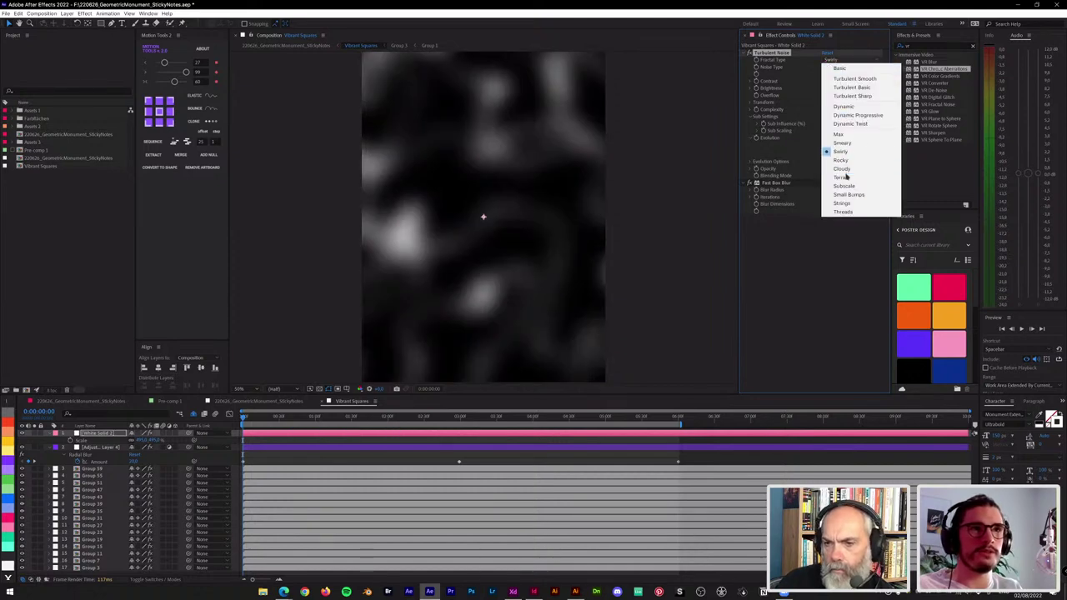
click(843, 168)
click(834, 60)
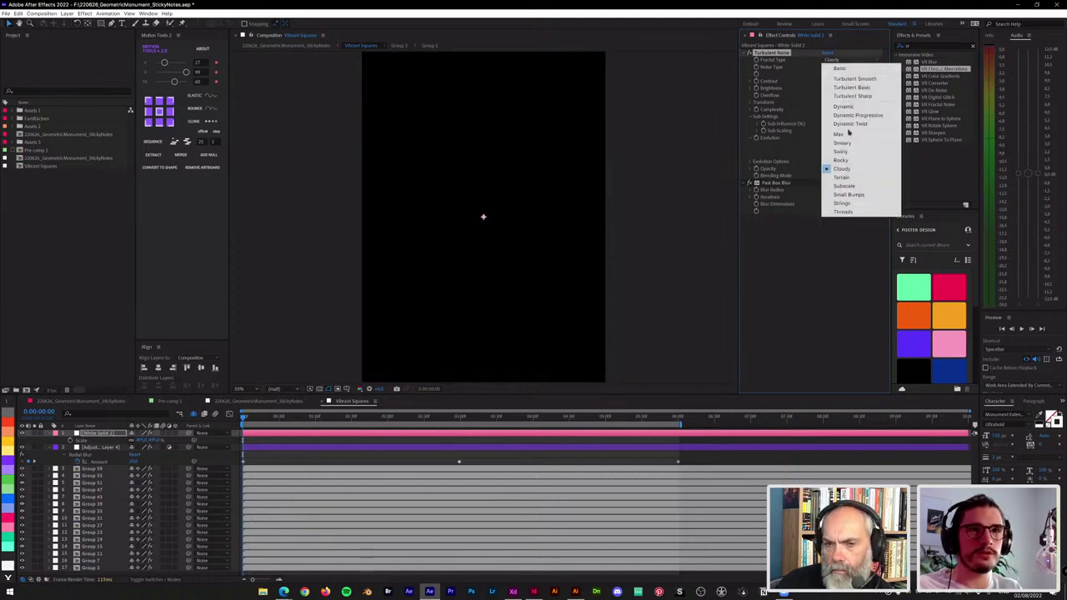
click(842, 177)
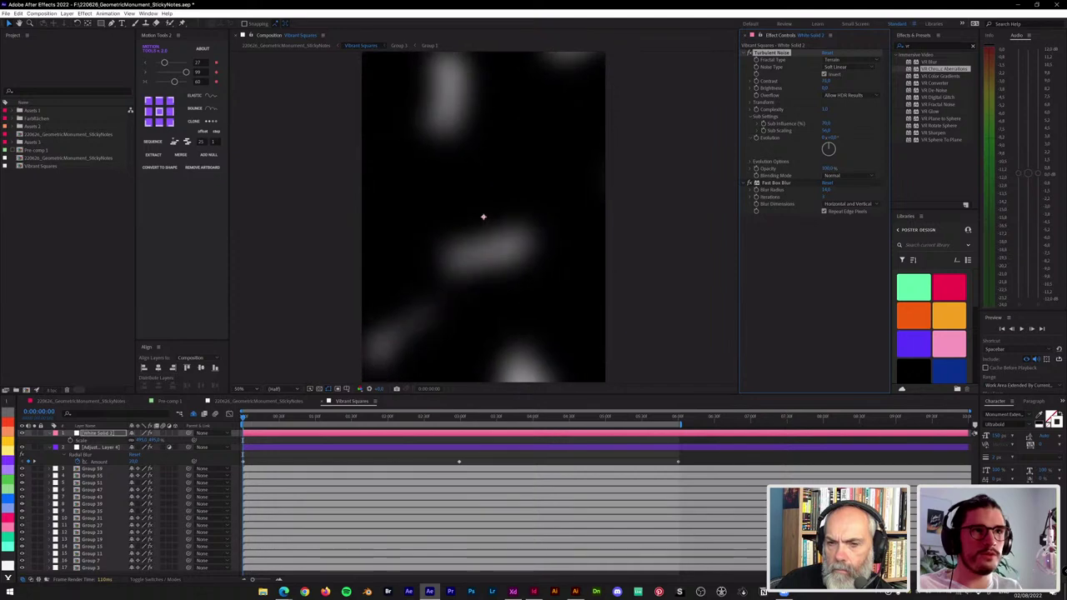
Step: Set the Fractal Type of White Solid 2's Turbulent Noise to Basic and hide the layer's Scale property
click(837, 64)
click(839, 66)
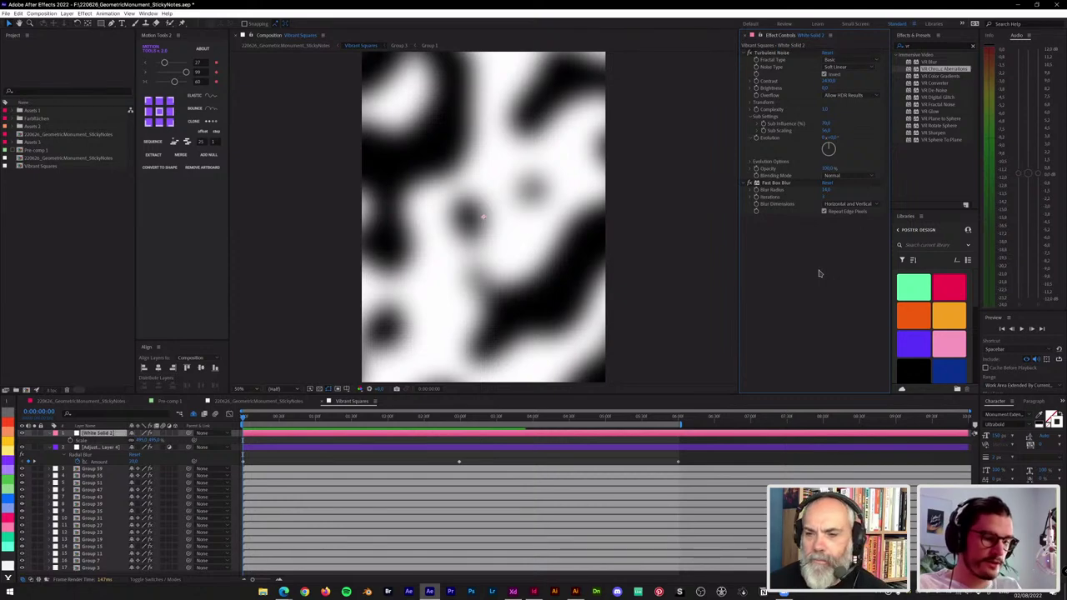
key(t)
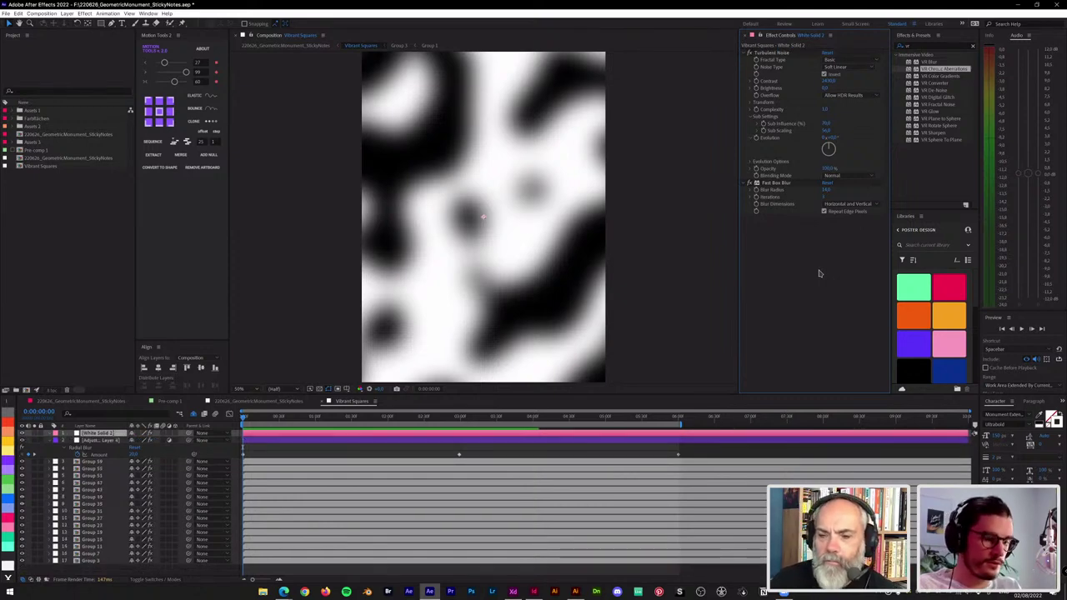
Step: Apply Turbulent Displace to White Solid 2 with Displacement set to Bulge Smoother, and preview the displaced noise
key(ctrl+space)
text(turb)
key(Return)
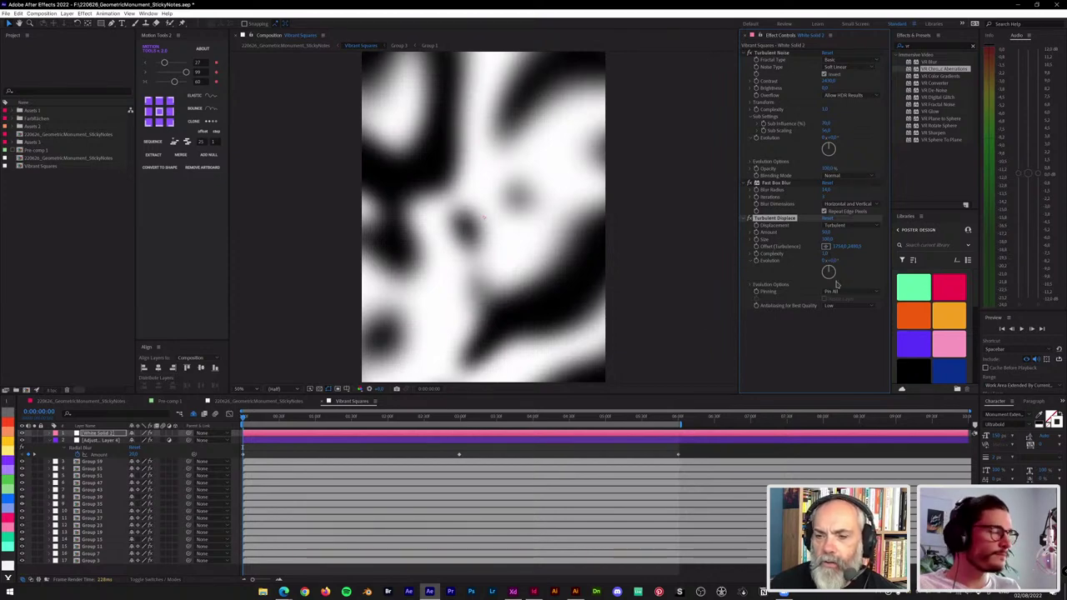
click(851, 227)
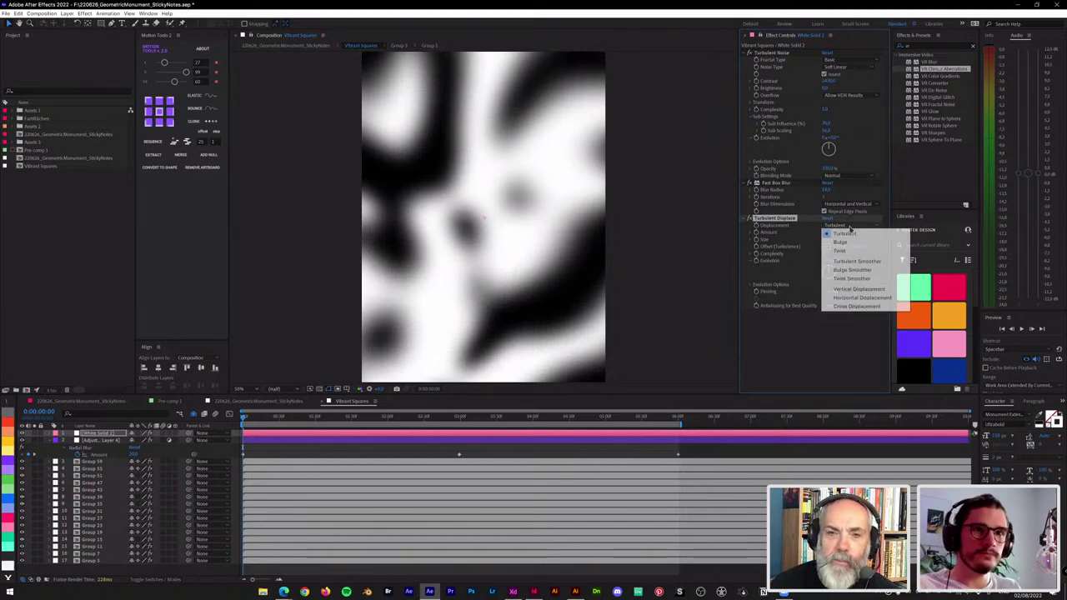
click(854, 271)
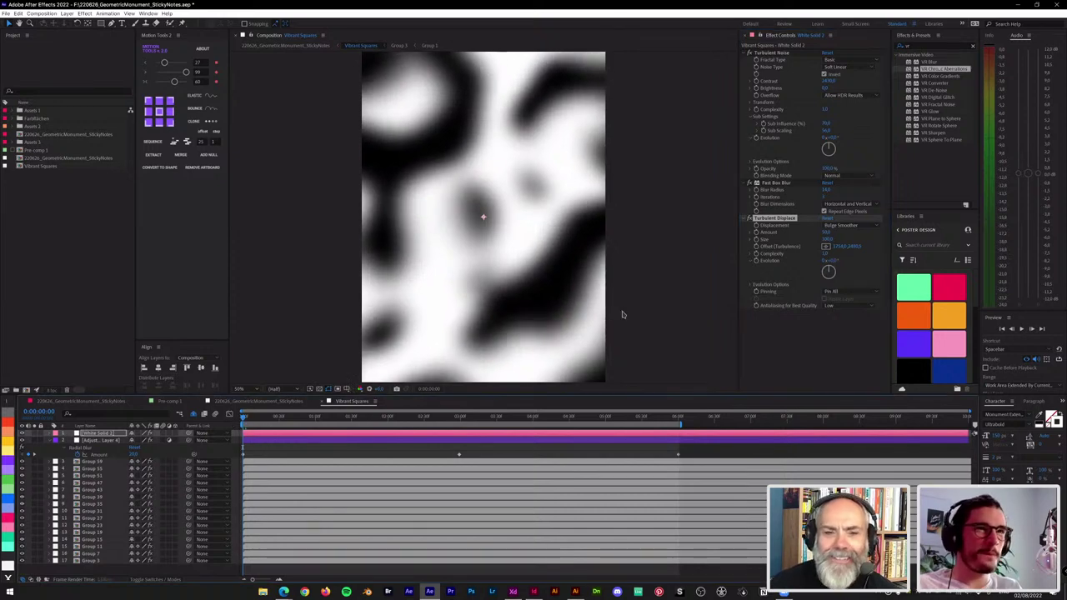
key(space)
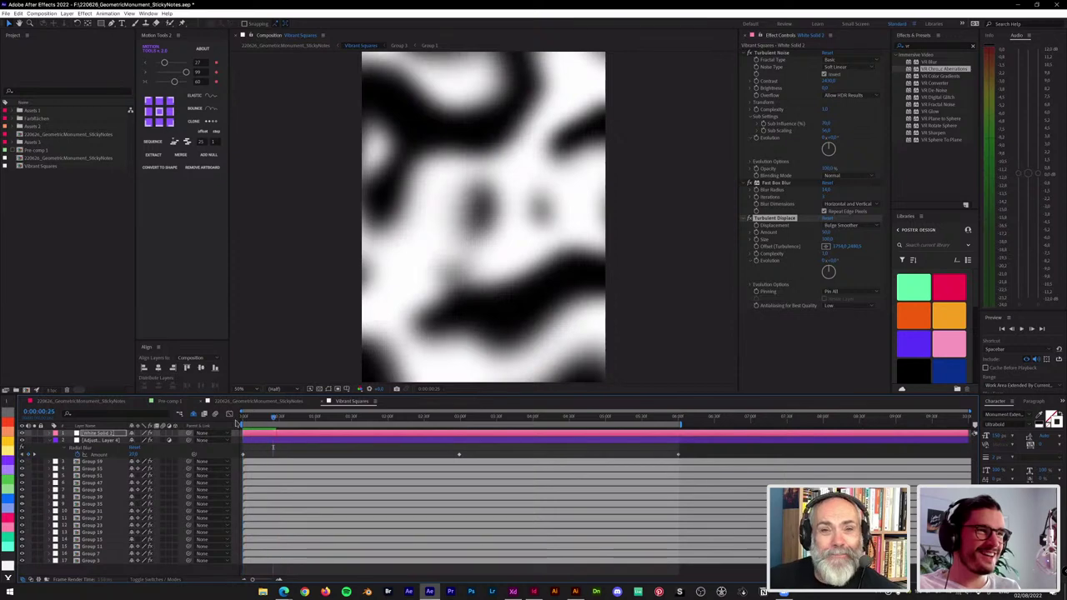
key(space)
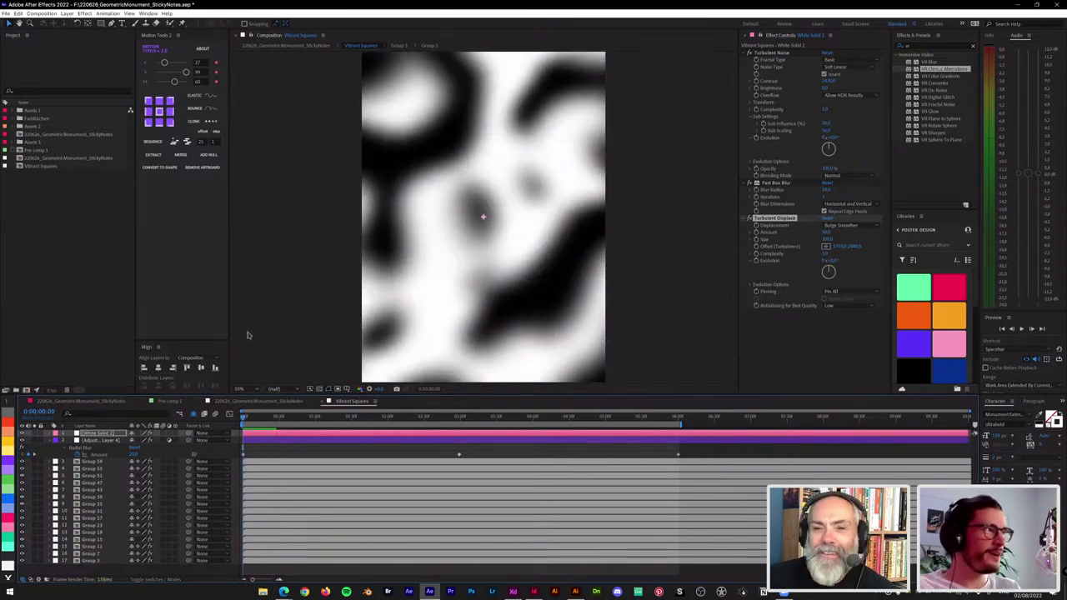
Step: Review the Solid's effect settings in the browser's Motion Poster Design notes and switch back to After Effects
key(alt+Tab)
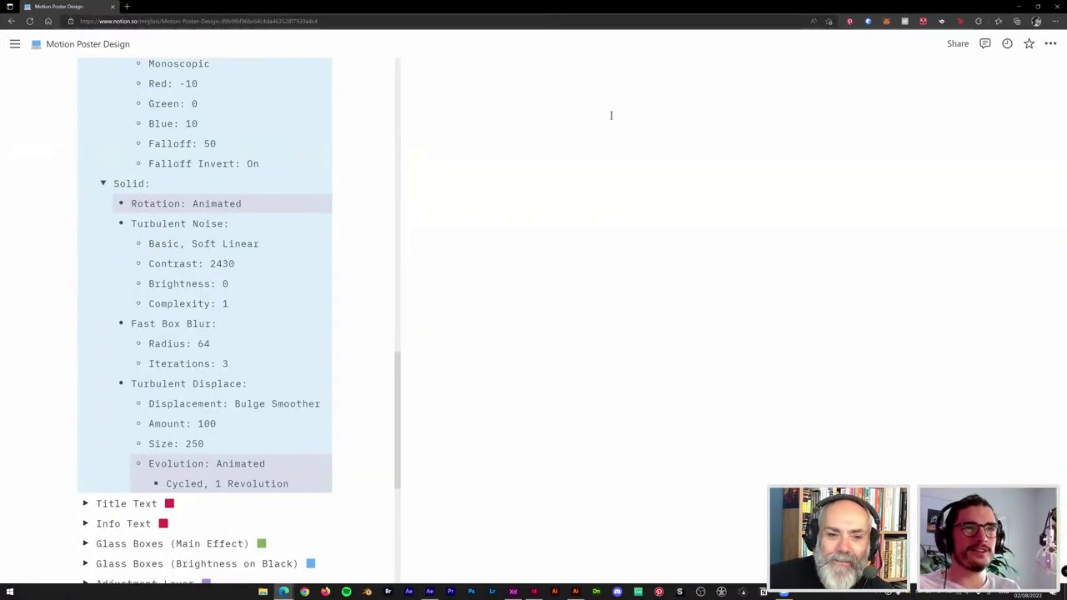
scroll(610, 115, down, 1)
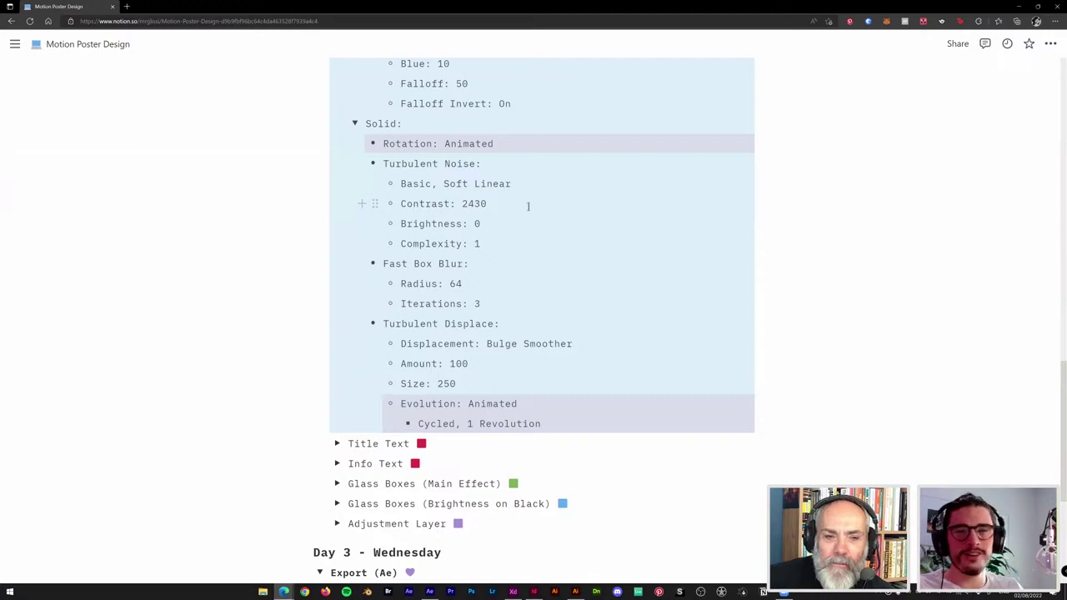
scroll(501, 167, up, 2)
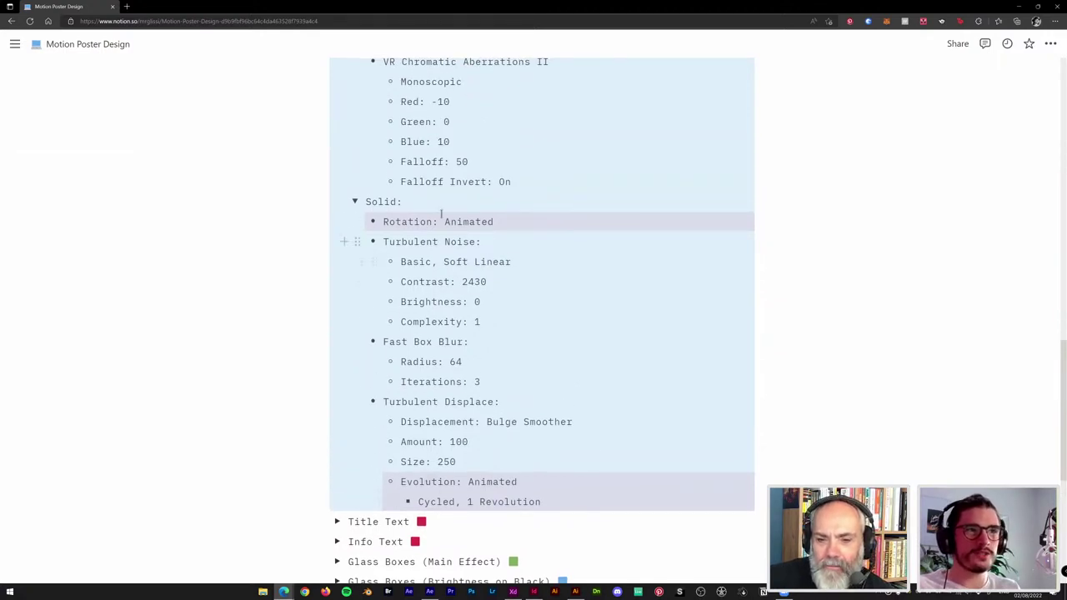
key(alt+Tab)
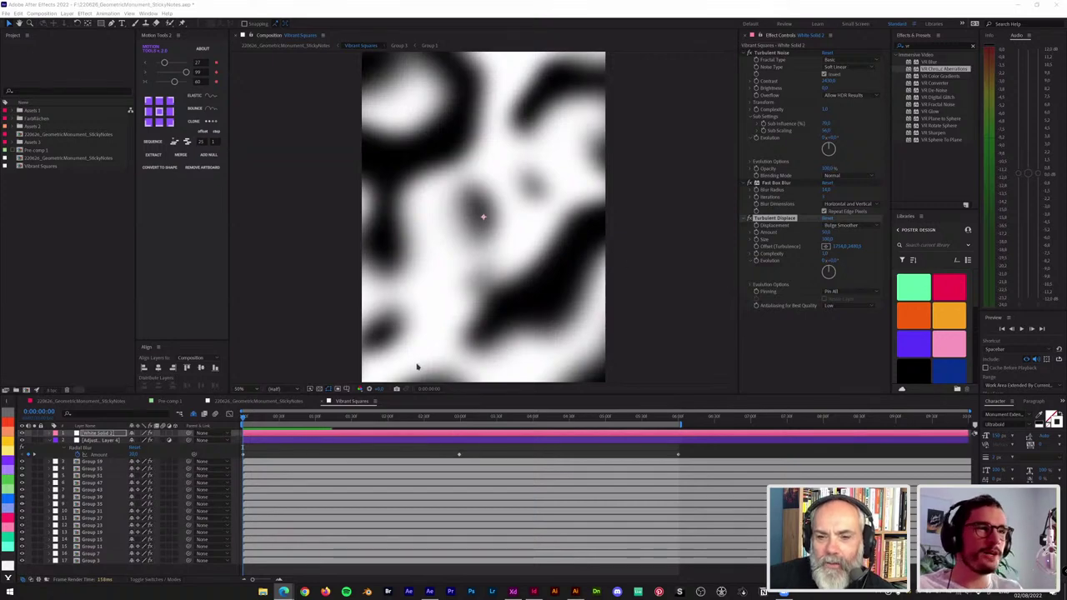
Step: Set the Turbulent Displace Amount to 100 and Size to 250 on White Solid 2
click(243, 420)
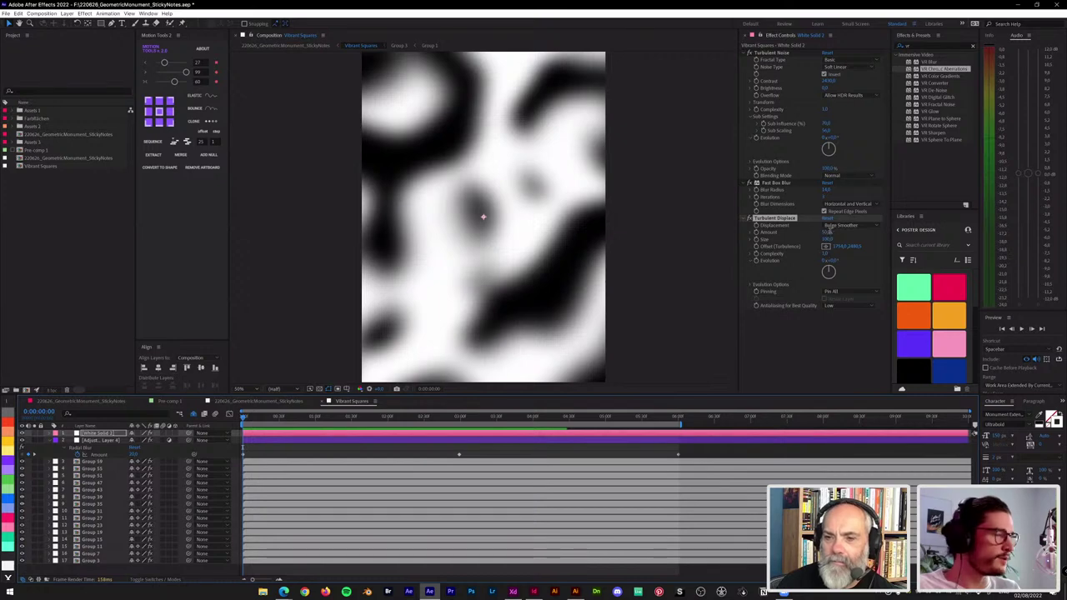
click(828, 232)
text(100)
key(Return)
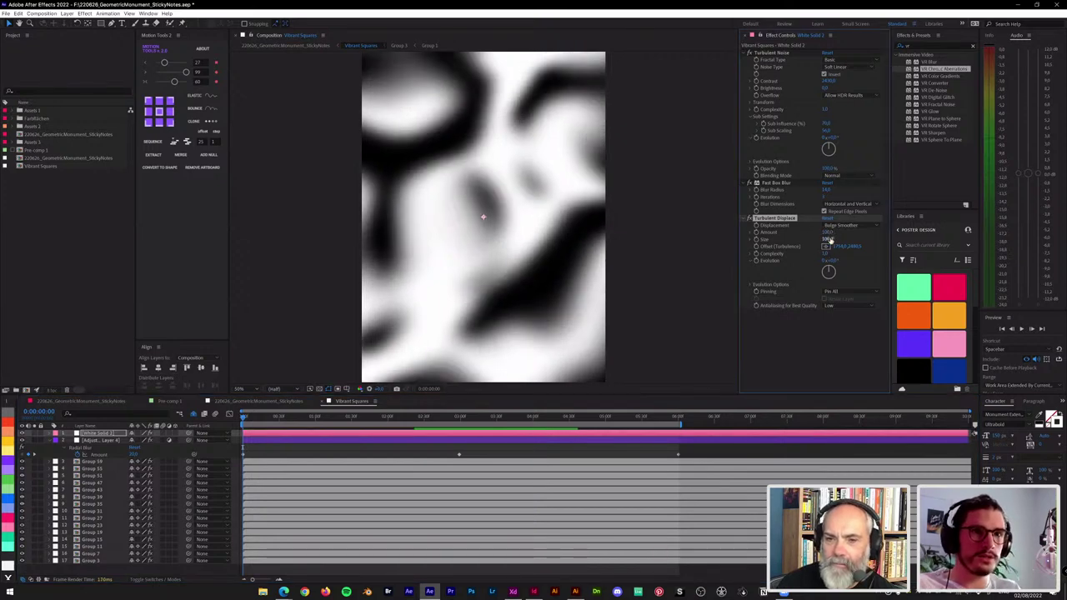
click(828, 239)
text(2)
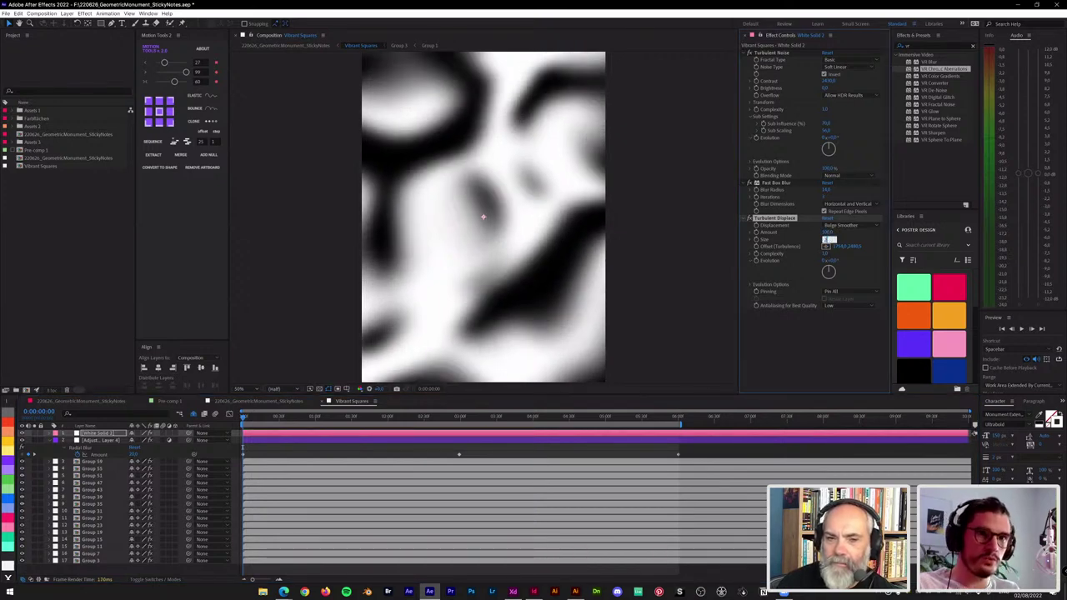
key(Return)
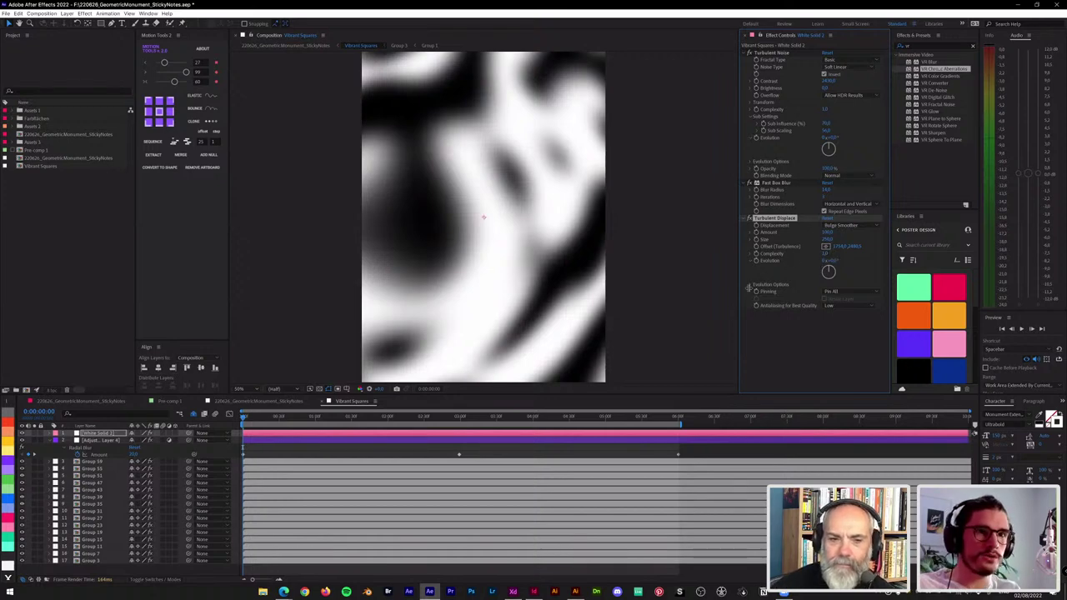
Step: Keyframe Turbulent Displace's Evolution from the composition start to -1 revolution at 6 seconds, and show White Solid 2's keyframes
click(757, 261)
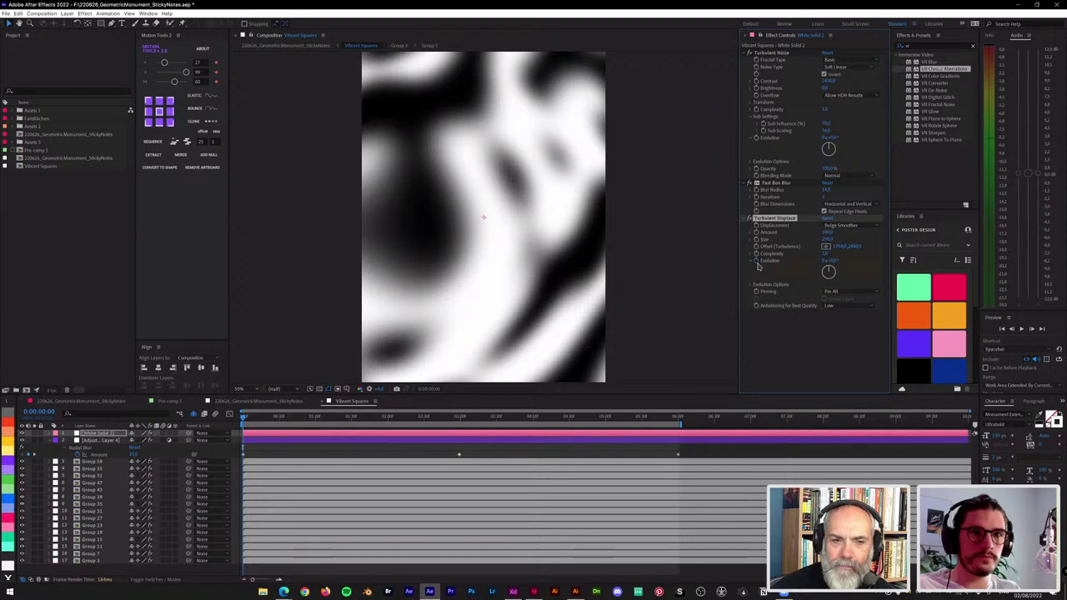
click(679, 420)
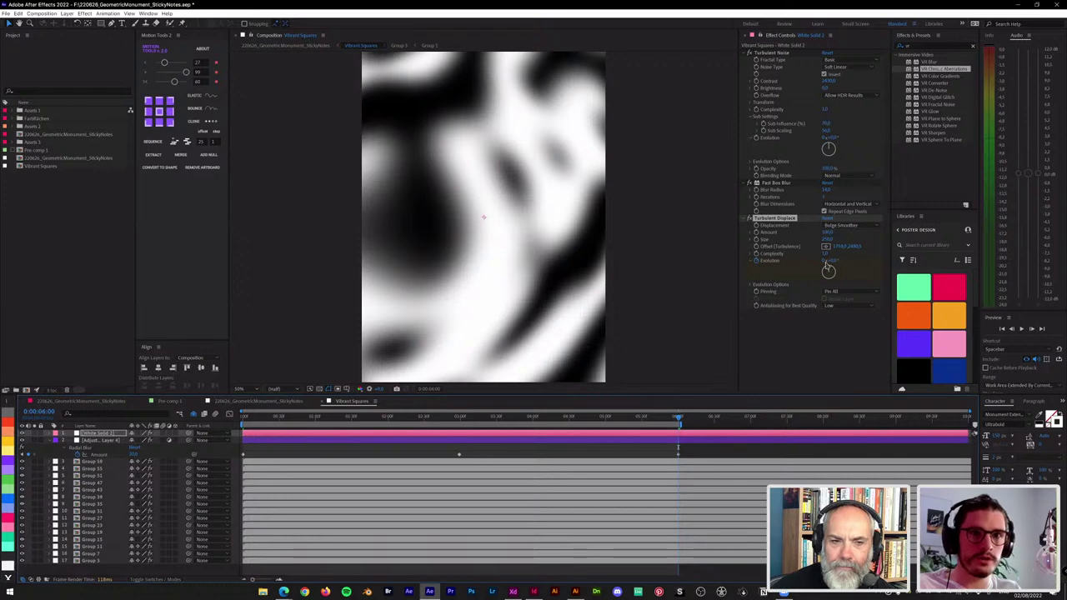
click(826, 261)
text(1)
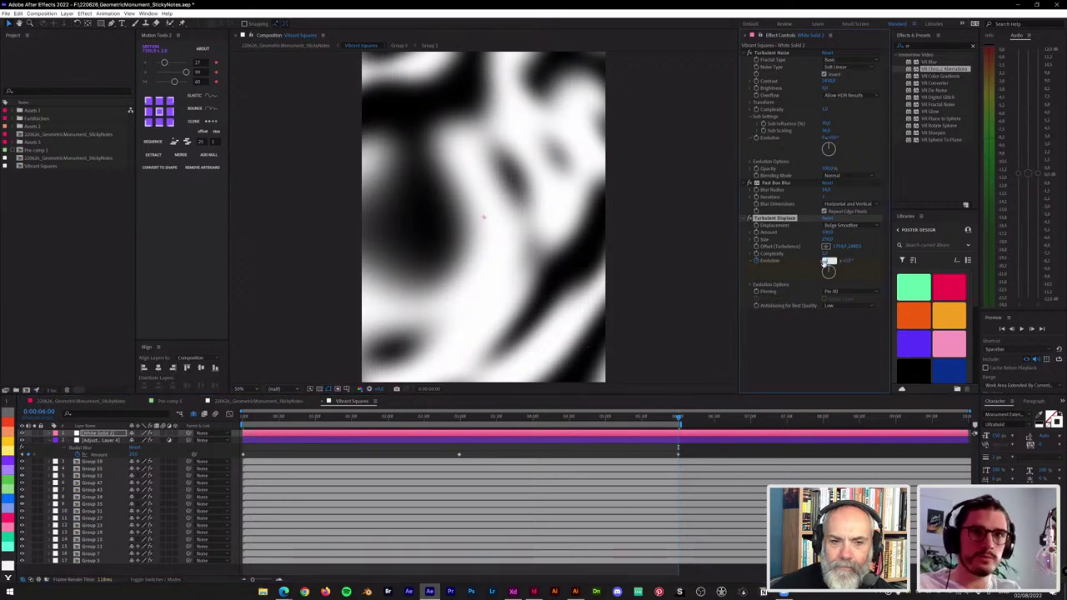
key(Return)
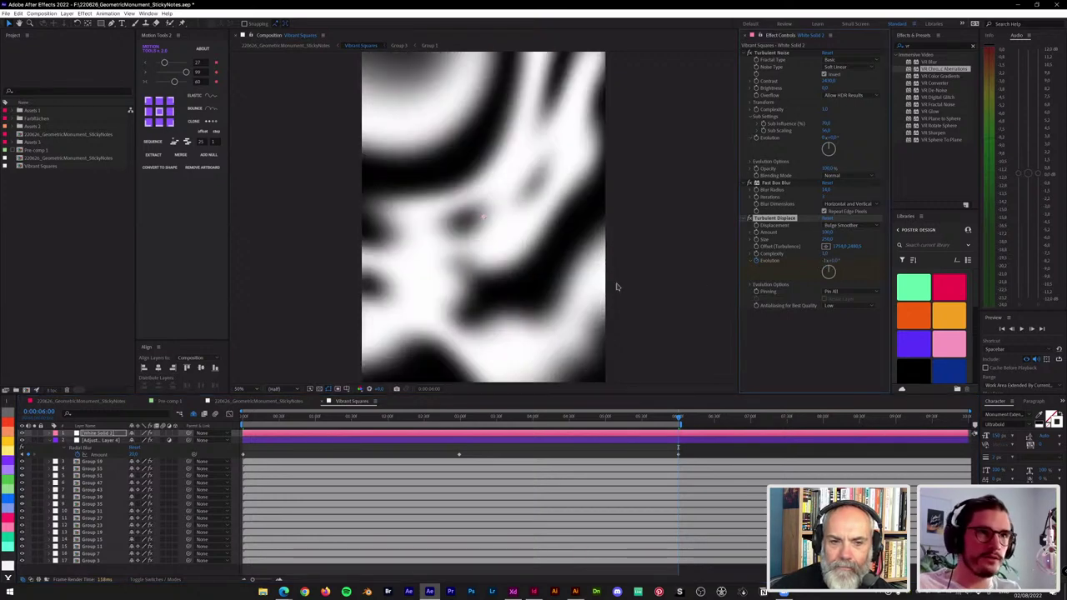
key(u)
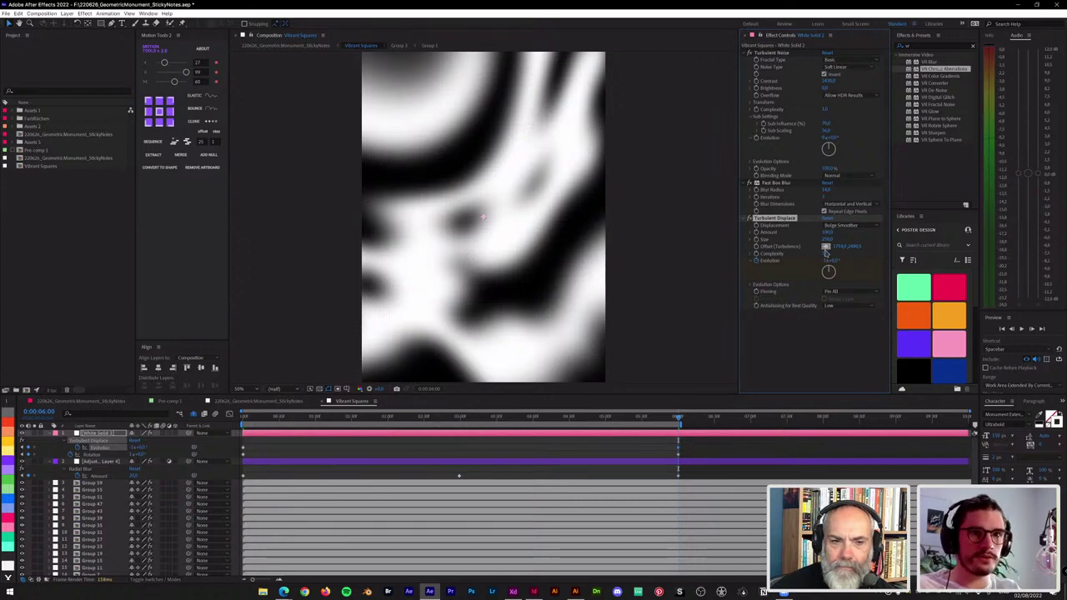
Step: Enable Cycle Evolution in Turbulent Displace's Evolution Options and preview the animation from the start
click(753, 286)
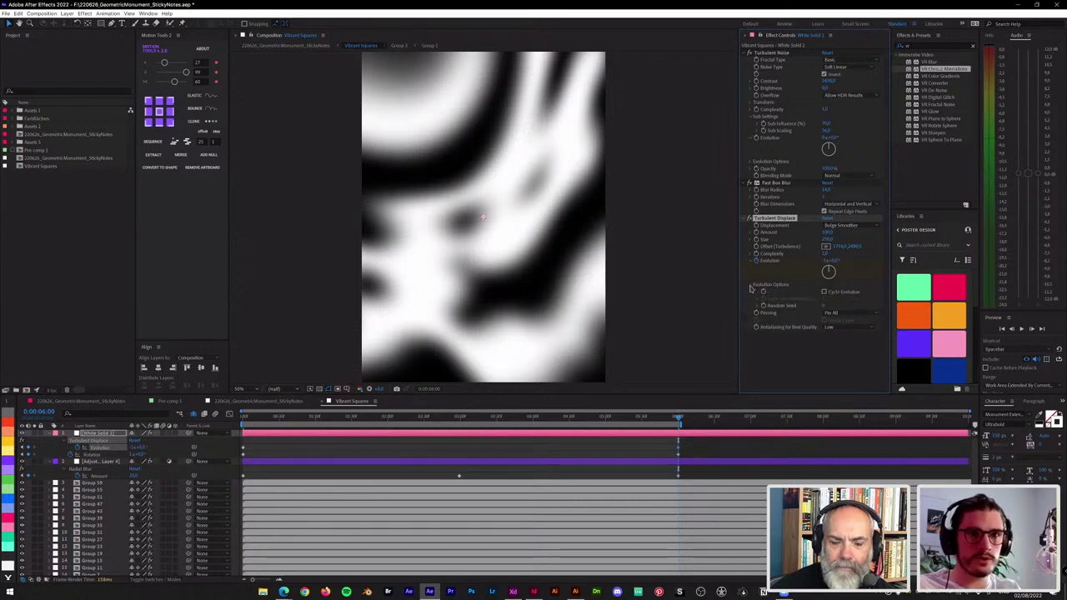
click(825, 293)
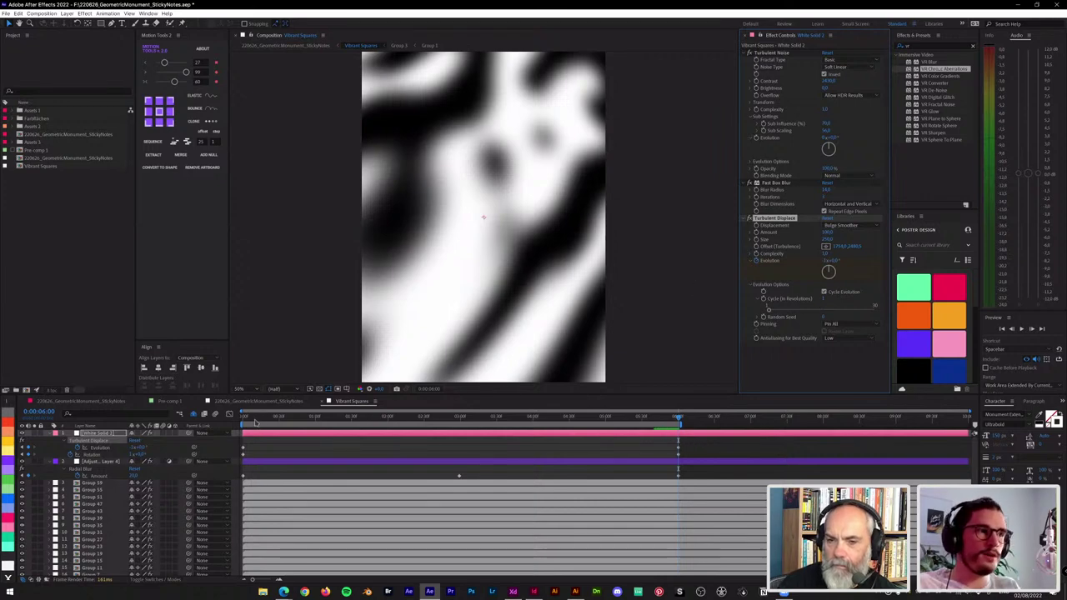
mouse_move(237, 421)
mouse_down()
mouse_move(578, 426)
mouse_move(238, 423)
mouse_up()
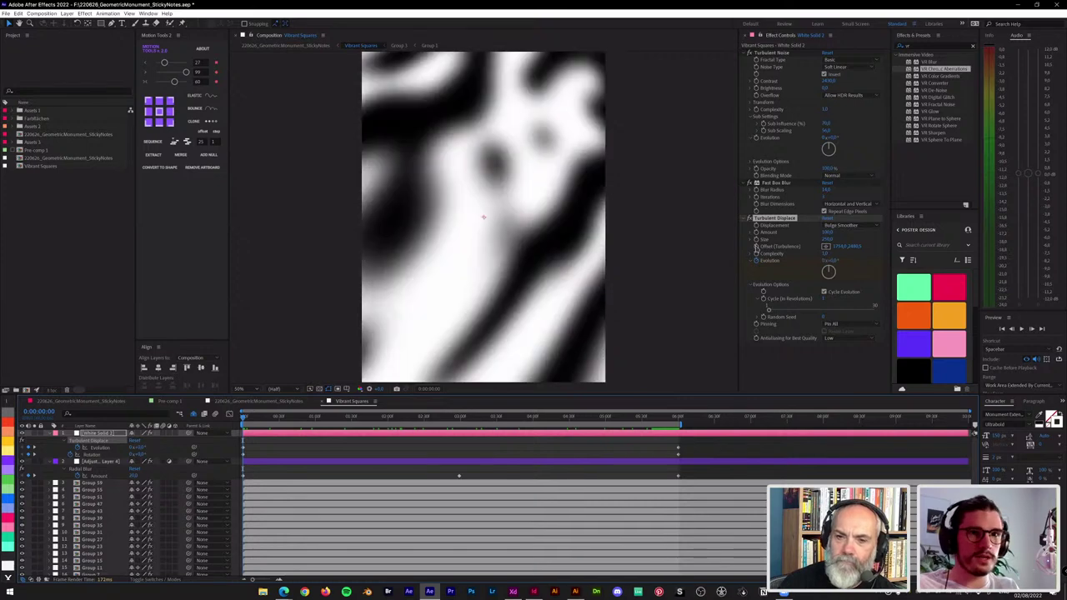
key(space)
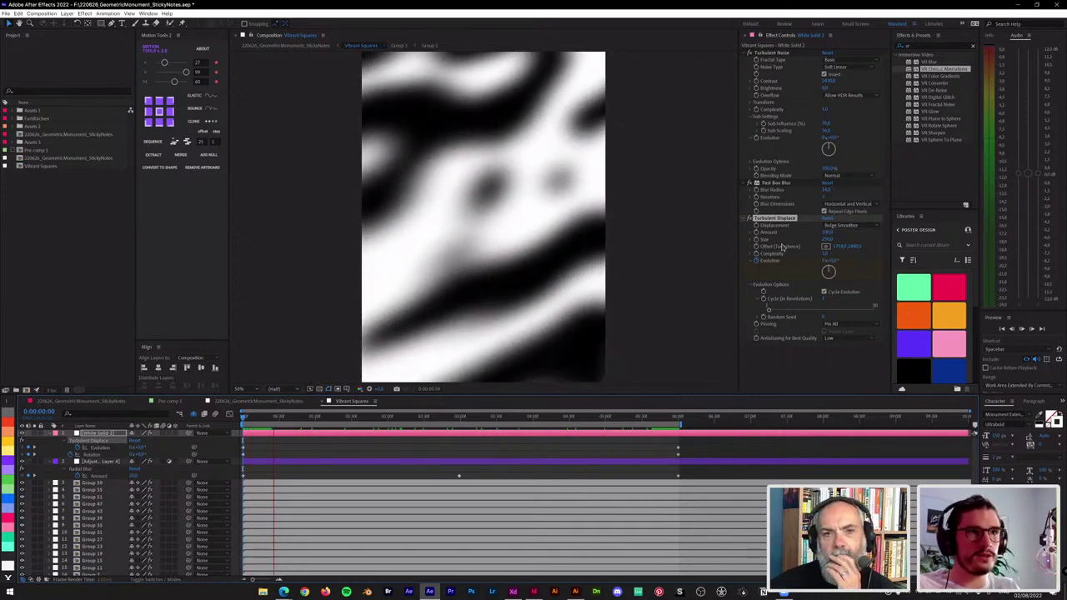
Step: Adjust the Turbulent Displace Size by eye, trying smaller and larger values, and review the noise at several times
click(828, 239)
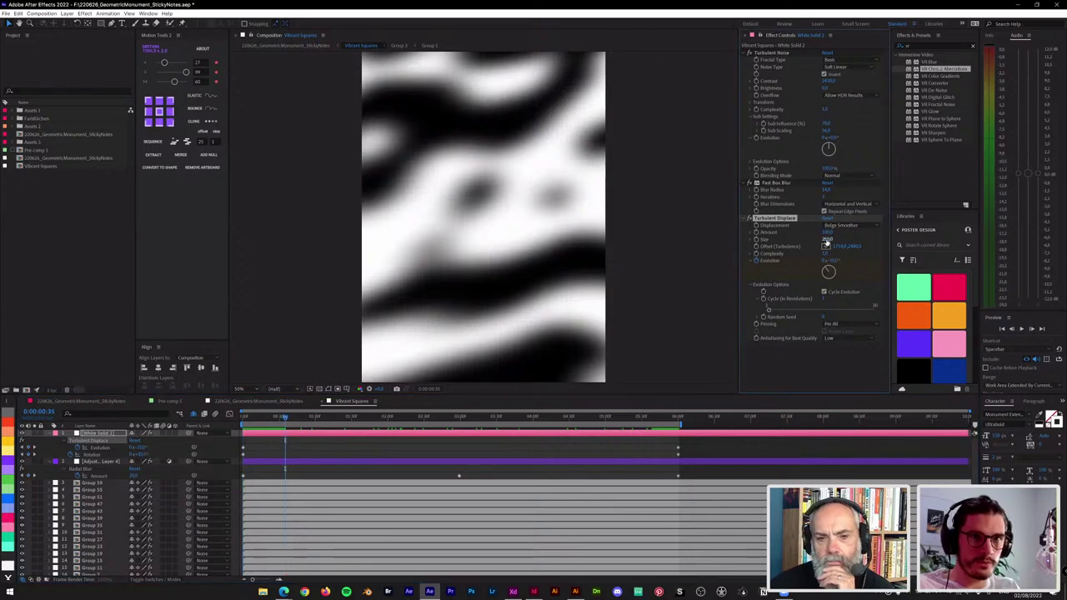
drag(864, 237, 896, 237)
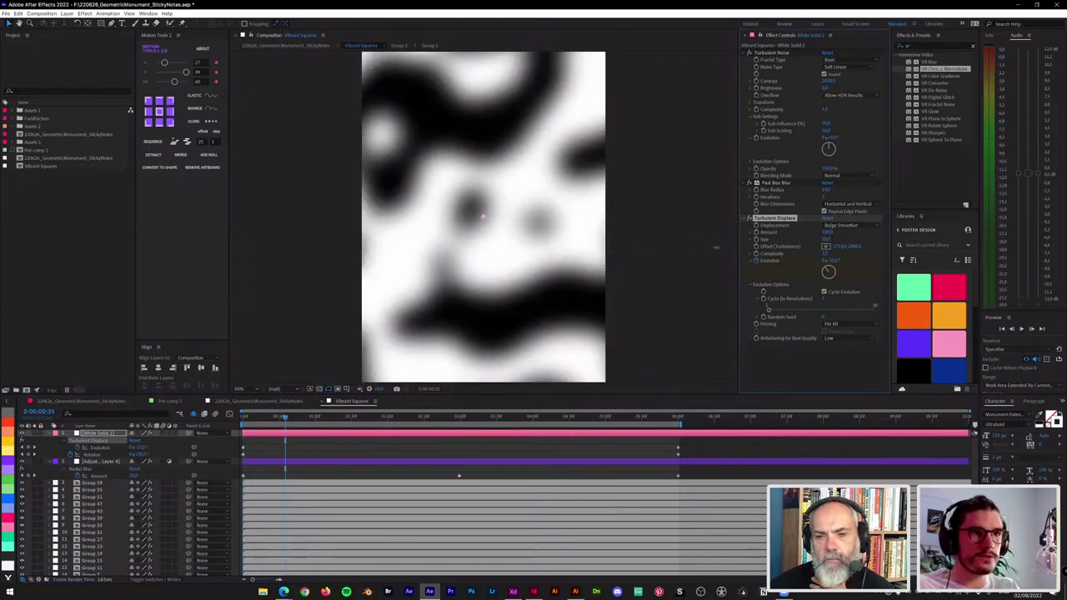
drag(774, 247, 651, 254)
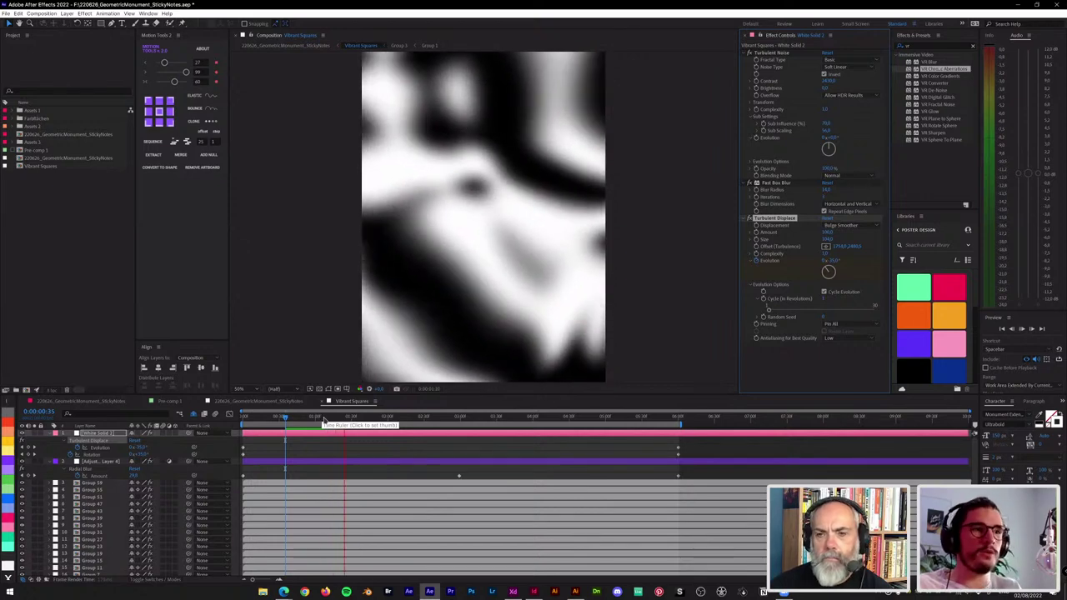
drag(323, 420, 628, 421)
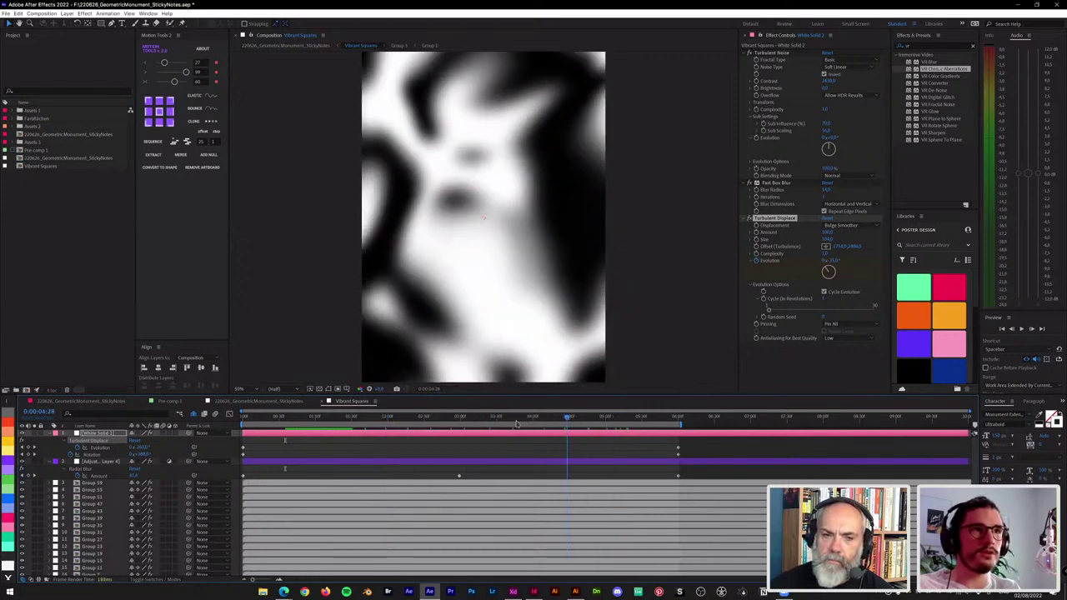
drag(517, 423, 480, 421)
Step: Turn off White Solid 2's Fast Box Blur and review the unblurred displaced noise across the animation
click(751, 184)
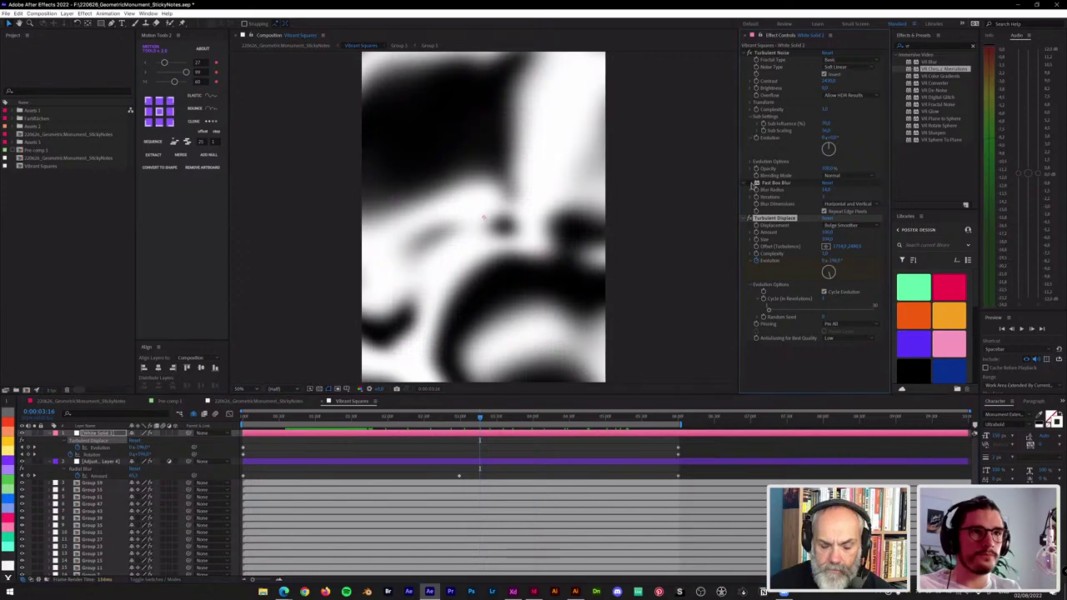
drag(481, 419, 373, 430)
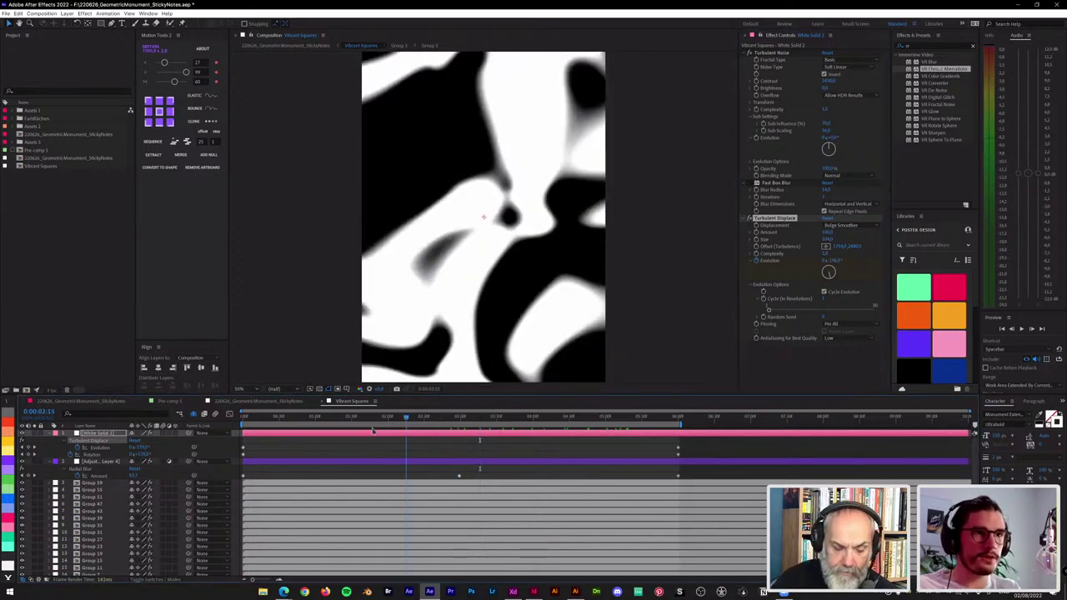
key(space)
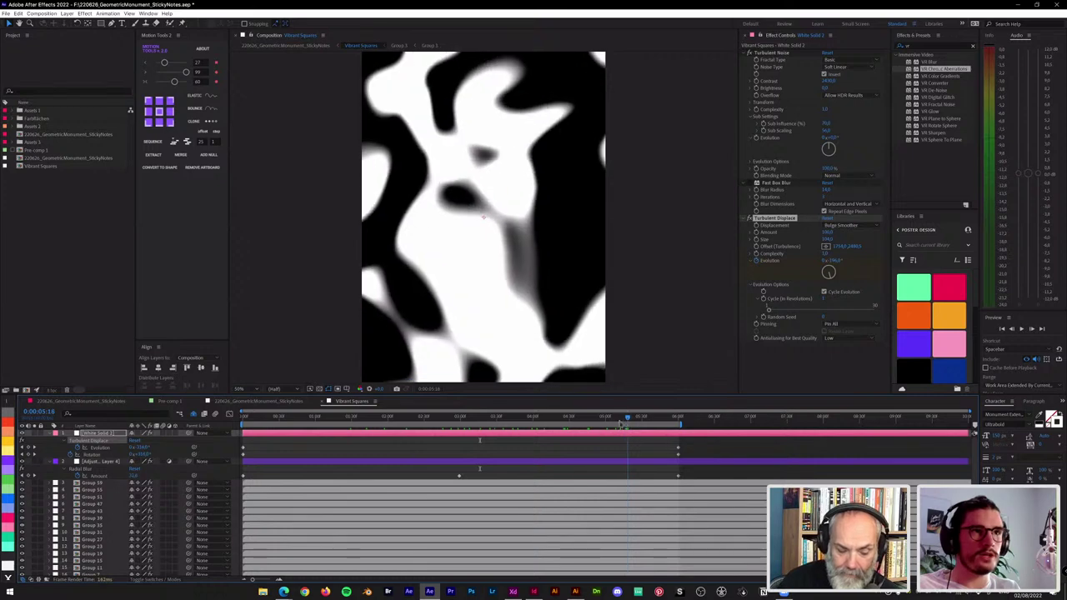
drag(622, 422, 370, 435)
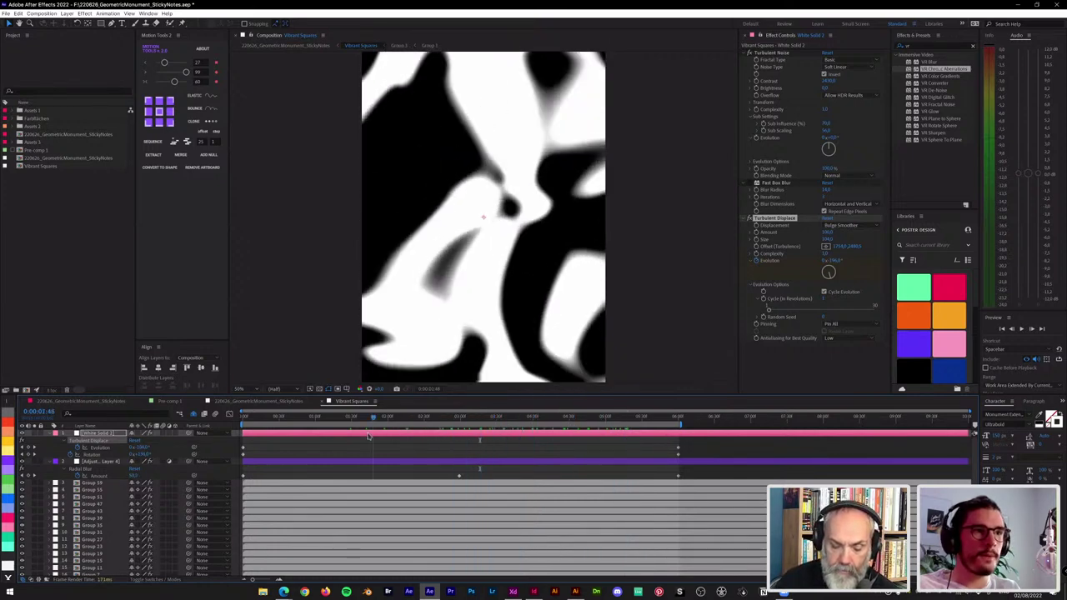
Step: Open Pre-comp 1 and review White Solid 1's animated noise at different times for comparison
click(172, 403)
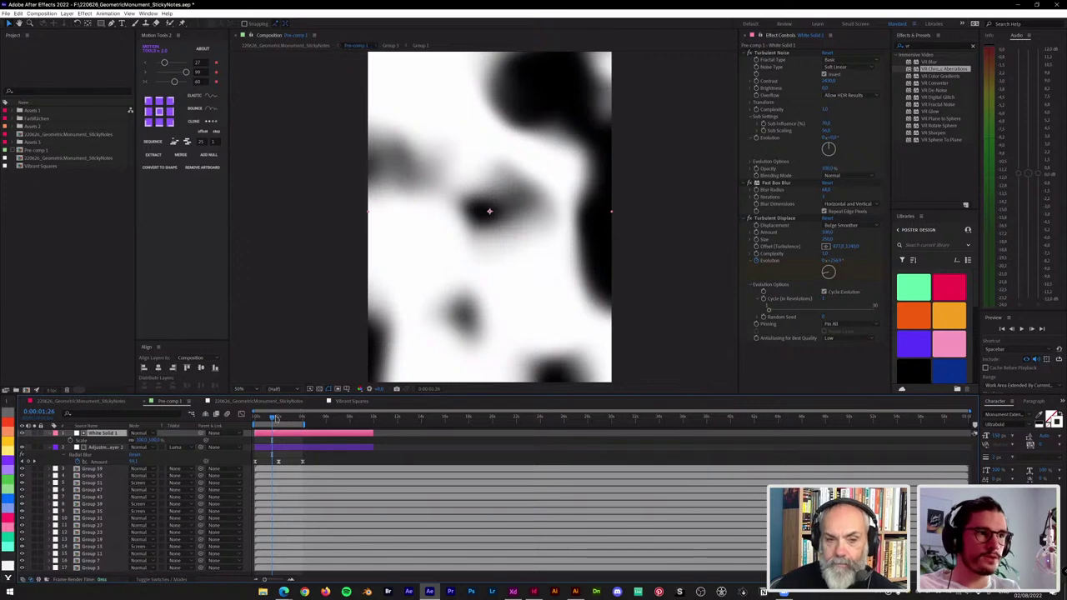
drag(276, 419, 303, 424)
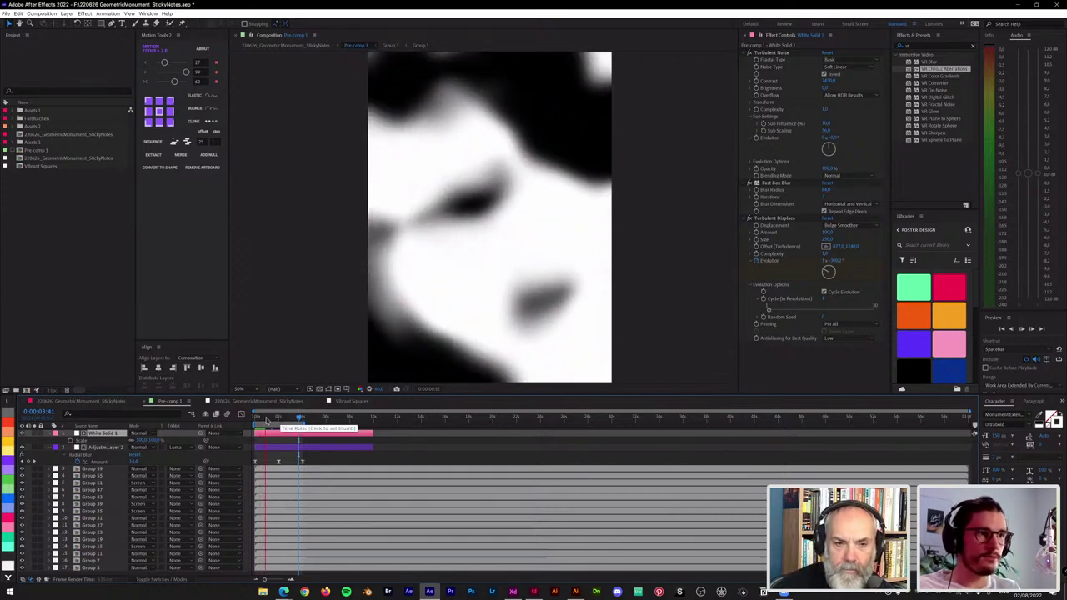
click(261, 422)
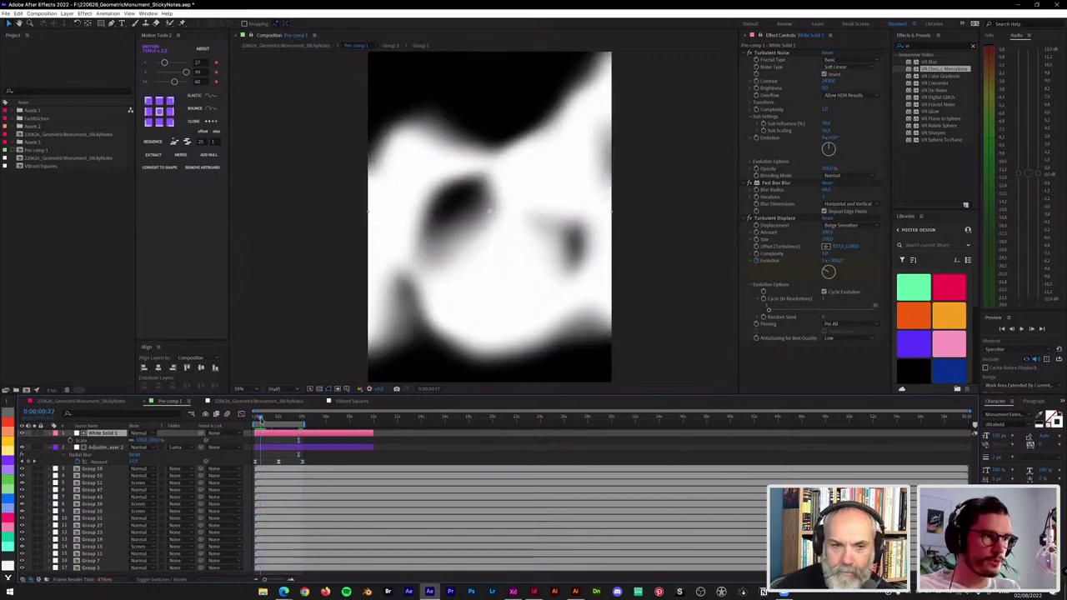
Step: Return to the start of Vibrant Squares, collapse White Solid 2's animated properties, and show the blending mode and track matte options
click(349, 402)
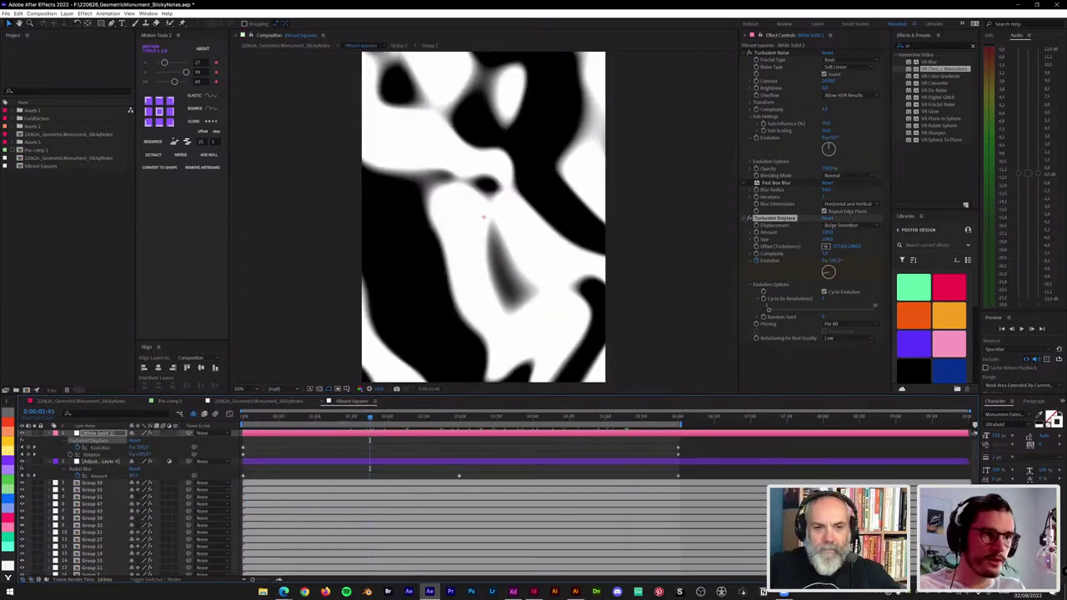
drag(302, 419, 242, 417)
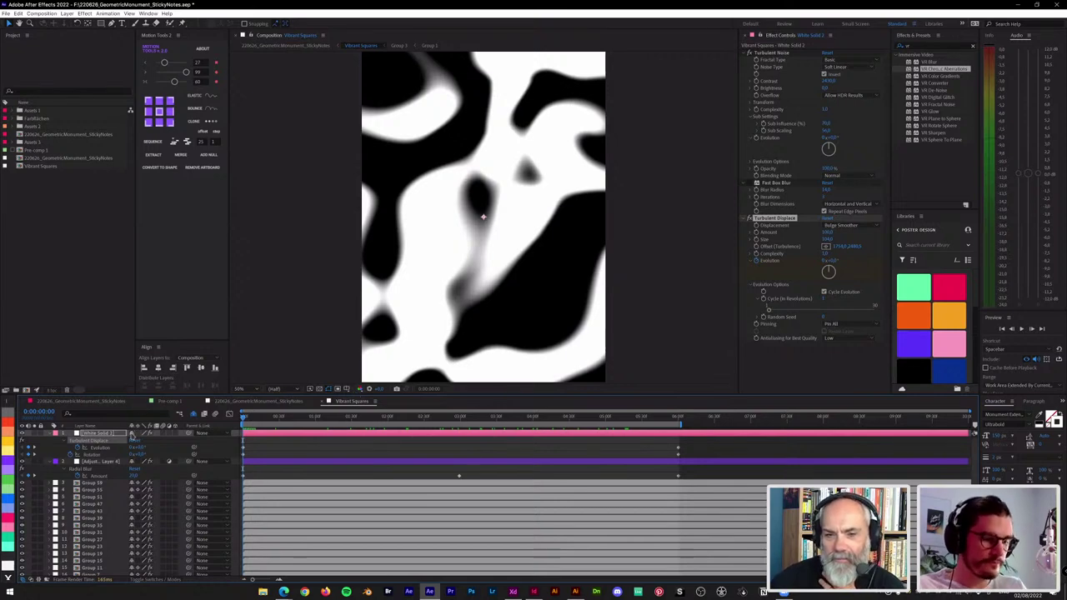
key(u)
click(104, 441)
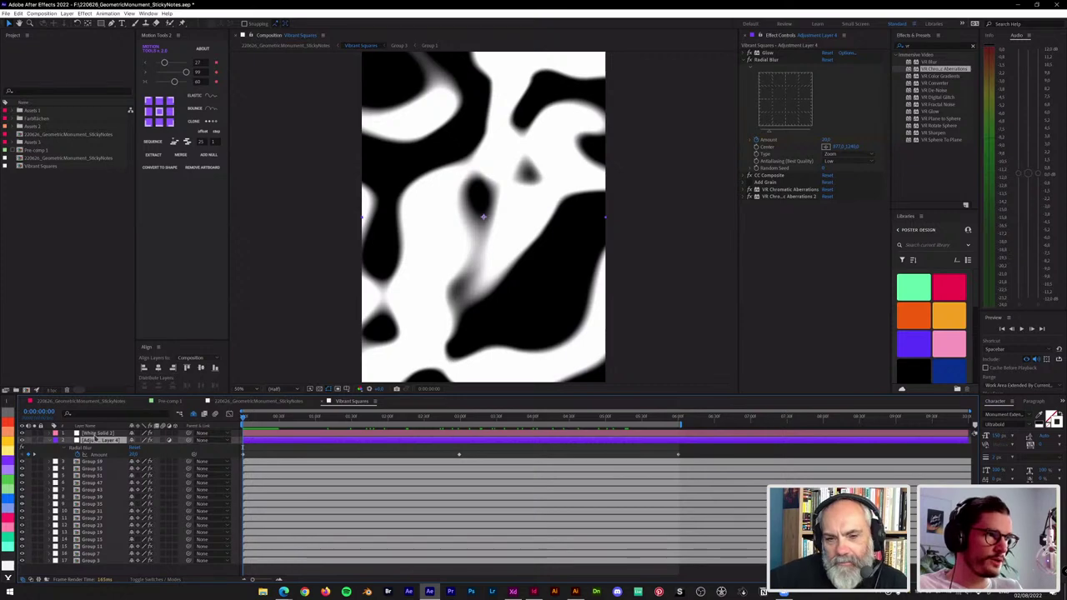
click(96, 434)
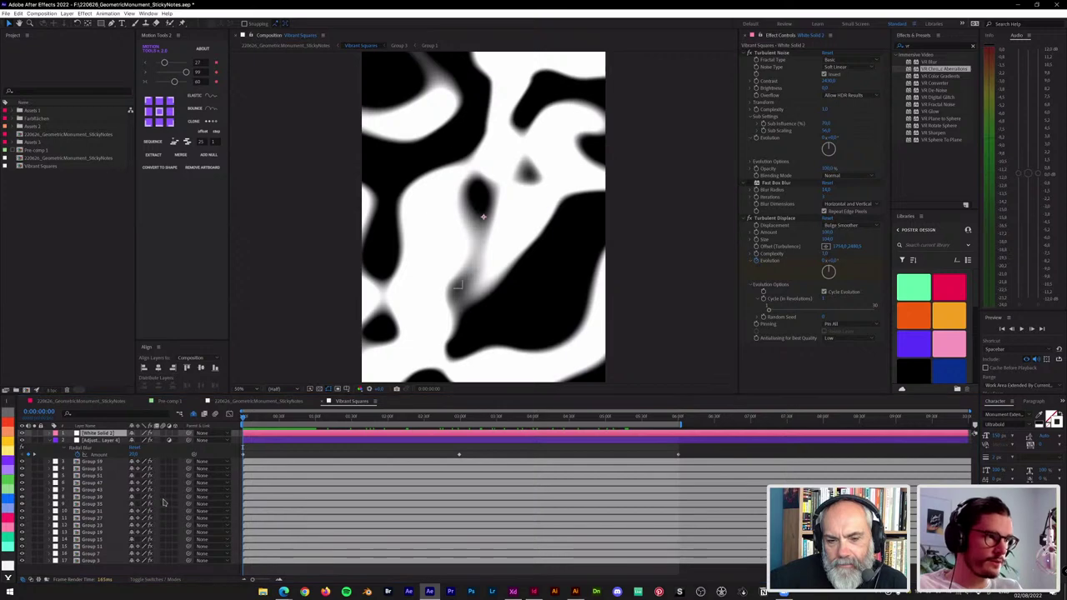
click(156, 580)
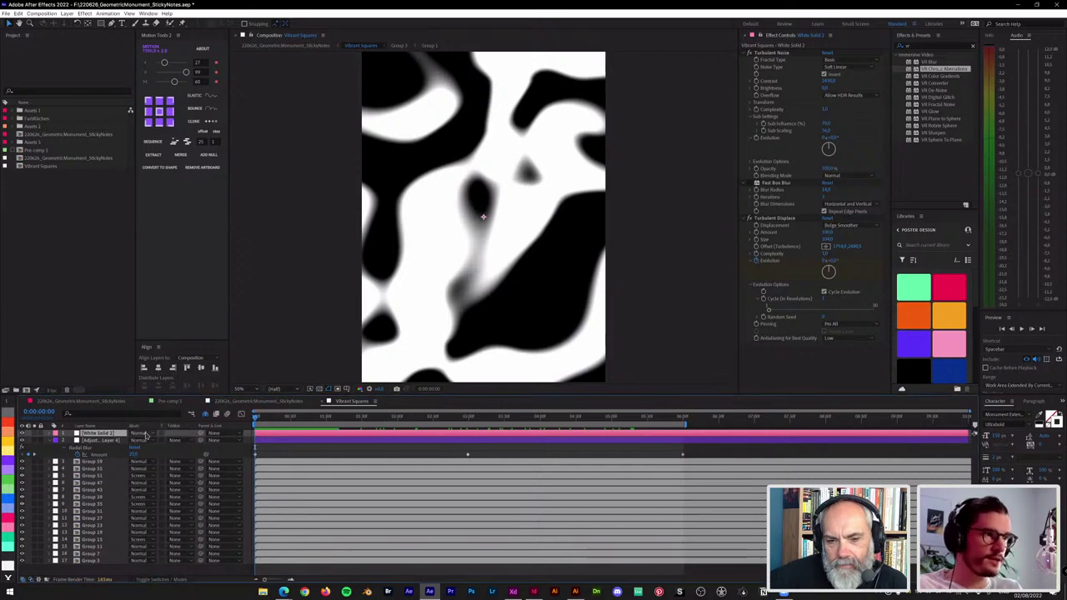
click(145, 434)
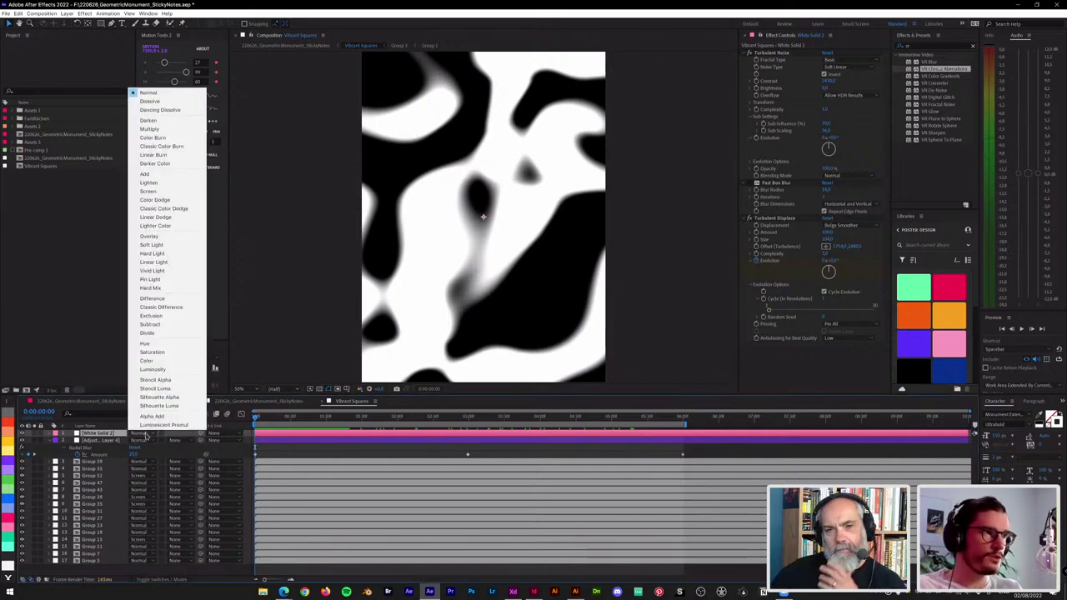
click(145, 435)
click(146, 436)
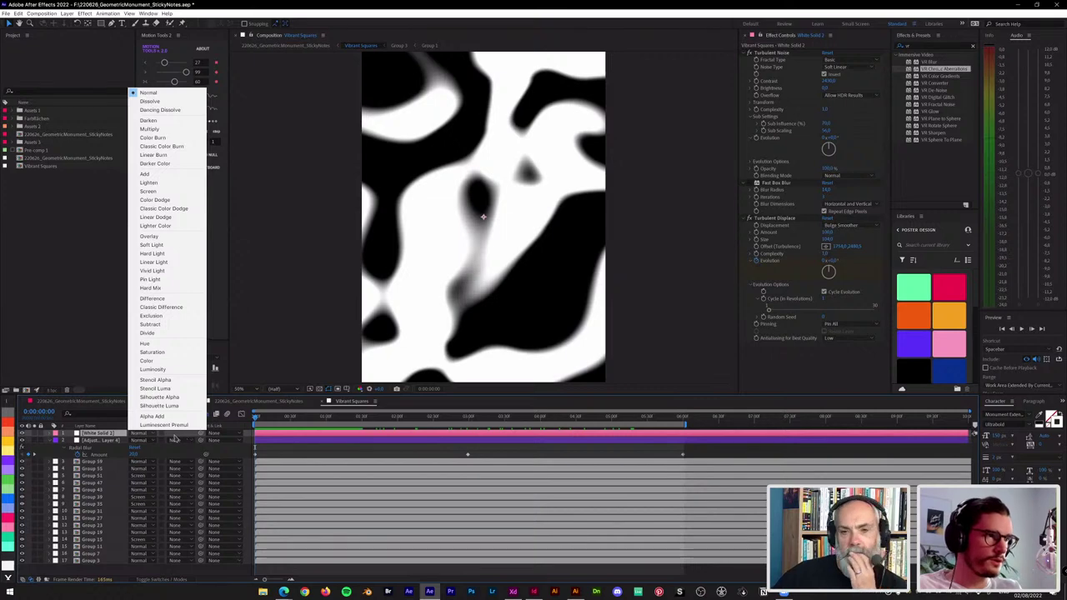
click(180, 439)
Step: Try Alpha Matte and Alpha Inverted Matte from White Solid 2 on Adjustment Layer 4 and compare the blur
click(180, 441)
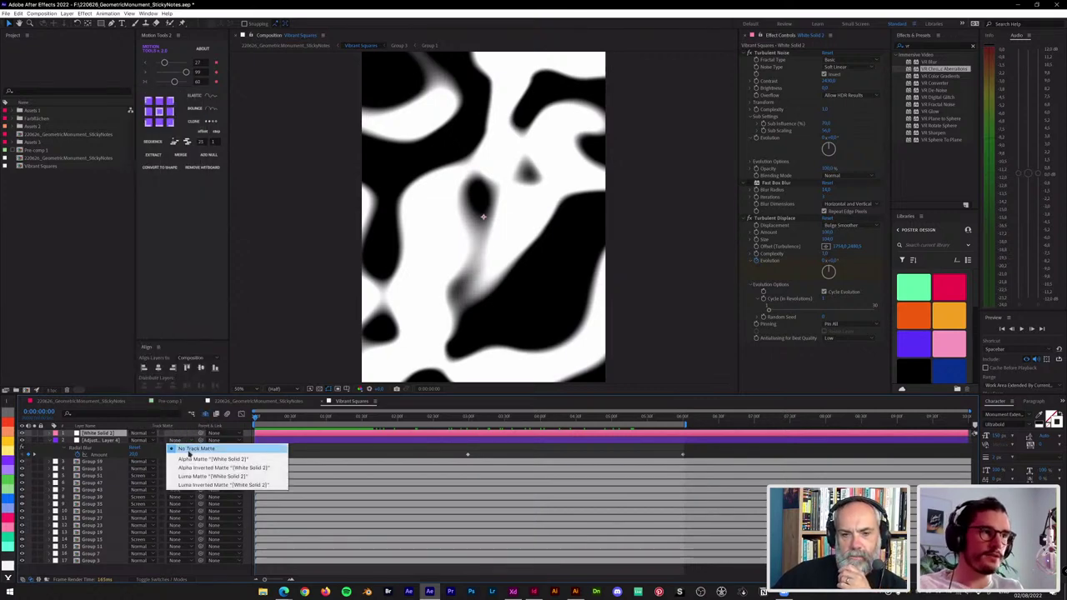
click(191, 461)
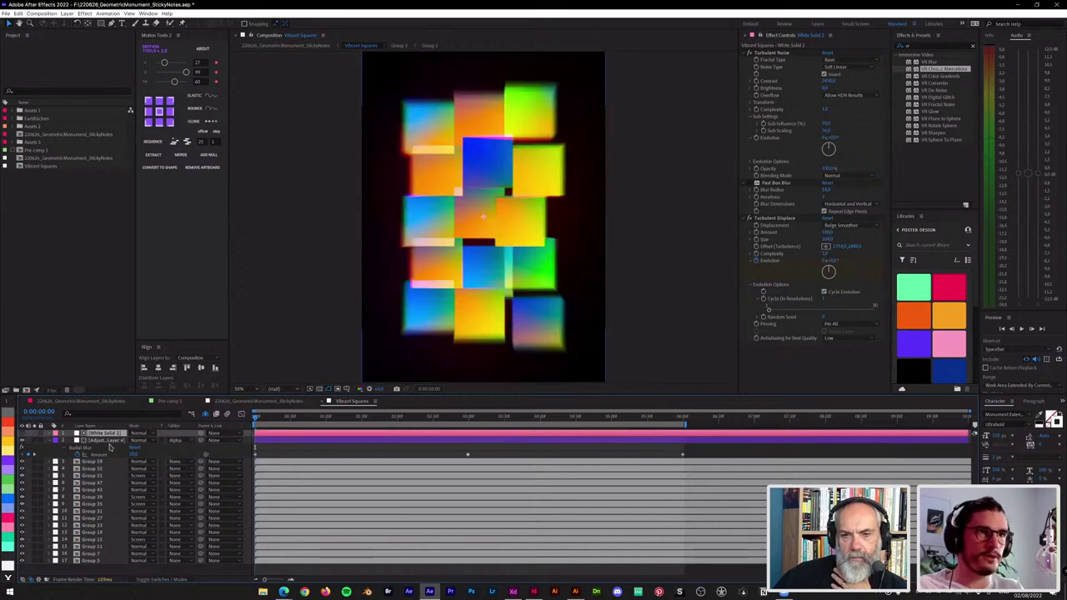
click(165, 441)
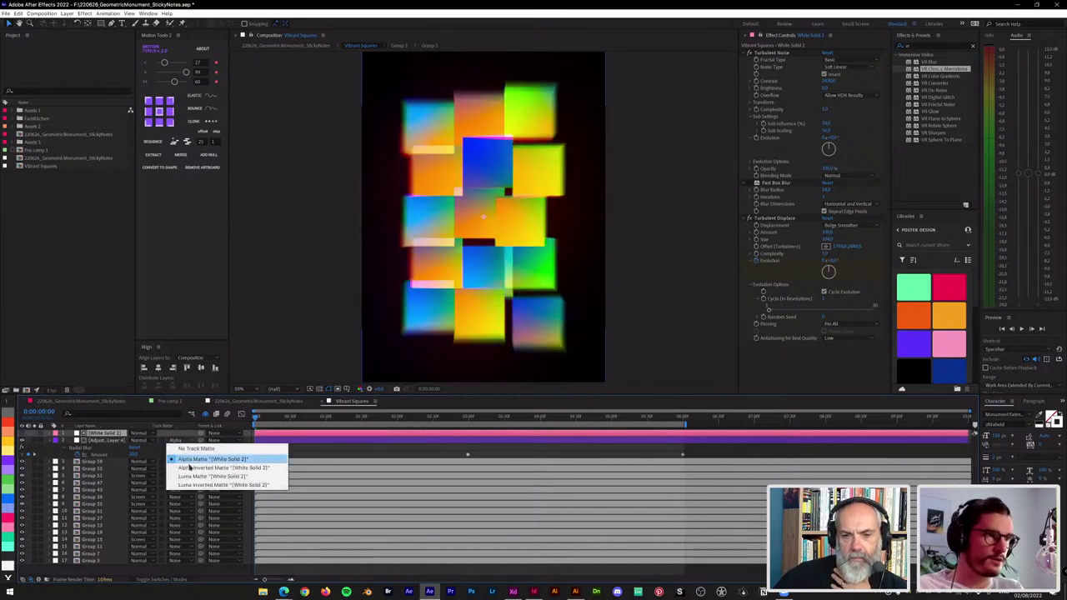
click(190, 467)
click(183, 443)
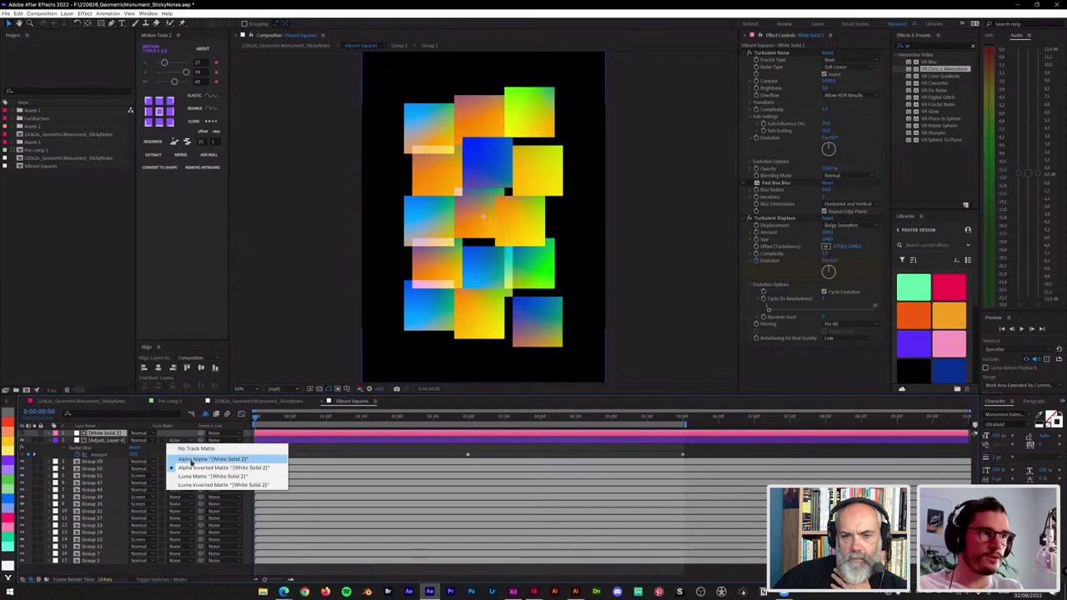
click(192, 461)
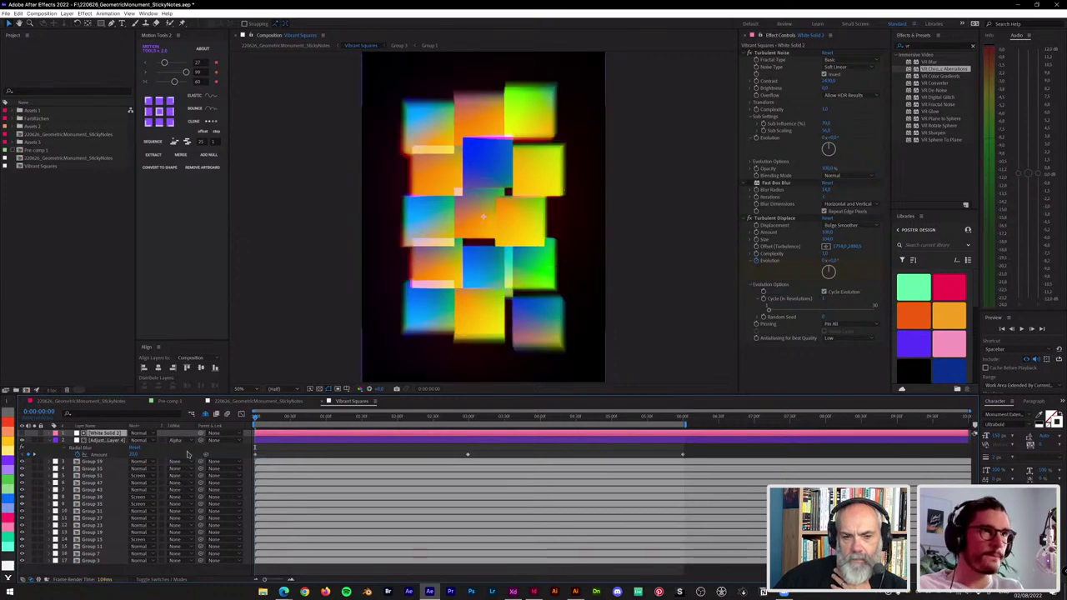
Step: Set Adjustment Layer 4's track matte to Luma Matte from White Solid 2, comparing it with Luma Inverted Matte
click(182, 443)
click(193, 473)
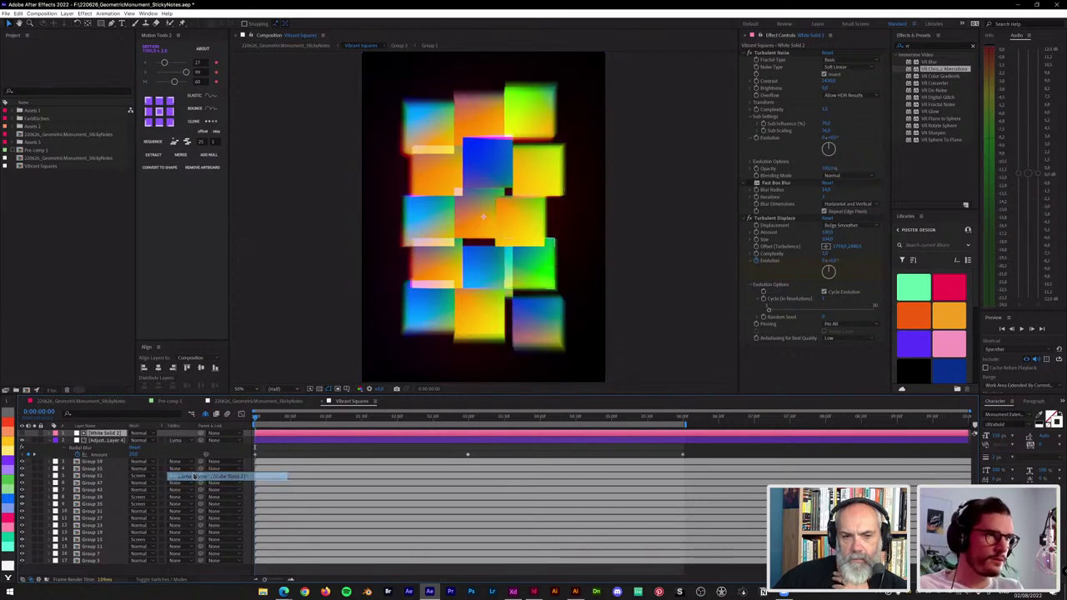
click(183, 442)
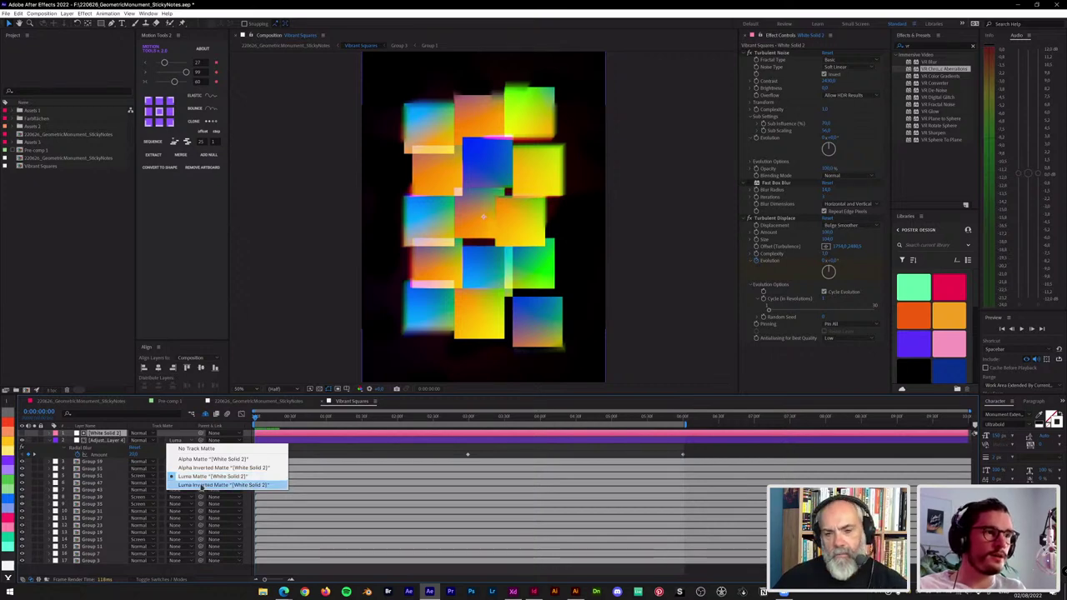
click(203, 477)
click(181, 445)
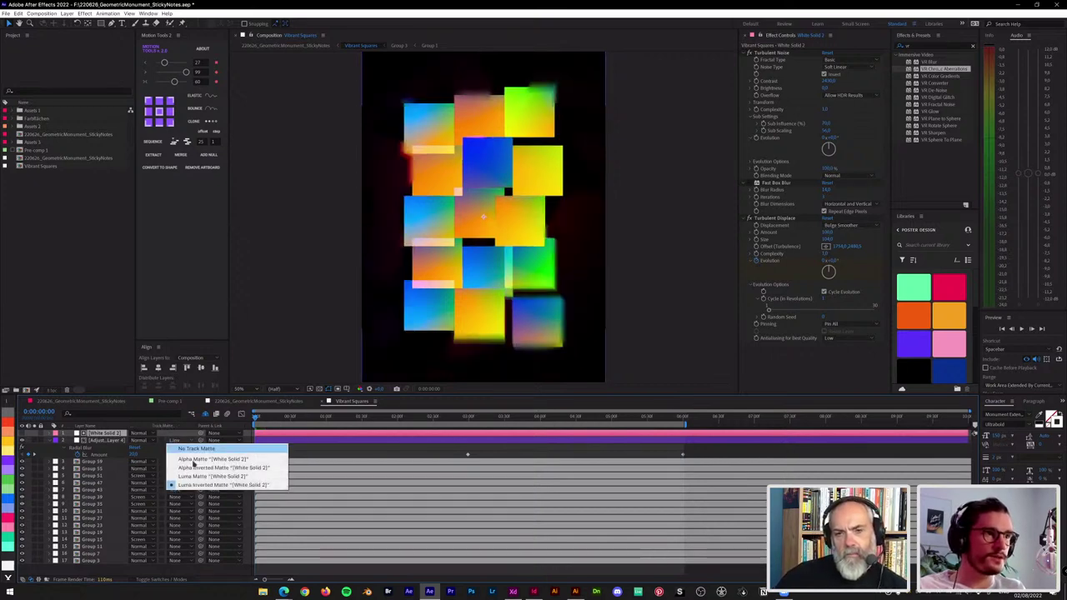
click(208, 481)
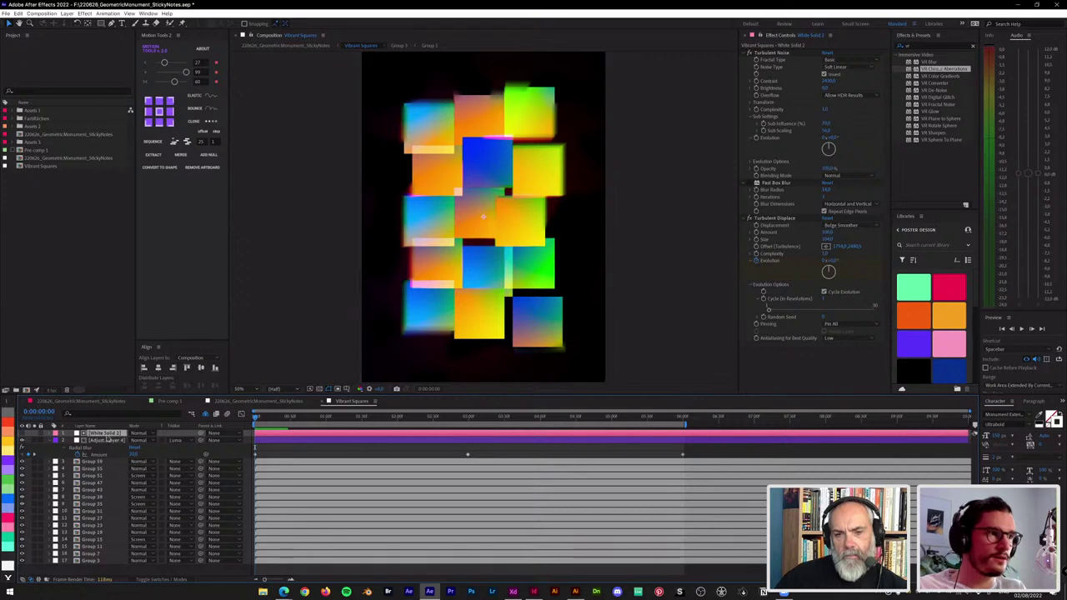
Step: Turn White Solid 2's Fast Box Blur back on and preview the matted radial blur, replaying it from around two seconds
click(752, 188)
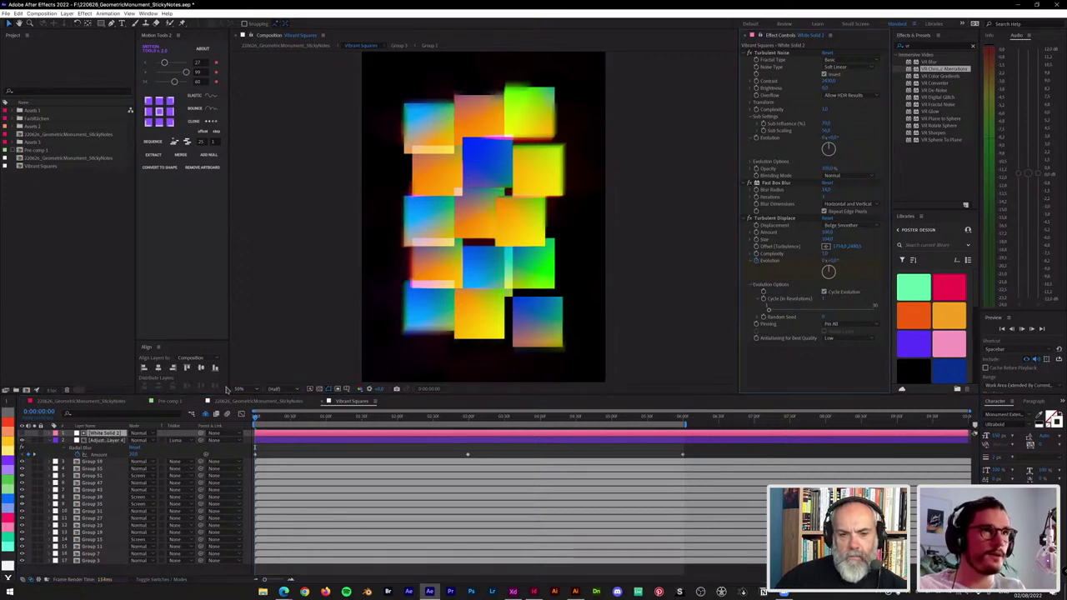
key(space)
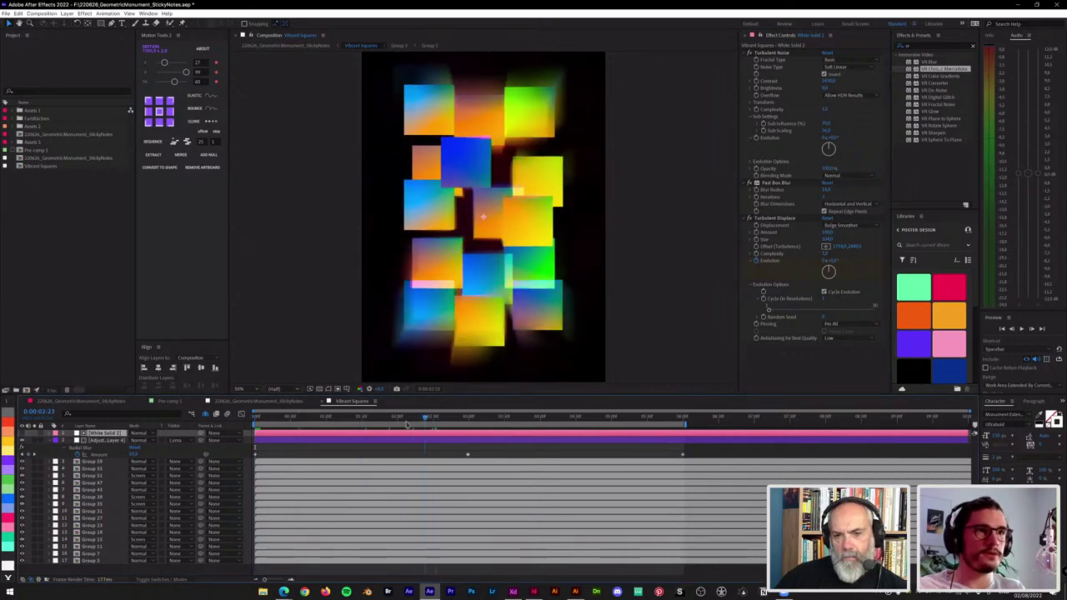
click(406, 422)
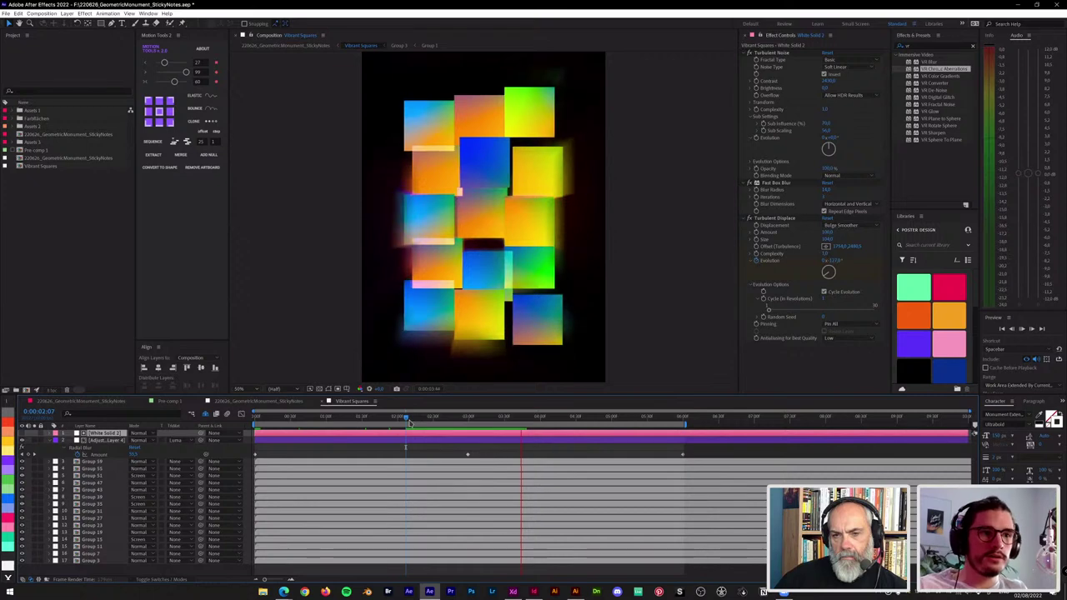
mouse_move(409, 423)
mouse_down()
mouse_move(495, 423)
mouse_move(421, 422)
mouse_up()
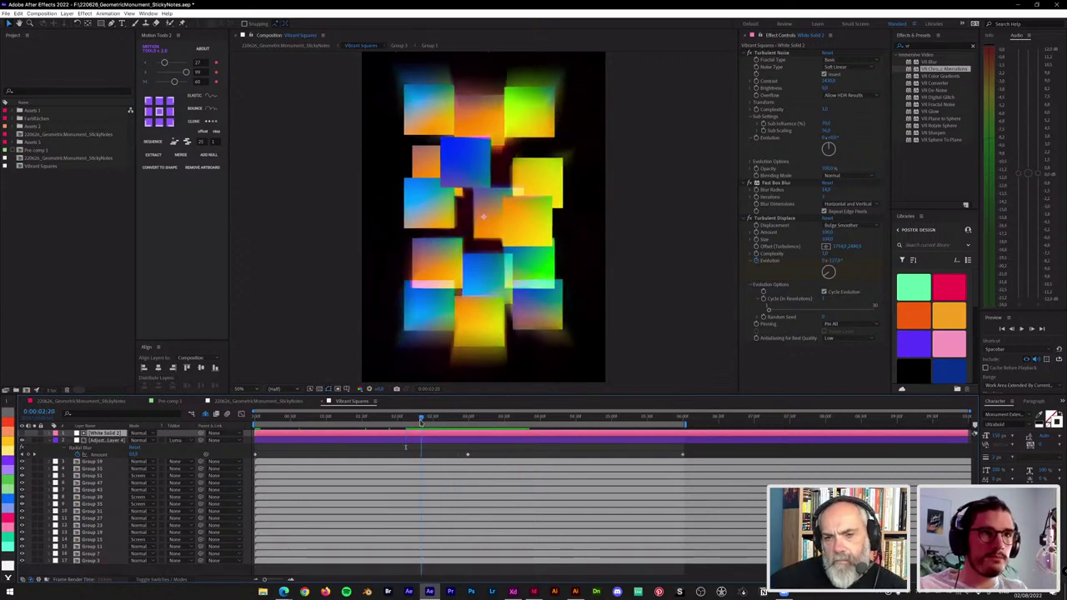
key(space)
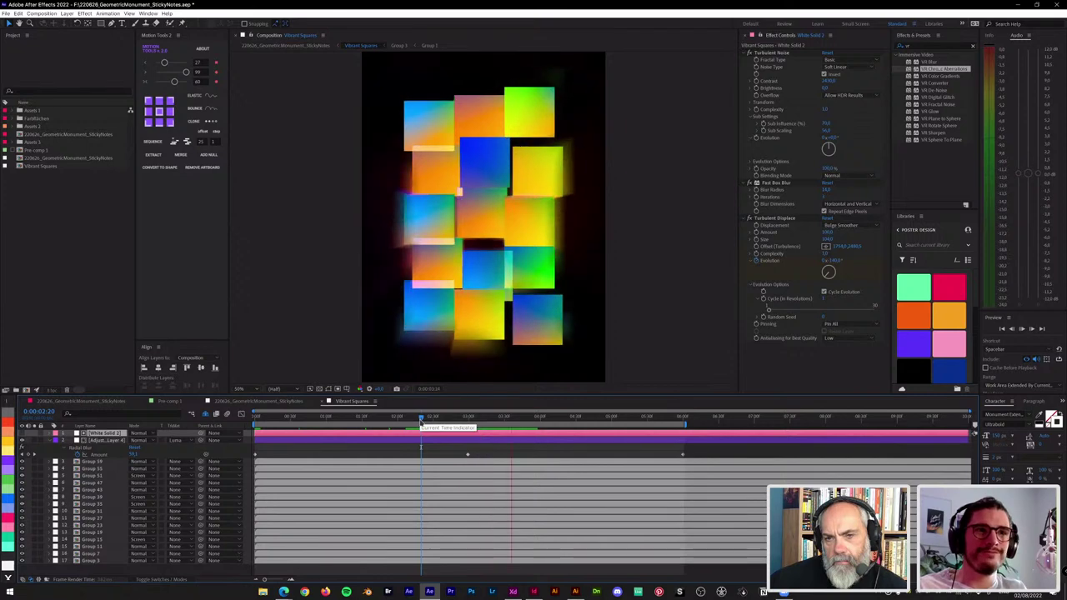
drag(421, 423, 406, 421)
key(space)
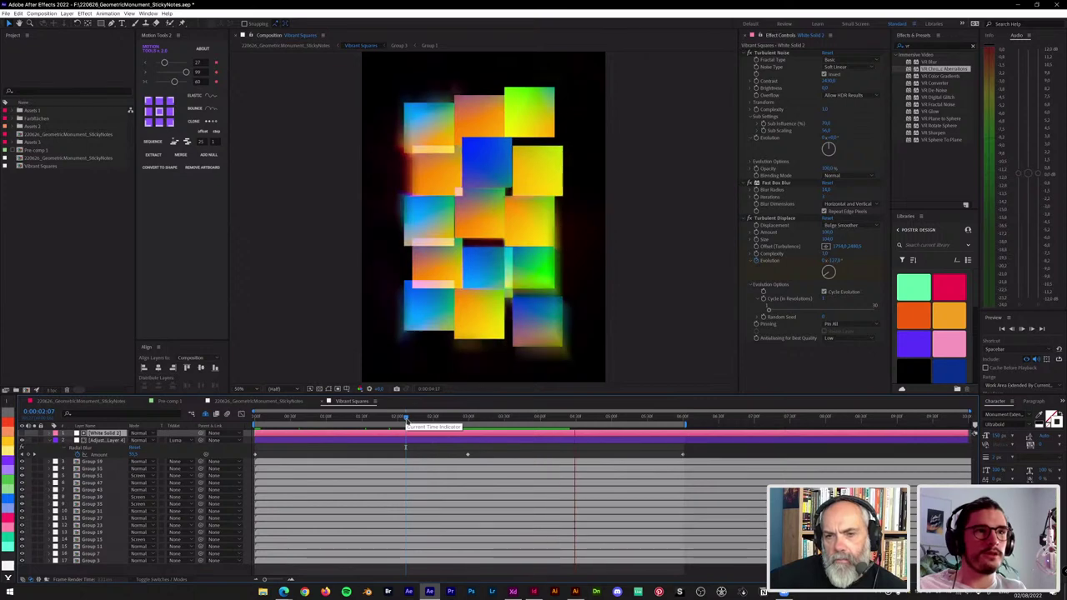
click(407, 421)
drag(436, 425, 416, 420)
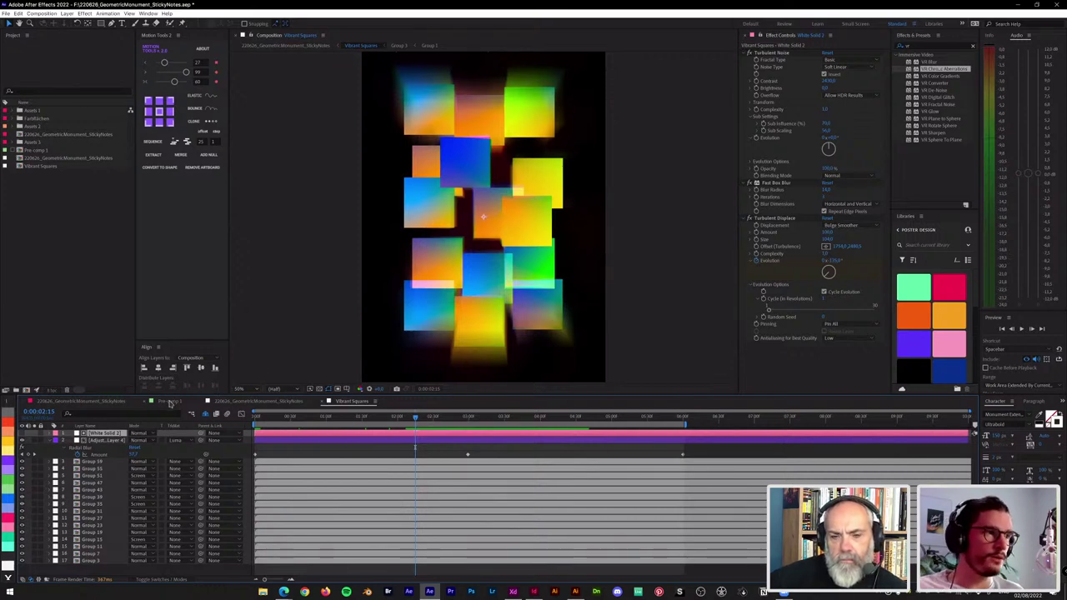
Step: In the poster composition 220626_GeometricMonument_StickyNotes, set the Vibrant Squares layer's Scale to 200% and try its Collapse Transformations switch
click(263, 402)
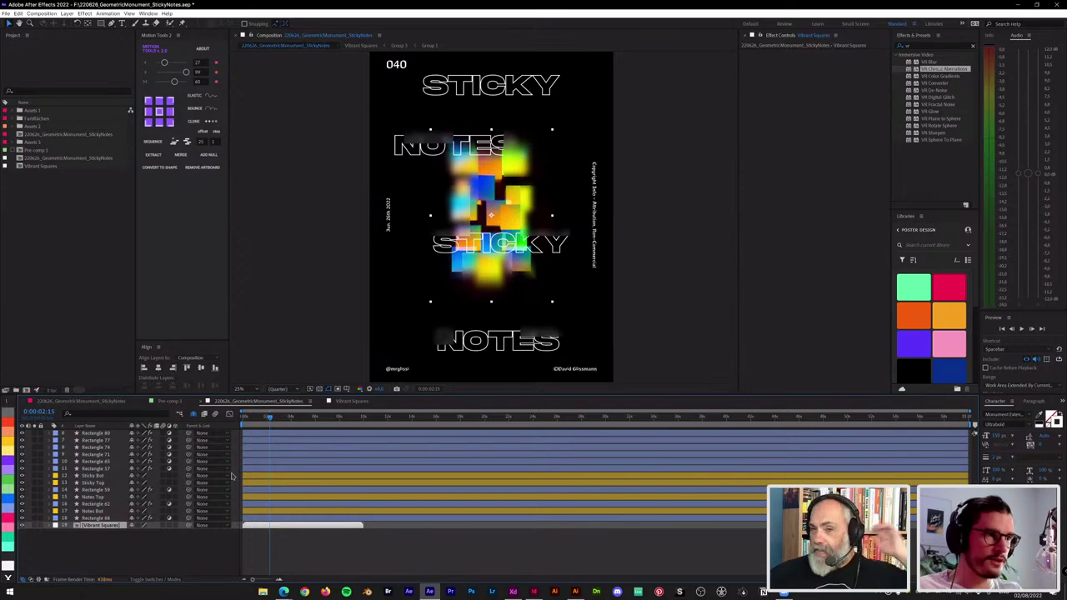
key(s)
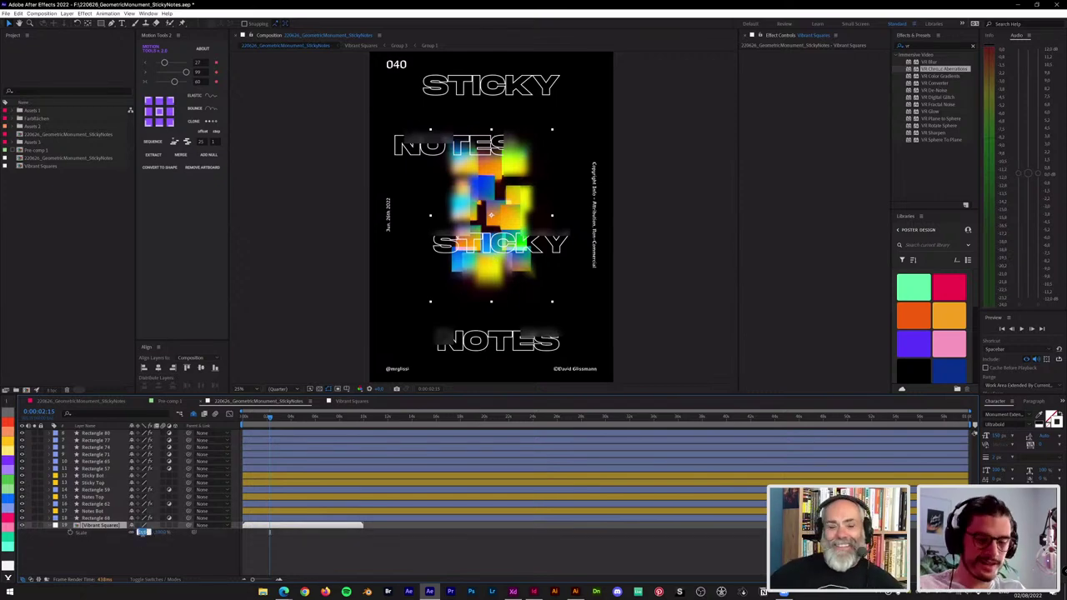
key(Return)
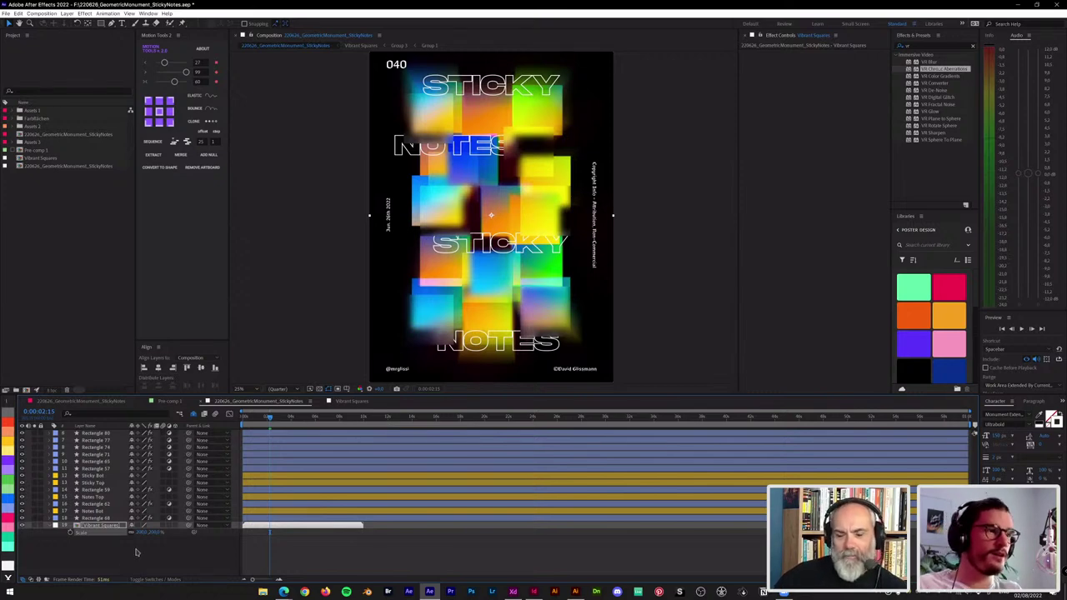
click(139, 526)
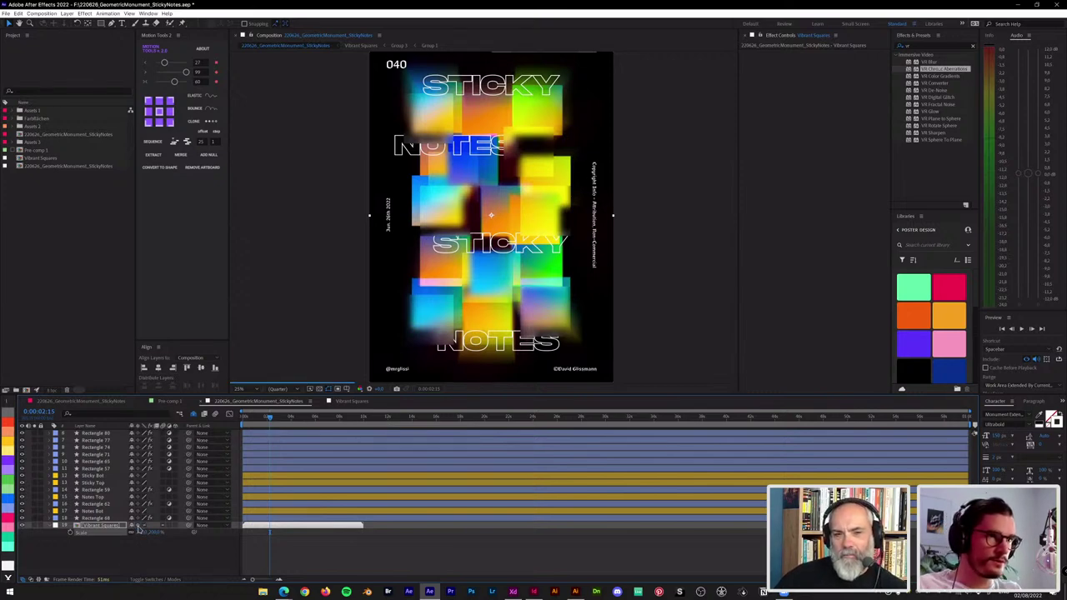
click(139, 526)
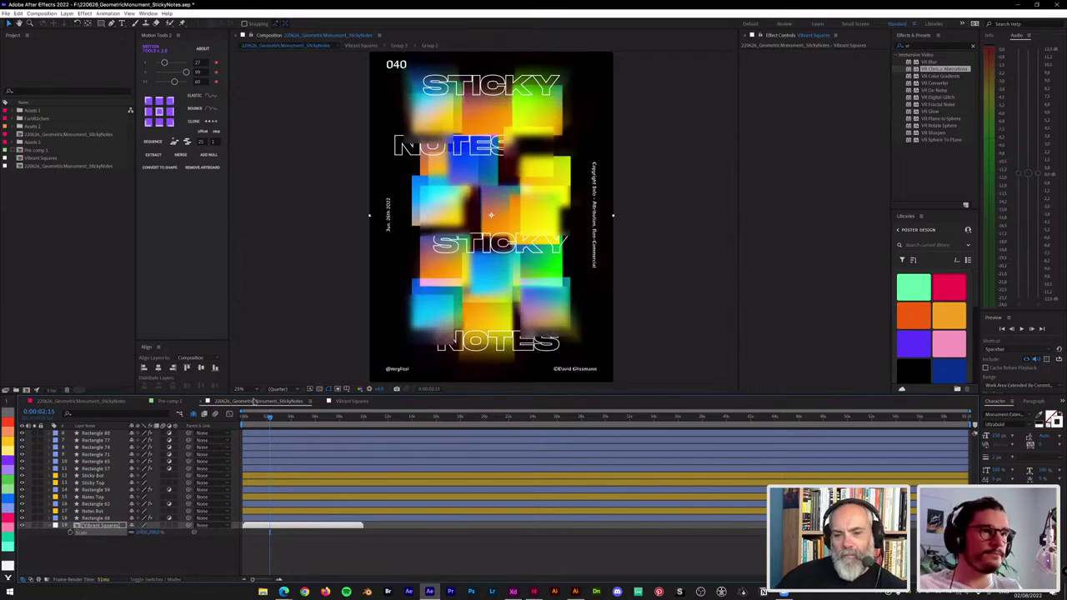
Step: Preview the opening seconds of the poster composition with the enlarged squares
mouse_move(246, 420)
mouse_down()
mouse_move(336, 421)
mouse_move(243, 425)
mouse_move(290, 425)
mouse_move(256, 424)
mouse_up()
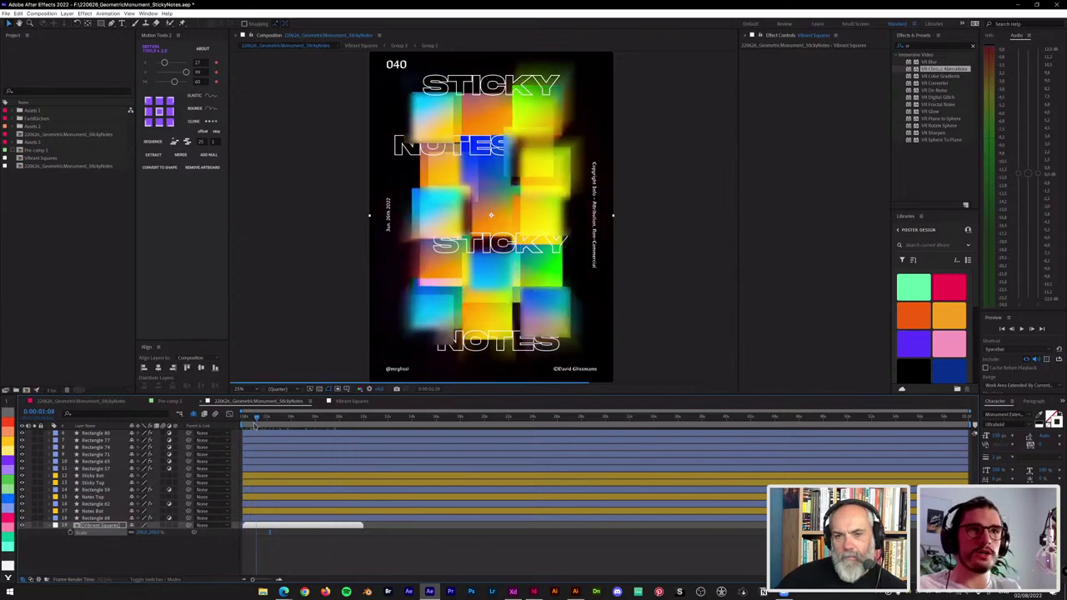
key(space)
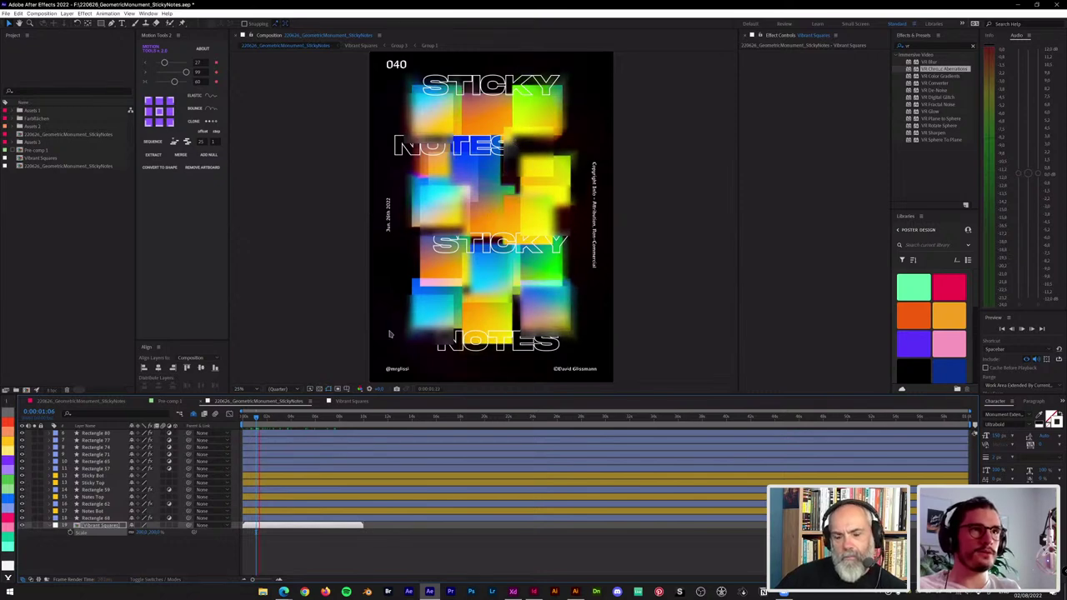
drag(257, 423, 243, 423)
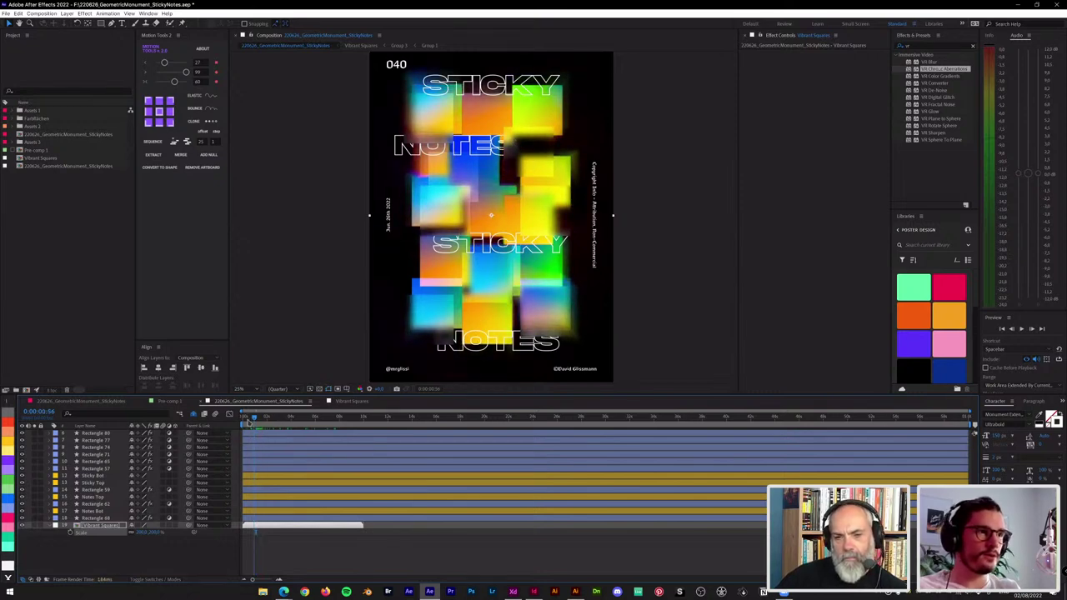
Step: End the work area where the Vibrant Squares layer ends and set the poster composition's duration to 0:00:10:00
click(364, 420)
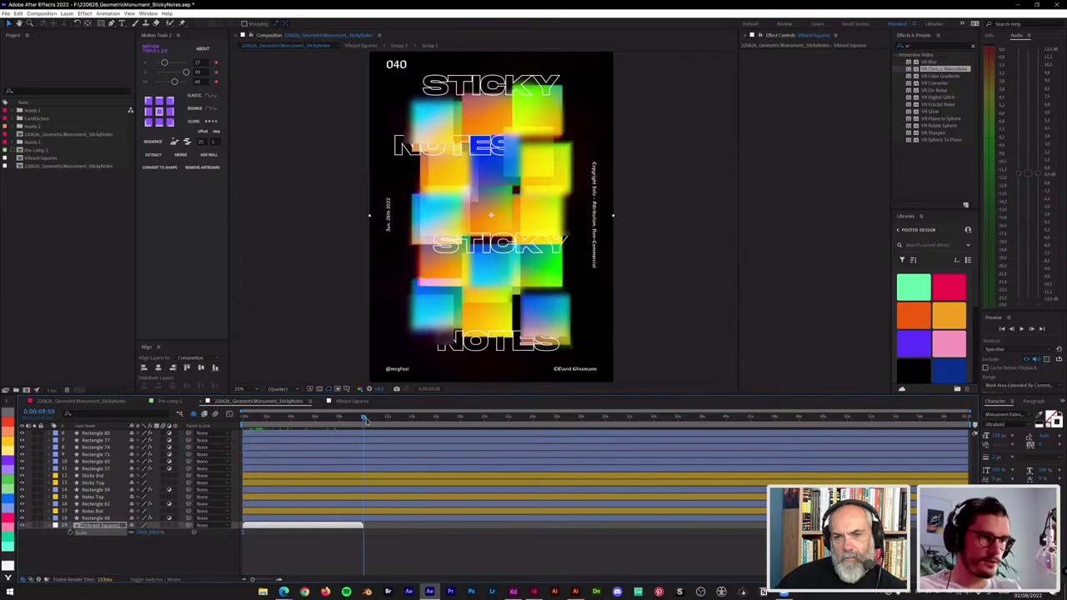
key(ctrl+k)
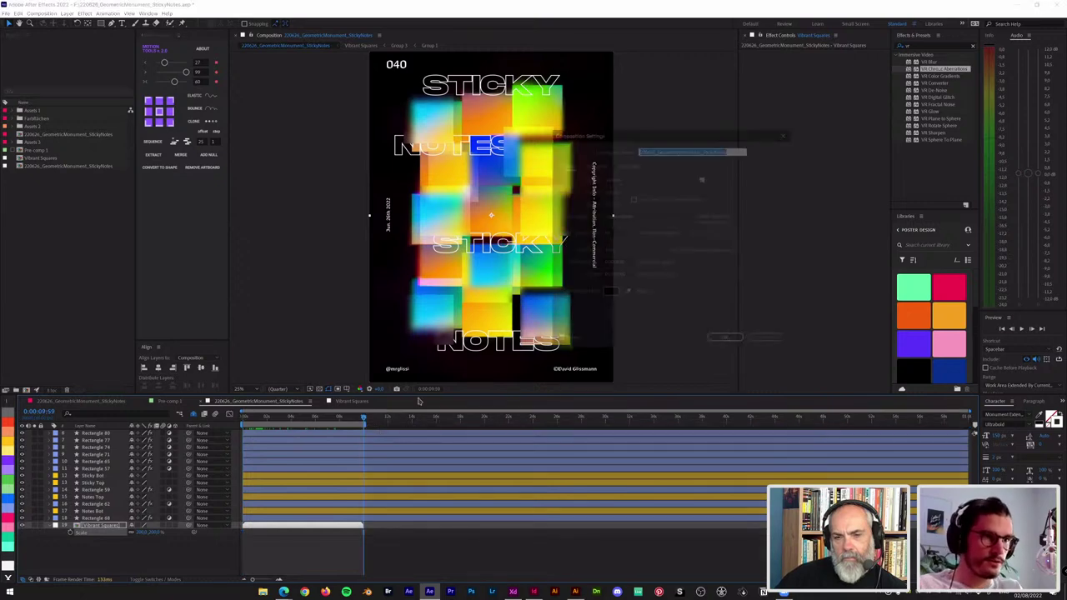
click(609, 276)
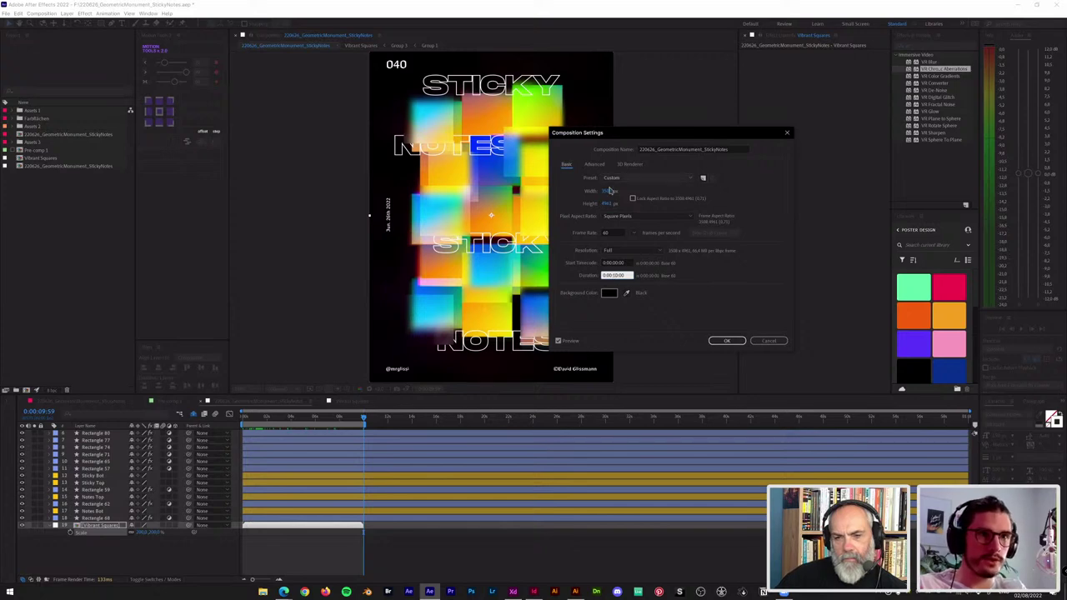
click(732, 343)
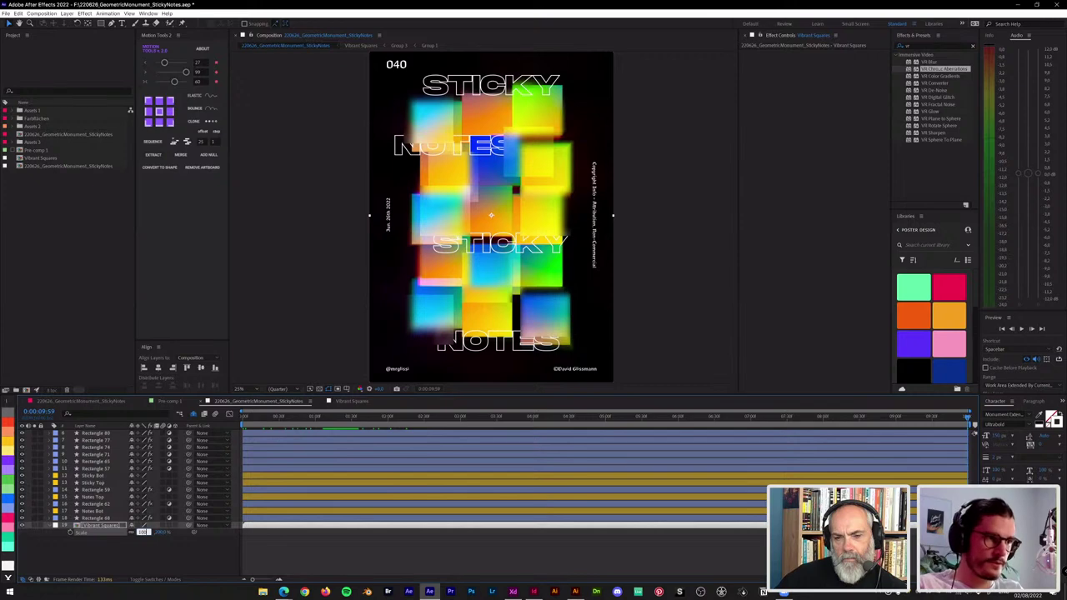
Step: Undo the Vibrant Squares layer's rescale to 100% and scale the whole composition by a factor of 0.5 with the Scale Composition script
key(Return)
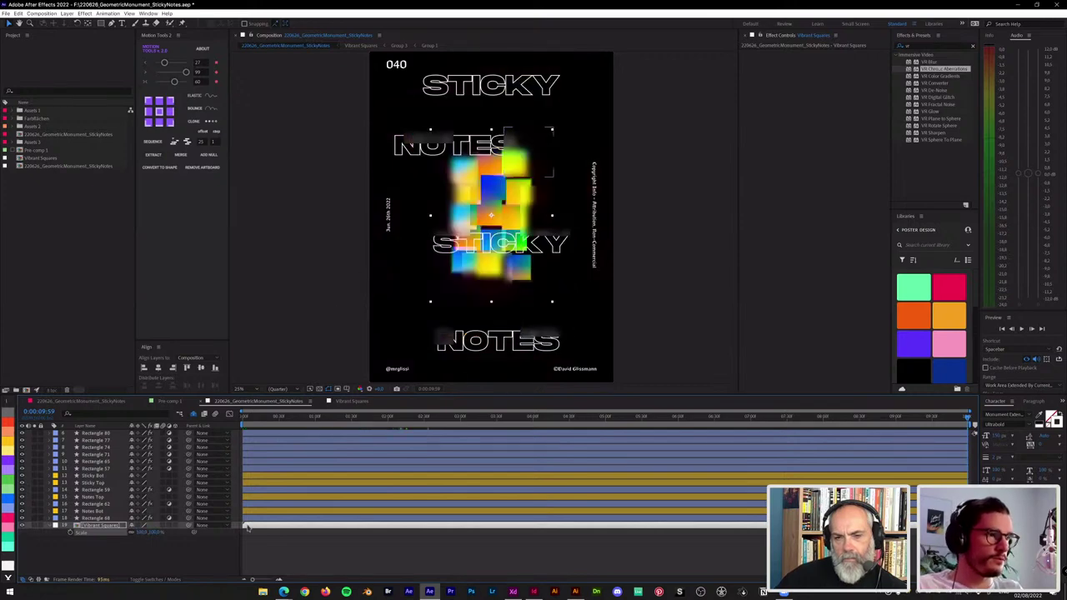
key(ctrl+z)
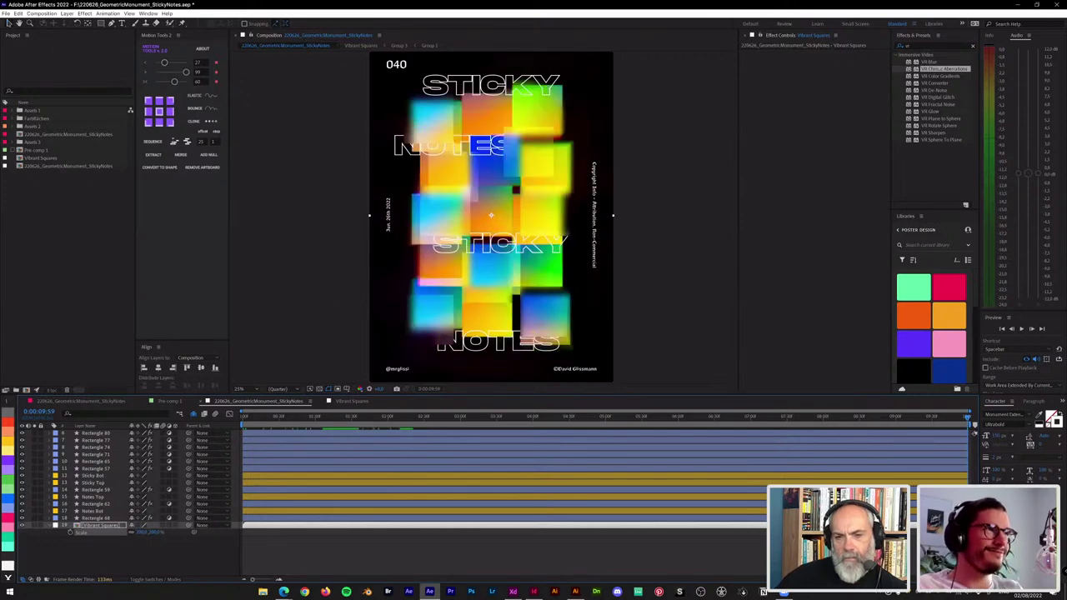
click(6, 13)
mouse_move(84, 228)
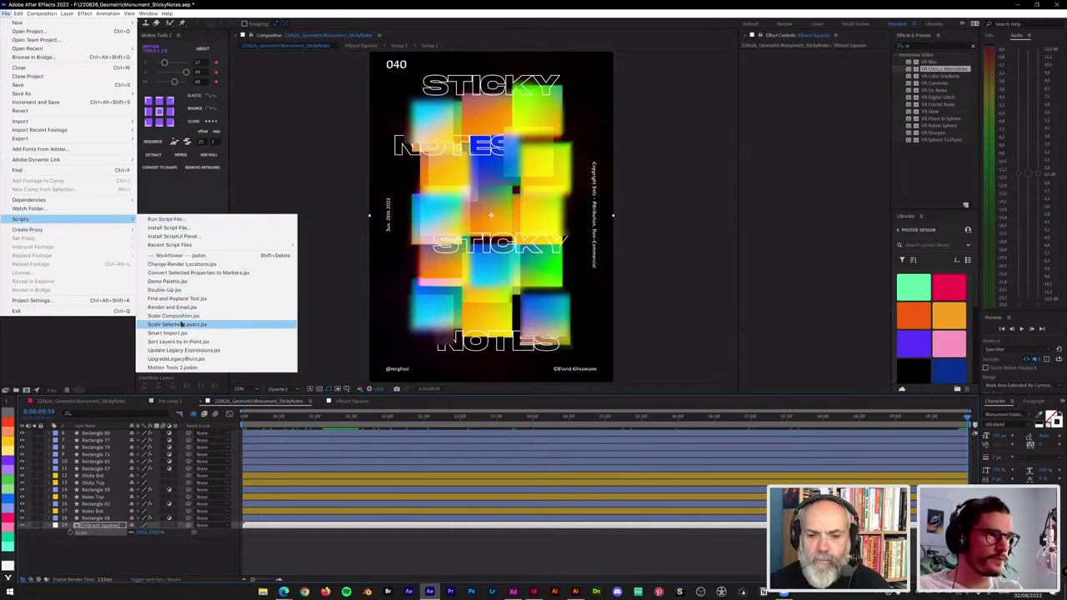
click(179, 316)
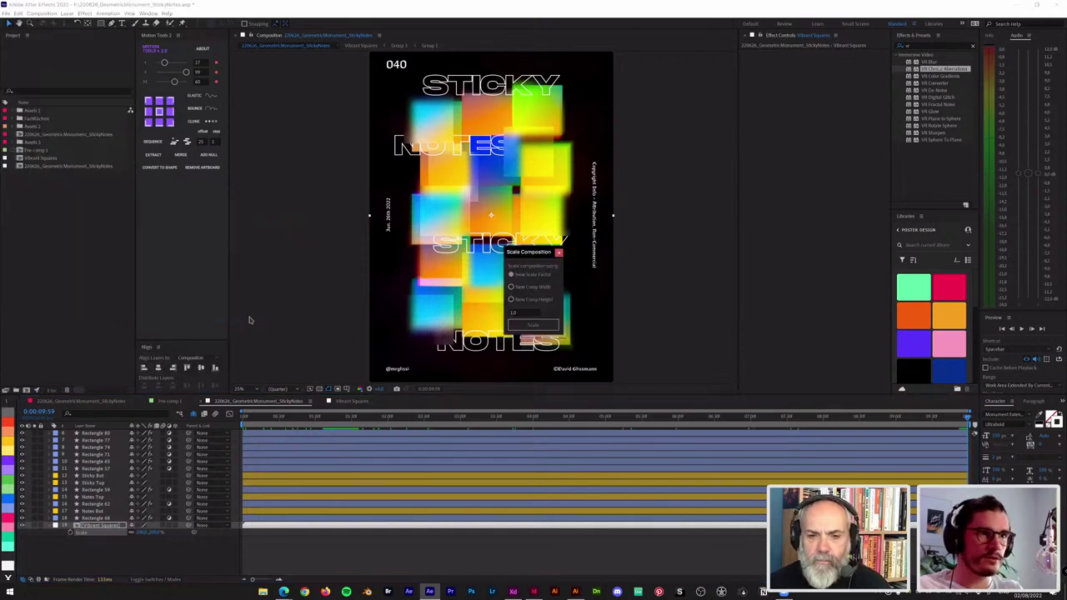
double_click(522, 313)
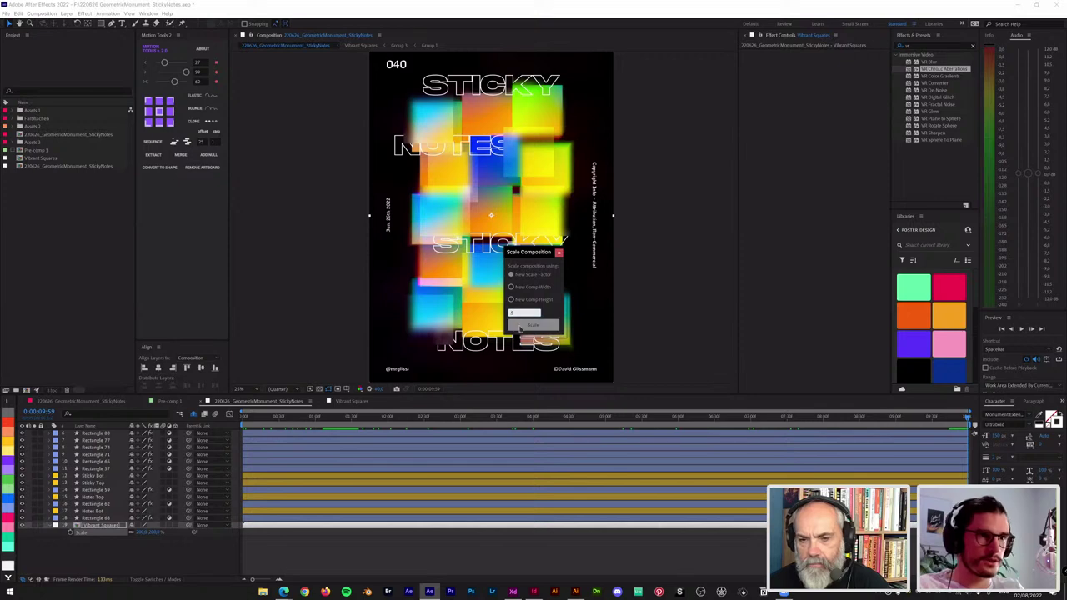
click(531, 324)
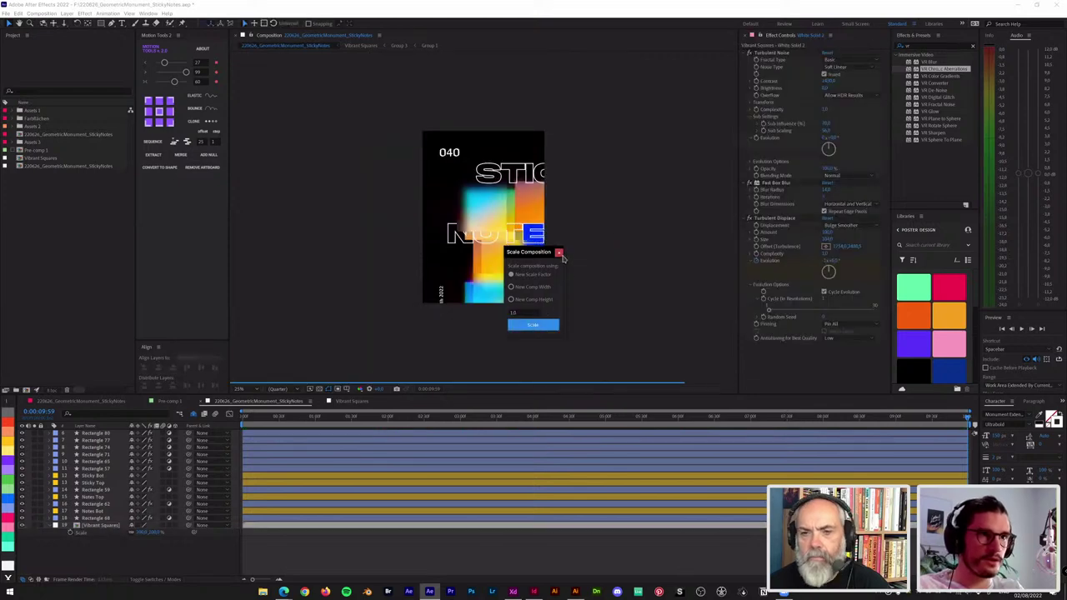
click(559, 252)
Step: Check the Vibrant Squares composition's settings without changing them and return to the poster composition
key(period)
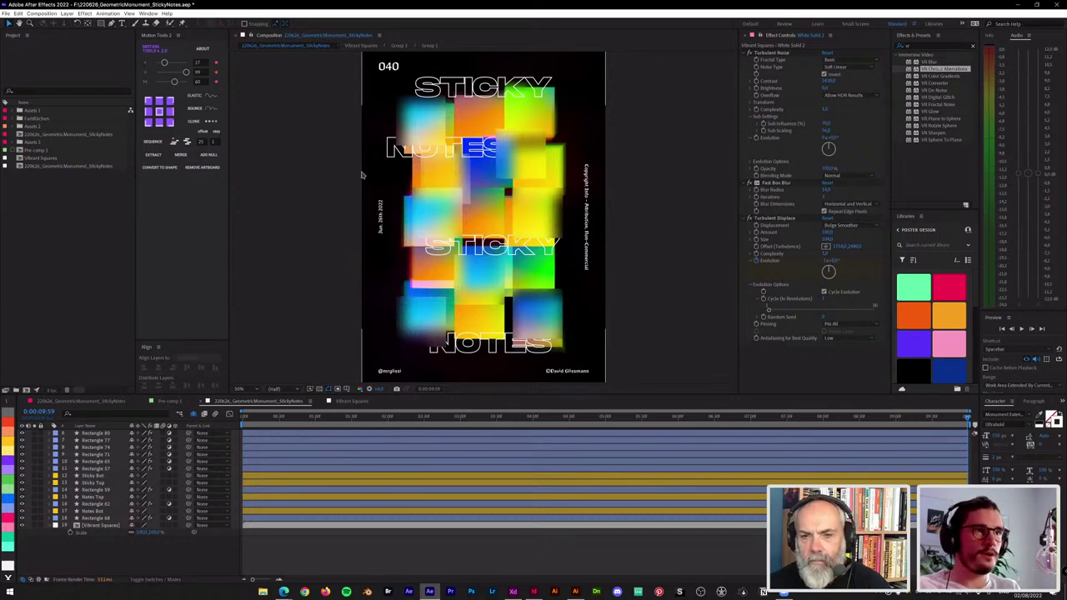
key(ctrl+k)
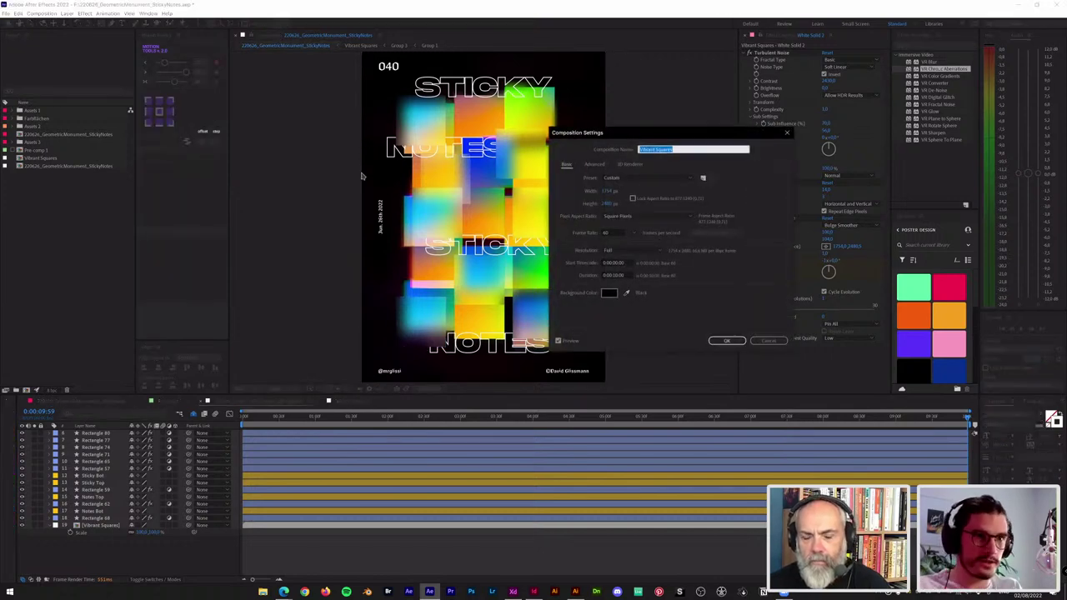
click(768, 340)
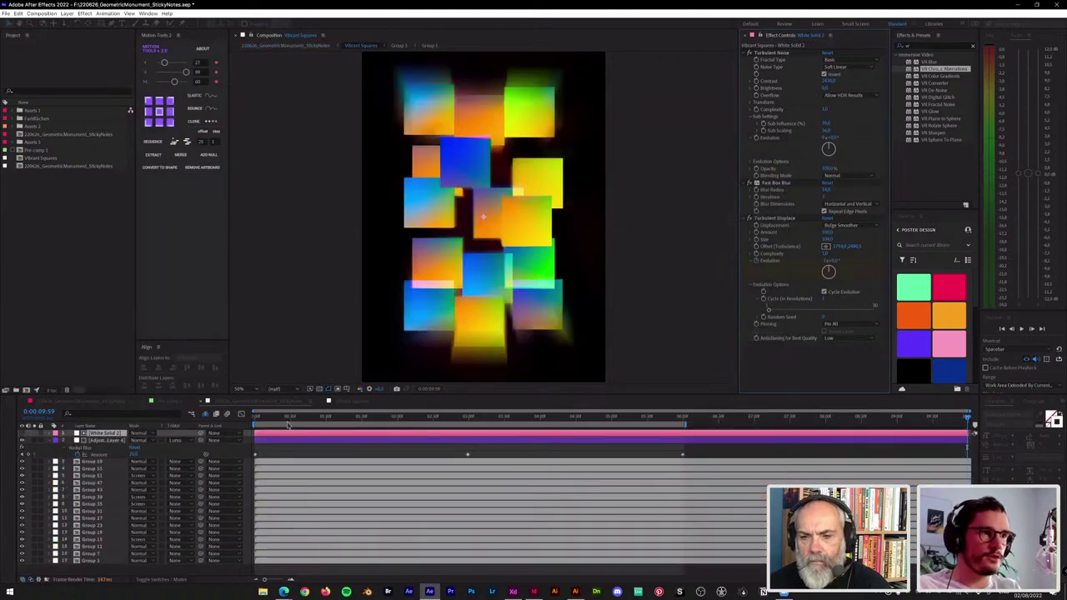
click(272, 402)
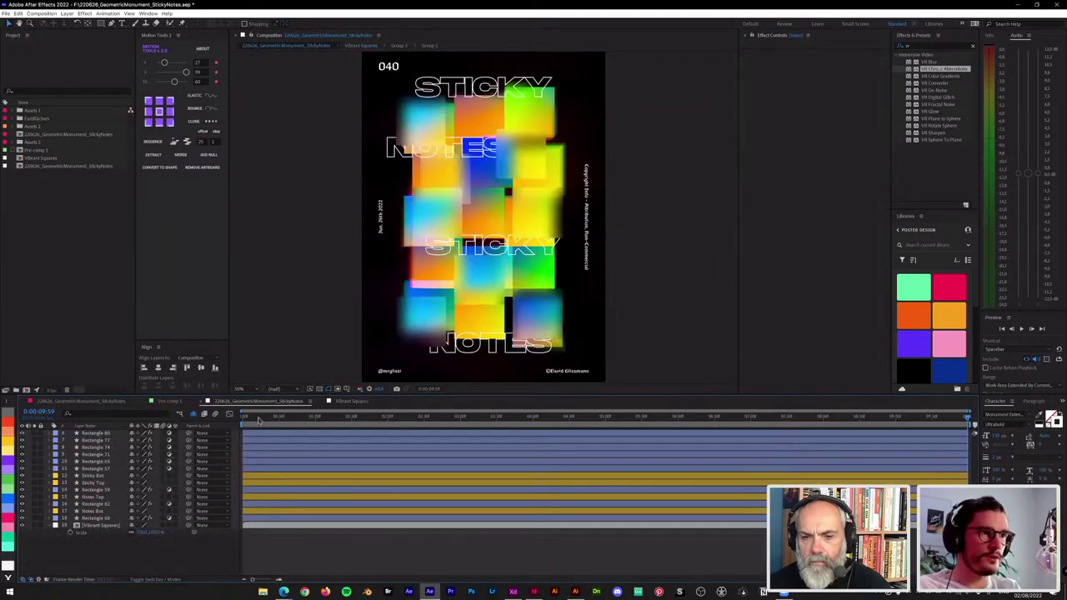
Step: Preview the rescaled poster composition from its first frame
click(242, 418)
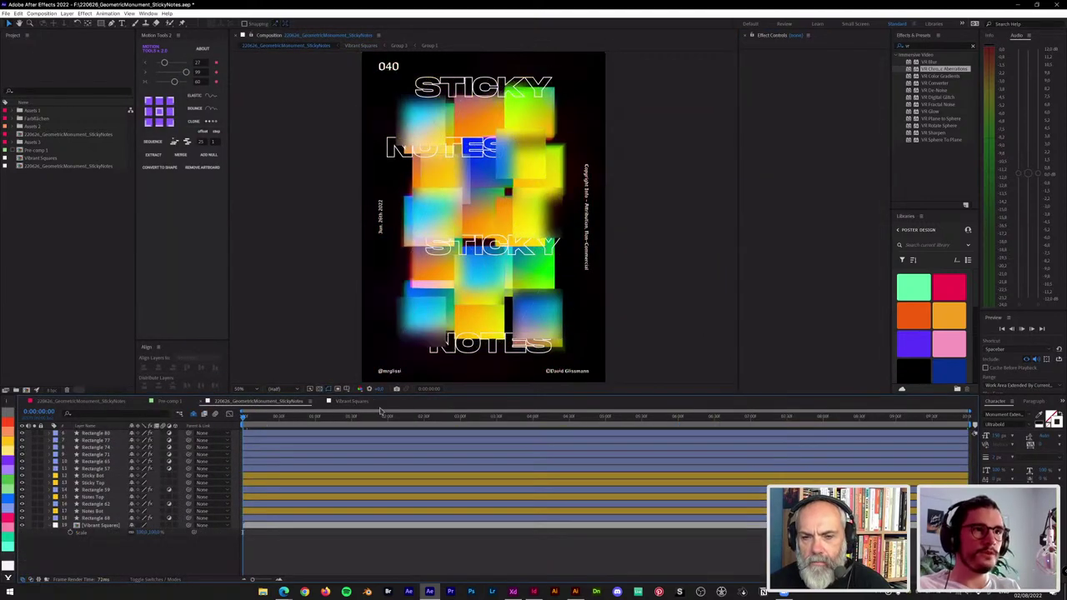
key(space)
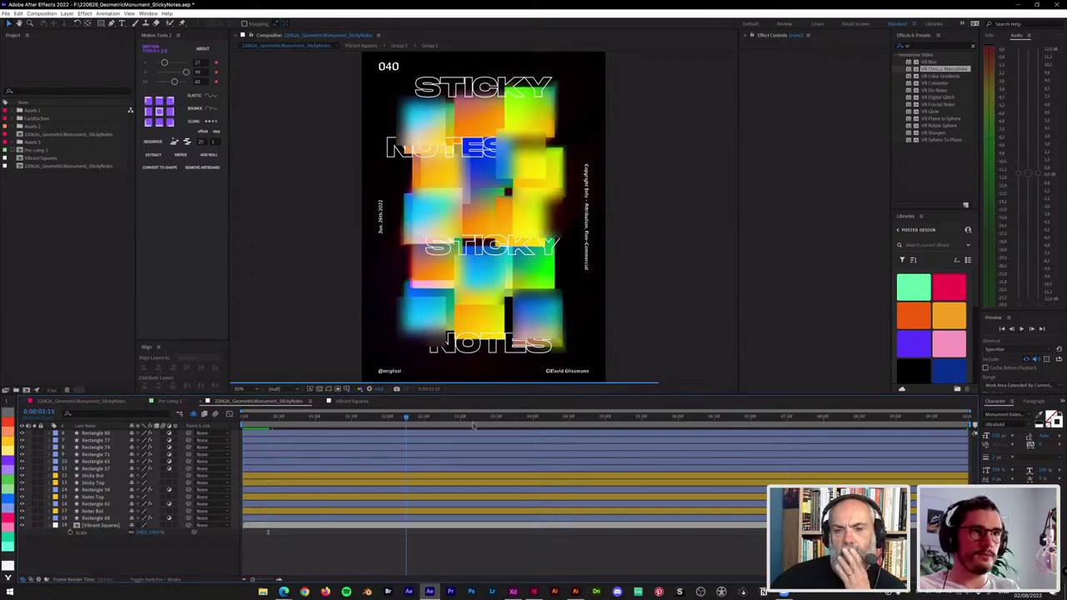
key(space)
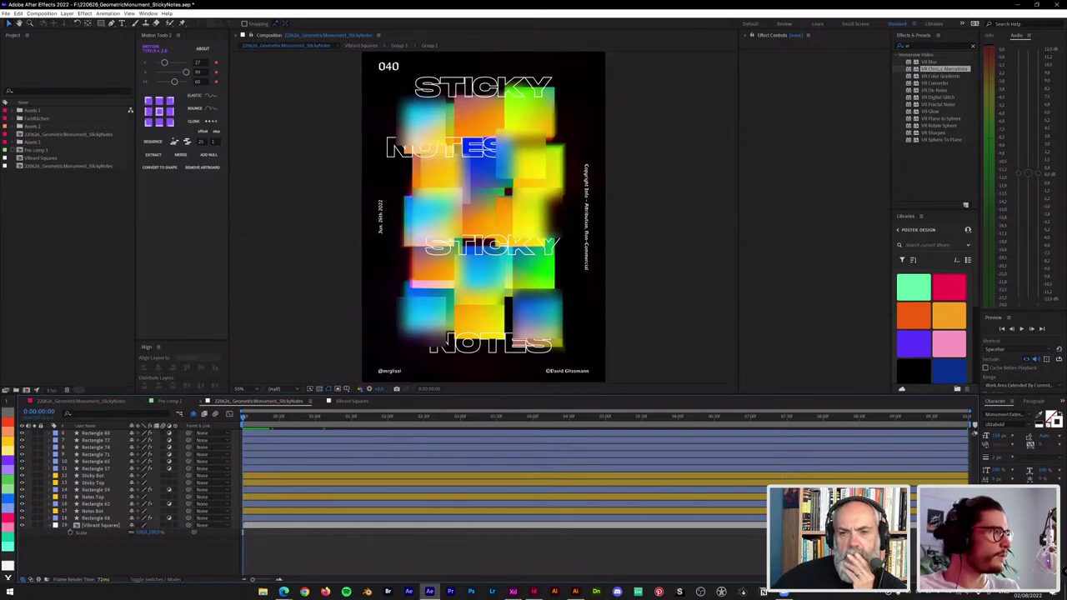
key(alt+Tab)
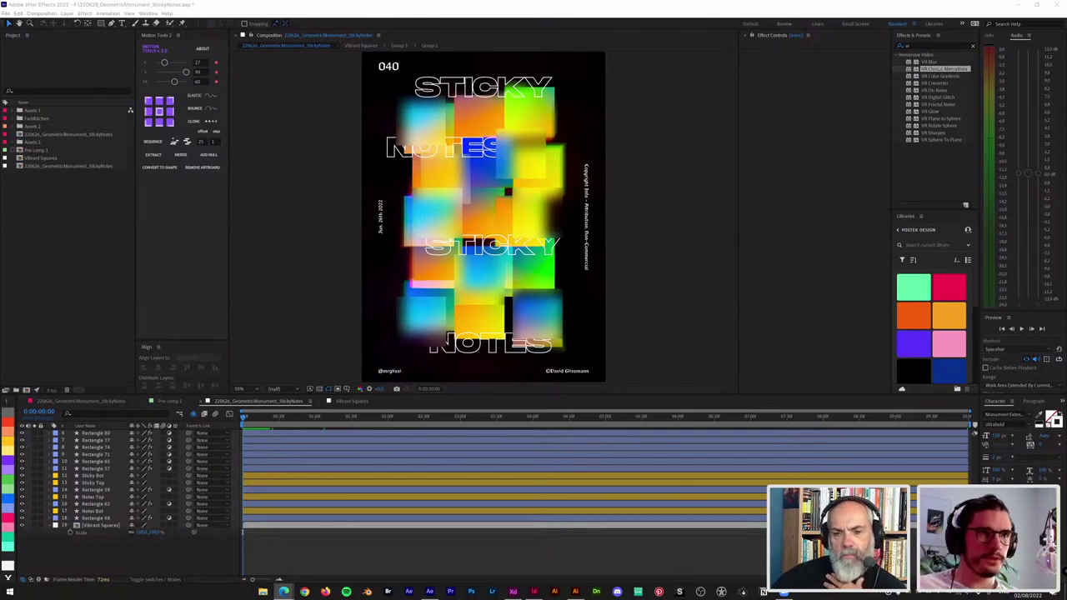
click(245, 4)
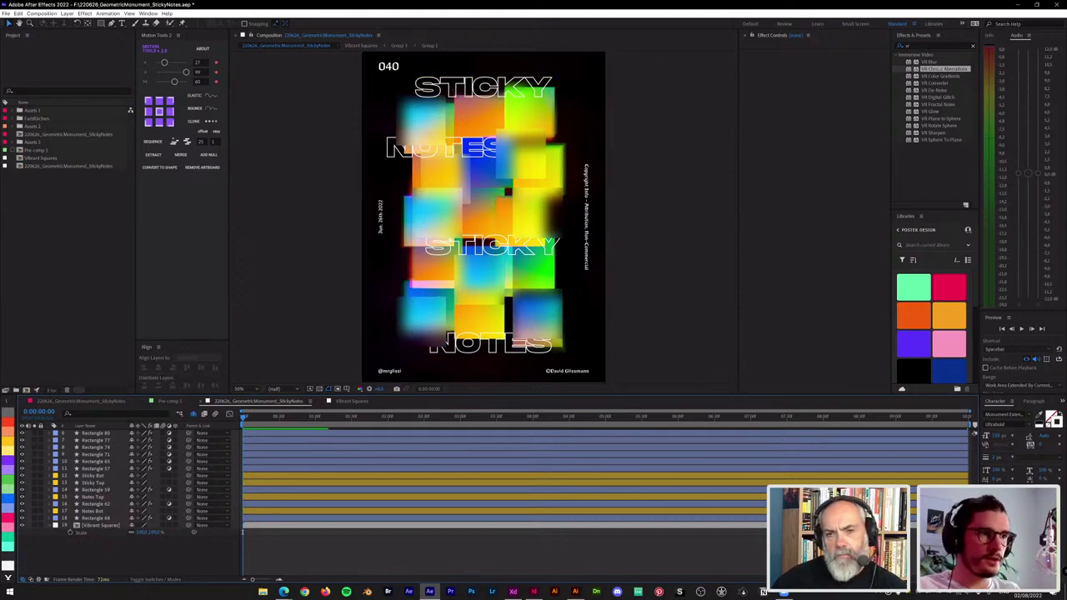
click(284, 592)
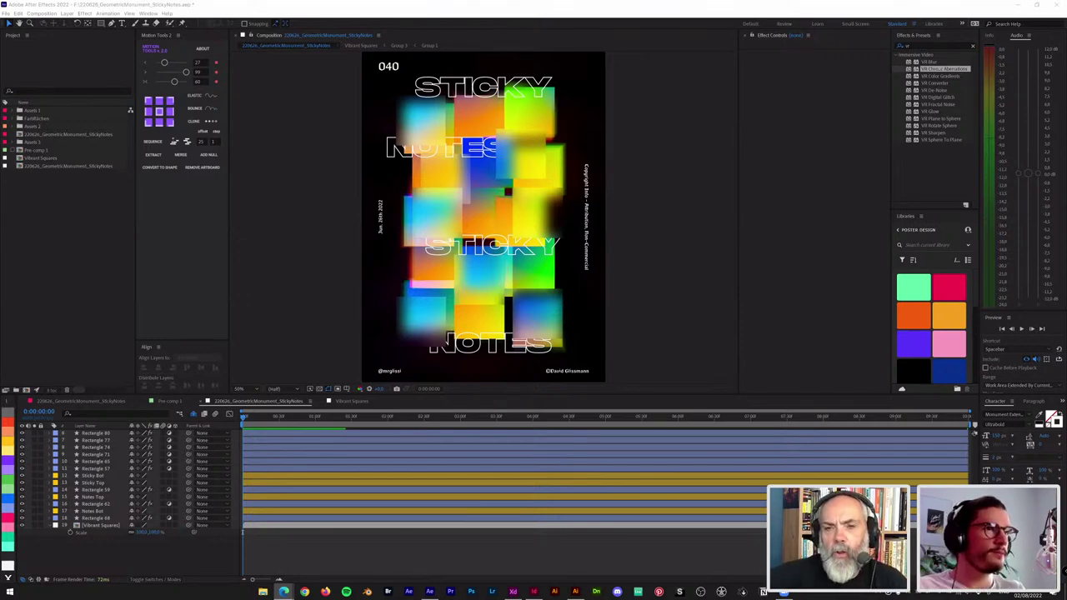
Step: Pick out the four outlined STICKY and NOTES titles one by one, finishing on the uppermost STICKY
click(459, 86)
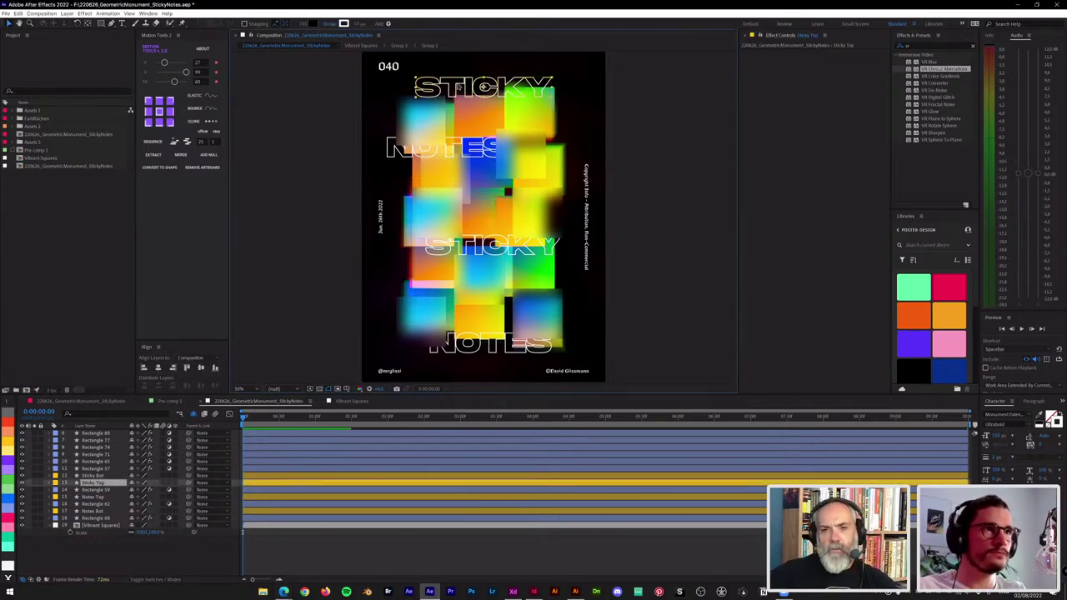
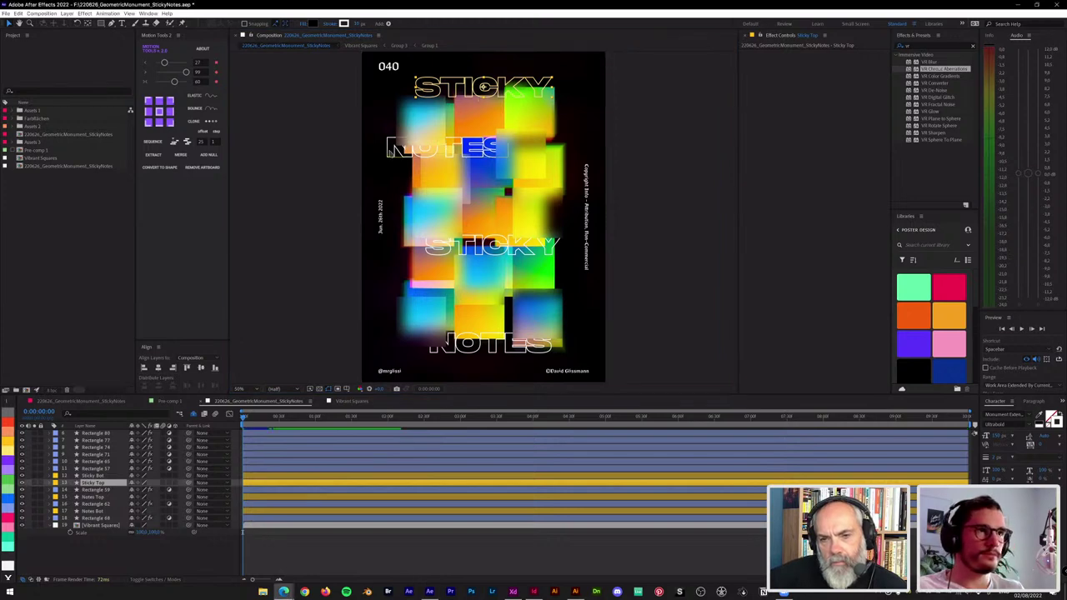
click(446, 148)
click(480, 250)
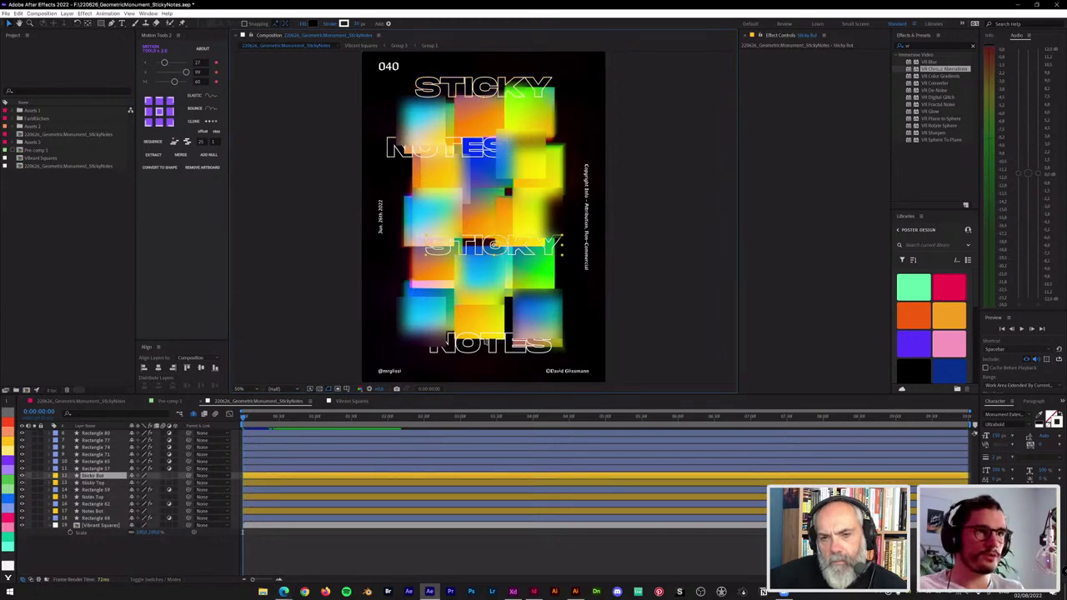
click(482, 351)
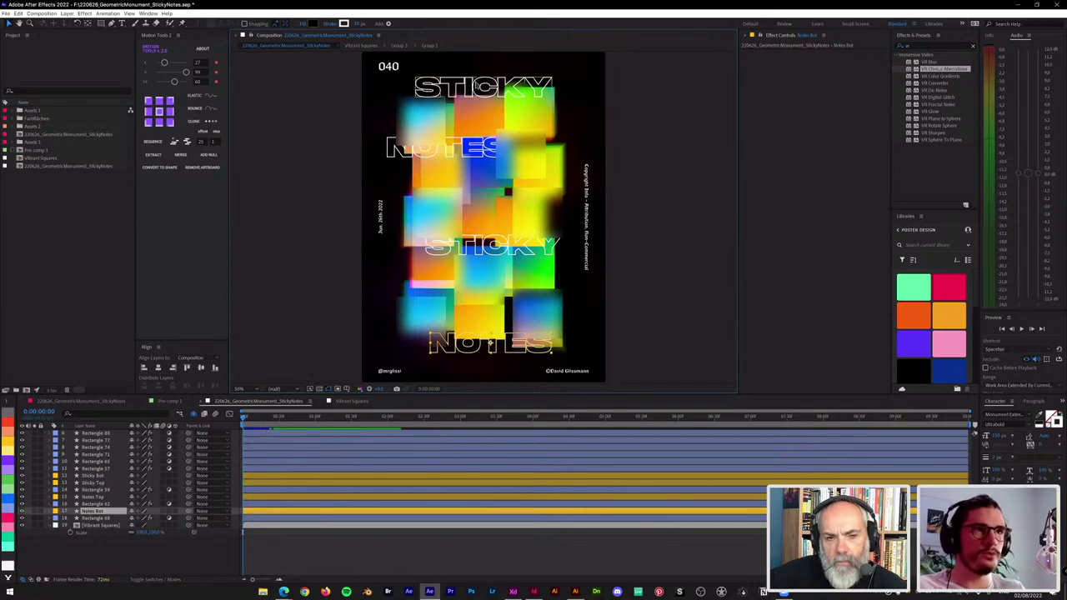
click(482, 85)
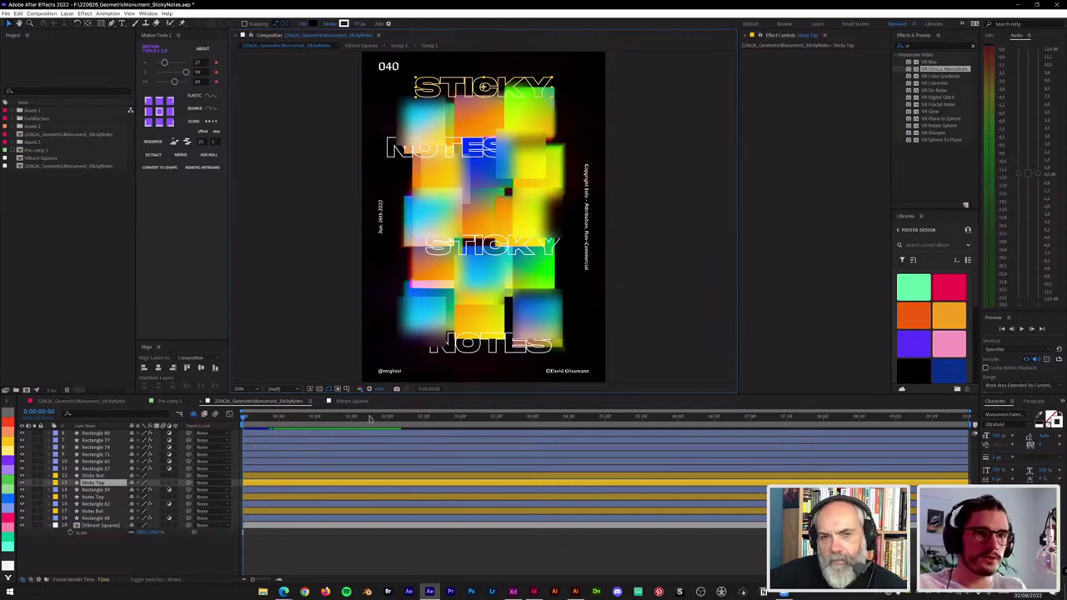
Step: End the poster composition's work area at 0:00:06:00 and return to the first frame
click(564, 417)
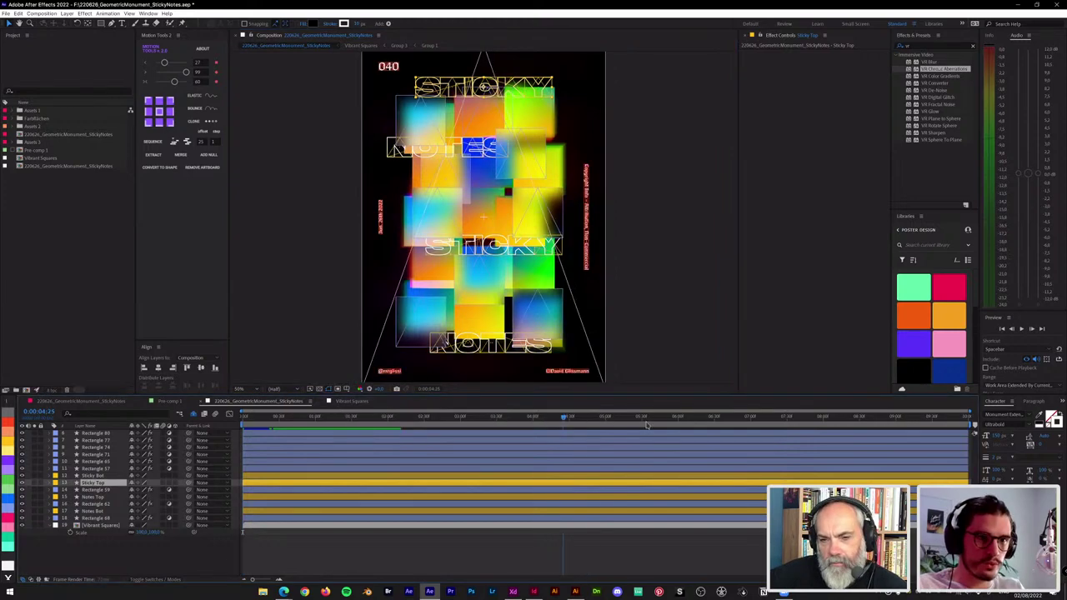
drag(646, 426, 680, 426)
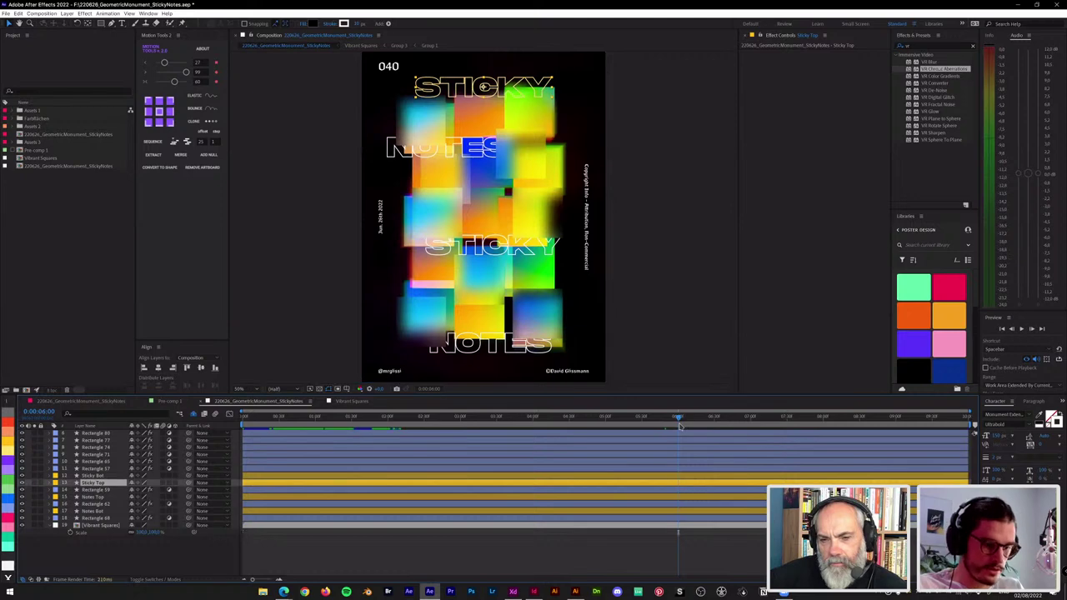
key(Home)
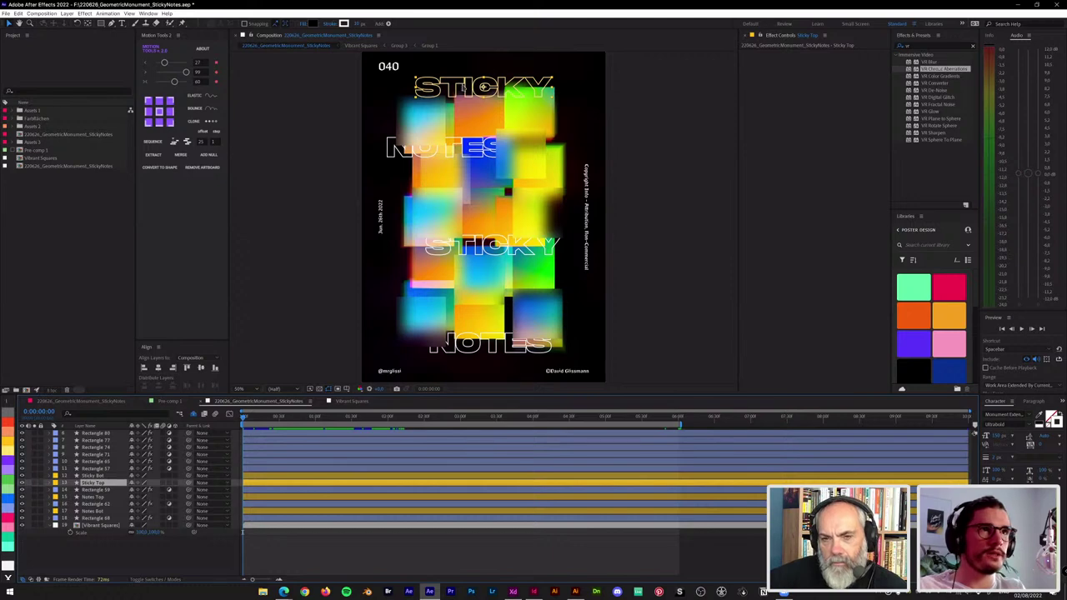
Step: Set Position keyframes at the first frame on the Sticky Top, Notes Top, Sticky Bot and Notes Bot layers together
shift+click(398, 157)
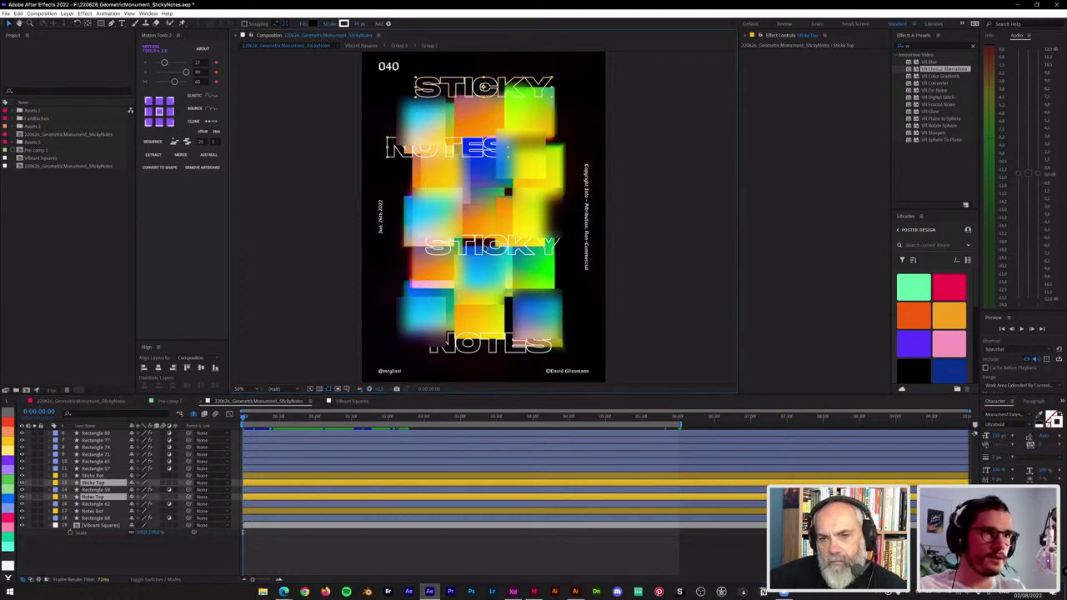
shift+click(485, 247)
shift+click(505, 343)
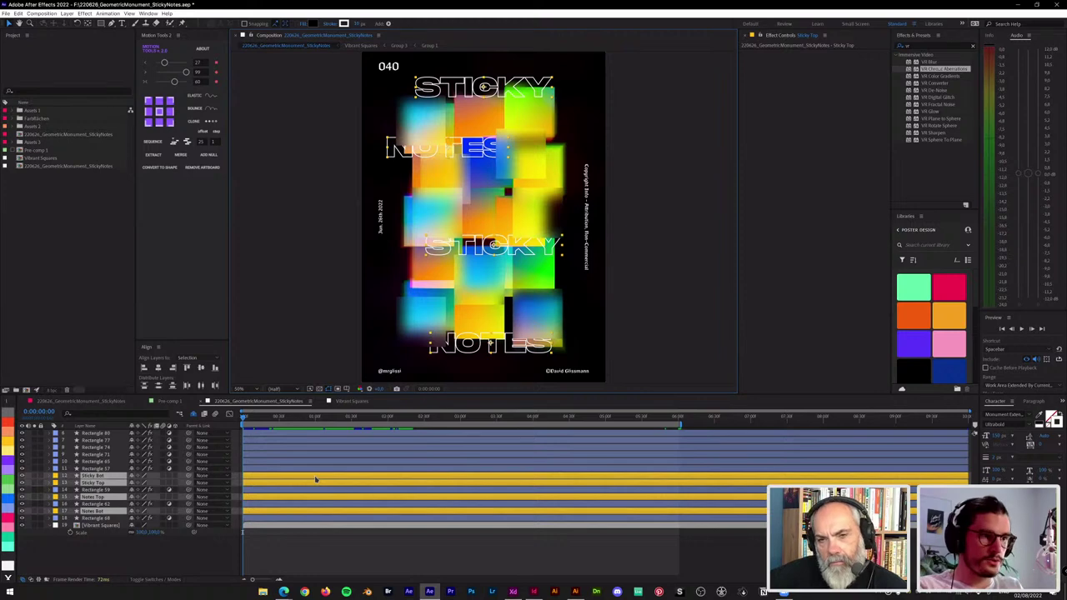
key(p)
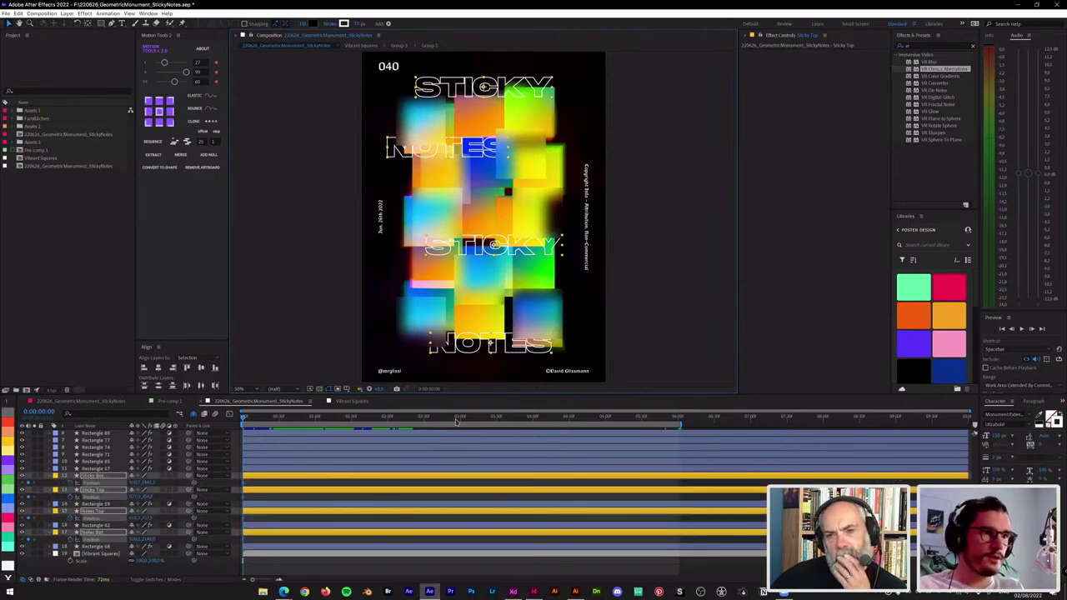
Step: At 0:00:02:00, shift Notes Top left to the poster's edge and Sticky Top right, keyframing both positions
click(372, 421)
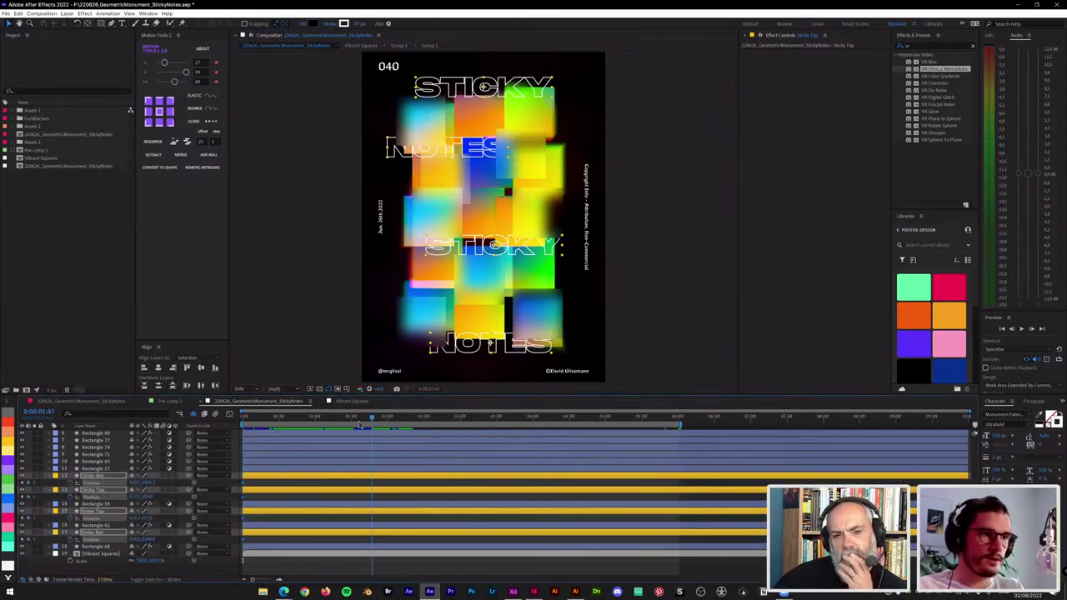
click(389, 421)
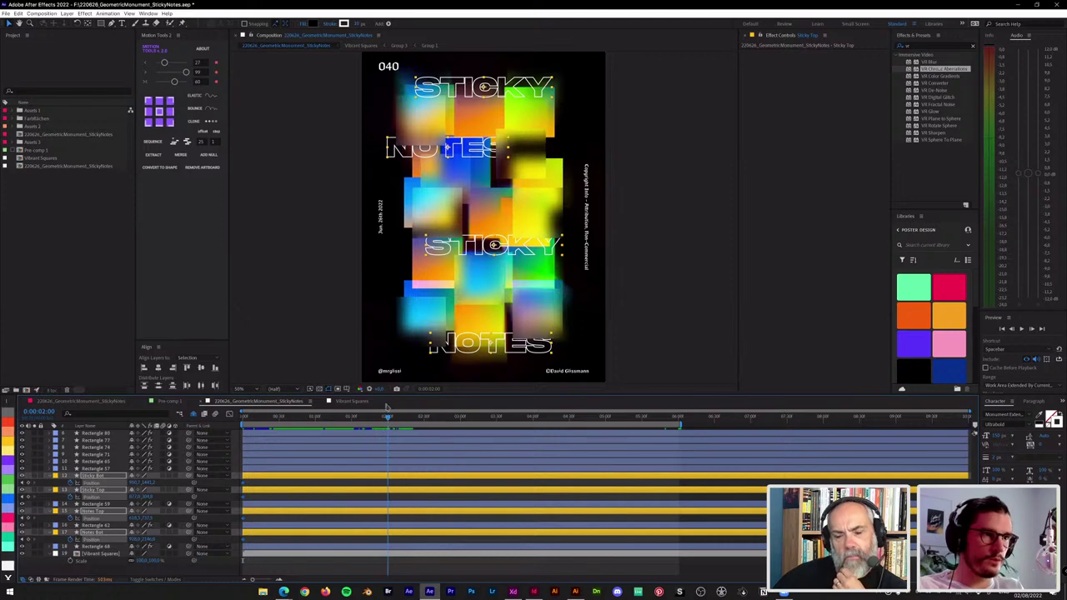
click(311, 191)
drag(400, 154, 382, 154)
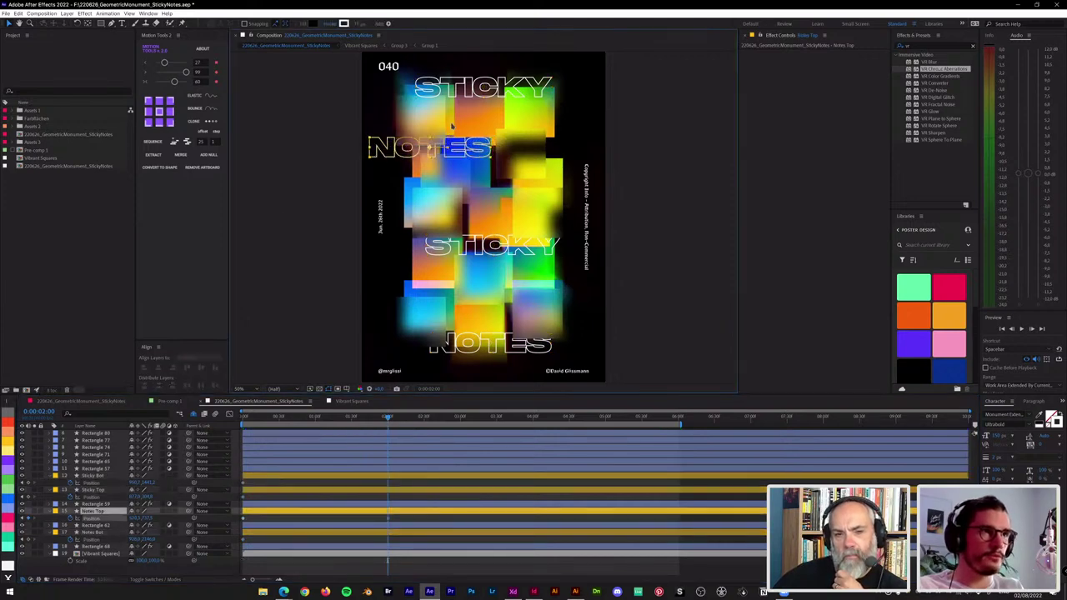
click(494, 93)
click(484, 86)
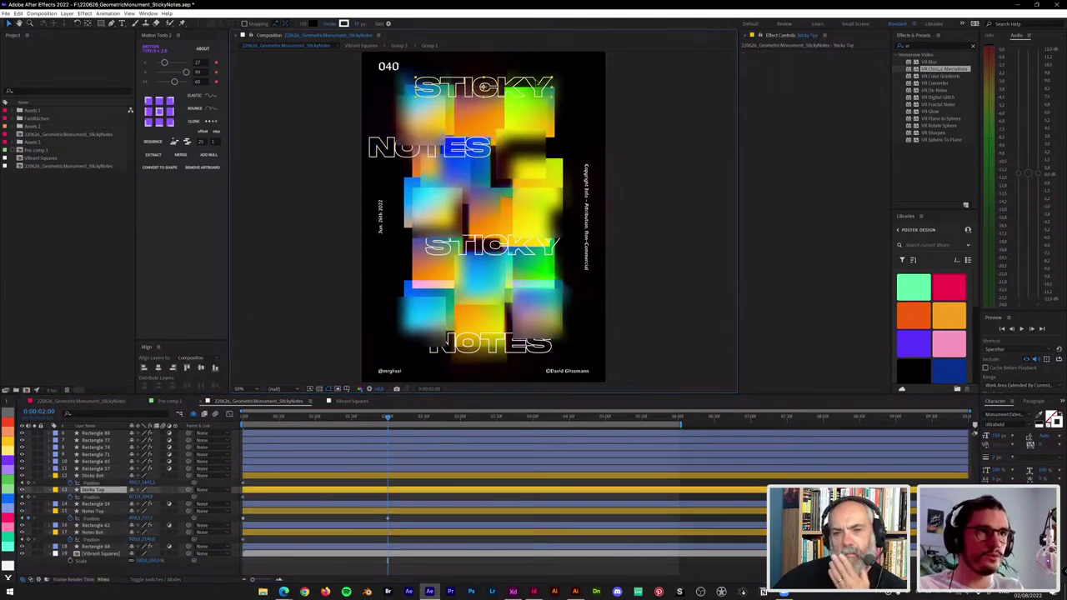
drag(484, 86, 532, 87)
Step: At 0:00:02:00, shift Sticky Bot left and Notes Bot right until it slightly overruns the poster's edge, keyframing both positions
click(495, 244)
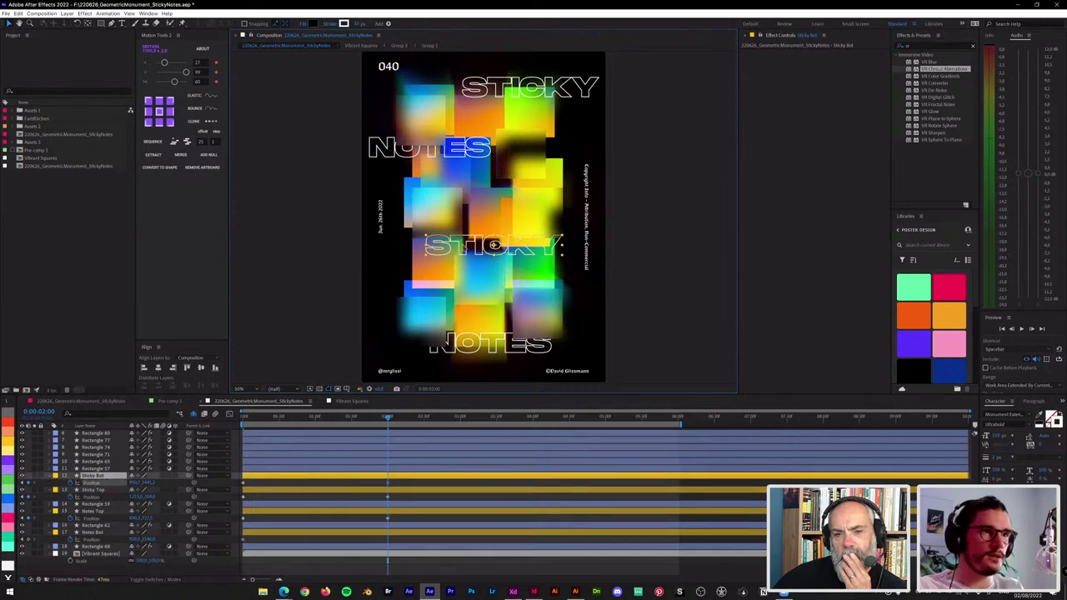
drag(495, 244, 435, 247)
click(492, 340)
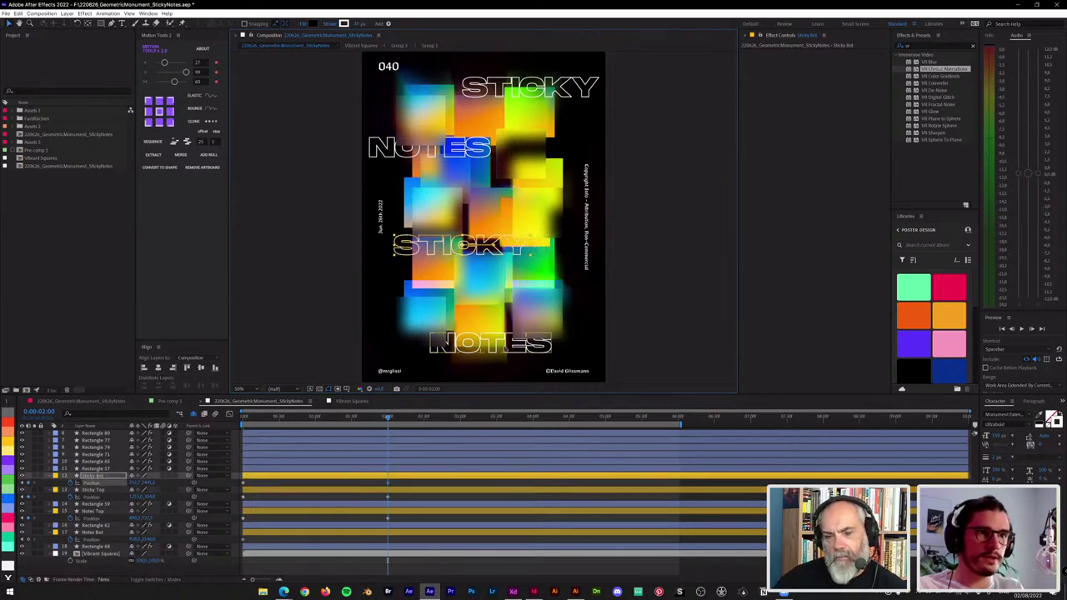
drag(492, 343, 552, 344)
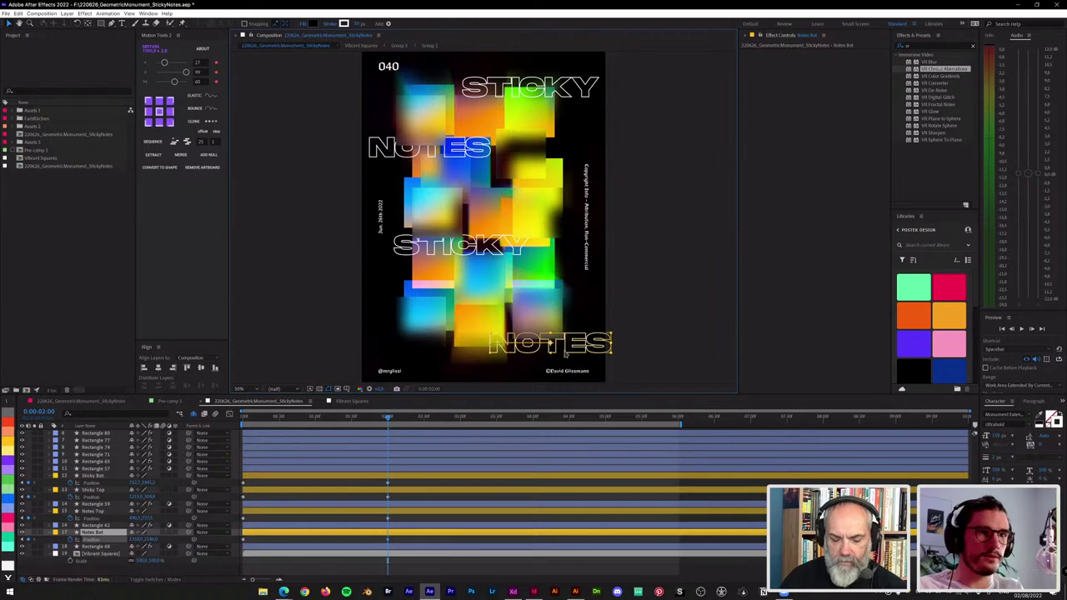
Step: At 0:00:03:59, clone the first-frame Position keyframes of the Sticky Bot, Sticky Top, Notes Top and Notes Bot layers
click(498, 417)
click(531, 417)
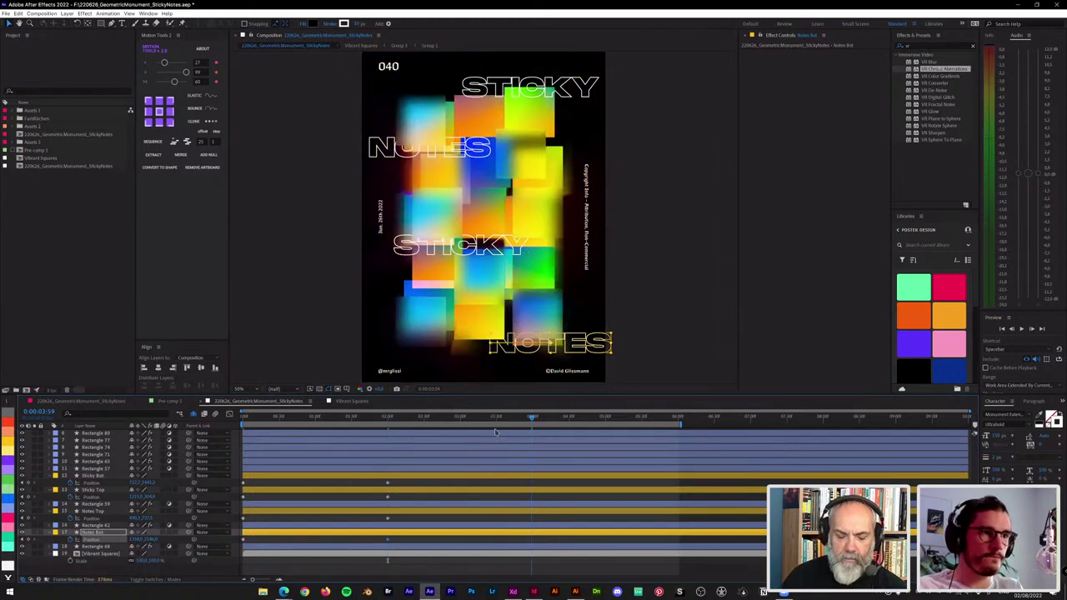
drag(241, 552, 238, 553)
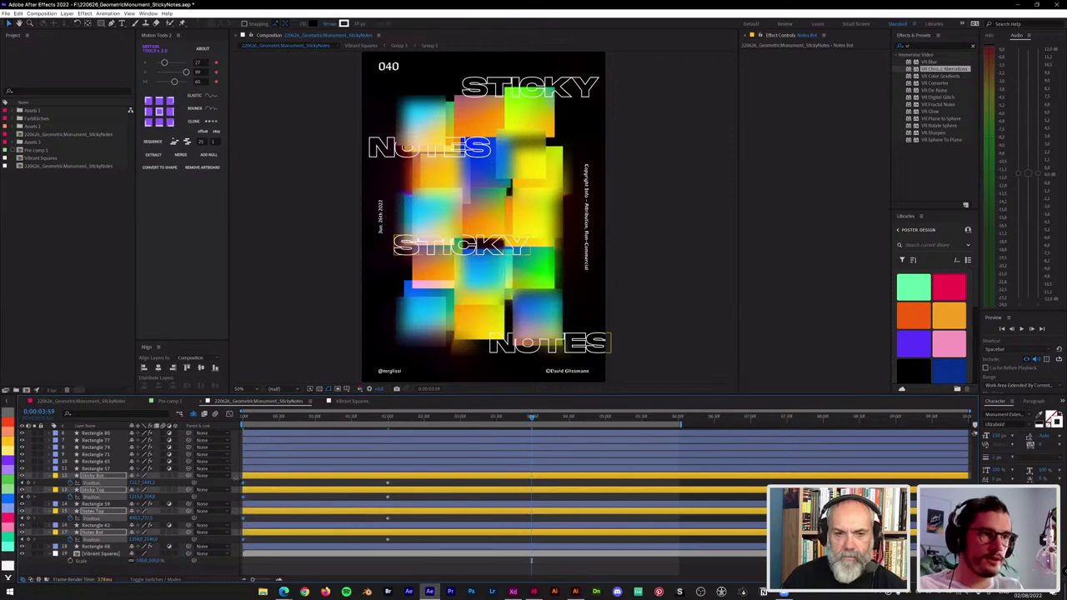
click(202, 122)
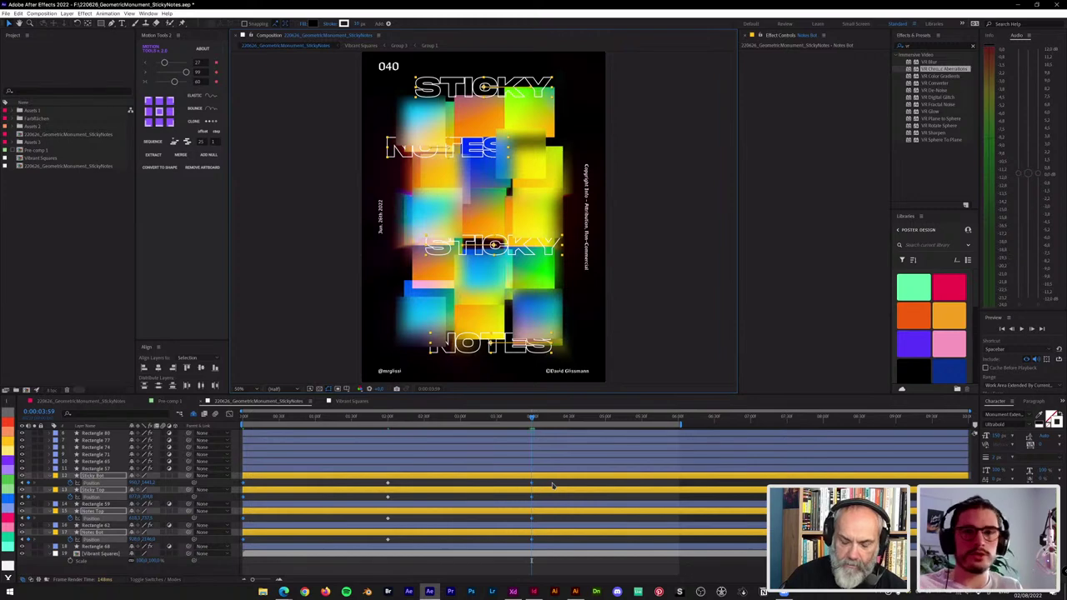
Step: Apply strong easing to all Position keyframes of the four title layers with Motion Tools and display their speed graph
drag(551, 484, 242, 548)
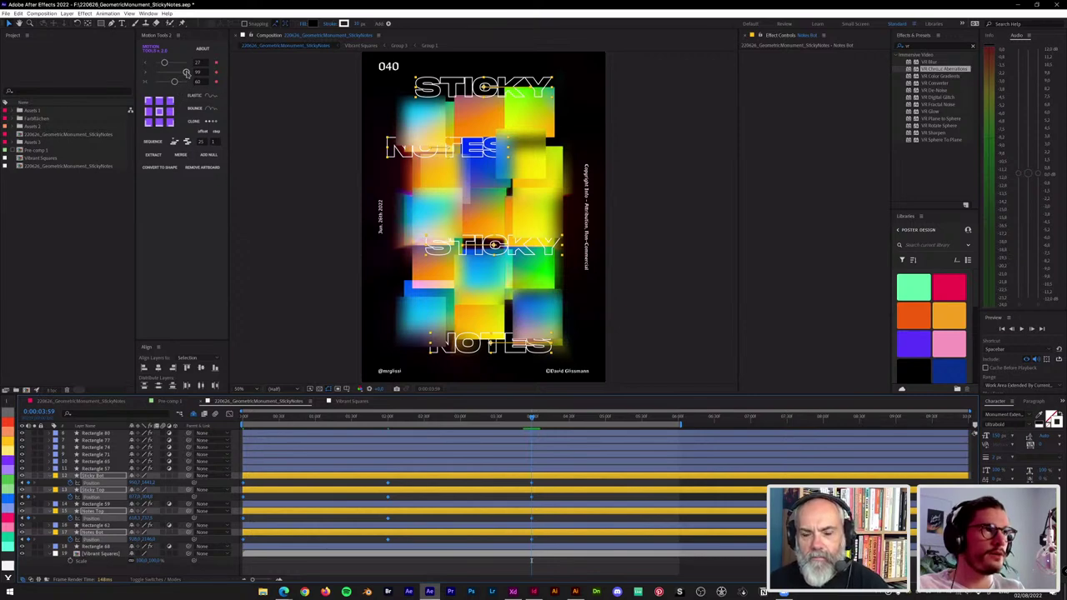
drag(187, 73, 183, 85)
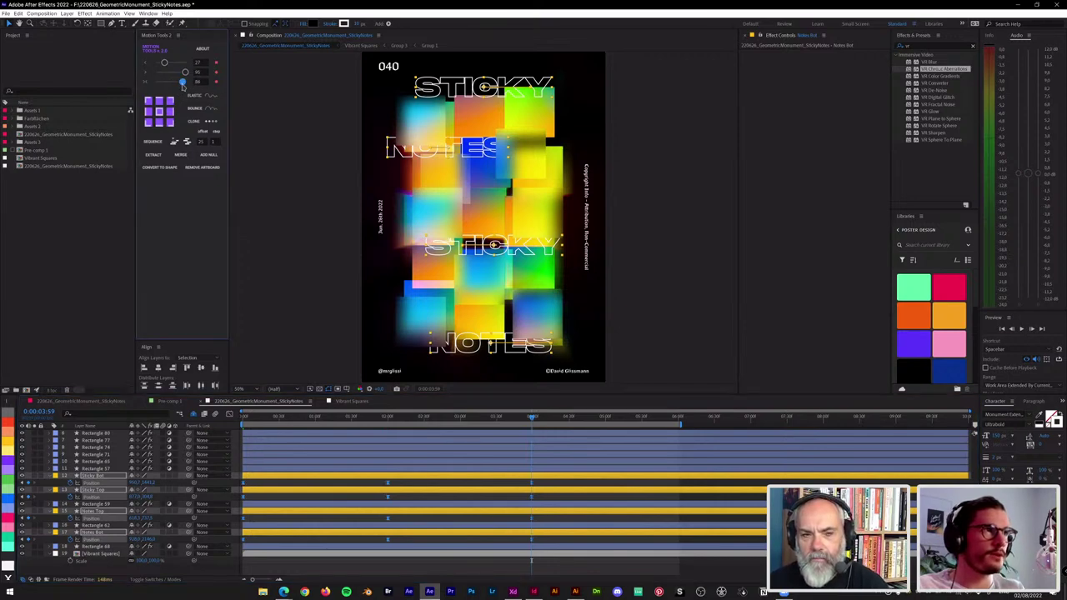
click(231, 416)
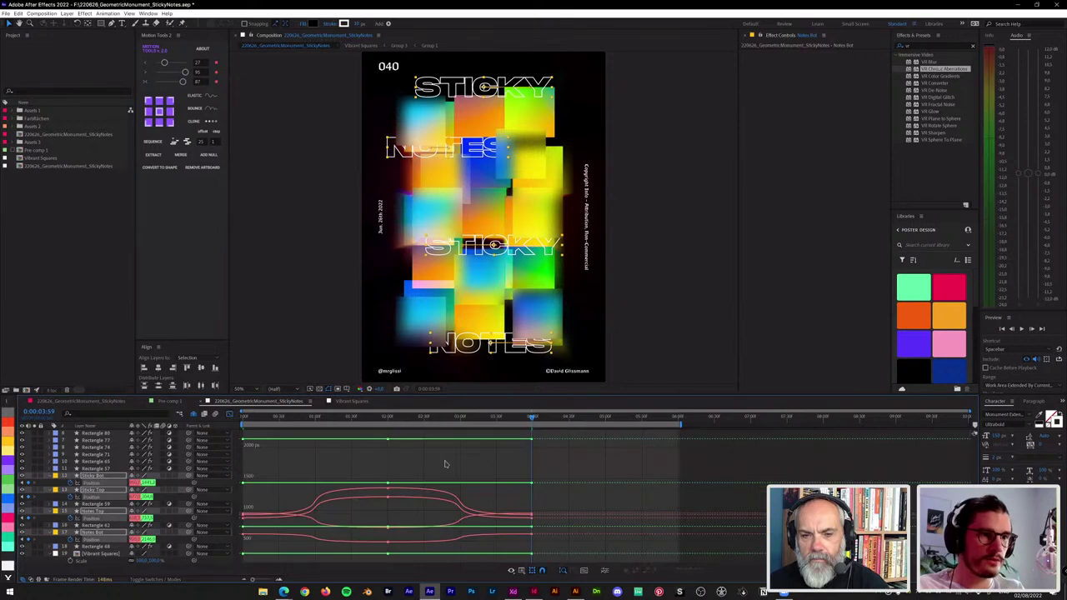
right_click(408, 485)
click(438, 420)
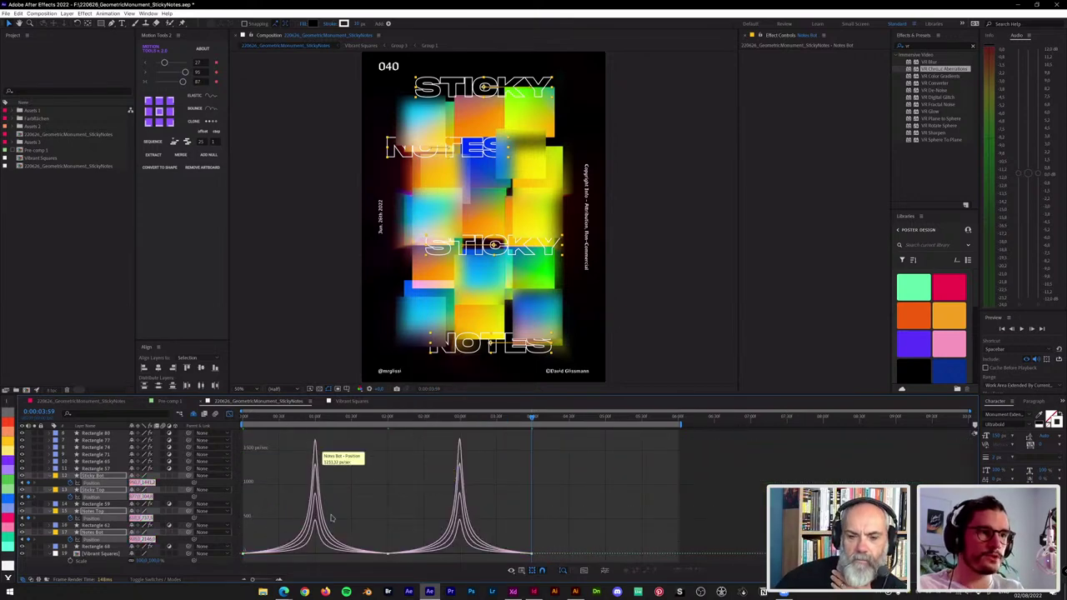
Step: Preview the eased title animation from the first frame, then return from the graph to the layer keyframes
drag(265, 422, 242, 420)
key(space)
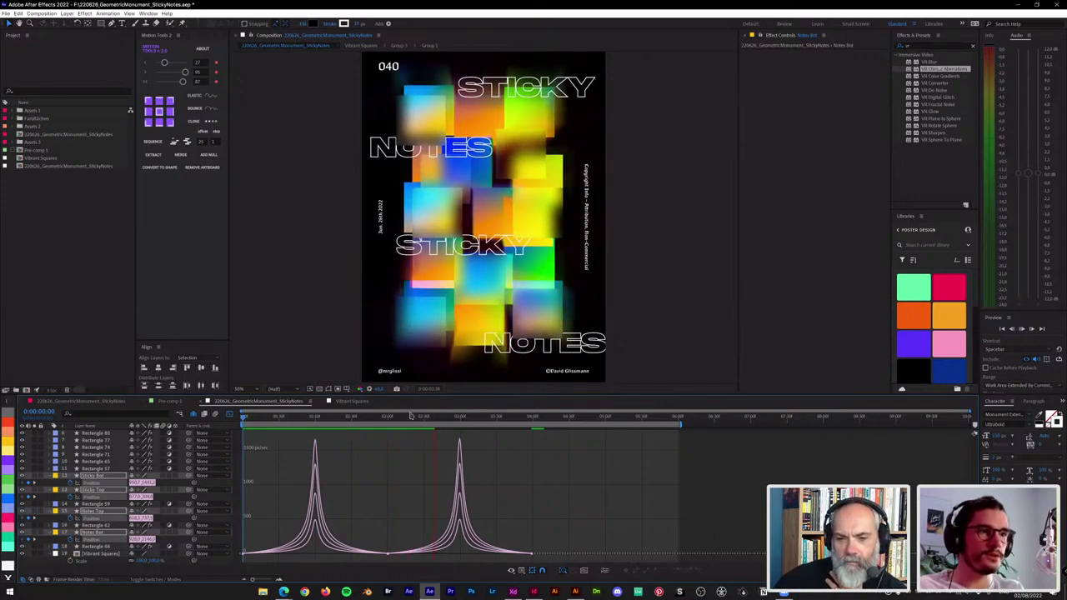
drag(402, 418, 252, 420)
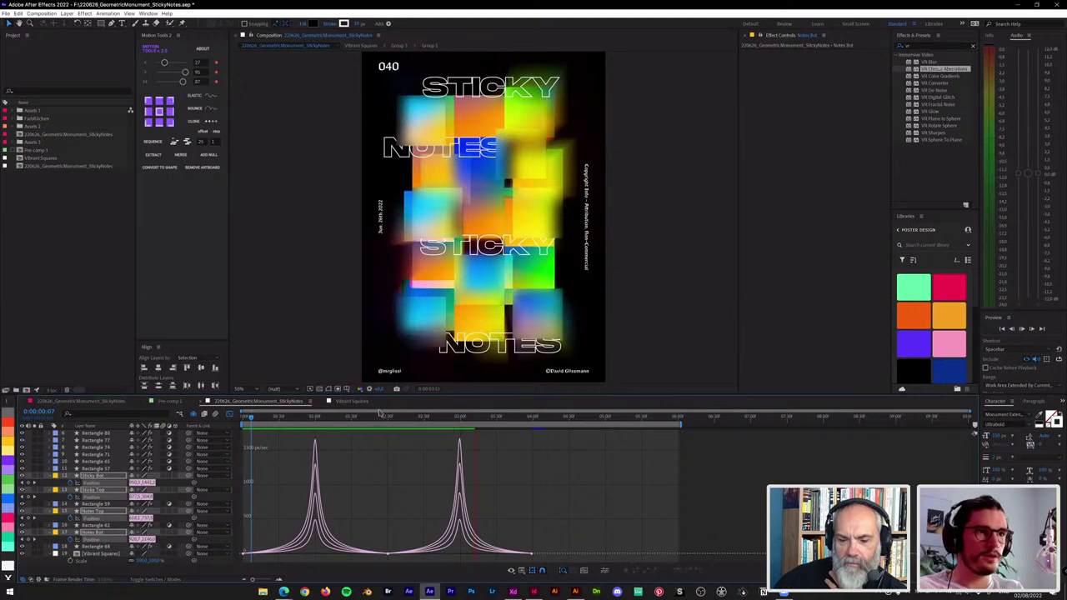
click(230, 413)
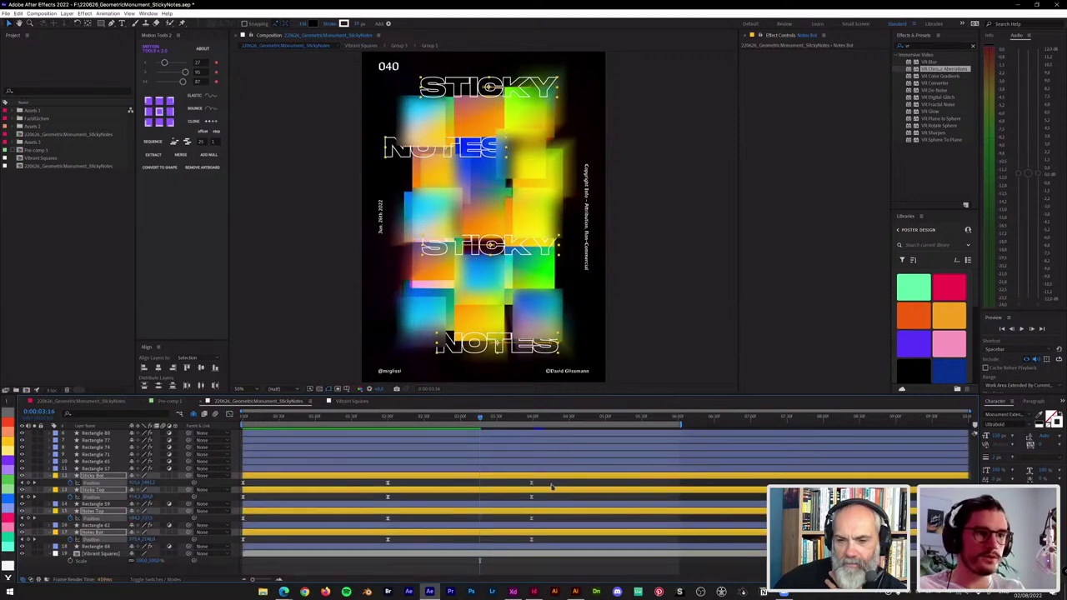
Step: Clone the three Sticky Bot Position keyframes so the copies start at 0:00:05:18
drag(552, 485, 241, 484)
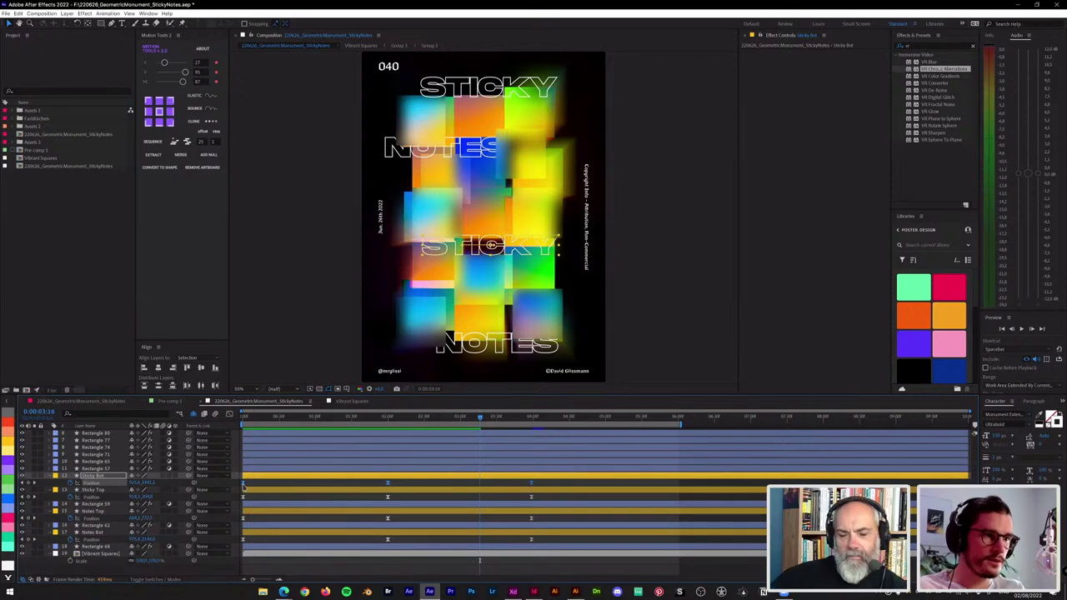
drag(491, 421, 628, 421)
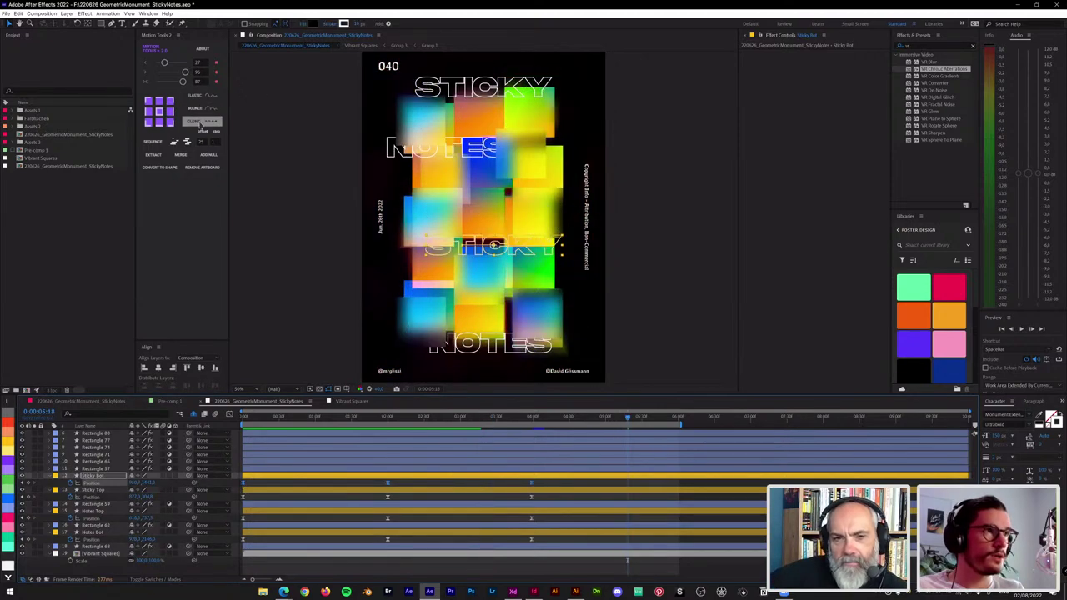
click(202, 123)
click(203, 130)
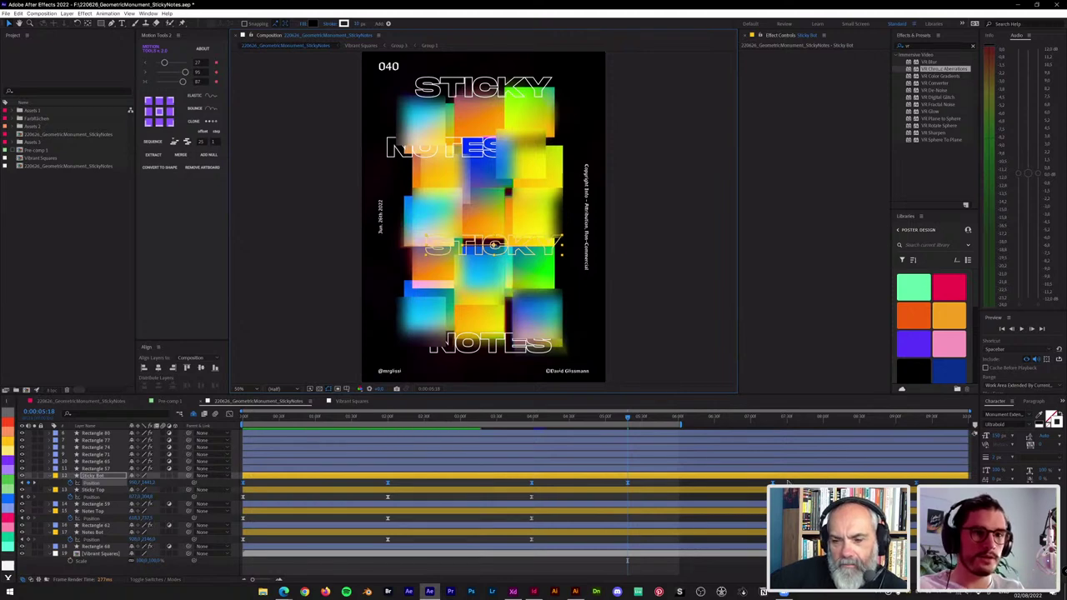
Step: Move only the cloned Sticky Bot Position keyframes so they start at 0:00:05:31
click(643, 421)
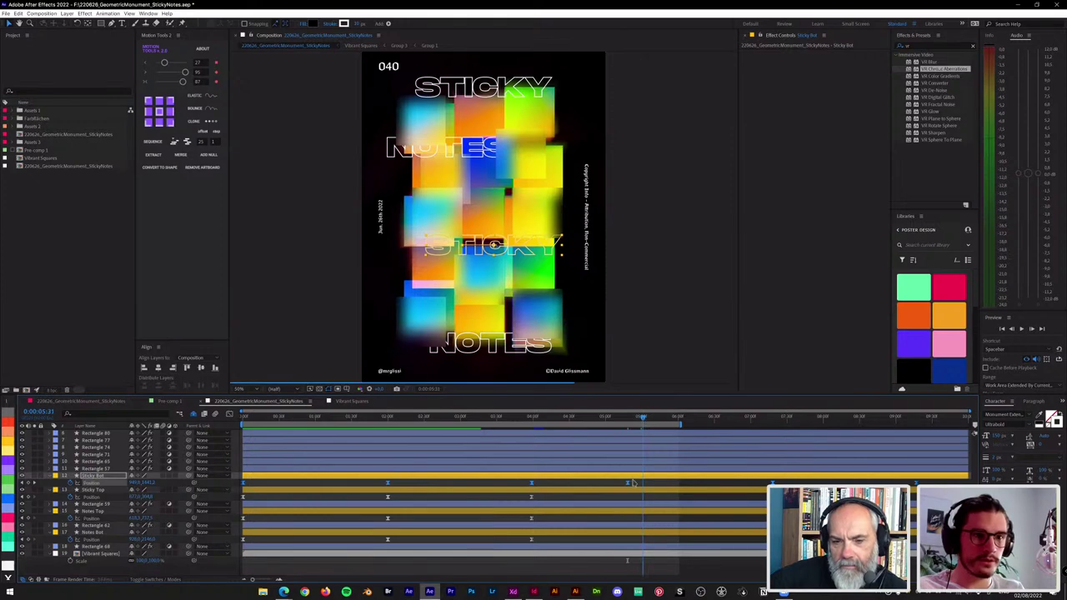
drag(628, 484, 631, 484)
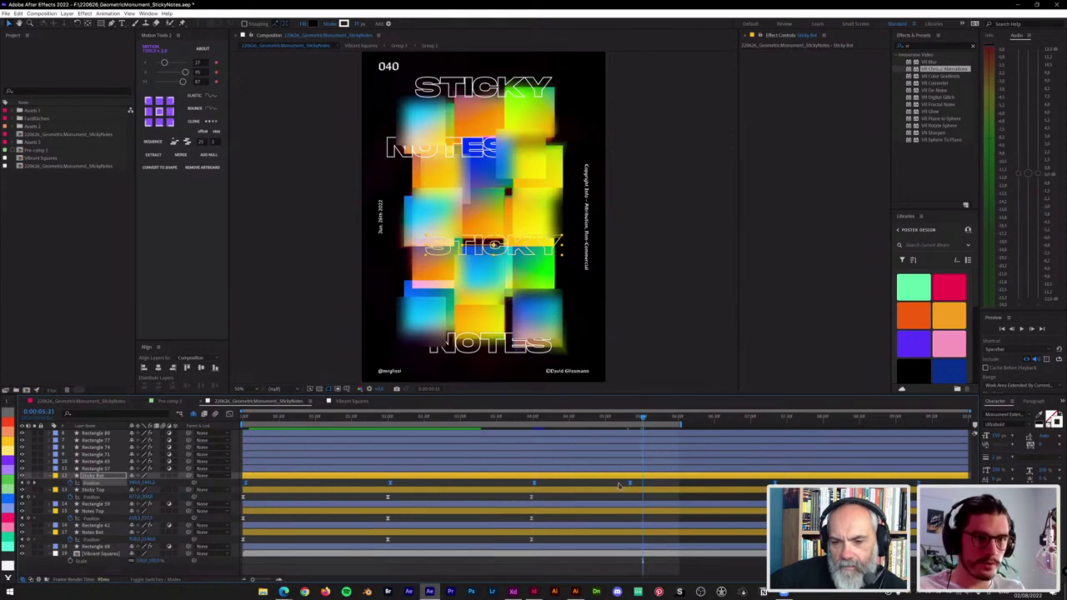
key(ctrl+z)
drag(932, 480, 618, 487)
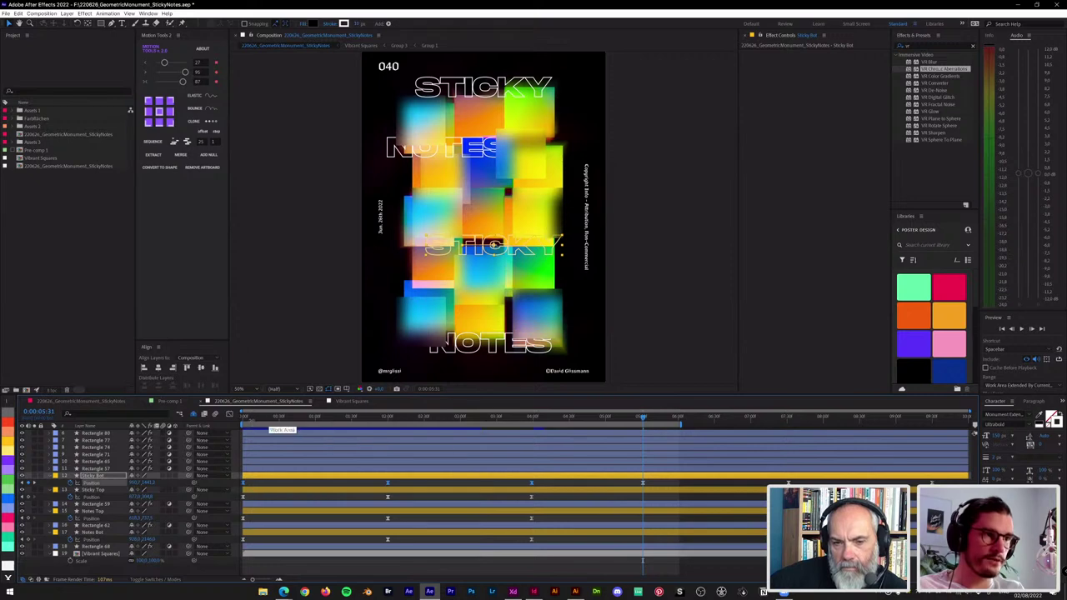
Step: Shift the original Sticky Bot Position keyframes earlier so the middle one lands at 0:00:01:30
click(353, 420)
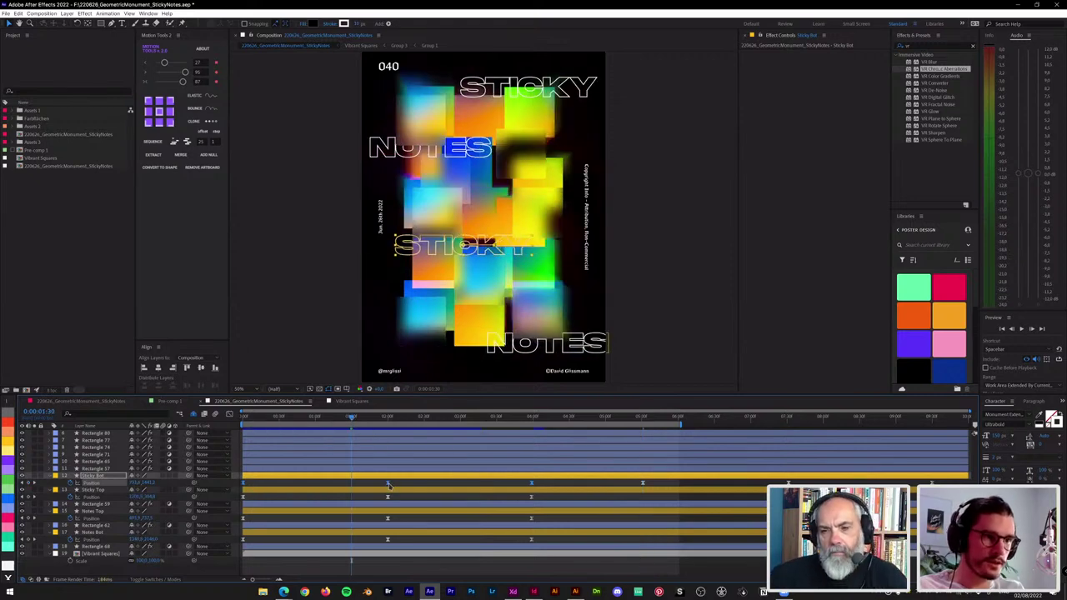
drag(387, 484, 351, 484)
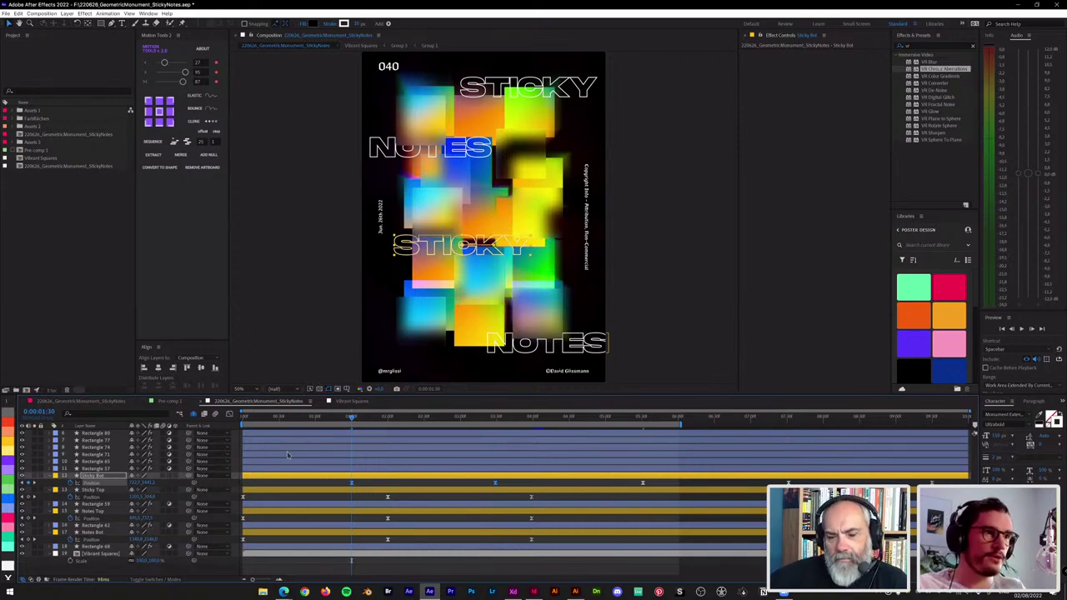
Step: Preview the offset Sticky Bot motion against the other titles from the first frame
click(240, 420)
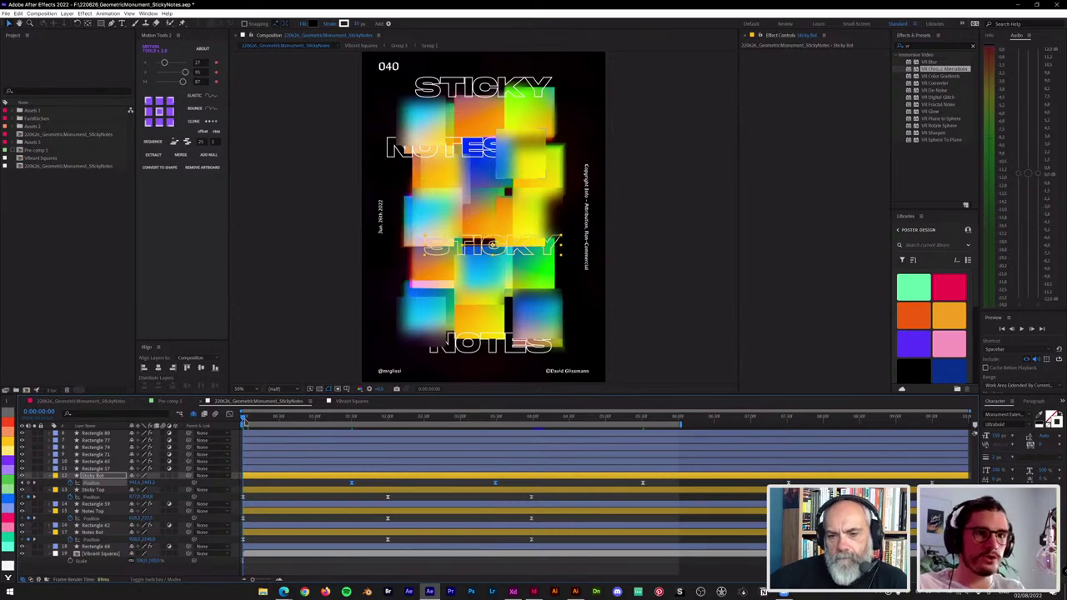
key(space)
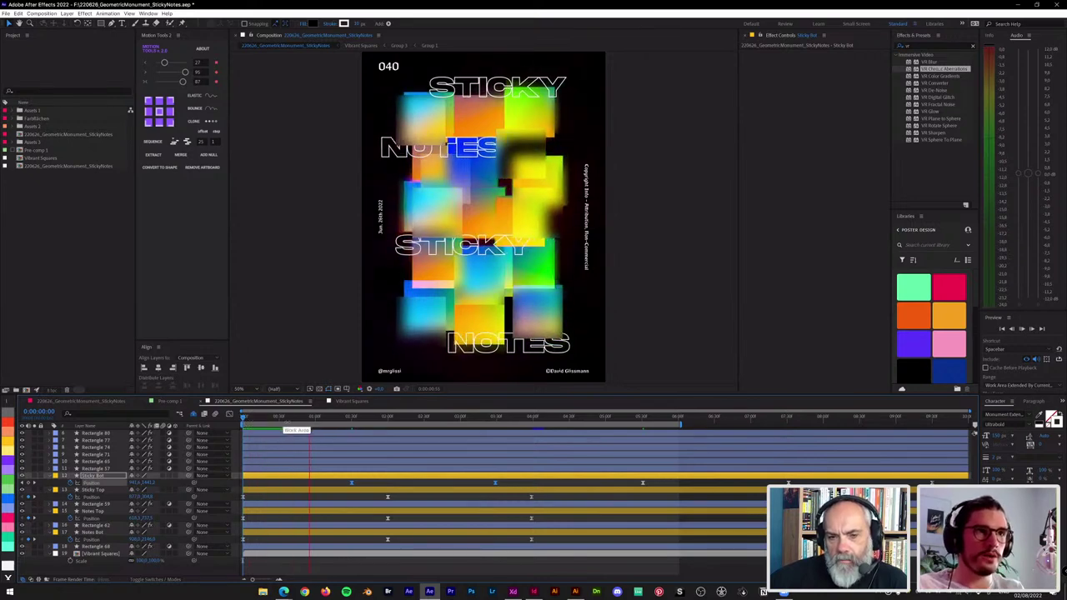
click(439, 484)
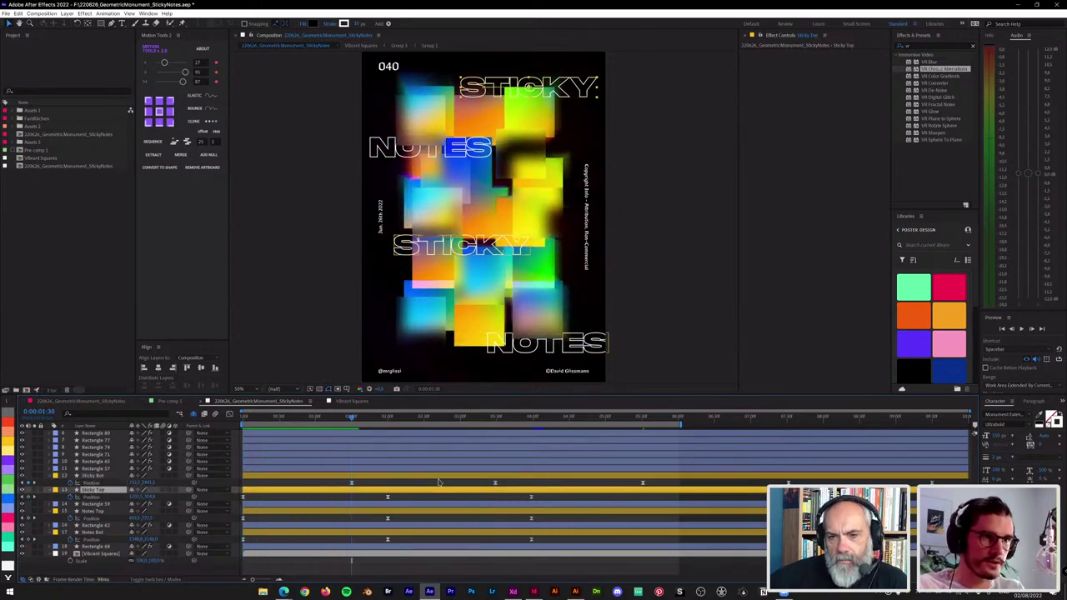
click(440, 484)
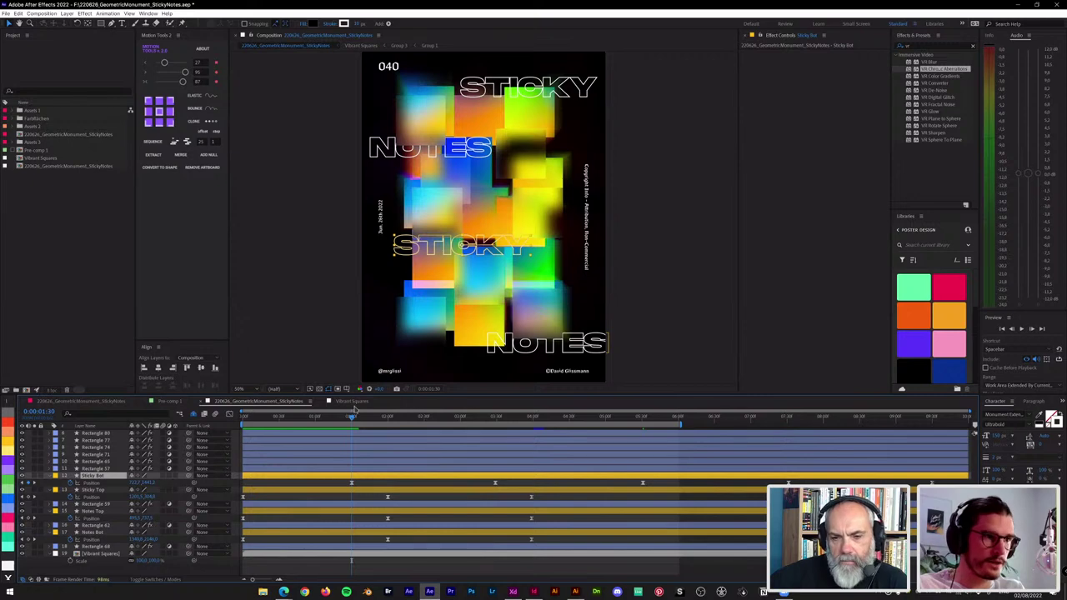
key(space)
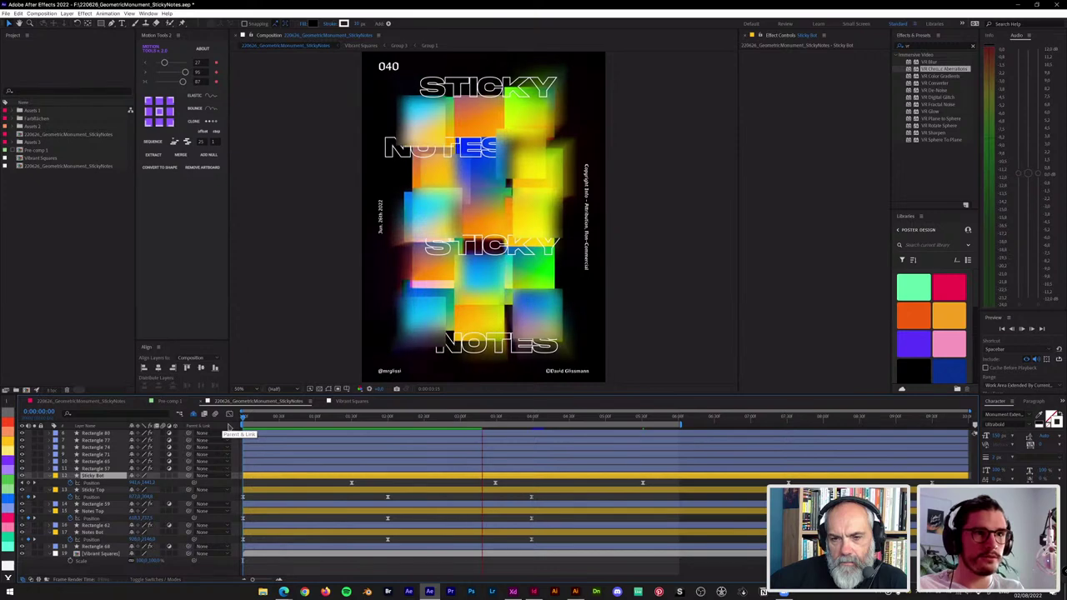
key(space)
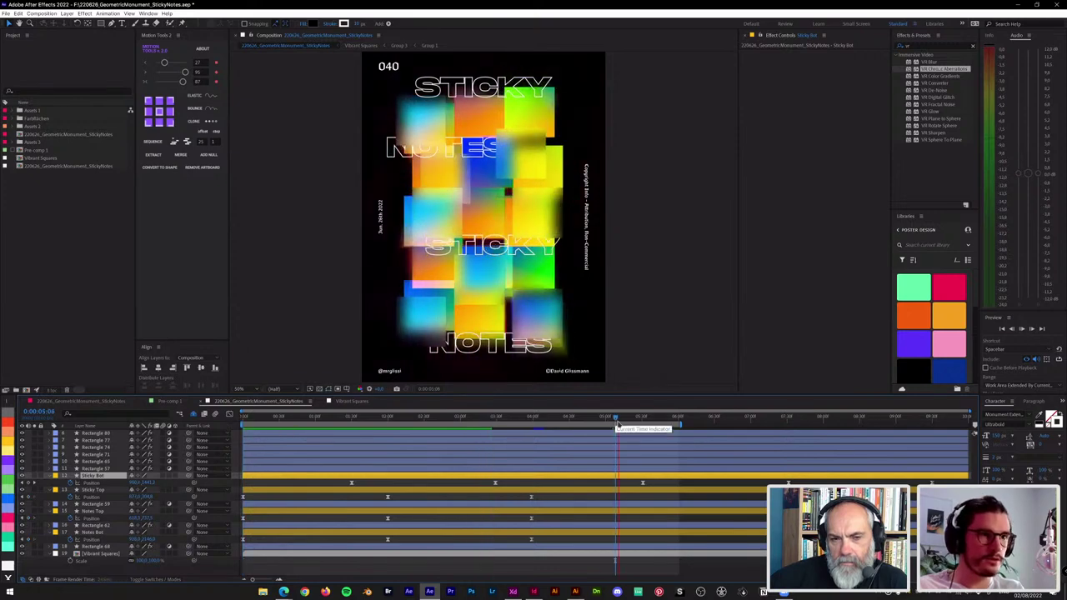
Step: Examine how the Sticky Bot motion loops by comparing the end of the work area with its start
click(618, 424)
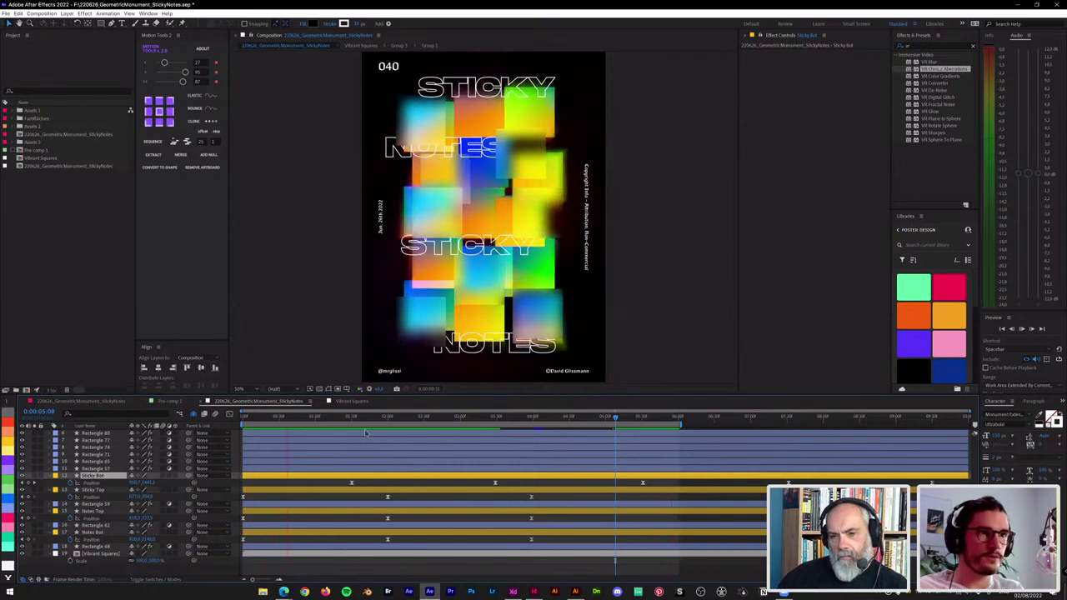
key(space)
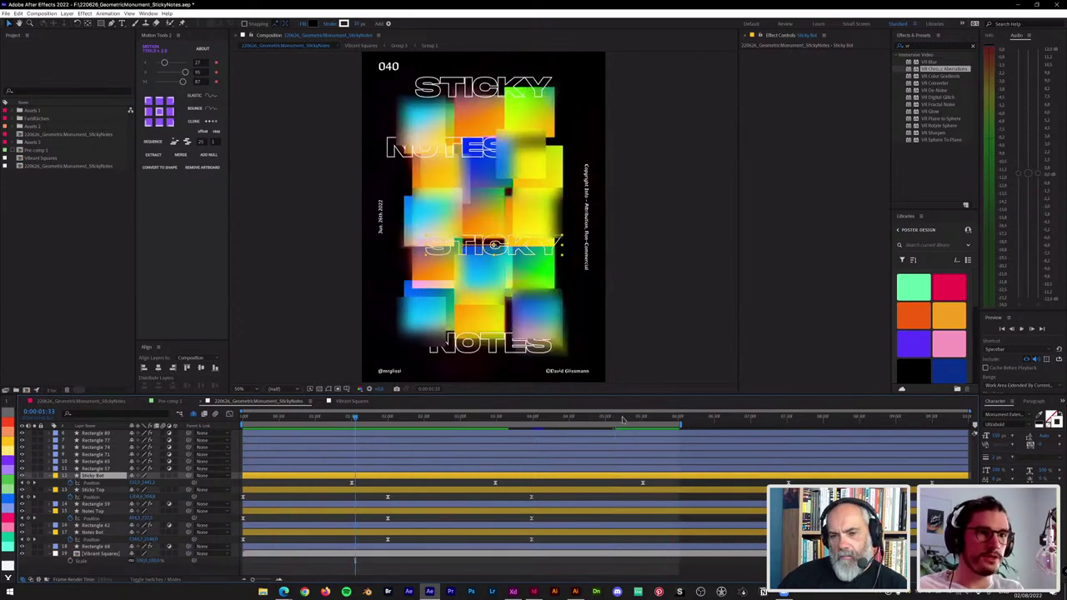
key(space)
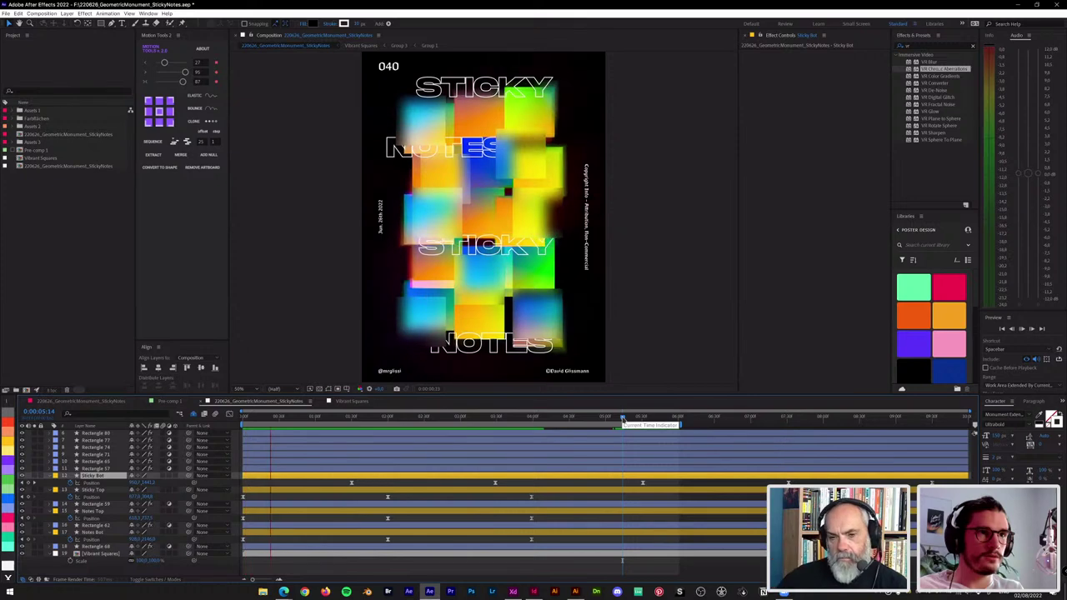
drag(623, 418, 682, 423)
click(654, 423)
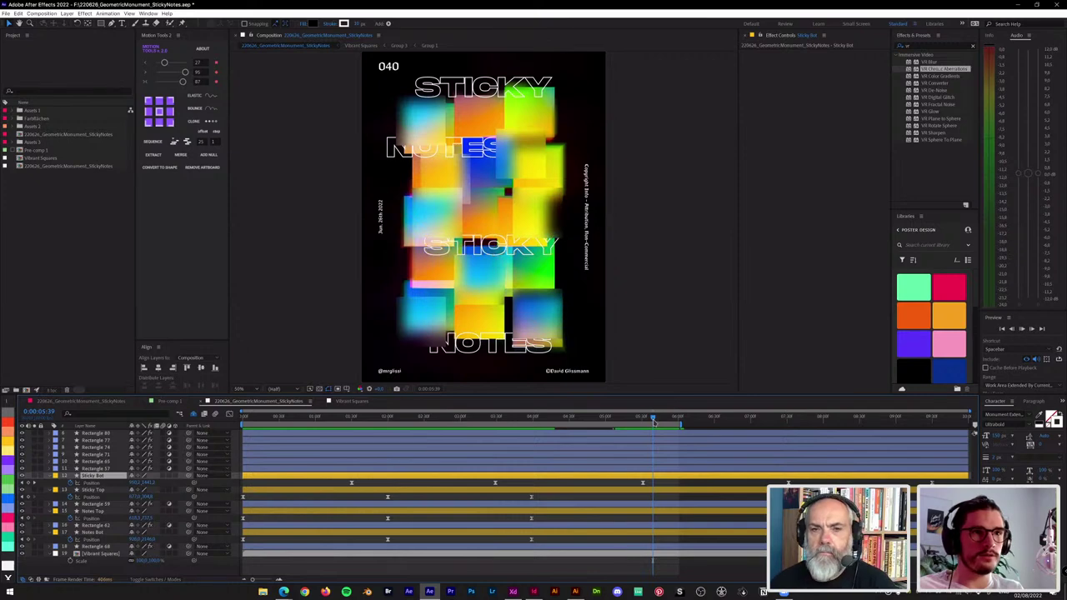
key(space)
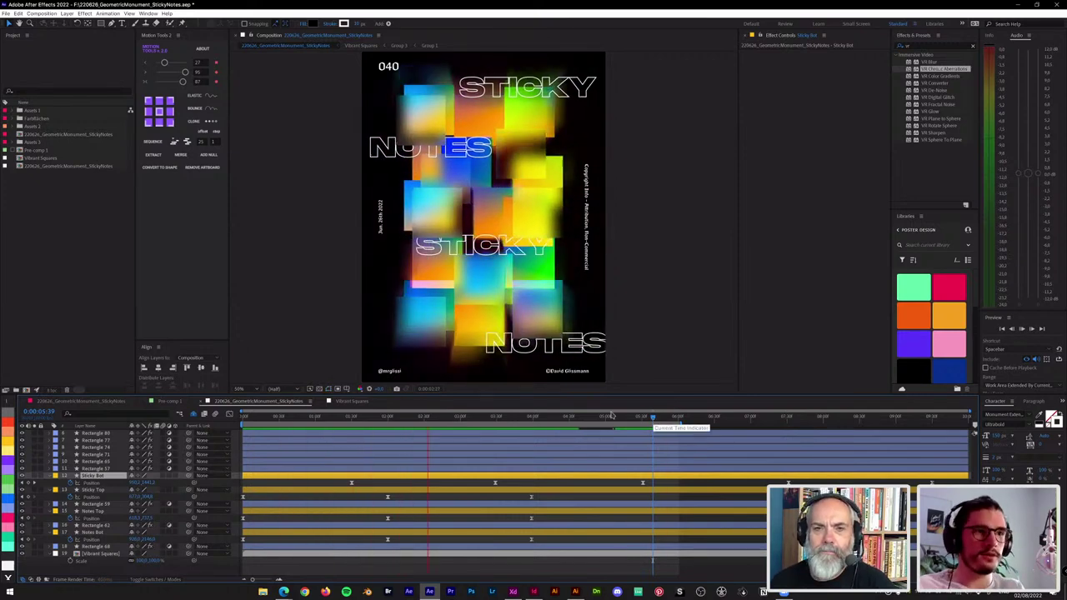
click(252, 420)
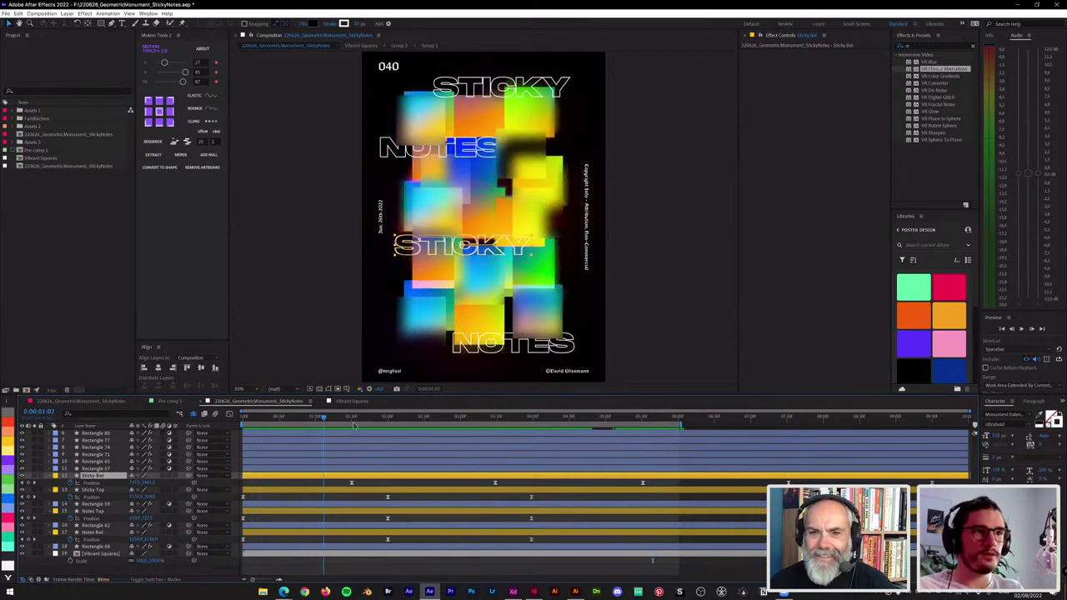
click(620, 421)
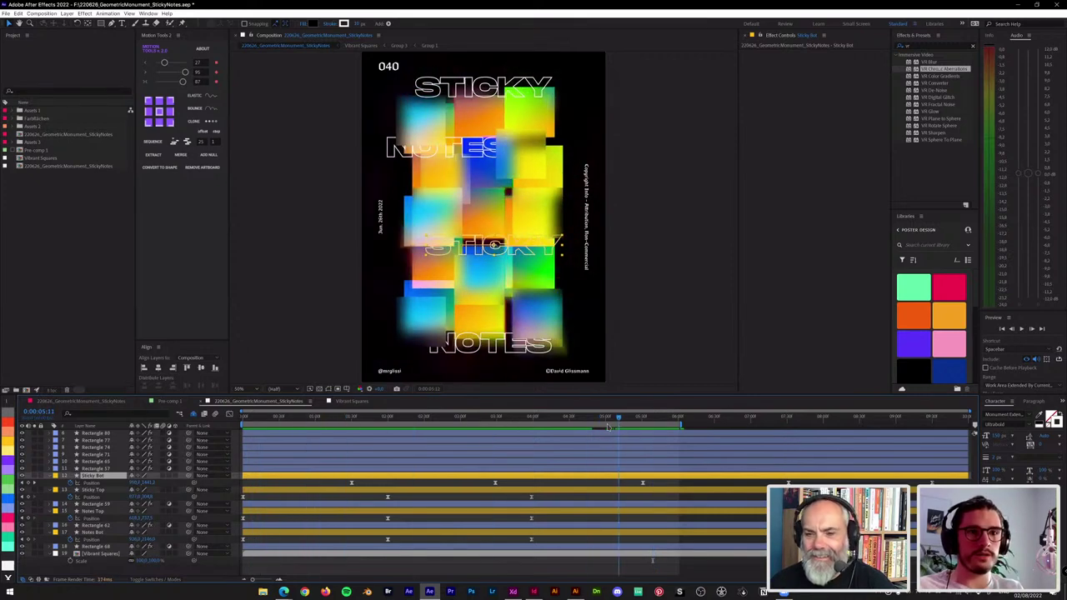
click(608, 425)
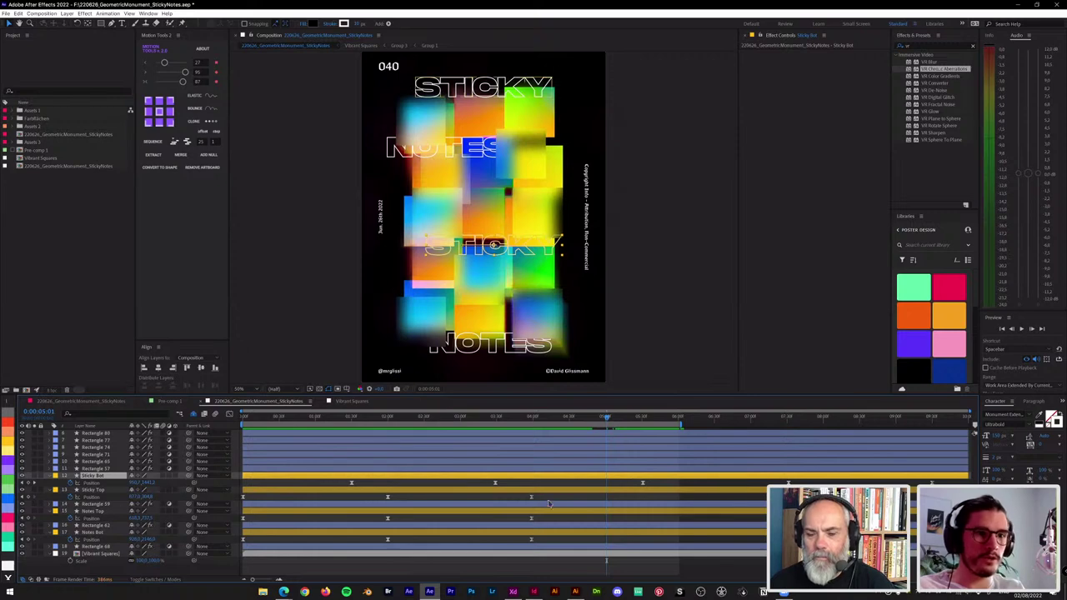
Step: Shift all Notes Top Position keyframes about 1.9 seconds later and all Sticky Top Position keyframes about 0.7 seconds later
drag(547, 514, 244, 521)
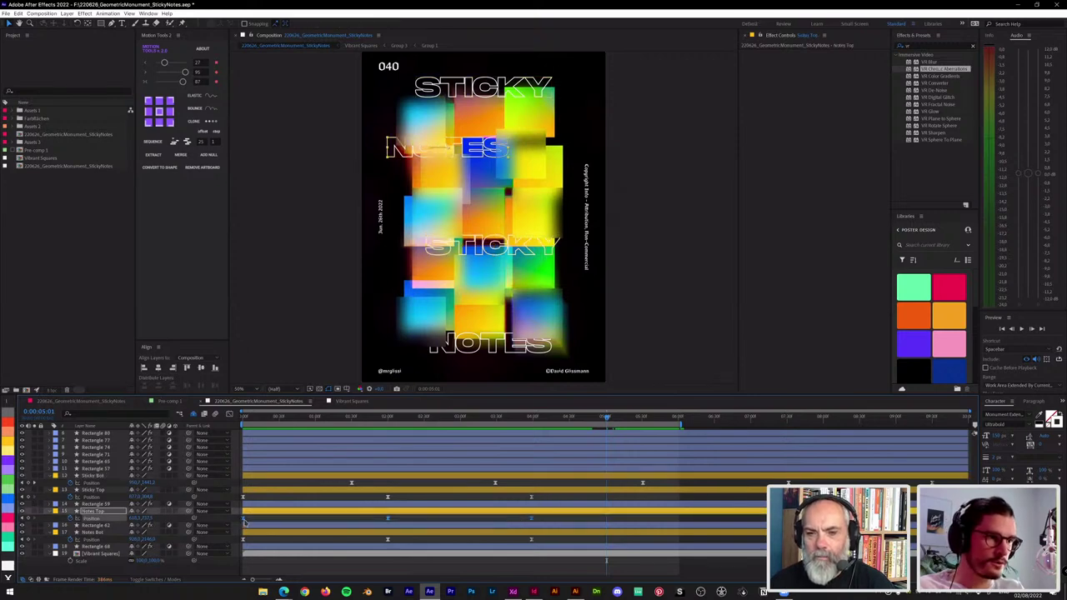
drag(387, 519, 379, 519)
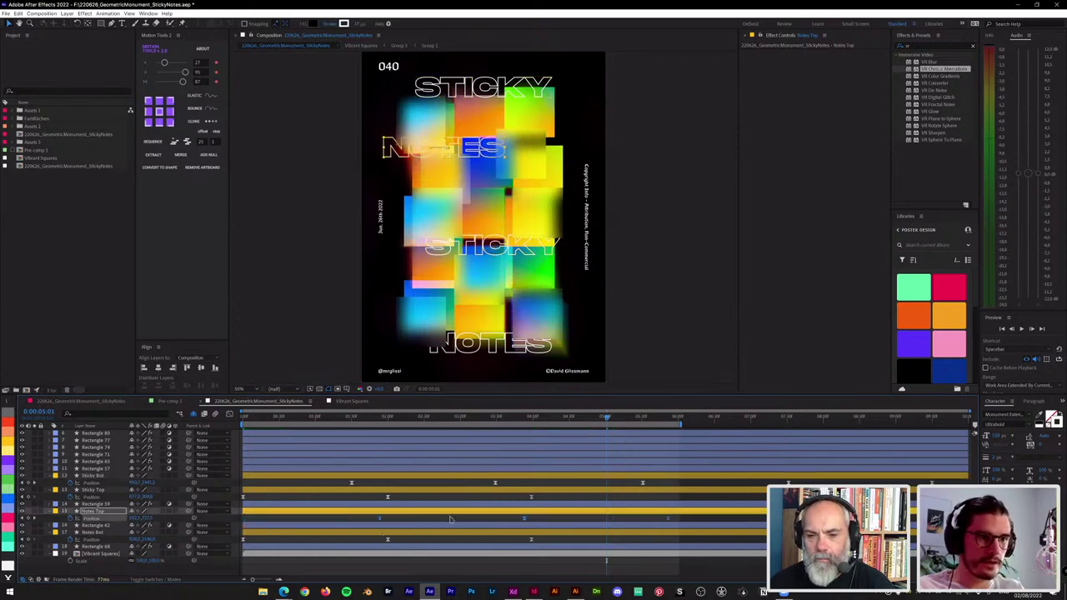
drag(524, 500, 295, 503)
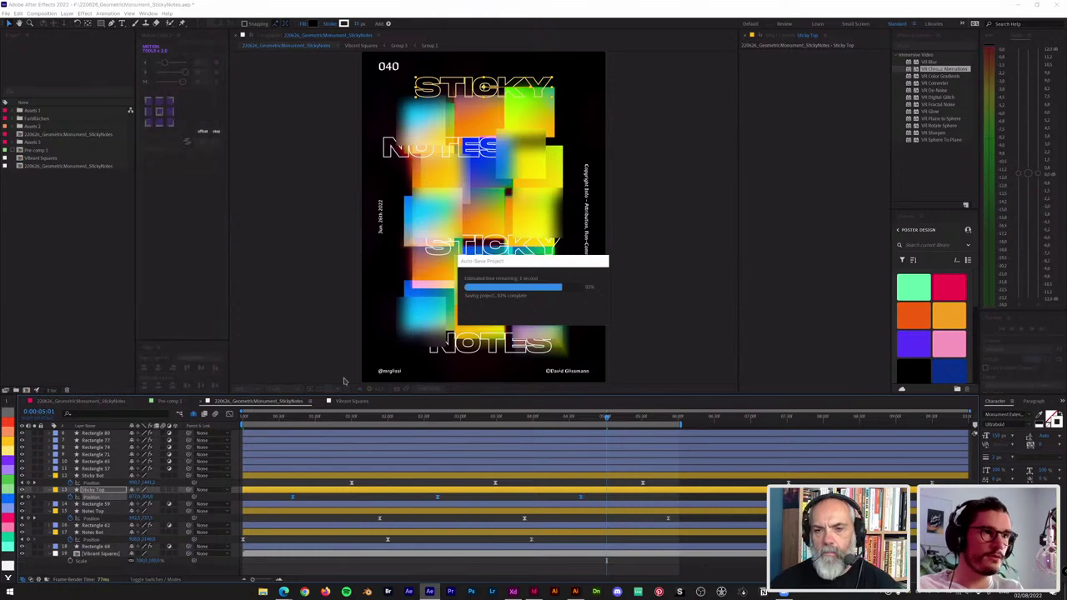
Step: Preview the offset motion of the STICKY and NOTES titles from the first frame
click(245, 422)
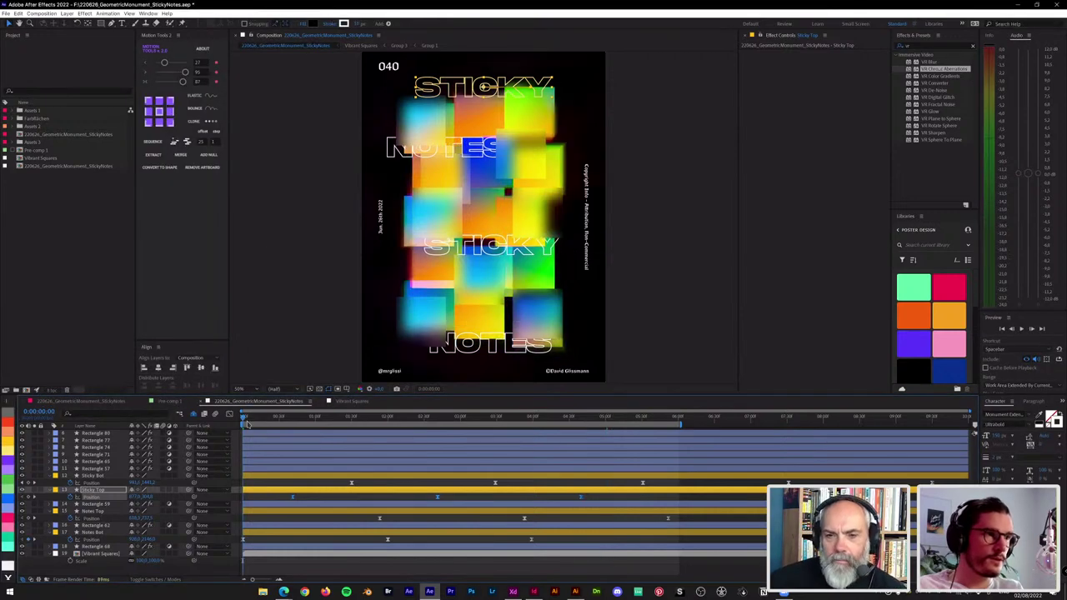
key(space)
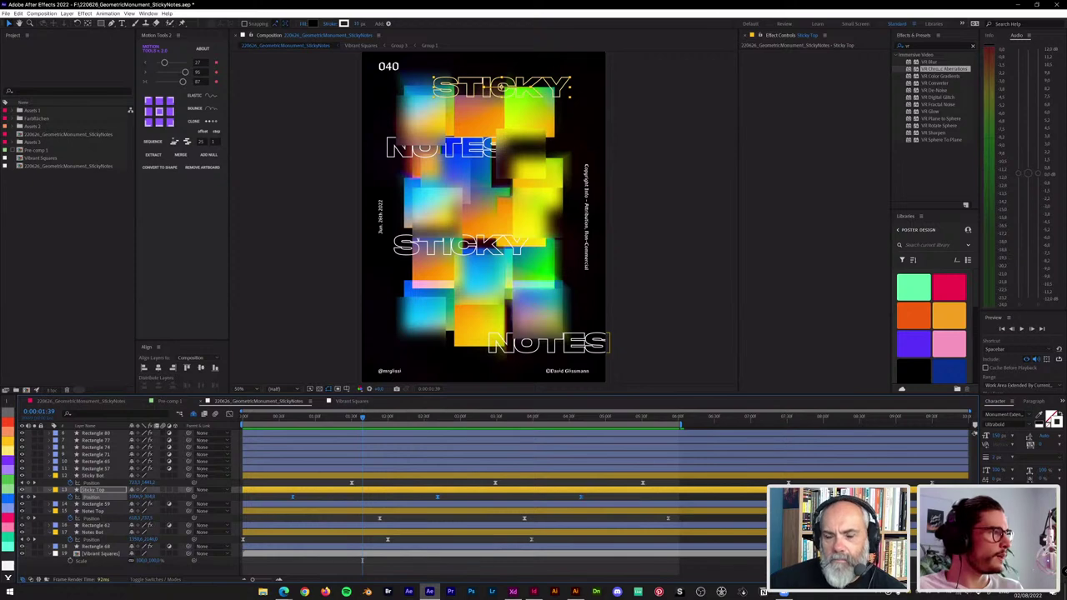
key(alt+Tab)
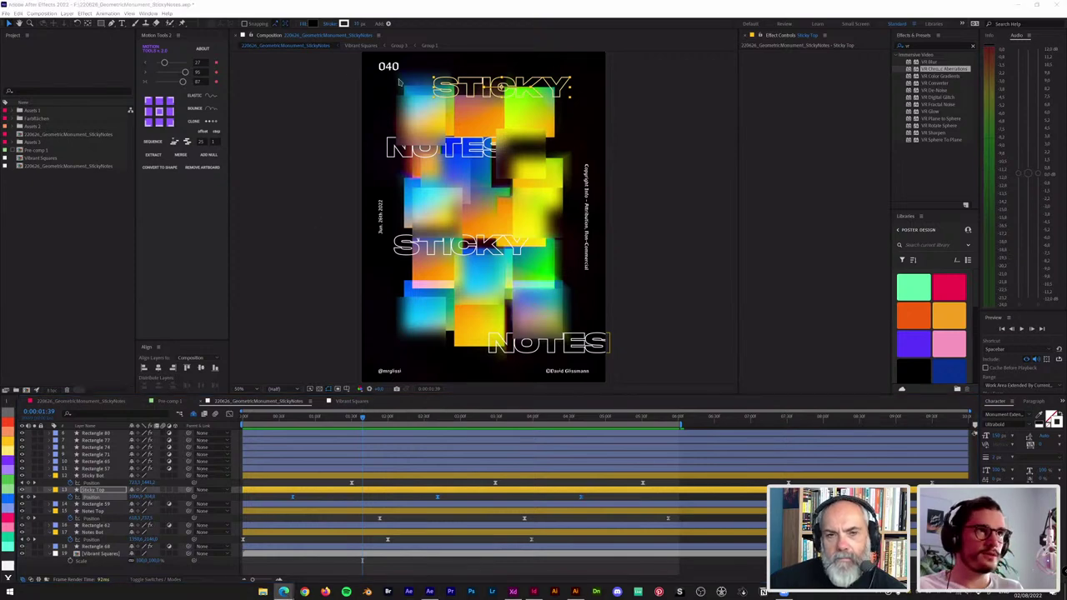
click(398, 74)
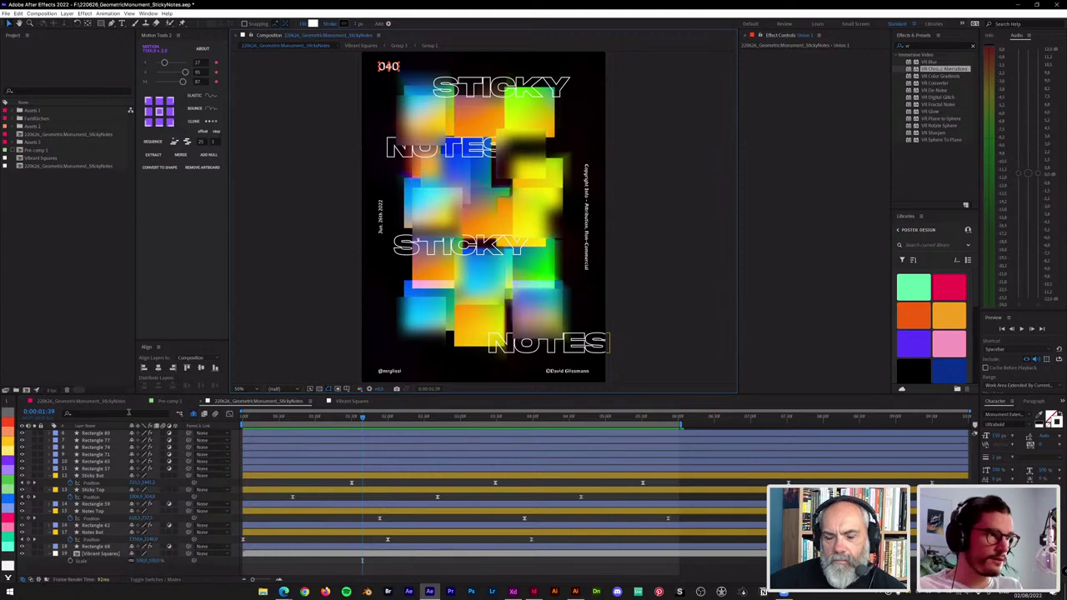
click(129, 413)
text(color)
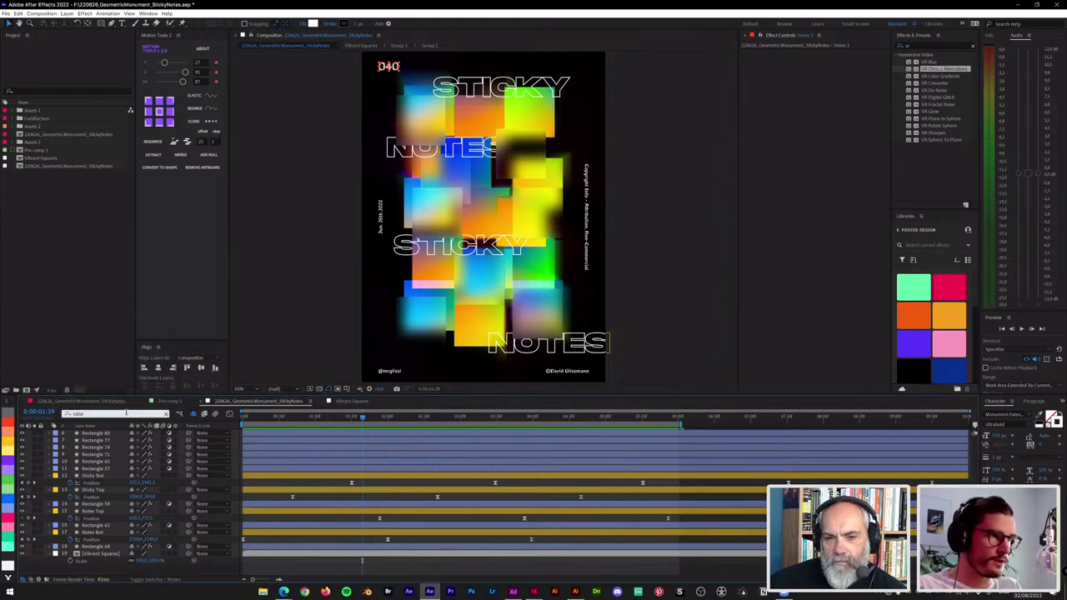
key(Return)
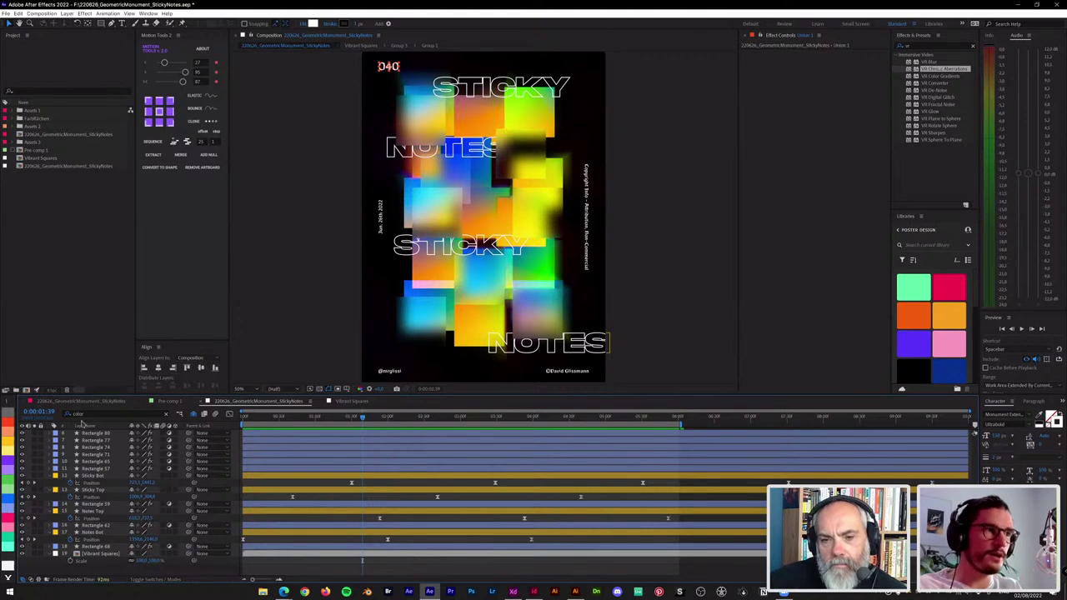
click(97, 434)
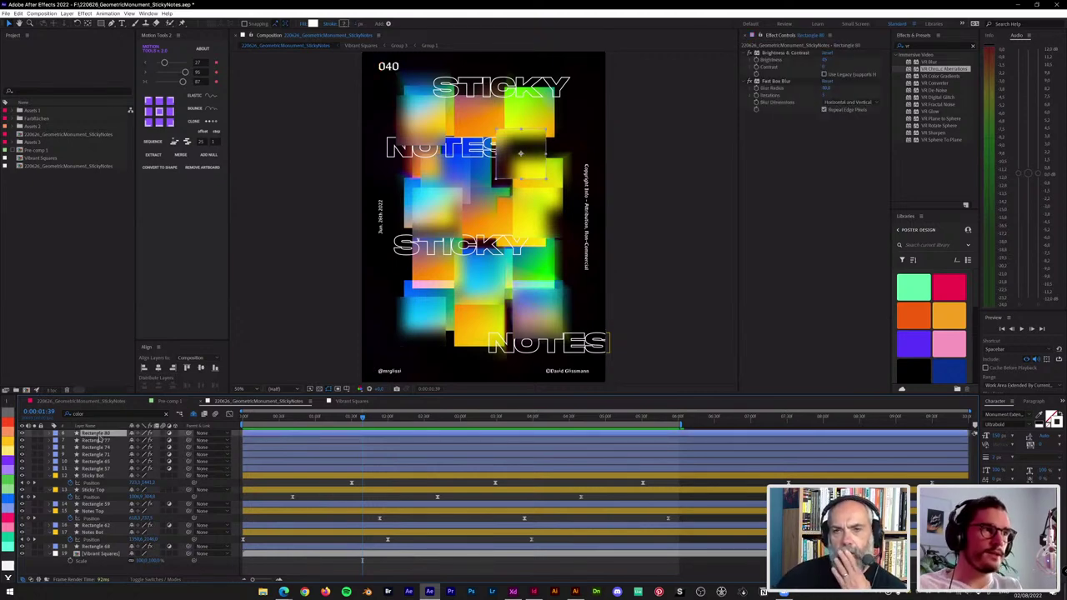
click(167, 415)
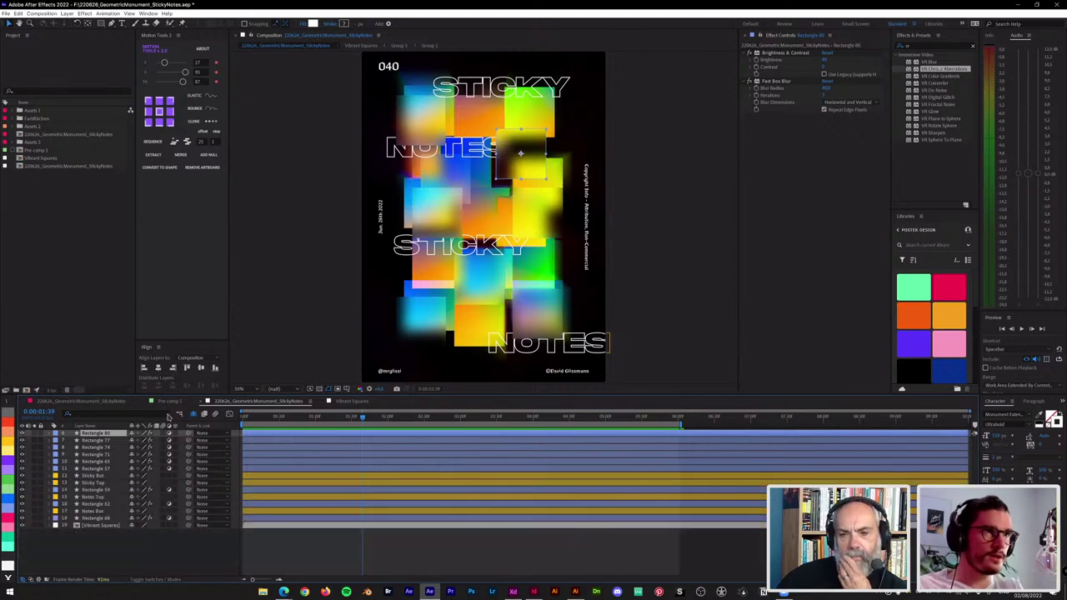
Step: Reveal the hidden small-text layers Path 1 to Union 1 and filter the timeline to their color properties
click(303, 179)
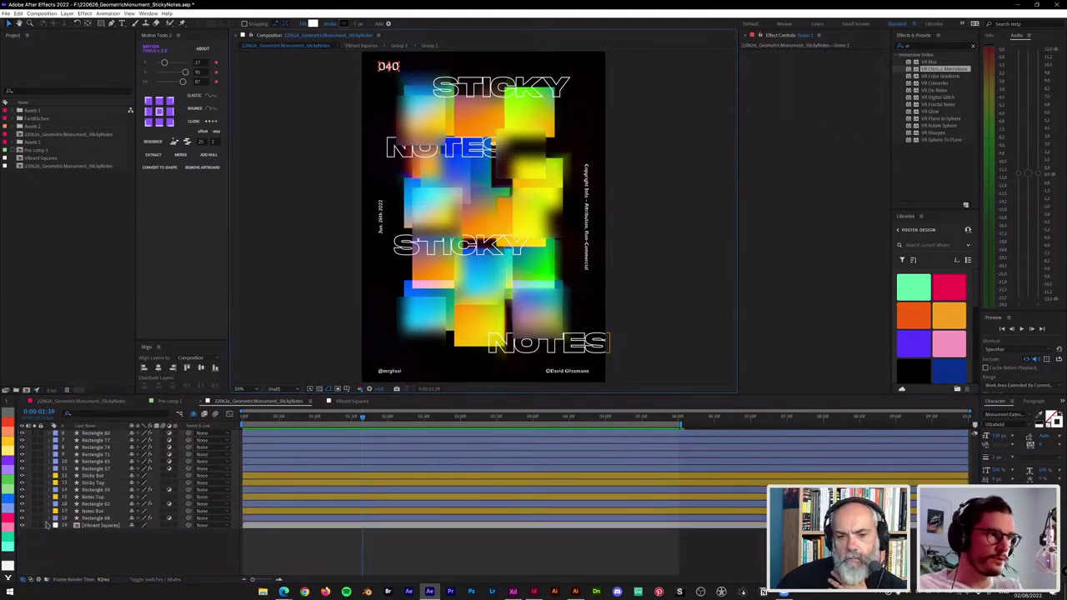
click(194, 414)
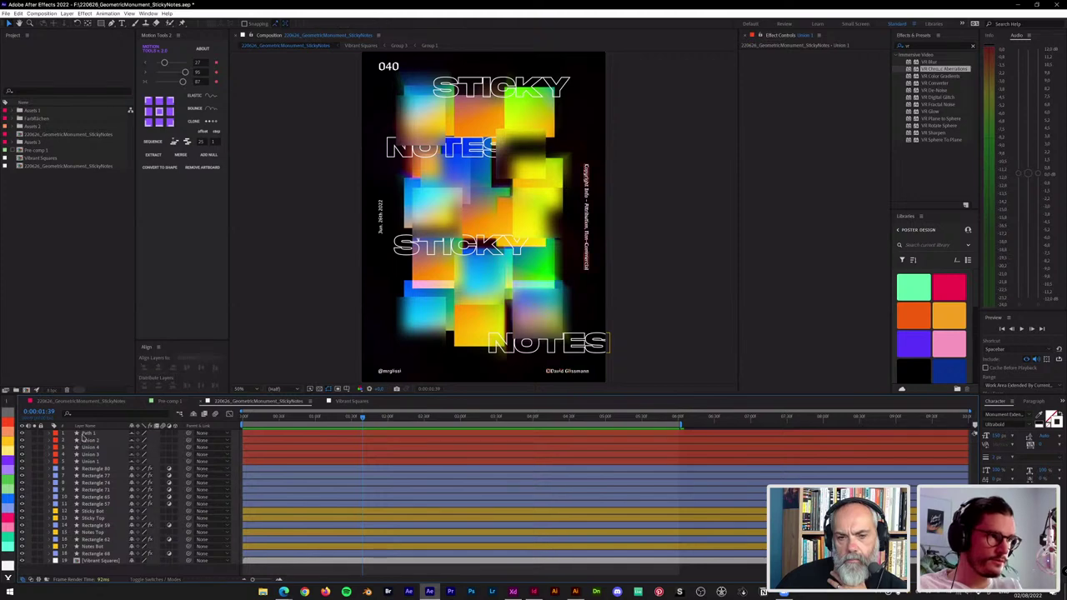
click(385, 67)
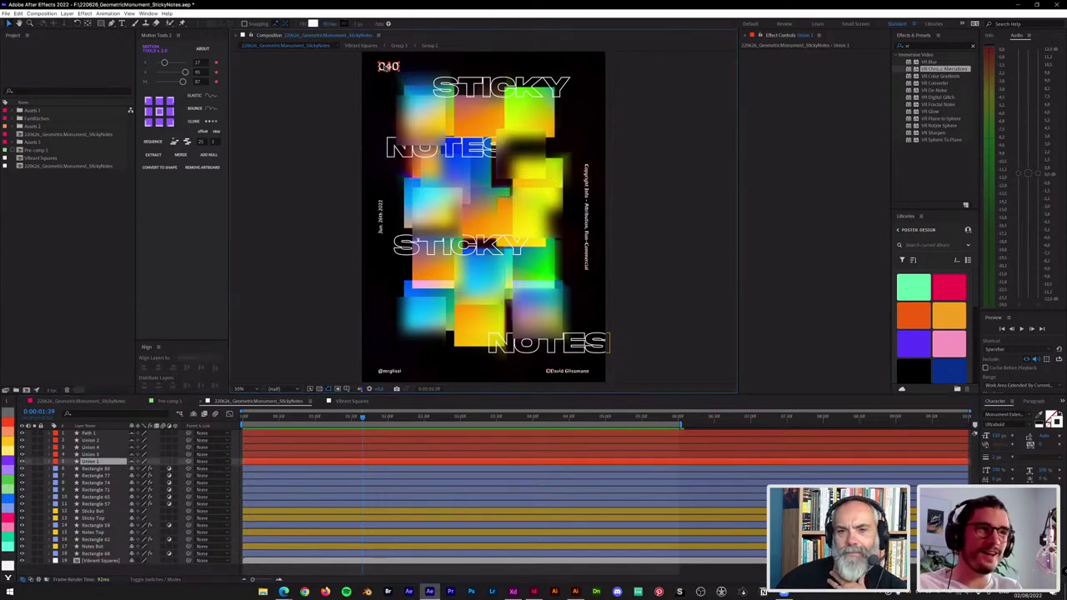
shift+click(88, 434)
click(94, 414)
text(c)
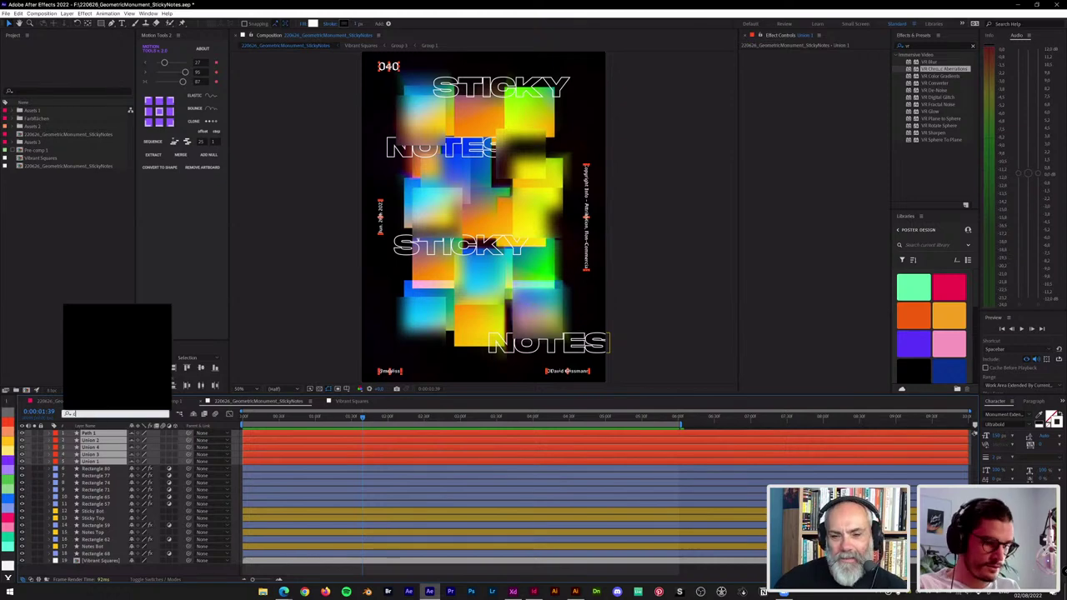
text(color)
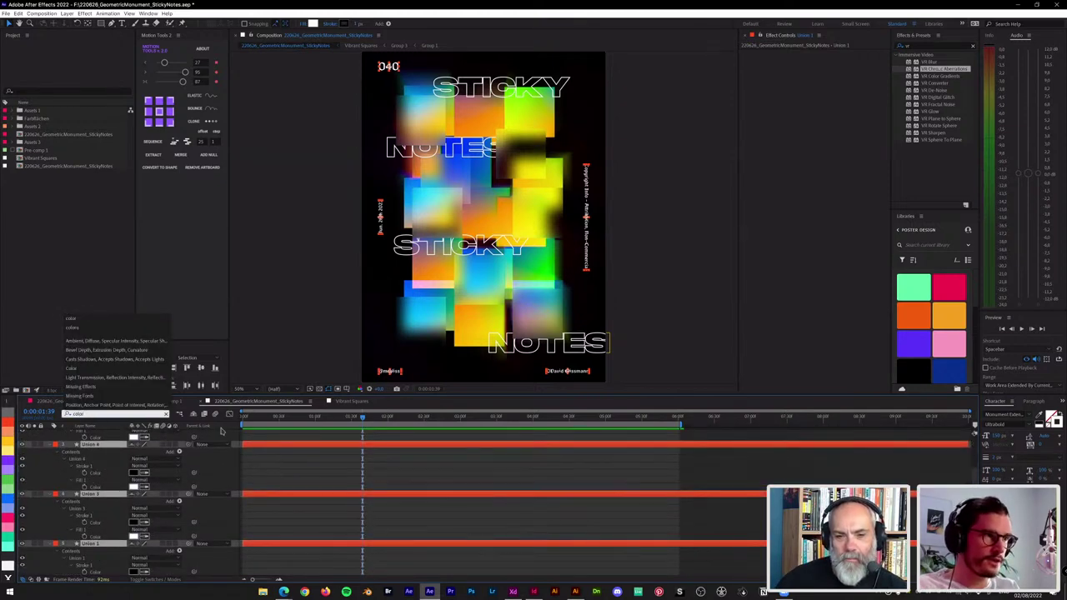
click(224, 436)
scroll(221, 446, up, 3)
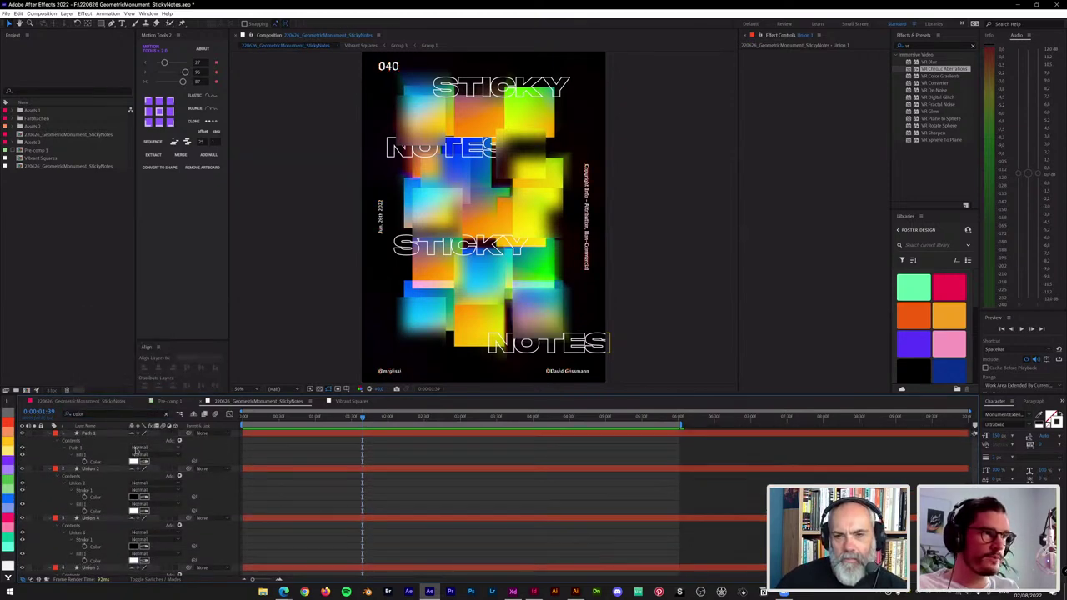
Step: Fill the vertical copyright line (Path 1) with golden yellow sampled from the poster's squares at the first frame
click(177, 452)
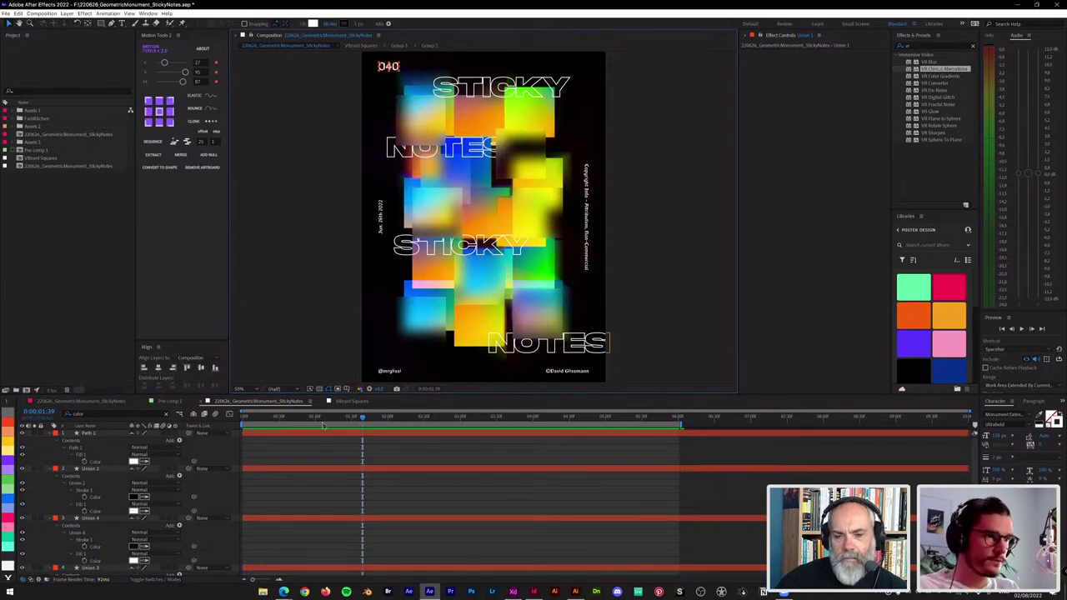
key(Home)
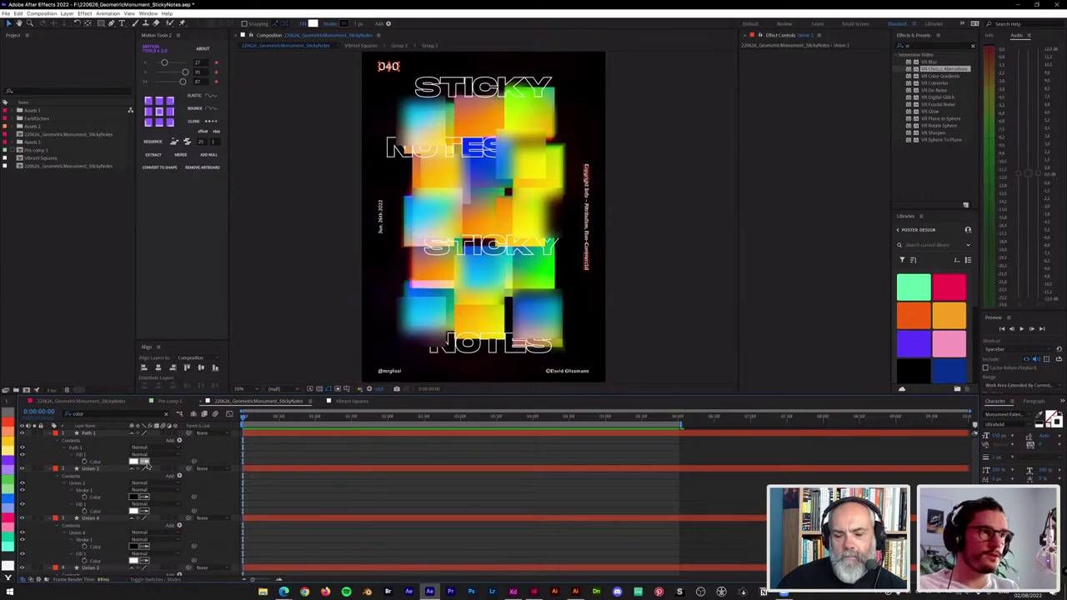
click(146, 462)
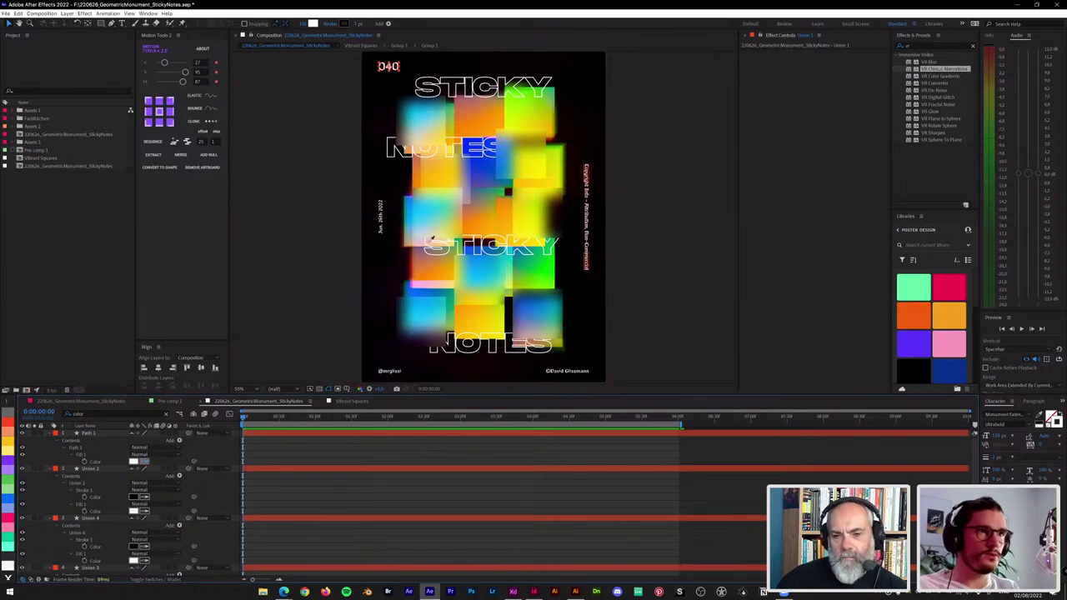
click(526, 176)
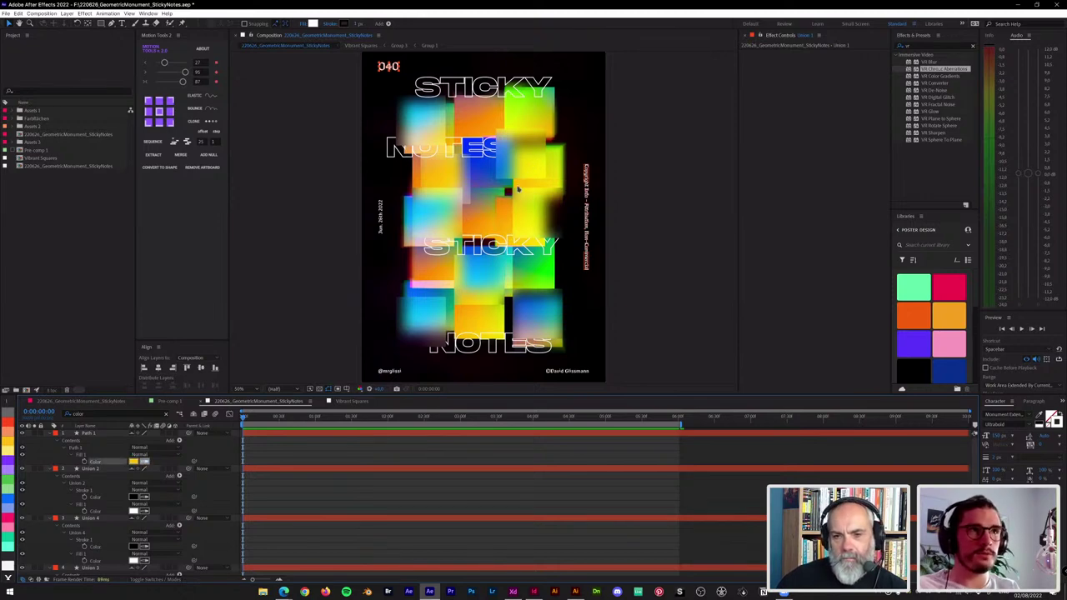
Step: Fill the vertical date text (Union 2) with sampled blue and the bottom-left handle text (Union 4) with sampled green
click(145, 511)
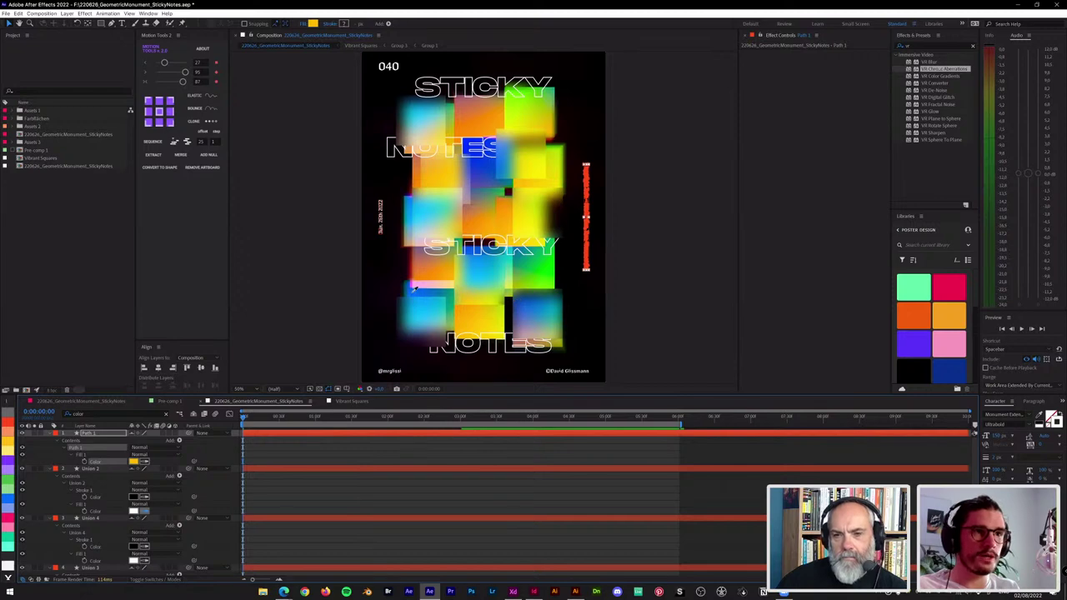
click(413, 287)
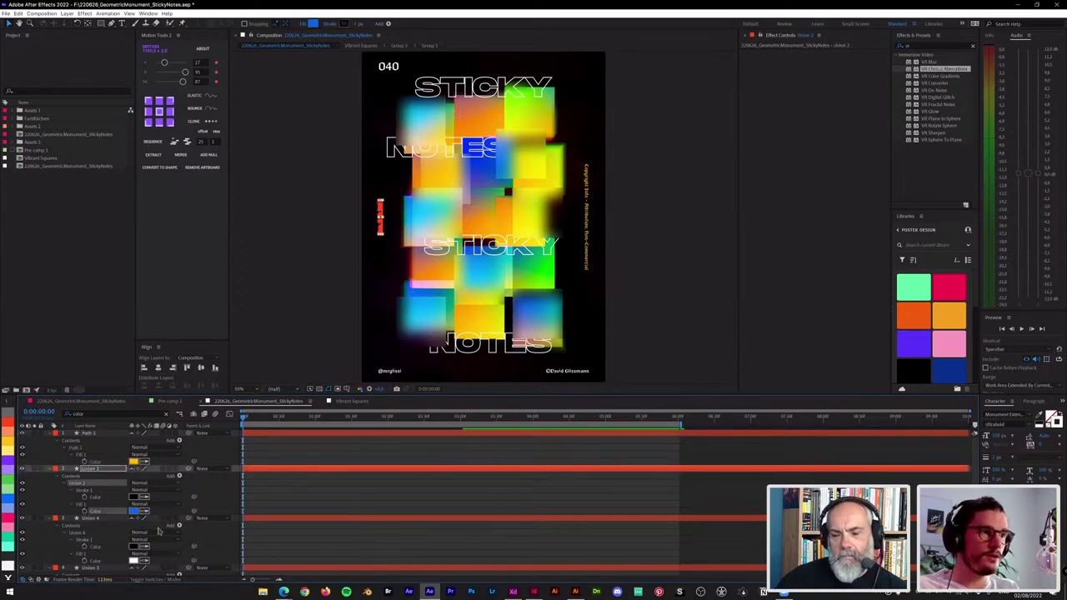
click(539, 284)
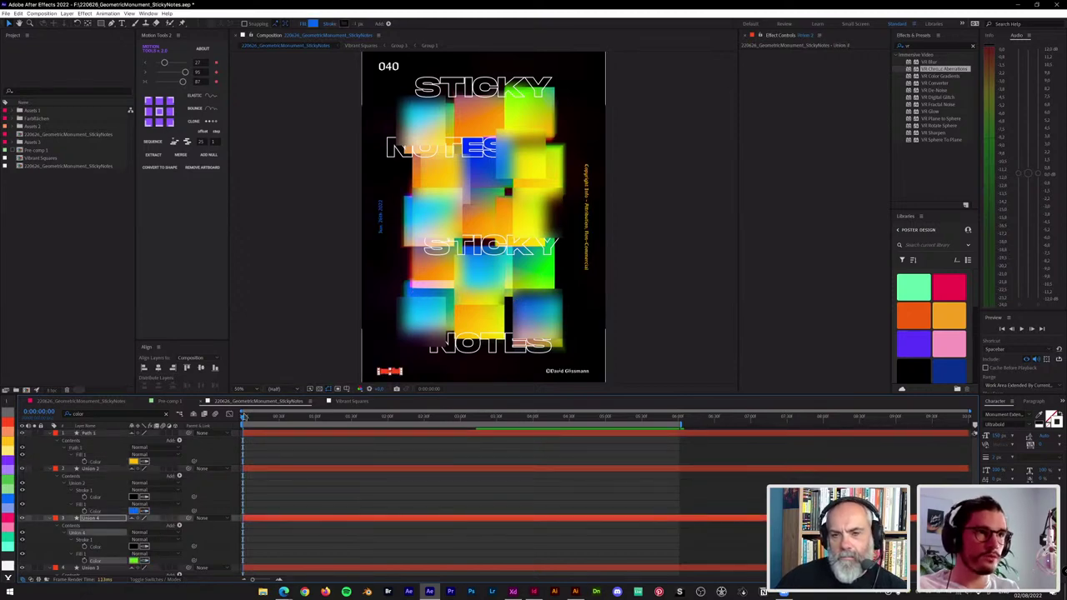
Step: Set the stroke color of the bottom-right credit text (Union 3) to orange sampled from the squares
scroll(146, 560, down, 1)
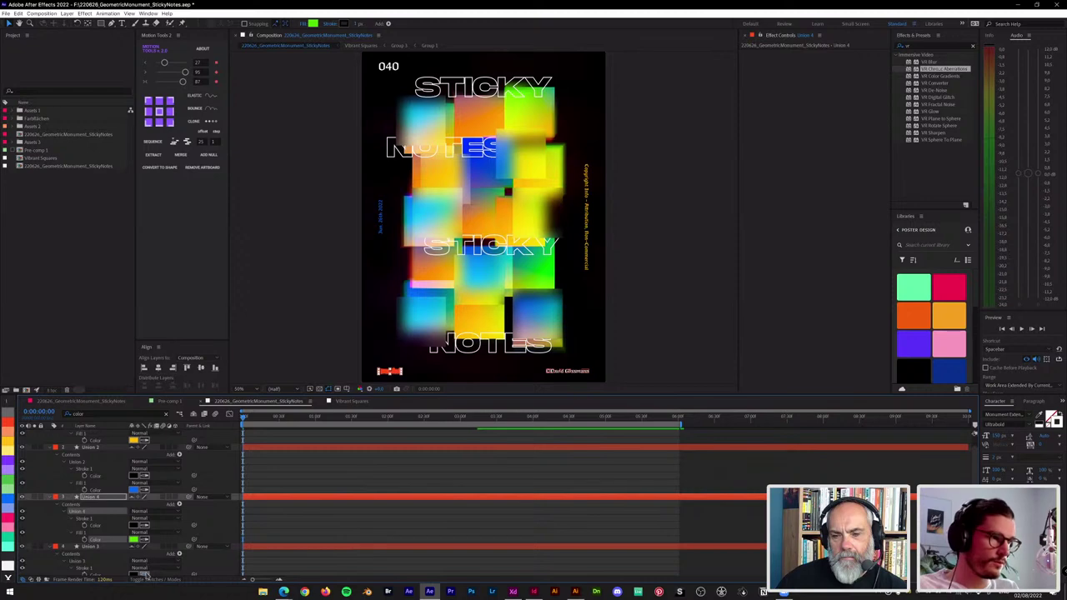
click(144, 574)
click(486, 124)
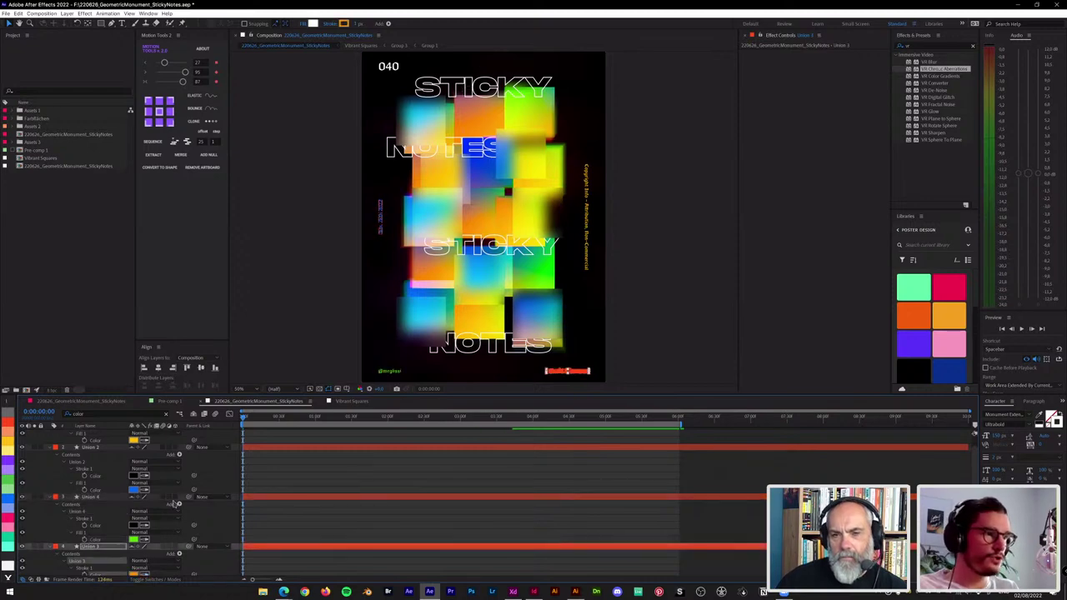
Step: Fill the 040 number (Union 1) with light blue sampled from one of the poster's blue squares
scroll(144, 550, down, 2)
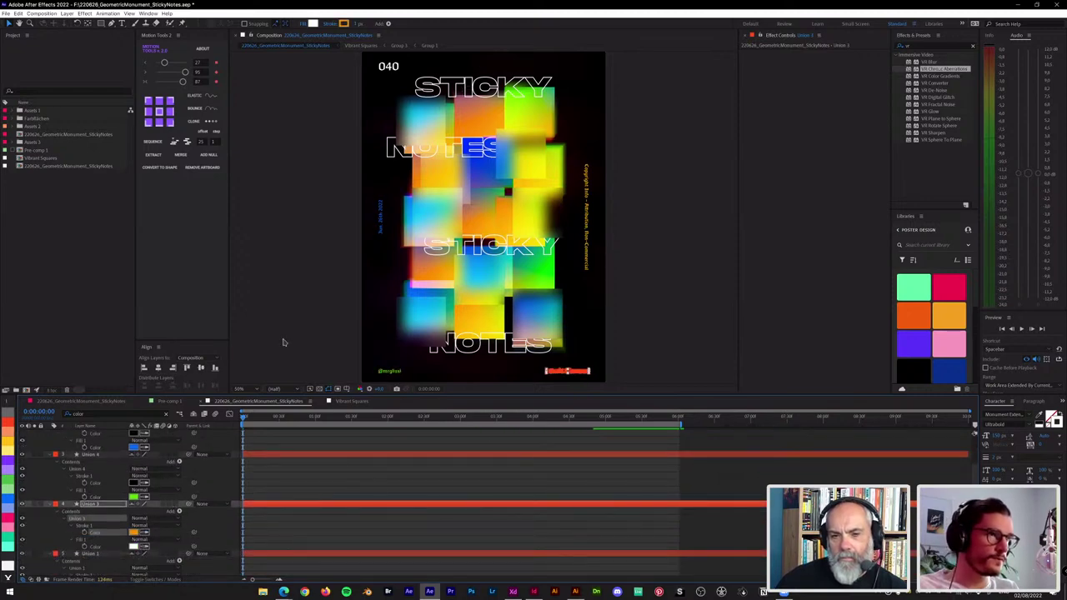
scroll(171, 530, up, 2)
scroll(191, 506, down, 3)
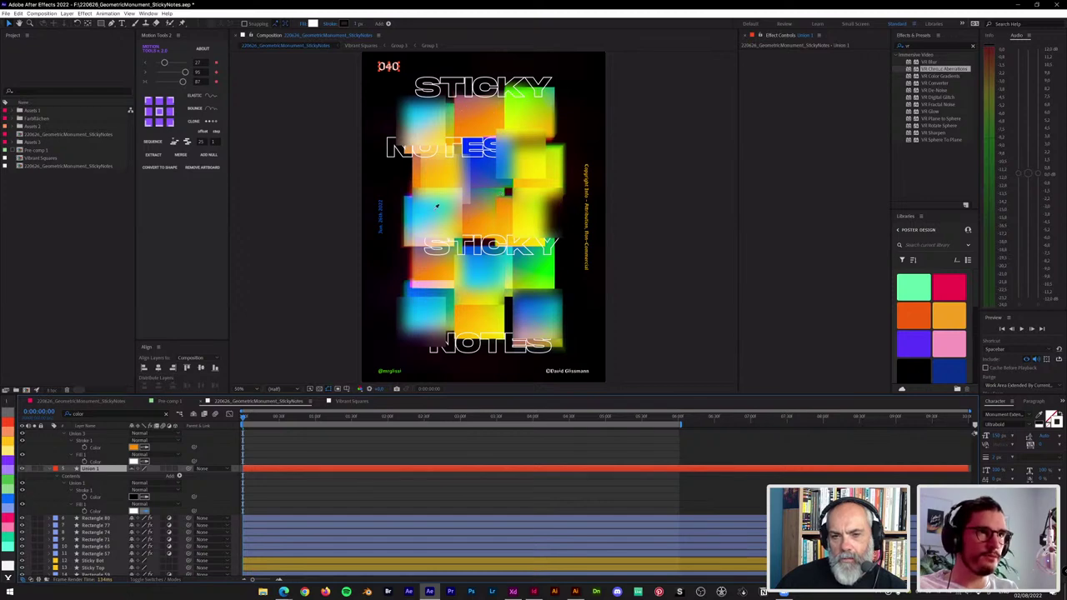
click(423, 314)
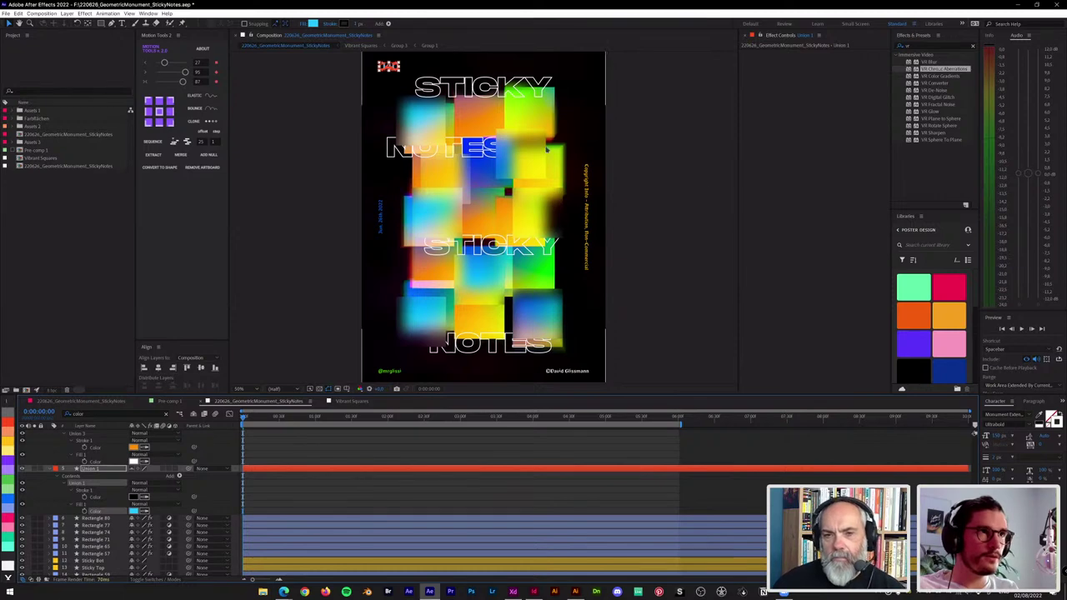
click(720, 198)
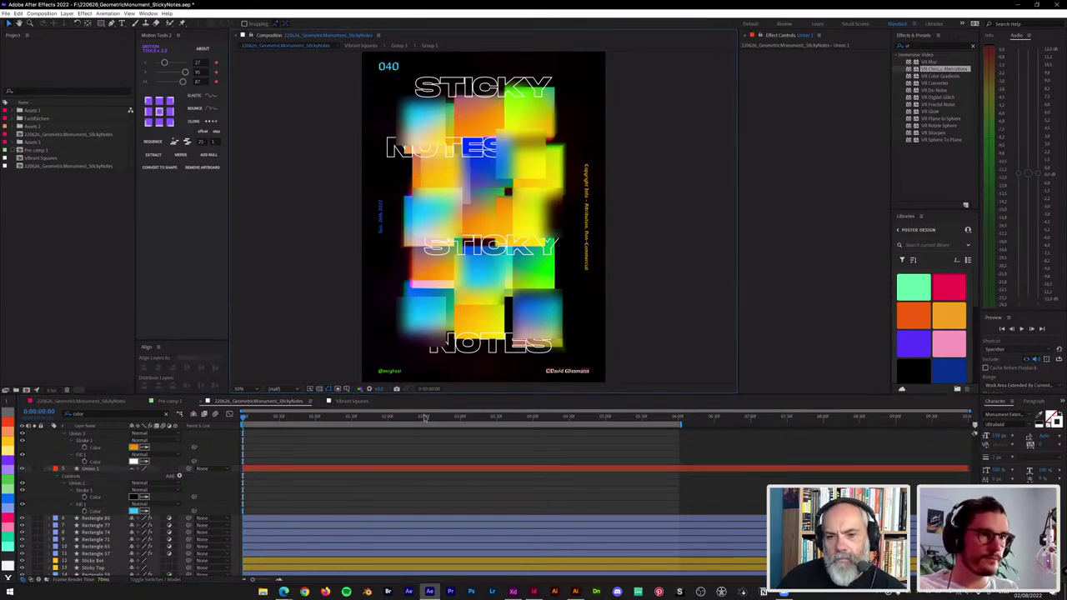
Step: Set the fill color of the bottom-right credit text (Union 3) to the same orange as its stroke
scroll(155, 465, up, 6)
scroll(156, 468, down, 2)
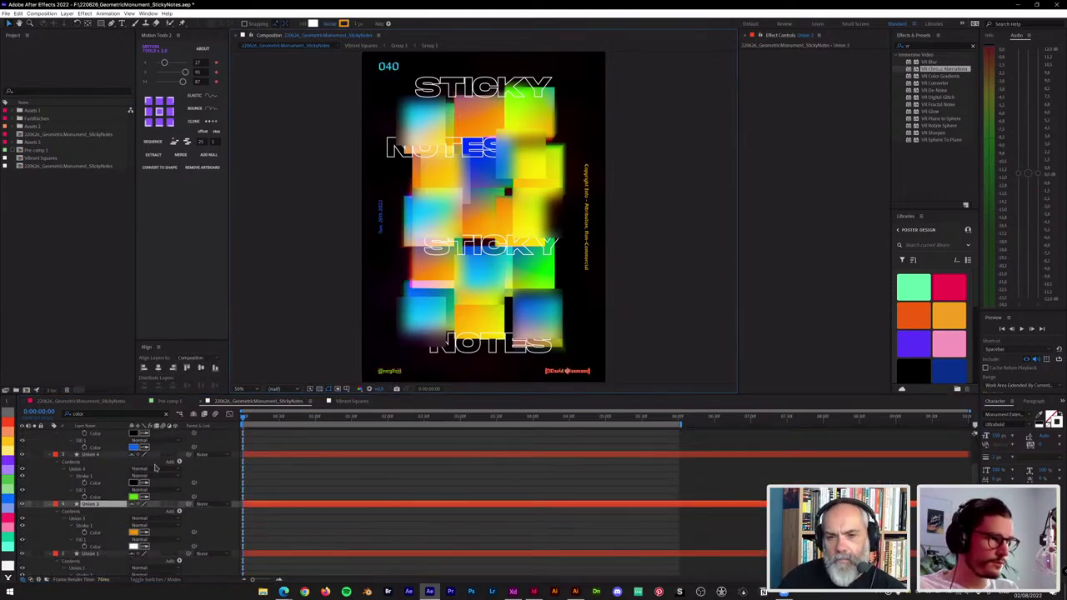
click(142, 546)
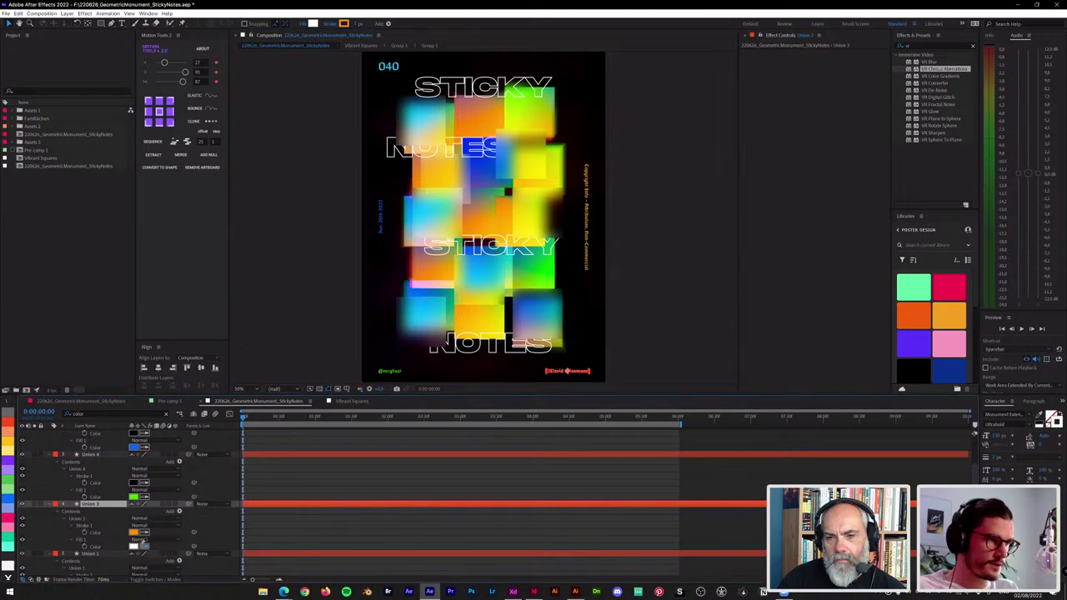
click(133, 546)
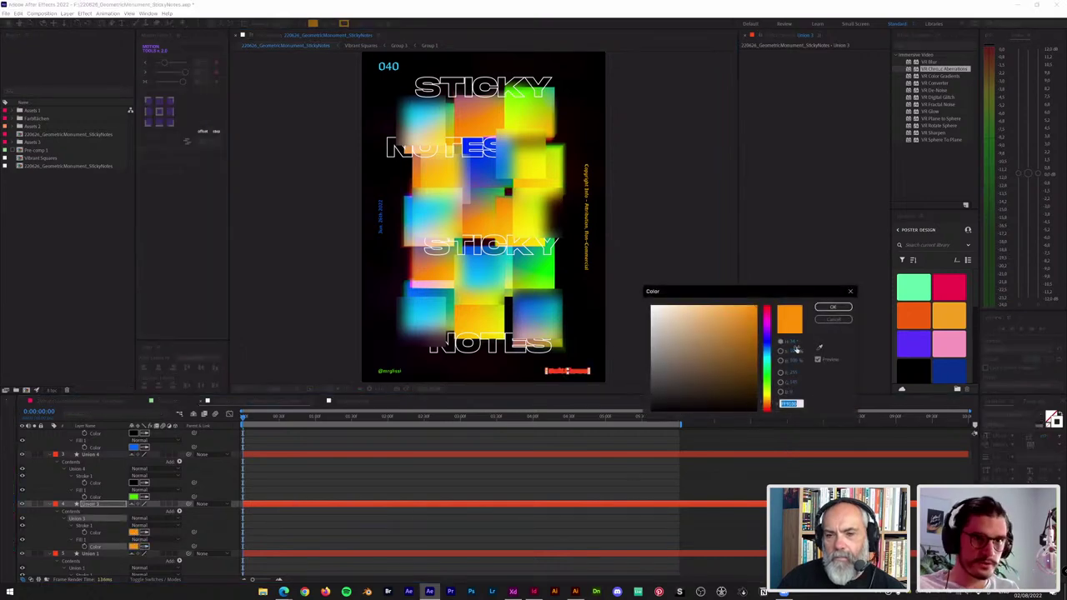
click(834, 320)
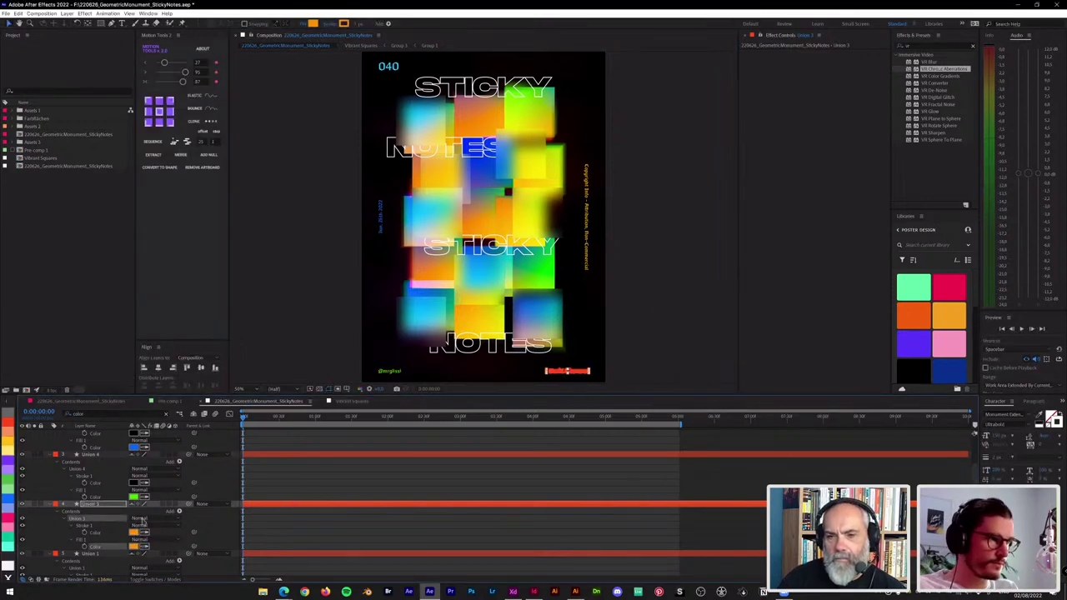
click(616, 343)
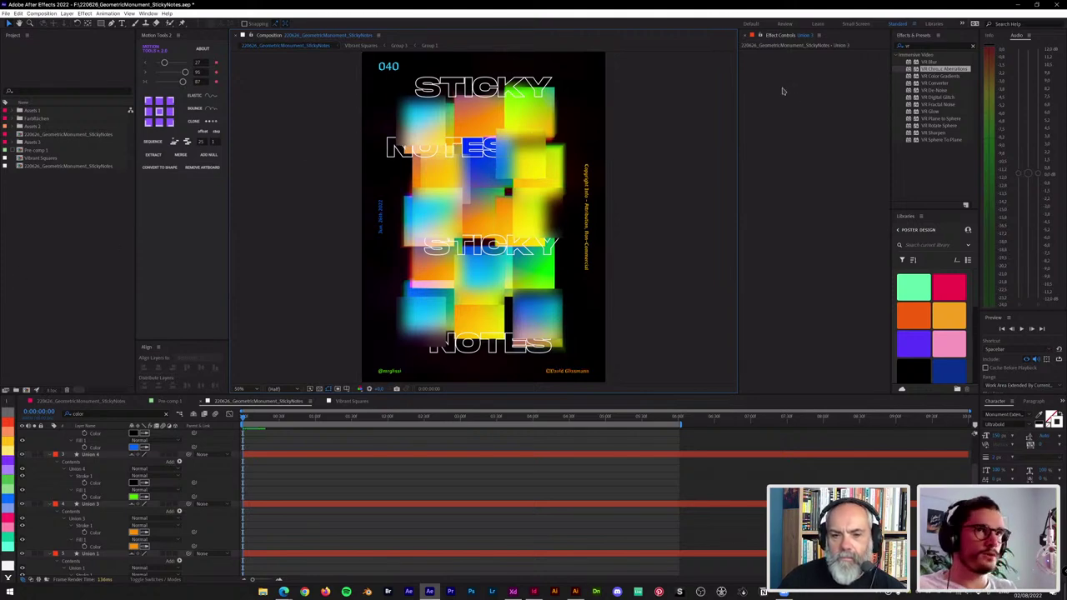
Step: Find the Stylize Glow effect and apply it to the bottom-right credit text layer (Union 3)
click(890, 46)
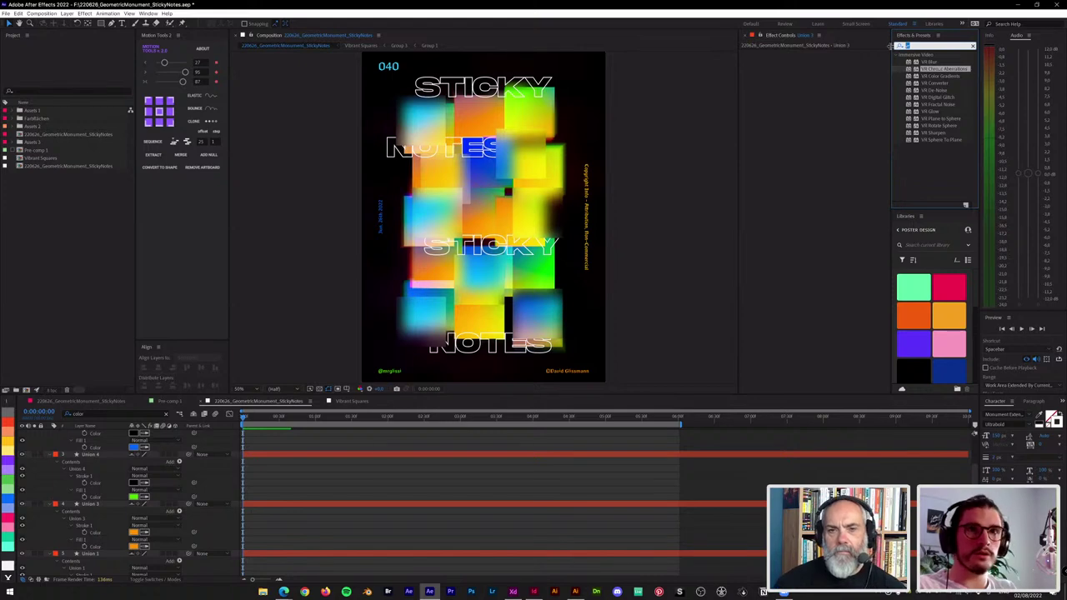
text(flow)
text(glow)
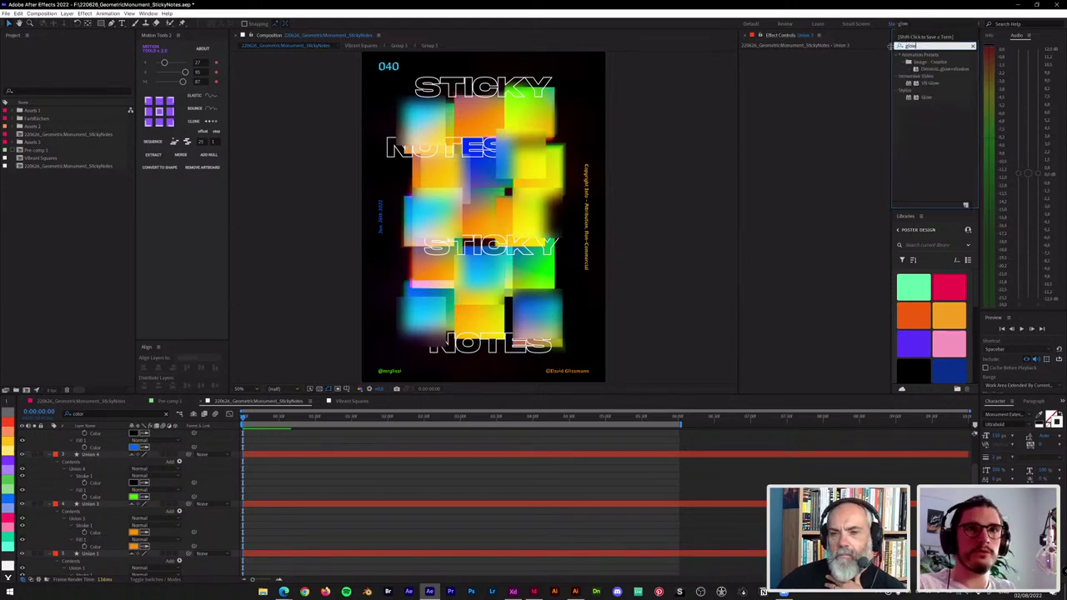
drag(931, 98, 784, 92)
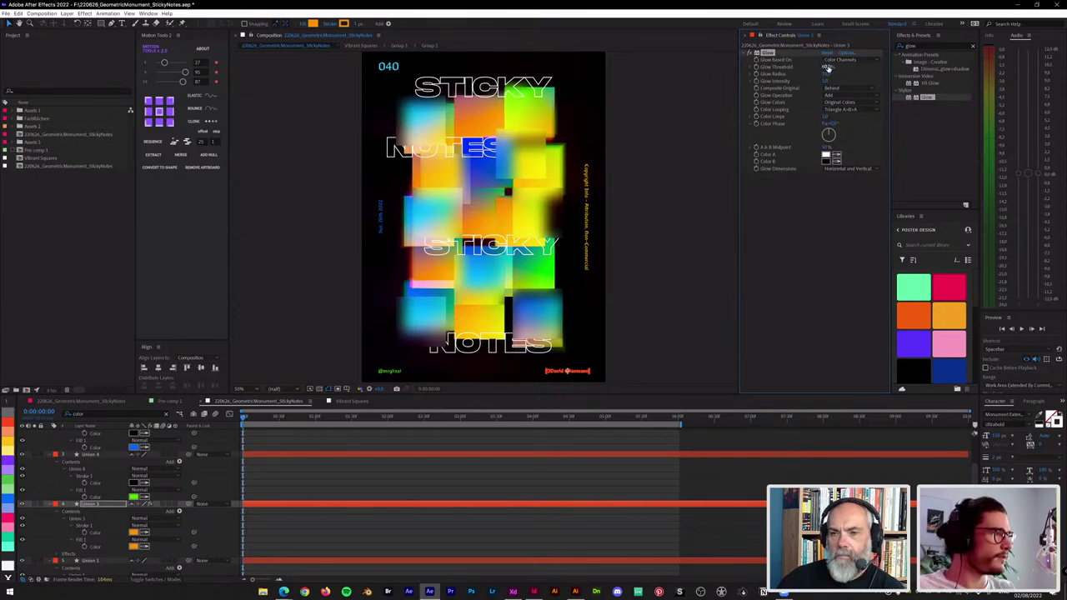
Step: Set the Glow on the bottom-right credit text (Union 3) to a 20% threshold and a radius of 100
click(828, 68)
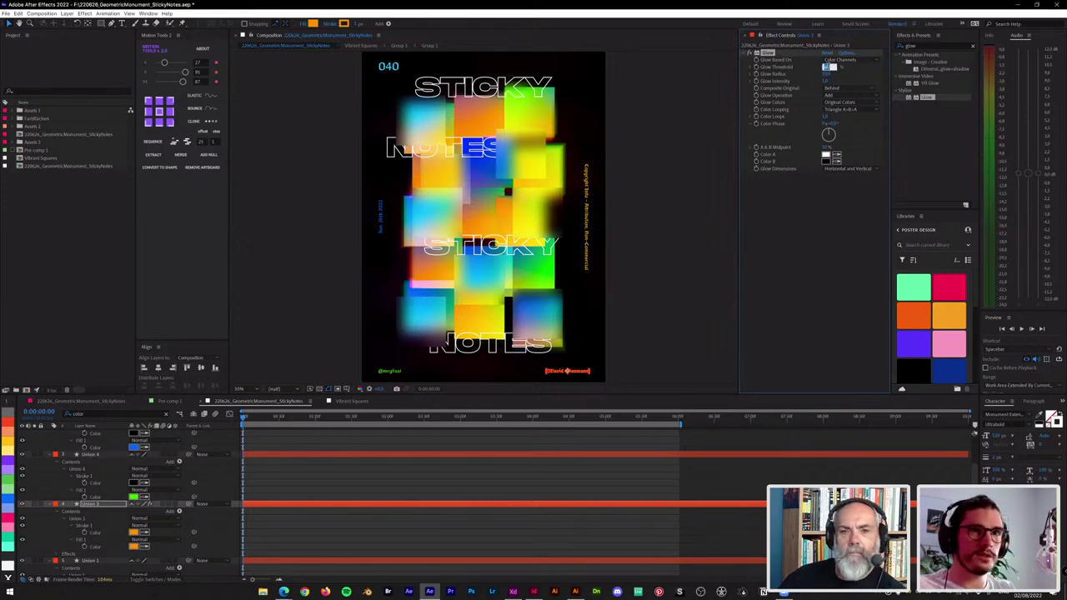
text(20)
key(Return)
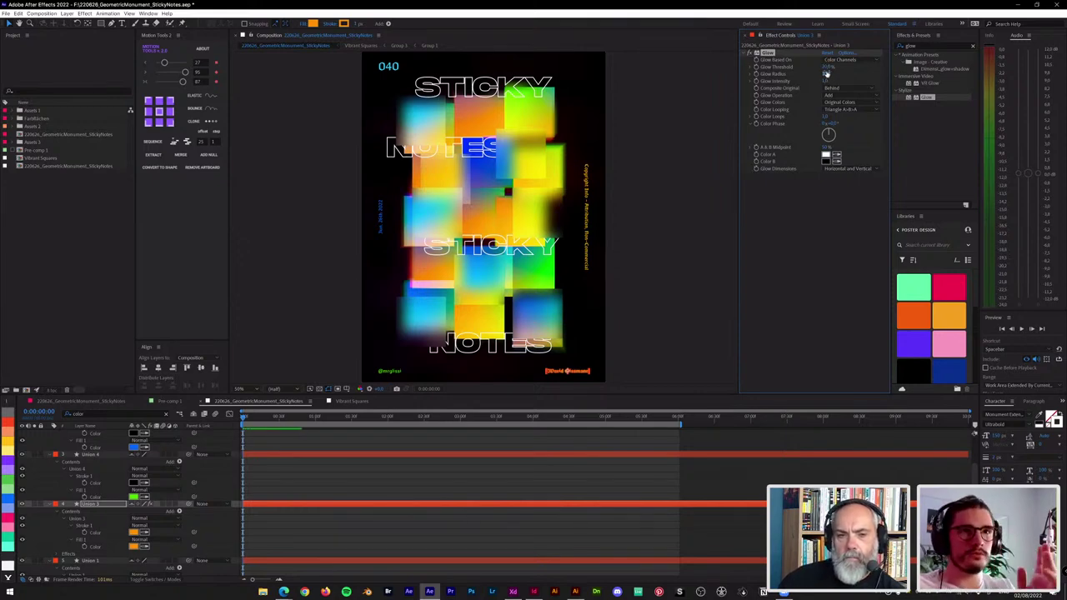
click(825, 73)
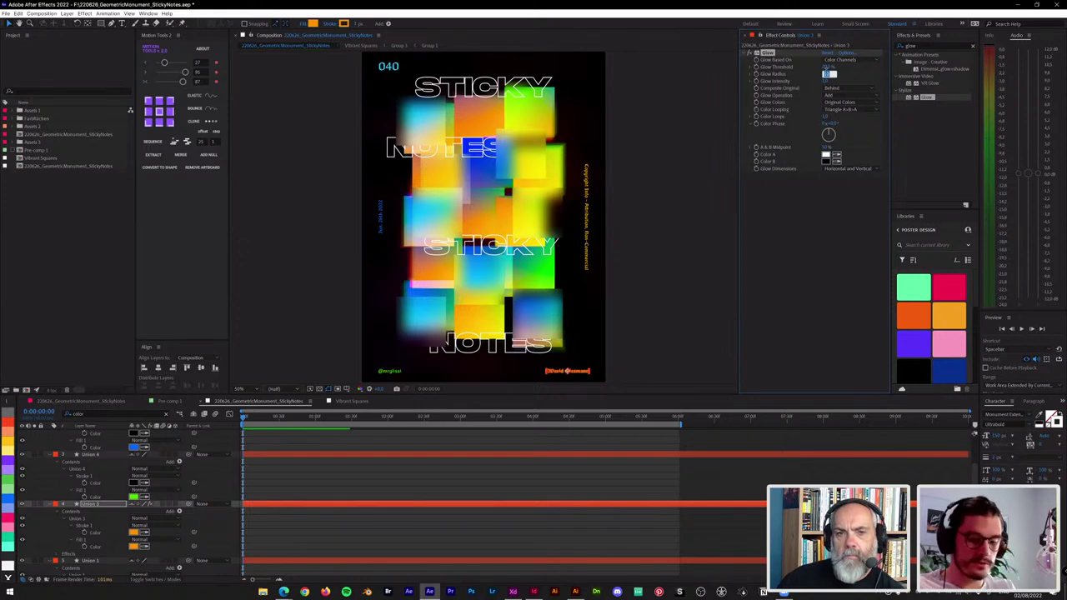
text(100)
key(Return)
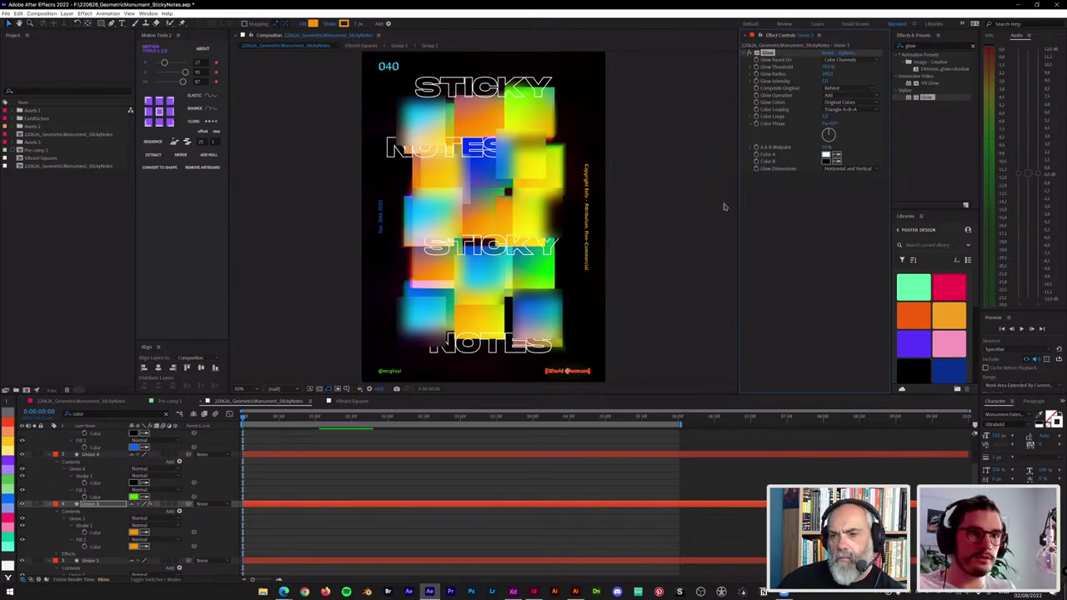
click(709, 142)
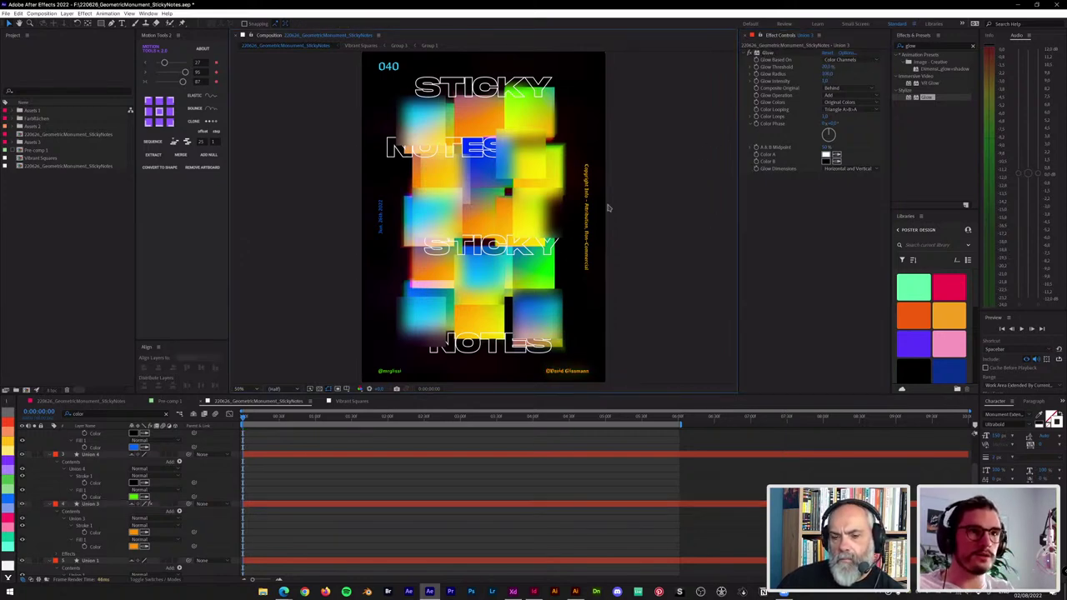
Step: Copy the Glow effect from Union 3 to the other small texts: Union 4, Union 2, Path 1 and Union 1
click(94, 504)
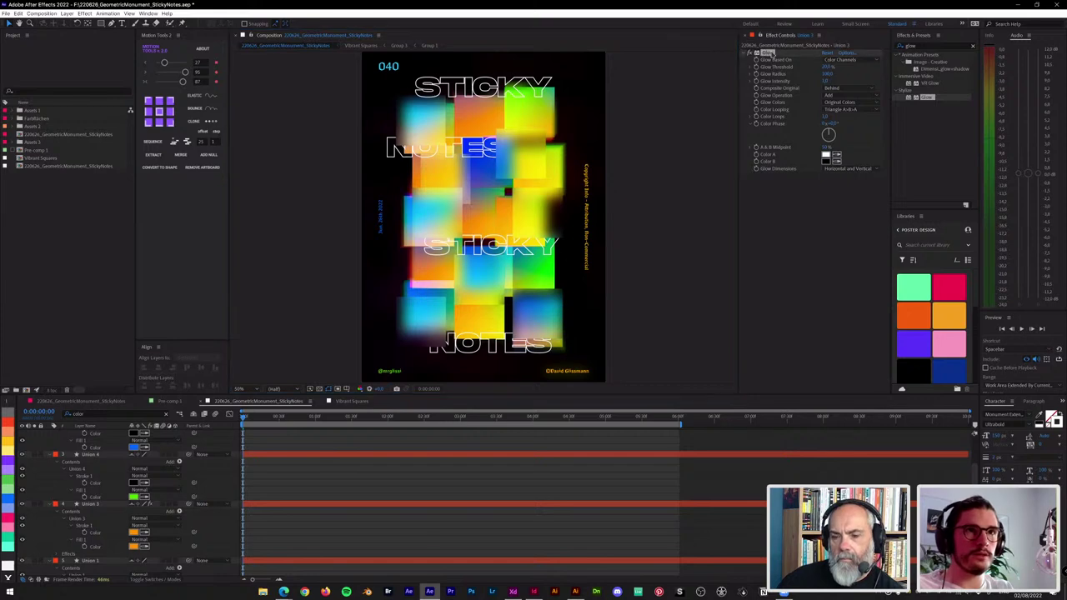
click(91, 455)
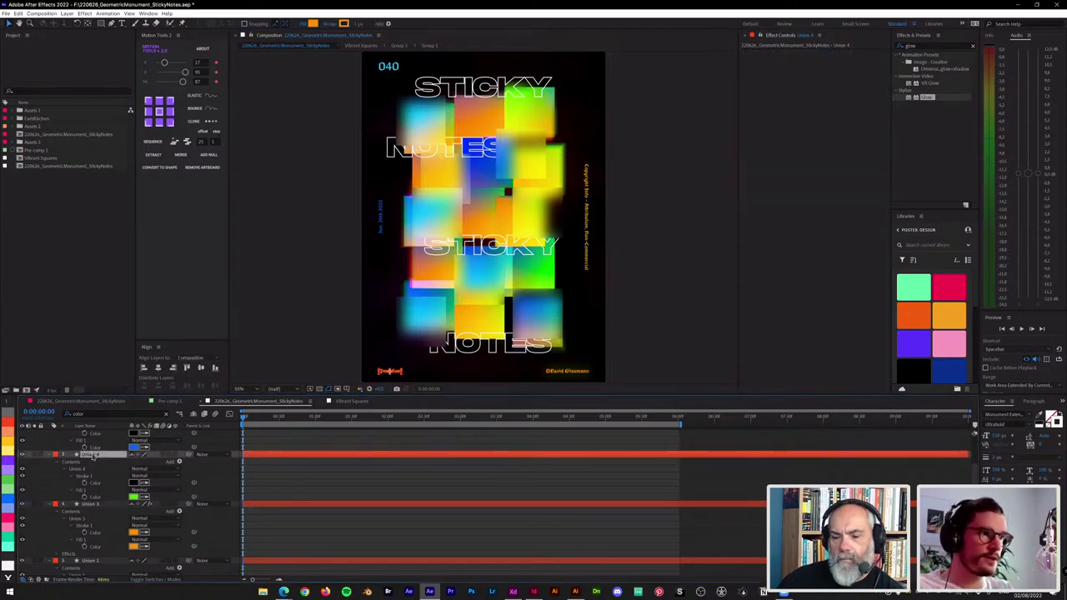
key(ctrl+v)
scroll(94, 465, up, 1)
scroll(93, 463, up, 2)
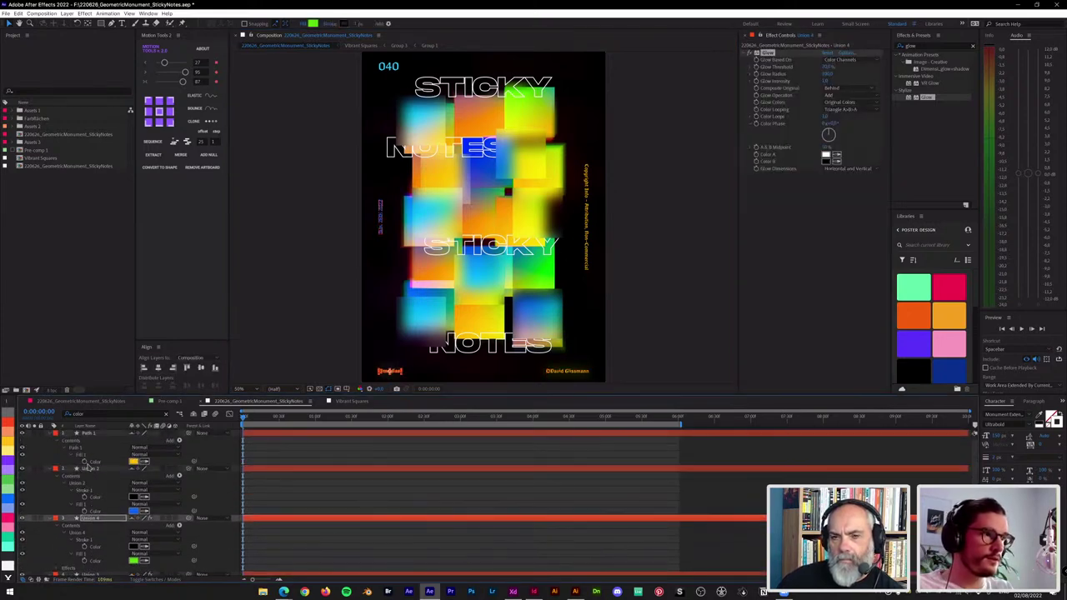
click(91, 468)
key(ctrl+v)
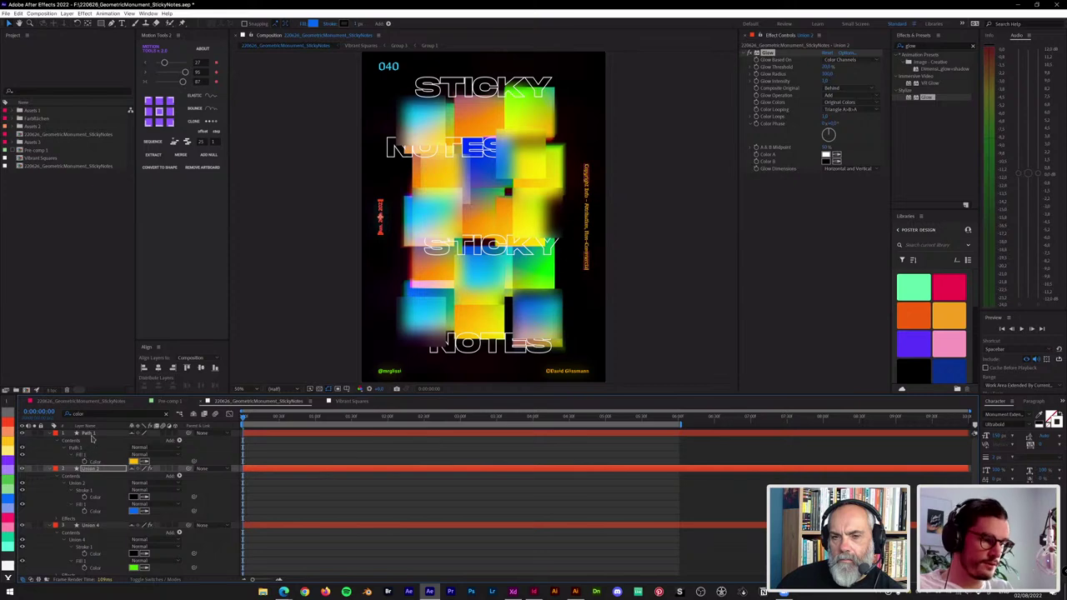
click(92, 434)
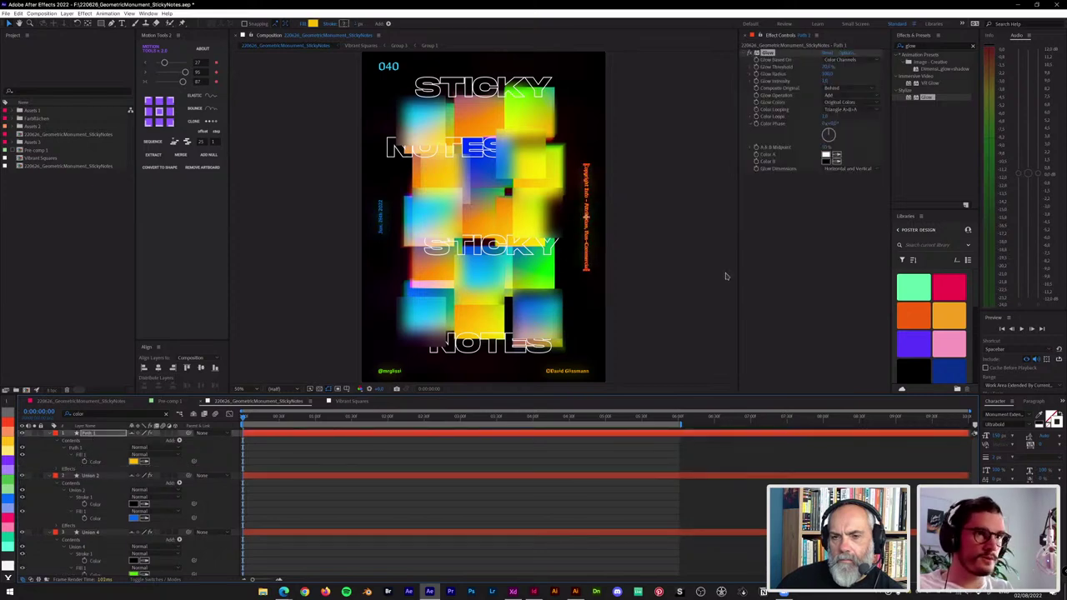
click(389, 69)
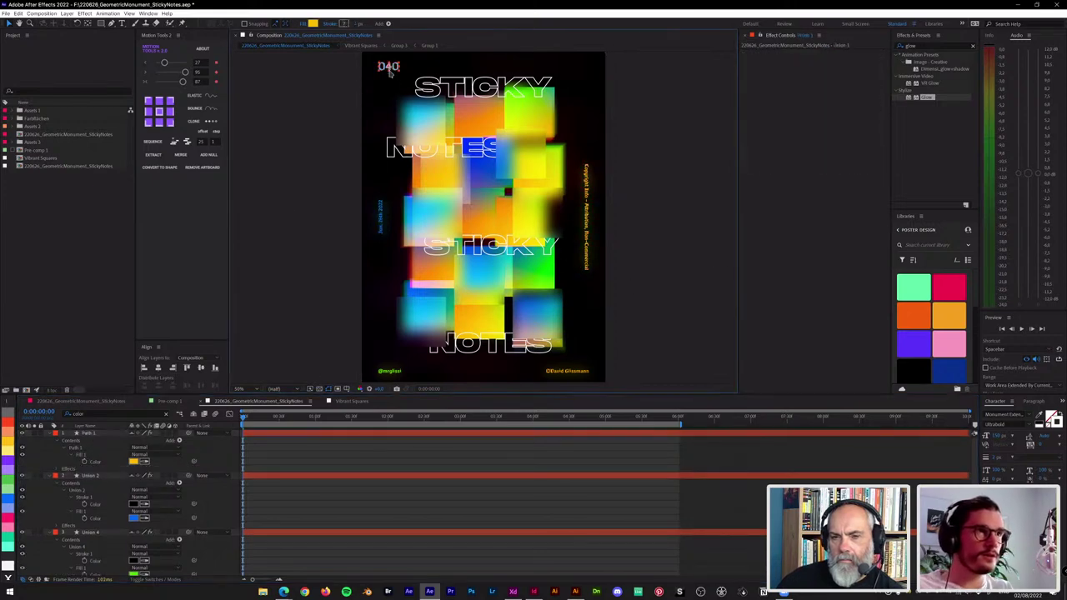
scroll(167, 501, down, 3)
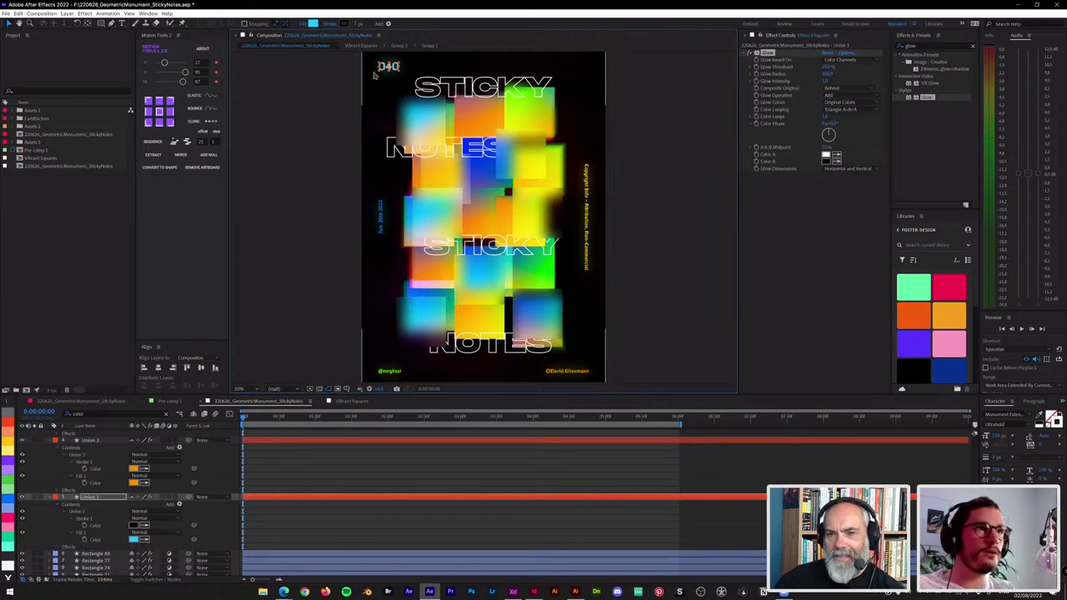
click(286, 172)
Step: Set the Glow threshold of the vertical date text (Union 2) to 10%
drag(525, 117, 523, 128)
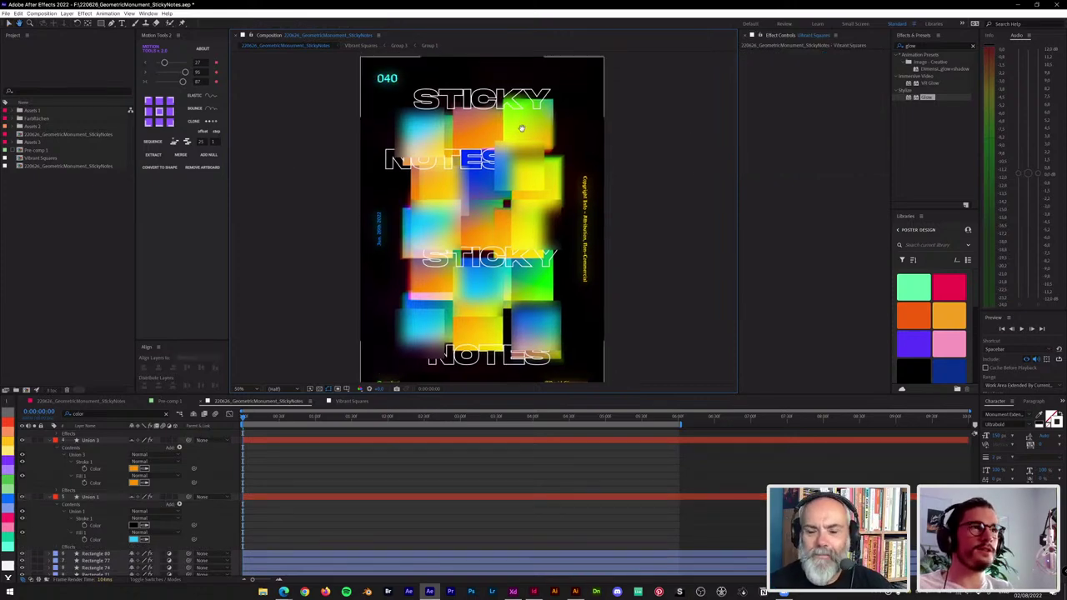
scroll(397, 91, up, 1)
drag(394, 104, 516, 332)
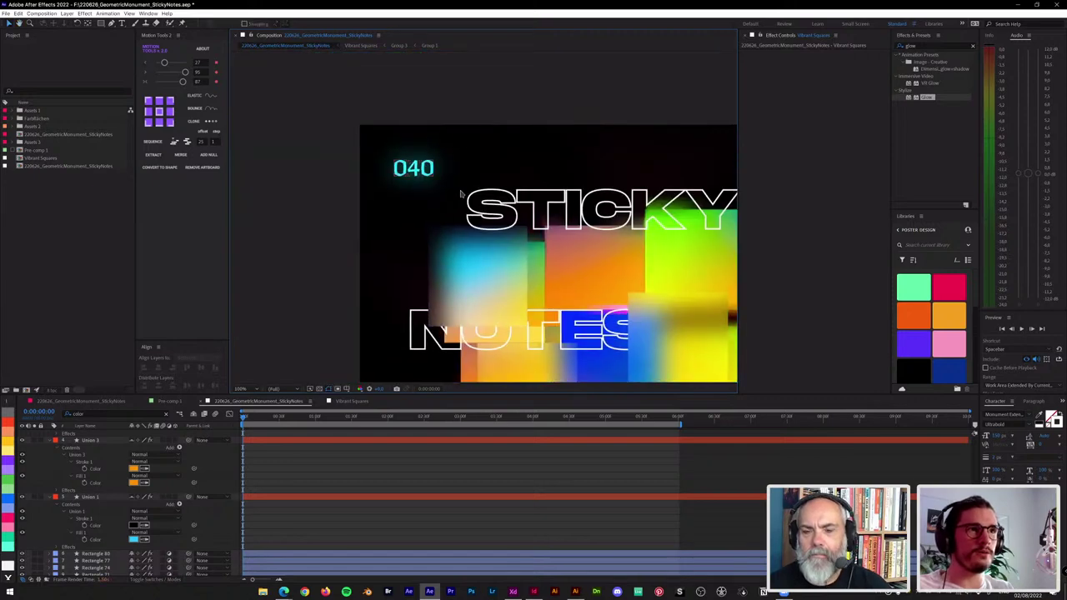
scroll(468, 220, down, 1)
drag(441, 342, 406, 244)
scroll(406, 248, up, 1)
click(331, 260)
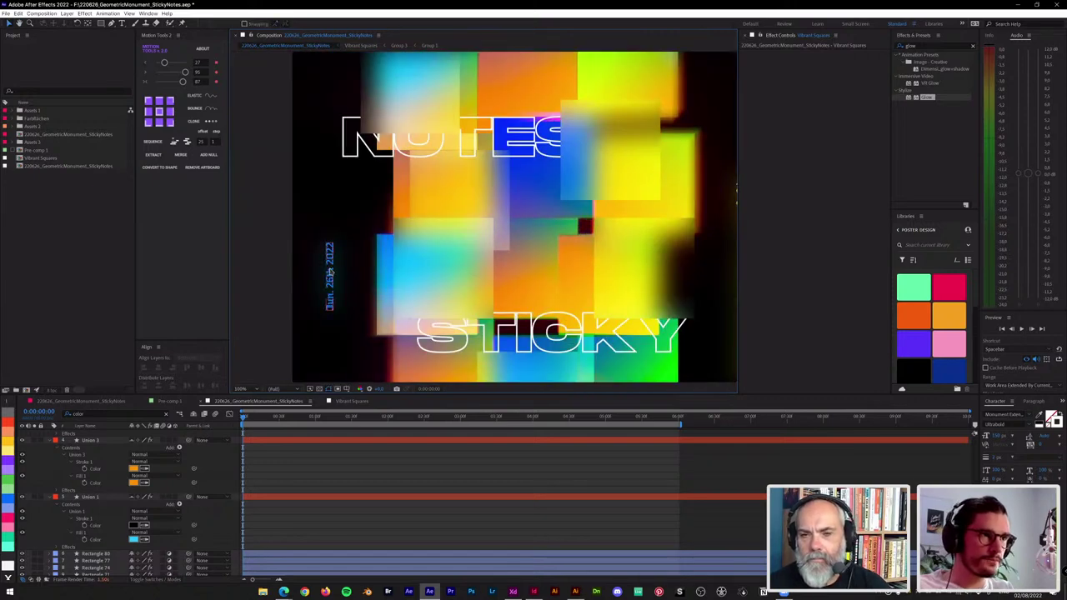
click(829, 68)
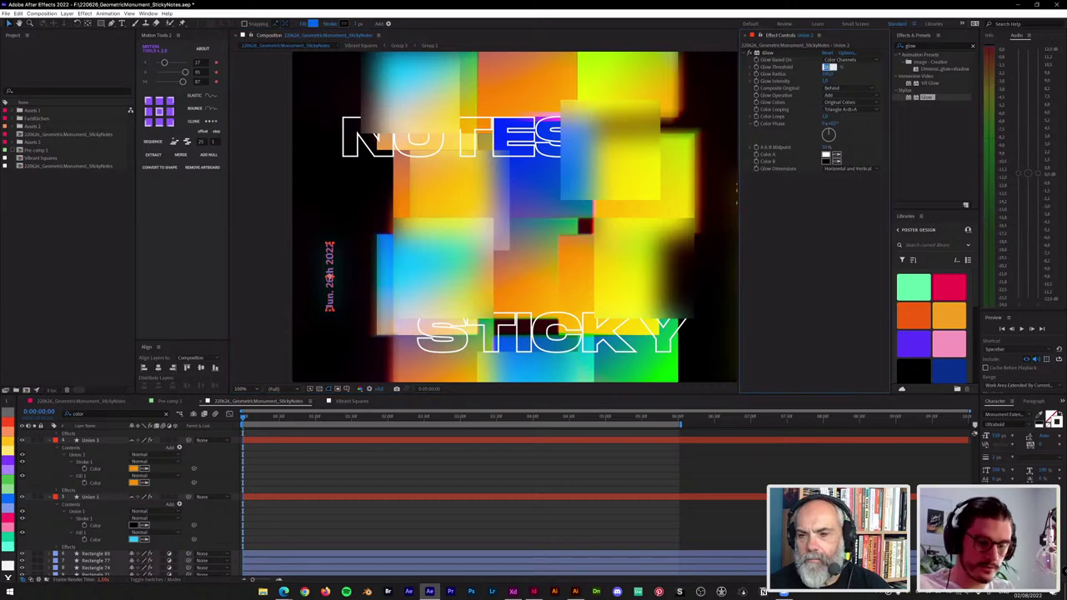
text(10)
key(Return)
click(298, 244)
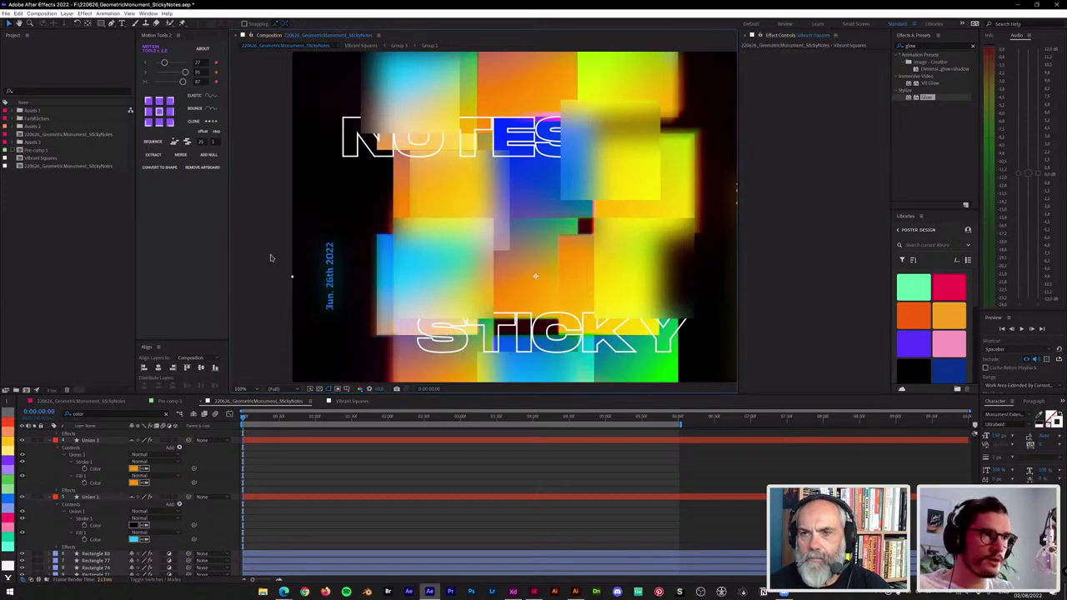
Step: Duplicate the Glow effect on the vertical date text (Union 2) to strengthen its glow
click(332, 260)
click(828, 73)
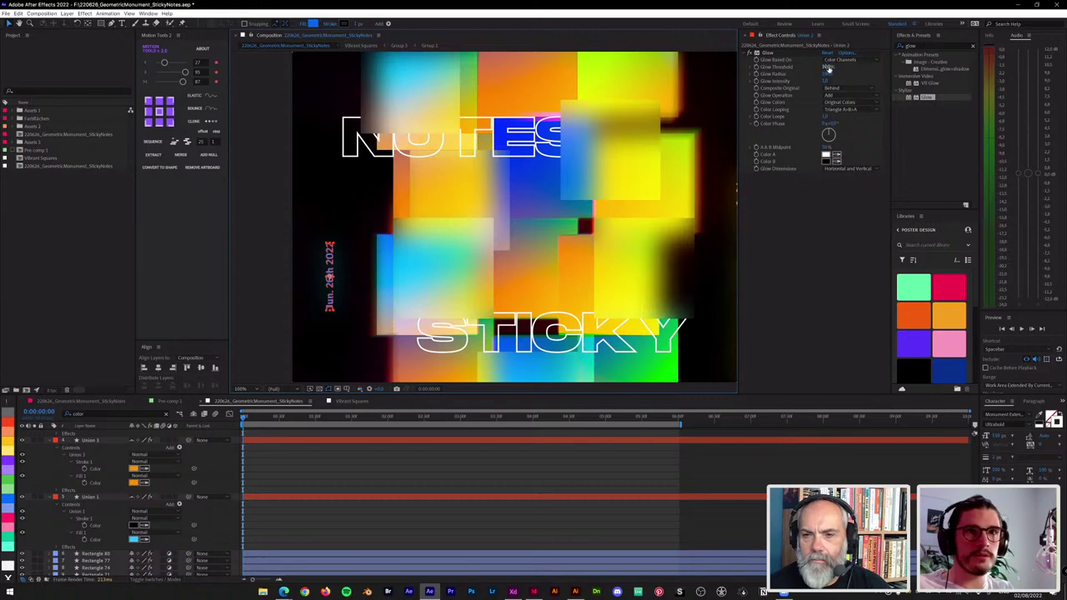
key(Return)
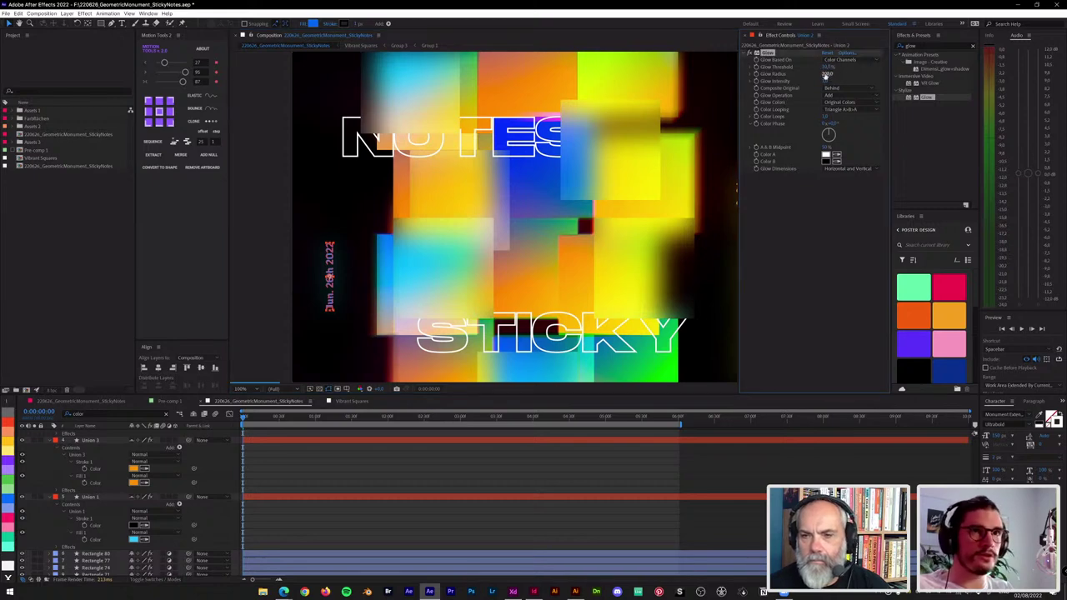
key(ctrl+d)
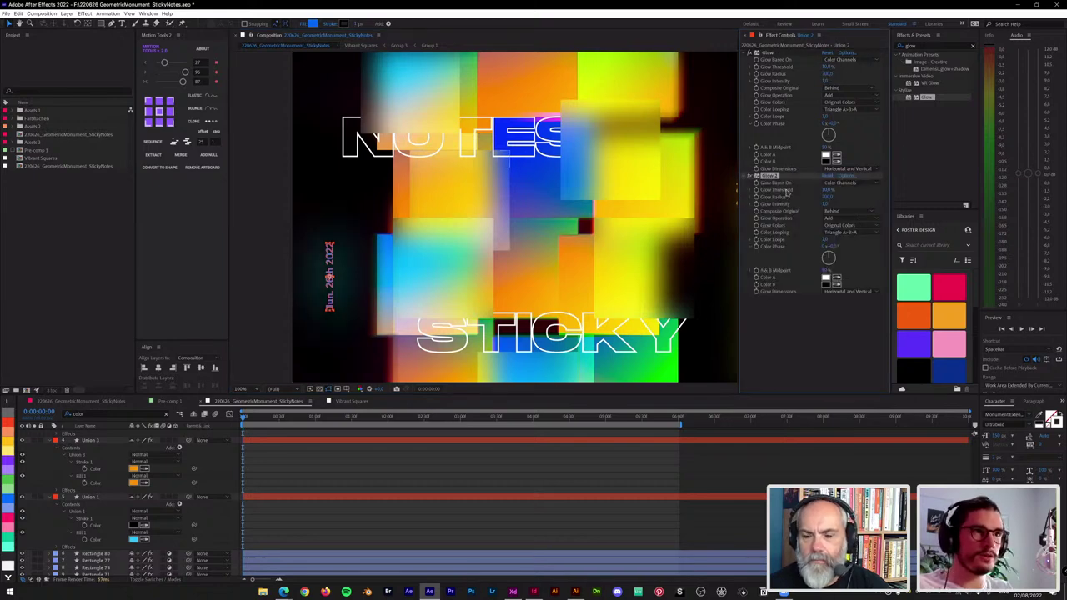
click(827, 198)
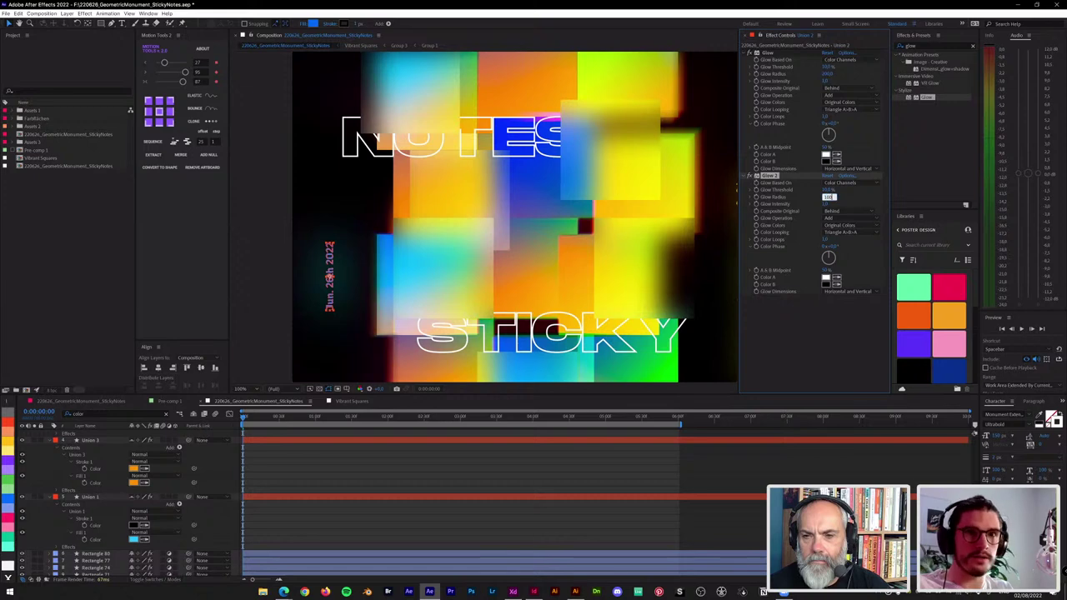
key(Return)
click(280, 294)
scroll(280, 294, down, 1)
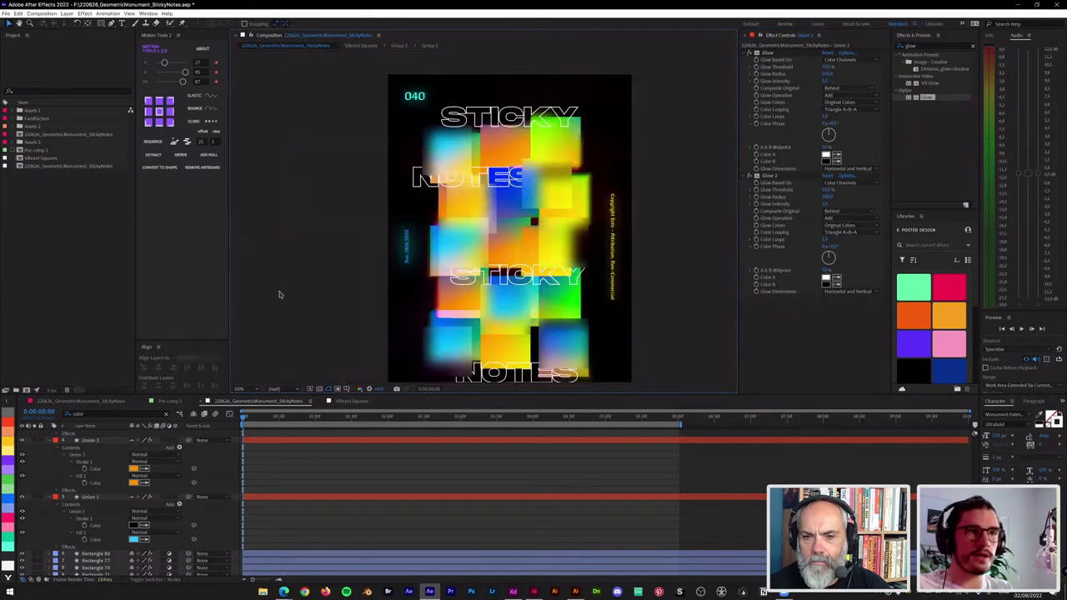
drag(353, 267, 330, 251)
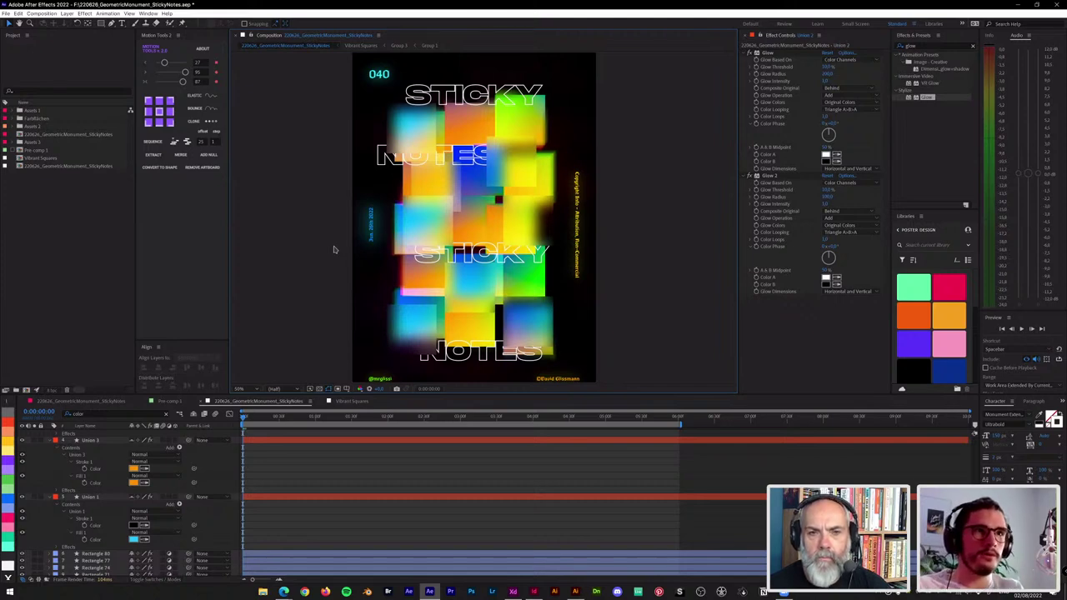
scroll(557, 254, down, 1)
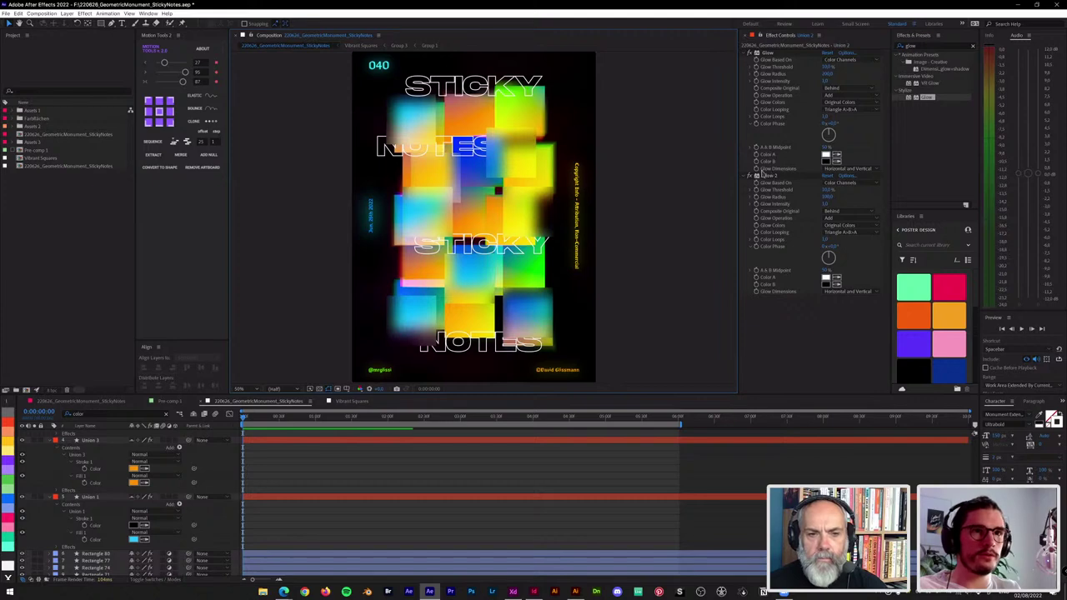
Step: Collapse both Glow effects of the date text and select the poster's lower-left blue square (Rectangle 77)
click(750, 176)
click(744, 54)
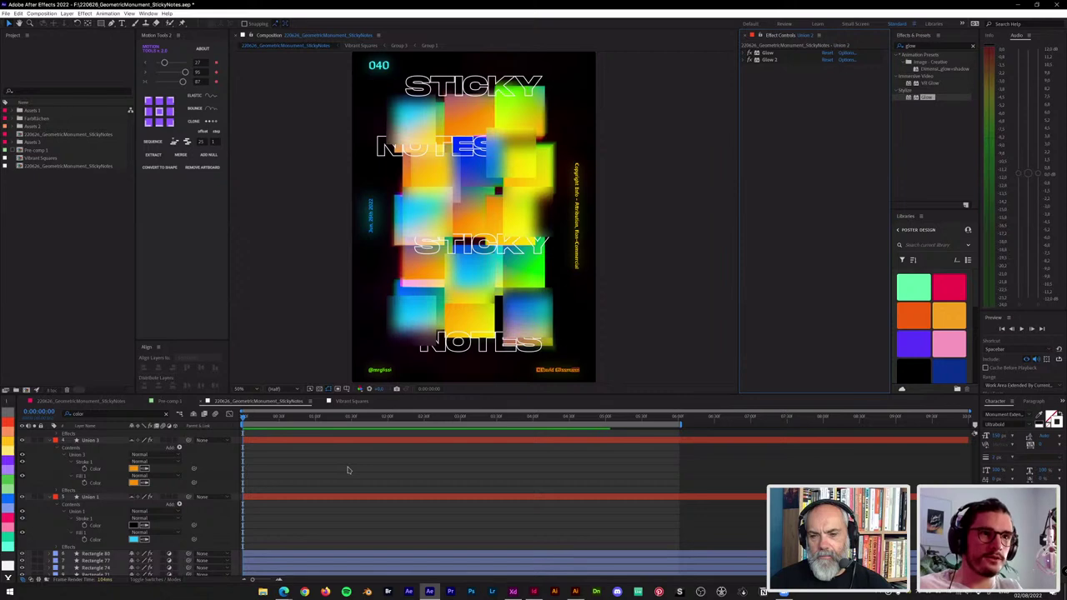
click(417, 312)
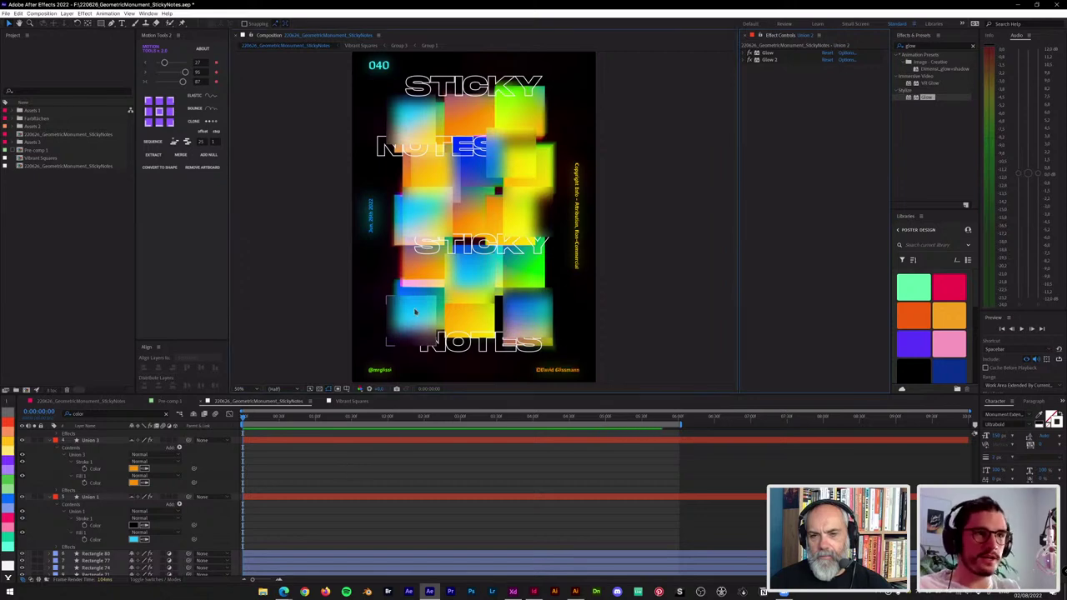
key(u)
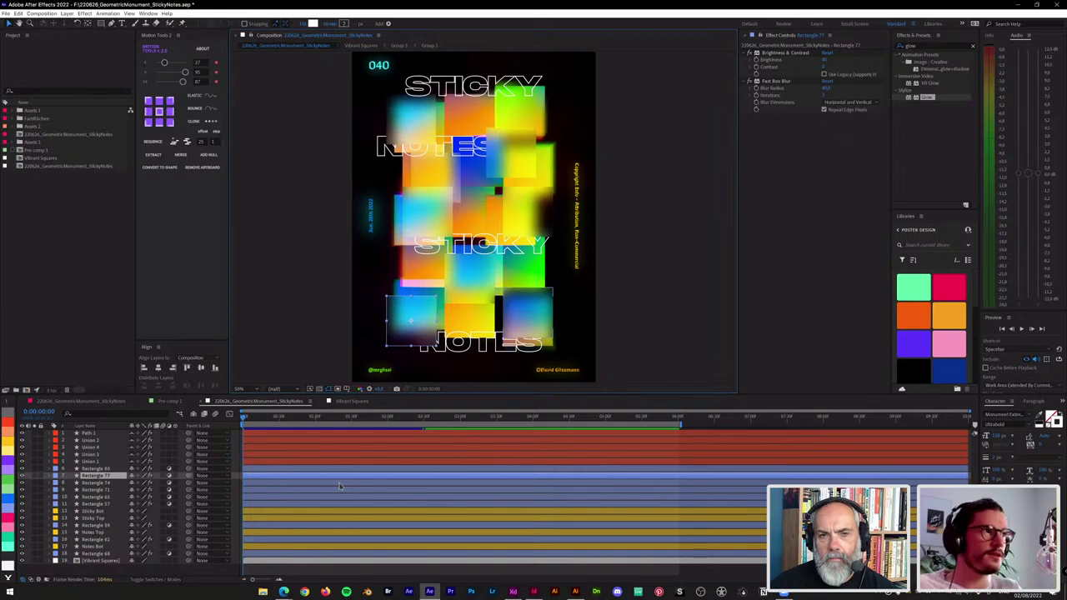
click(20, 145)
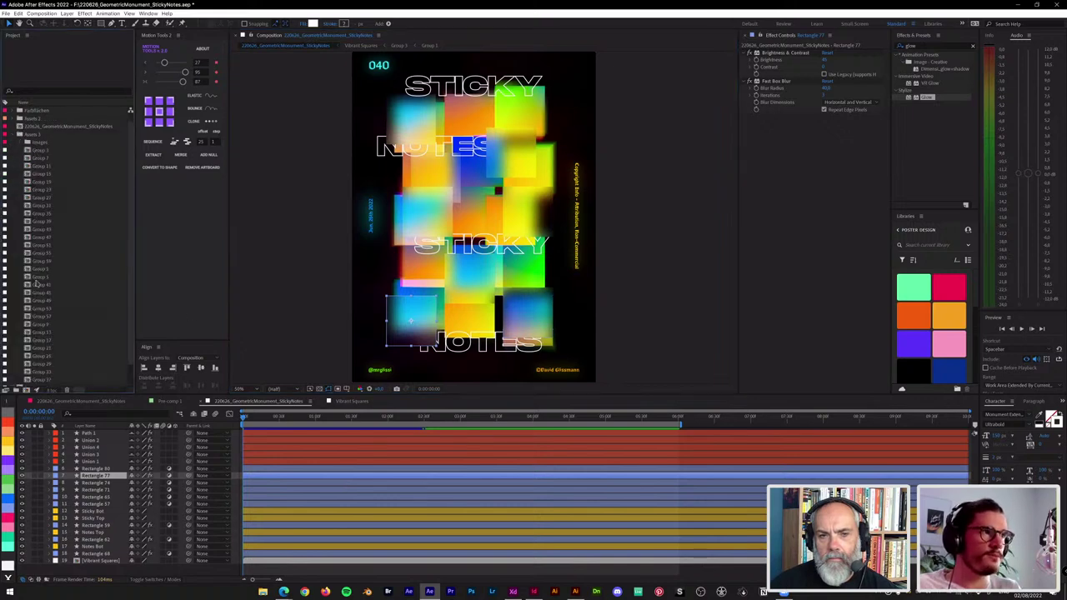
scroll(37, 284, up, 1)
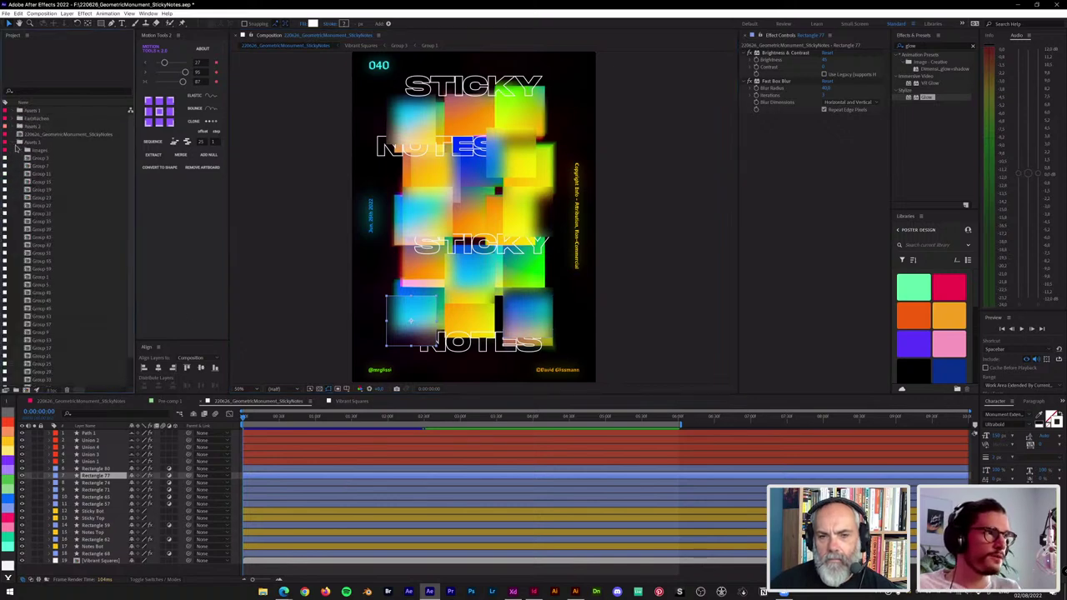
click(18, 144)
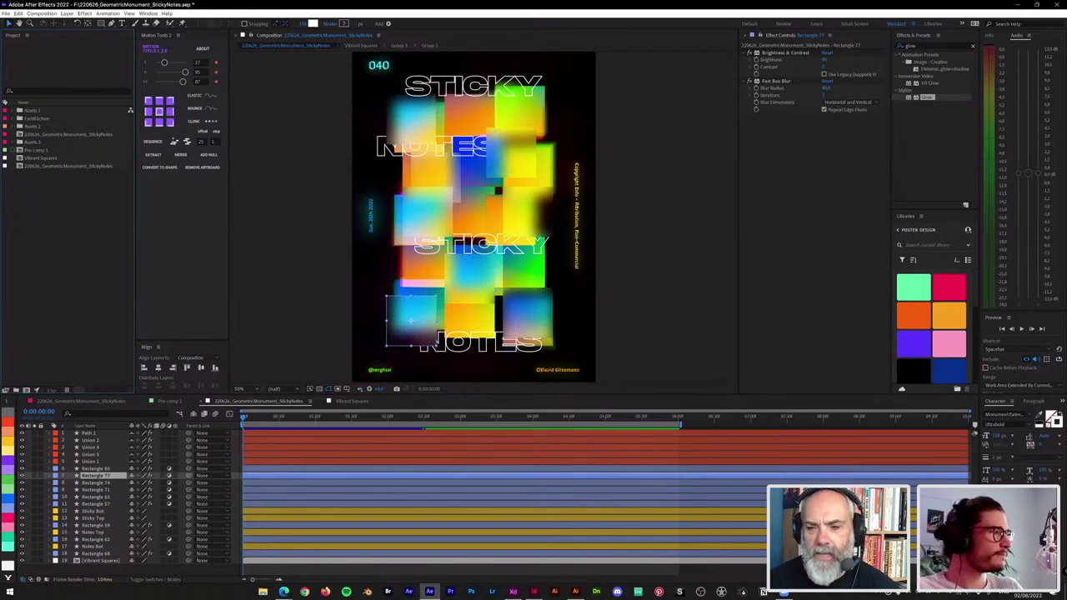
click(284, 591)
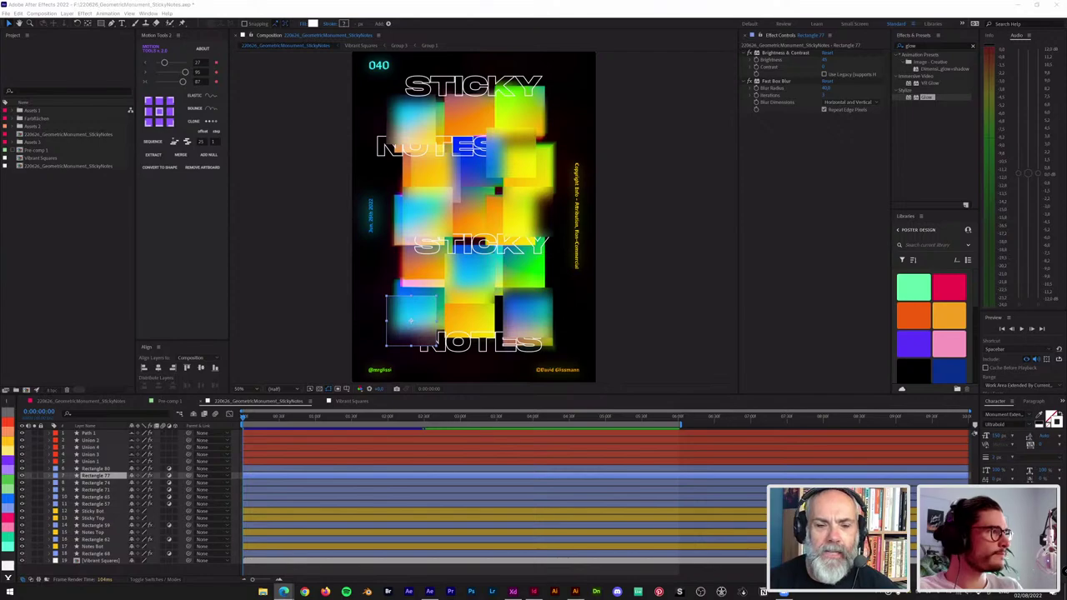
click(315, 4)
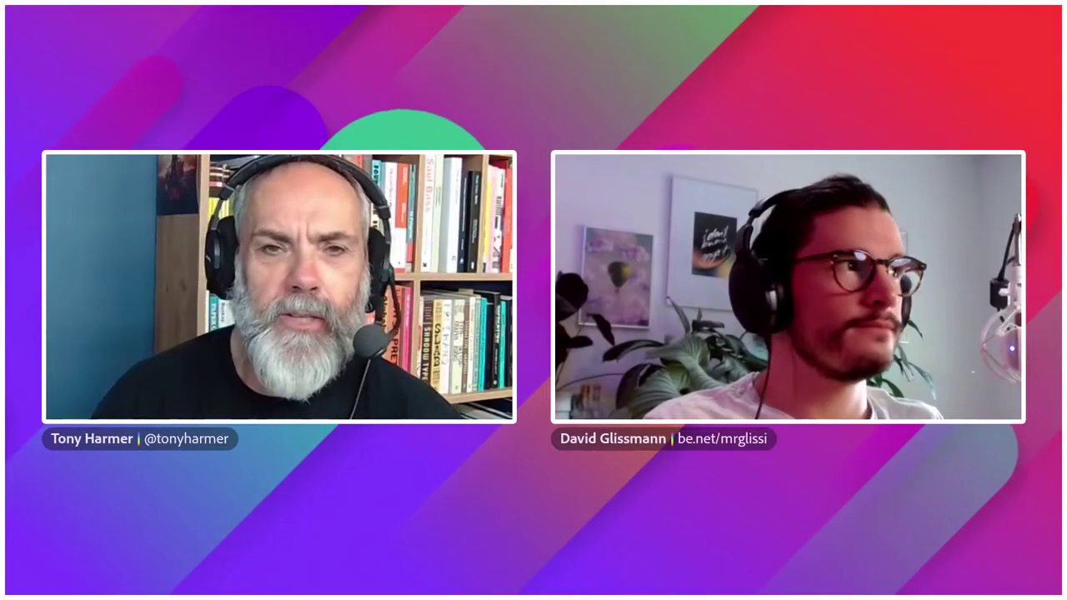